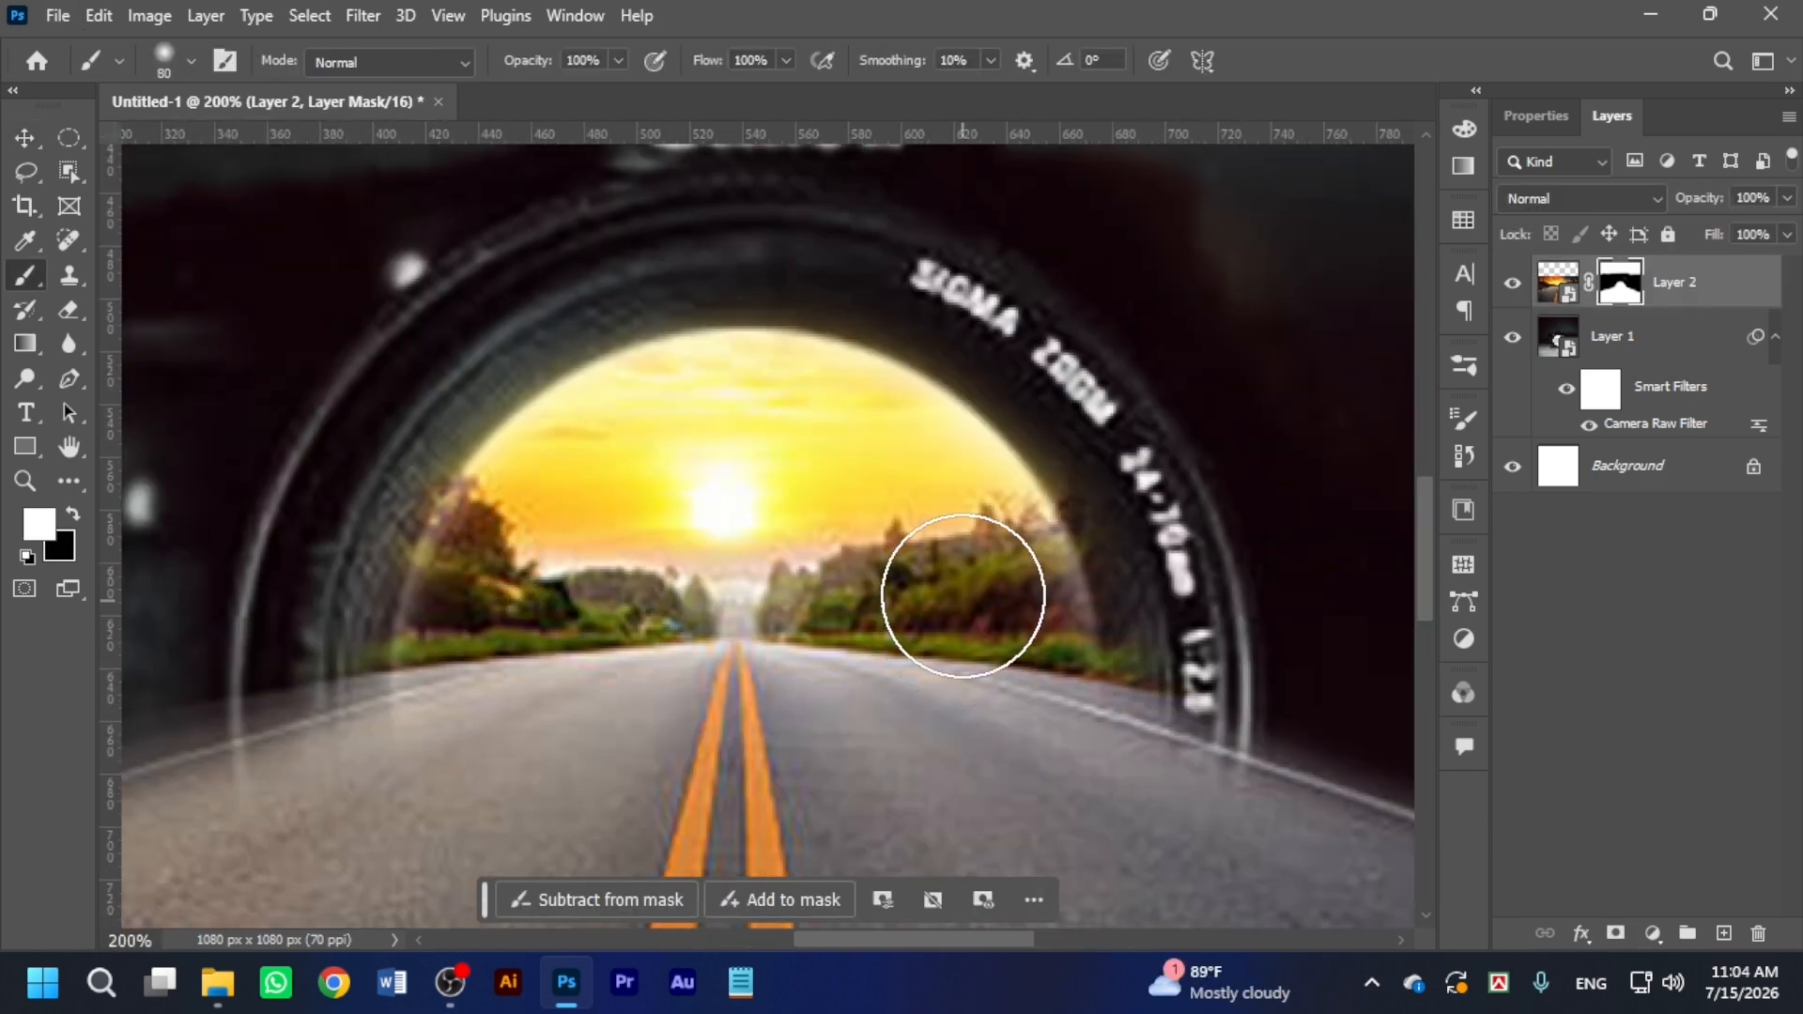
Paint with a black brush on Layer 2's mask to the right of the camera lens to hide part of the road image.
{"action": "key", "text": "v"}
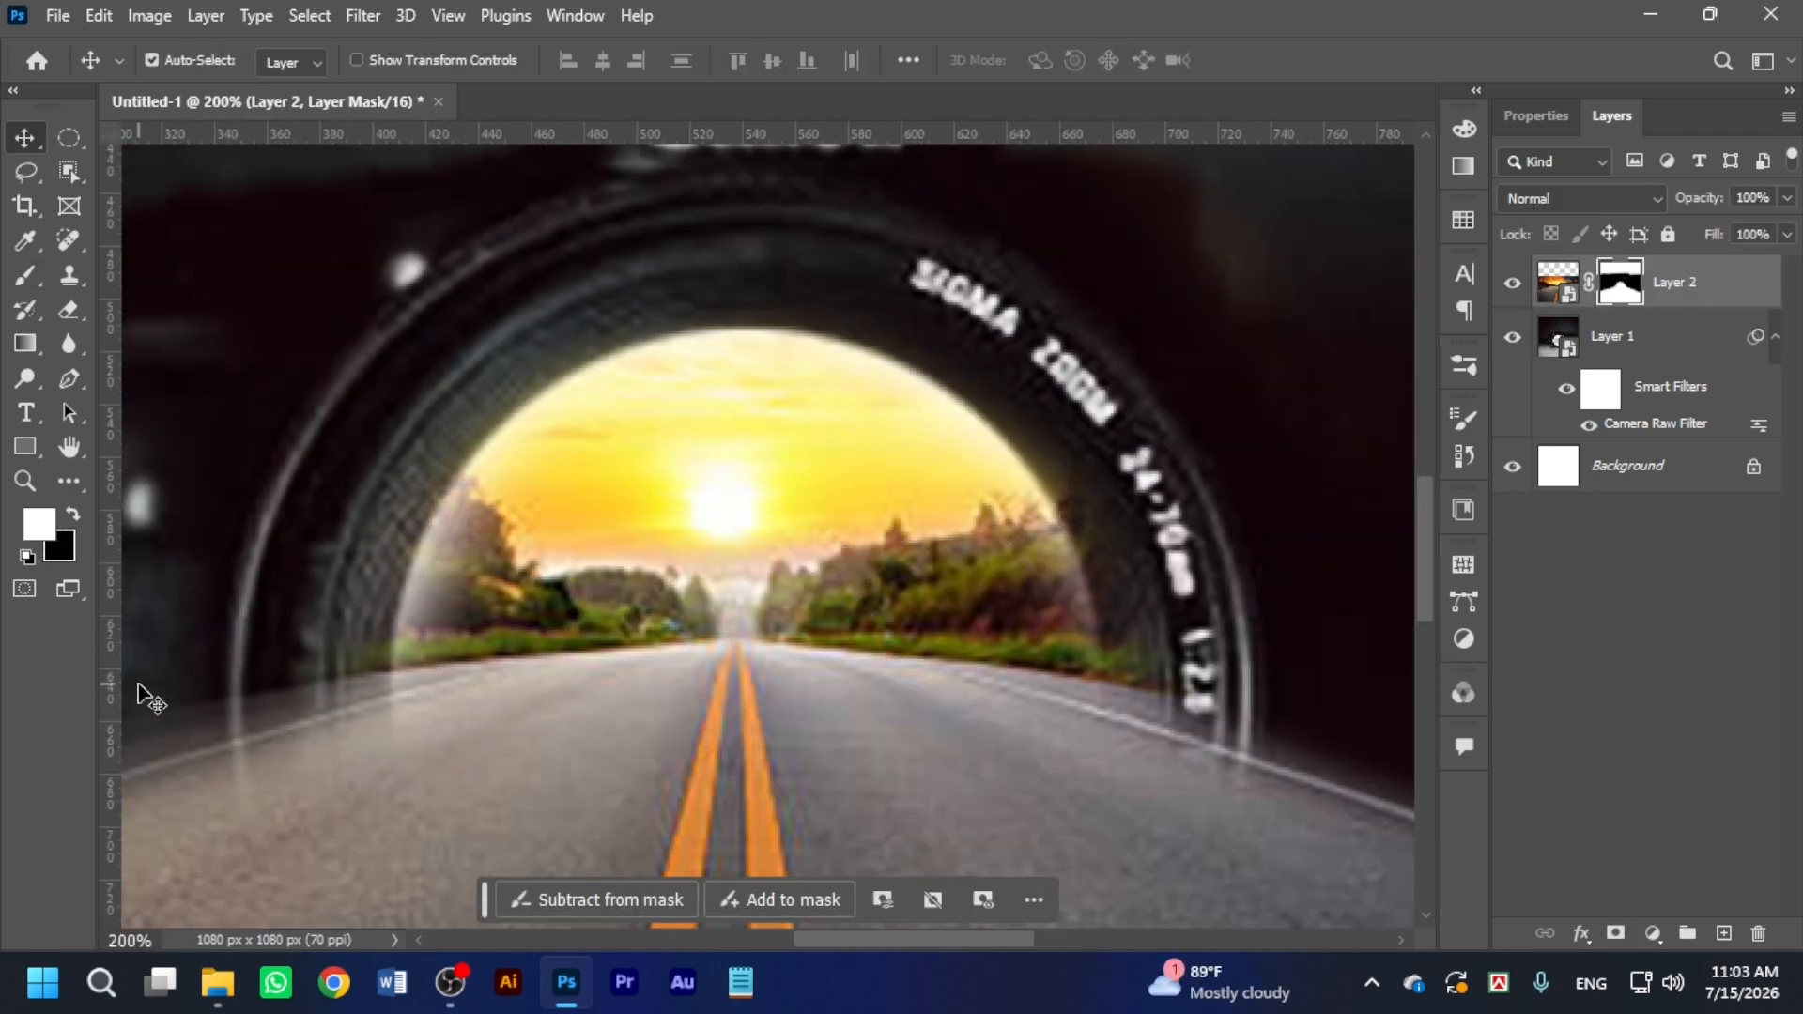
{"action": "key", "text": "x"}
{"action": "key", "text": "b"}
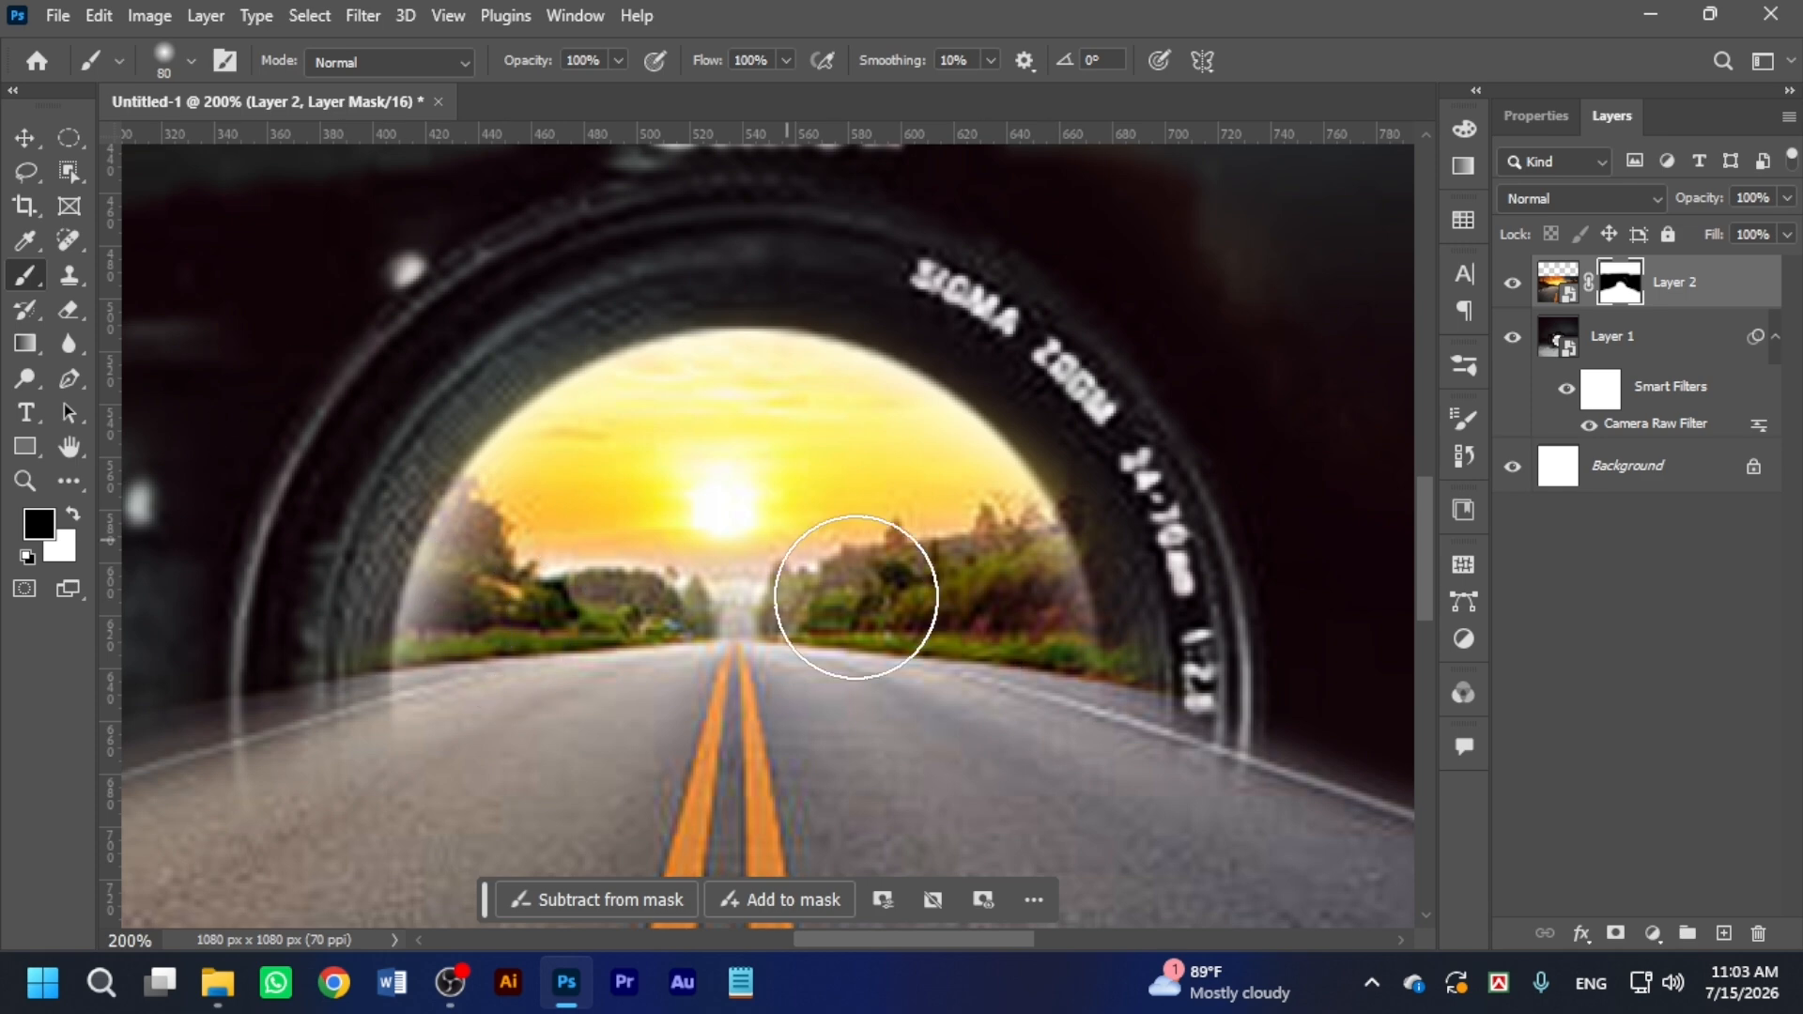
{"action": "left_click_drag", "start_coordinate": [1400, 675], "coordinate": [1245, 631]}
{"action": "left_click_drag", "start_coordinate": [1315, 719], "coordinate": [1063, 567]}
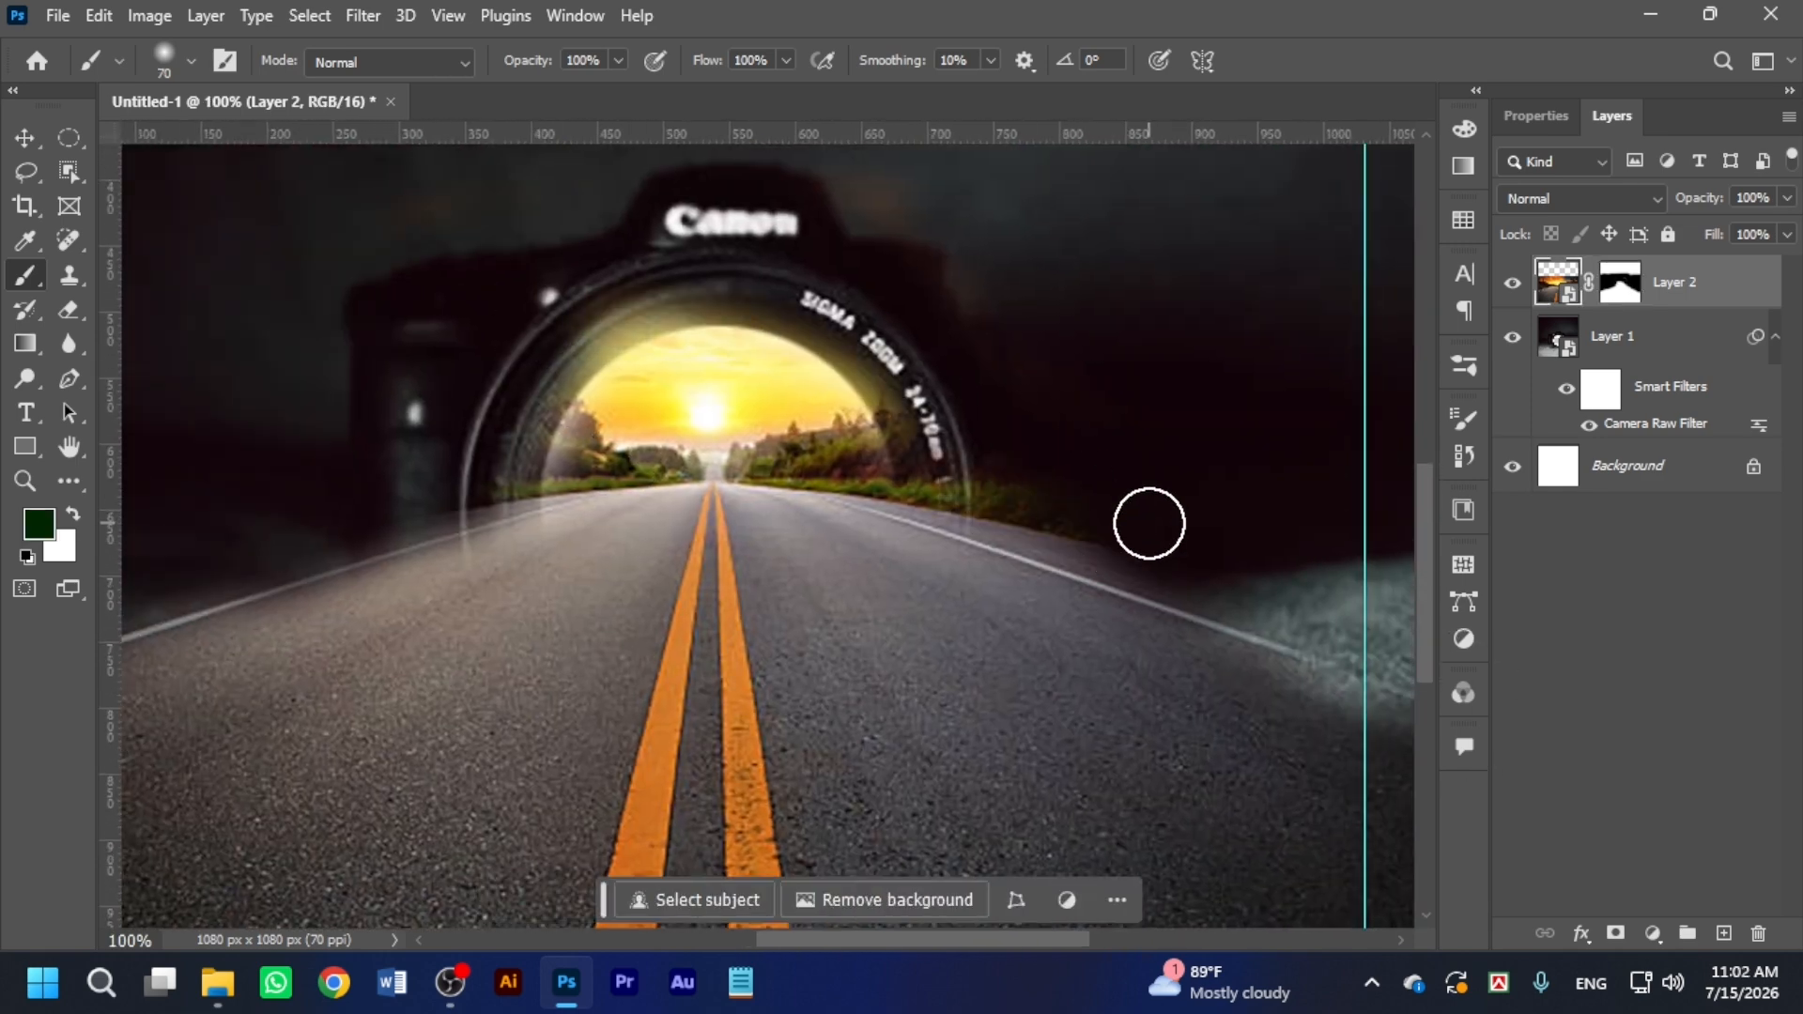
{"action": "key", "text": "bracketright"}
{"action": "key", "text": "bracketright"}
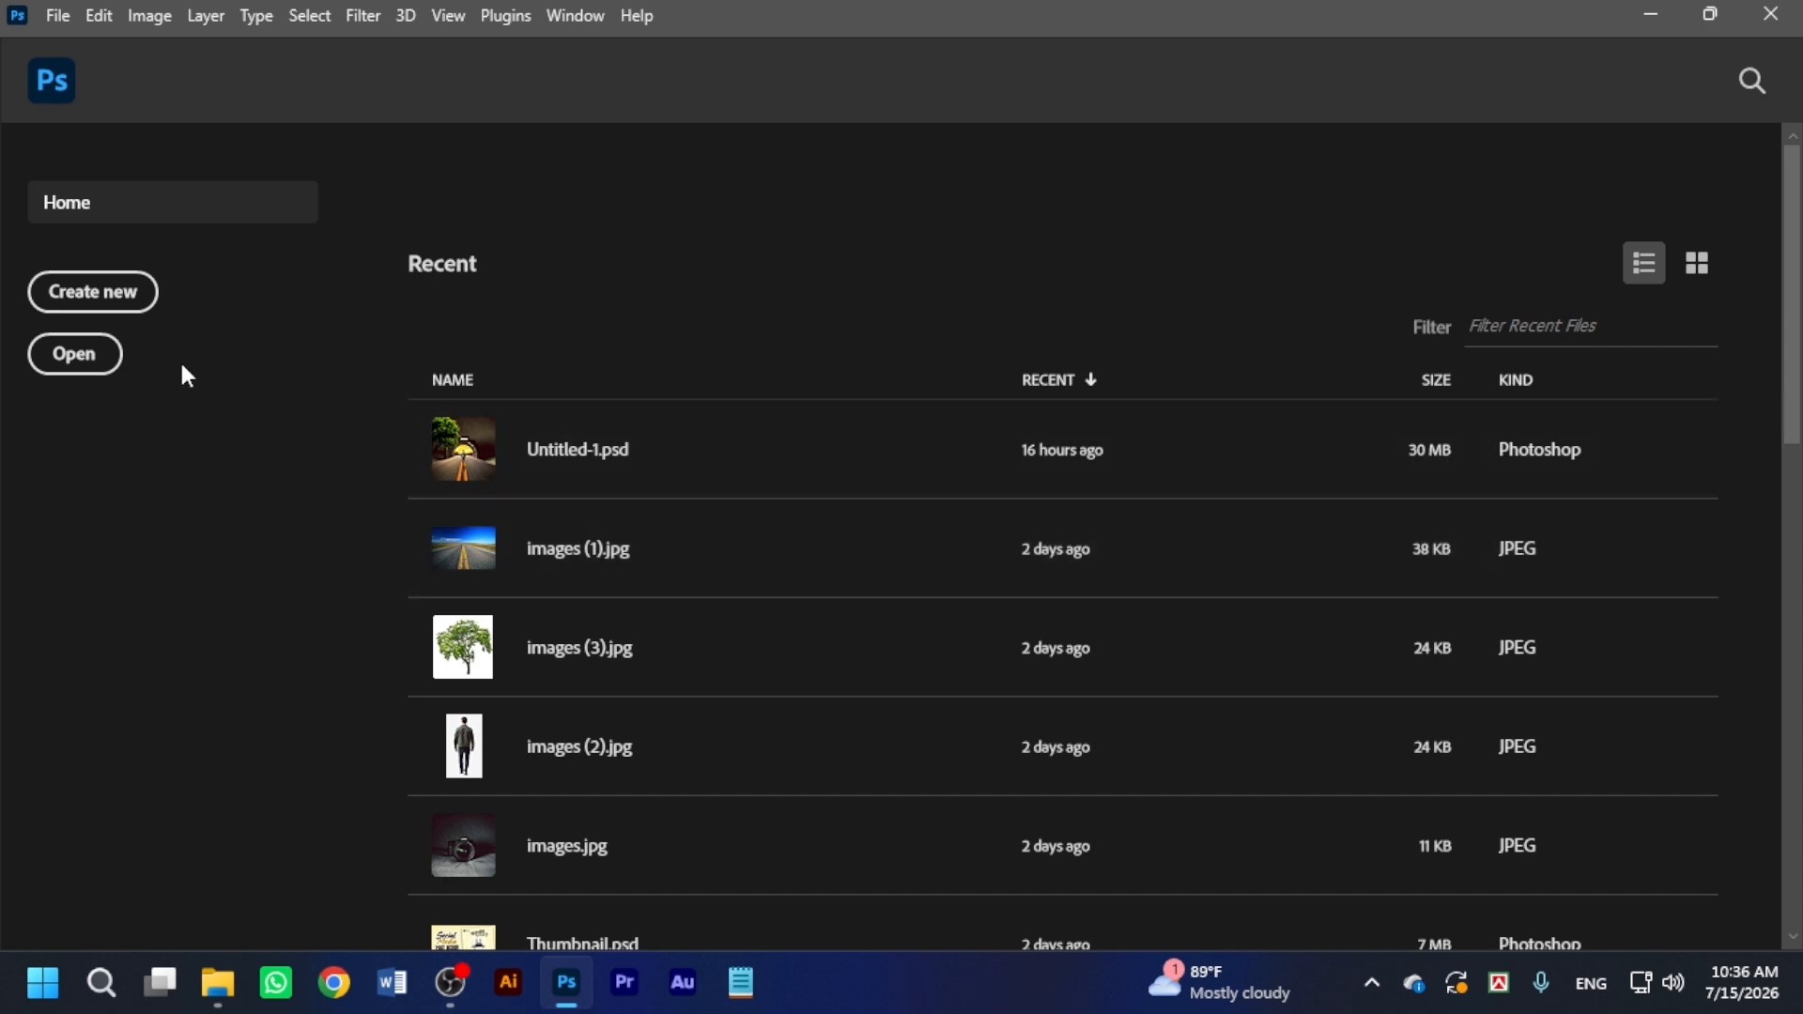
Start a new document and set its width and height to 1080 pixels.
{"action": "left_click", "coordinate": [108, 301]}
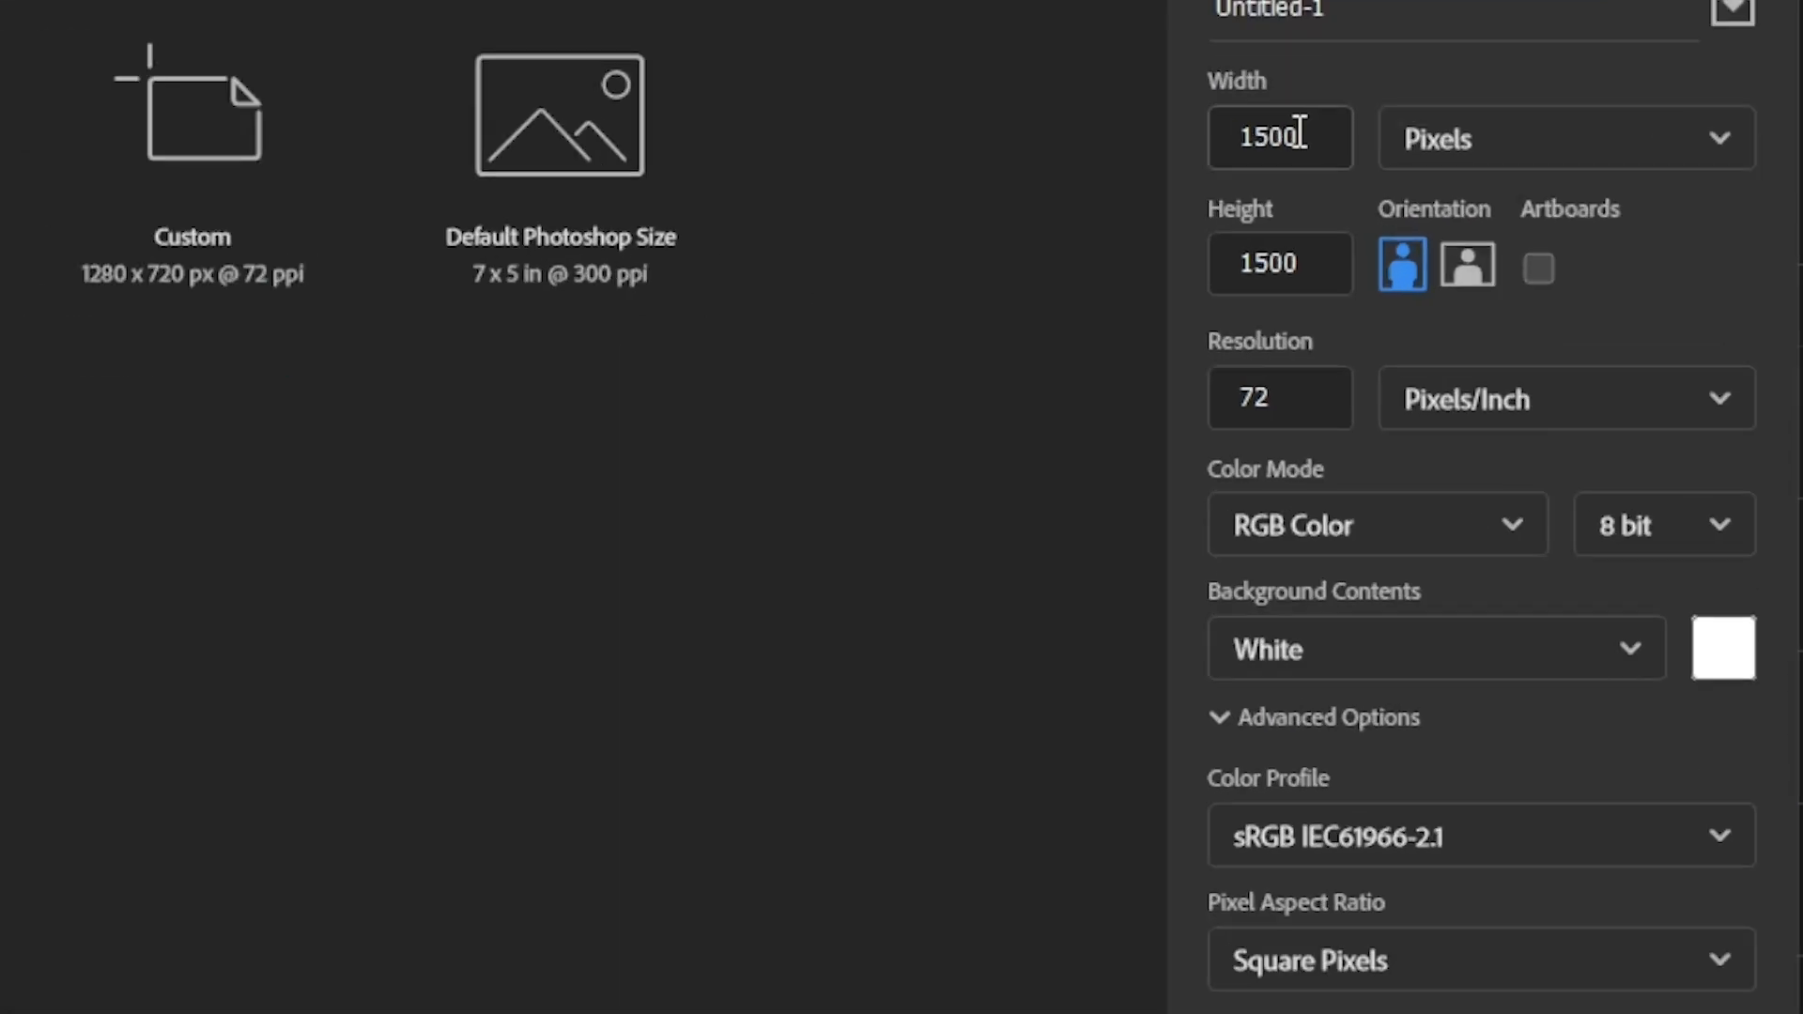
{"action": "left_click_drag", "start_coordinate": [1301, 137], "coordinate": [1238, 146]}
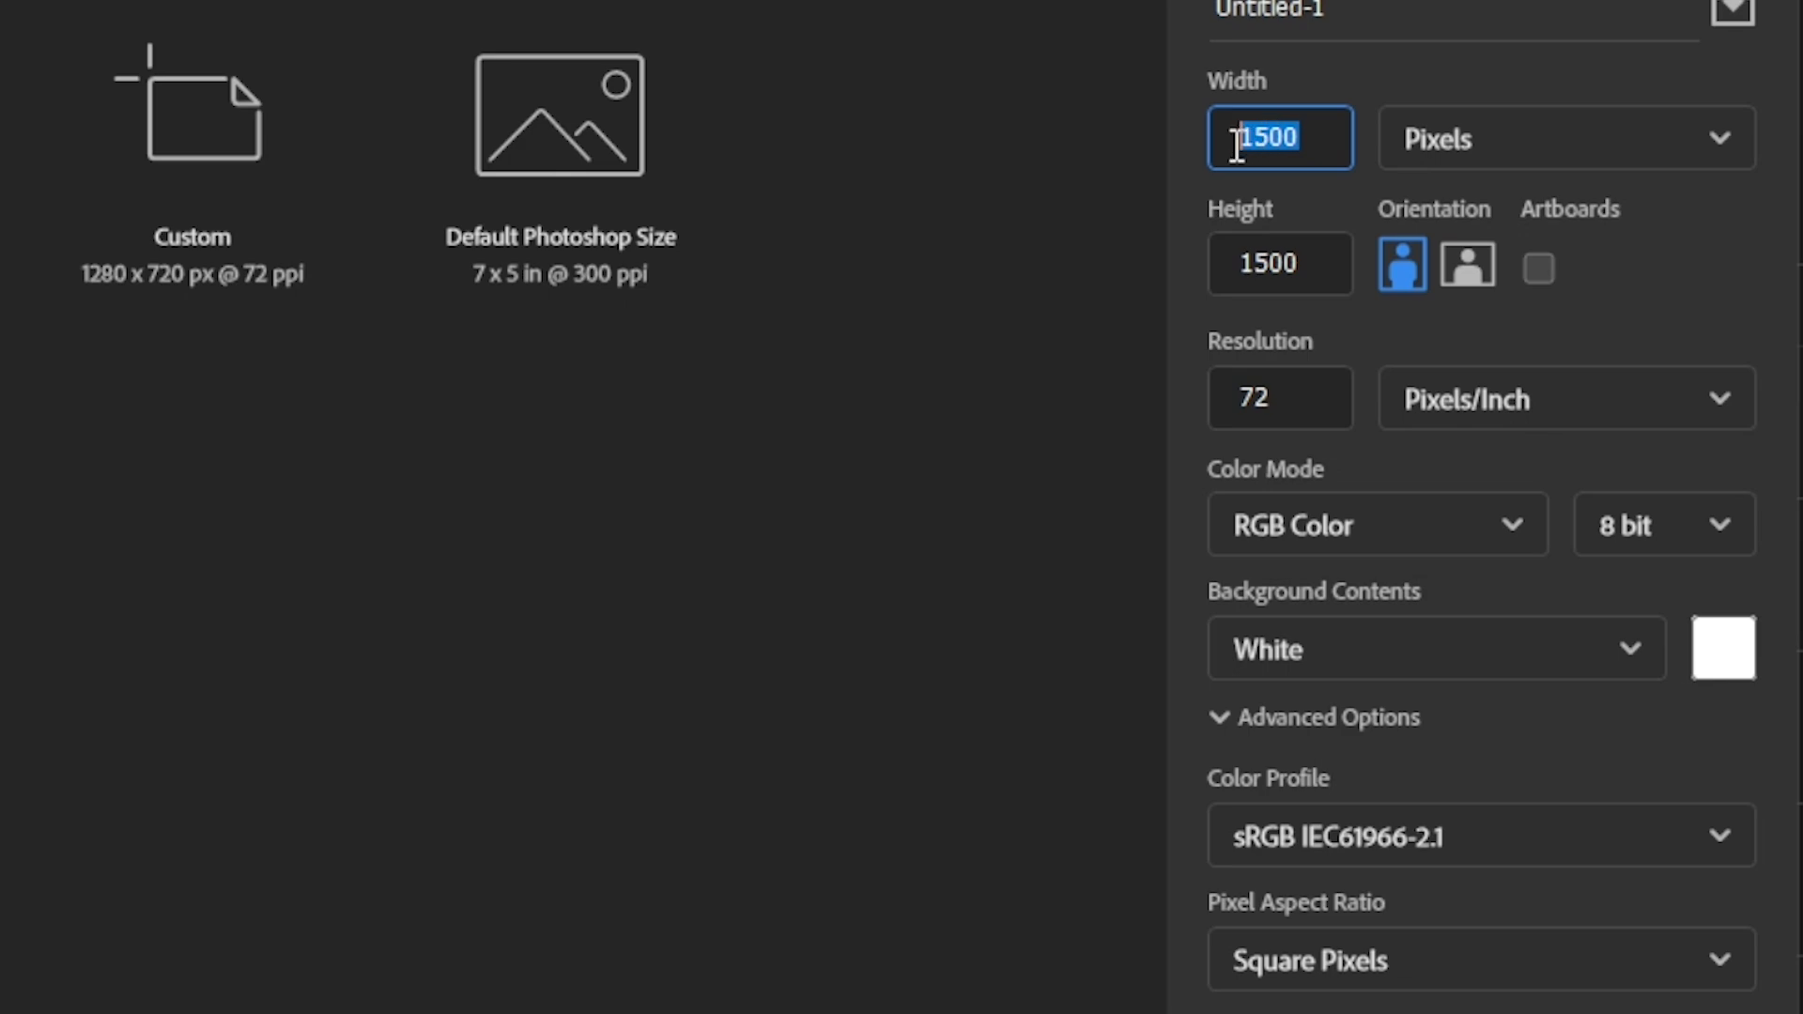
{"action": "type", "text": "1080"}
{"action": "left_click", "coordinate": [1279, 261]}
{"action": "left_click_drag", "start_coordinate": [1279, 262], "coordinate": [1227, 252]}
{"action": "type", "text": "108"}
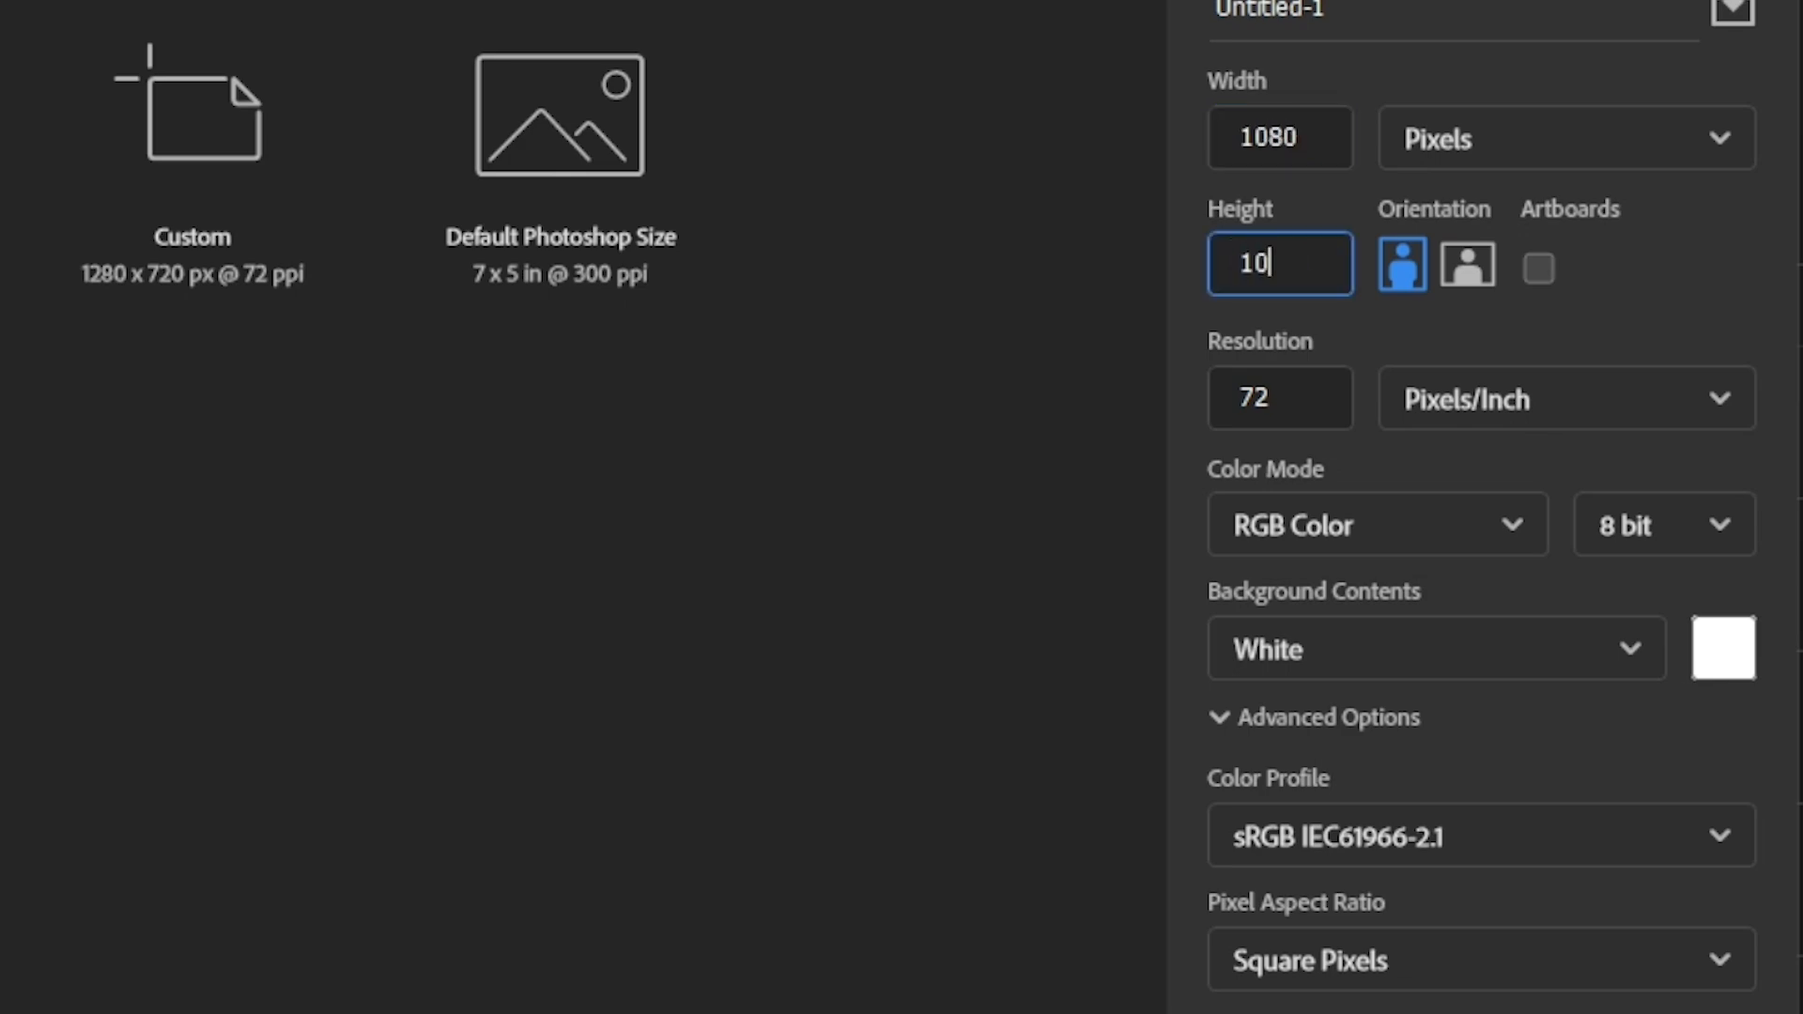
{"action": "type", "text": "0"}
{"action": "left_click", "coordinate": [1544, 147]}
{"action": "left_click", "coordinate": [1535, 225]}
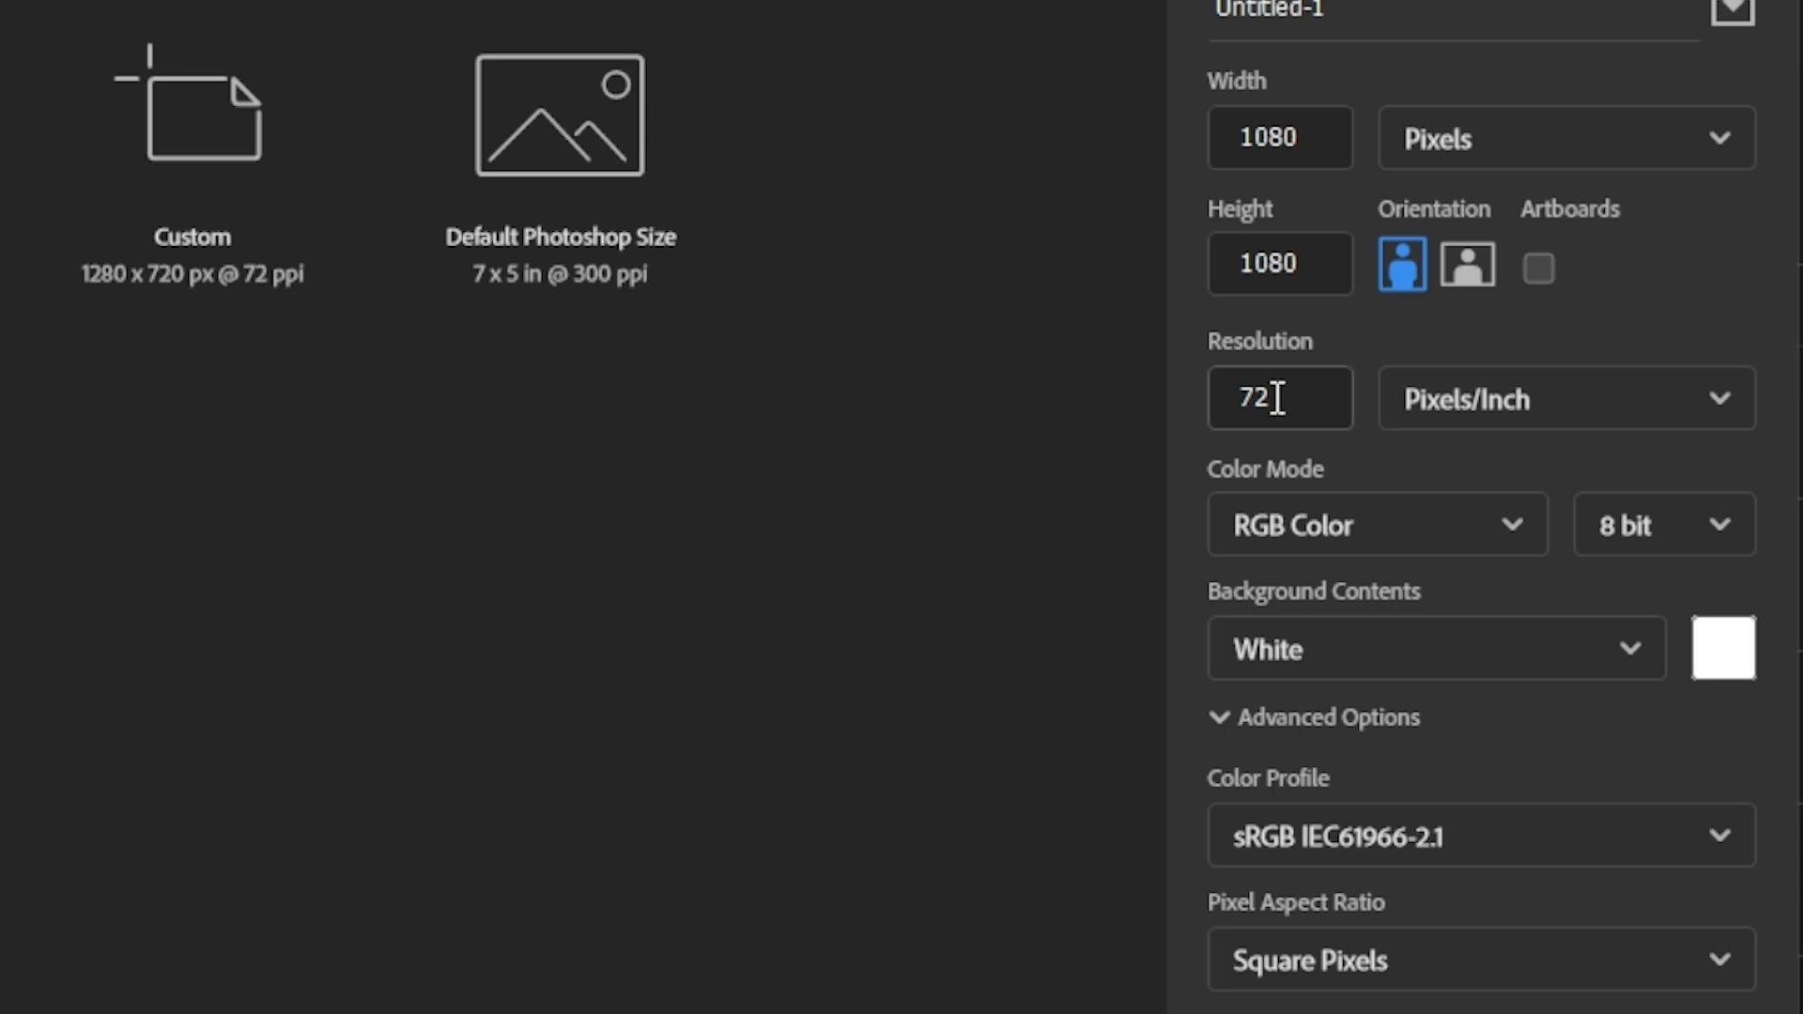
{"action": "left_click_drag", "start_coordinate": [1282, 398], "coordinate": [1215, 402]}
{"action": "type", "text": "300"}
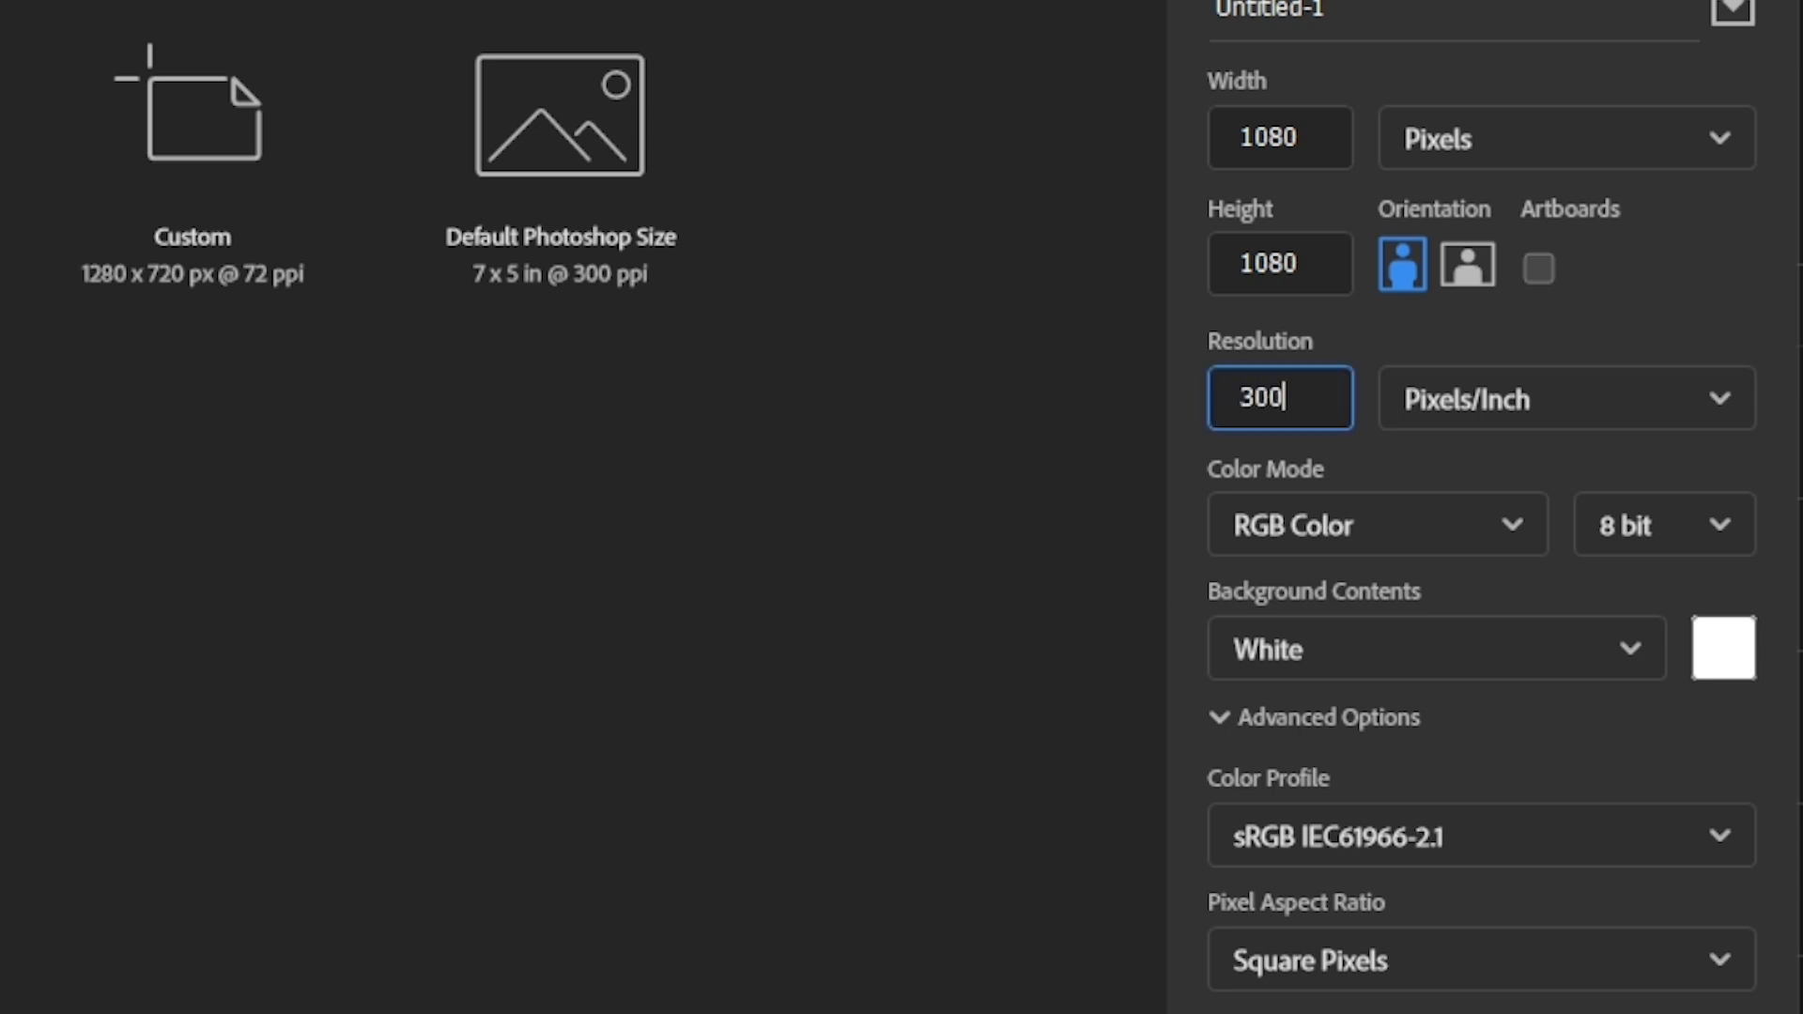
{"action": "left_click", "coordinate": [1235, 410]}
Set the new document's resolution to 70 pixels/inch and keep RGB Color as the color mode.
{"action": "left_click", "coordinate": [1320, 403]}
{"action": "left_click_drag", "start_coordinate": [1300, 397], "coordinate": [1239, 397]}
{"action": "type", "text": "70"}
{"action": "left_click", "coordinate": [1350, 535]}
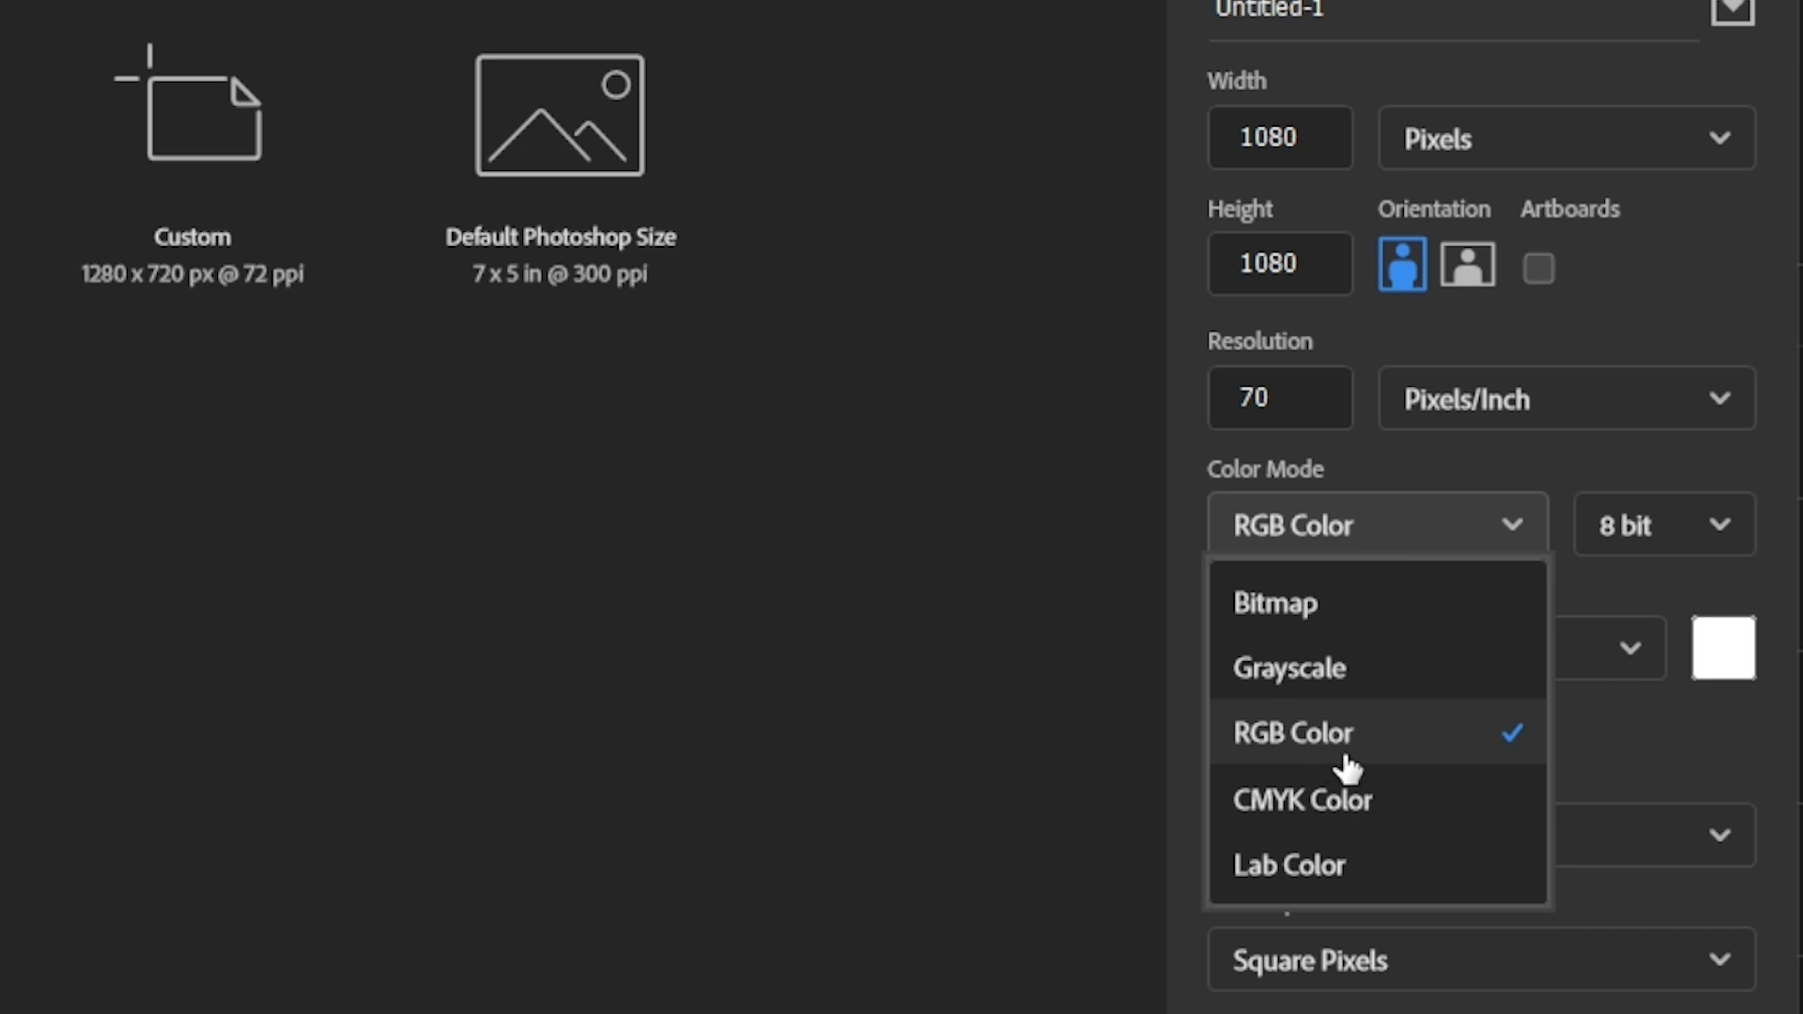
{"action": "left_click", "coordinate": [1345, 756]}
{"action": "left_click", "coordinate": [1326, 508]}
{"action": "left_click", "coordinate": [1332, 540]}
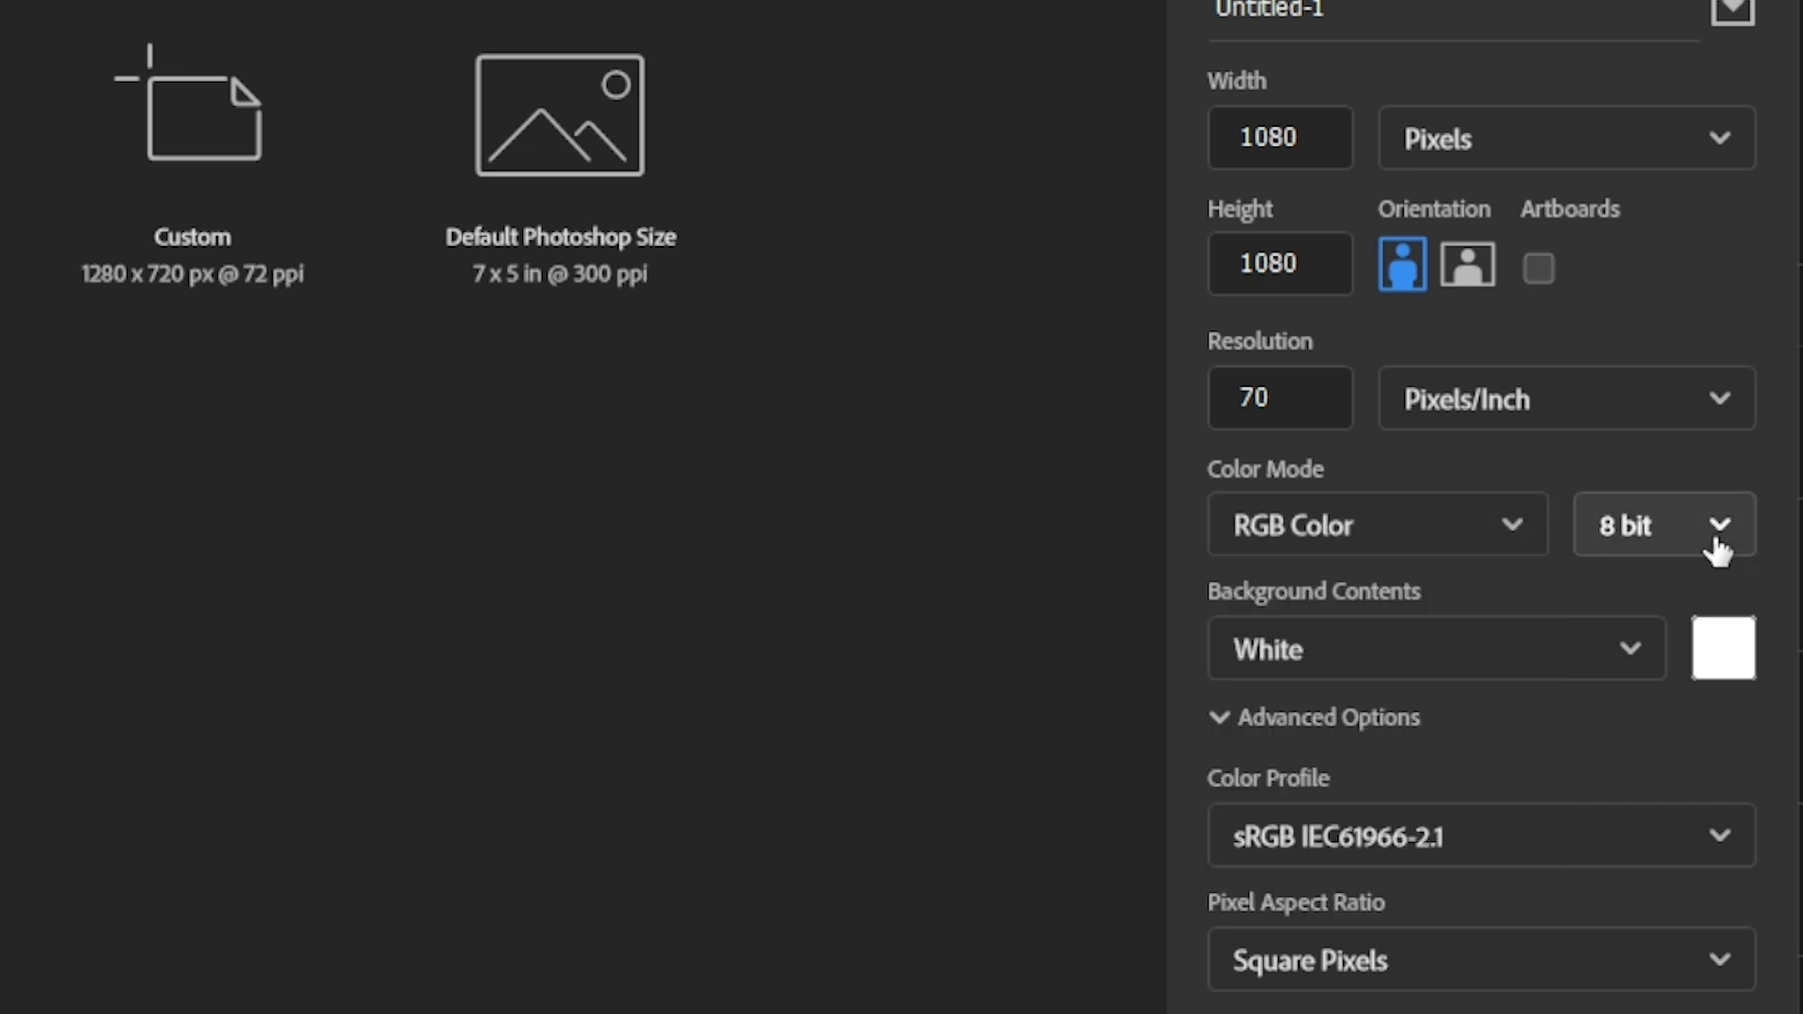
Set the color depth to 16 bit and create the document.
{"action": "left_click", "coordinate": [1718, 537]}
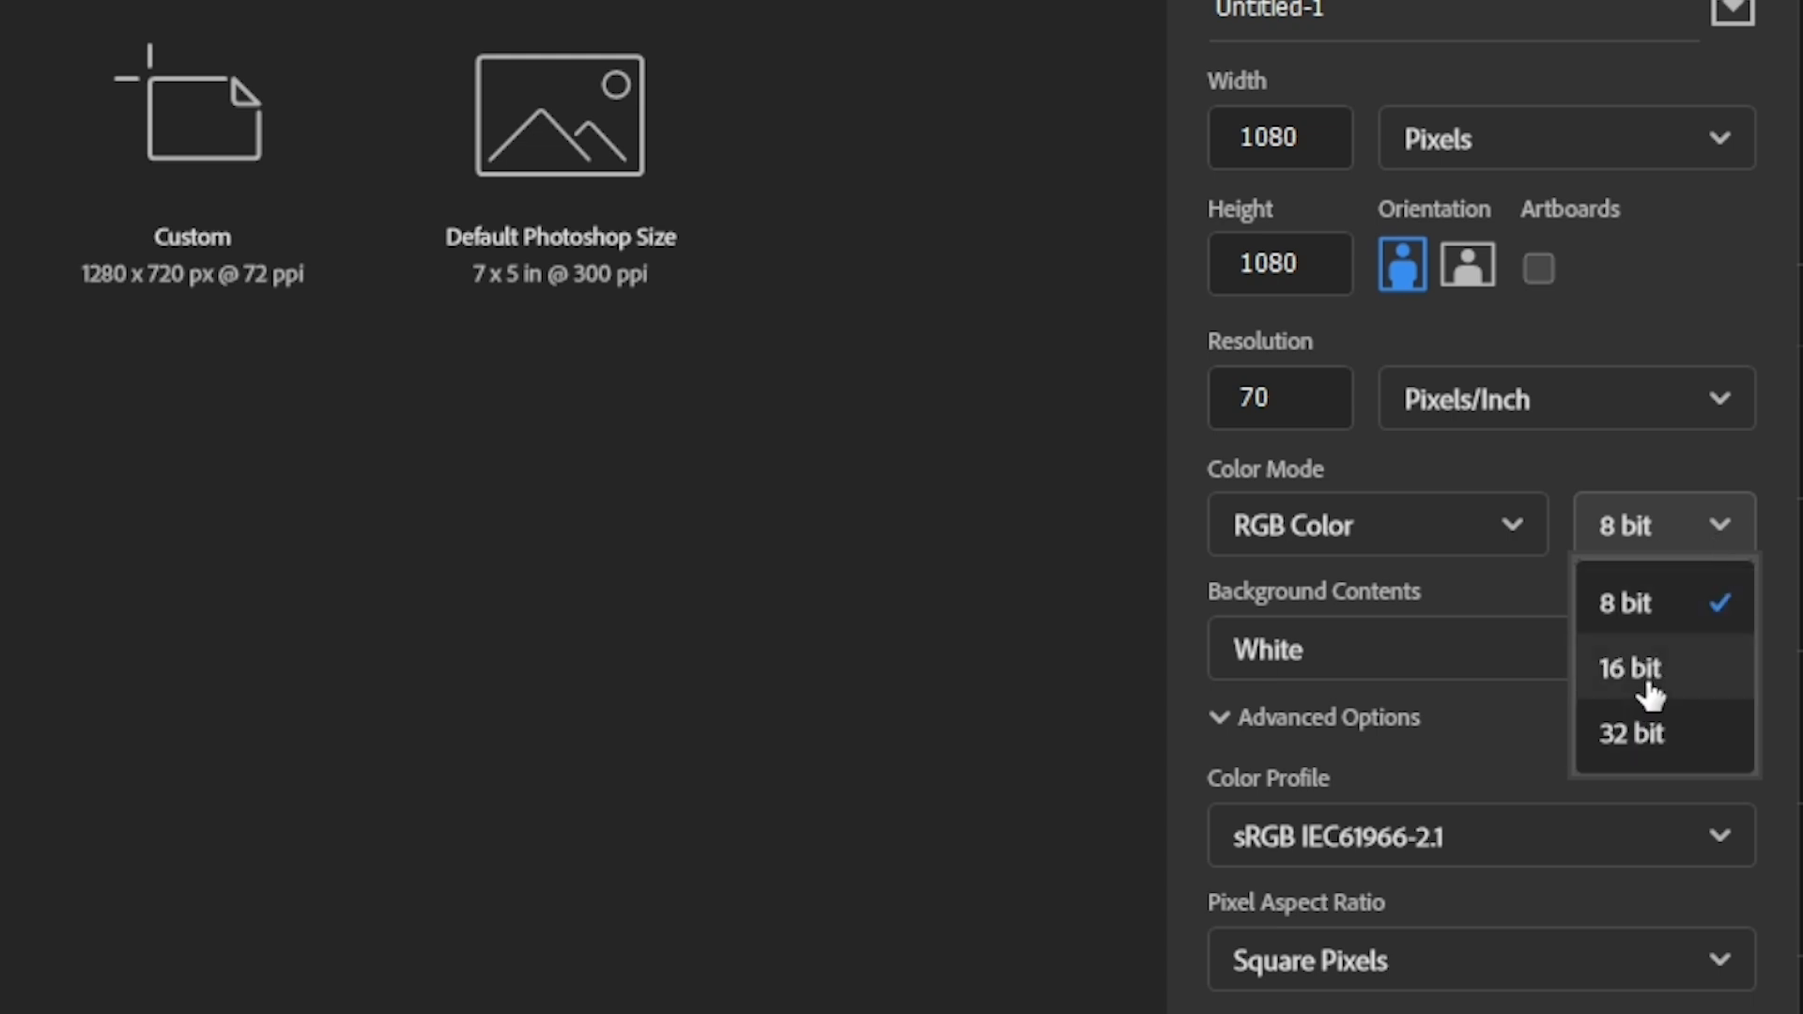
{"action": "left_click", "coordinate": [1650, 695]}
{"action": "left_click", "coordinate": [1724, 526]}
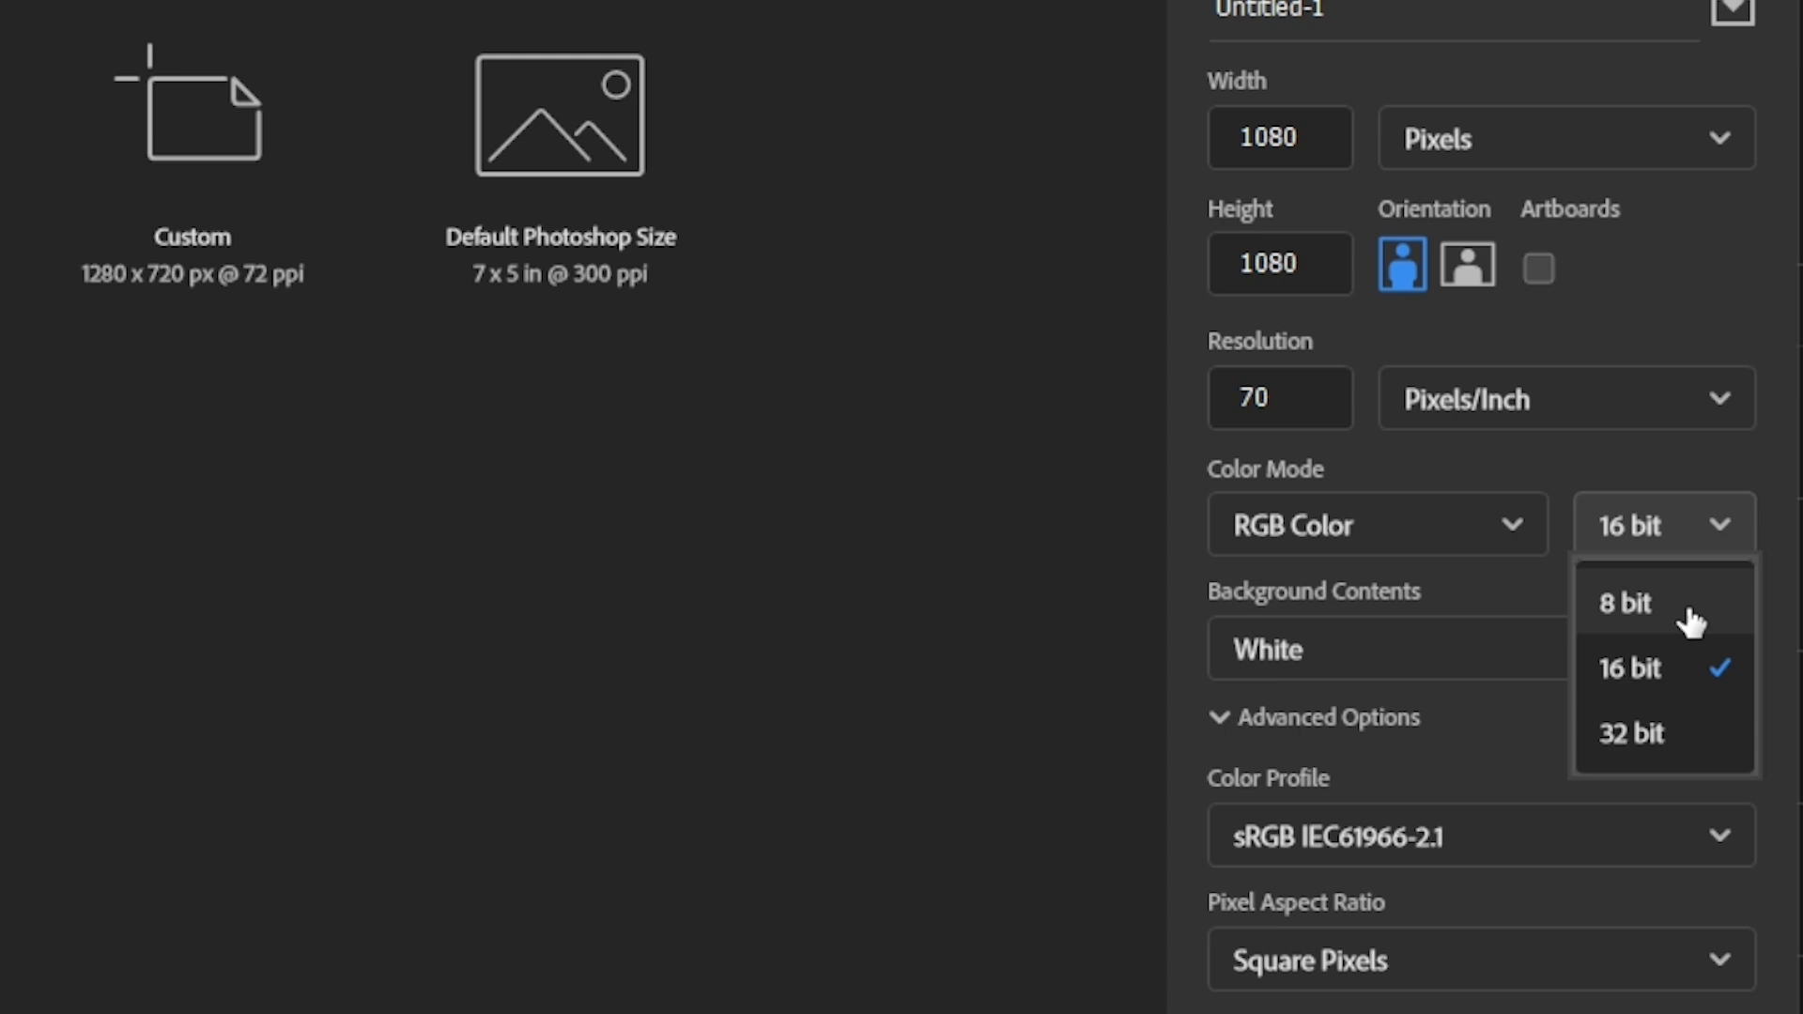
{"action": "left_click", "coordinate": [1725, 527]}
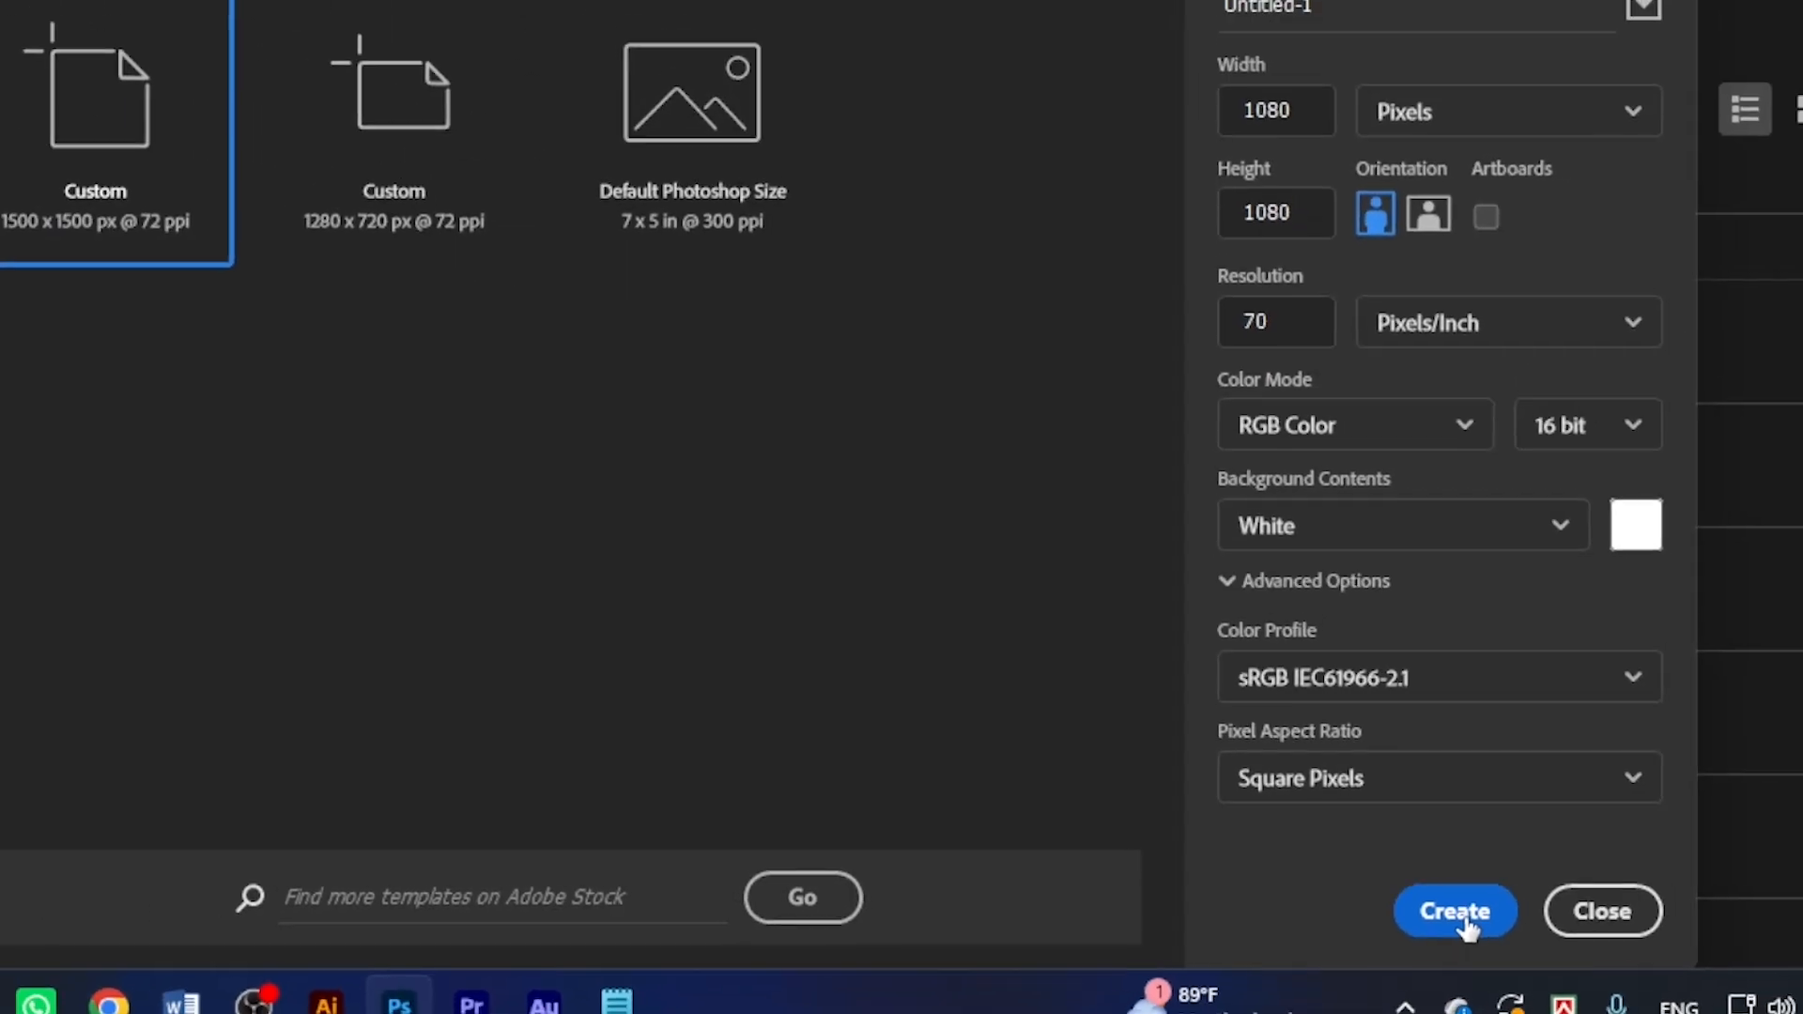
{"action": "left_click", "coordinate": [1453, 914]}
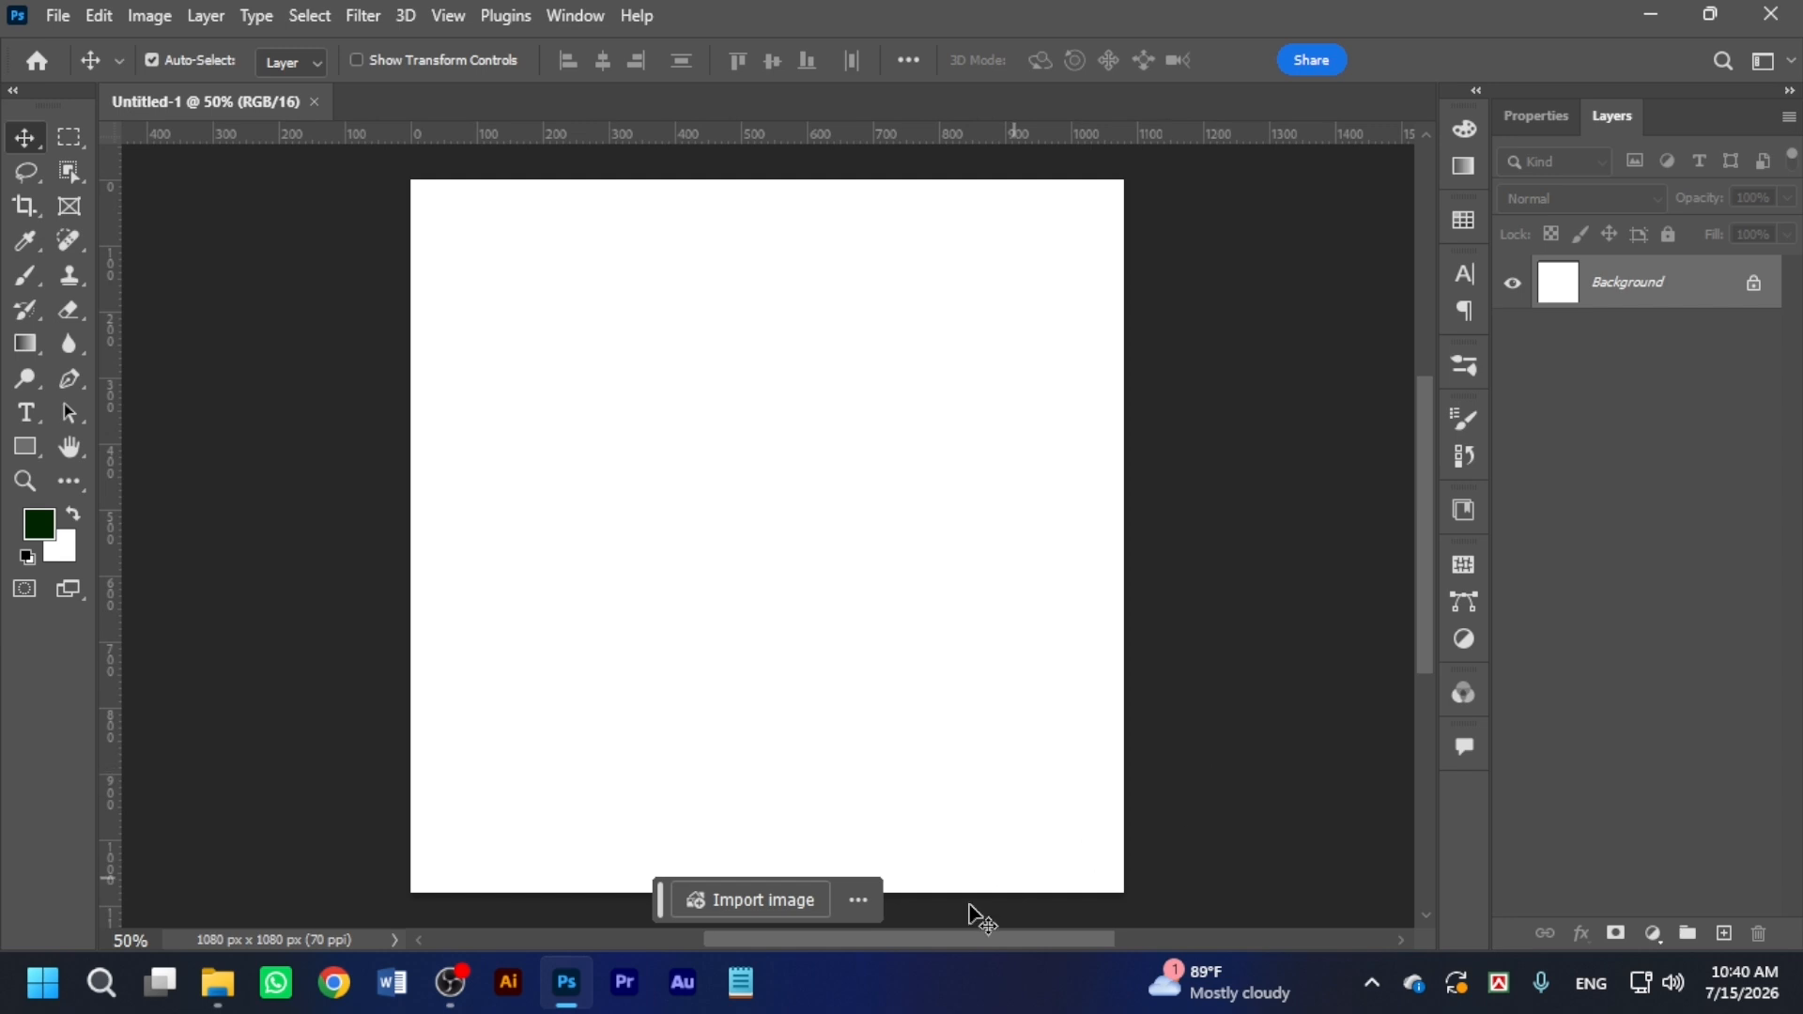
Create a 50 px by 50 px rectangle on the canvas with the Rectangle tool.
{"action": "key", "text": "u"}
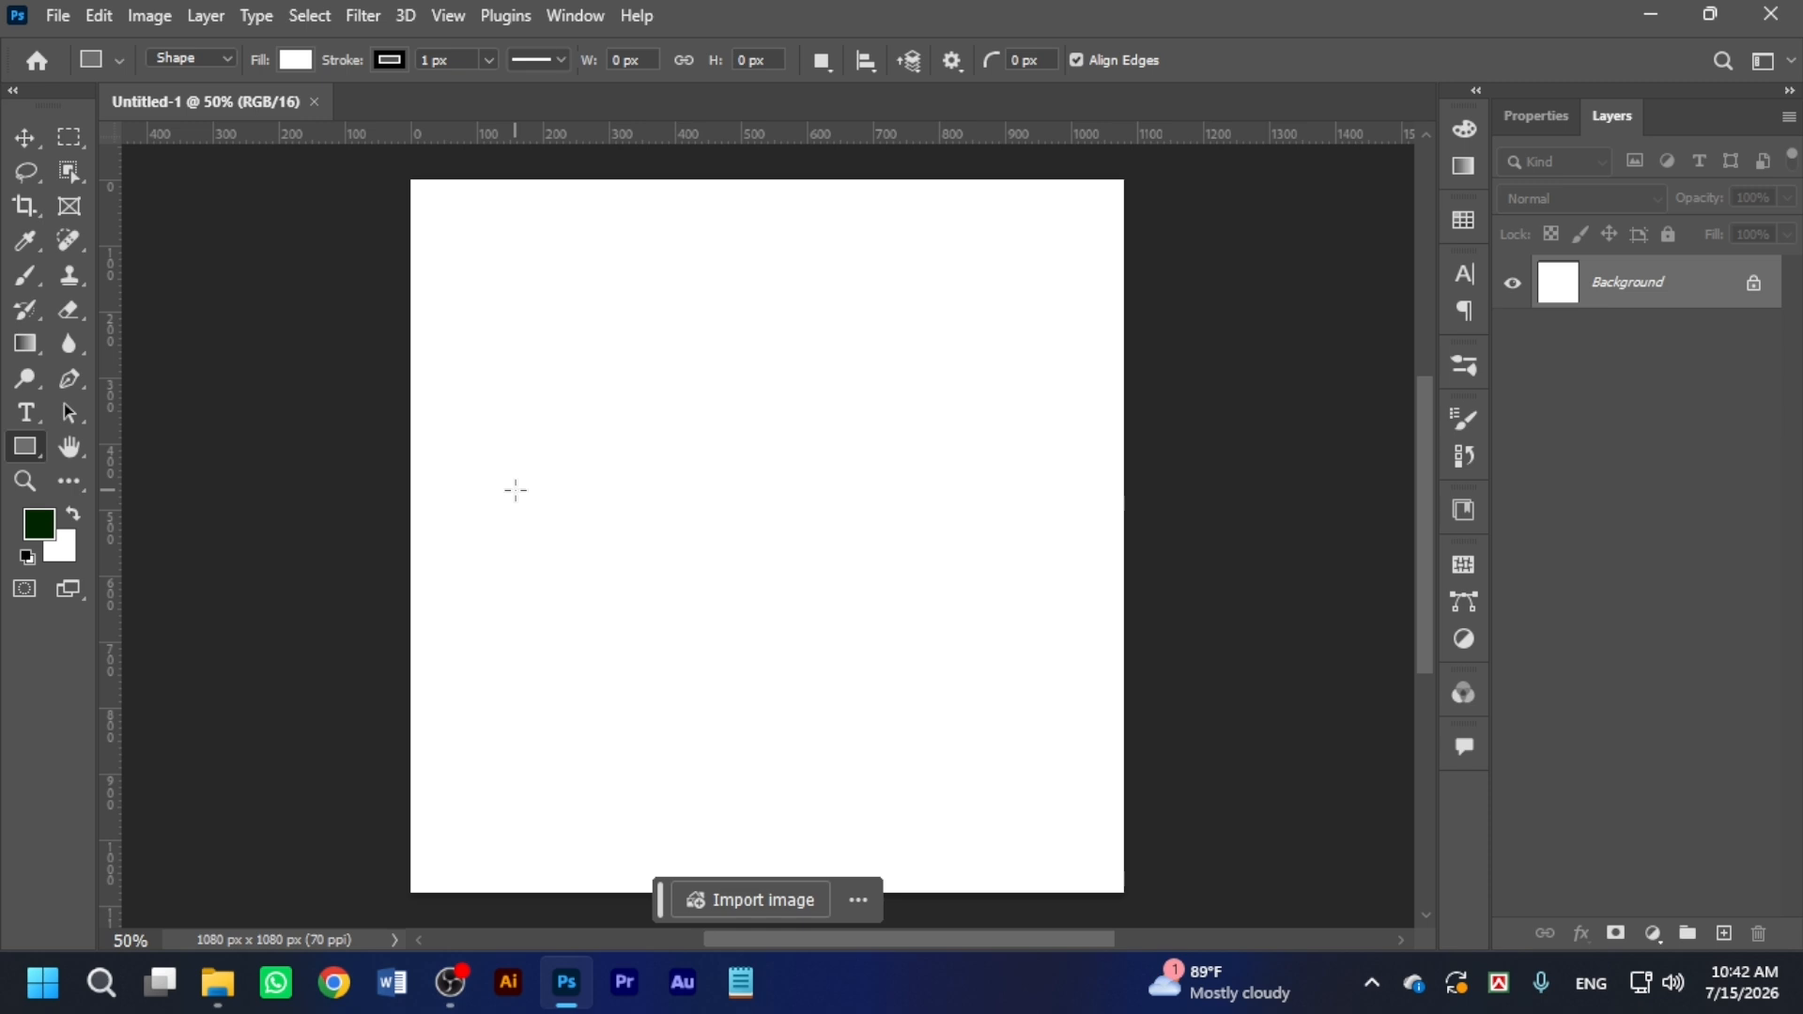
{"action": "key", "text": "v"}
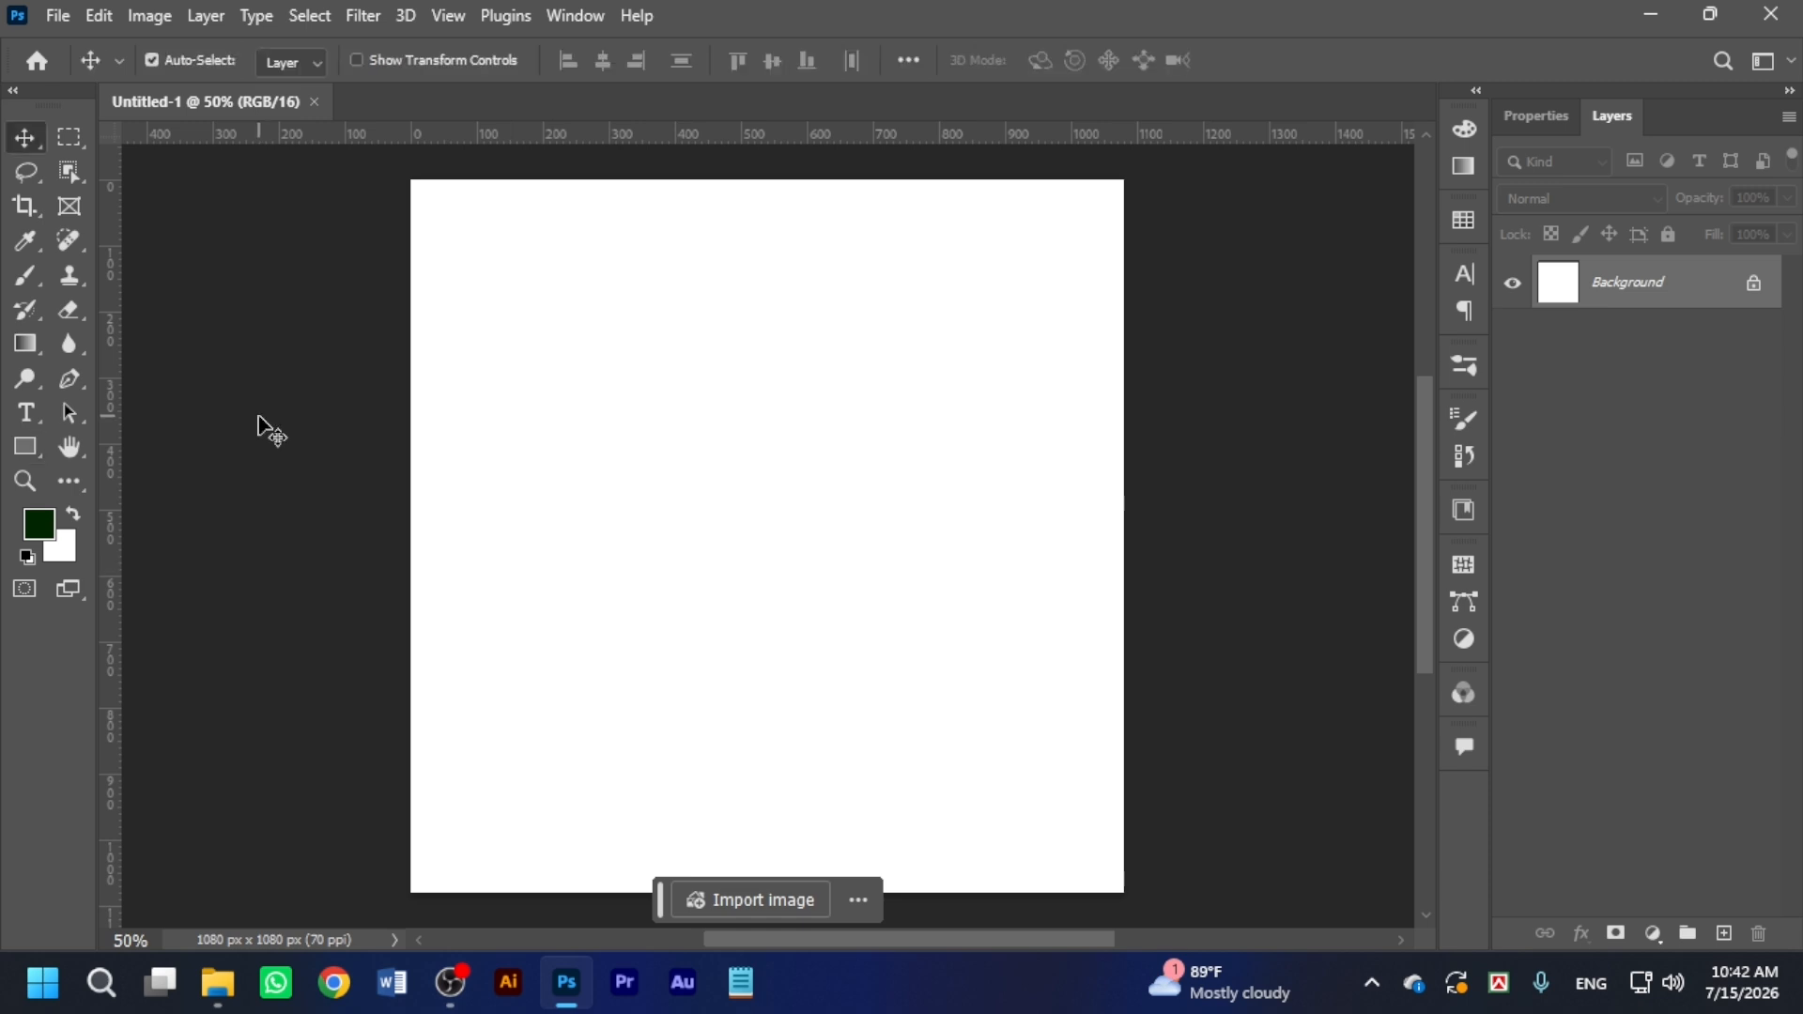
{"action": "left_click", "coordinate": [33, 452]}
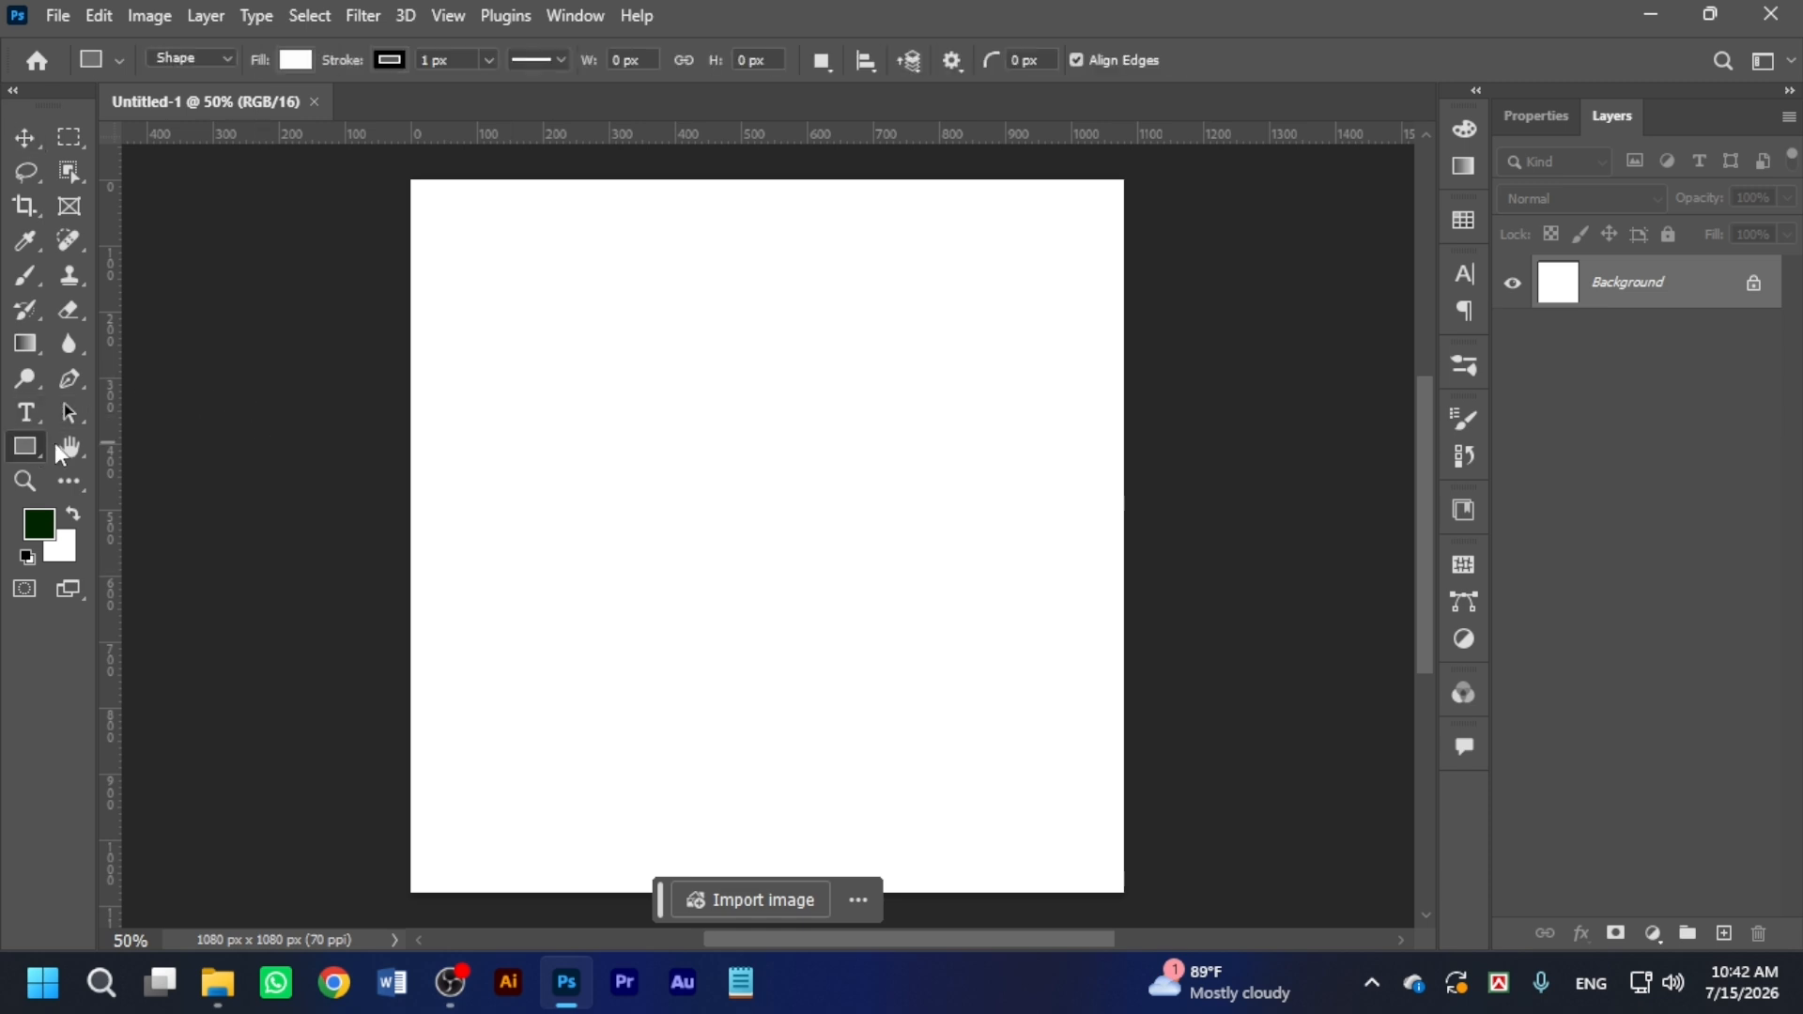
{"action": "left_click", "coordinate": [669, 431]}
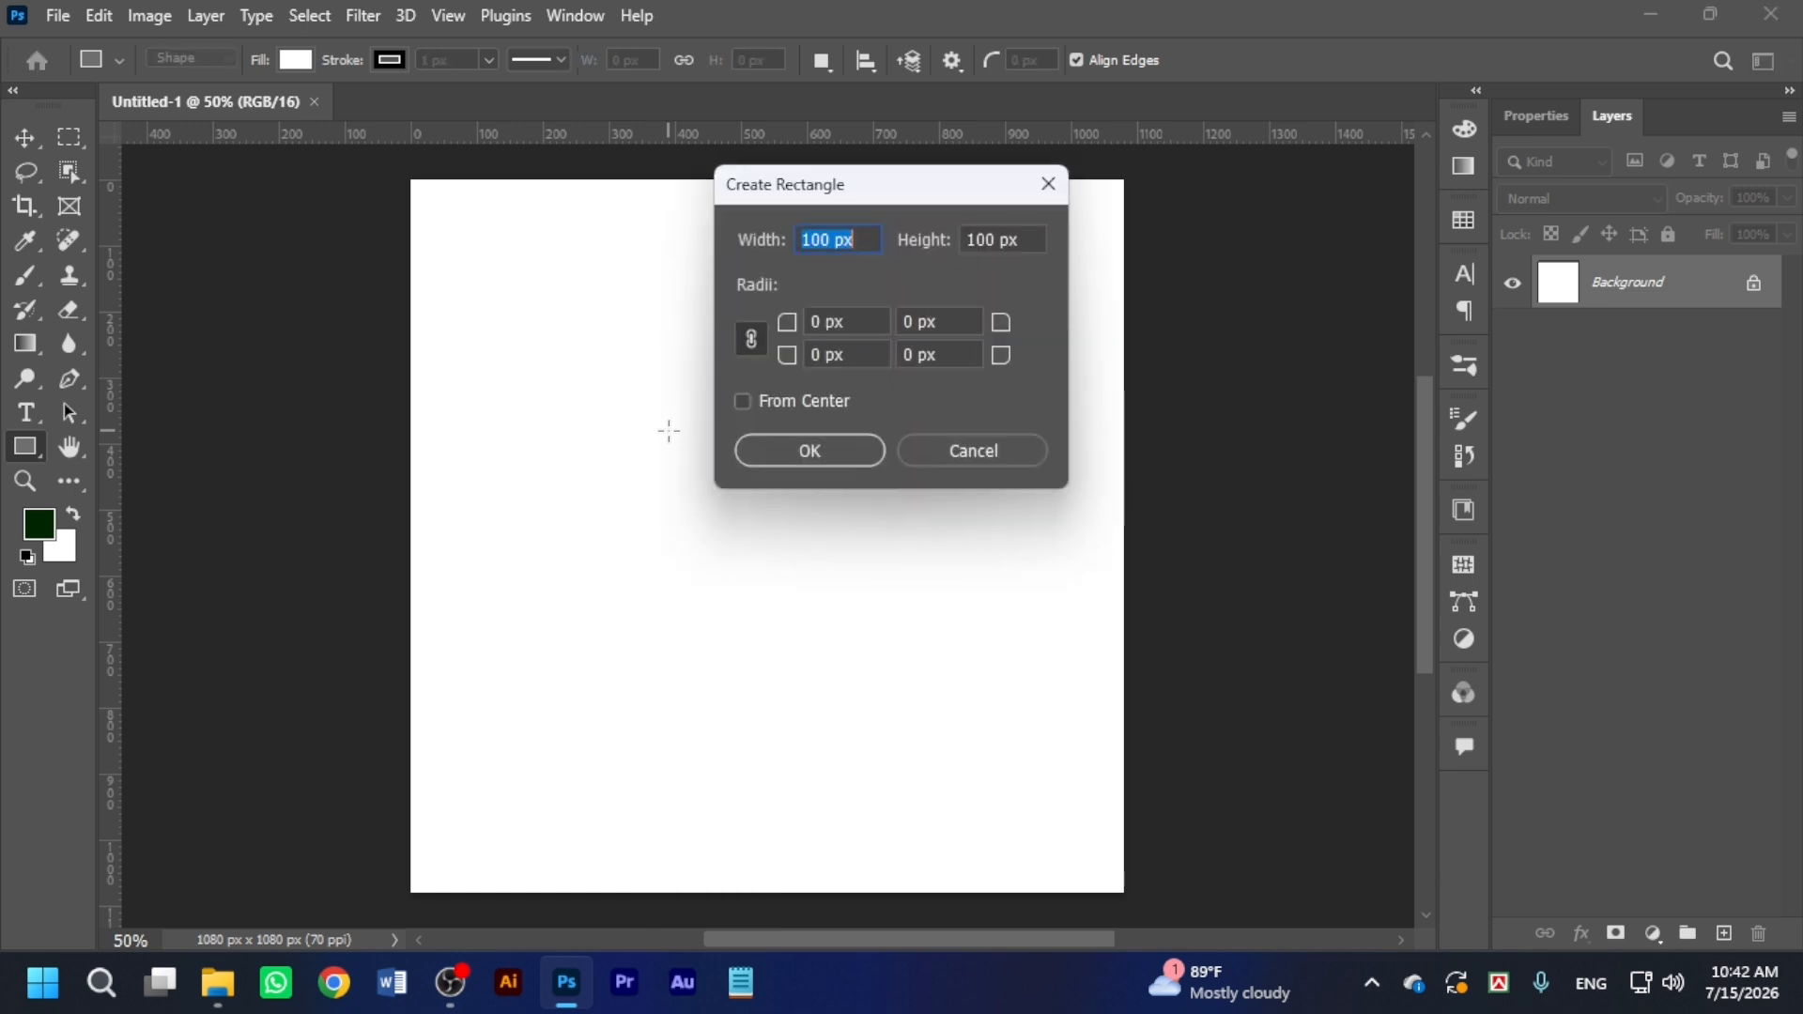
{"action": "double_click", "coordinate": [816, 234]}
{"action": "type", "text": "50"}
{"action": "key", "text": "Tab"}
{"action": "type", "text": "50"}
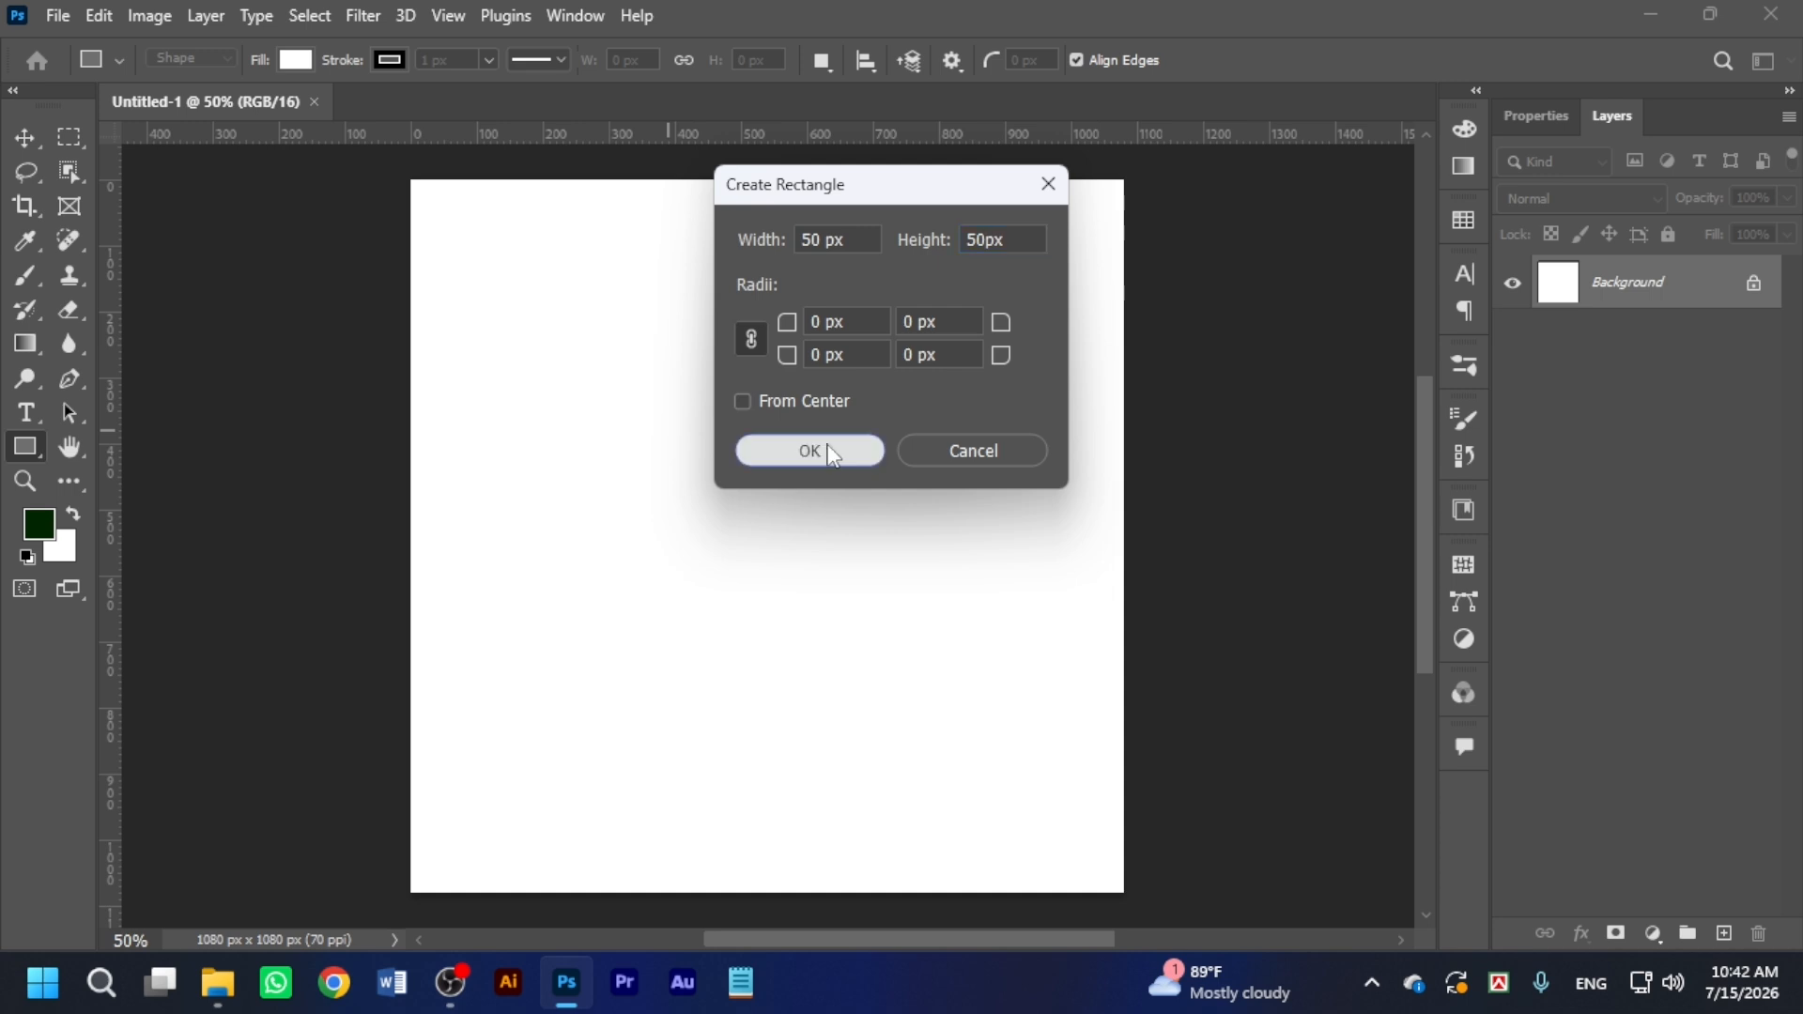
{"action": "left_click", "coordinate": [810, 451]}
Remove the rectangle's stroke and fill it with black.
{"action": "left_click", "coordinate": [1590, 429]}
{"action": "left_click", "coordinate": [1452, 480]}
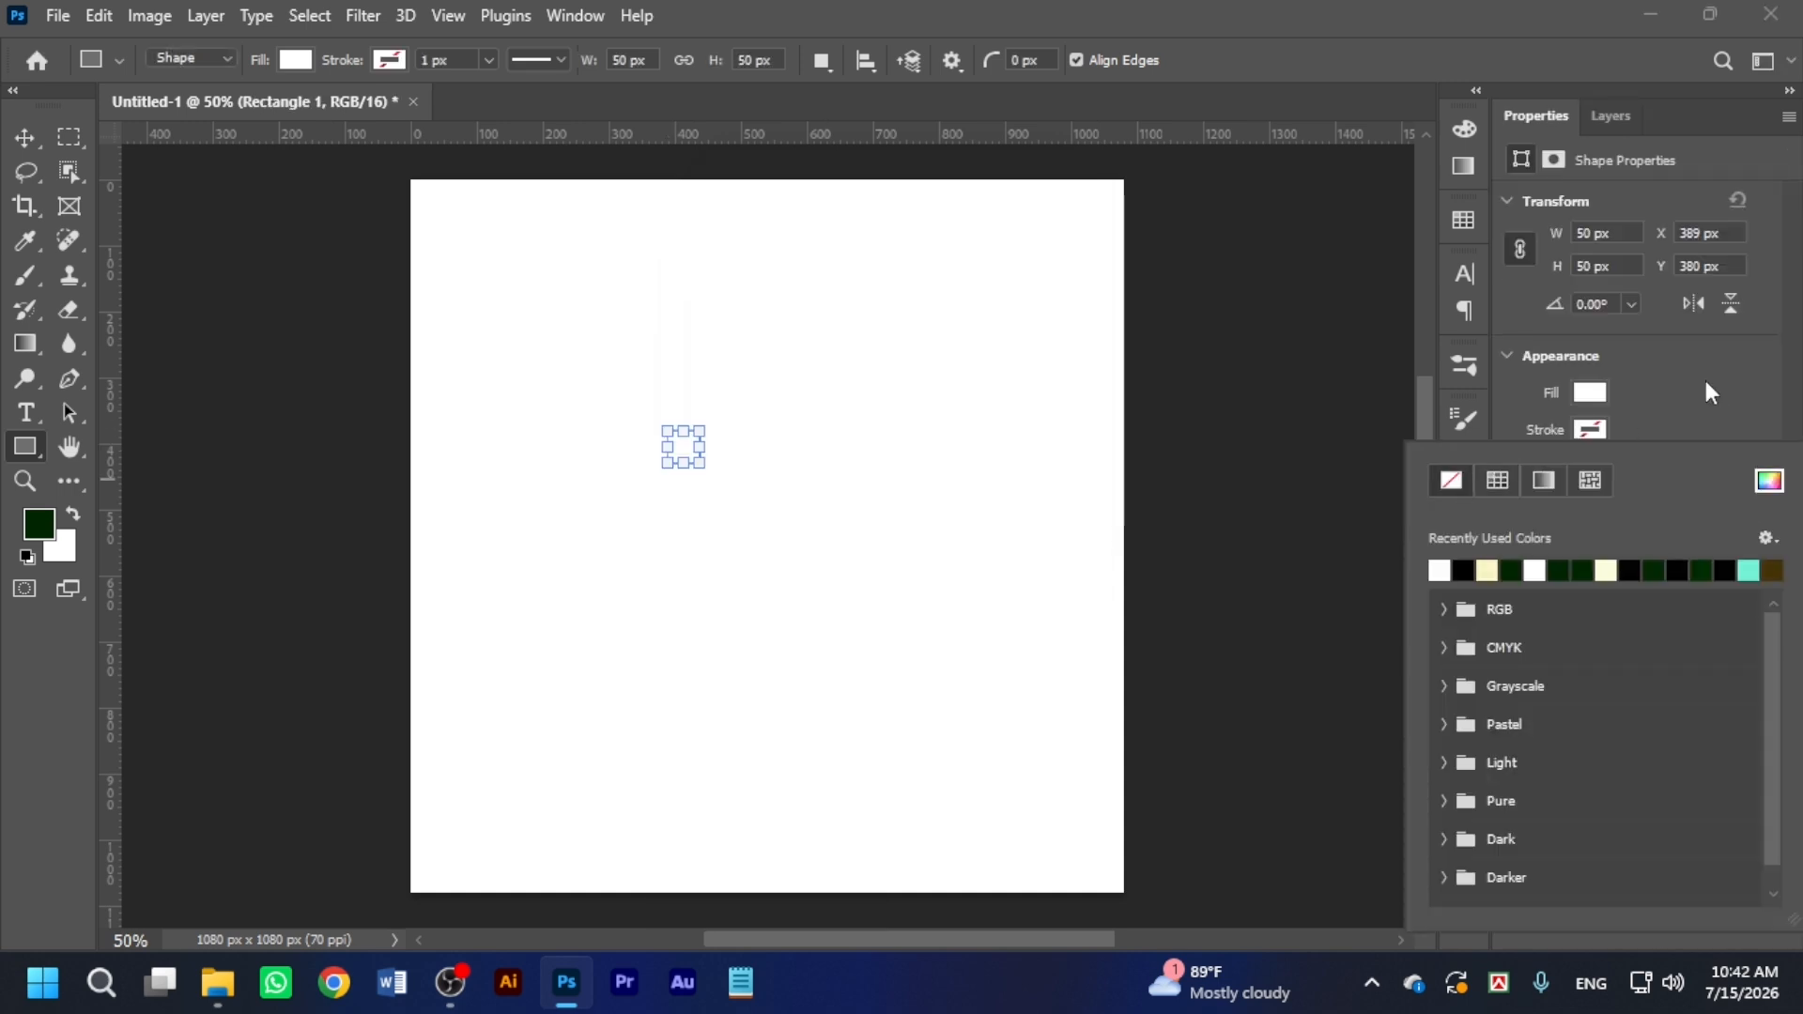
{"action": "left_click", "coordinate": [1708, 380]}
{"action": "left_click", "coordinate": [1597, 393]}
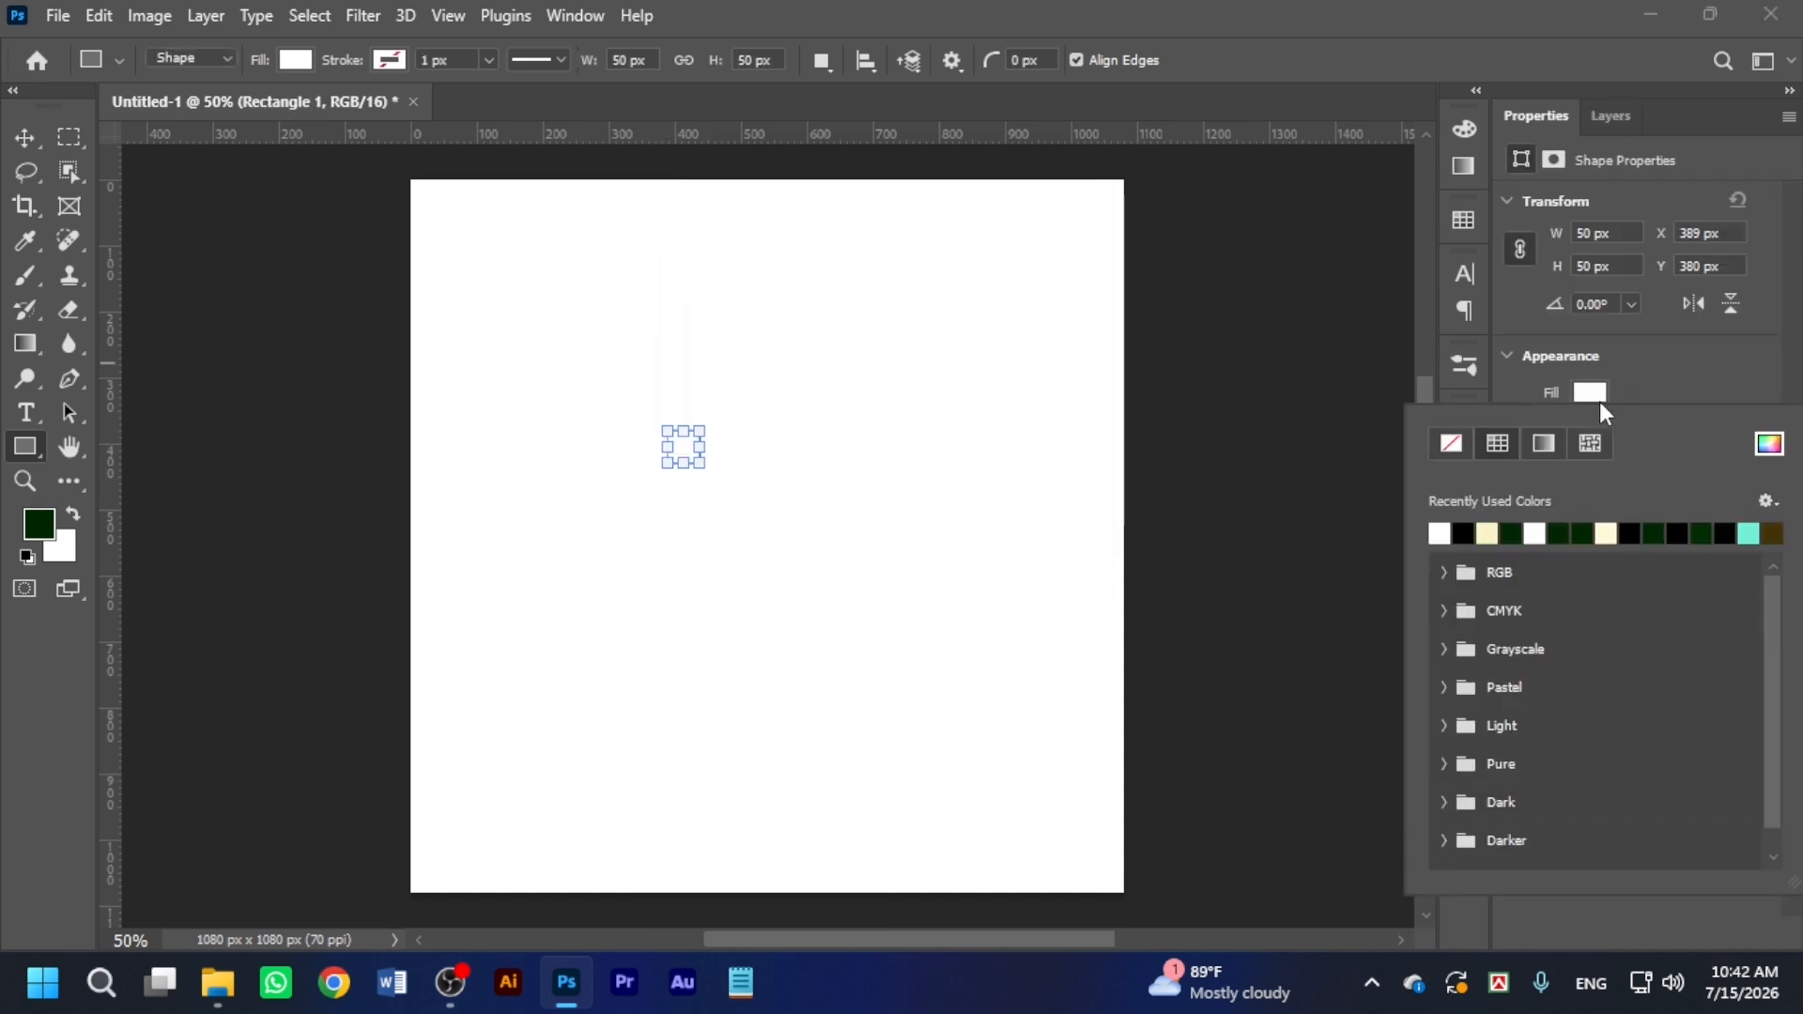
{"action": "left_click", "coordinate": [1484, 532]}
{"action": "left_click", "coordinate": [1357, 447]}
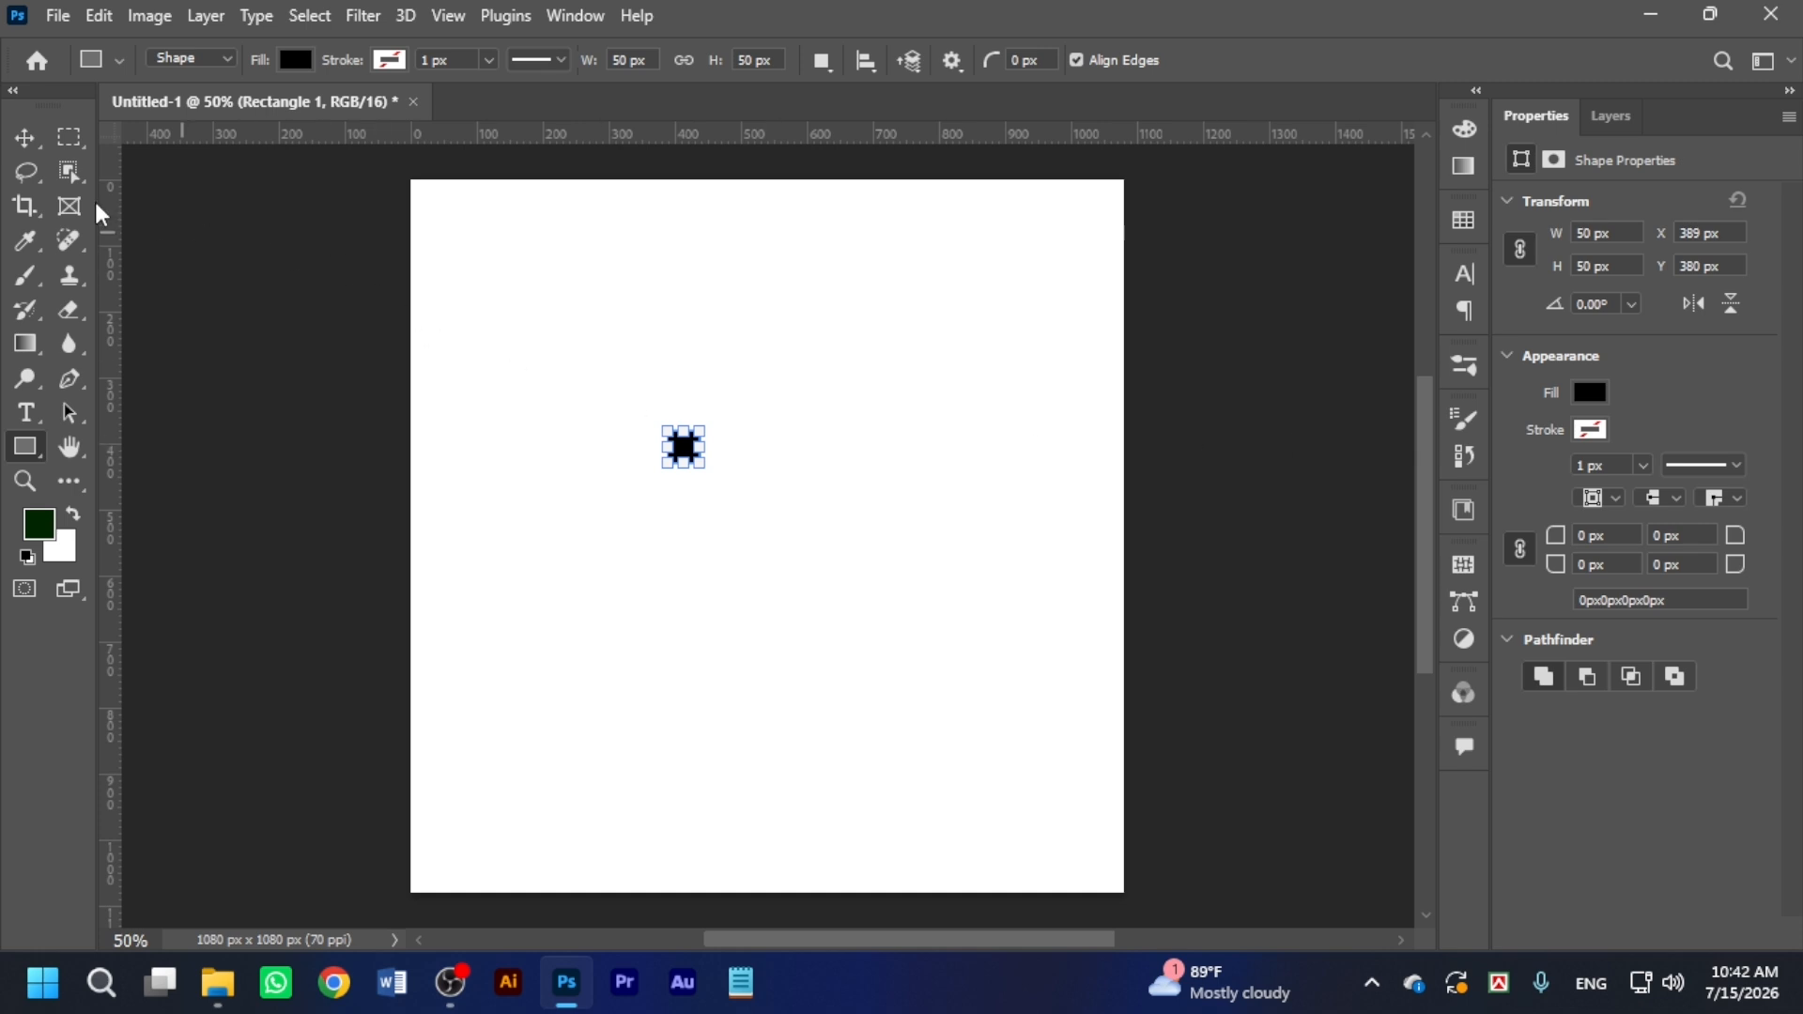
Select the whole canvas and align the black square to its top-left corner.
{"action": "left_click", "coordinate": [25, 137]}
{"action": "left_click", "coordinate": [1612, 117]}
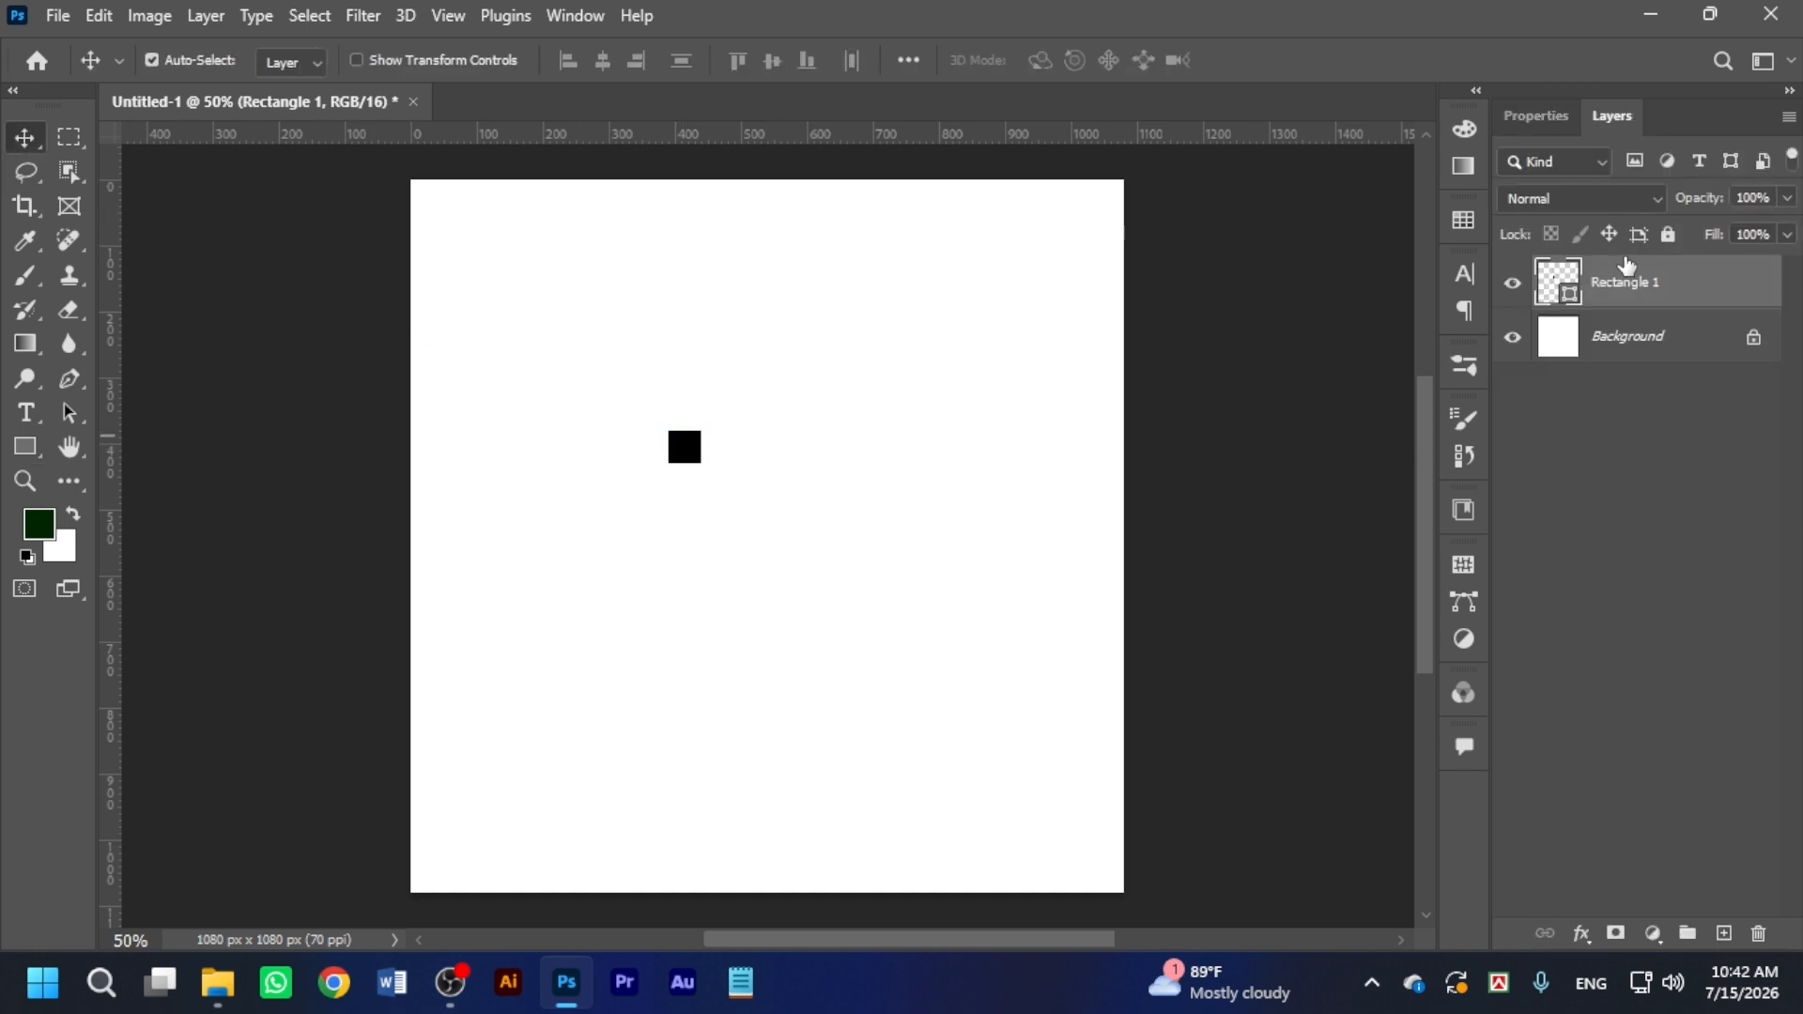
{"action": "key", "text": "ctrl+a"}
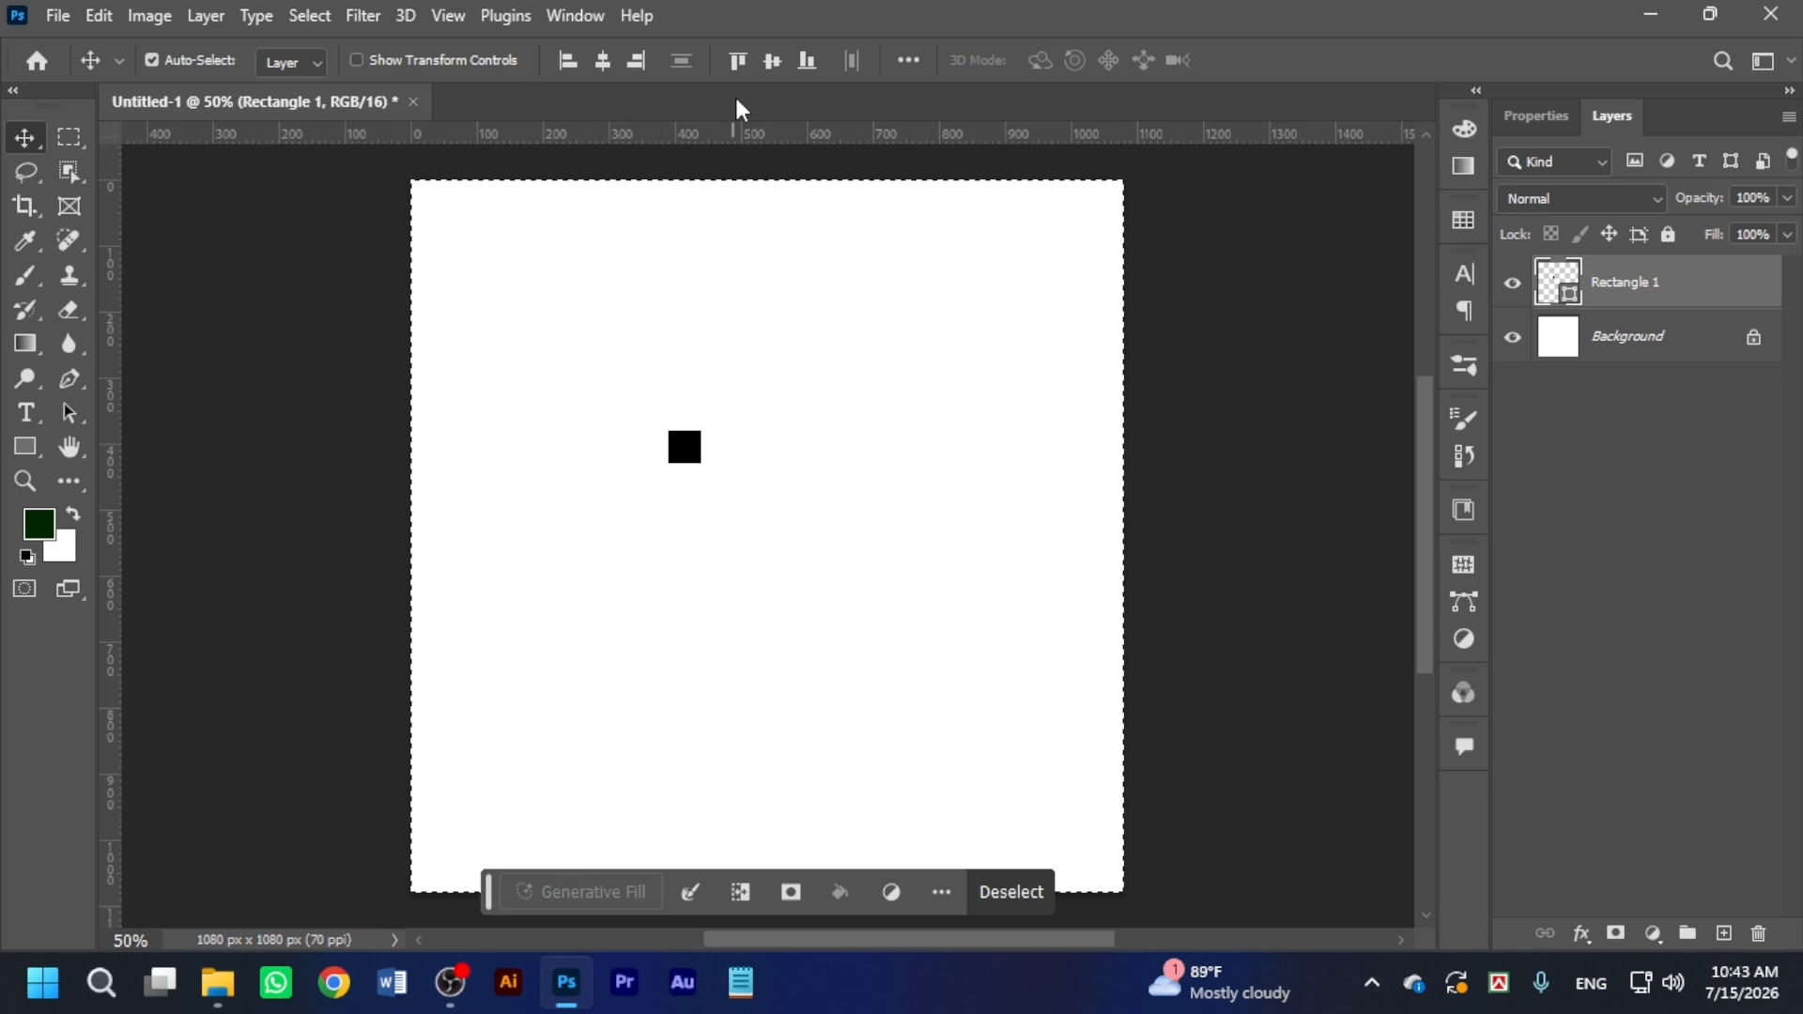
{"action": "left_click", "coordinate": [574, 73]}
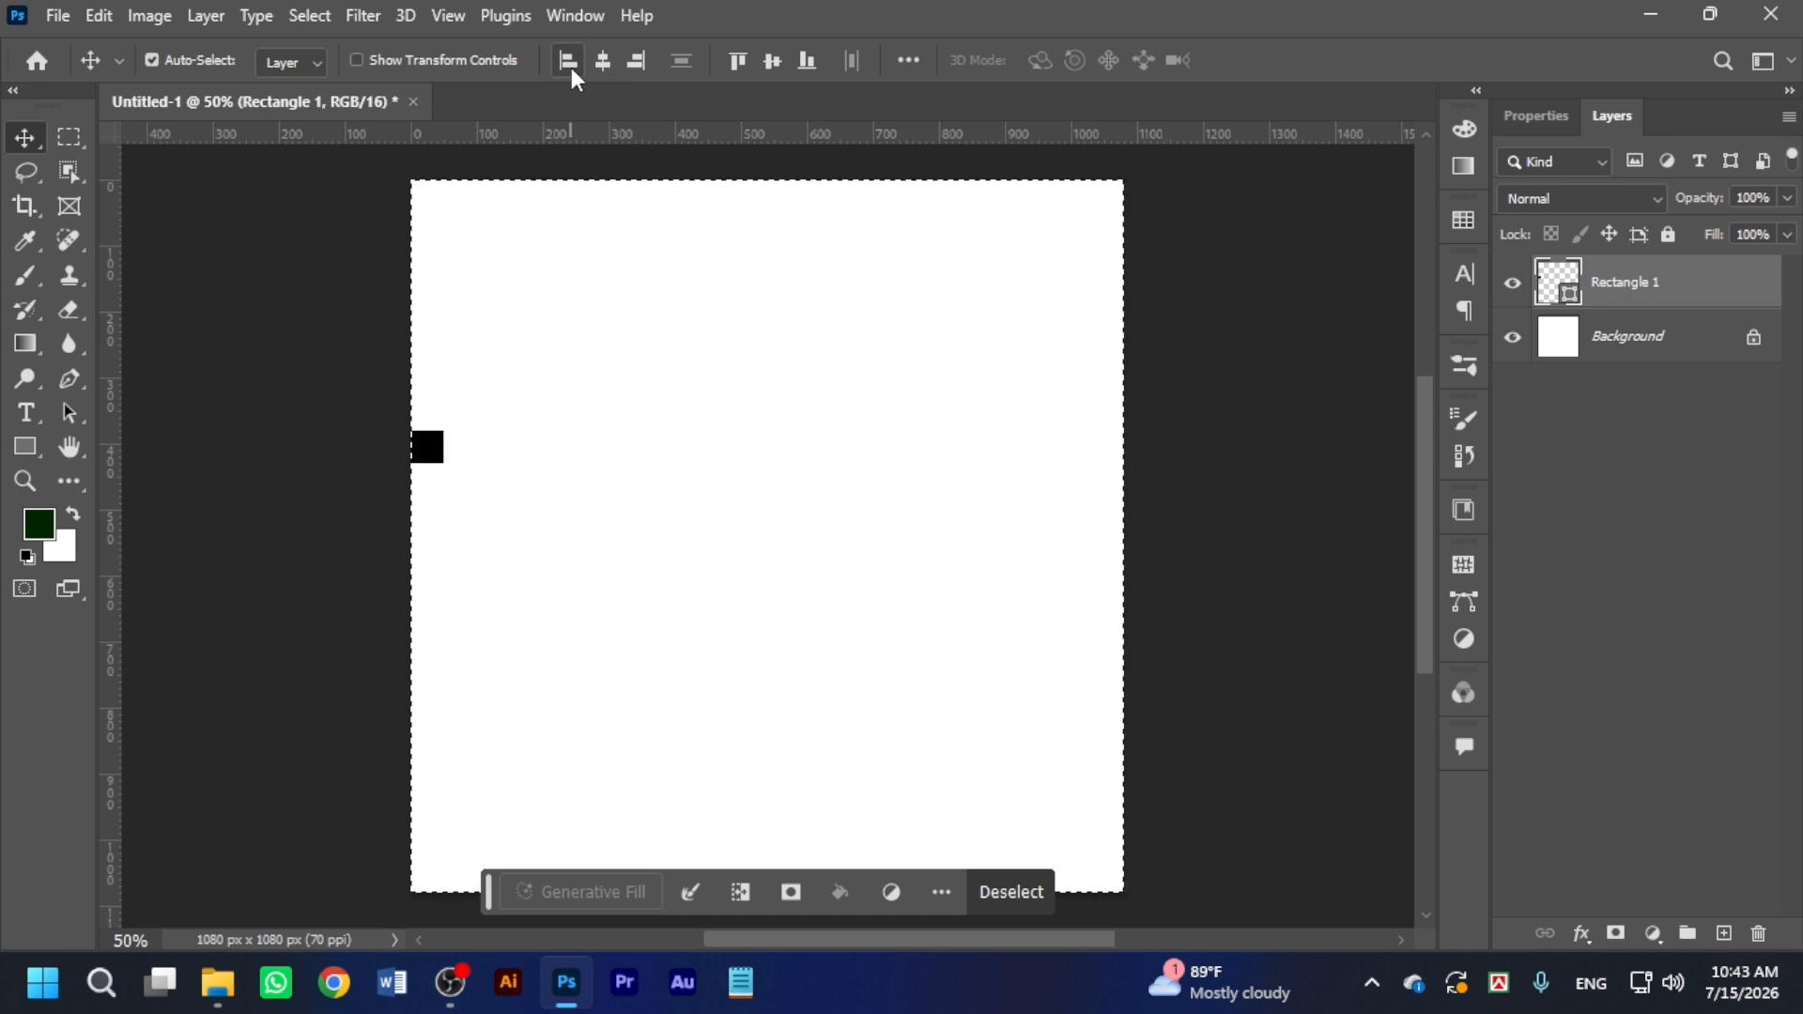
{"action": "left_click", "coordinate": [741, 60]}
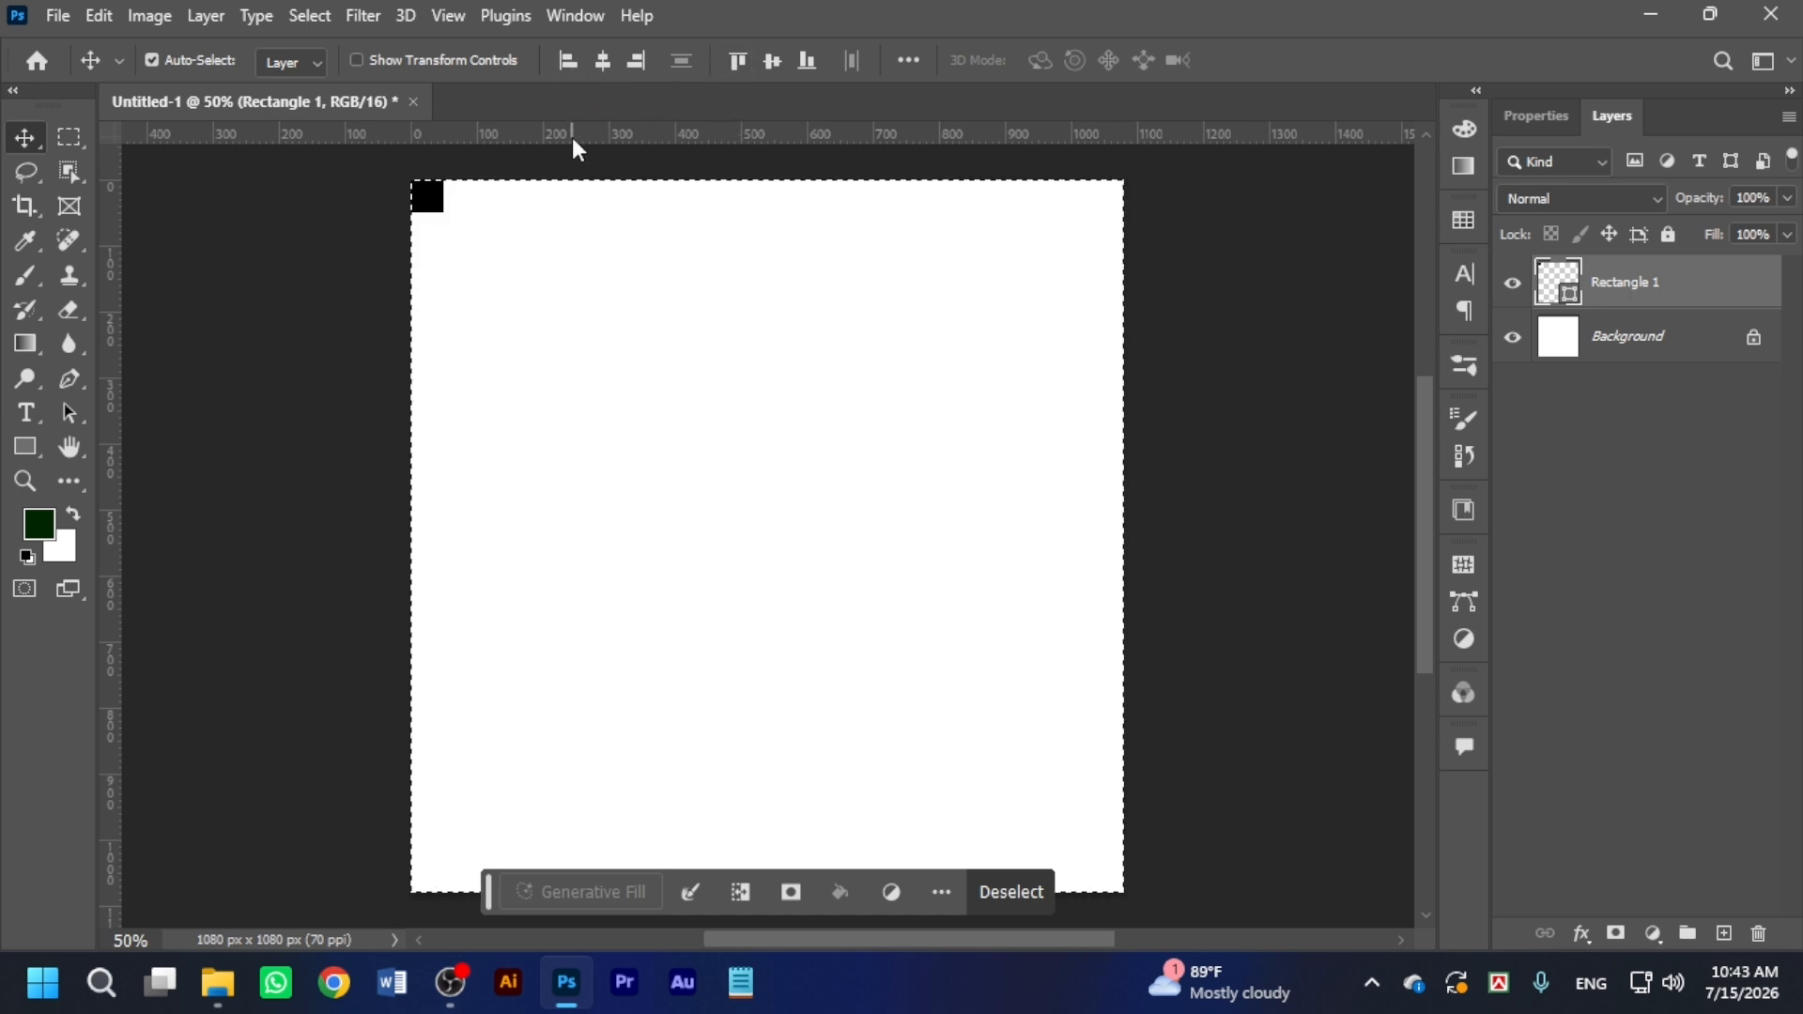
Add a horizontal guide along the square's bottom edge and a vertical guide along its right edge.
{"action": "left_click_drag", "start_coordinate": [567, 141], "coordinate": [511, 218]}
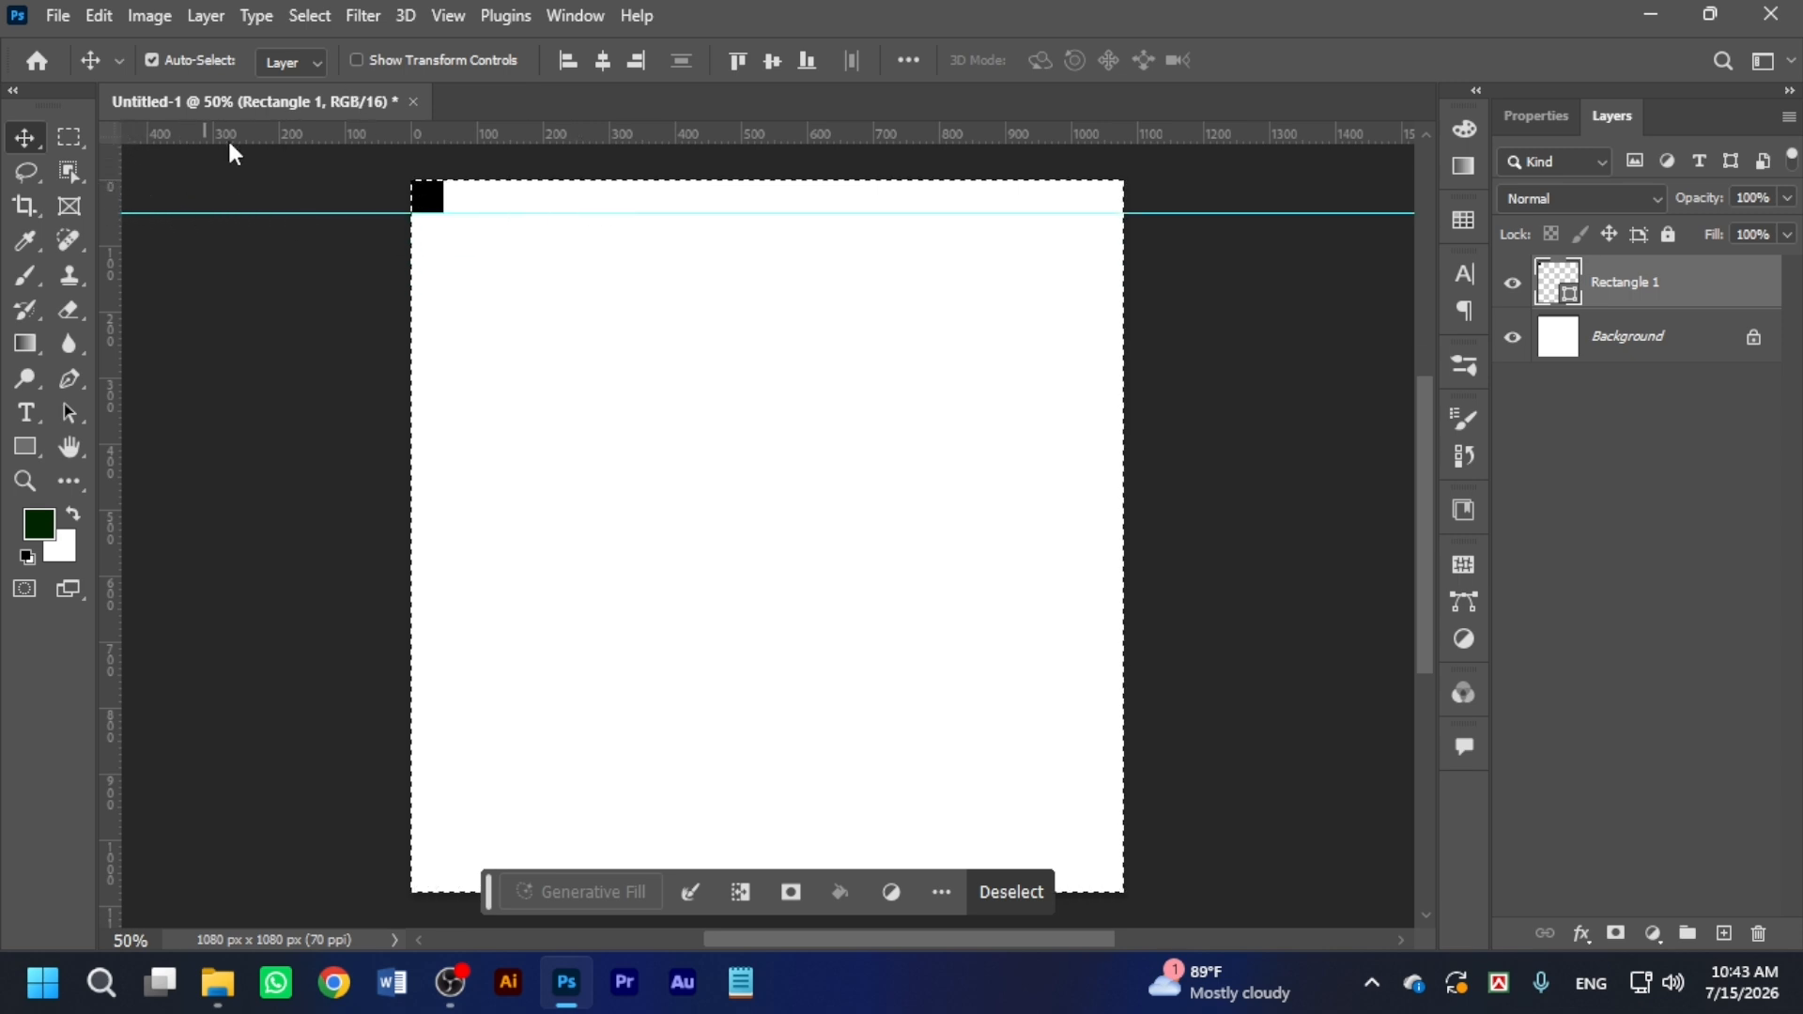
{"action": "key", "text": "ctrl+r"}
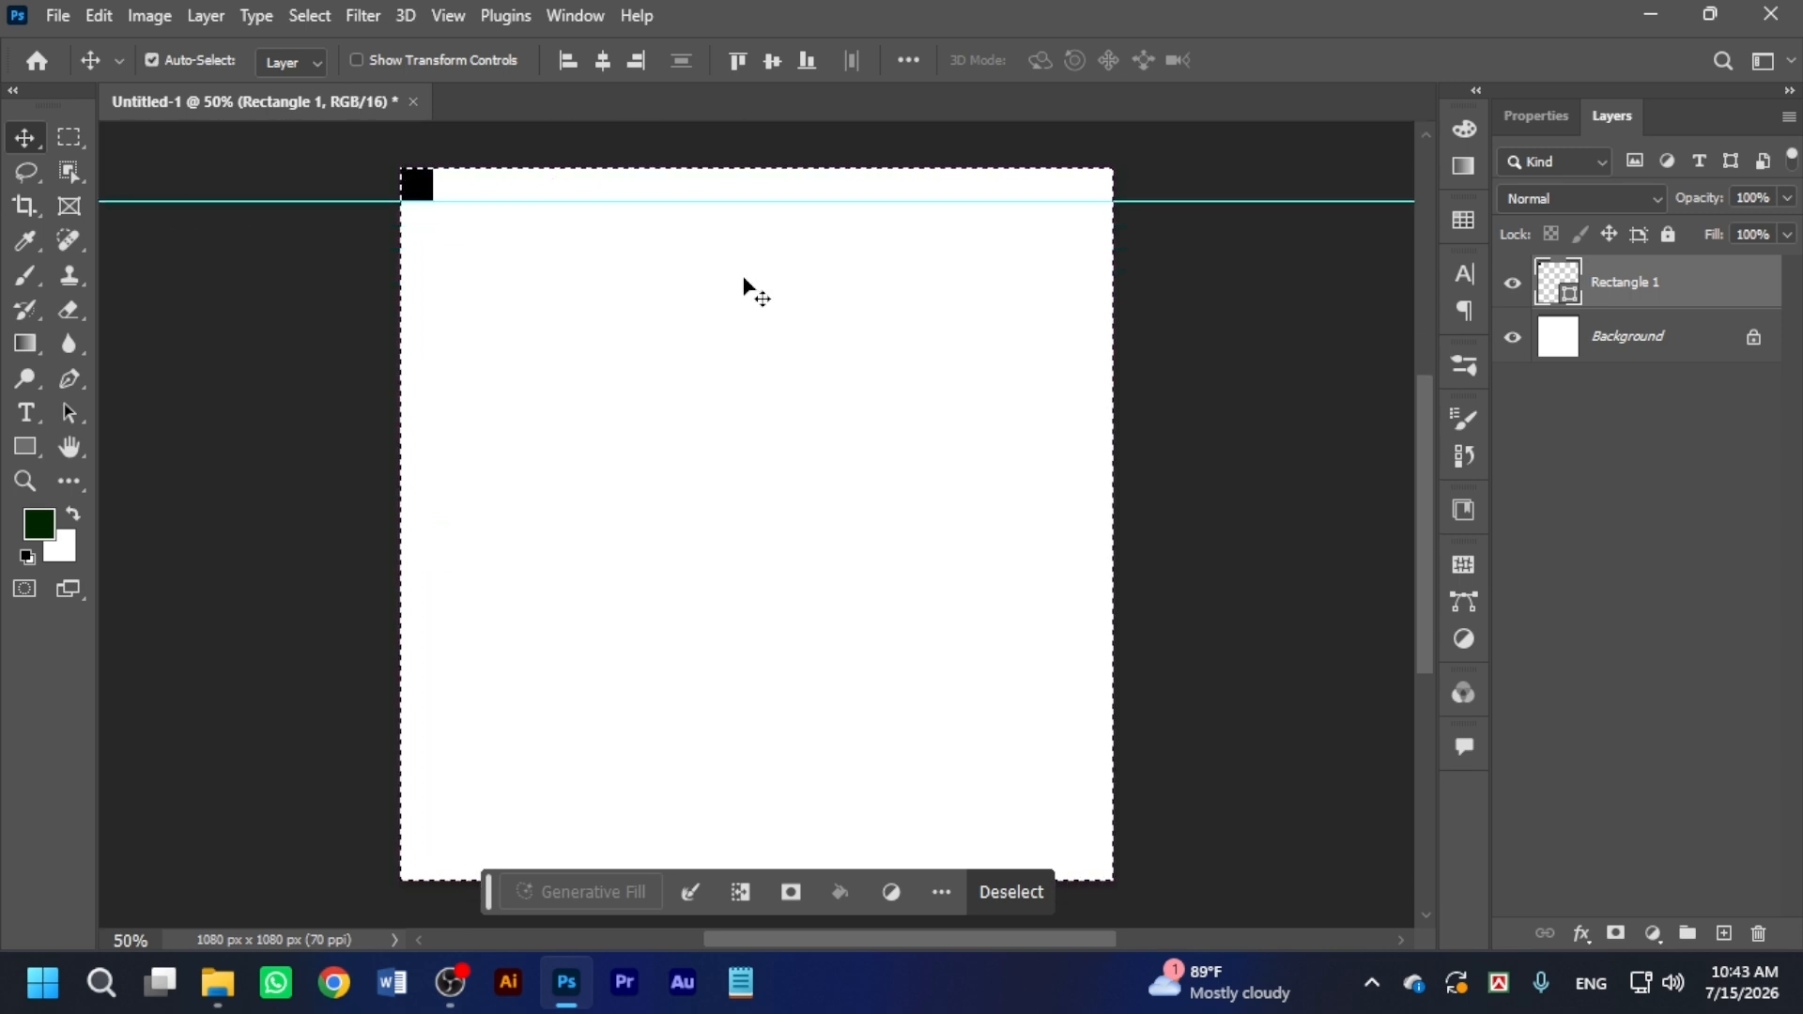
{"action": "key", "text": "ctrl+r"}
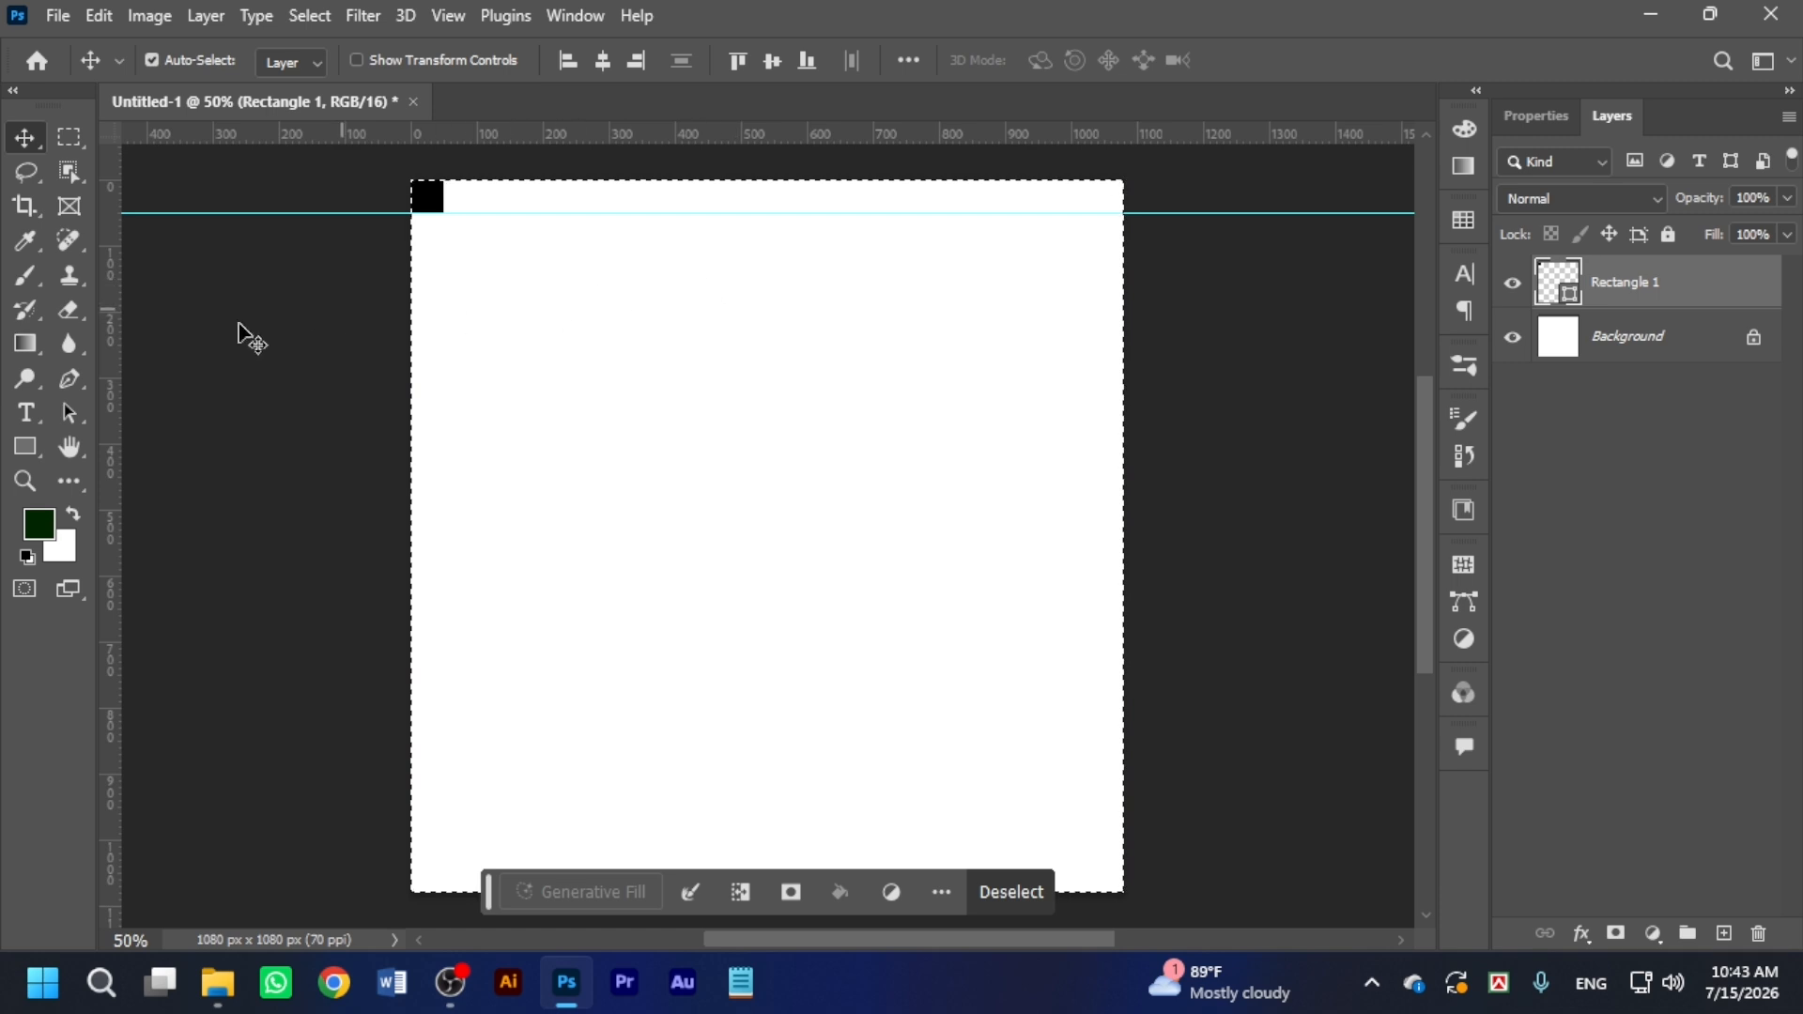
{"action": "left_click_drag", "start_coordinate": [108, 276], "coordinate": [446, 339]}
{"action": "left_click", "coordinate": [432, 195]}
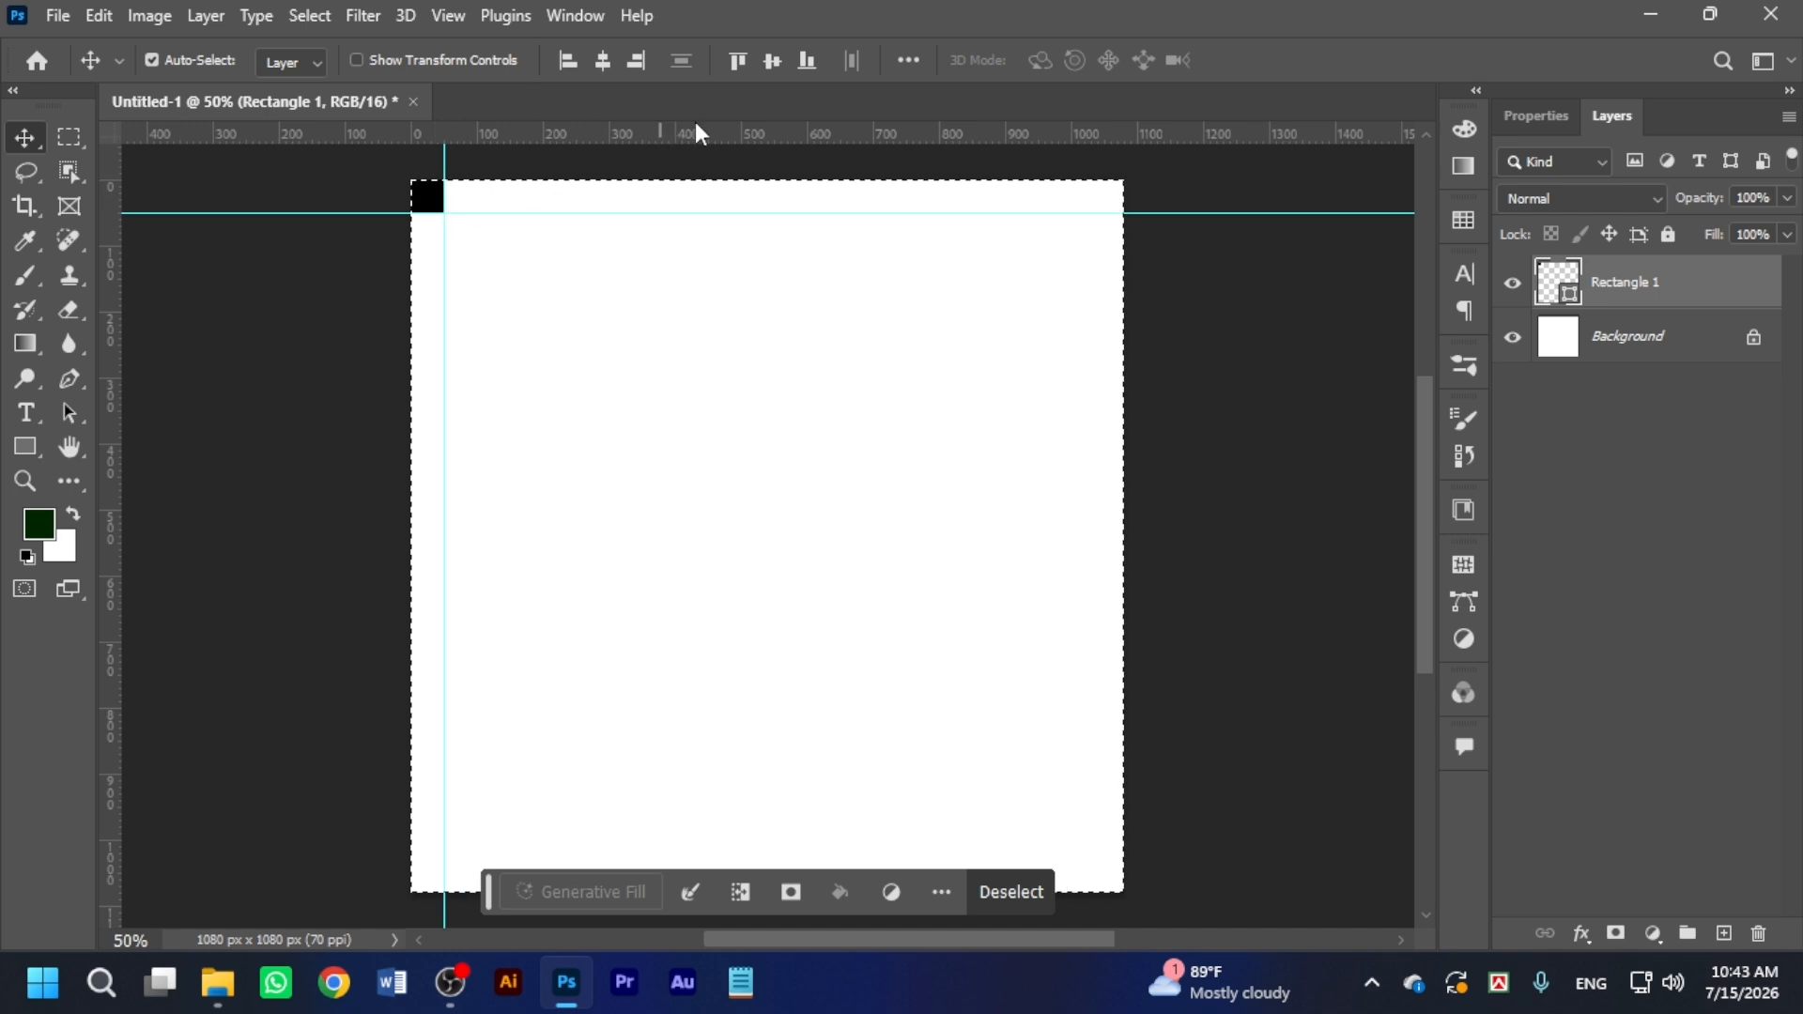
With the square aligned to the canvas's bottom-right corner, add guides along its top and left edges and clear the selection.
{"action": "left_click", "coordinate": [639, 58]}
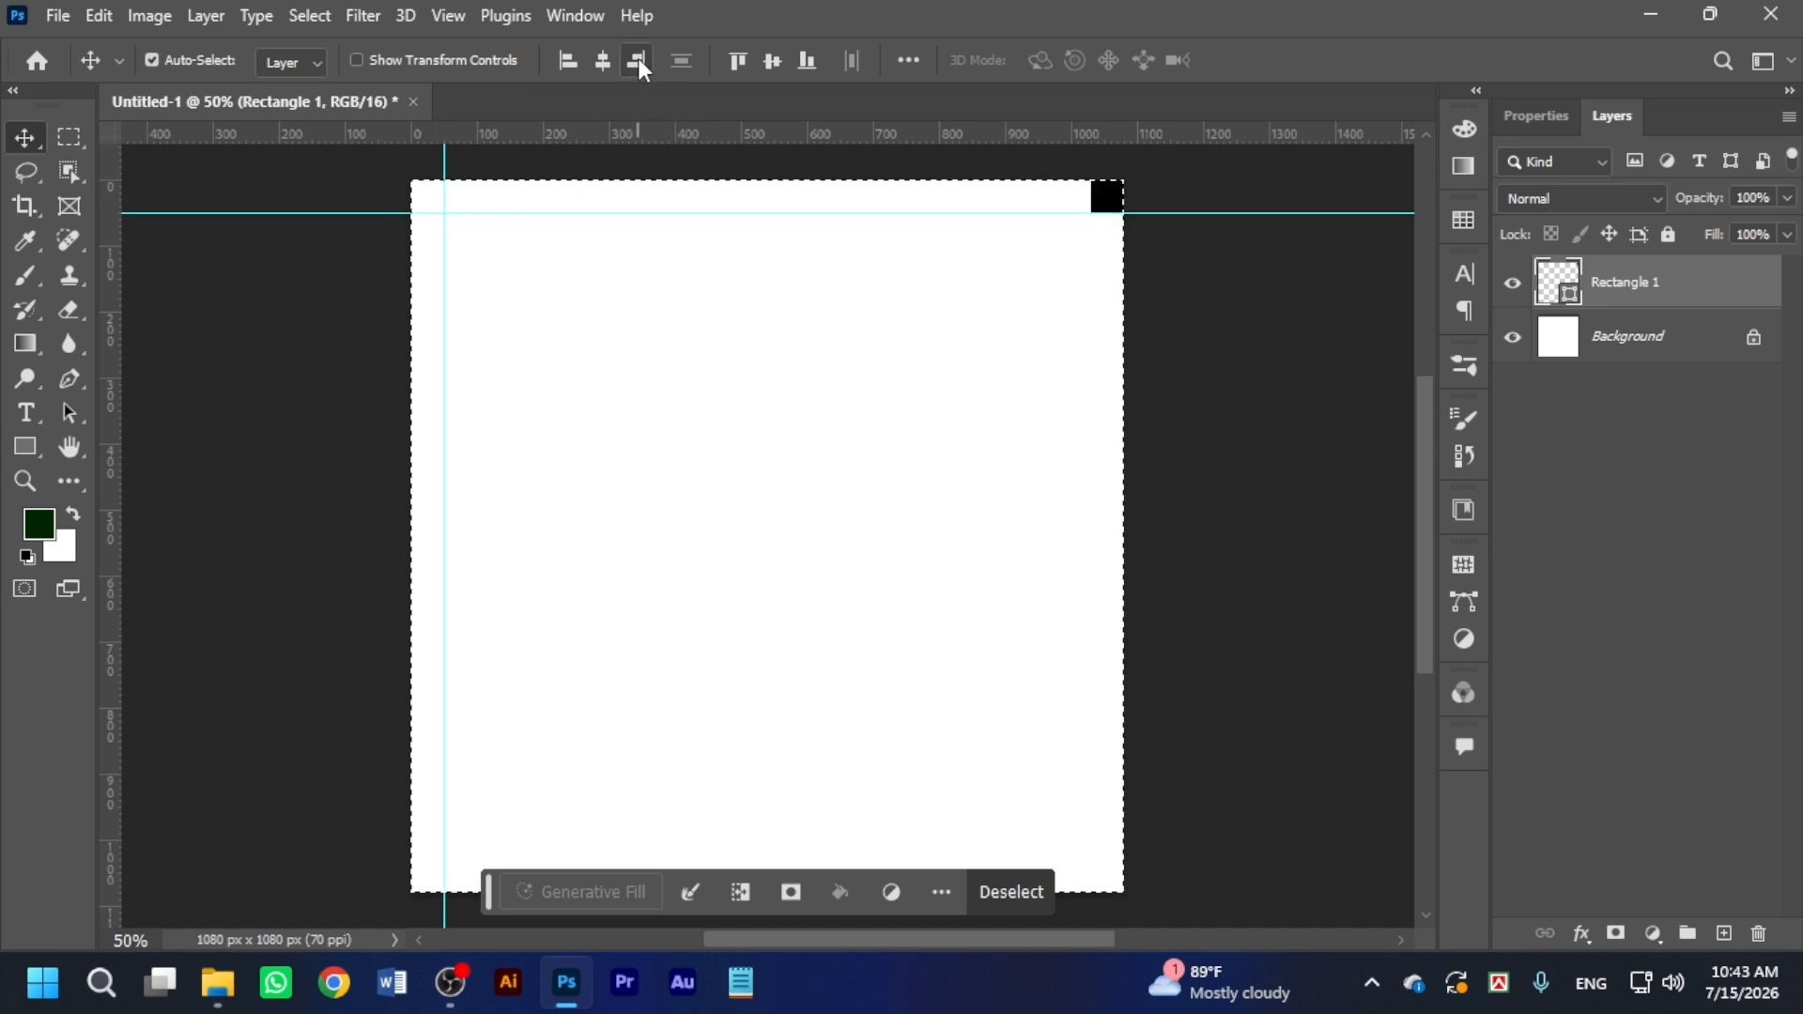
{"action": "left_click", "coordinate": [807, 60]}
{"action": "left_click_drag", "start_coordinate": [821, 138], "coordinate": [897, 857]}
{"action": "left_click_drag", "start_coordinate": [108, 435], "coordinate": [1089, 640]}
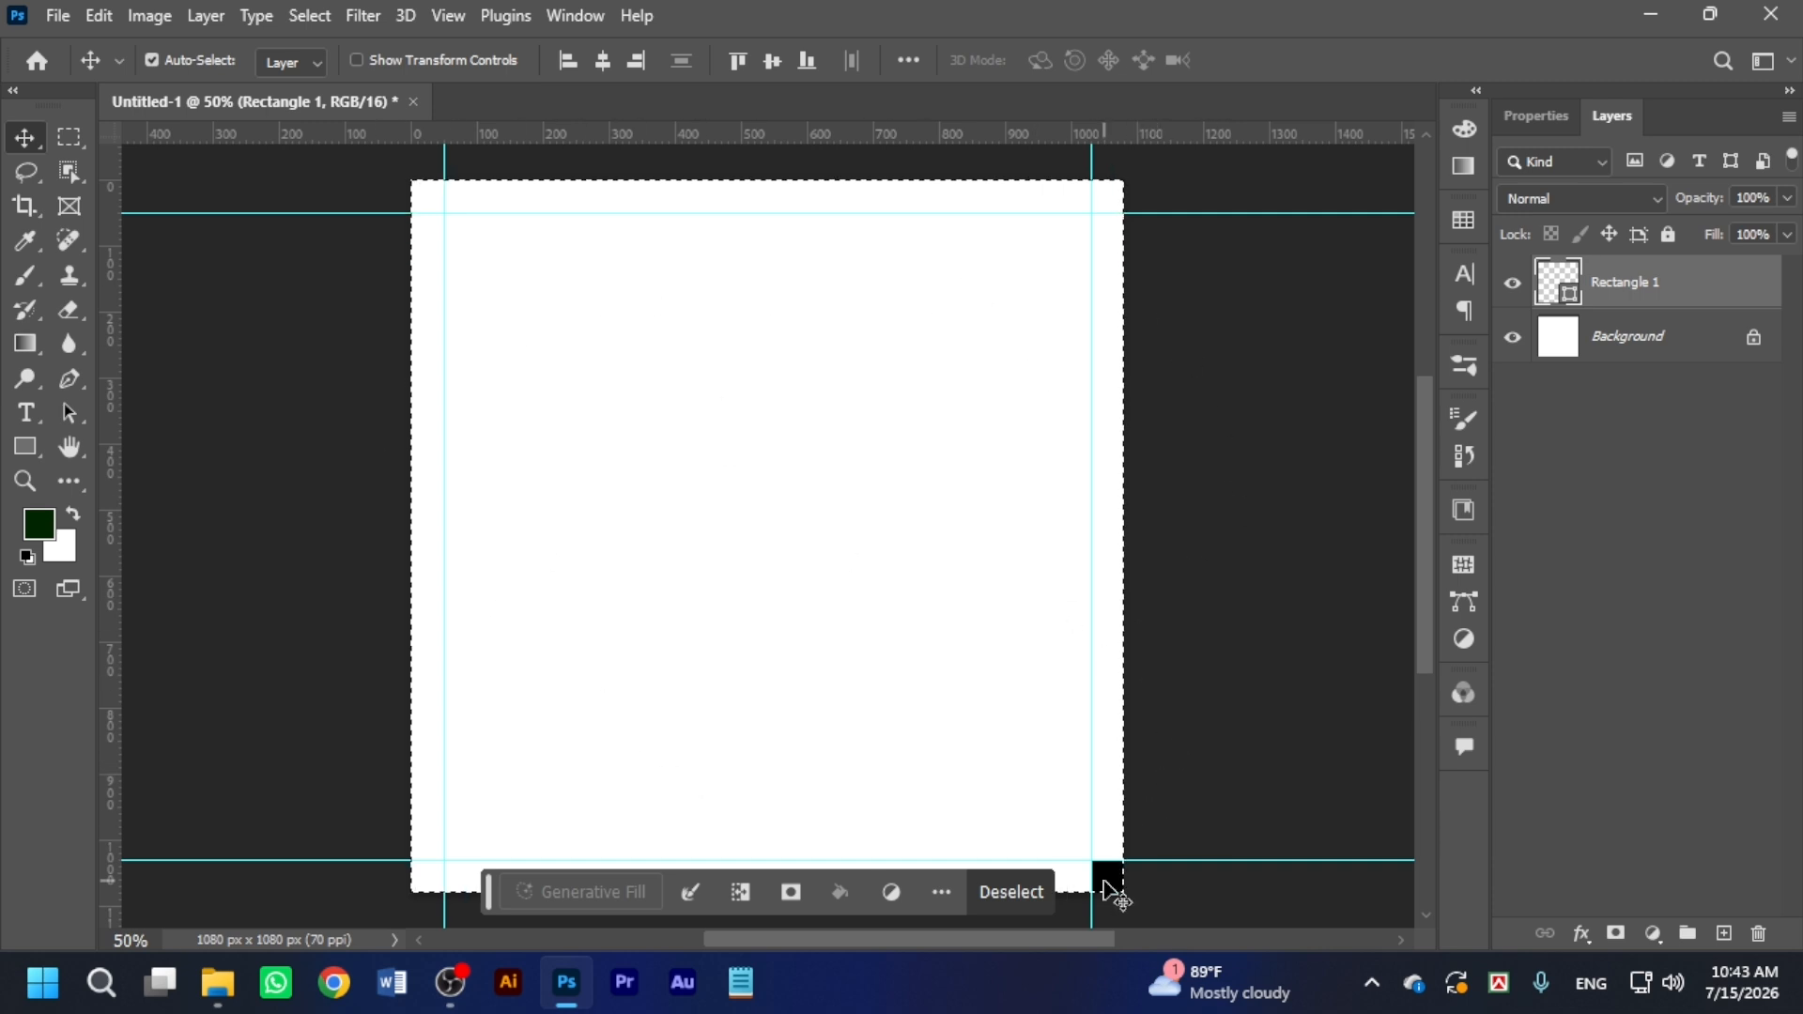
{"action": "key", "text": "ctrl"}
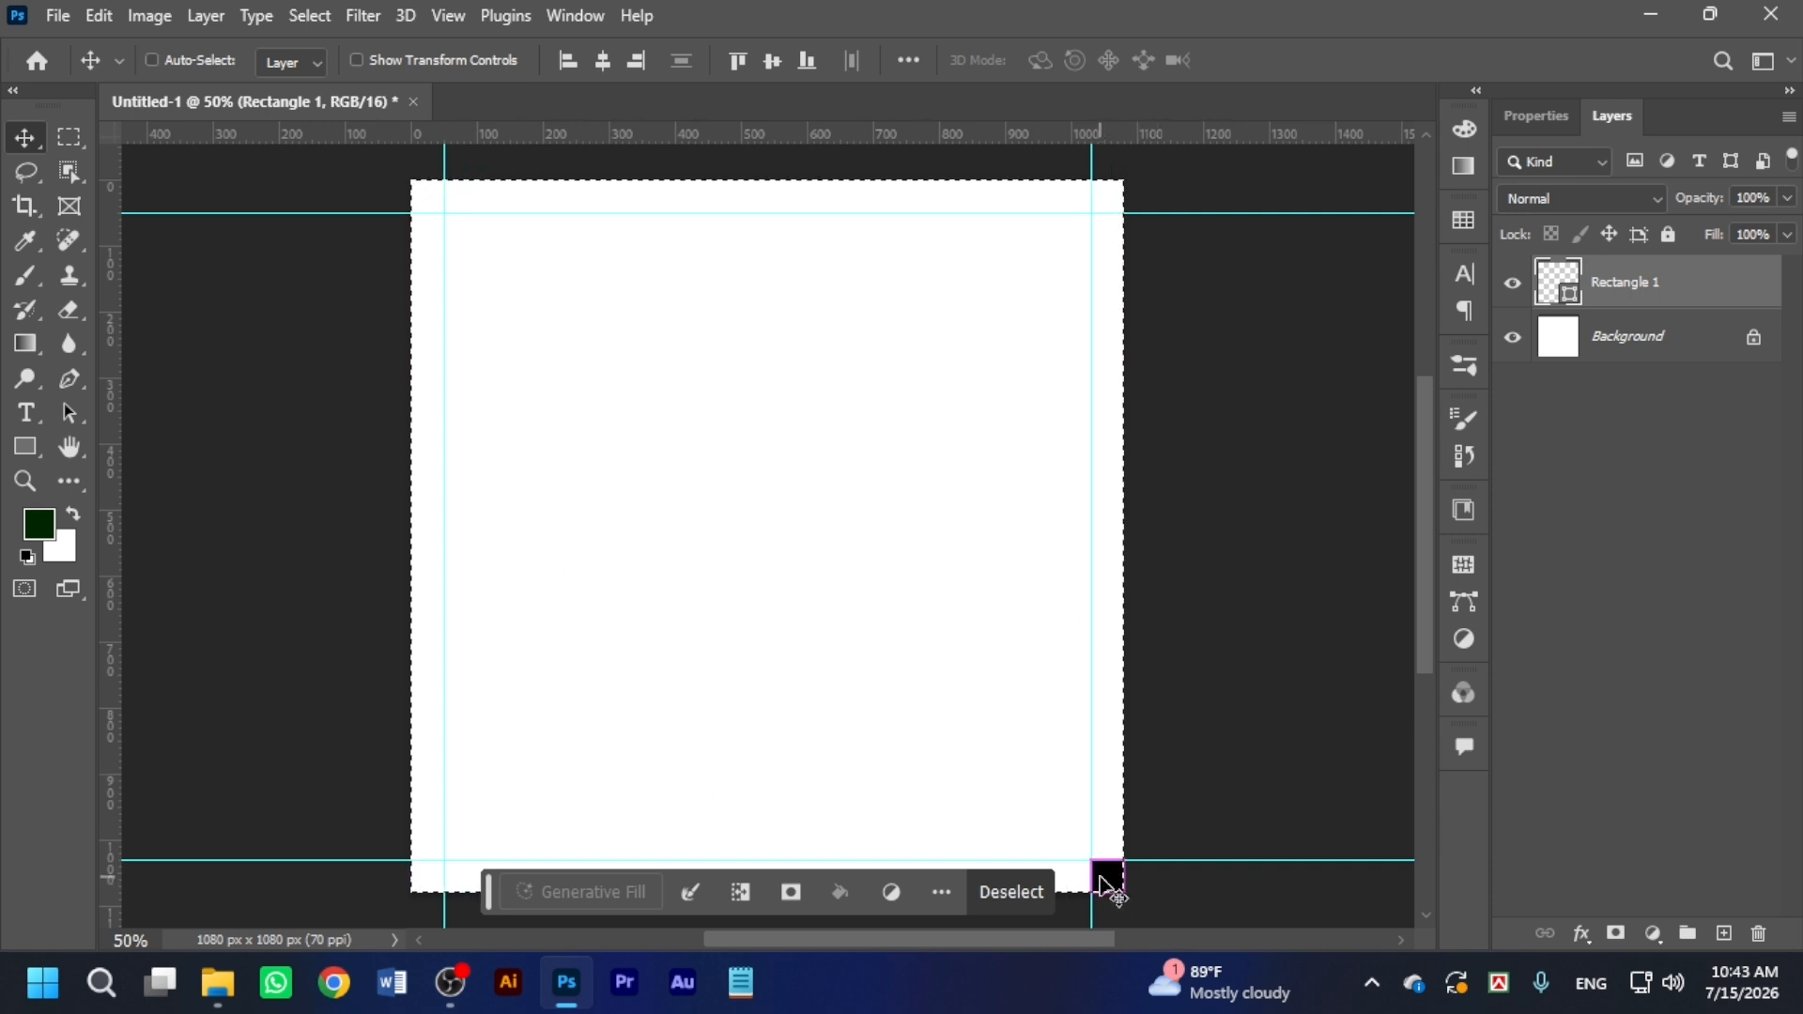
{"action": "key", "text": "ctrl+d"}
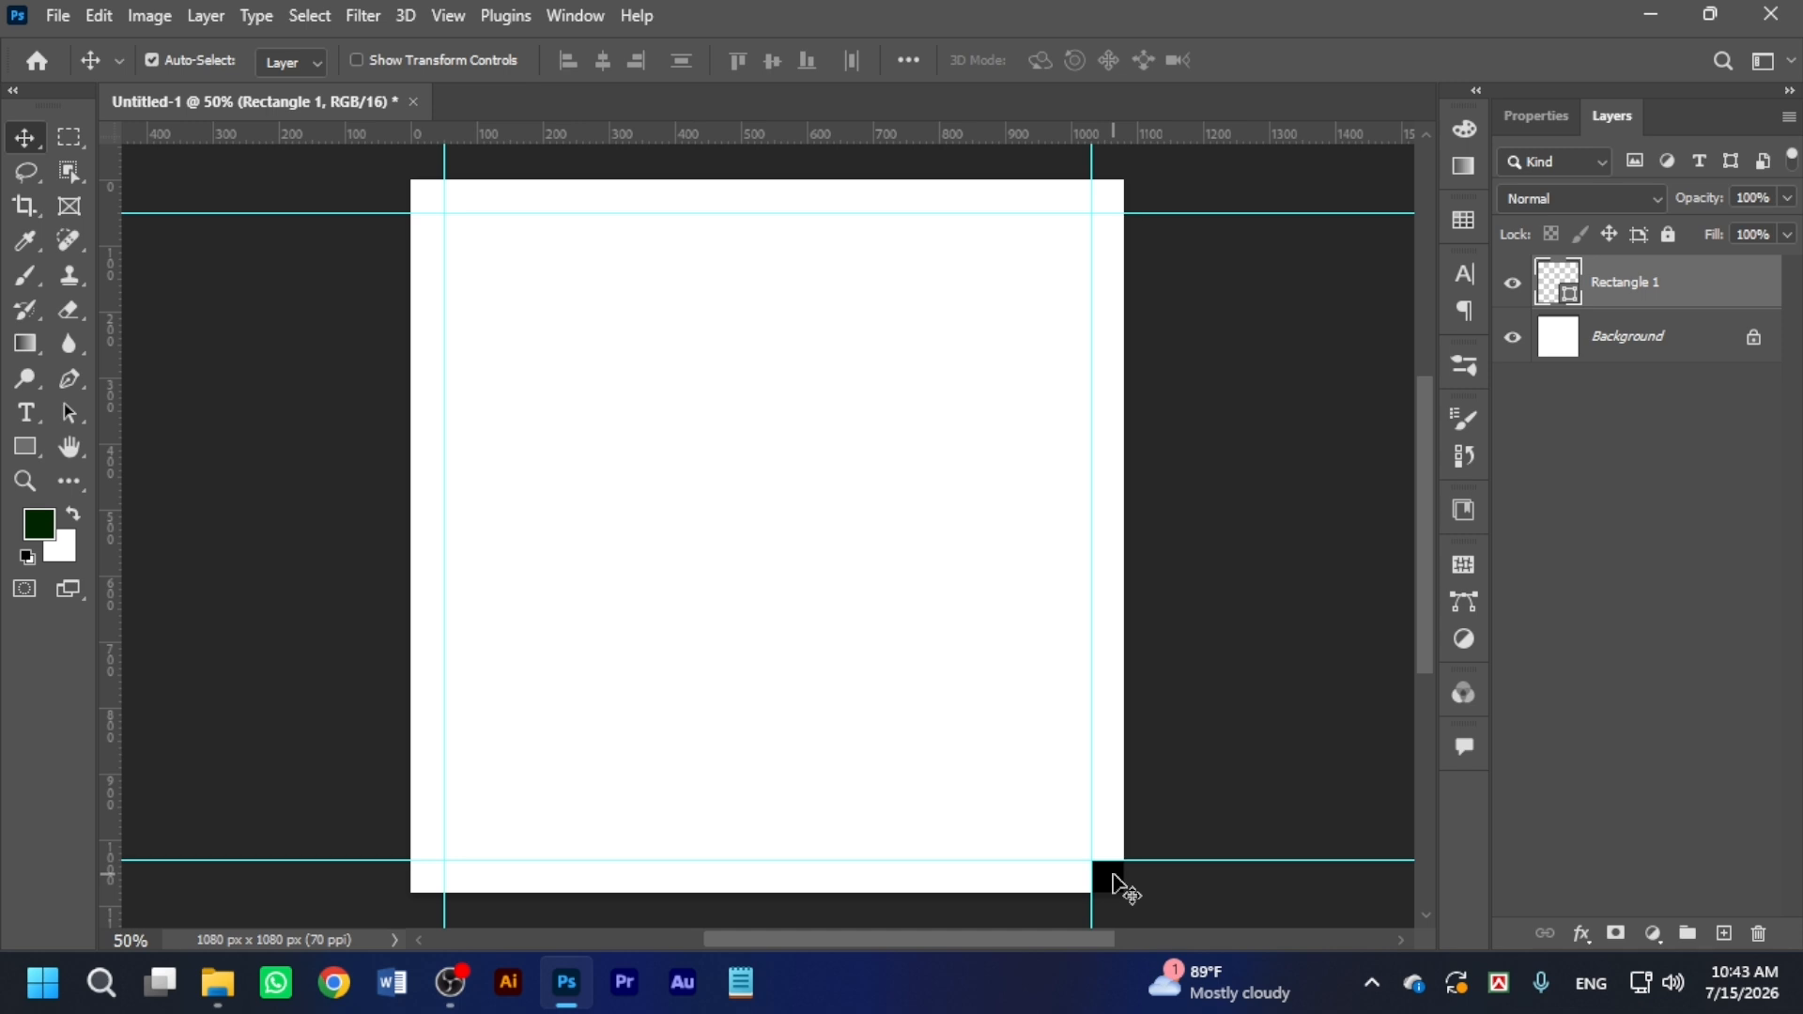
Delete the black square's layer, keeping the margin guides.
{"action": "key", "text": "Delete"}
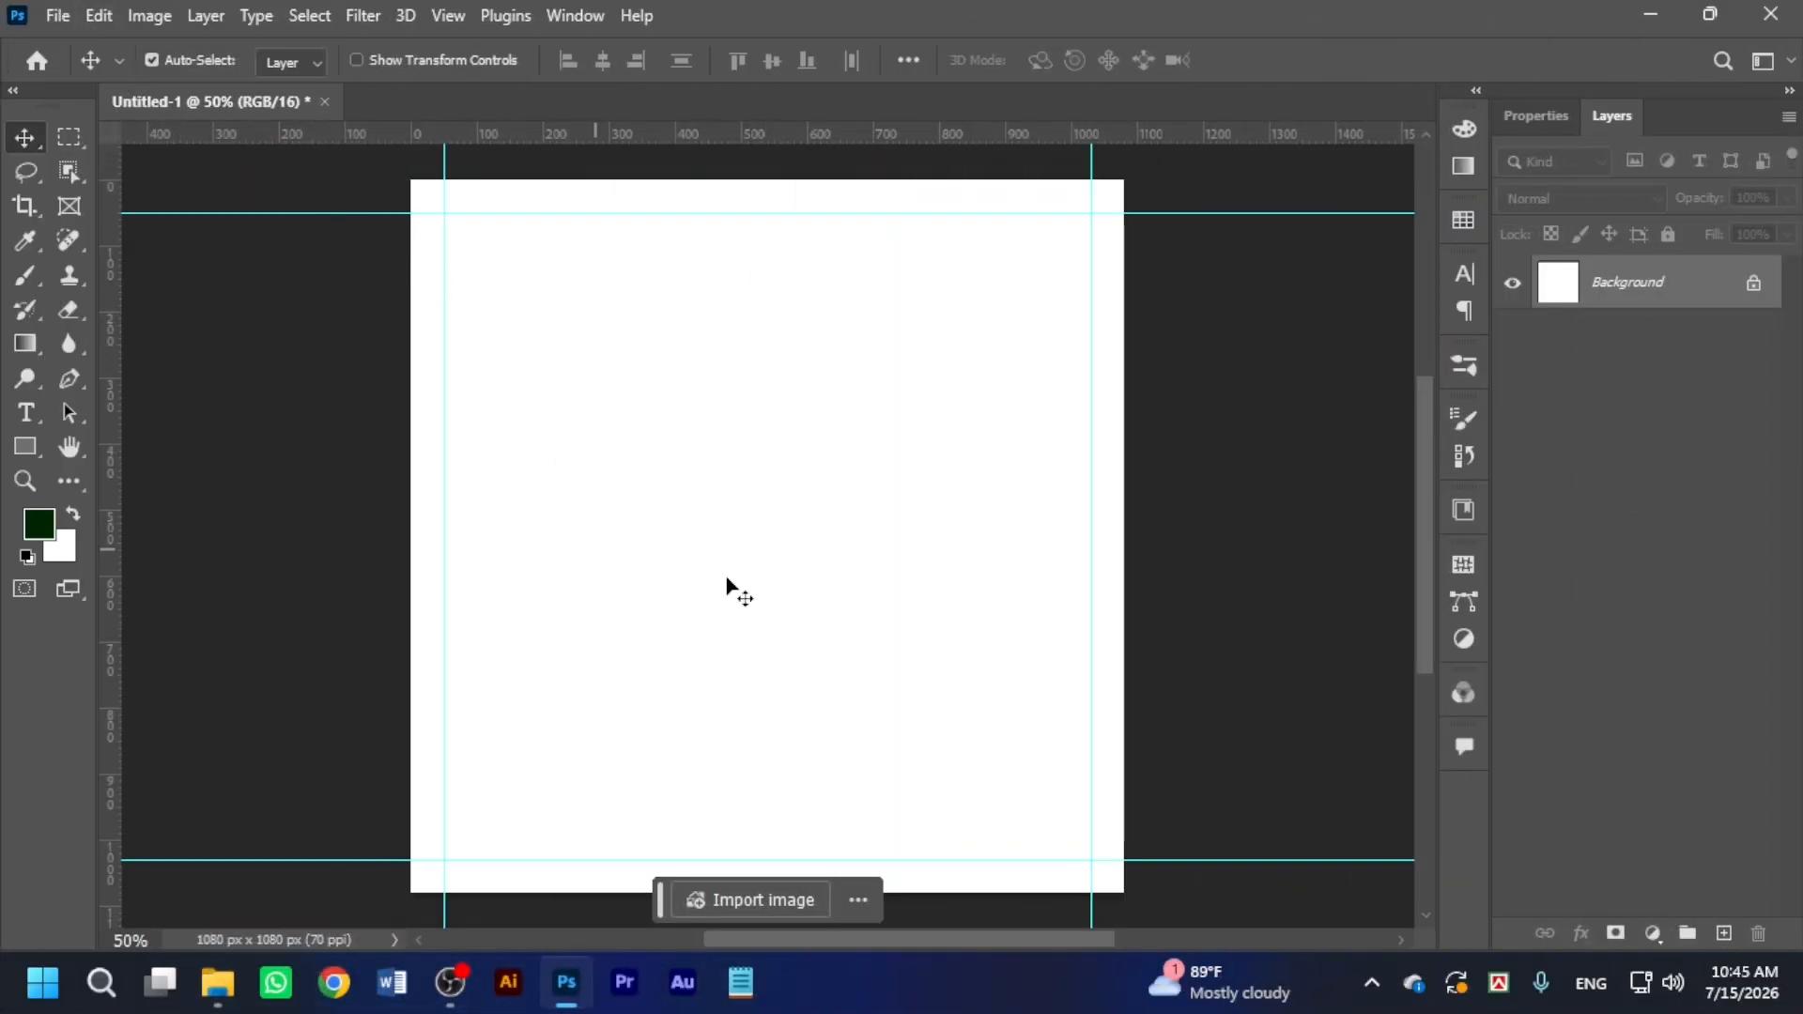
Open the camera photo images.jpg and place it as a new layer in the middle of the square document.
{"action": "left_click", "coordinate": [54, 15]}
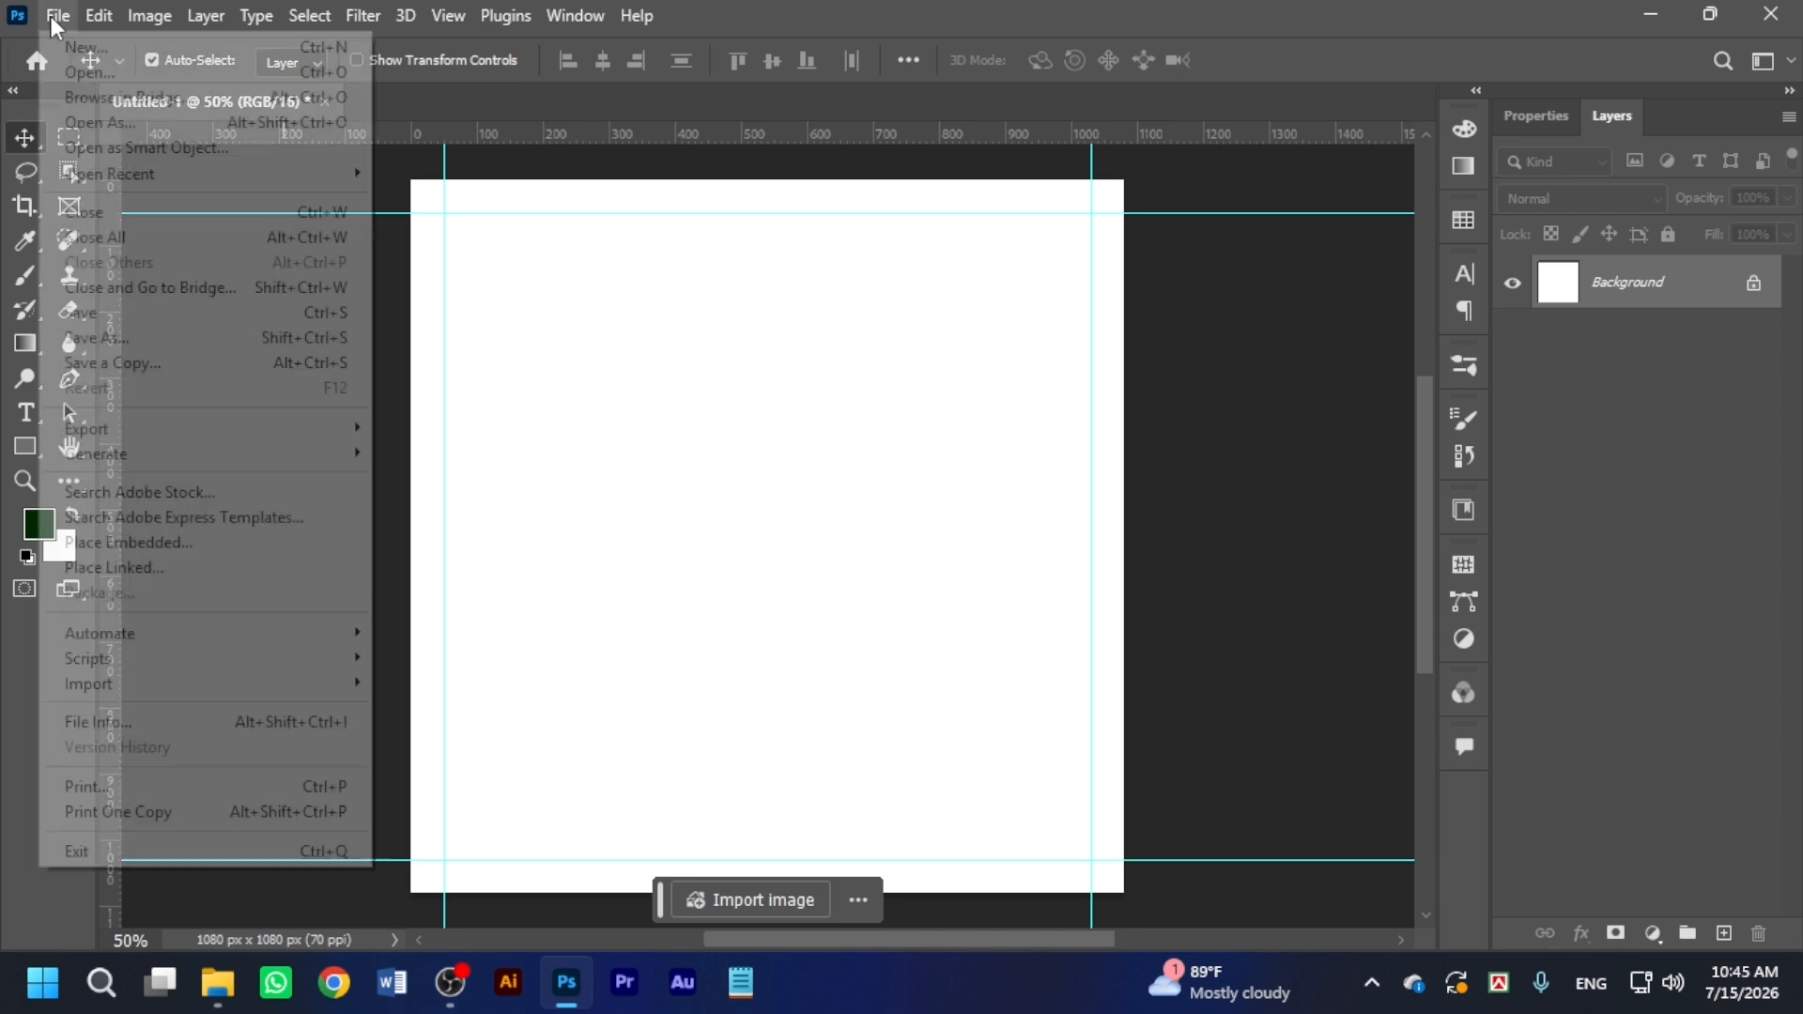
{"action": "left_click", "coordinate": [77, 72]}
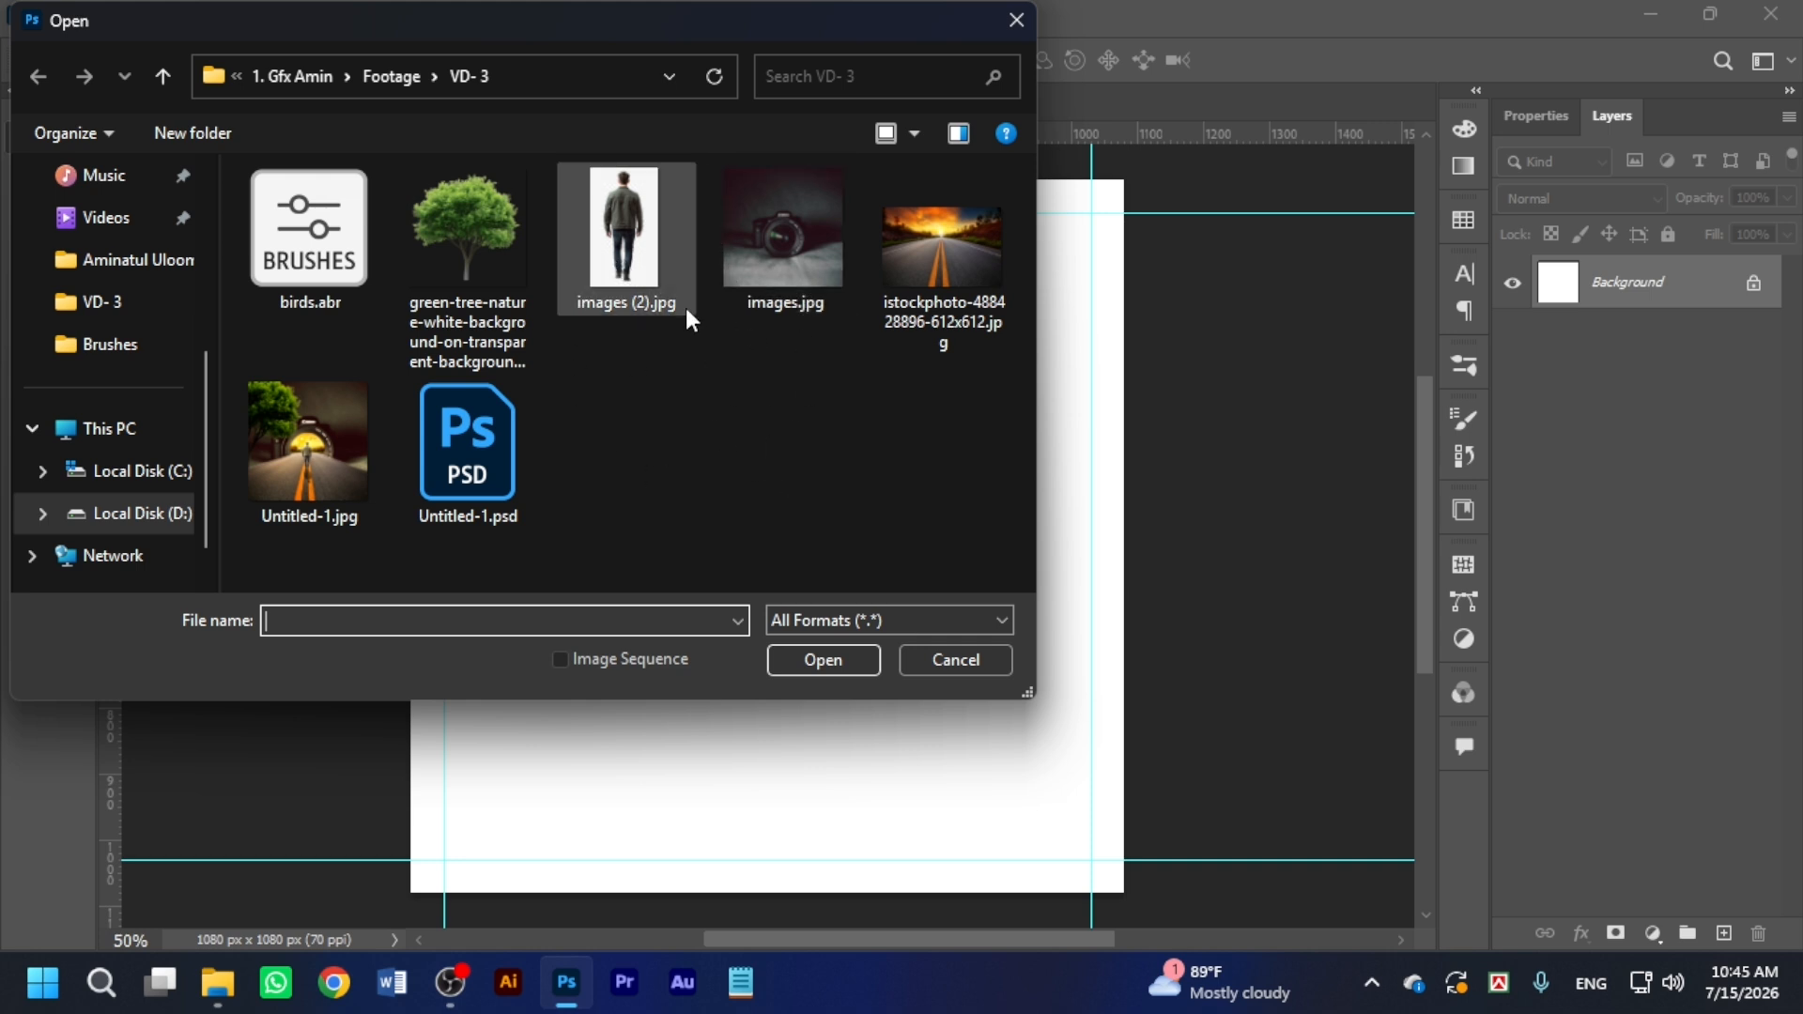
{"action": "left_click", "coordinate": [787, 267]}
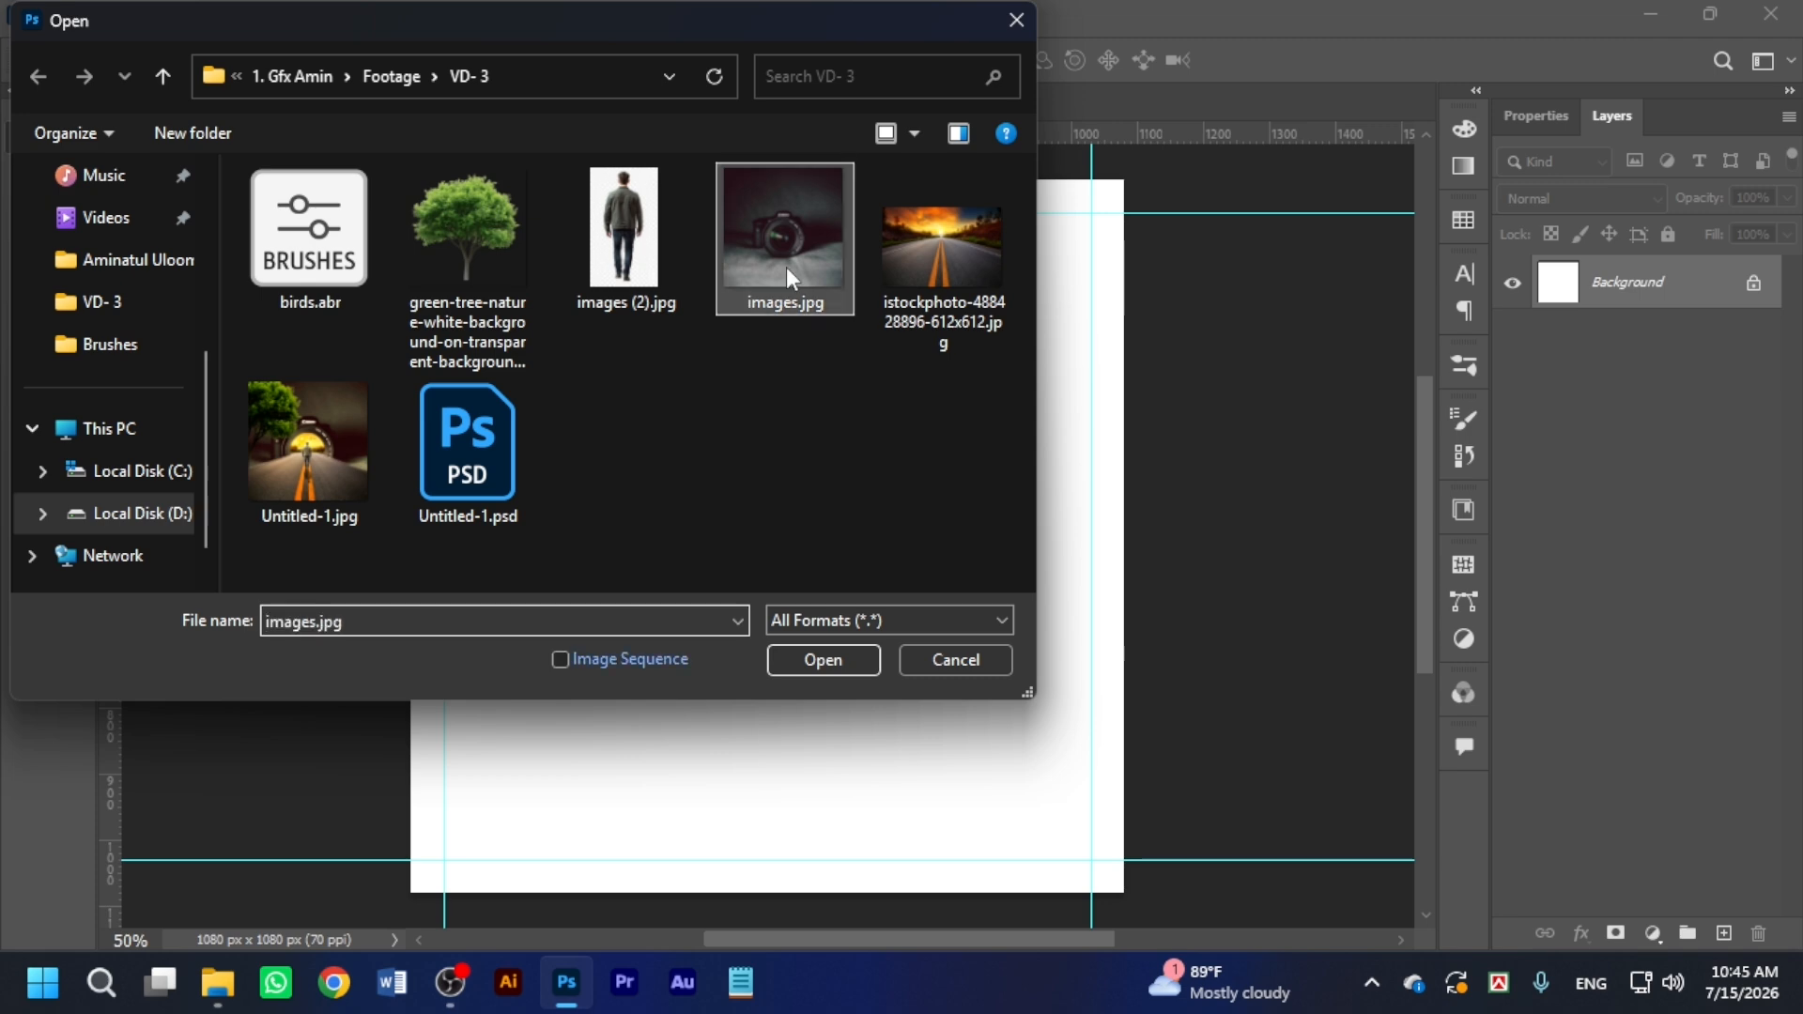
{"action": "left_click", "coordinate": [822, 658]}
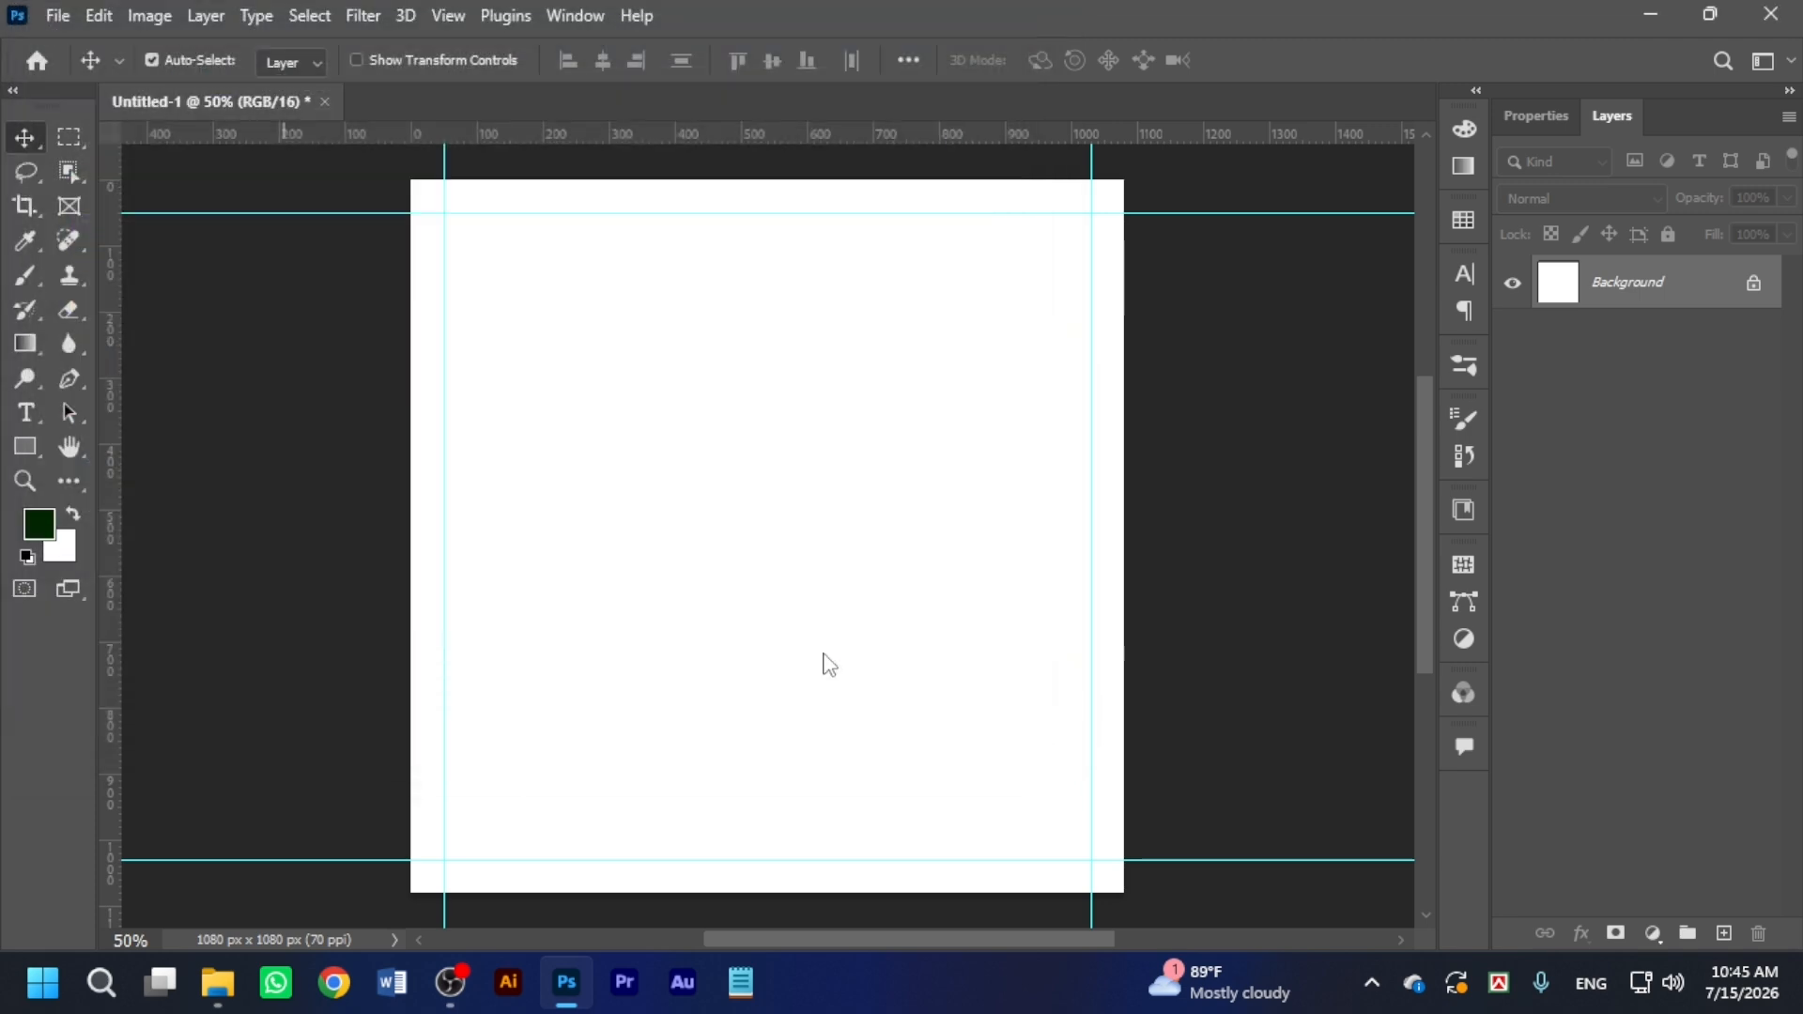
{"action": "left_click_drag", "start_coordinate": [877, 495], "coordinate": [781, 636]}
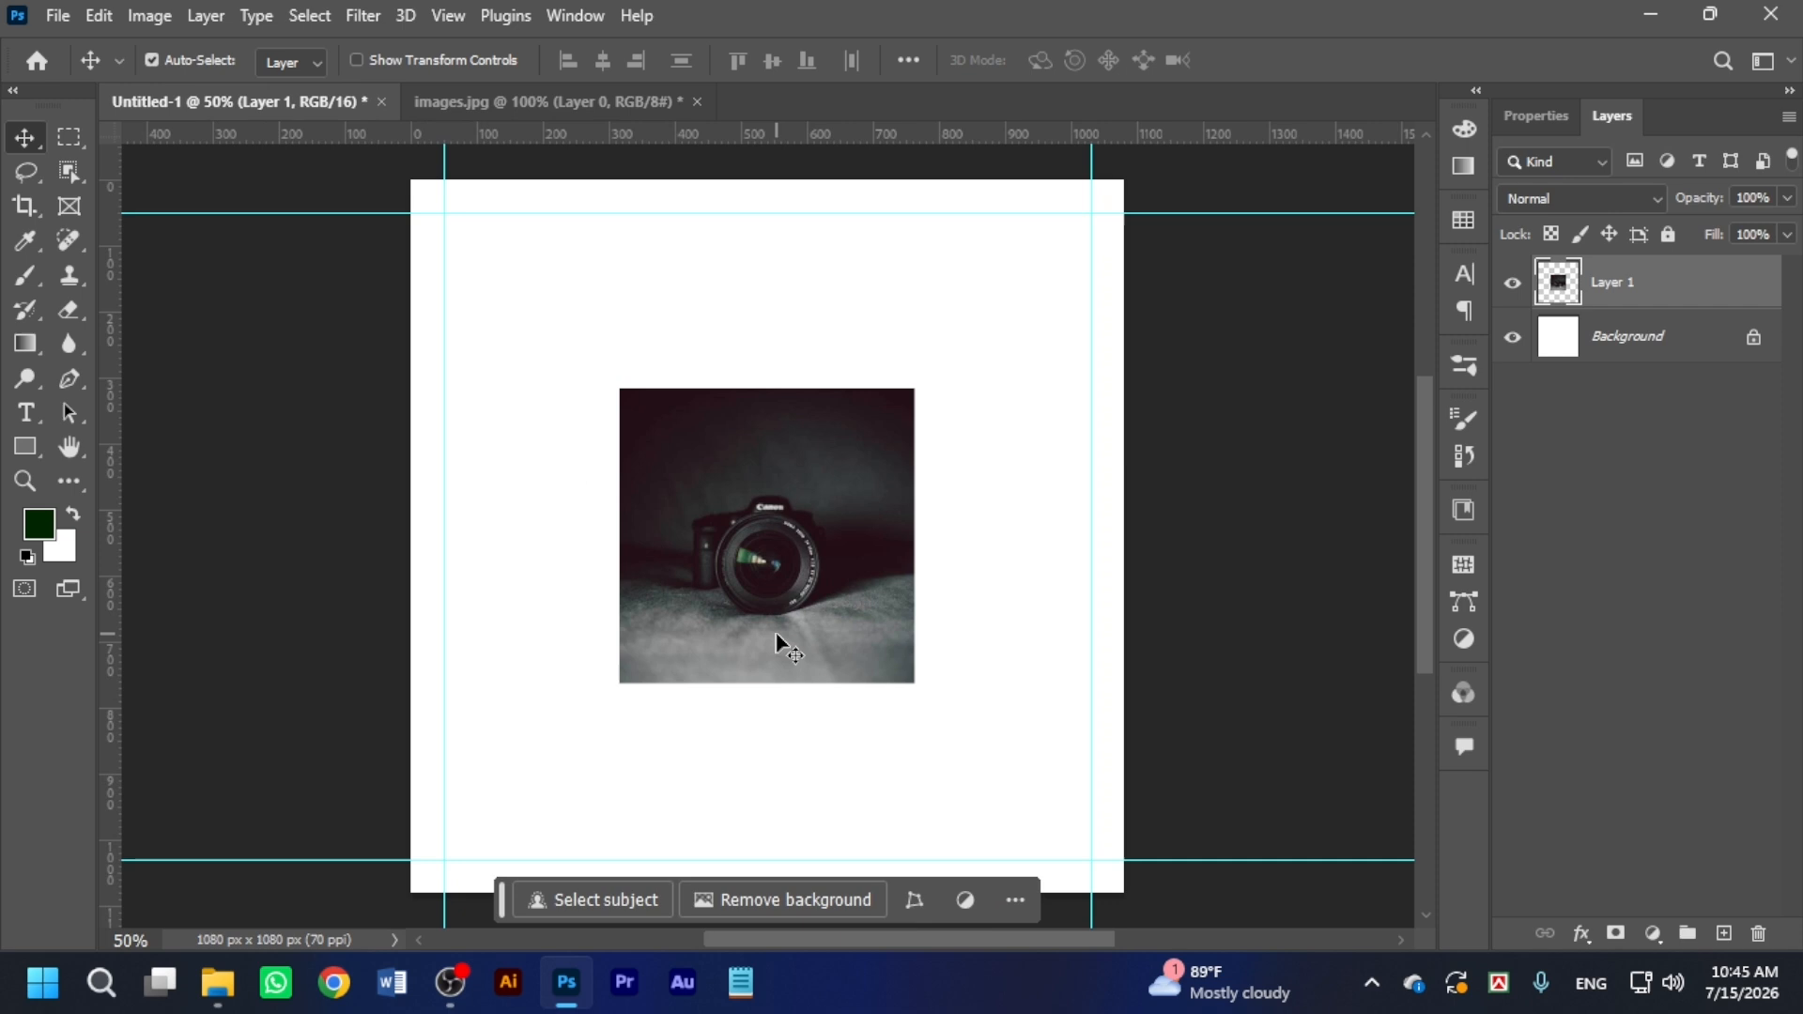
Convert the camera photo layer to a smart object and scale it up from its centre to cover the whole canvas.
{"action": "right_click", "coordinate": [1591, 298]}
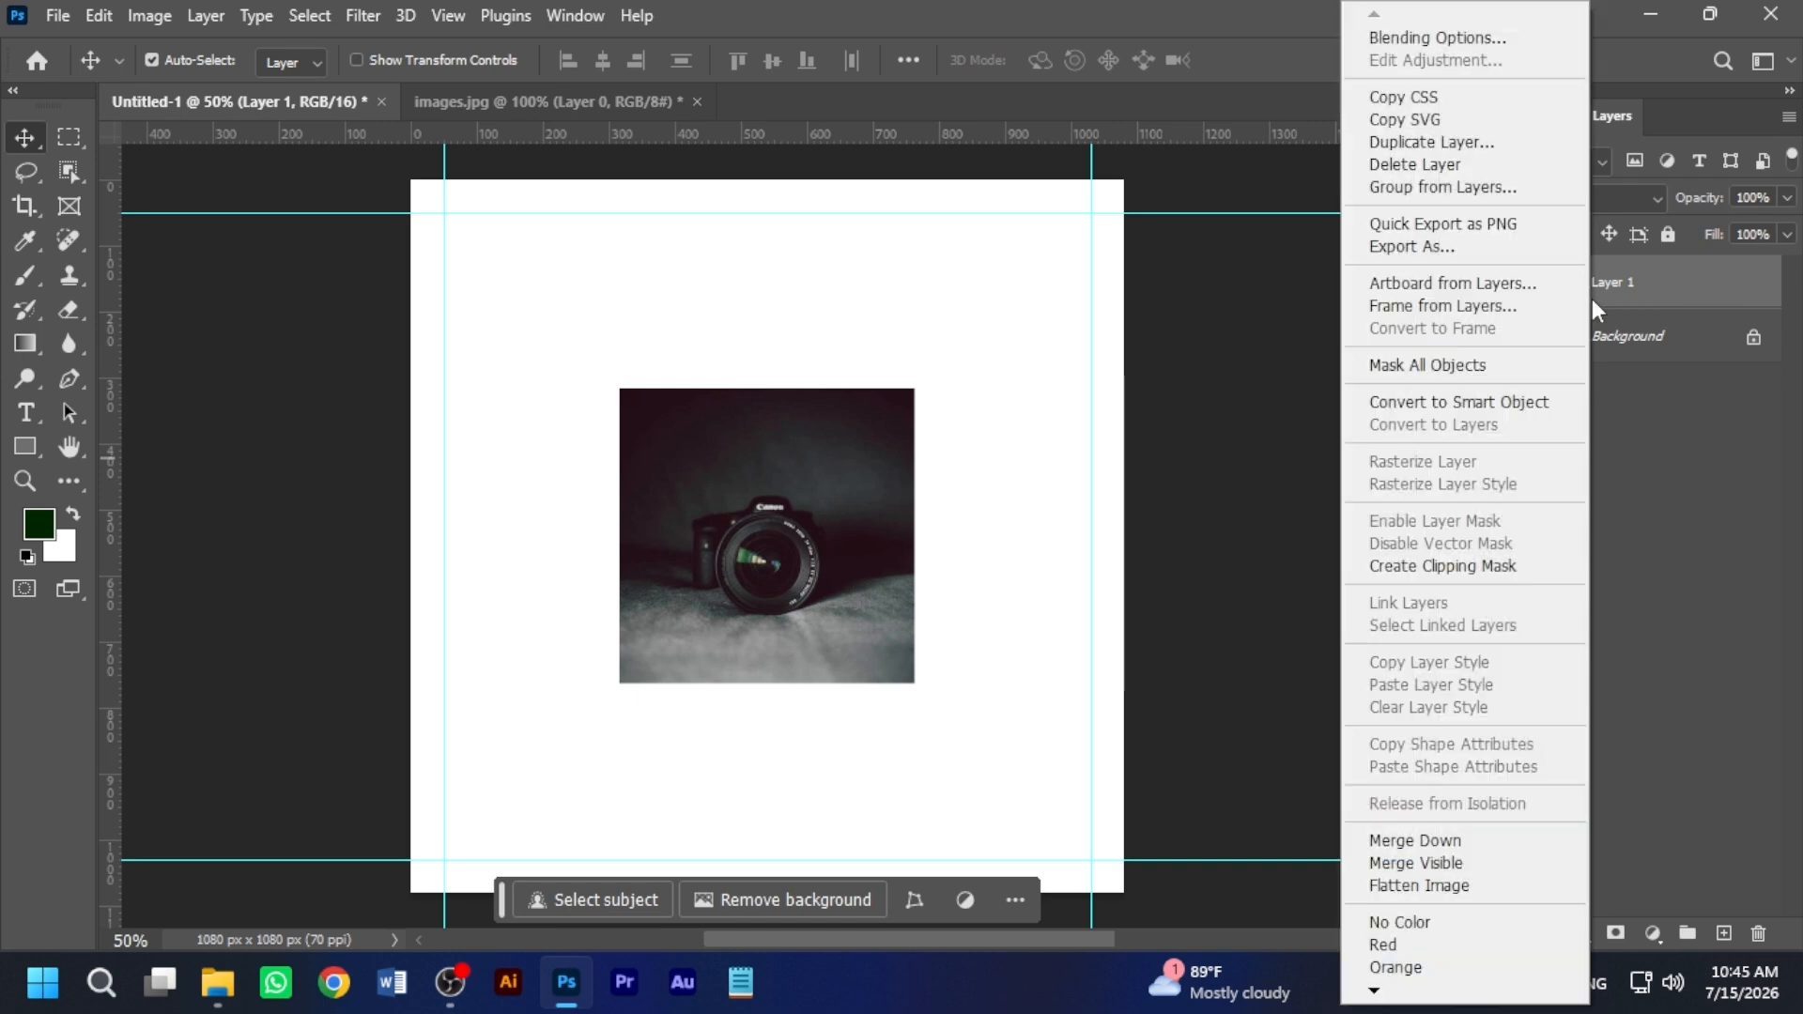
{"action": "left_click", "coordinate": [1516, 403]}
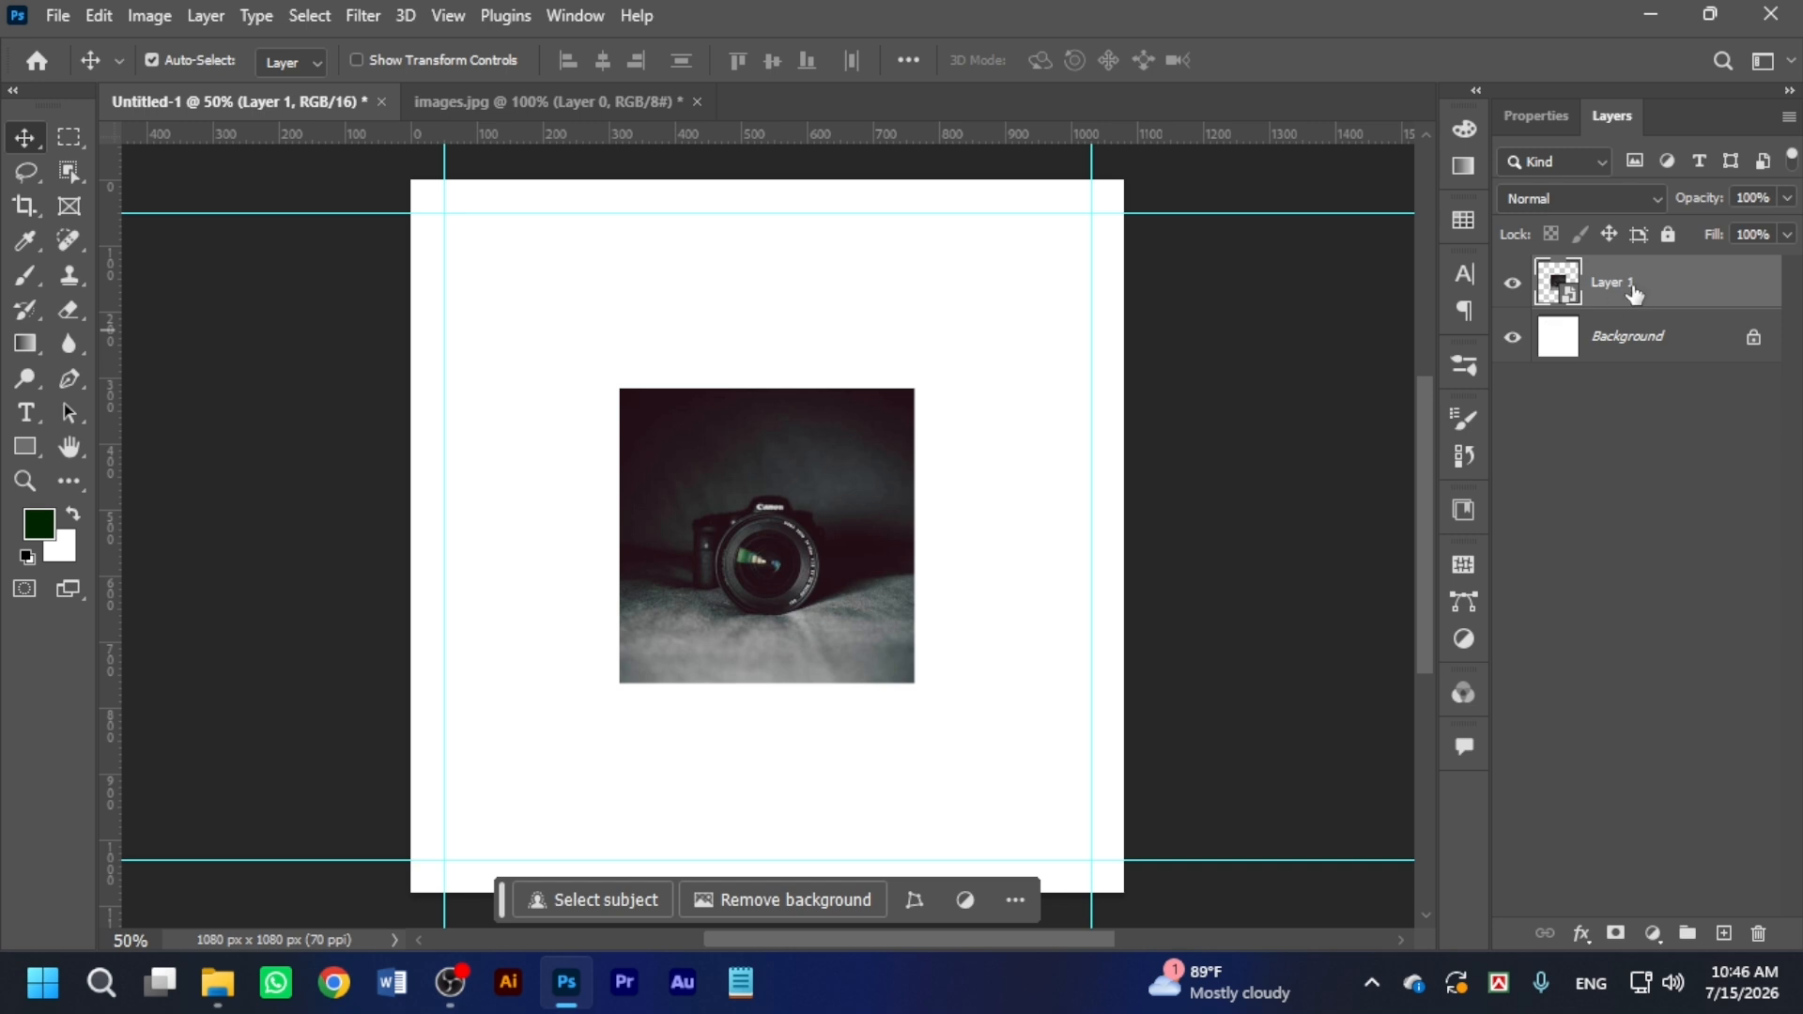
{"action": "key", "text": "ctrl+t"}
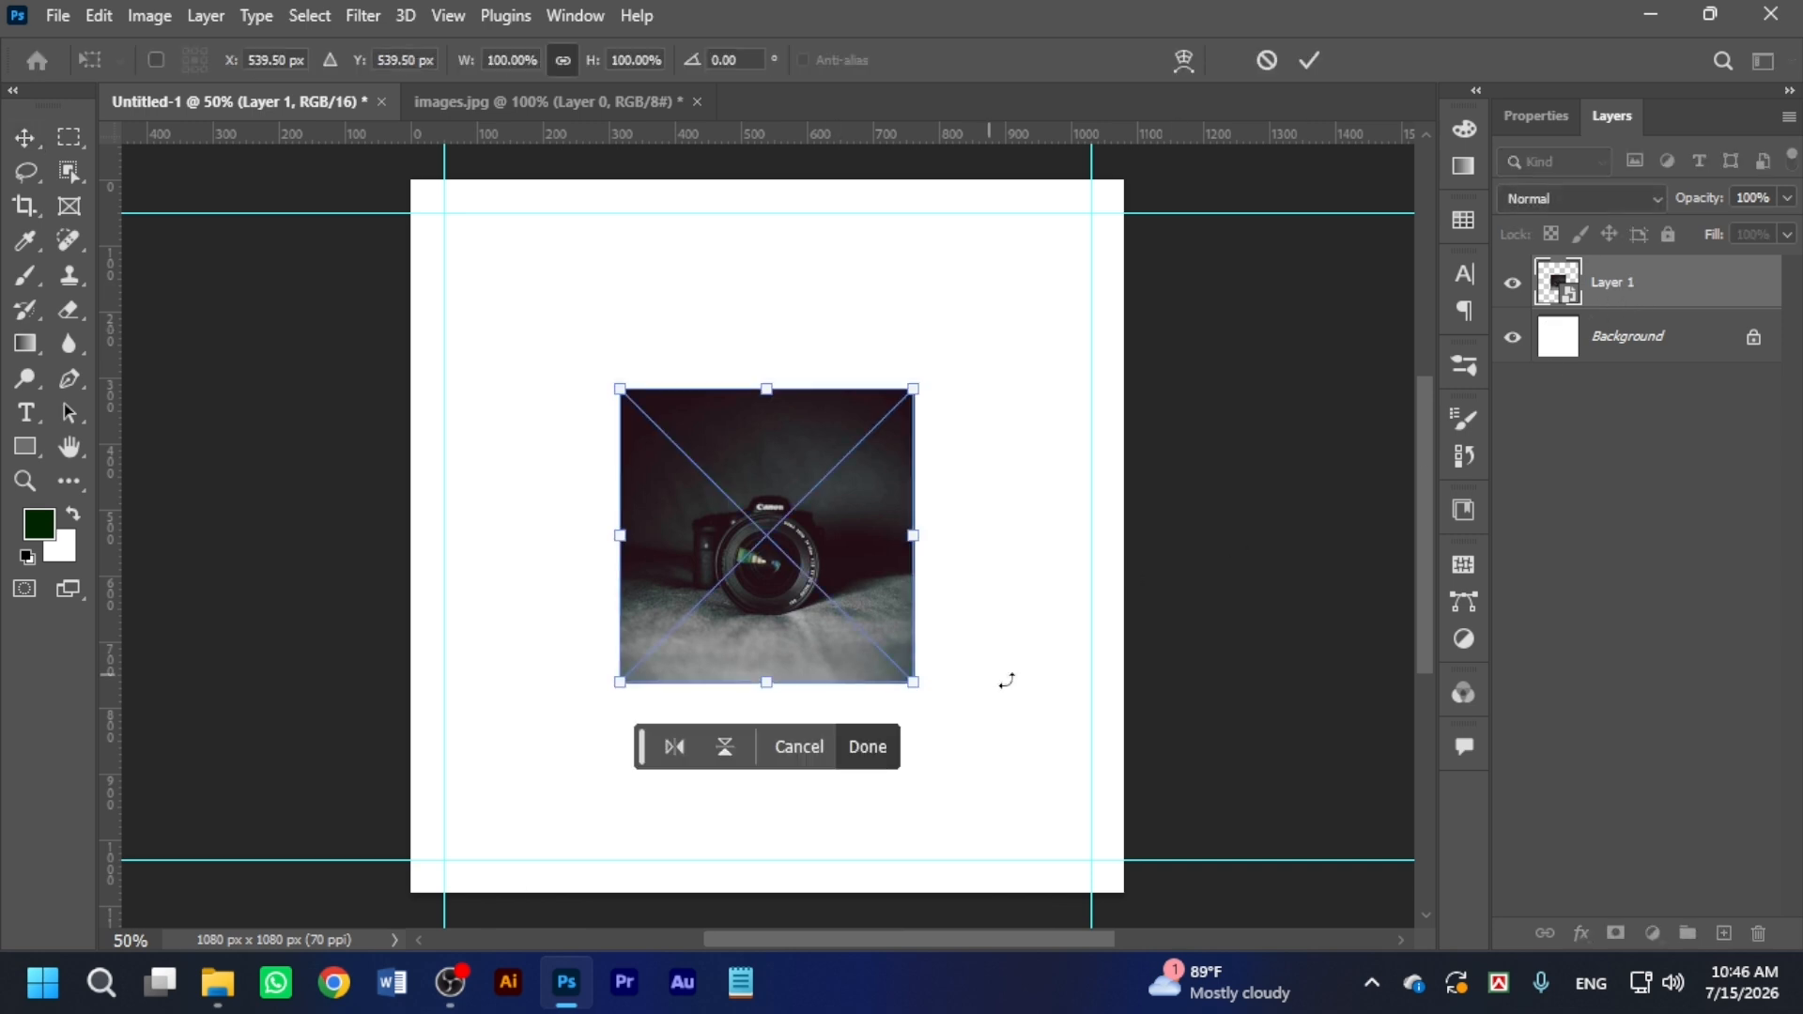
{"action": "left_click_drag", "start_coordinate": [915, 683], "coordinate": [1119, 912]}
{"action": "key", "text": "Return"}
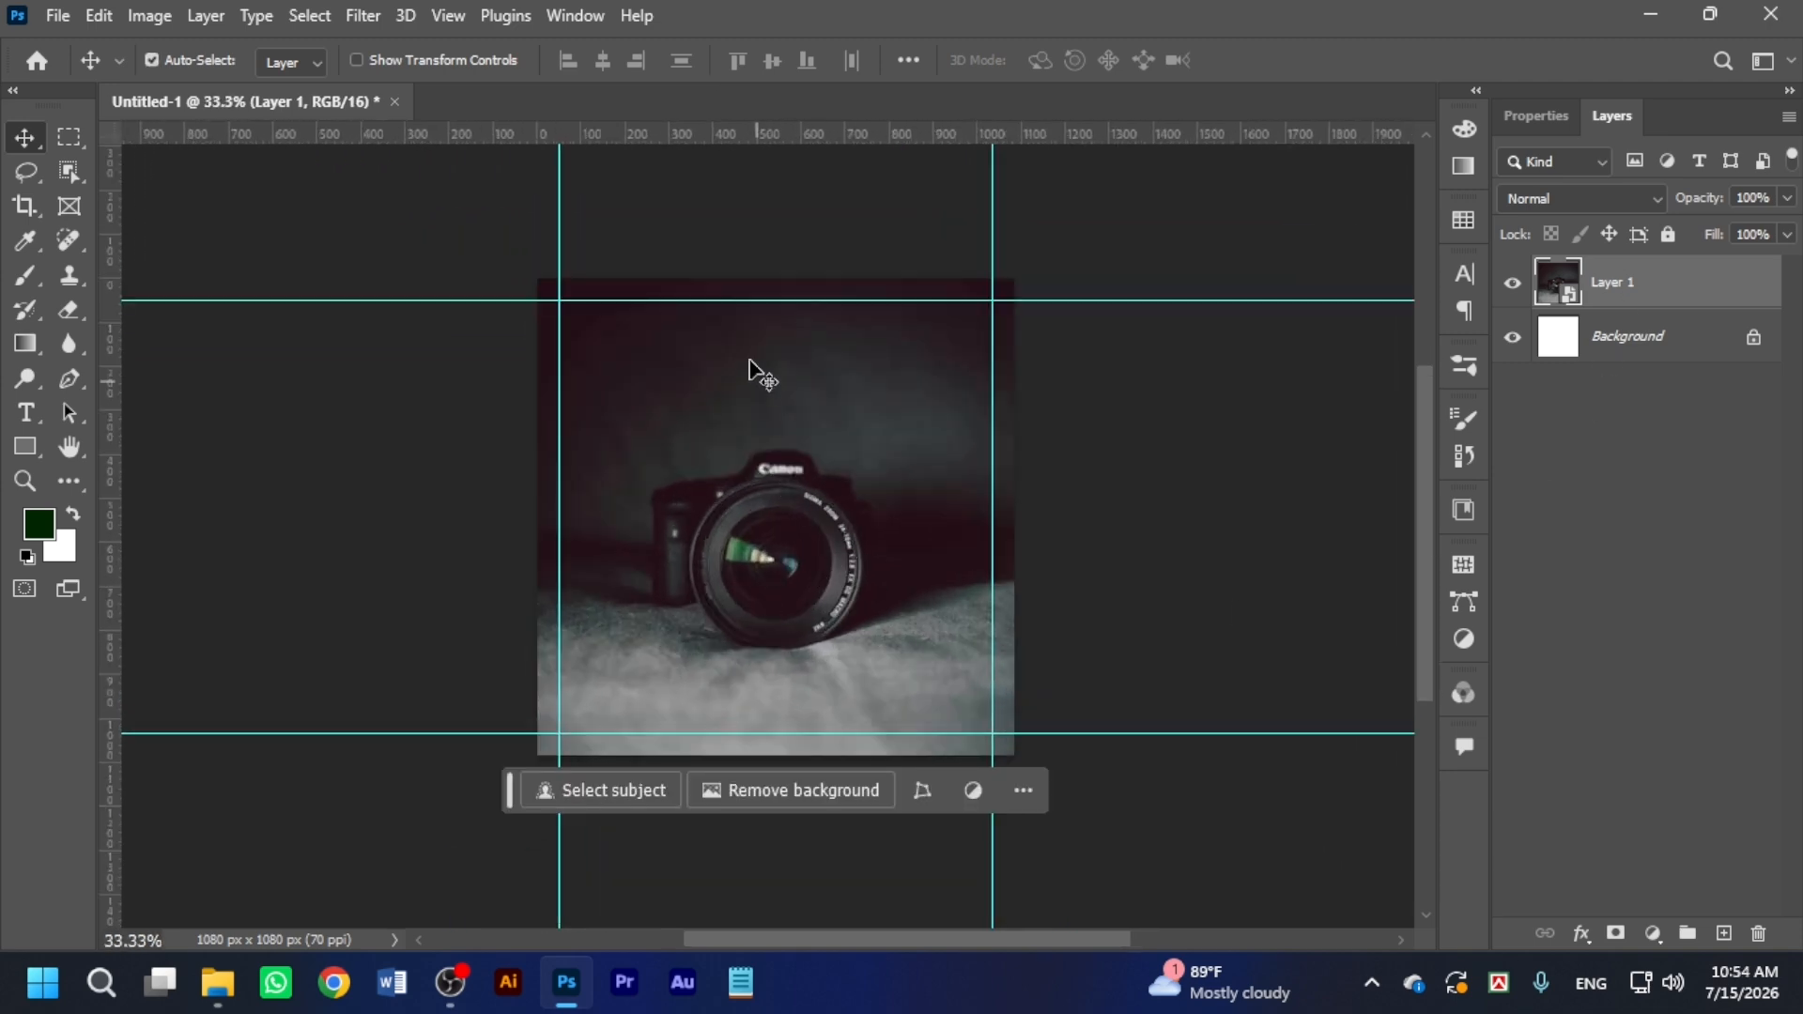
In the Camera Raw Filter, set the photo's Contrast to +39, Highlights +32, Shadows -33, Whites +19 and Blacks -11.
{"action": "left_click", "coordinate": [359, 13]}
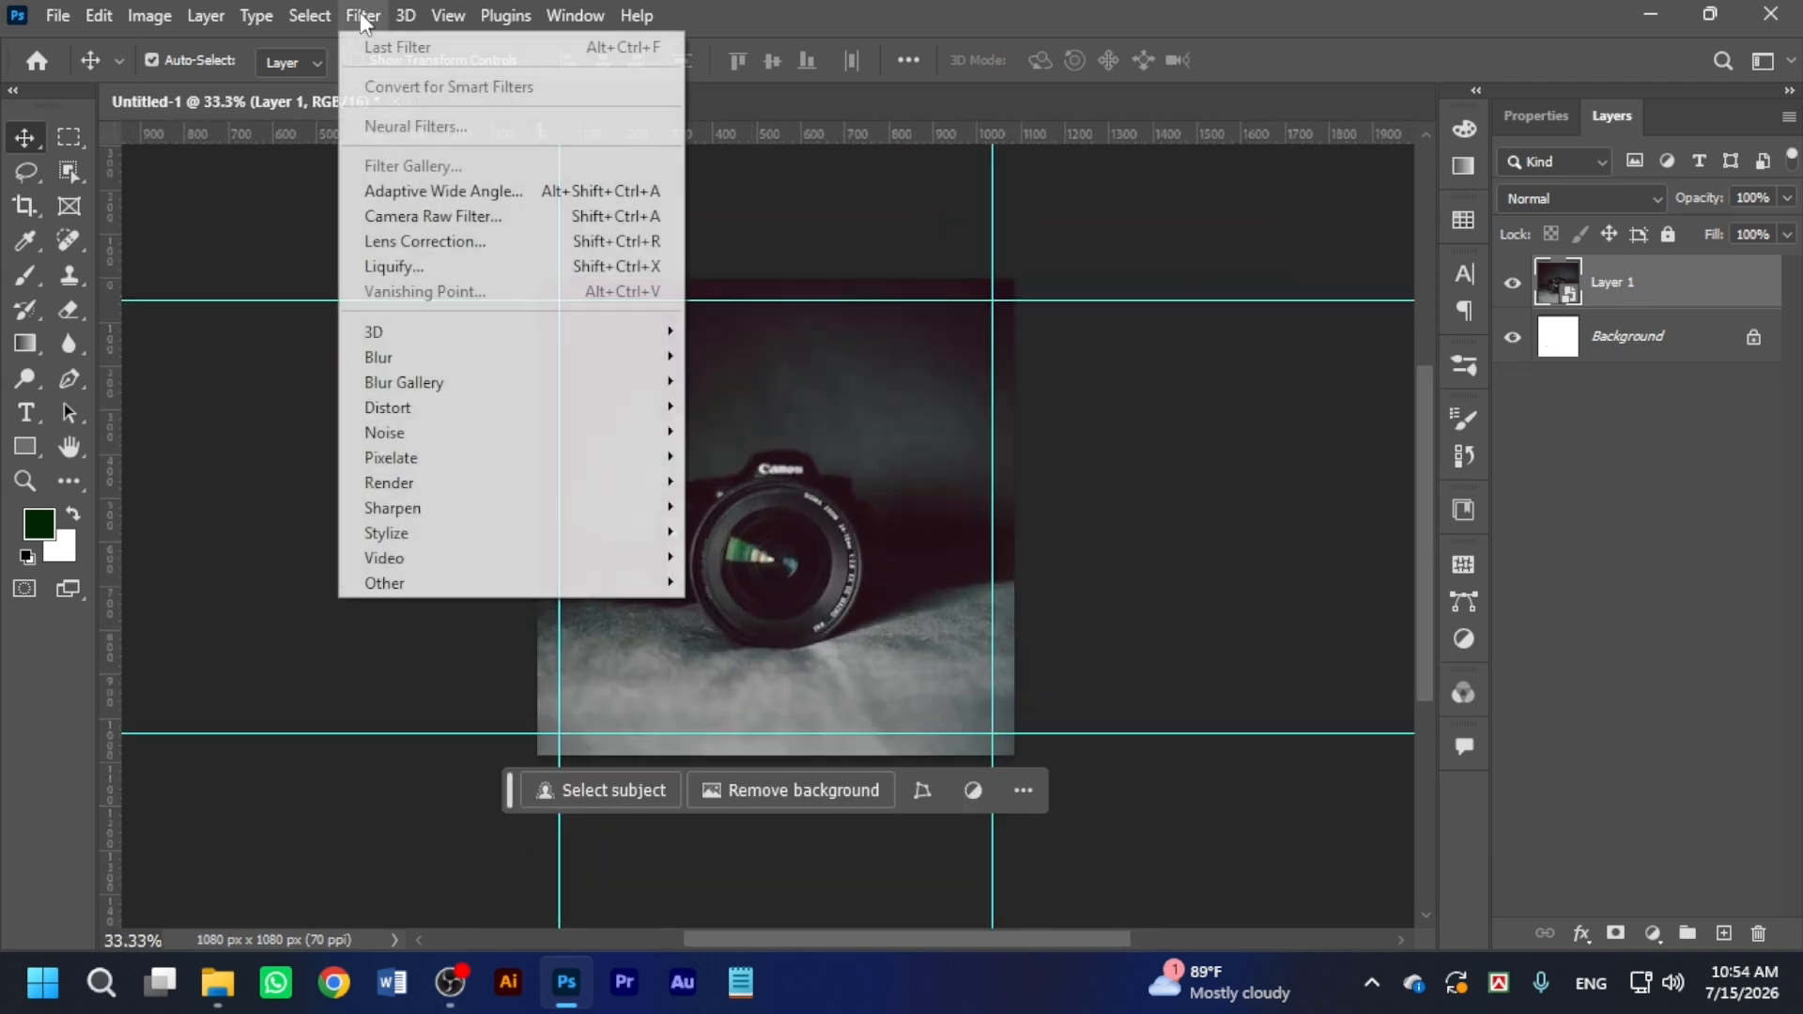
{"action": "left_click", "coordinate": [444, 217]}
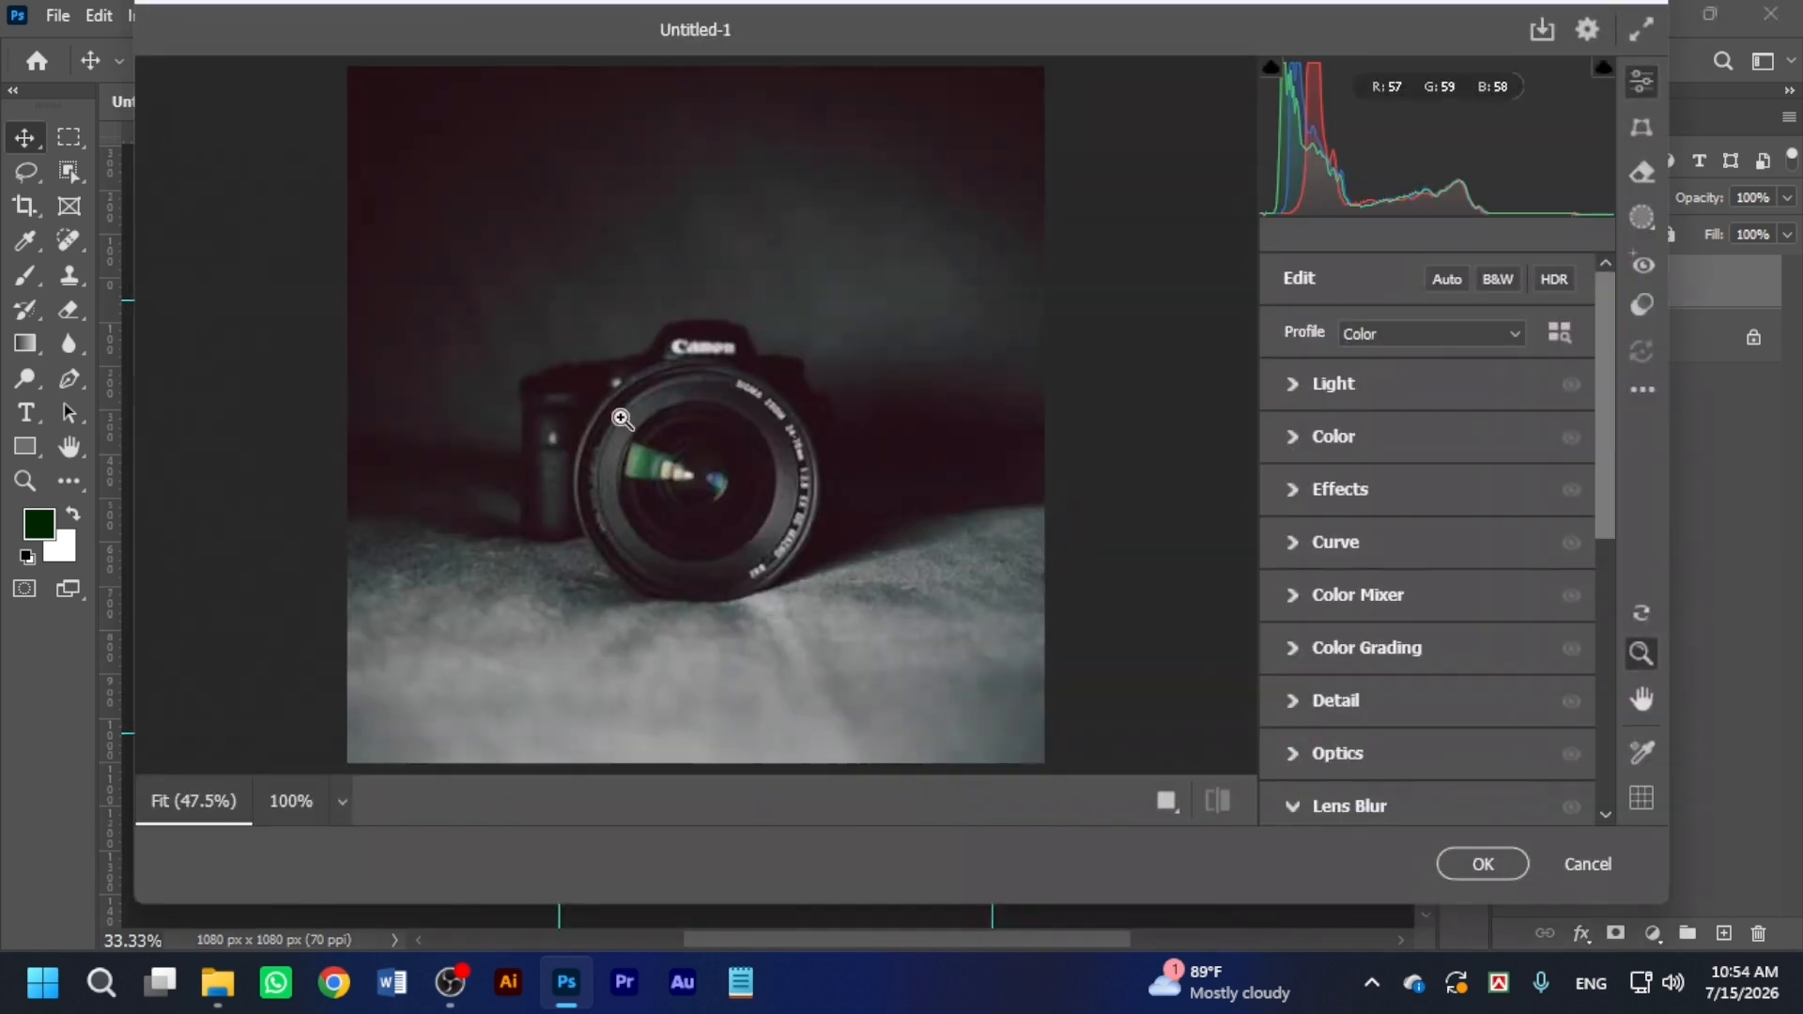
{"action": "left_click", "coordinate": [1288, 382]}
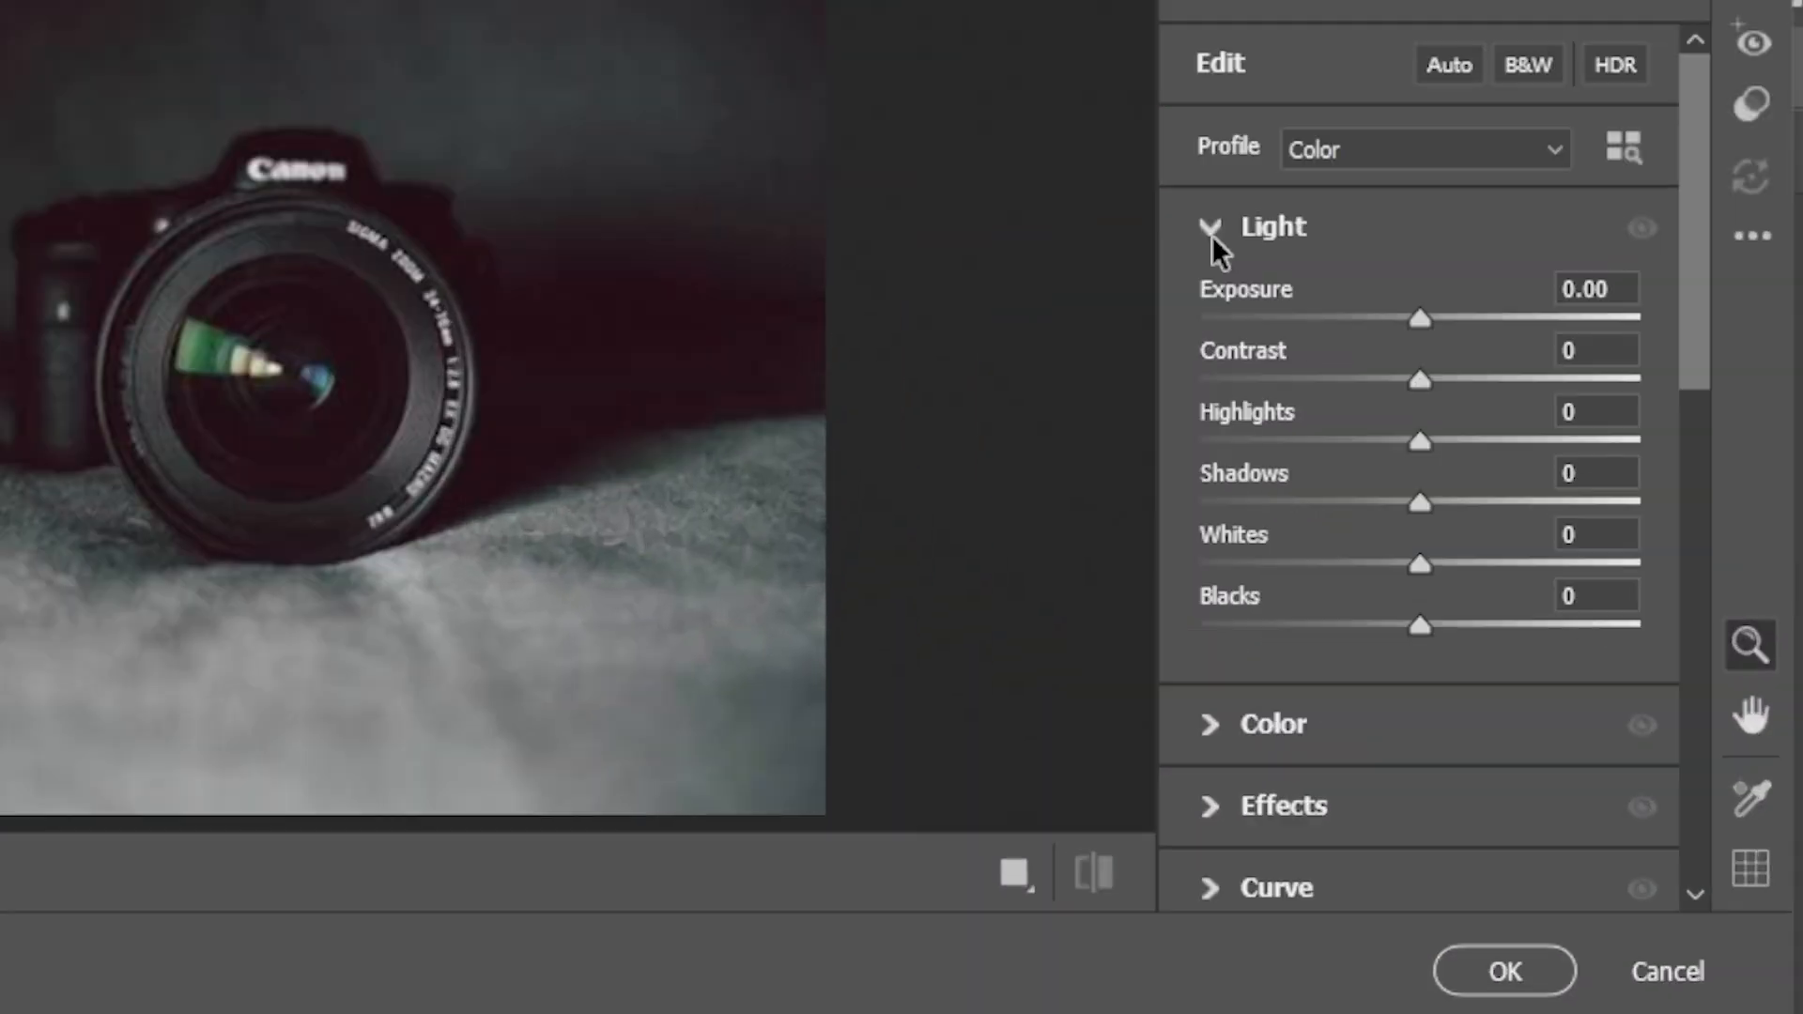
{"action": "left_click_drag", "start_coordinate": [1420, 378], "coordinate": [1505, 374]}
{"action": "left_click_drag", "start_coordinate": [1420, 504], "coordinate": [1350, 513]}
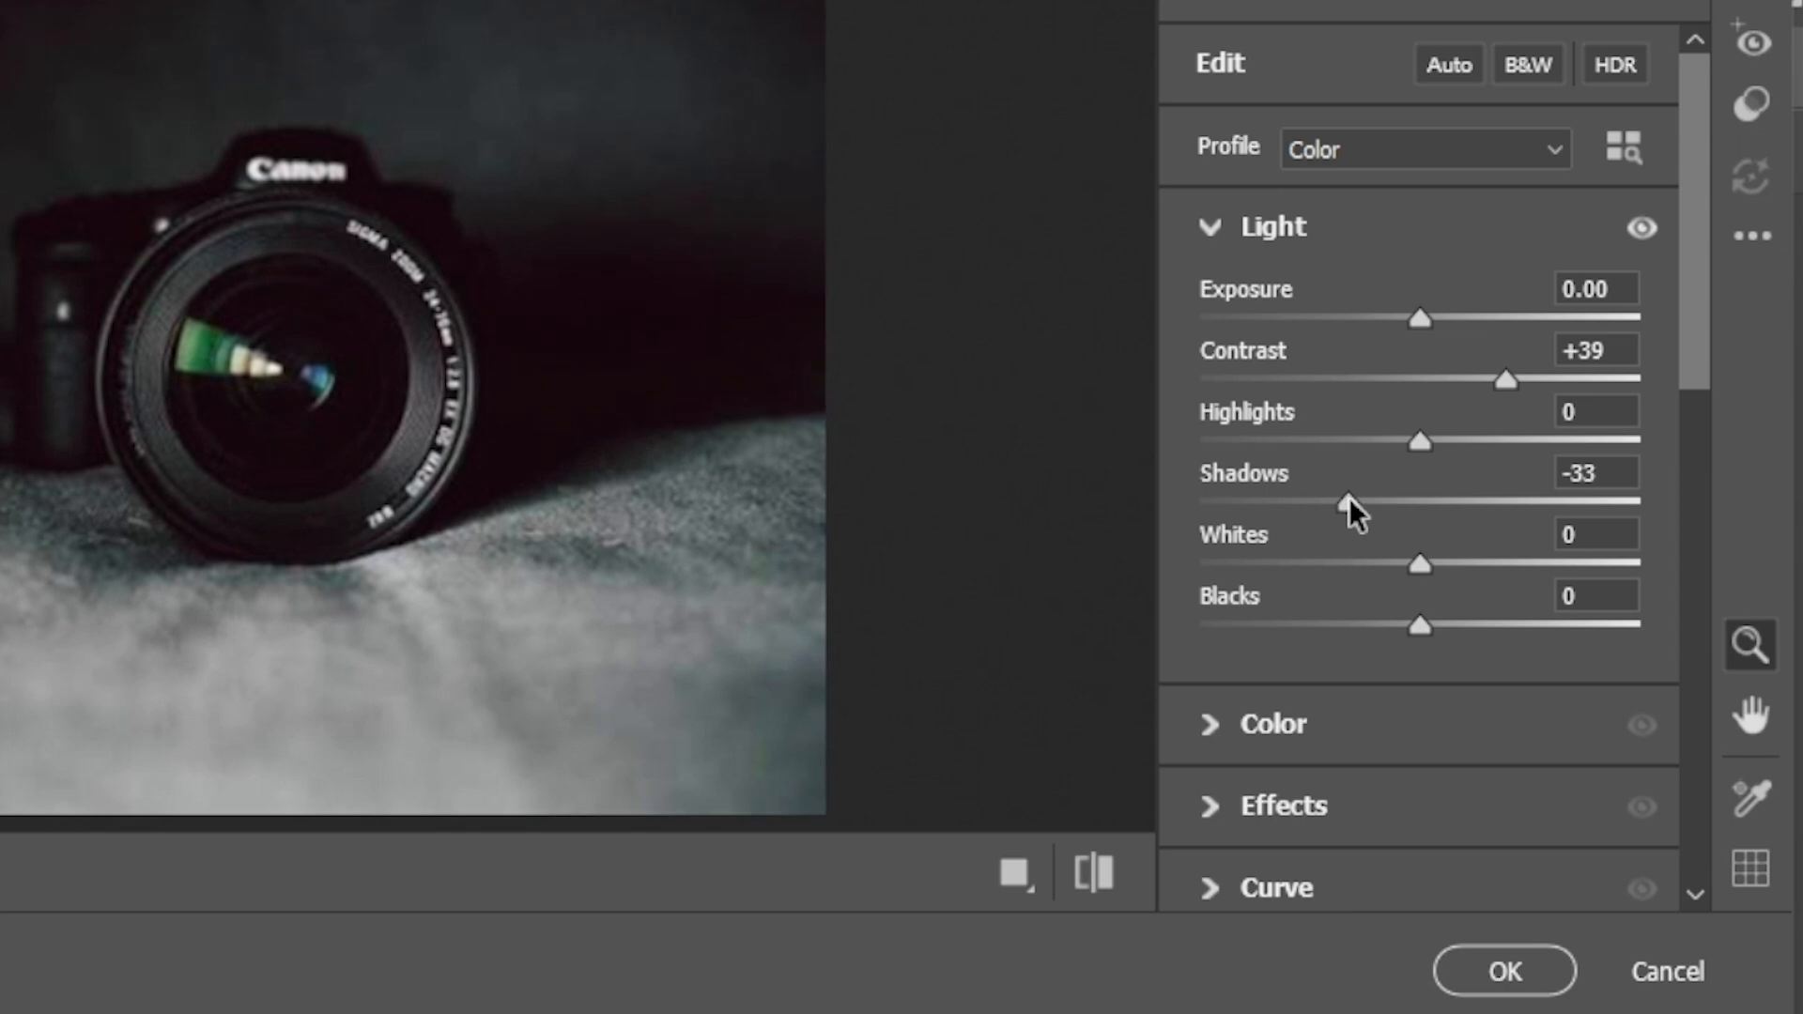
{"action": "left_click_drag", "start_coordinate": [1433, 454], "coordinate": [1497, 459]}
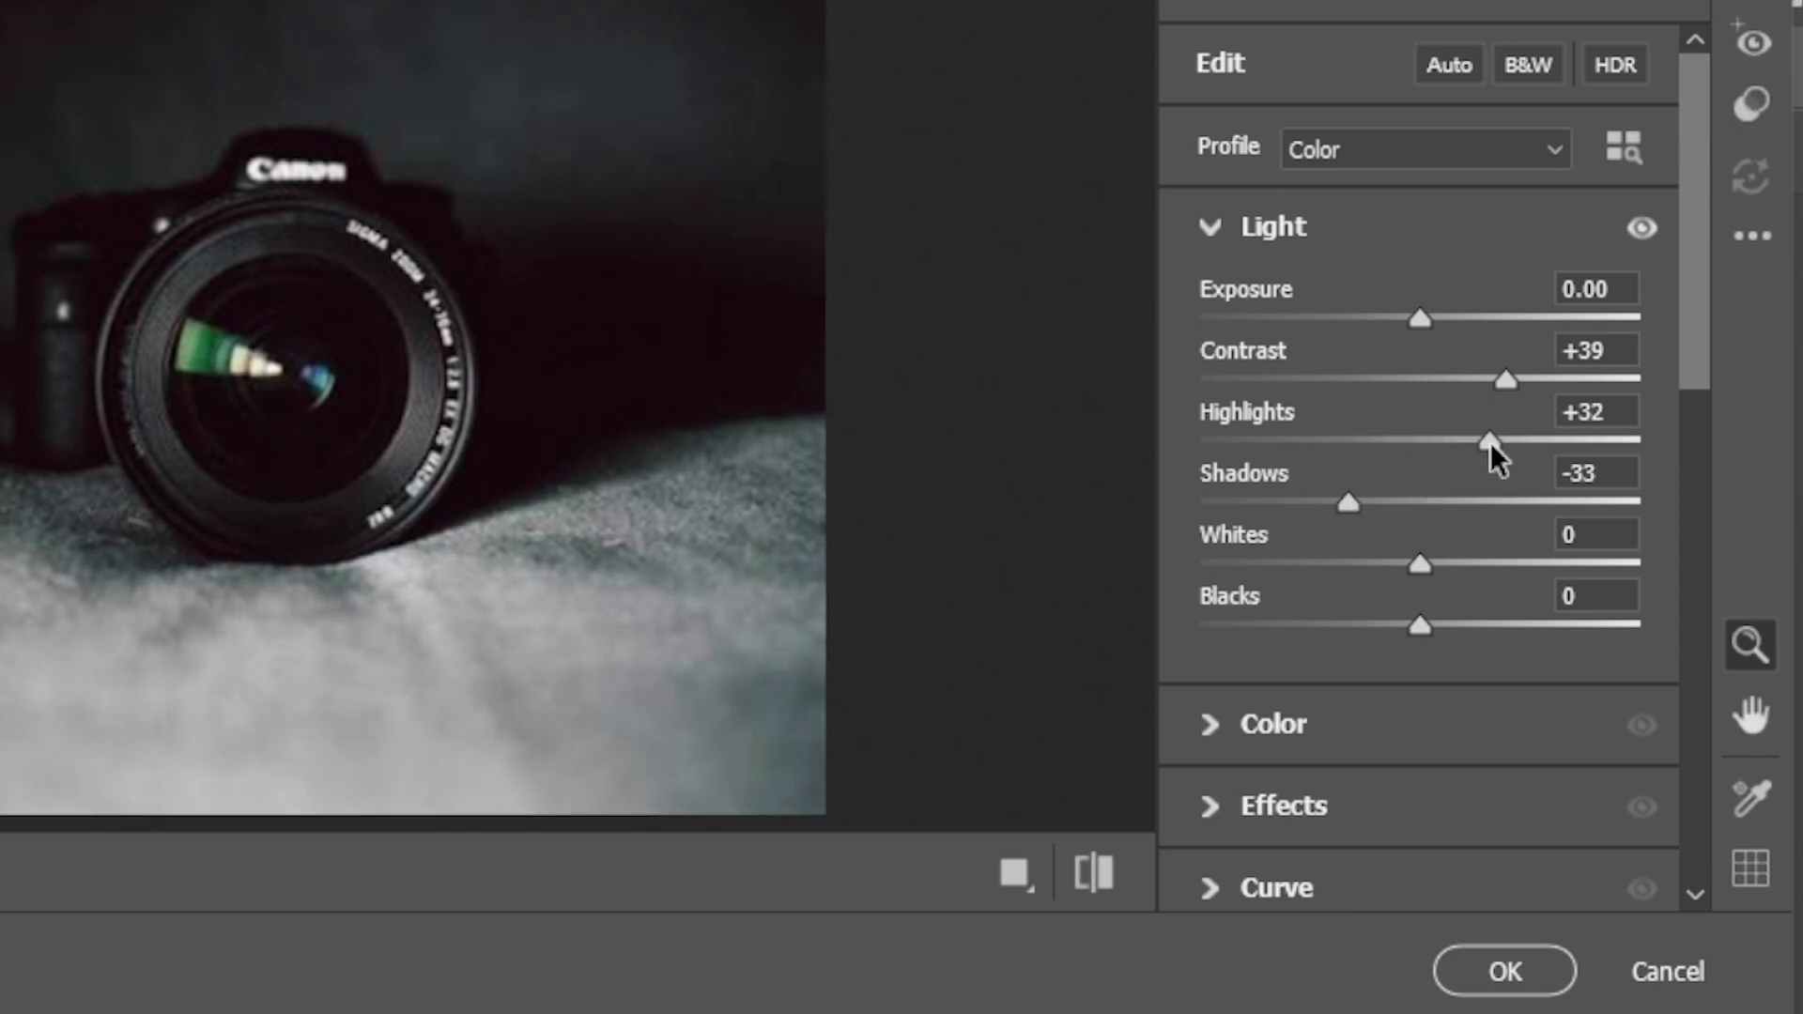
{"action": "left_click_drag", "start_coordinate": [1420, 563], "coordinate": [1462, 562]}
{"action": "mouse_move", "coordinate": [1427, 633]}
{"action": "left_mouse_down"}
{"action": "mouse_move", "coordinate": [1356, 627]}
{"action": "mouse_move", "coordinate": [1396, 626]}
{"action": "left_mouse_up"}
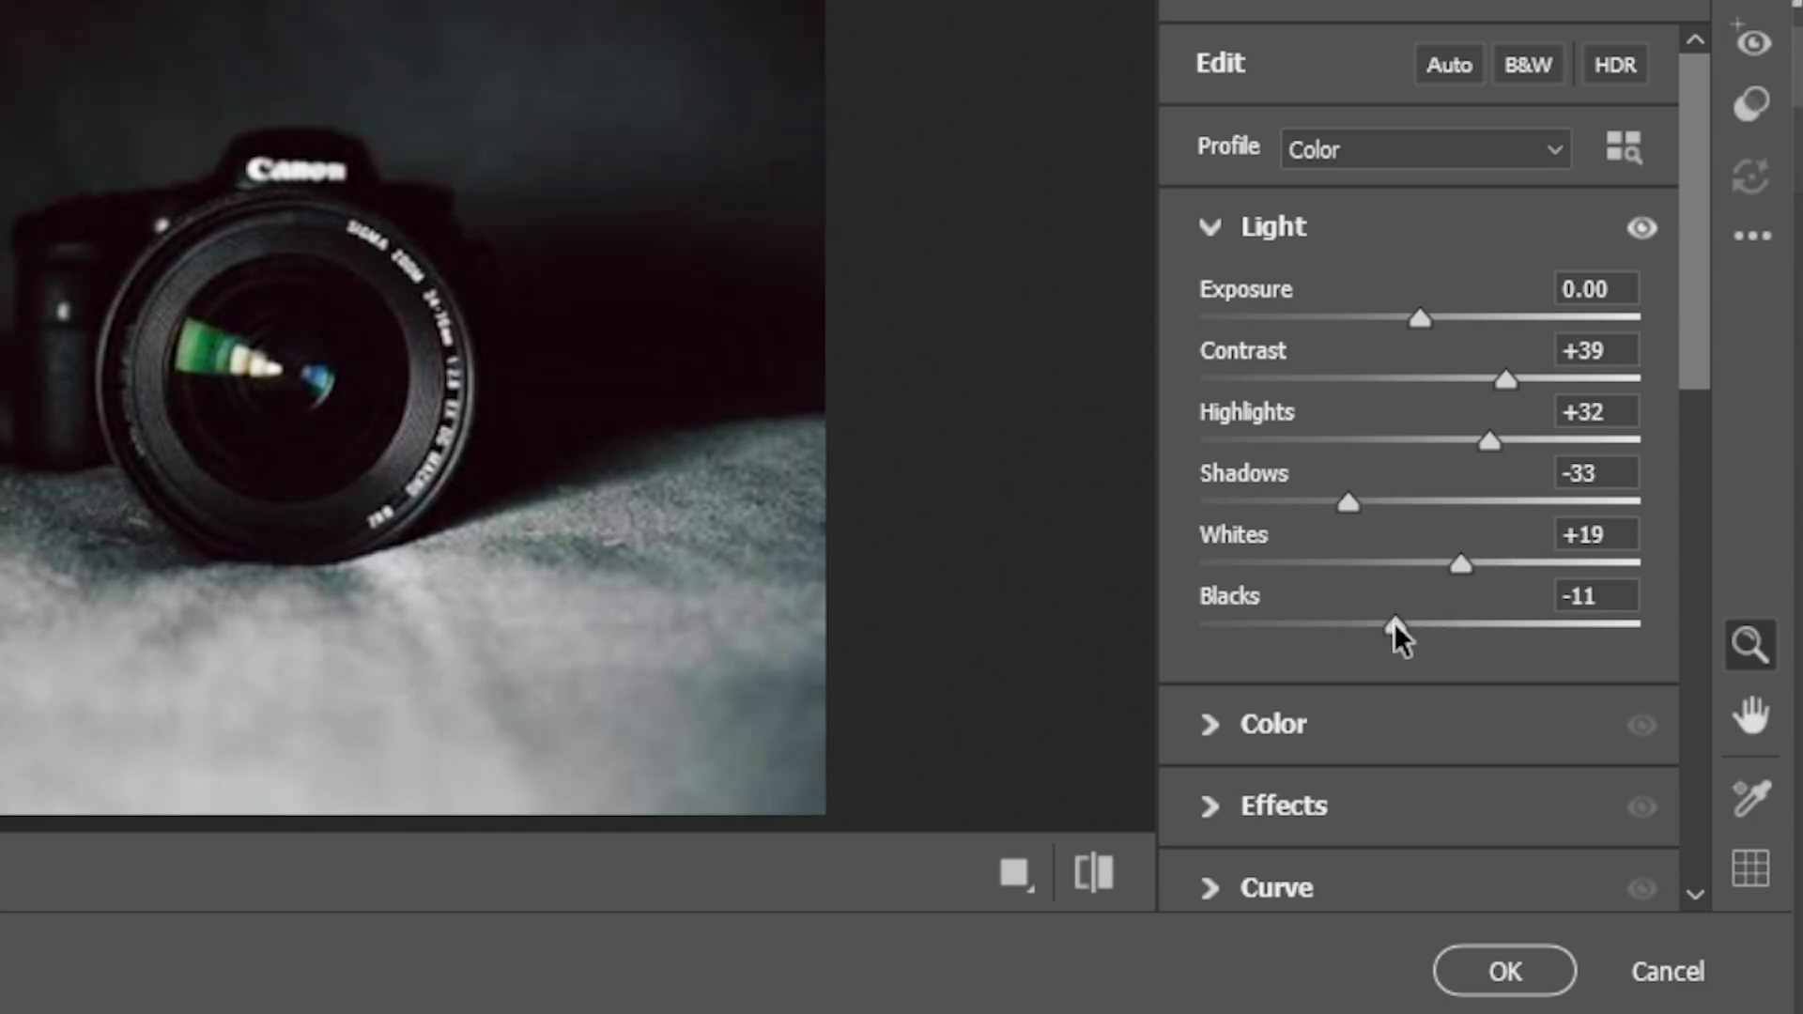
Set Sharpening to 24, Noise Reduction to 12 and Color Noise Reduction to 53, and apply the Camera Raw Filter.
{"action": "scroll", "coordinate": [1421, 459], "scroll_direction": "down", "scroll_amount": 5}
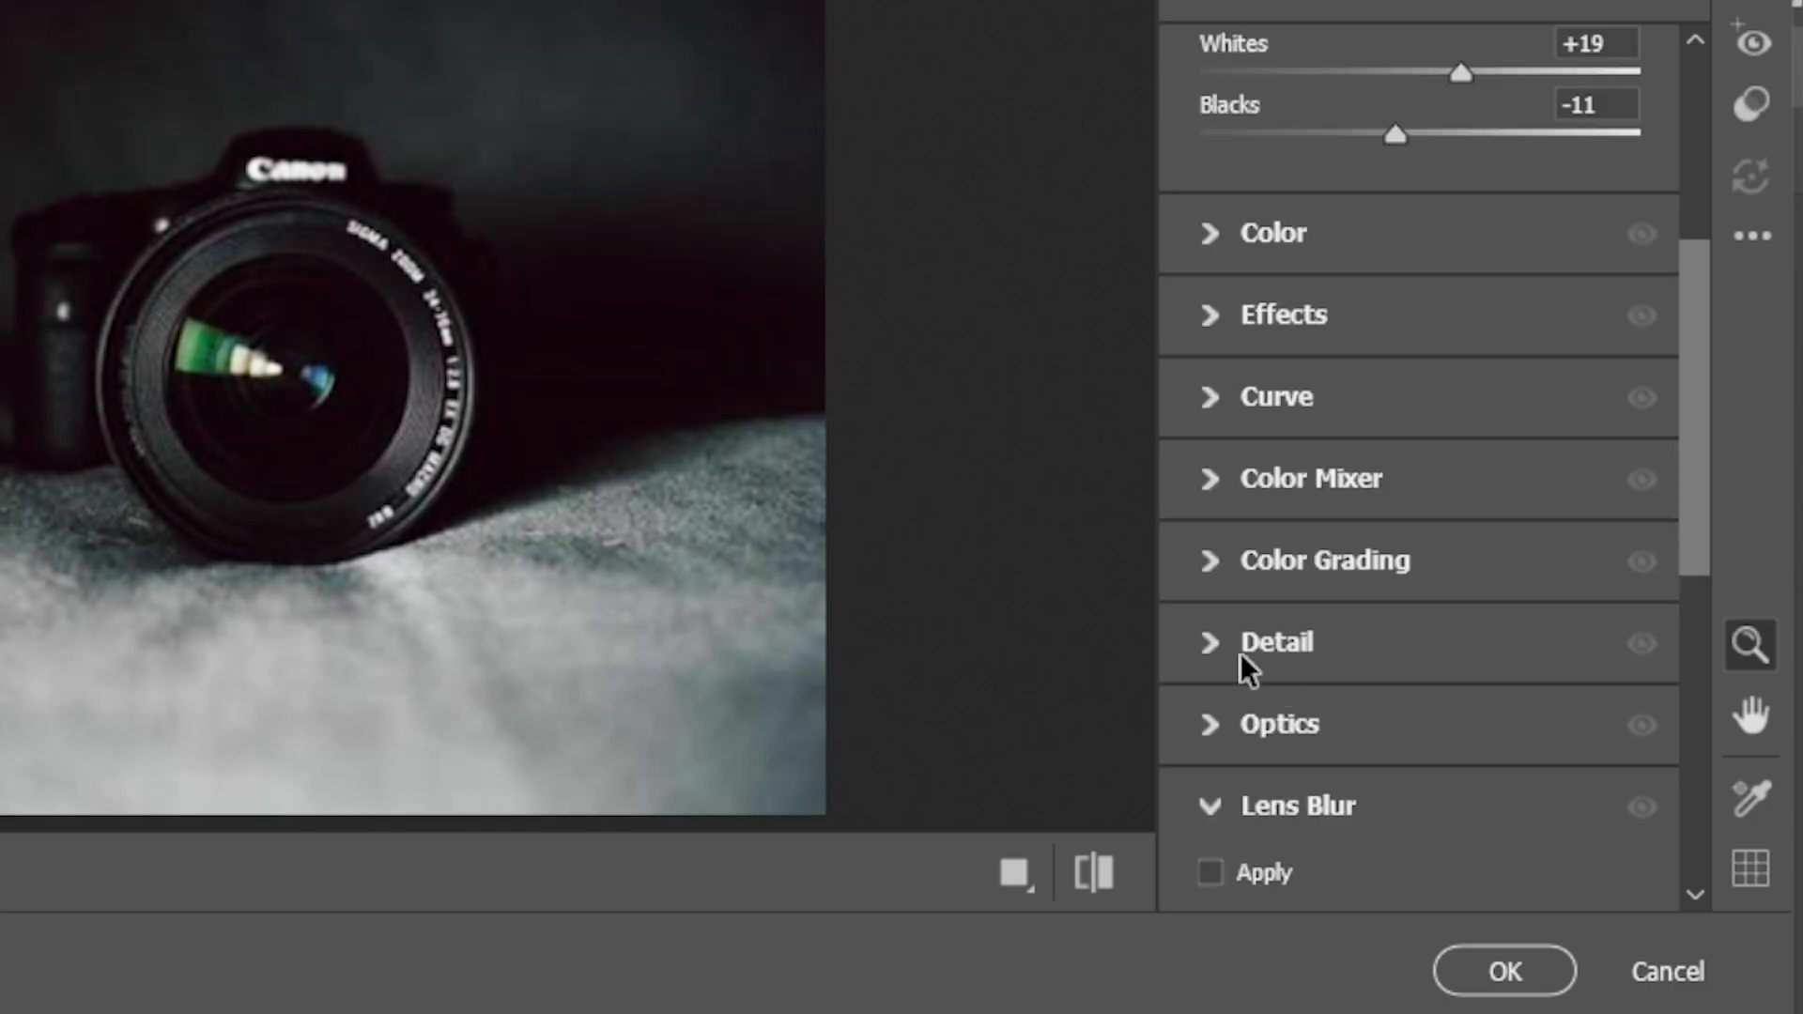
{"action": "left_click", "coordinate": [1242, 667]}
{"action": "left_click_drag", "start_coordinate": [1202, 471], "coordinate": [1252, 475]}
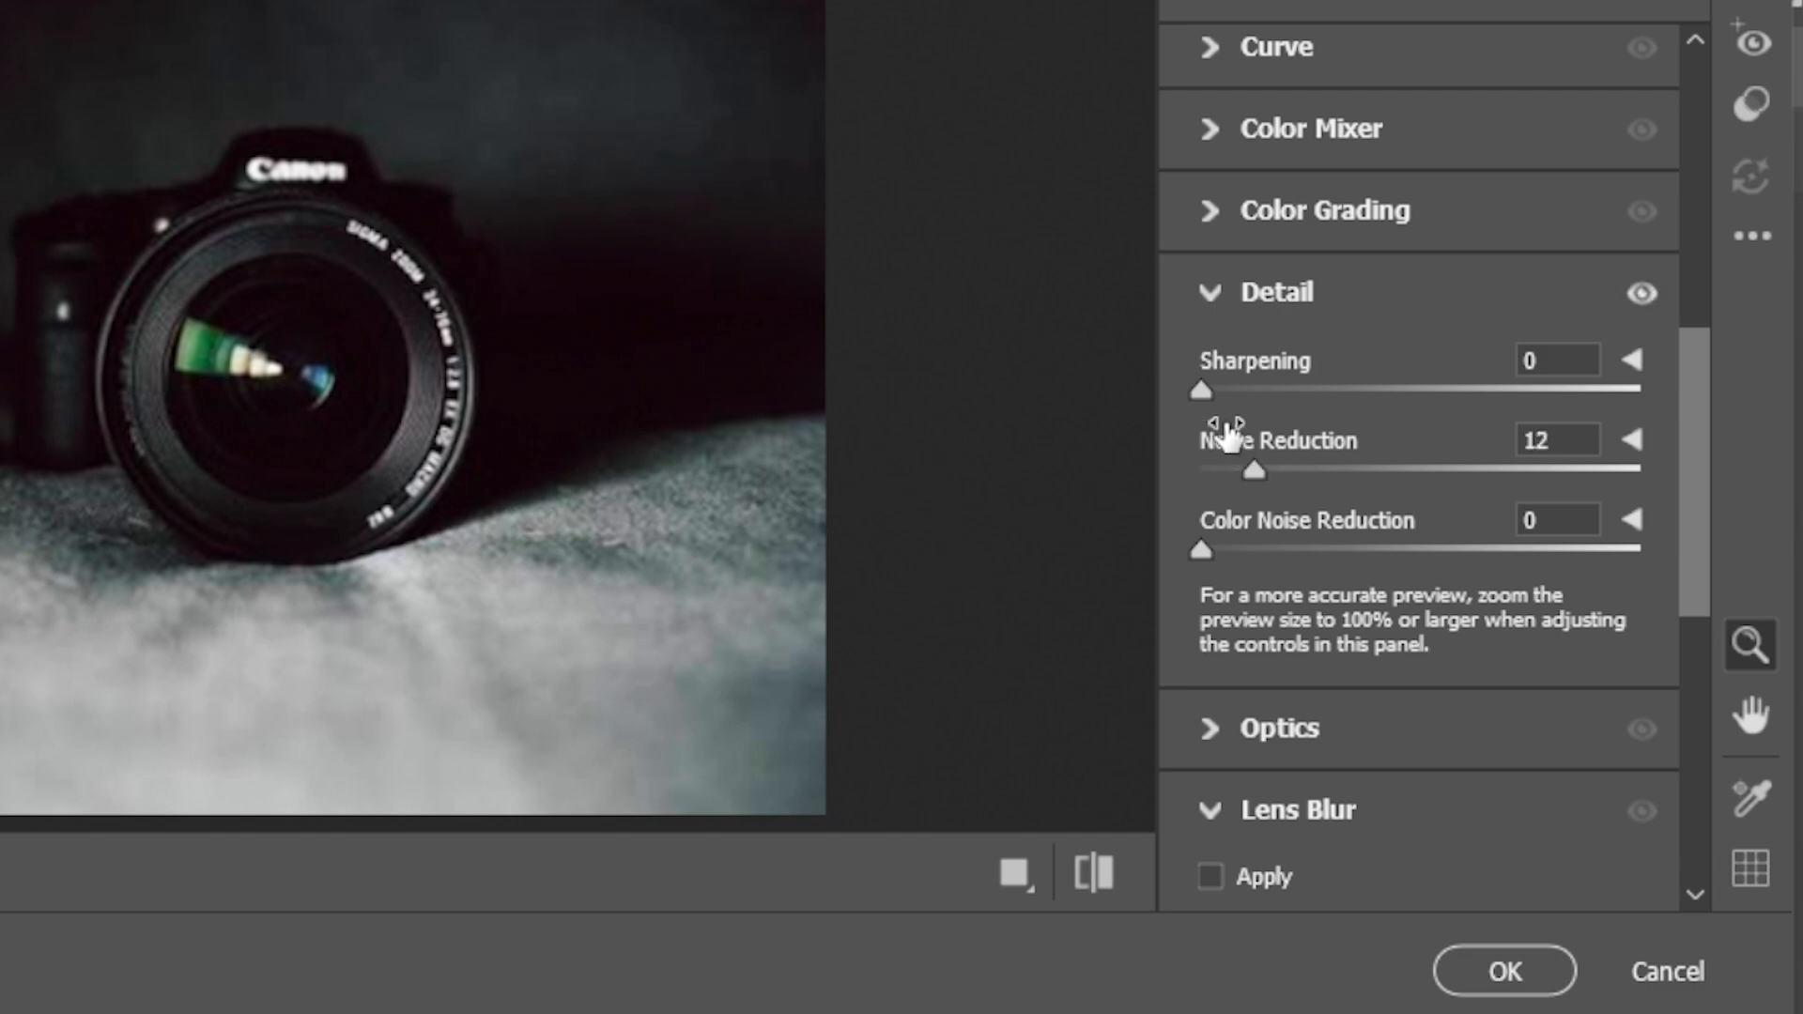
{"action": "left_click_drag", "start_coordinate": [1201, 390], "coordinate": [1270, 390]}
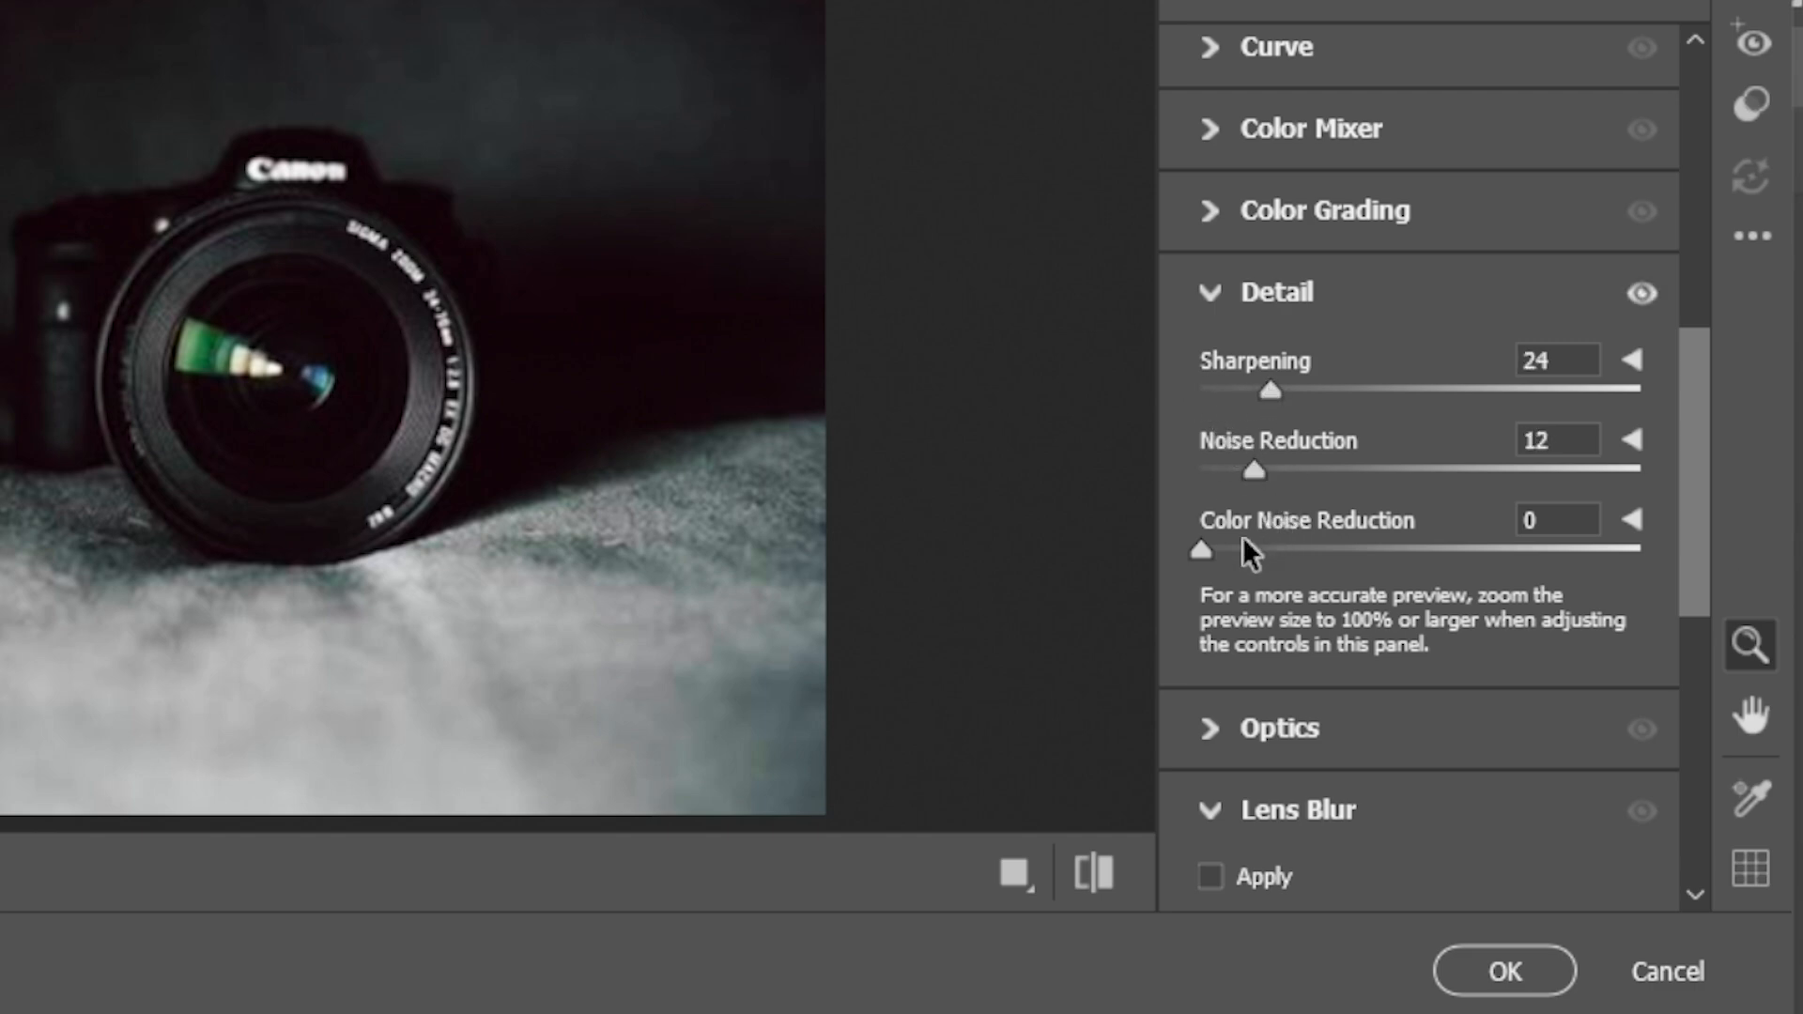
{"action": "left_click_drag", "start_coordinate": [1203, 551], "coordinate": [1429, 554]}
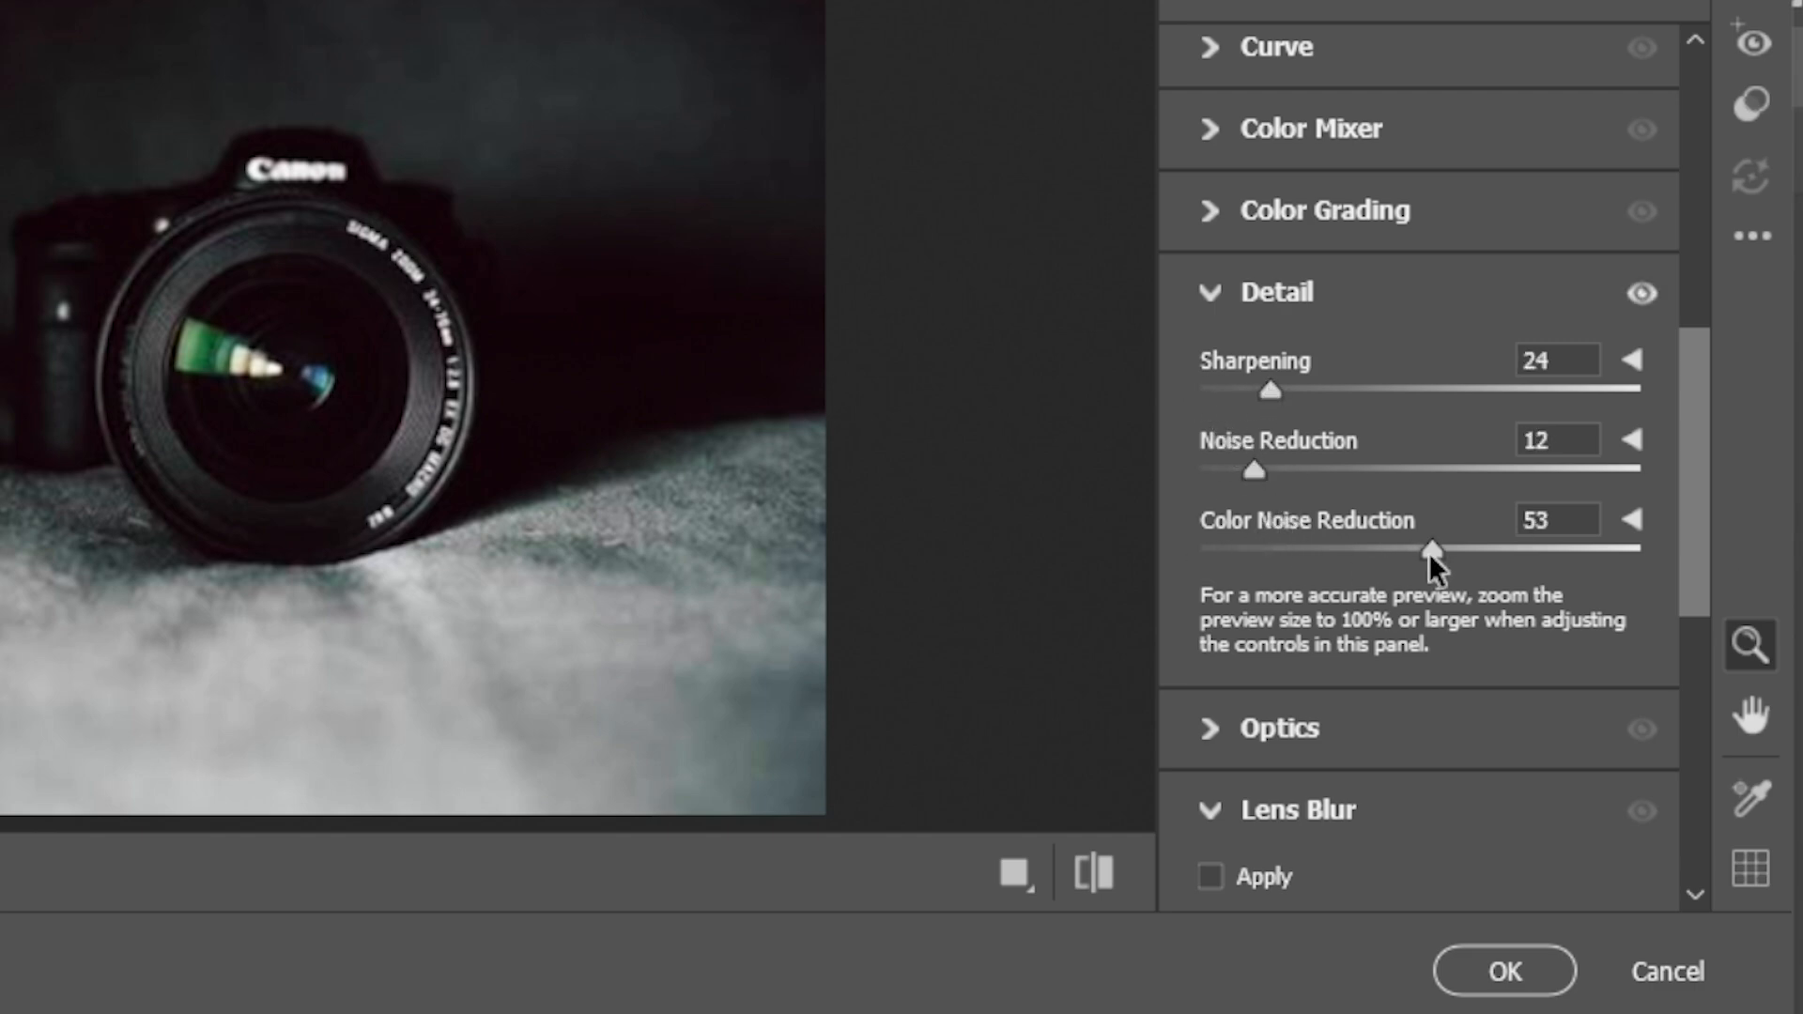
{"action": "left_click", "coordinate": [1507, 972]}
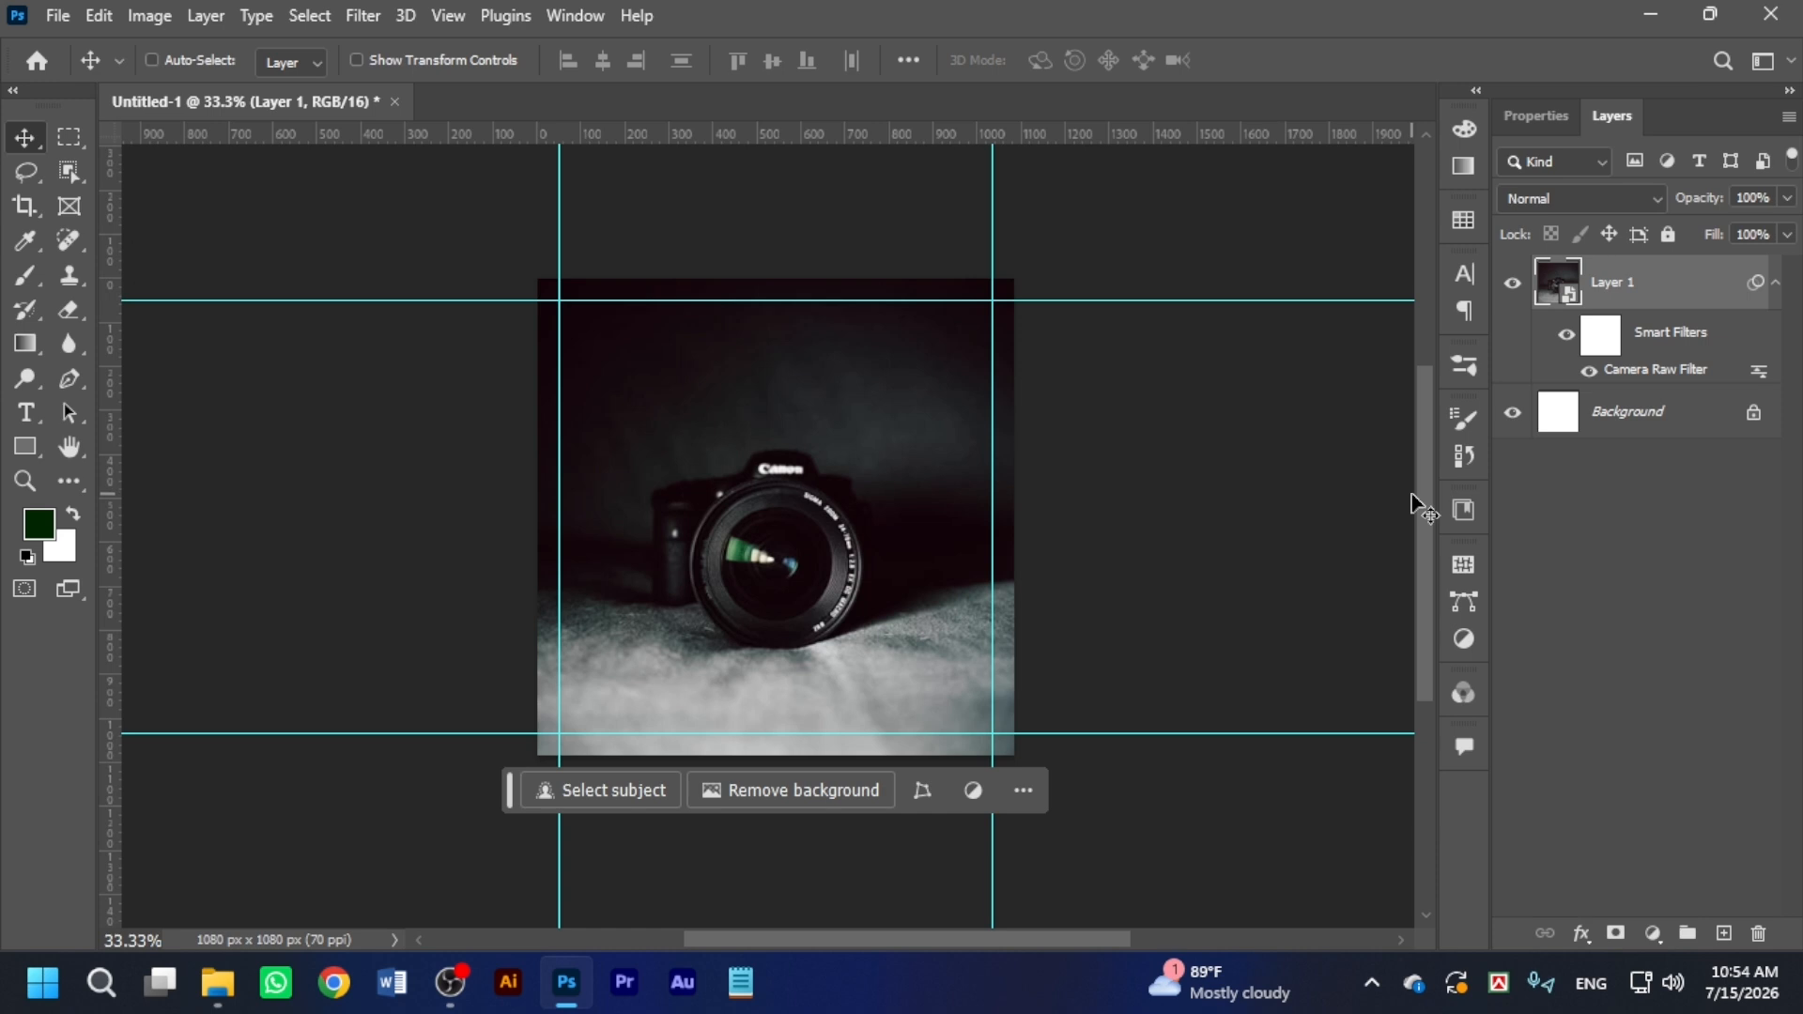
Undo and redo the Camera Raw Filter to compare the photo before and after.
{"action": "key", "text": "ctrl+z"}
{"action": "key", "text": "ctrl"}
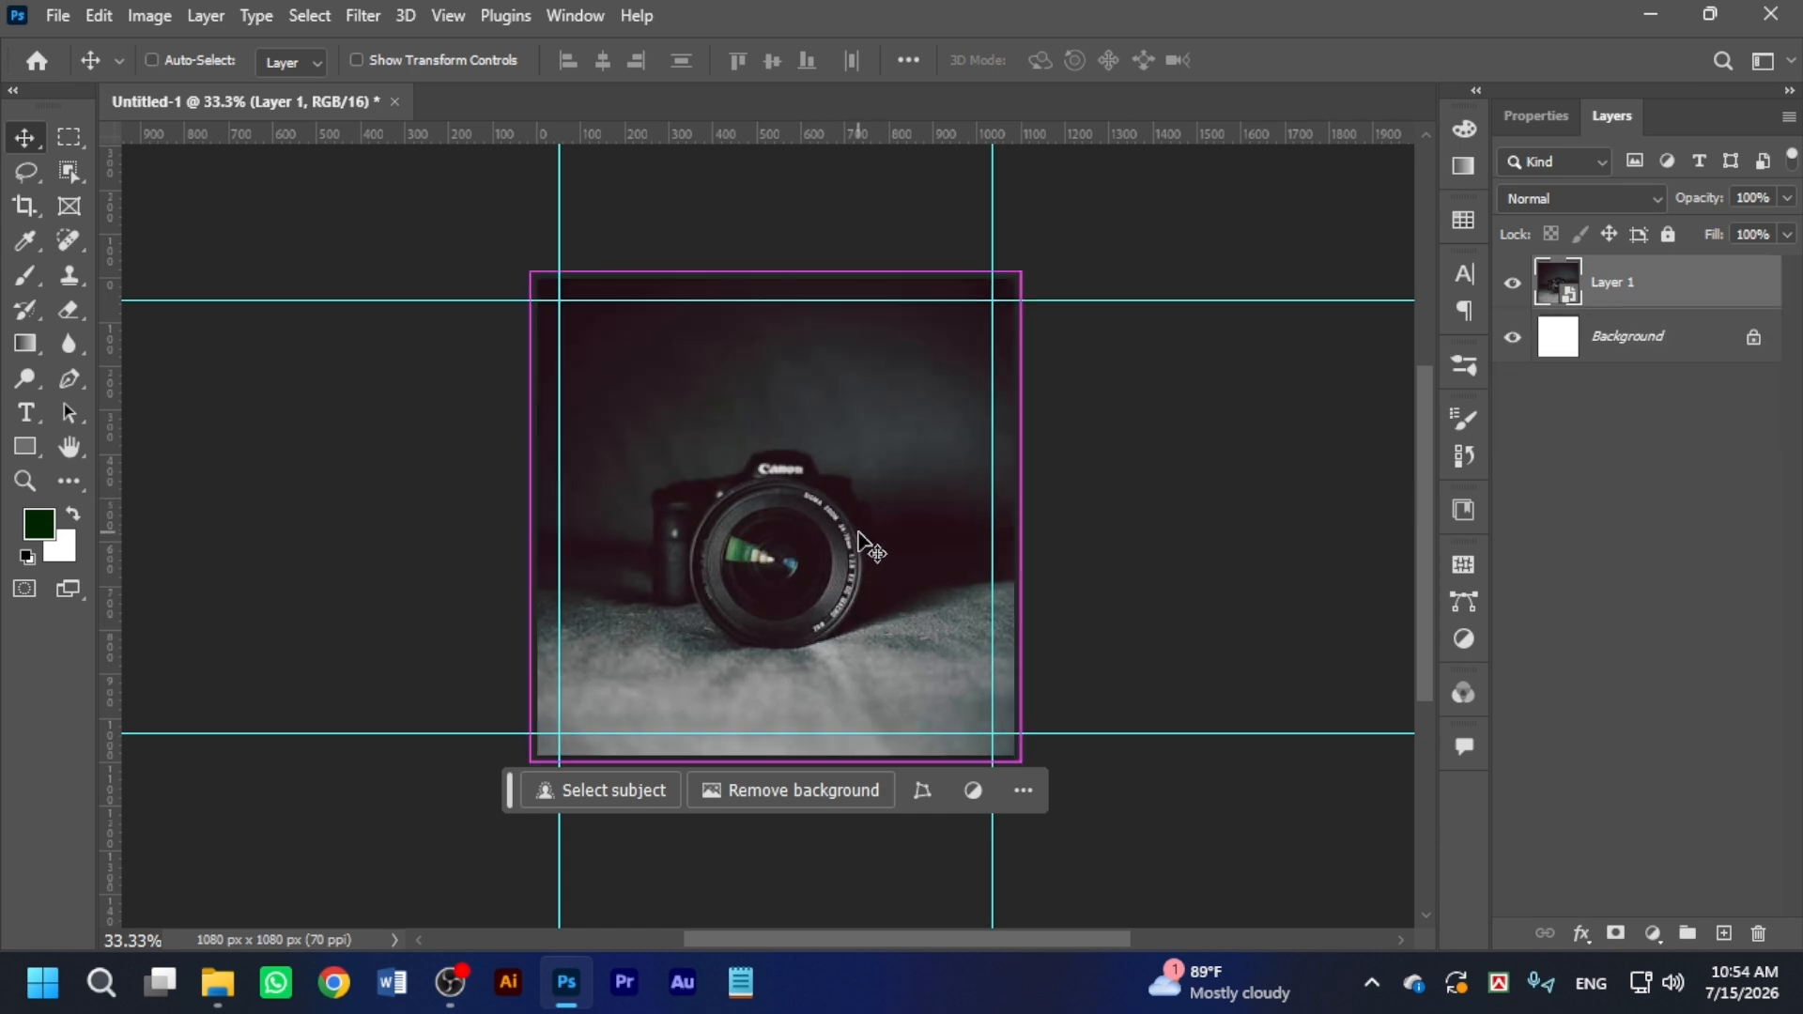
{"action": "key", "text": "ctrl+shift+z"}
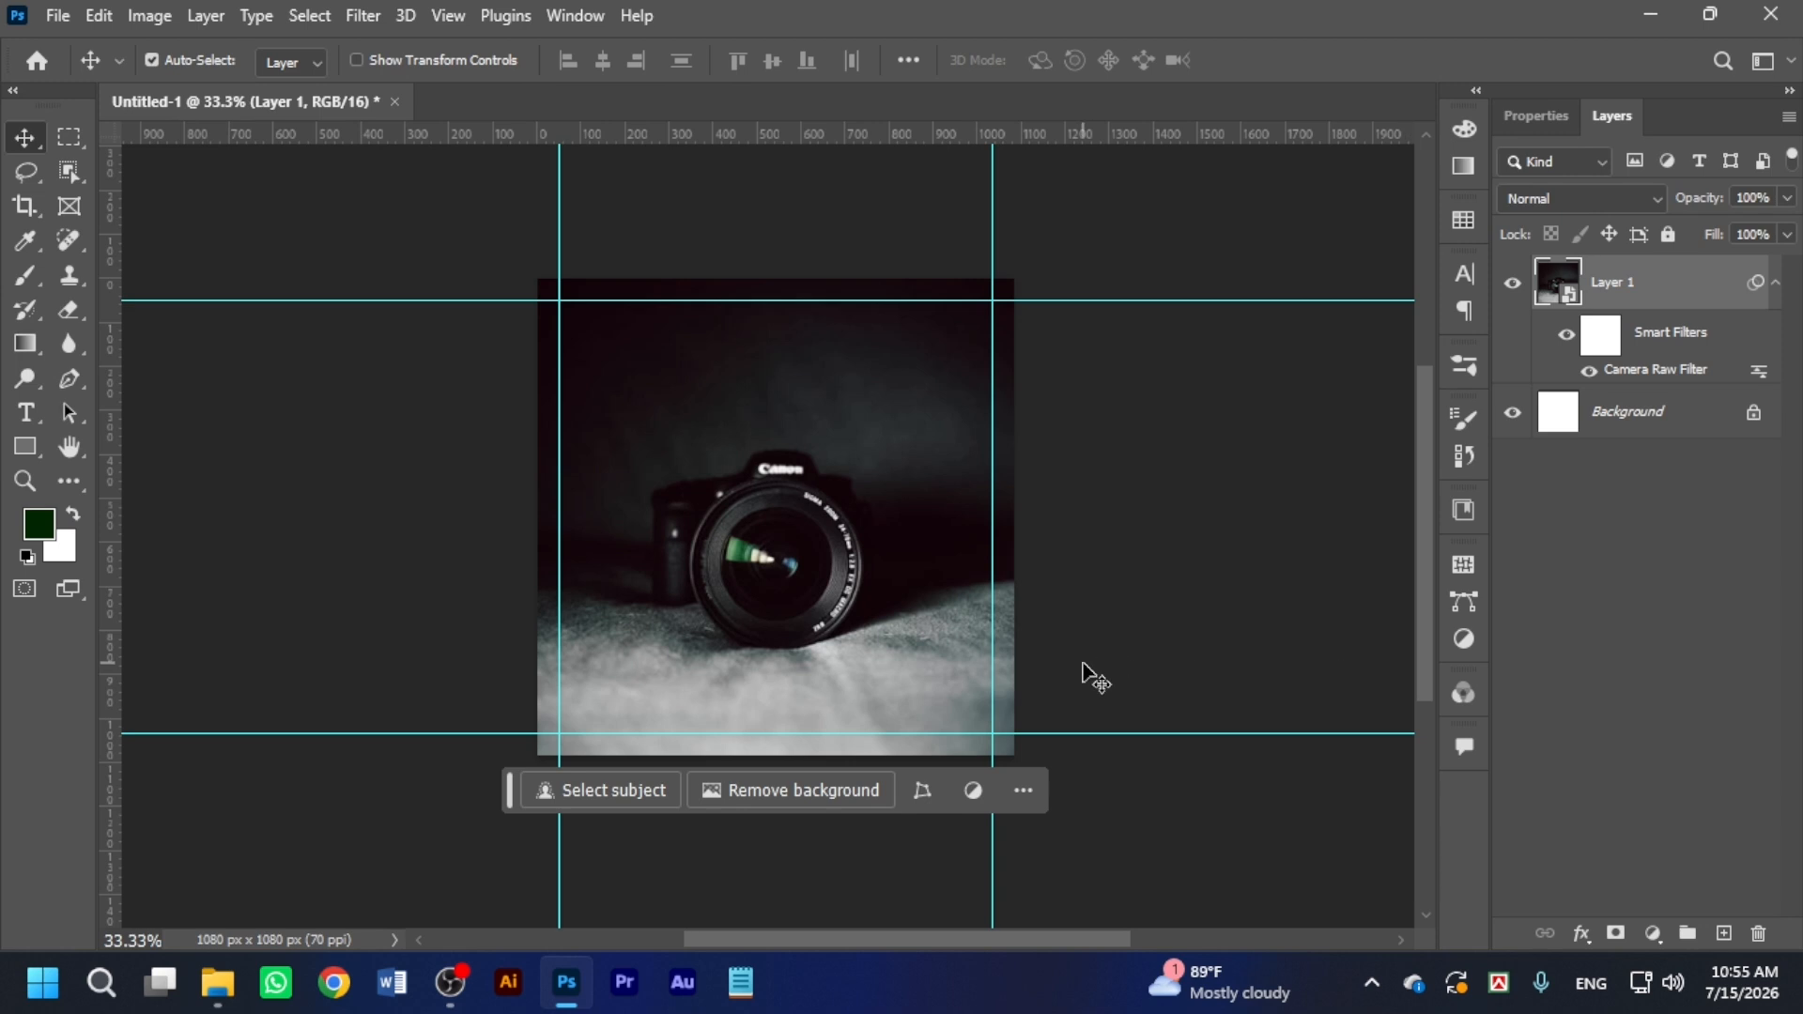
Draw a circular selection with the Elliptical Marquee from the lens centre out to the edge of the inner glass.
{"action": "key", "text": "ctrl+plus"}
{"action": "key", "text": "space"}
{"action": "mouse_move", "coordinate": [1024, 613]}
{"action": "left_mouse_down"}
{"action": "mouse_move", "coordinate": [1012, 508]}
{"action": "mouse_move", "coordinate": [1018, 611]}
{"action": "left_mouse_up"}
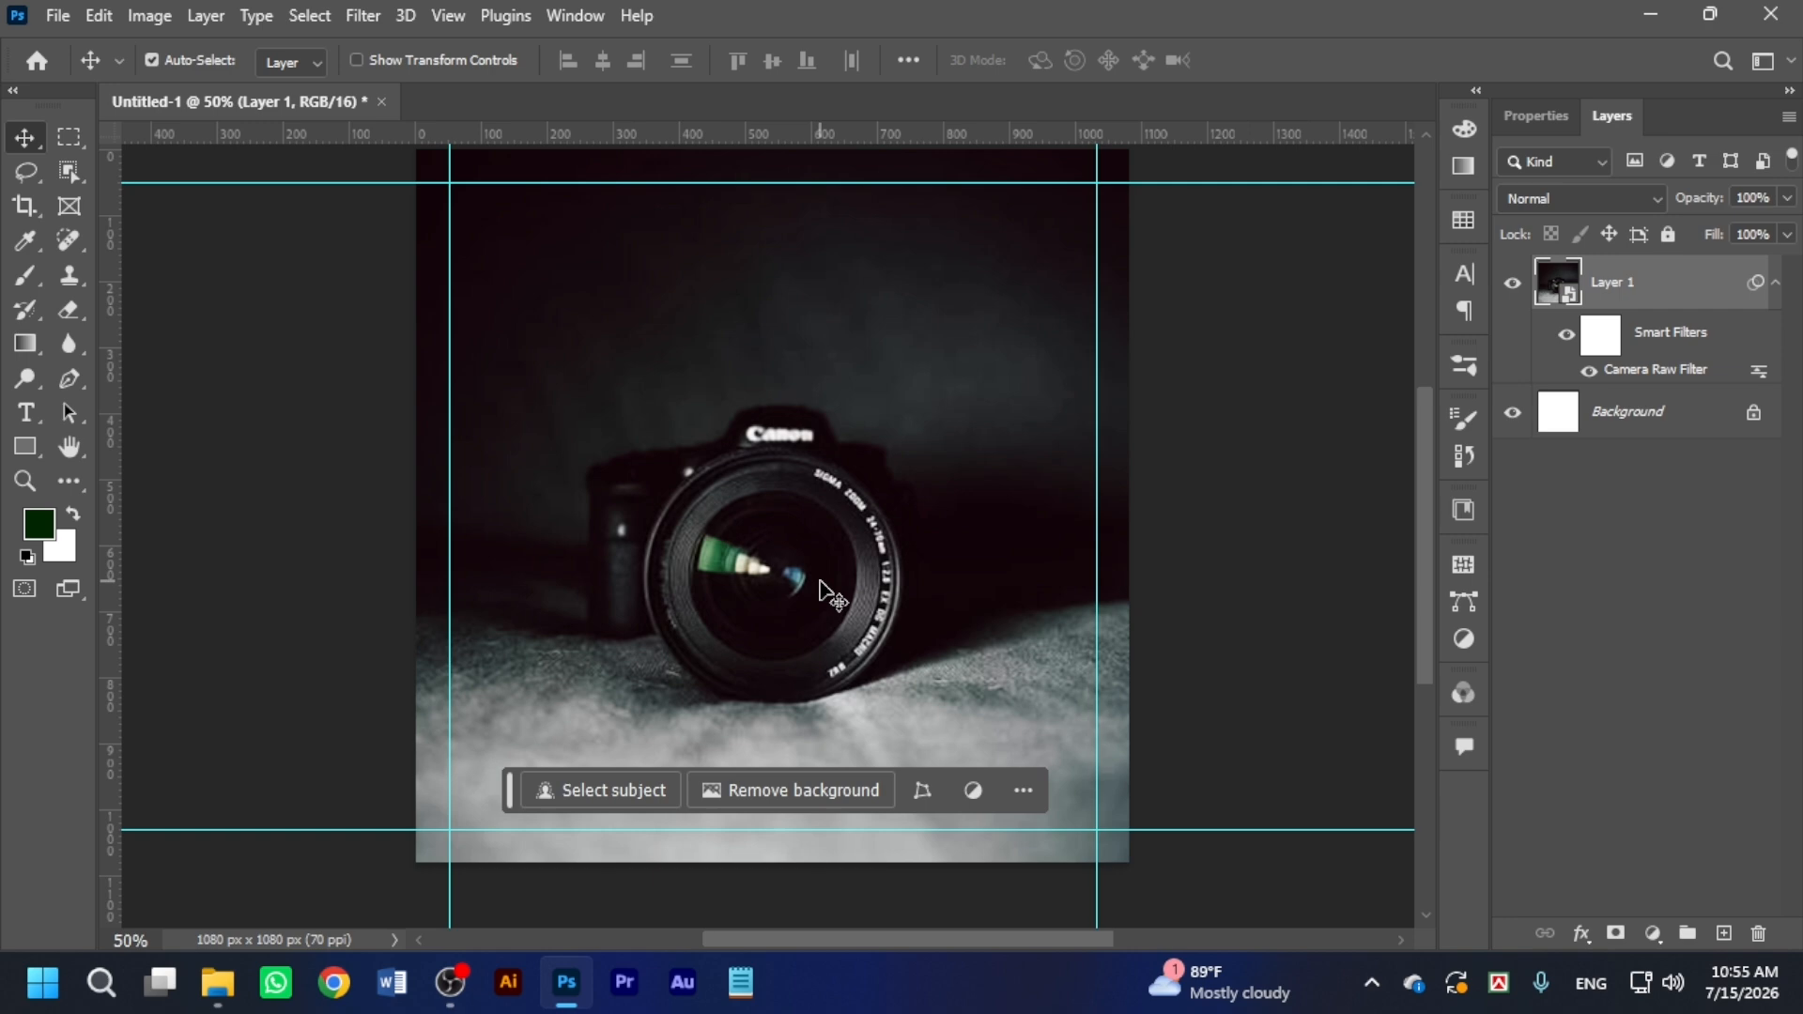
{"action": "key", "text": "ctrl+plus"}
{"action": "key", "text": "ctrl+plus"}
{"action": "key", "text": "space"}
{"action": "left_click_drag", "start_coordinate": [816, 587], "coordinate": [793, 548]}
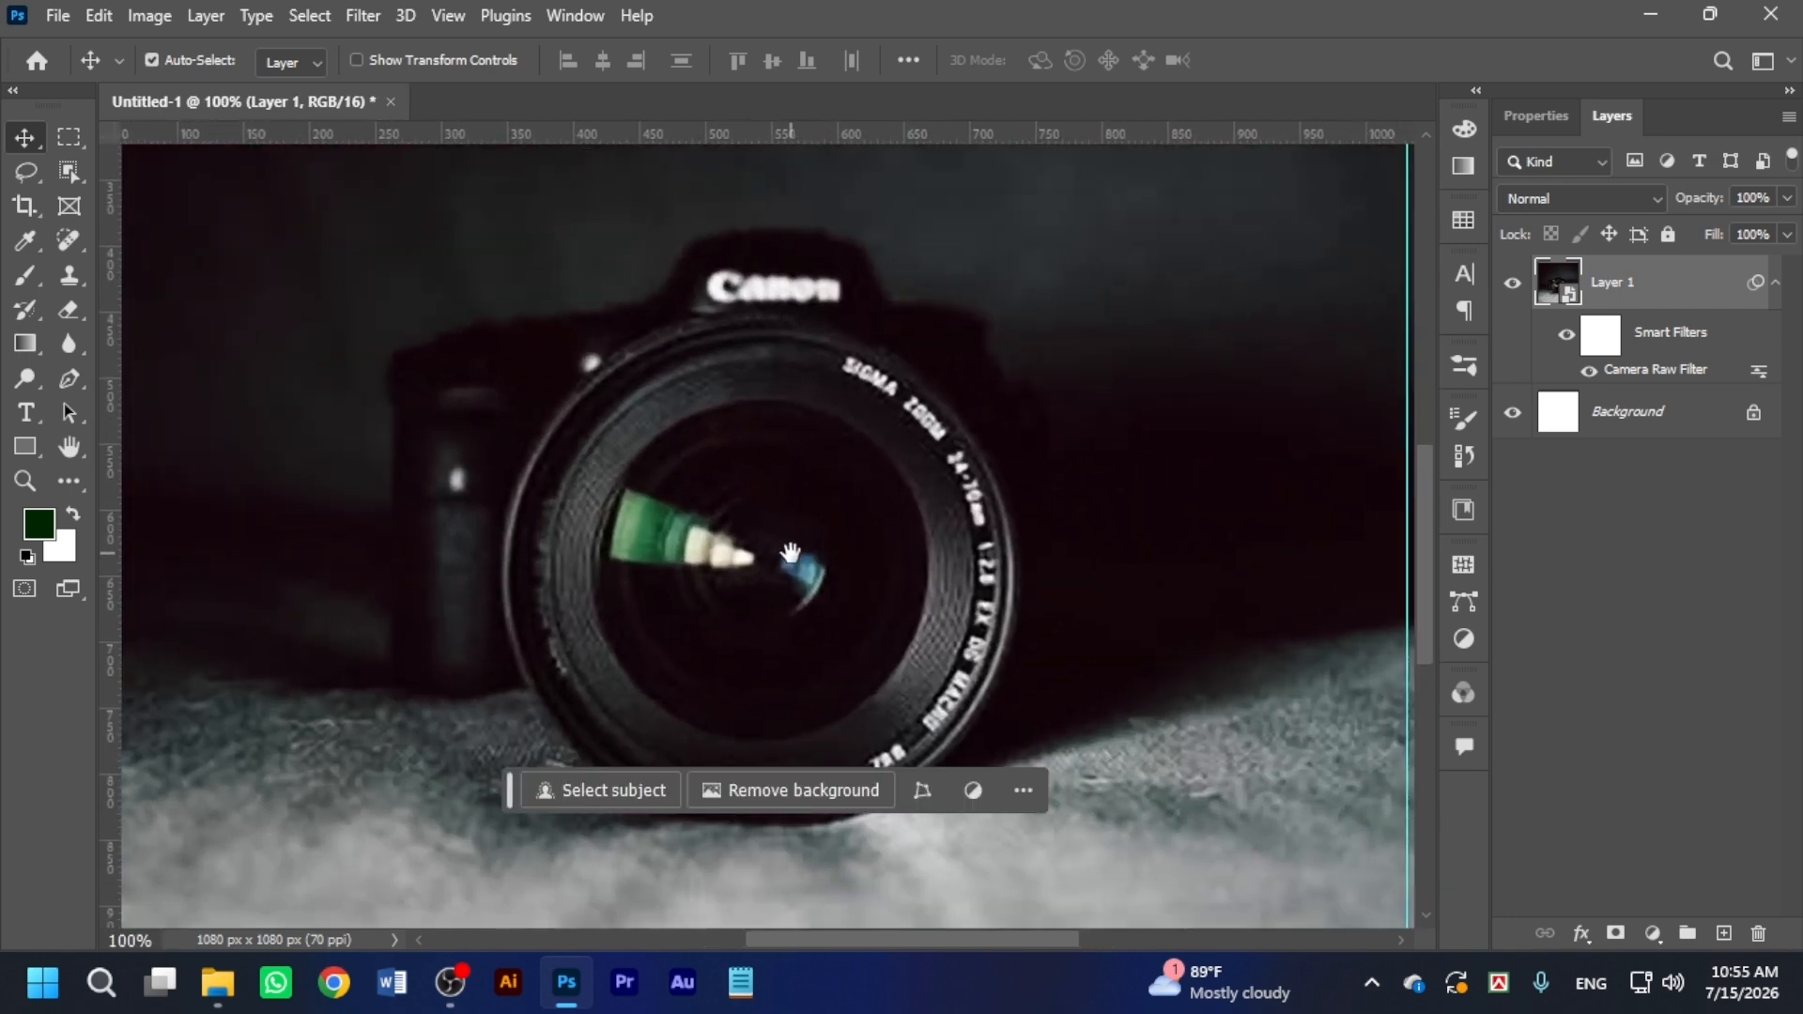
{"action": "left_click", "coordinate": [75, 144]}
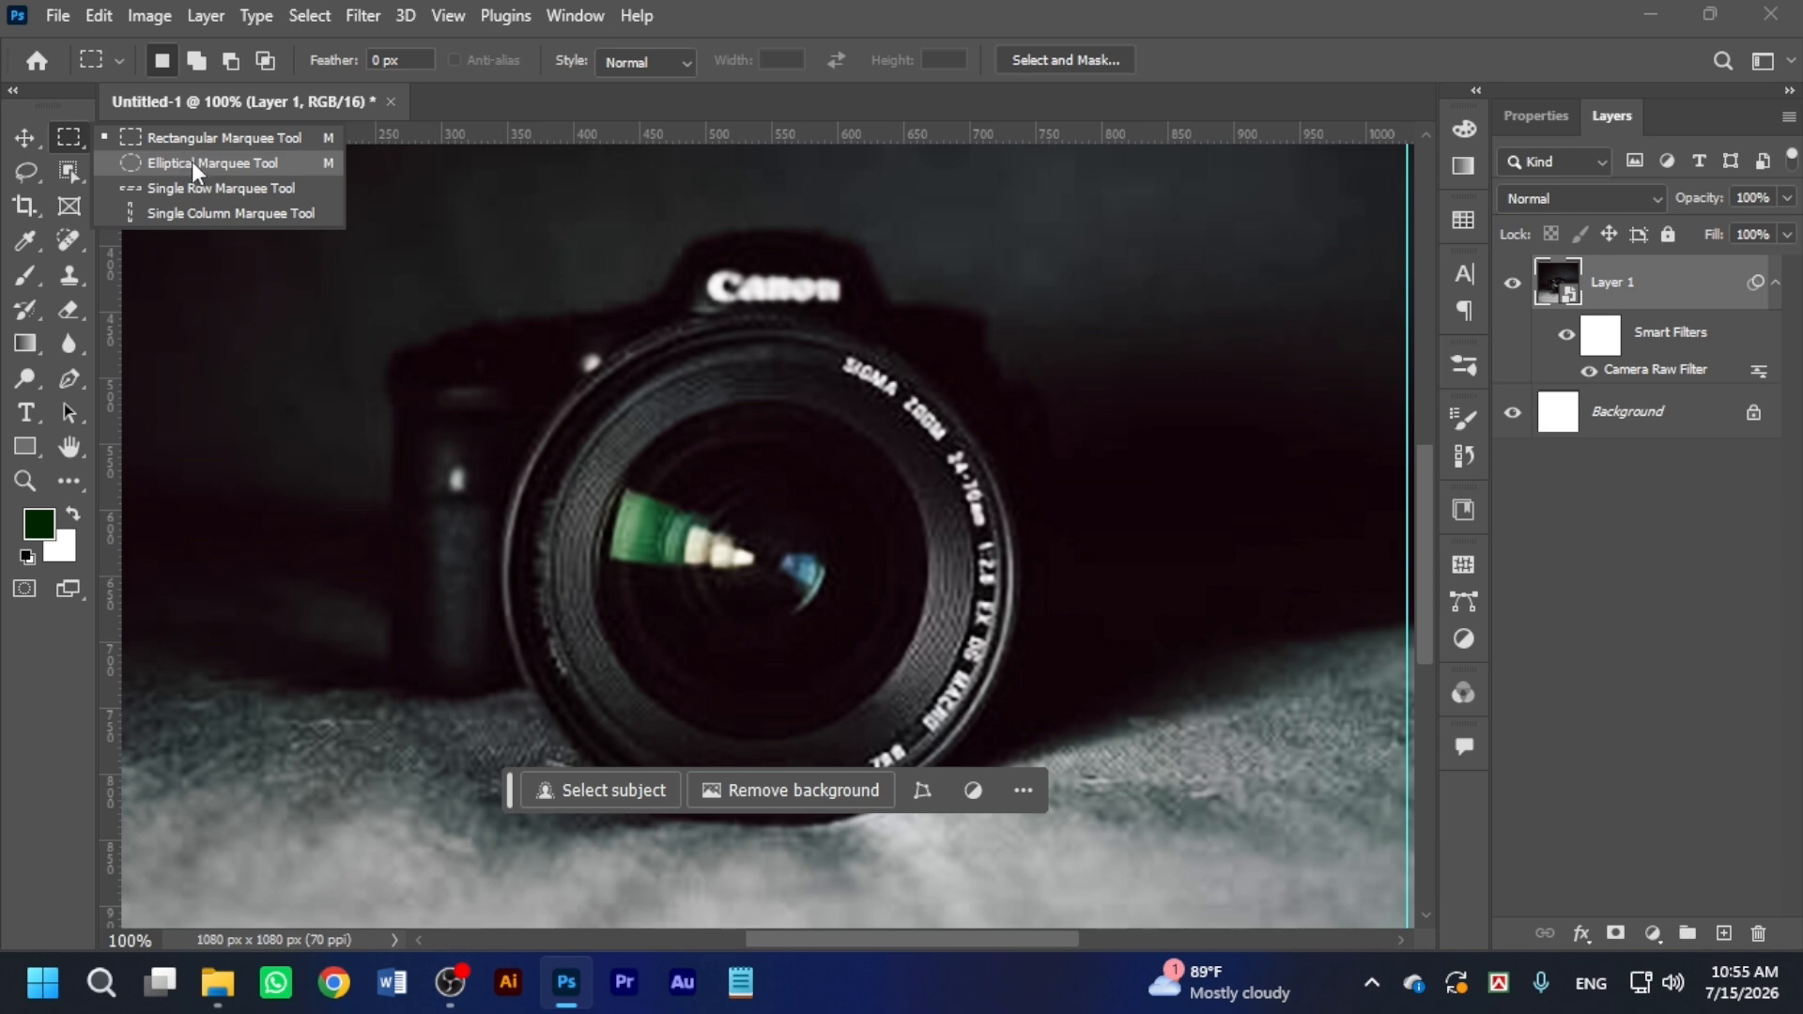
{"action": "left_click", "coordinate": [191, 162]}
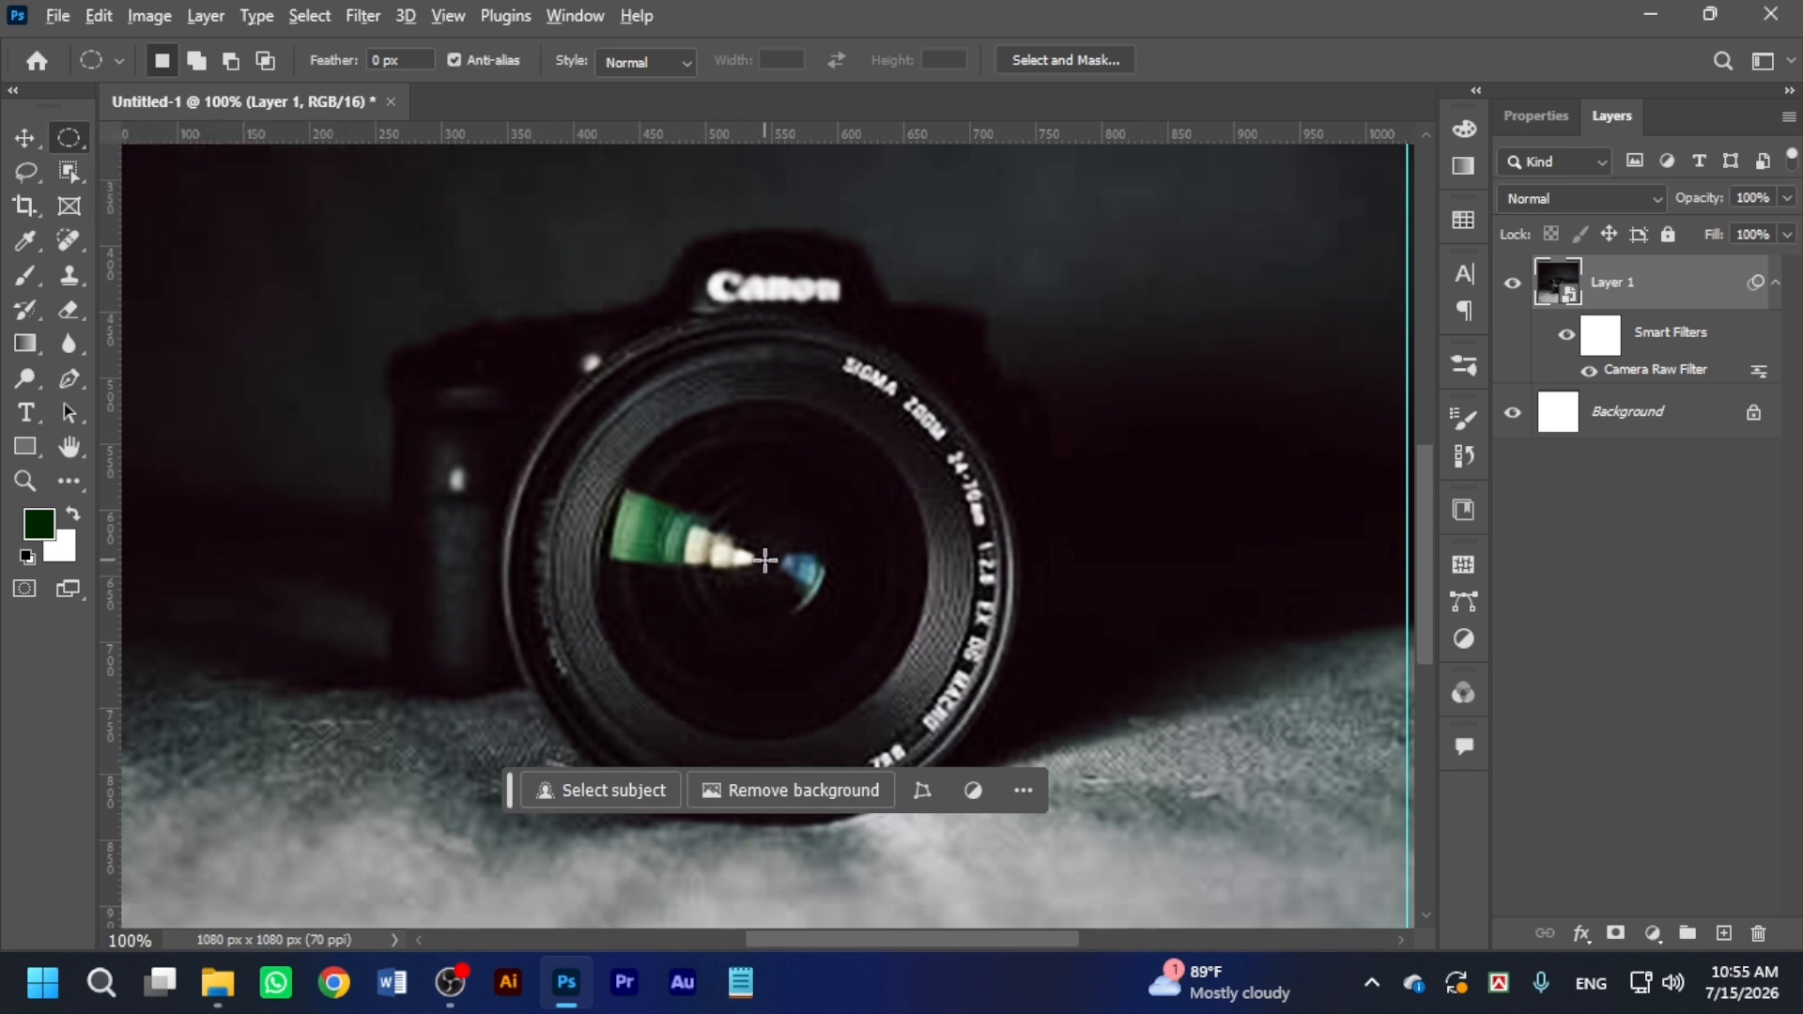
{"action": "left_click_drag", "start_coordinate": [760, 558], "coordinate": [922, 752]}
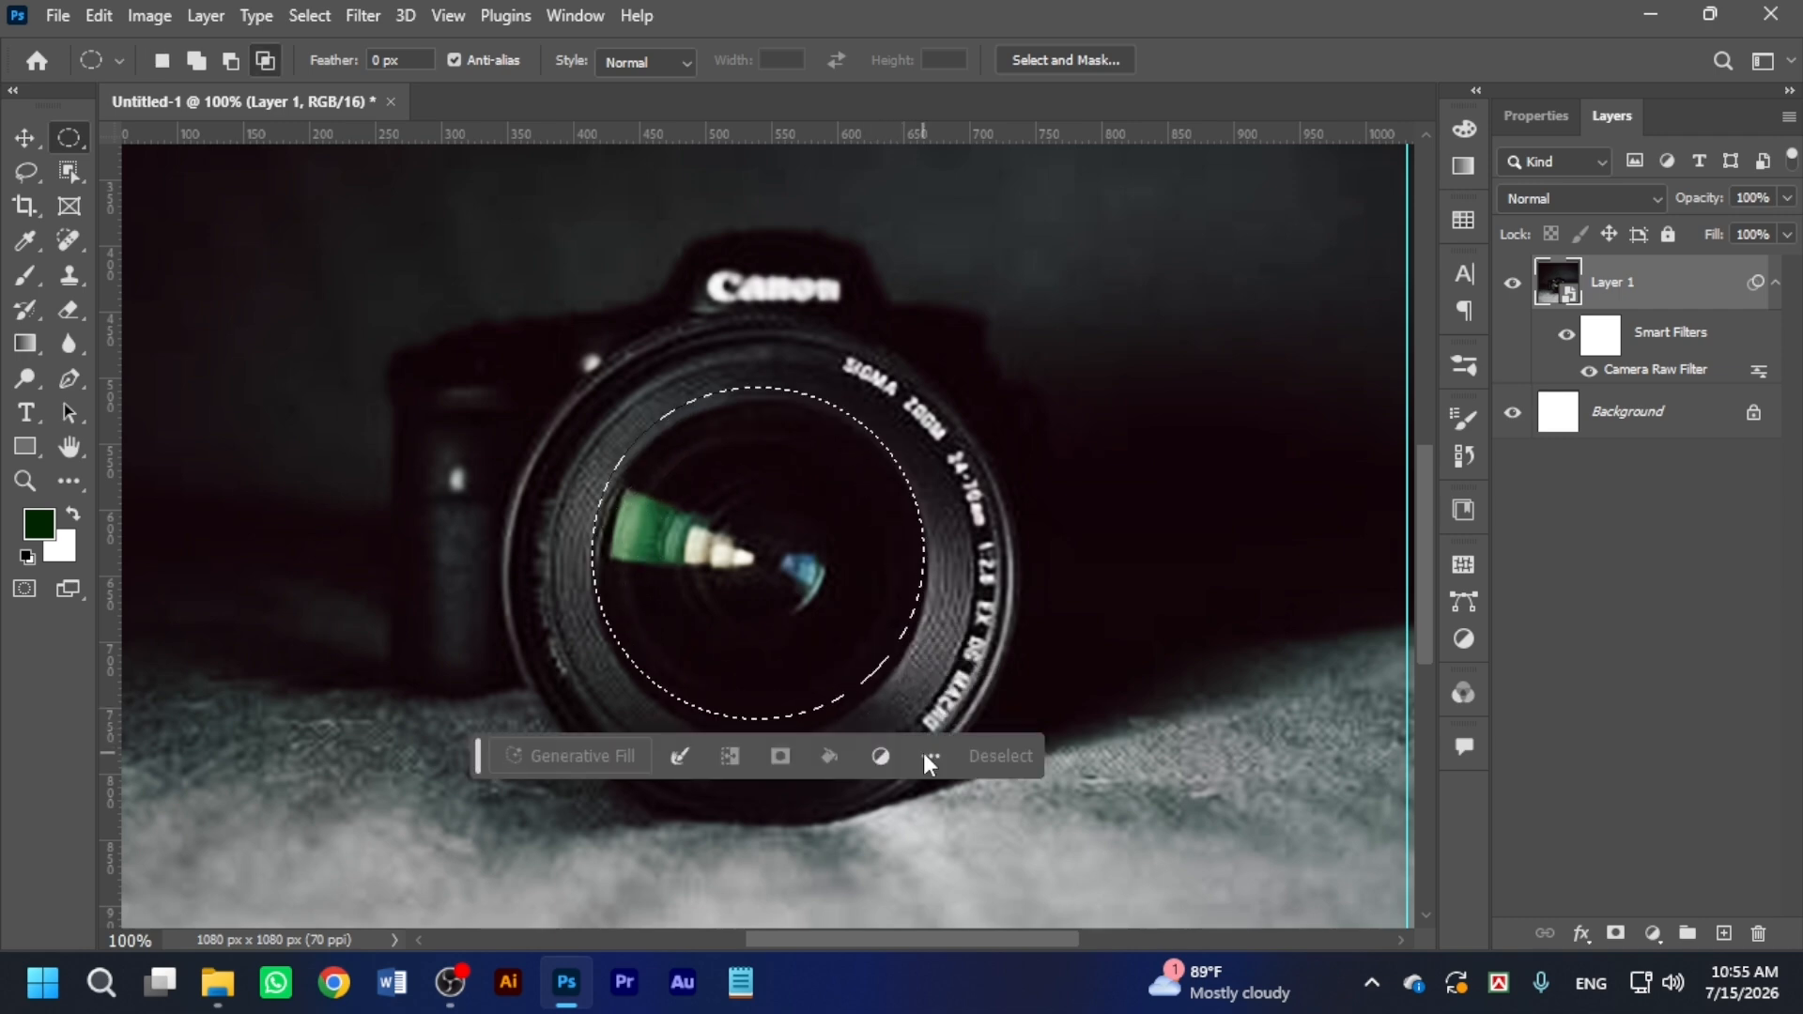
Nudge the circular selection down and slightly right to centre it on the lens's inner glass.
{"action": "key", "text": "Down"}
{"action": "key", "text": "Down"}
{"action": "key", "text": "Down"}
{"action": "key", "text": "Down"}
{"action": "key", "text": "Down"}
{"action": "key", "text": "Down"}
{"action": "key", "text": "Down"}
{"action": "key", "text": "Down"}
{"action": "key", "text": "Down"}
{"action": "key", "text": "Down"}
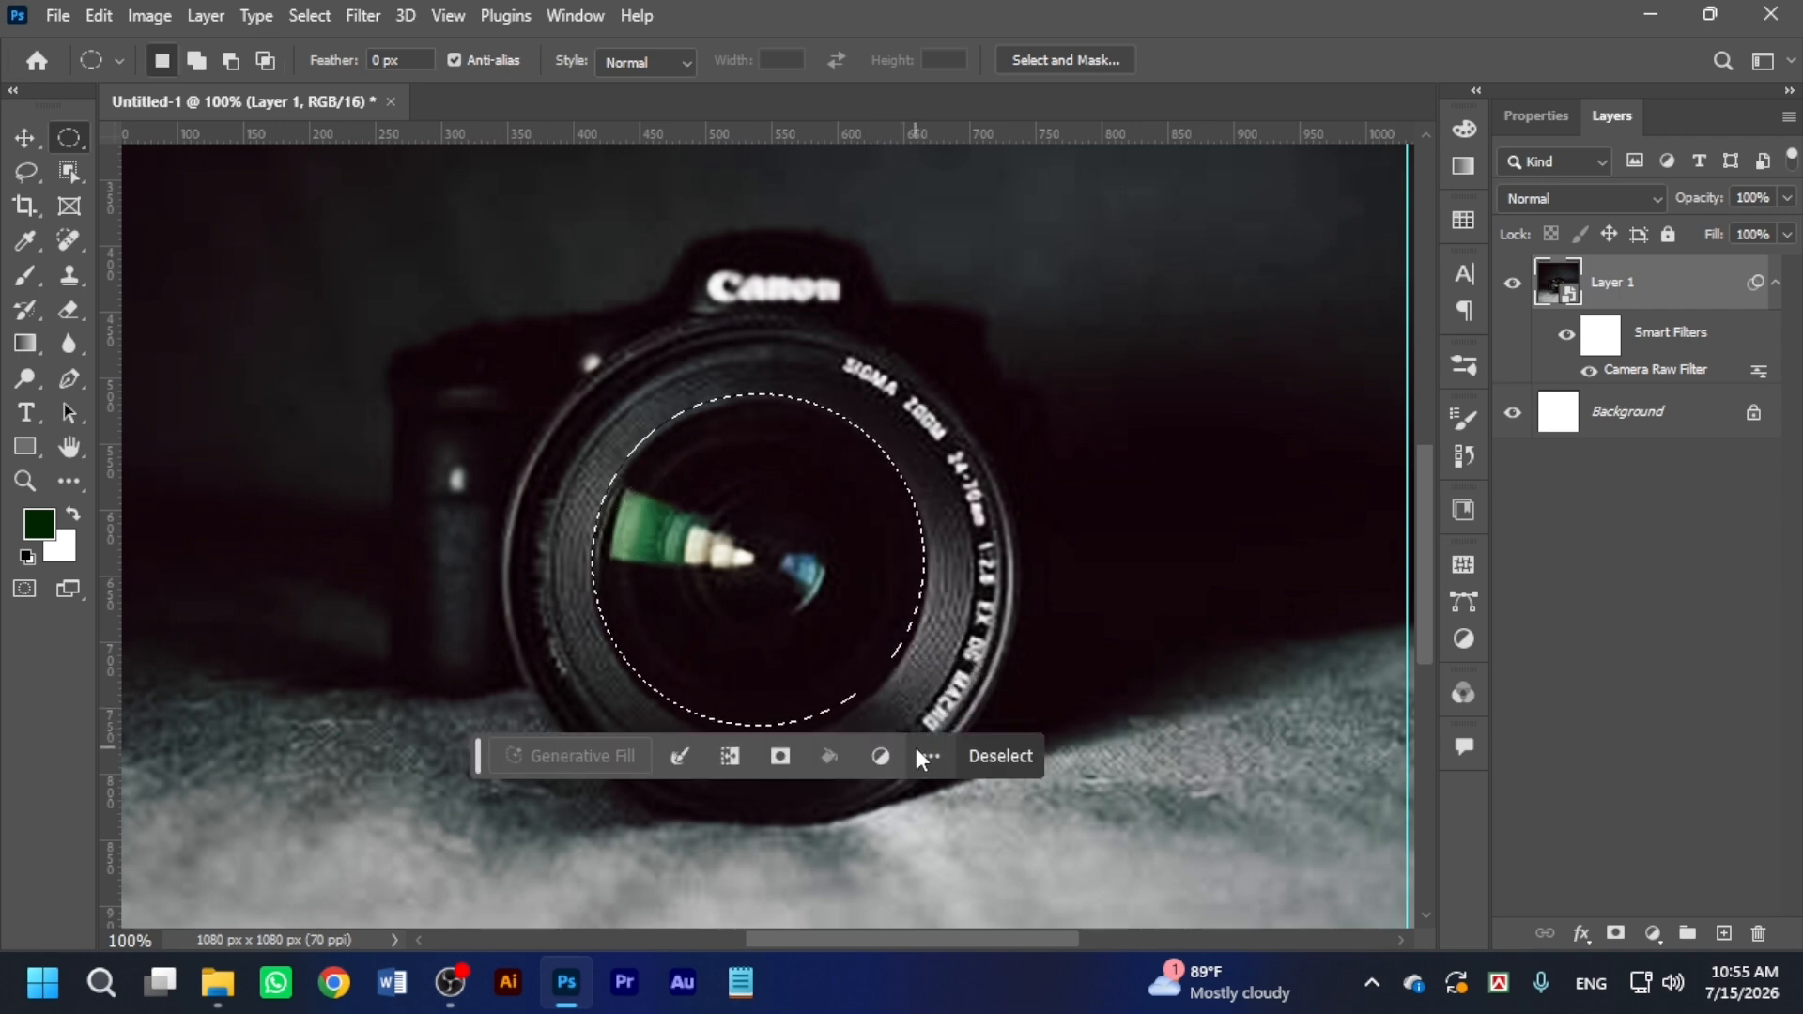
{"action": "key", "text": "Right"}
{"action": "key", "text": "Right"}
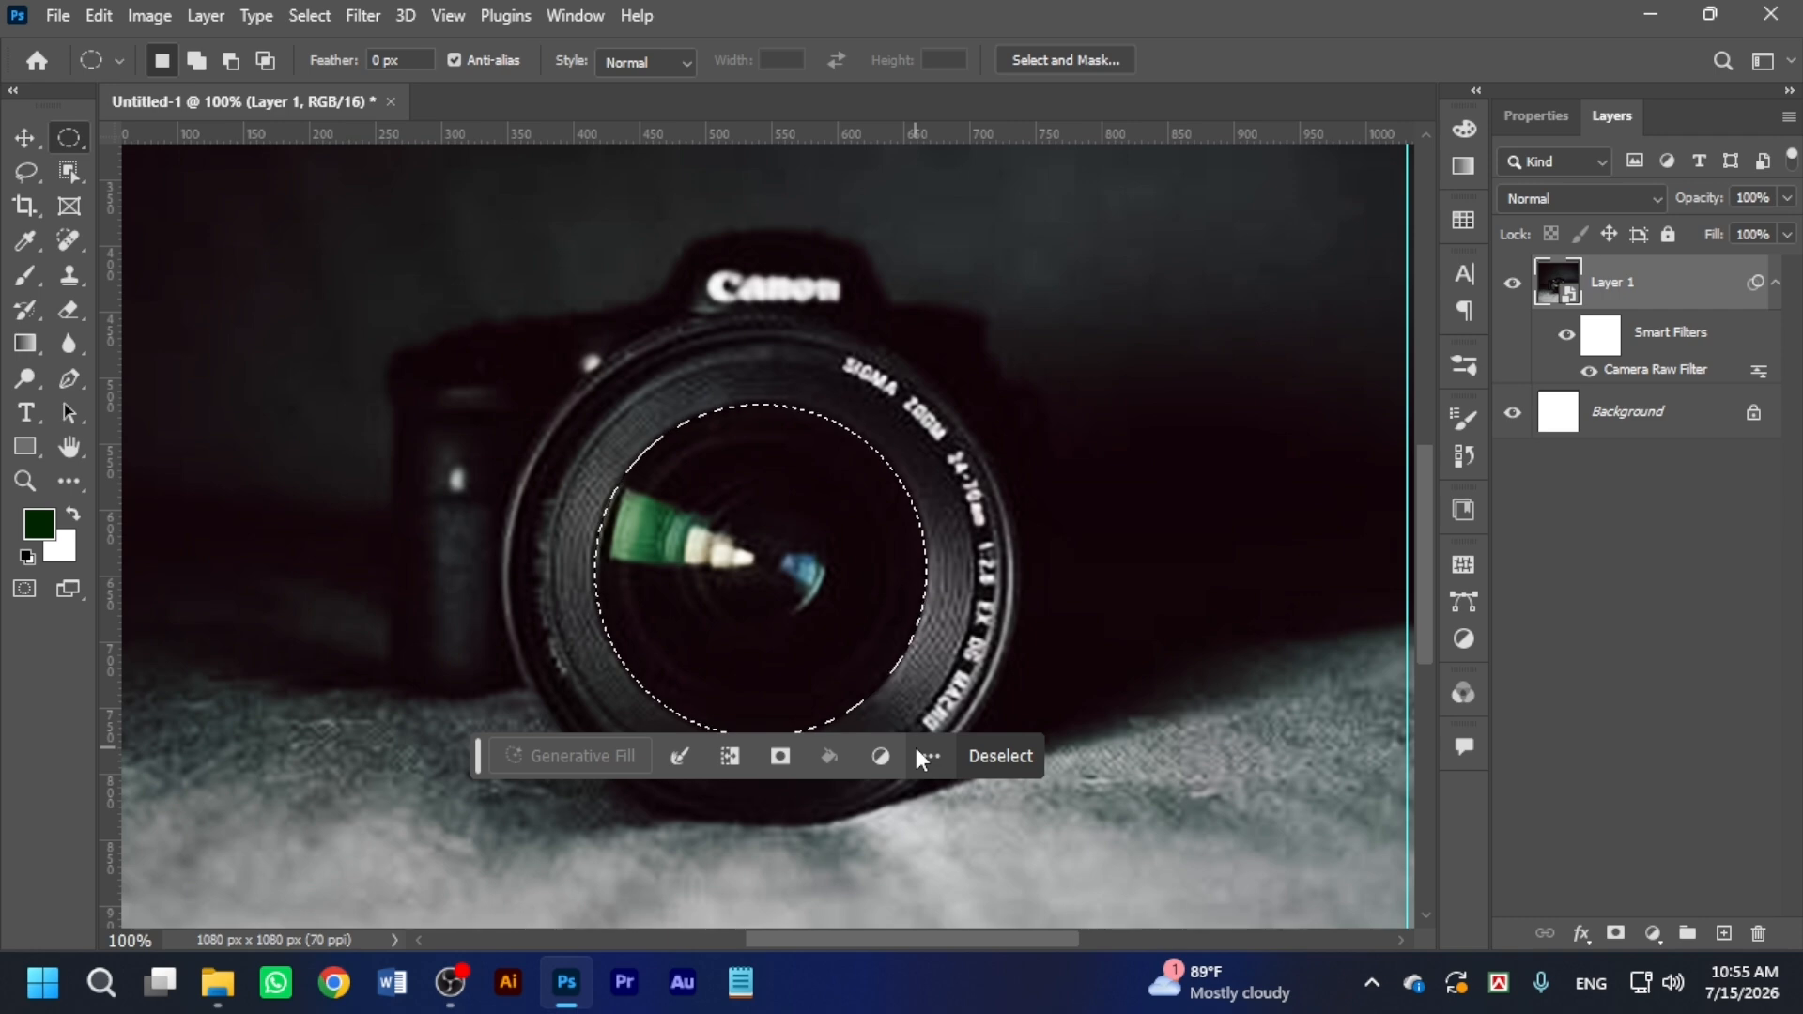
Free-transform the circular selection to 104.76% about its centre to fit the lens opening.
{"action": "key", "text": "ctrl+t"}
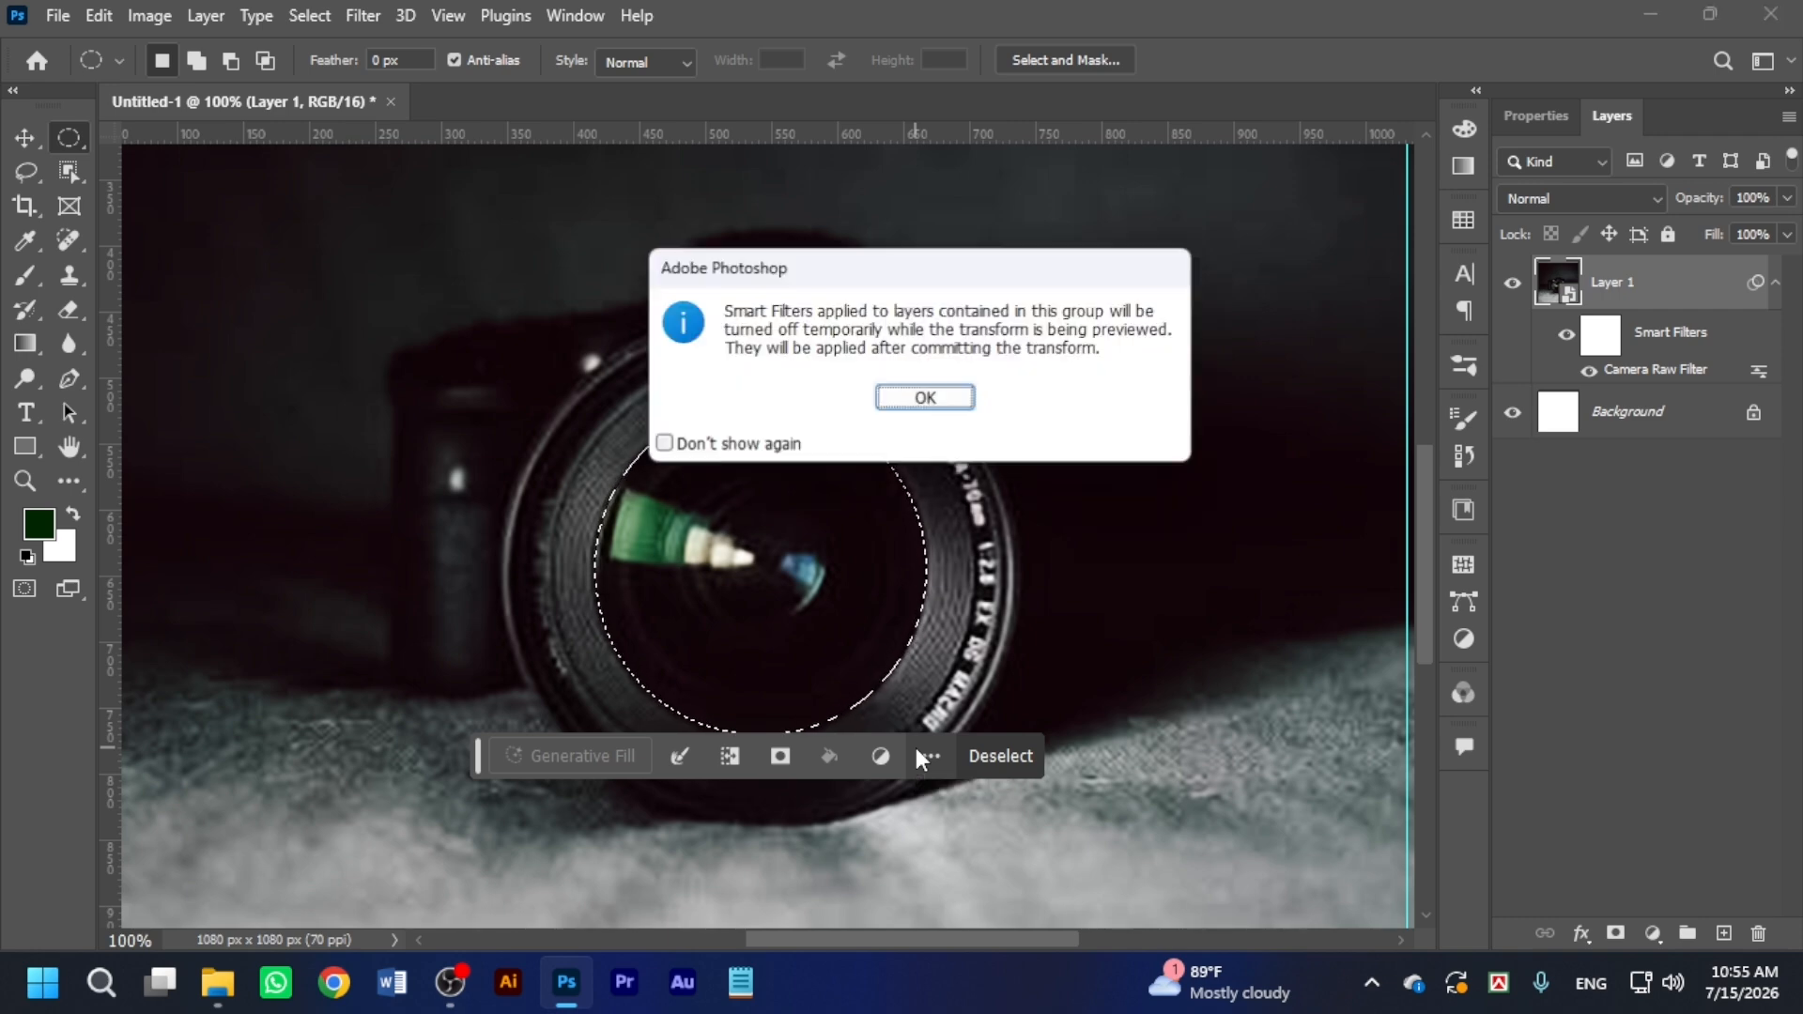
{"action": "left_click", "coordinate": [926, 396]}
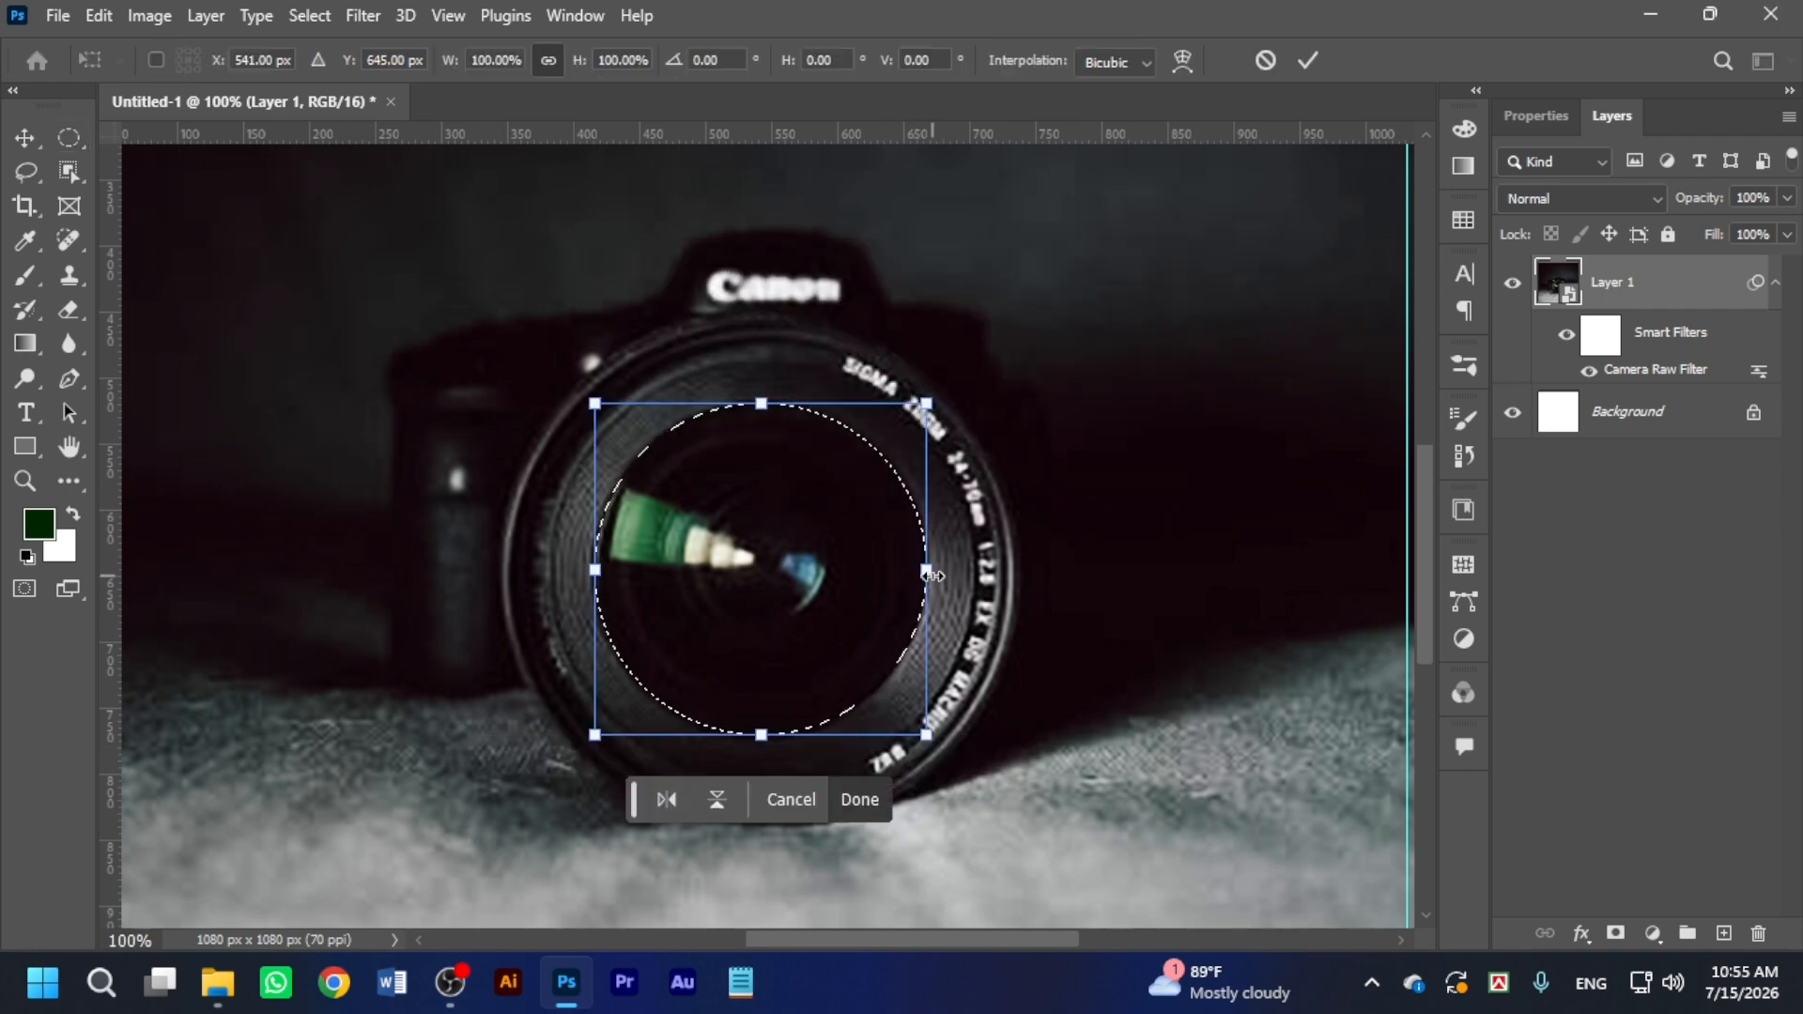
{"action": "left_click_drag", "start_coordinate": [928, 571], "coordinate": [938, 571]}
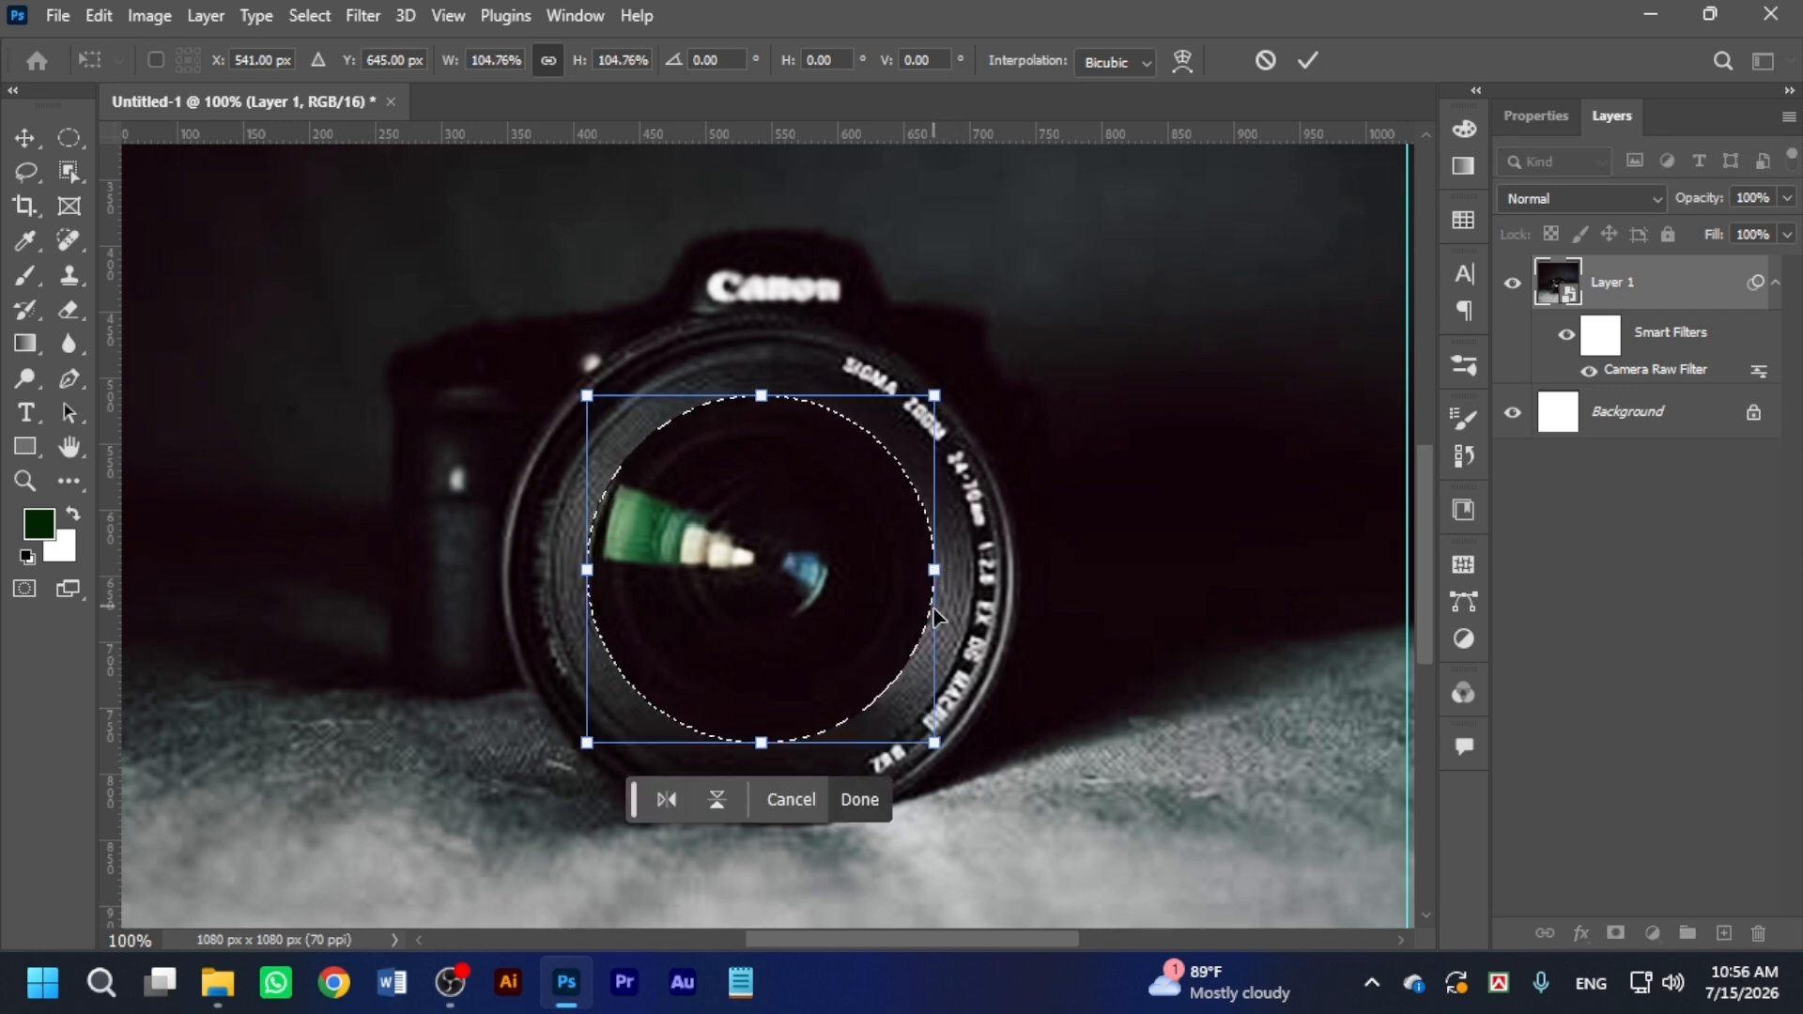
{"action": "key", "text": "Return"}
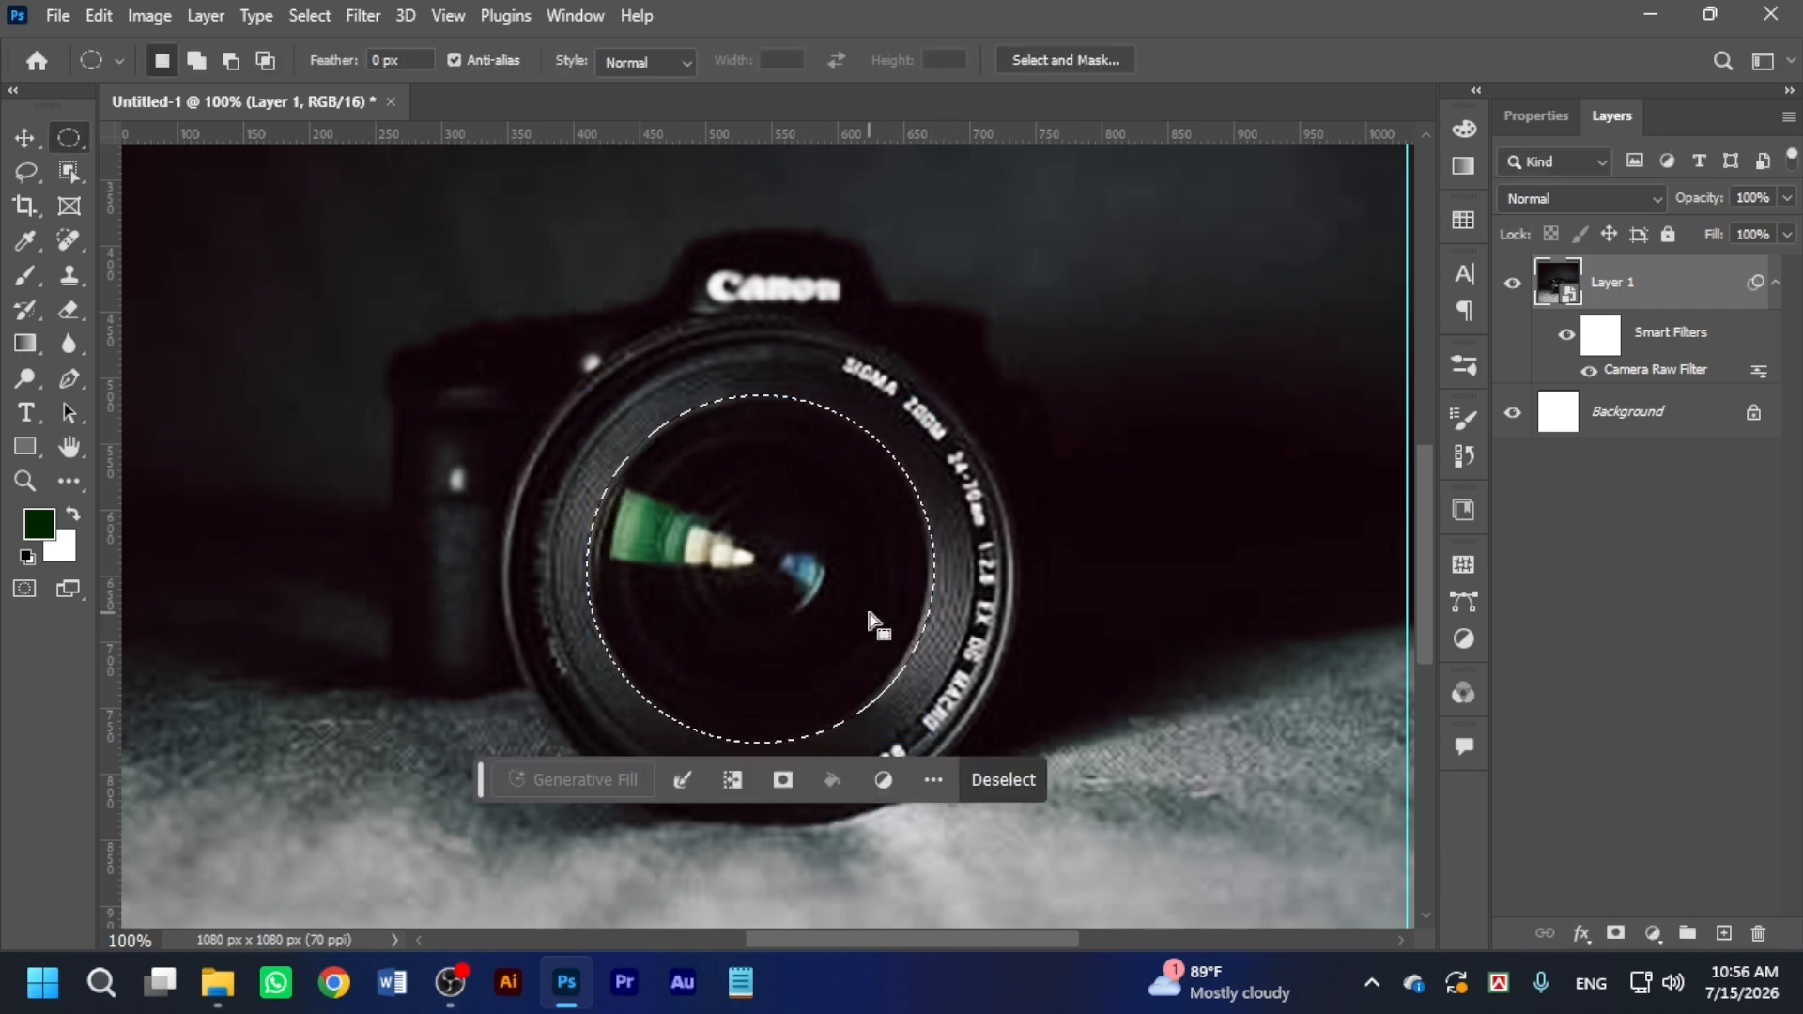
Try to delete the circular lens selection directly from the camera smart object layer.
{"action": "key", "text": "Delete"}
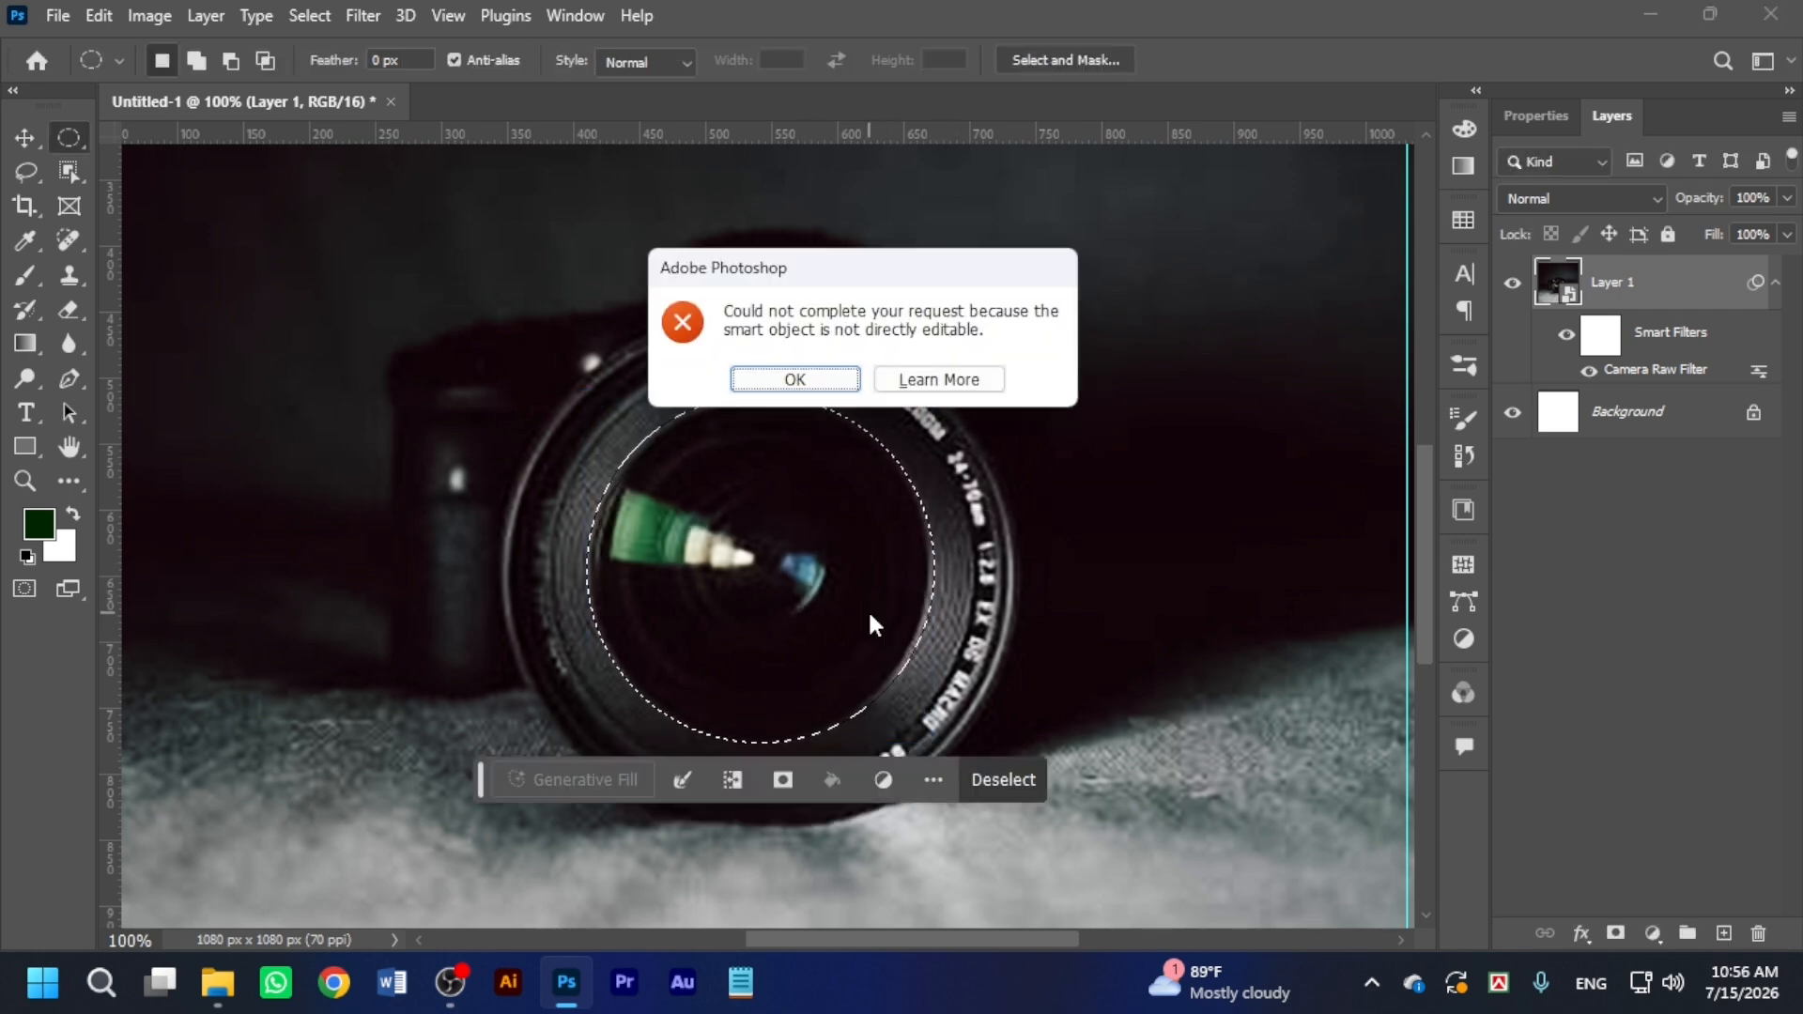
{"action": "left_click", "coordinate": [795, 379]}
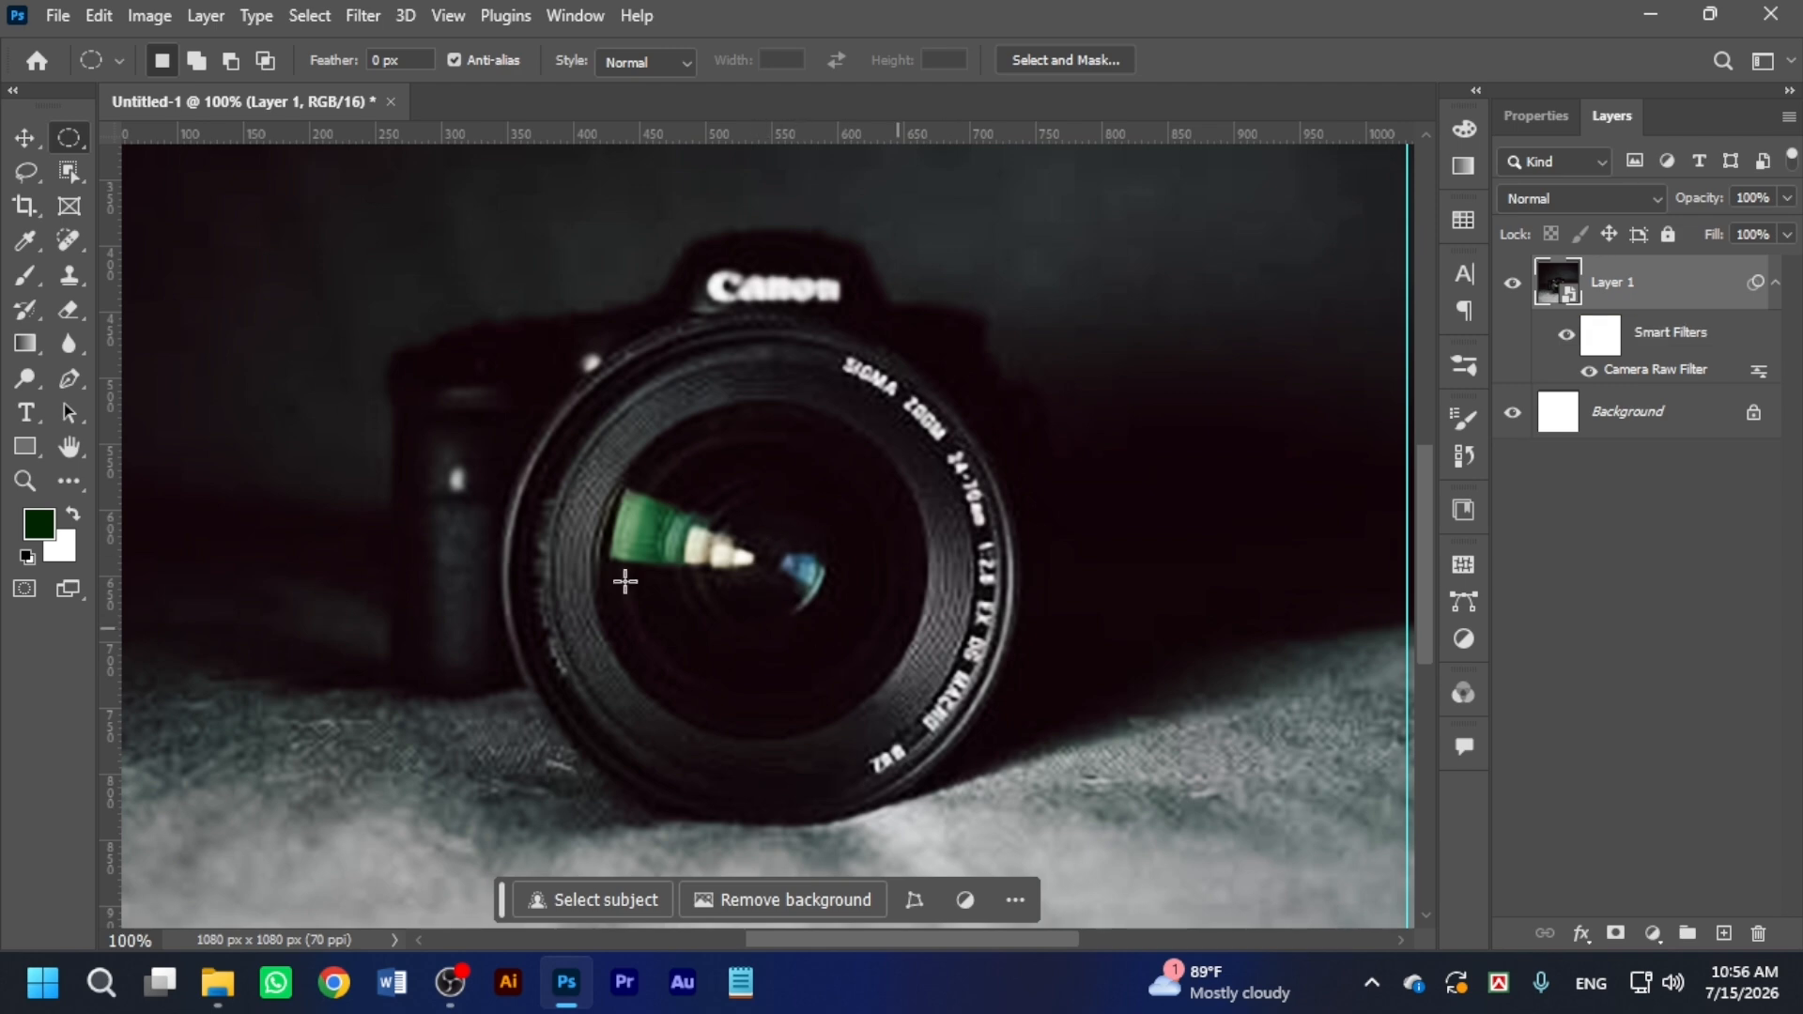
Open the camera layer's smart object contents and draw a circular marquee selection from the lens centre over the inner glass.
{"action": "double_click", "coordinate": [1571, 296]}
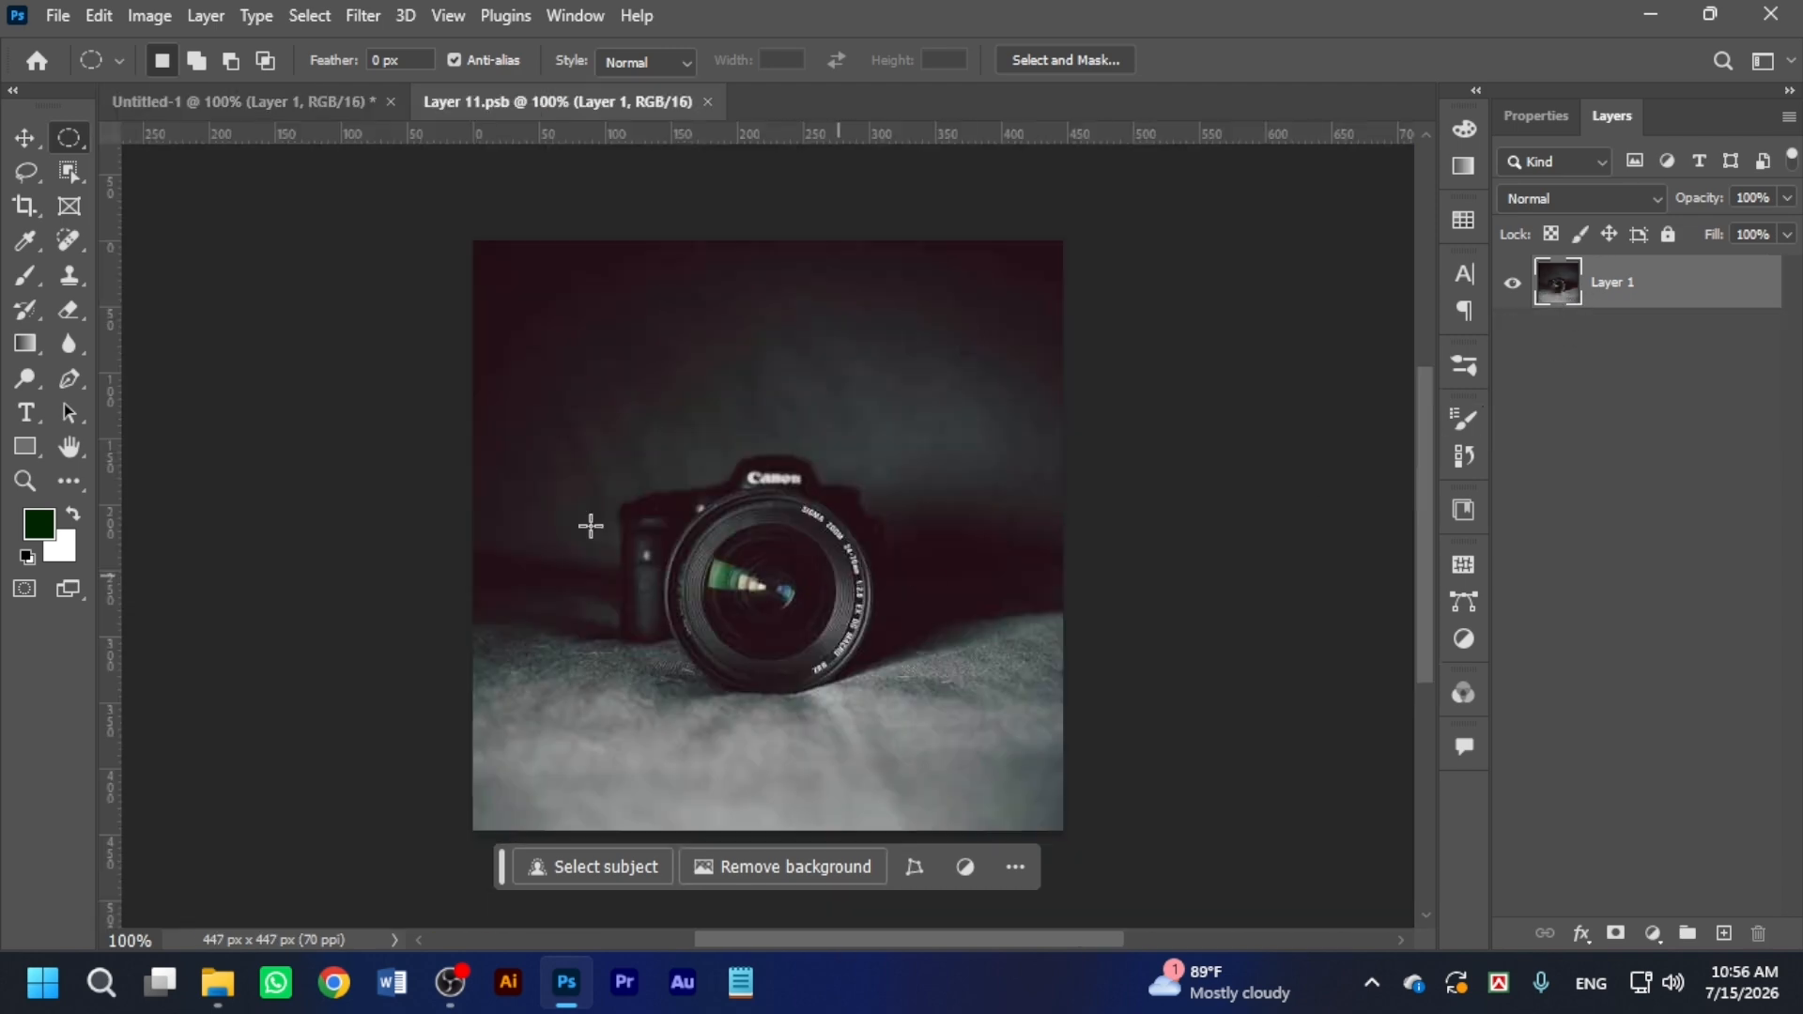
{"action": "key", "text": "ctrl+plus"}
{"action": "scroll", "coordinate": [714, 536], "scroll_direction": "down", "scroll_amount": 2}
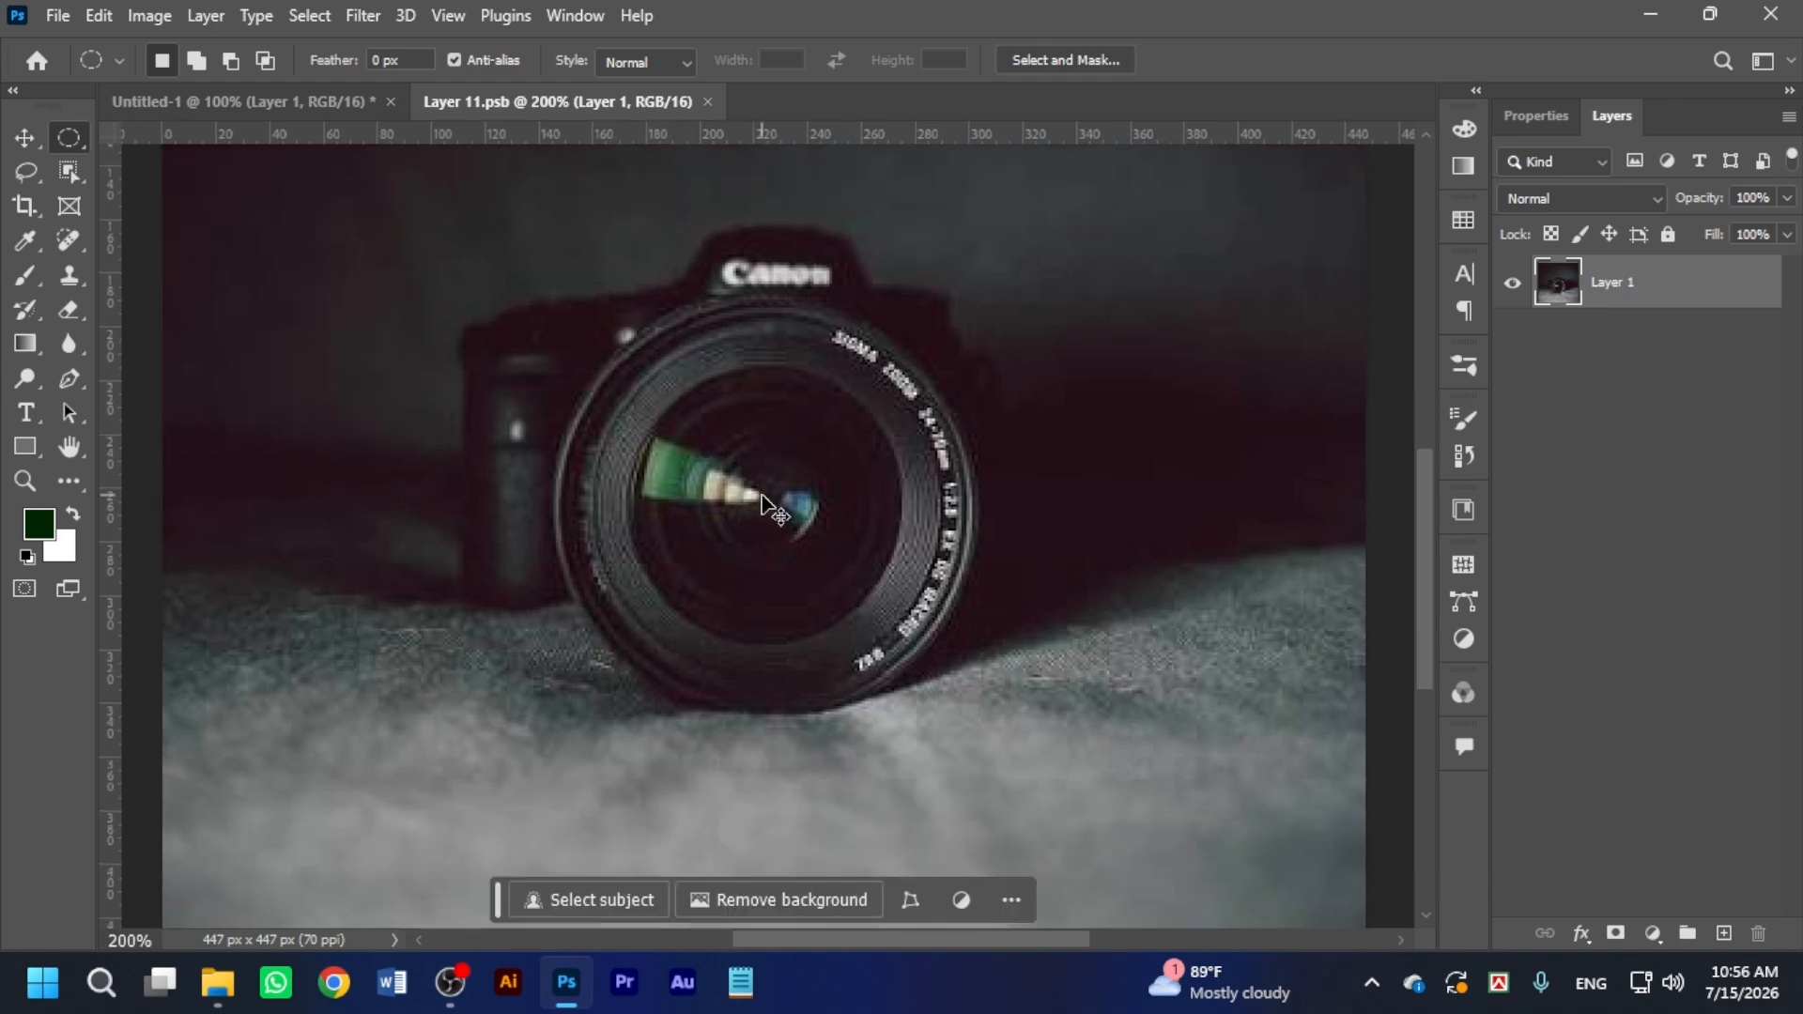
{"action": "key", "text": "ctrl+plus"}
{"action": "left_click_drag", "start_coordinate": [734, 454], "coordinate": [734, 502]}
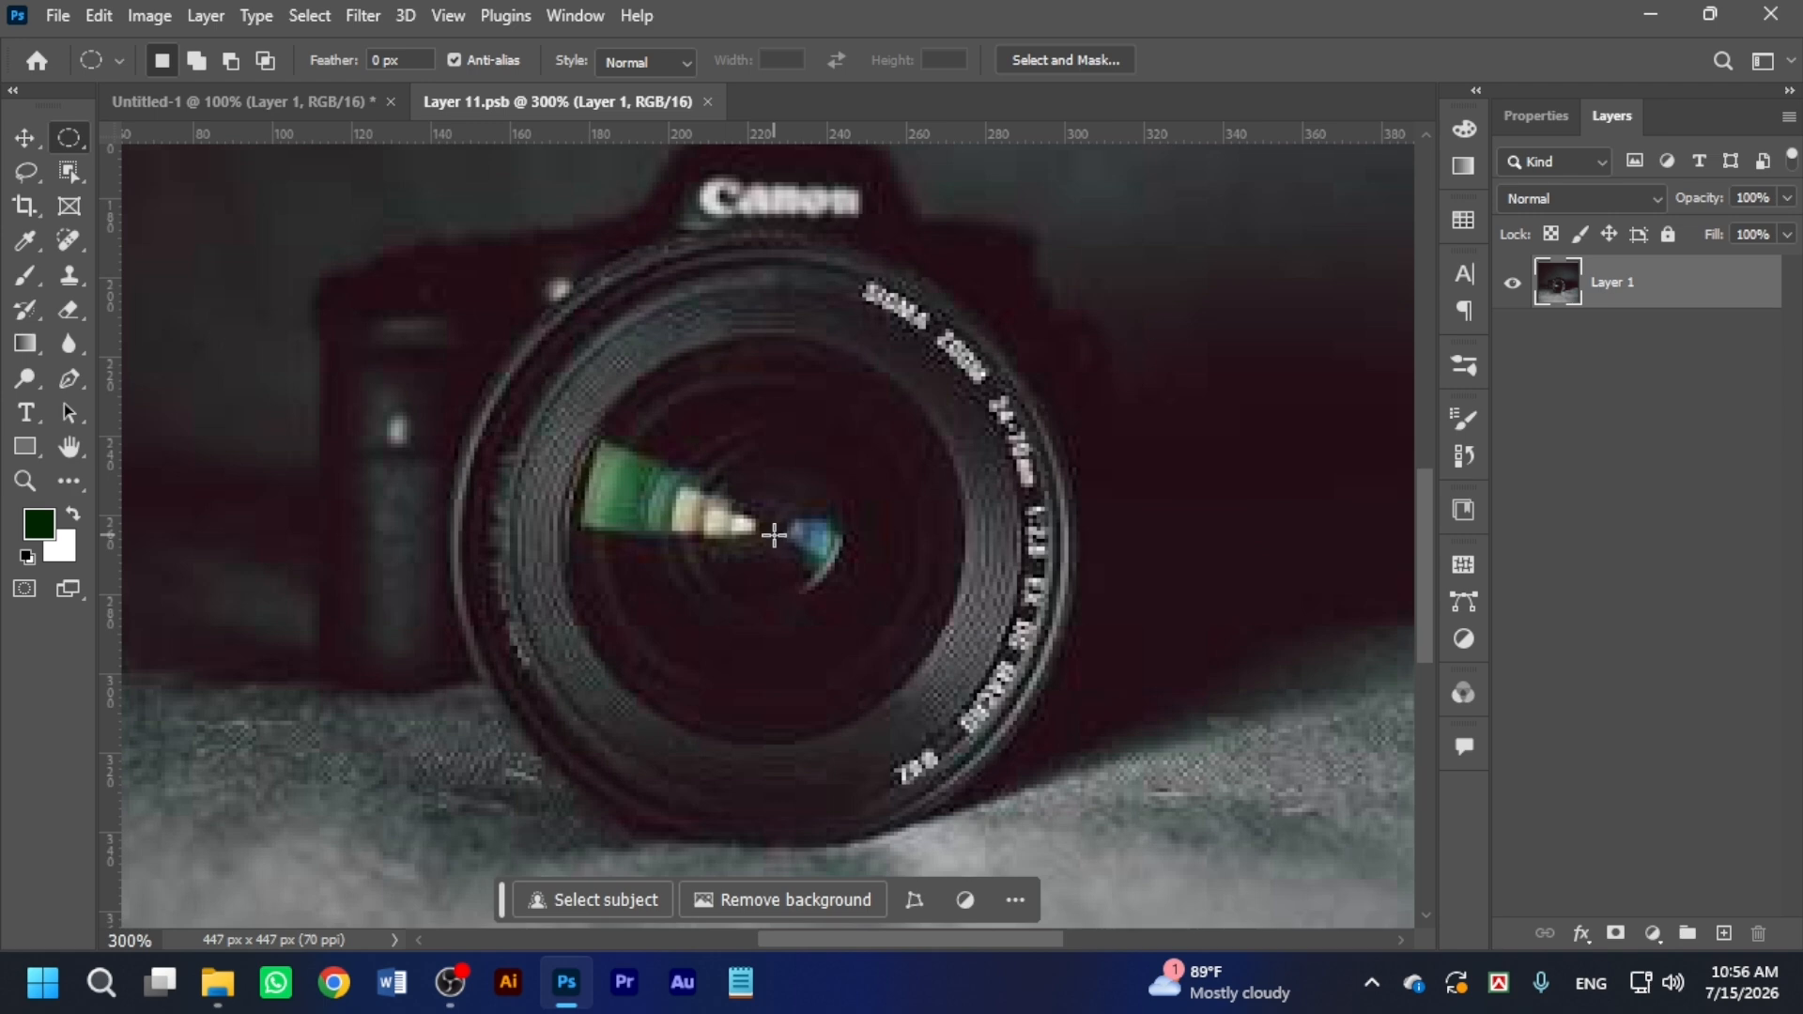
{"action": "left_click_drag", "start_coordinate": [761, 520], "coordinate": [1014, 713]}
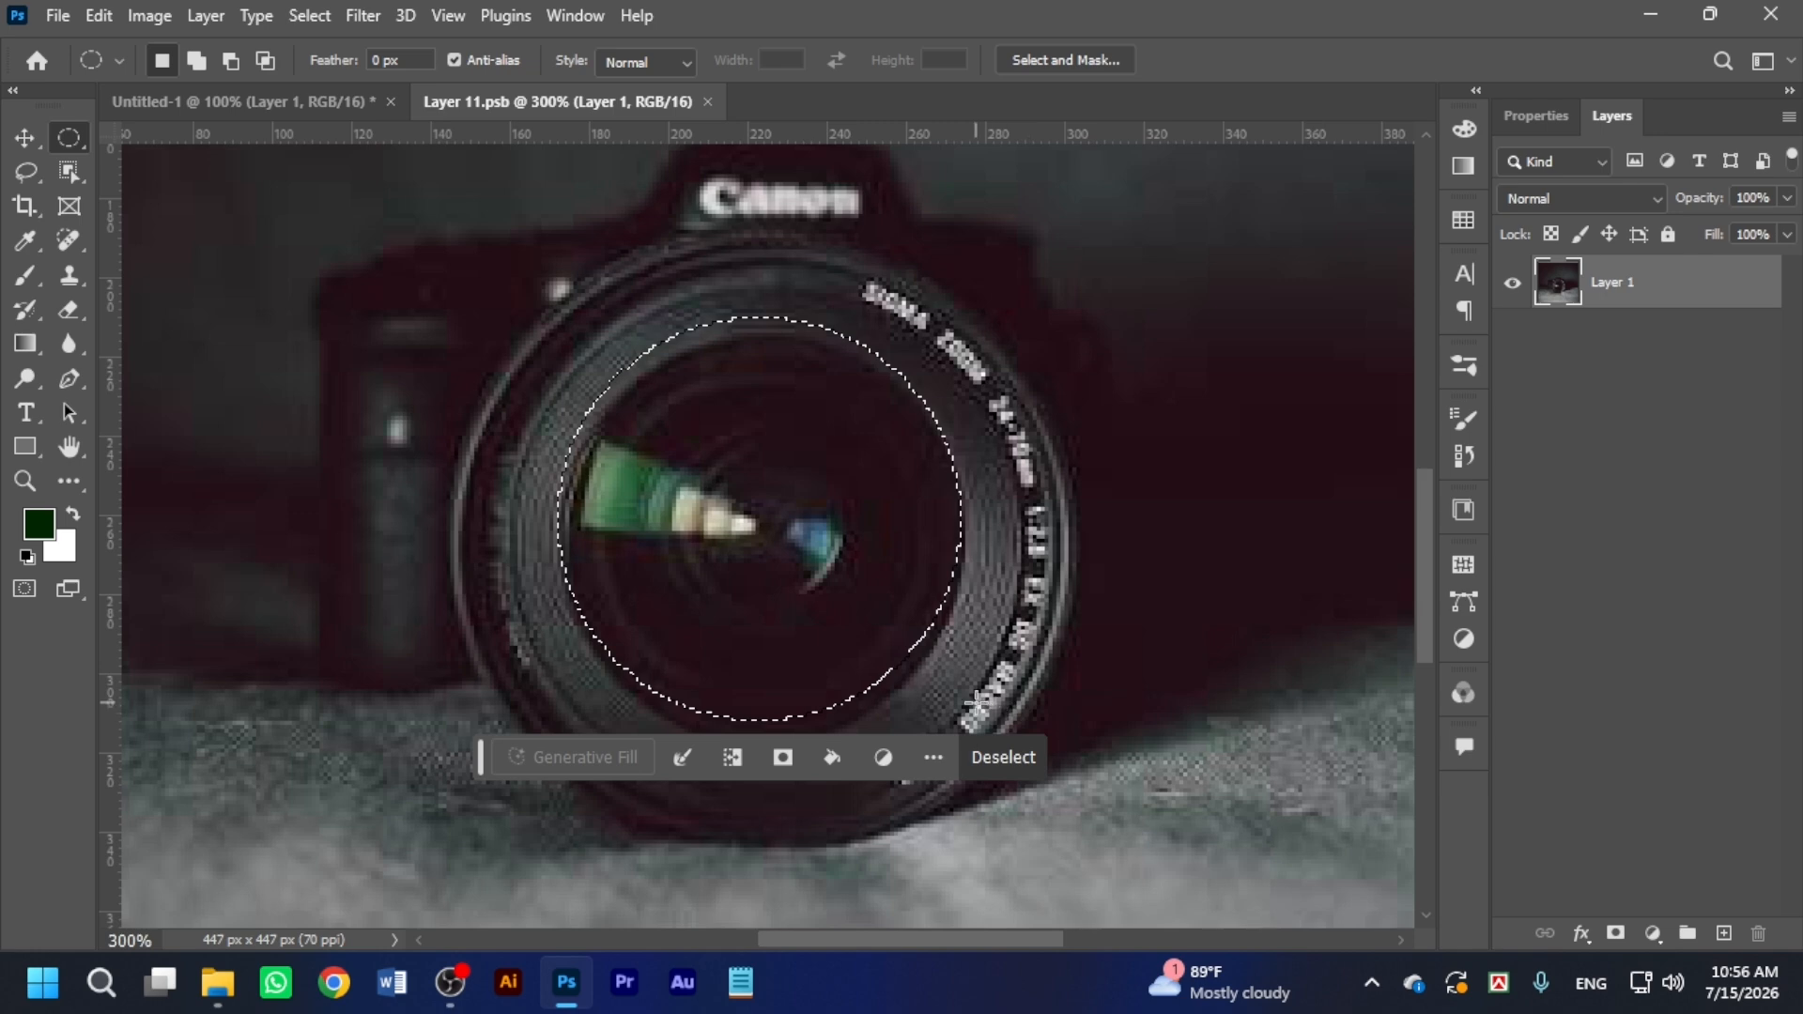
Shift the circular selection down onto the lens glass and free-transform it slightly larger about its centre.
{"action": "key", "text": "shift+Down"}
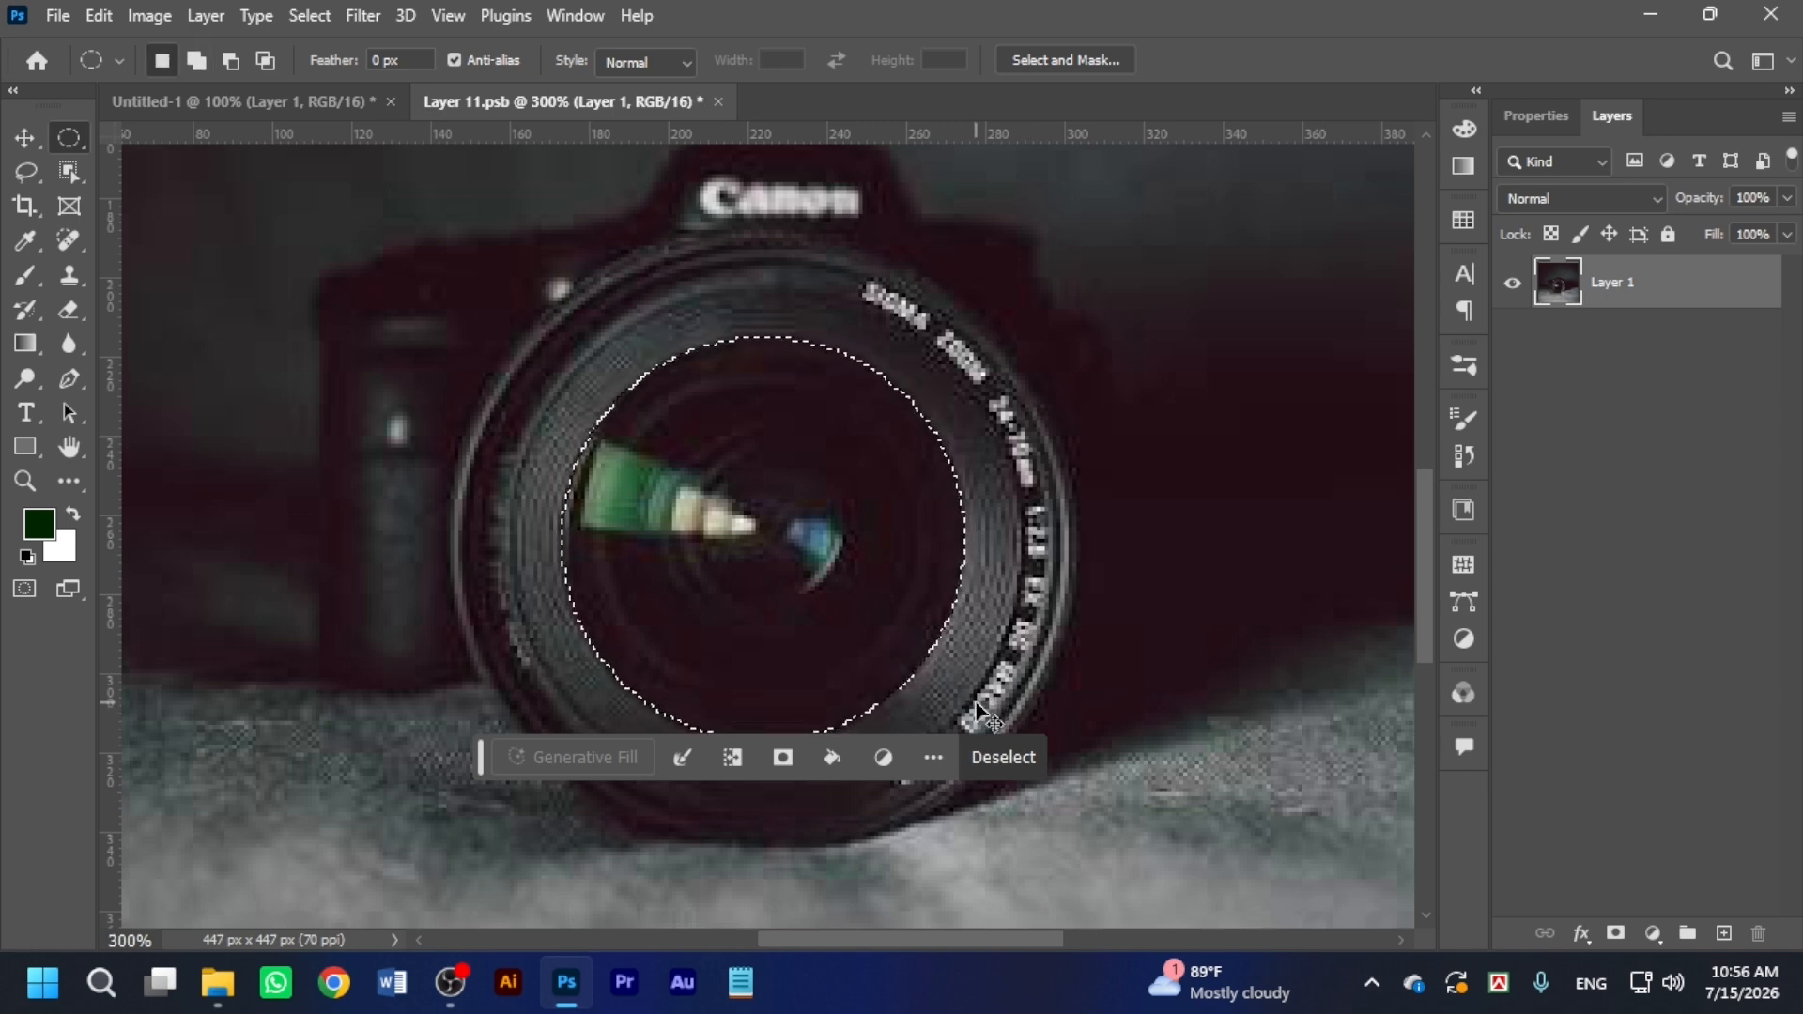
{"action": "key", "text": "ctrl+t"}
{"action": "left_click_drag", "start_coordinate": [960, 537], "coordinate": [979, 543]}
{"action": "key", "text": "Return"}
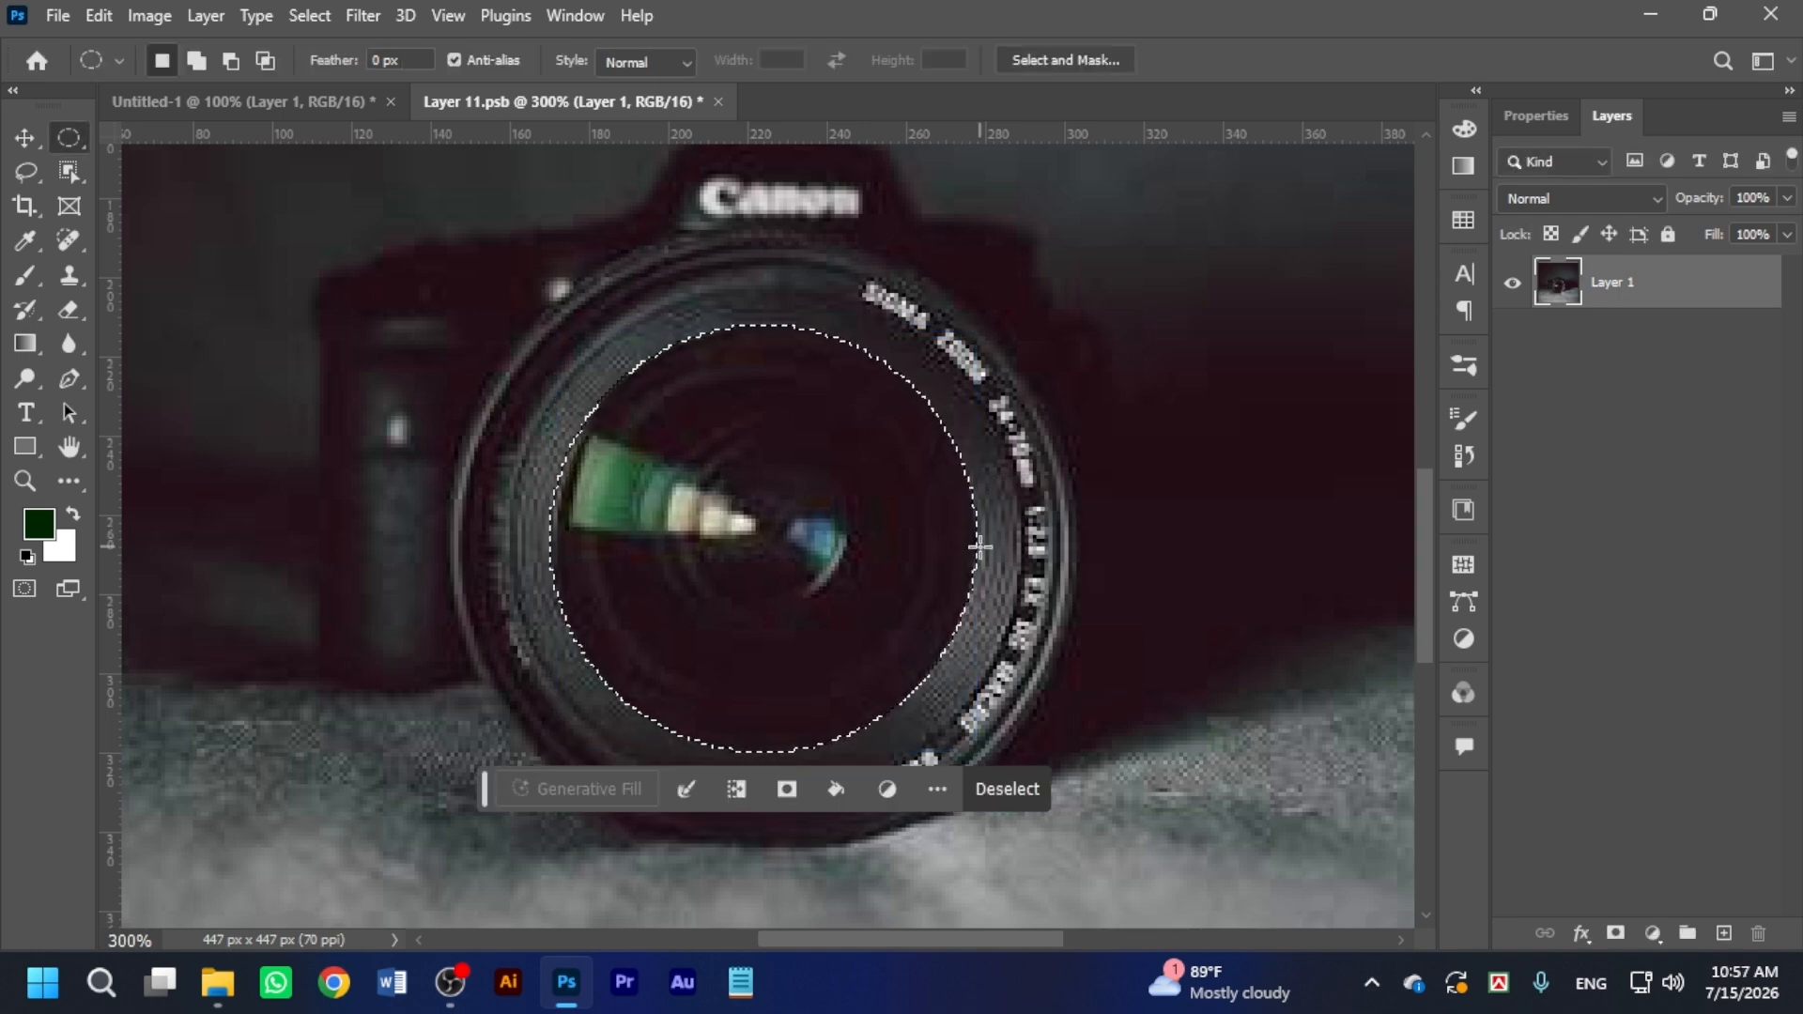
Delete the selected lens glass and clear the selection, undoing both to return to the circular selection.
{"action": "key", "text": "Delete"}
{"action": "key", "text": "ctrl+d"}
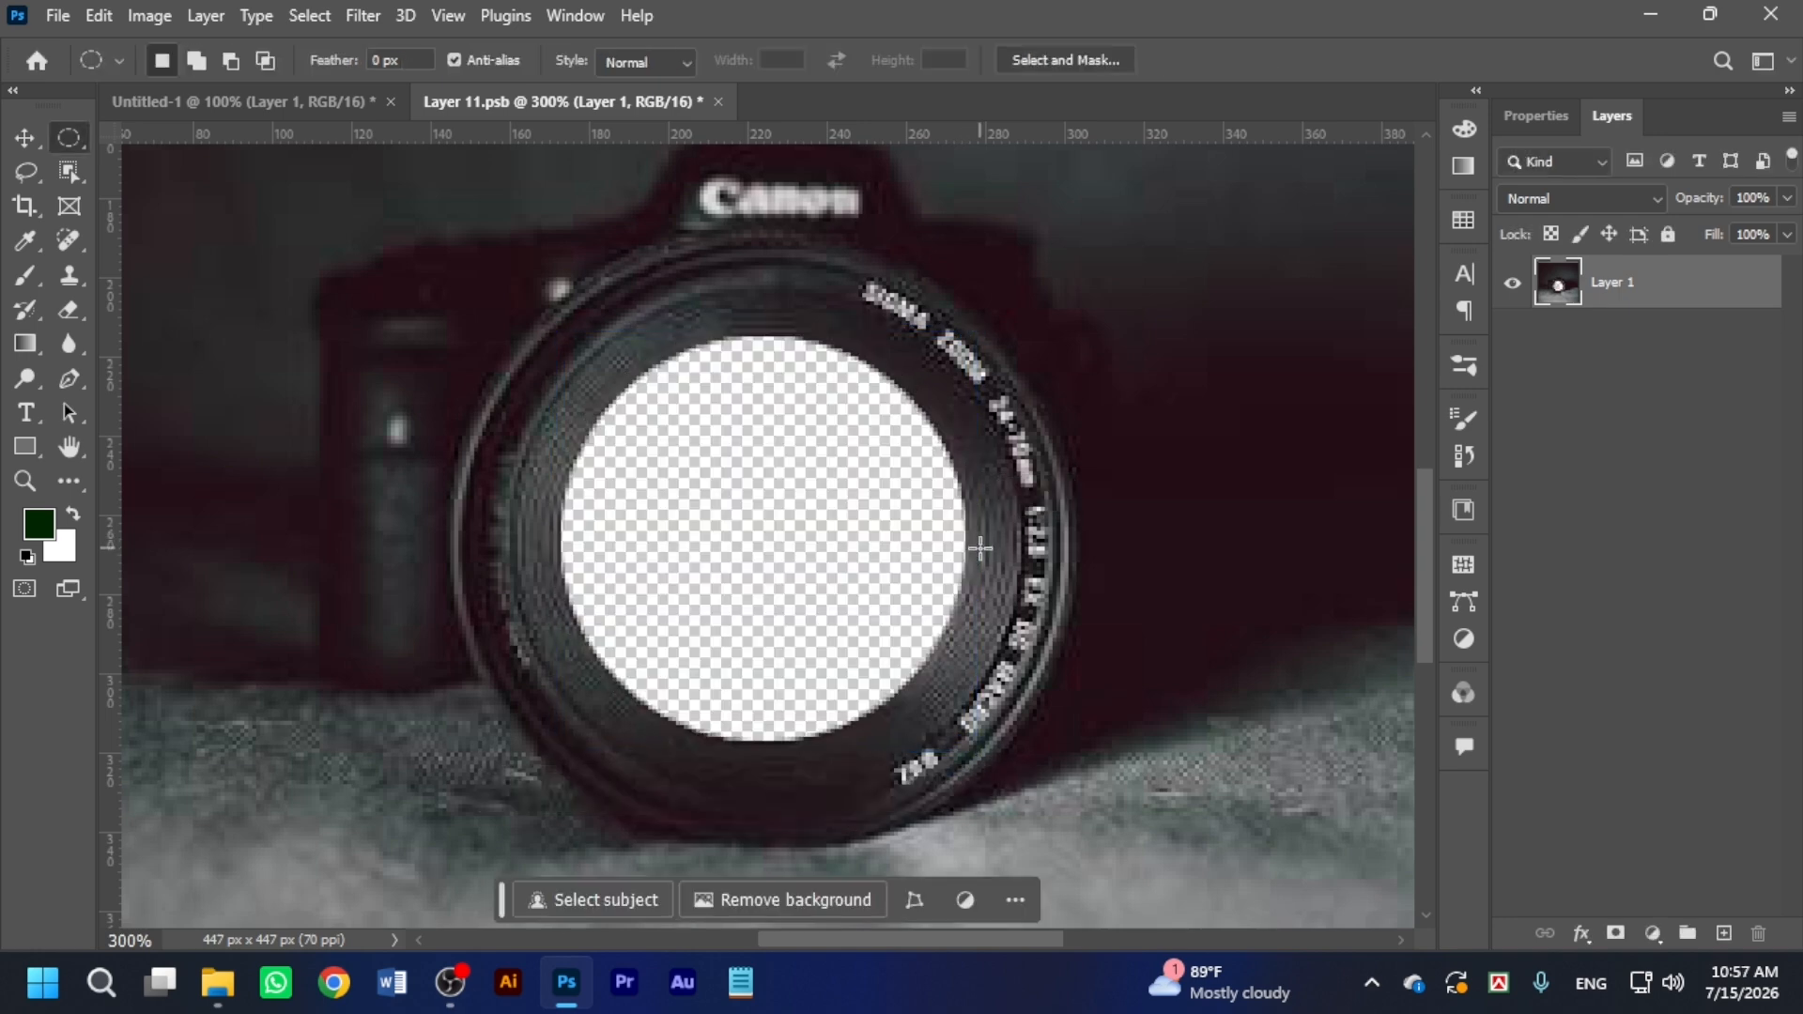
{"action": "key", "text": "ctrl+z"}
{"action": "key", "text": "ctrl+z"}
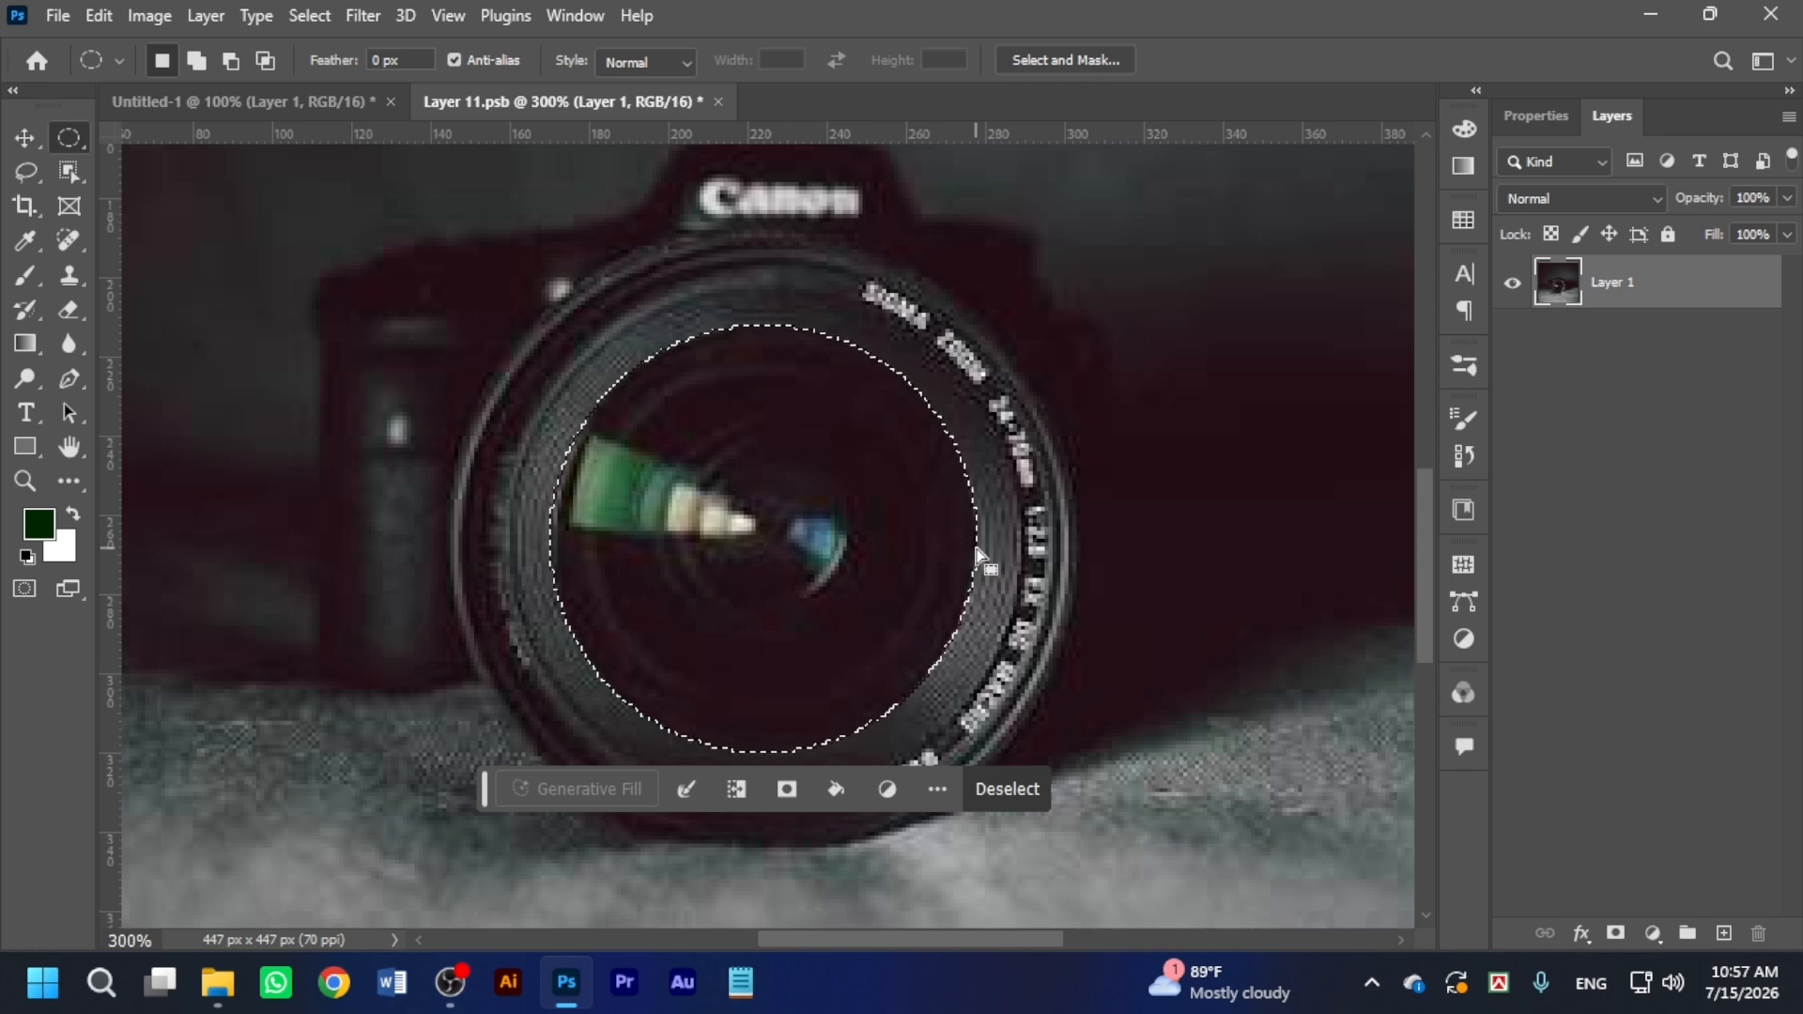
Cut the selected glass out of the lens, clear the selection, and save and close the smart object.
{"action": "key", "text": "Delete"}
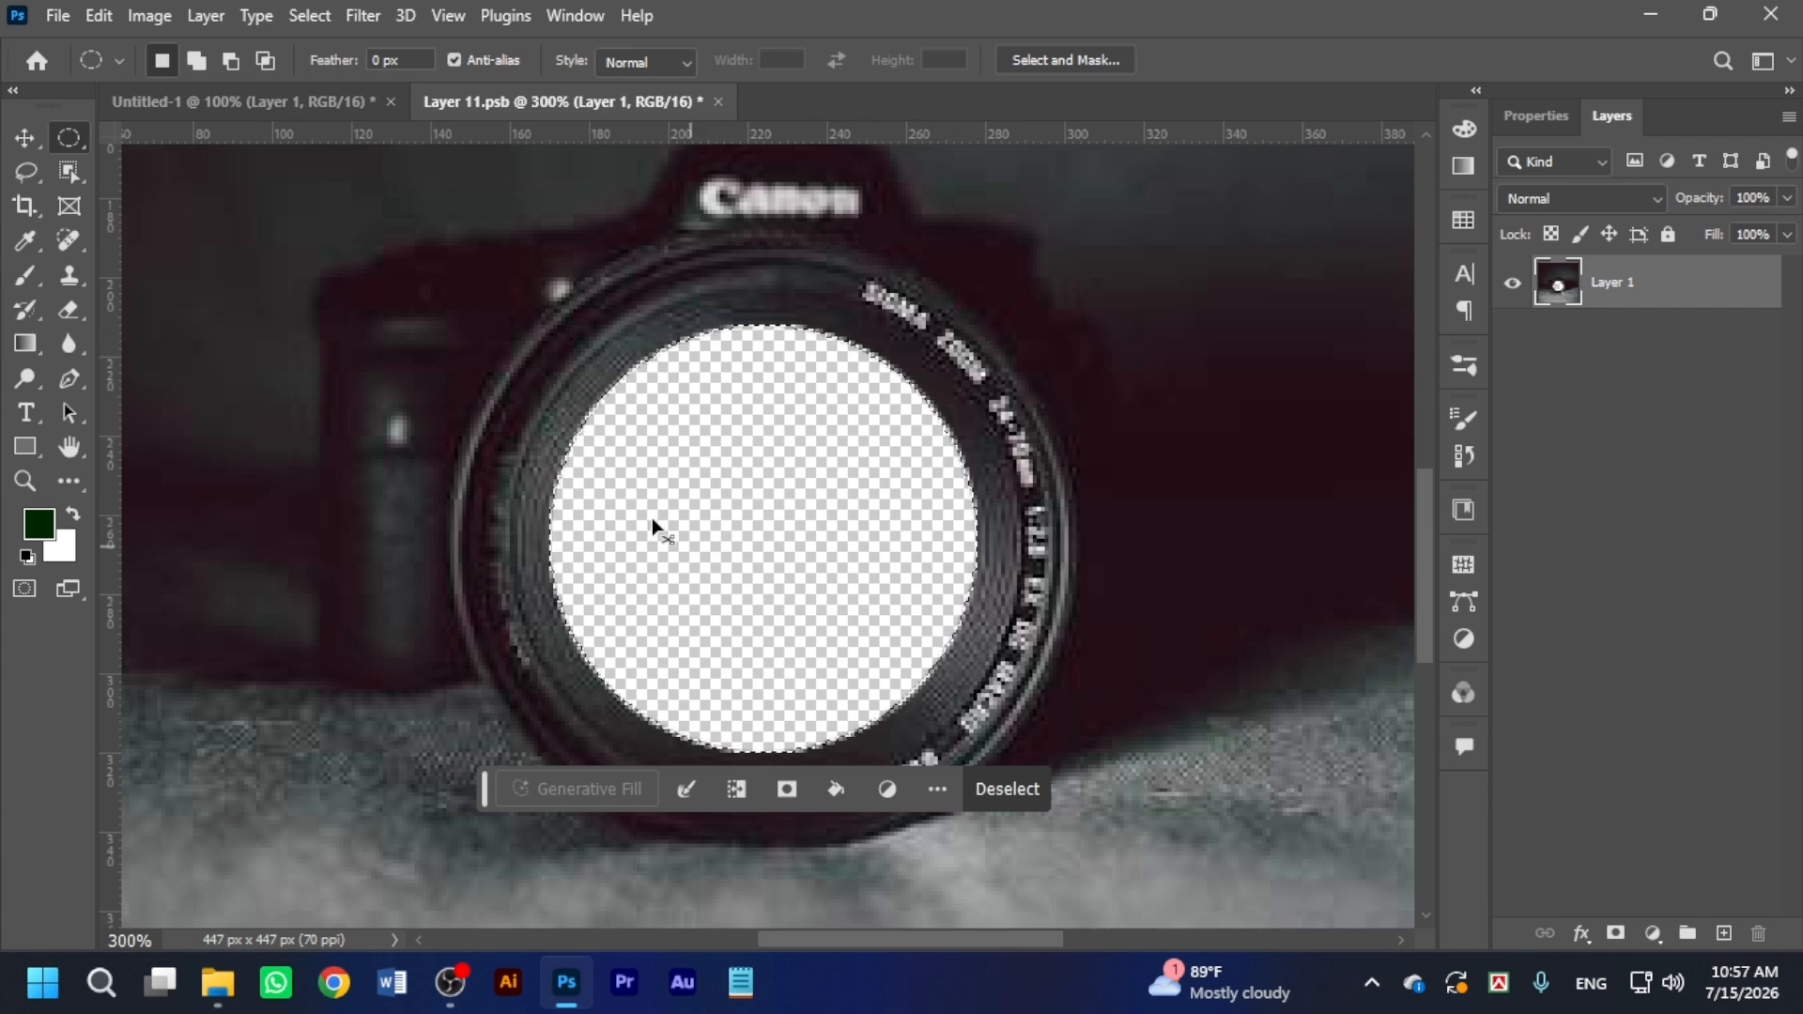
{"action": "key", "text": "ctrl+d"}
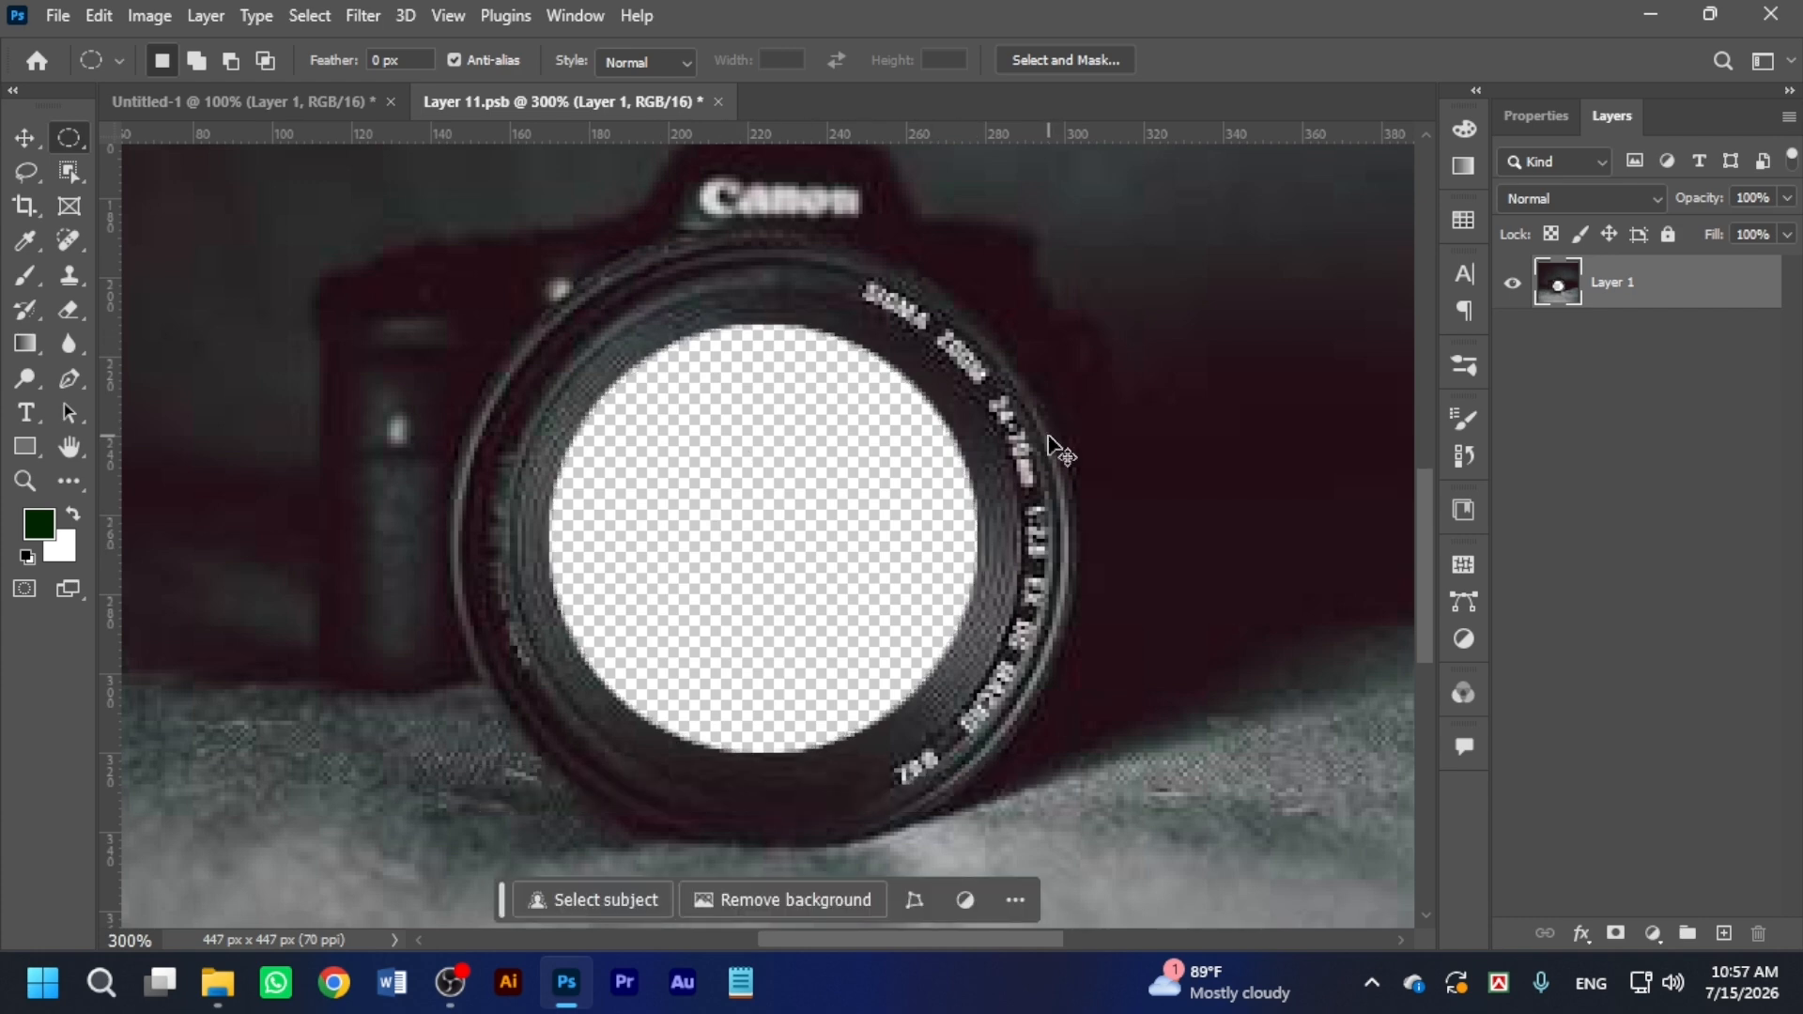
{"action": "key", "text": "ctrl+s"}
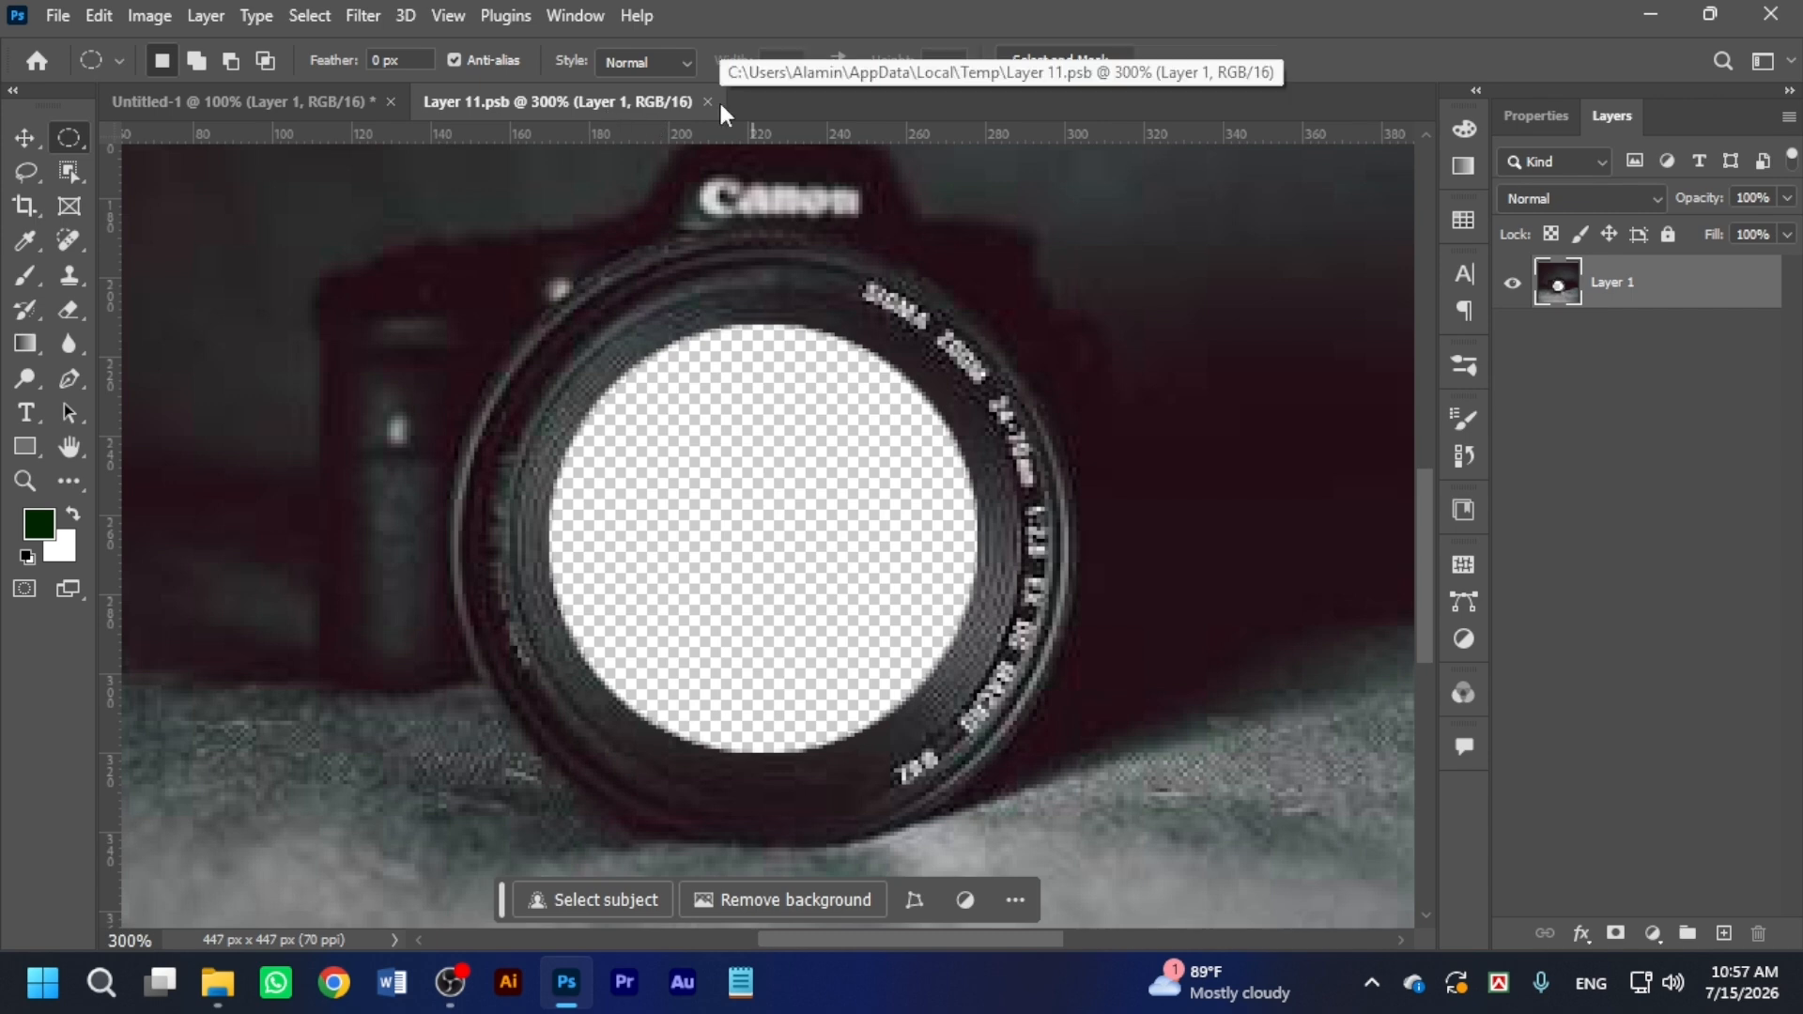
{"action": "left_click", "coordinate": [707, 101]}
{"action": "key", "text": "ctrl+minus"}
{"action": "key", "text": "ctrl+minus"}
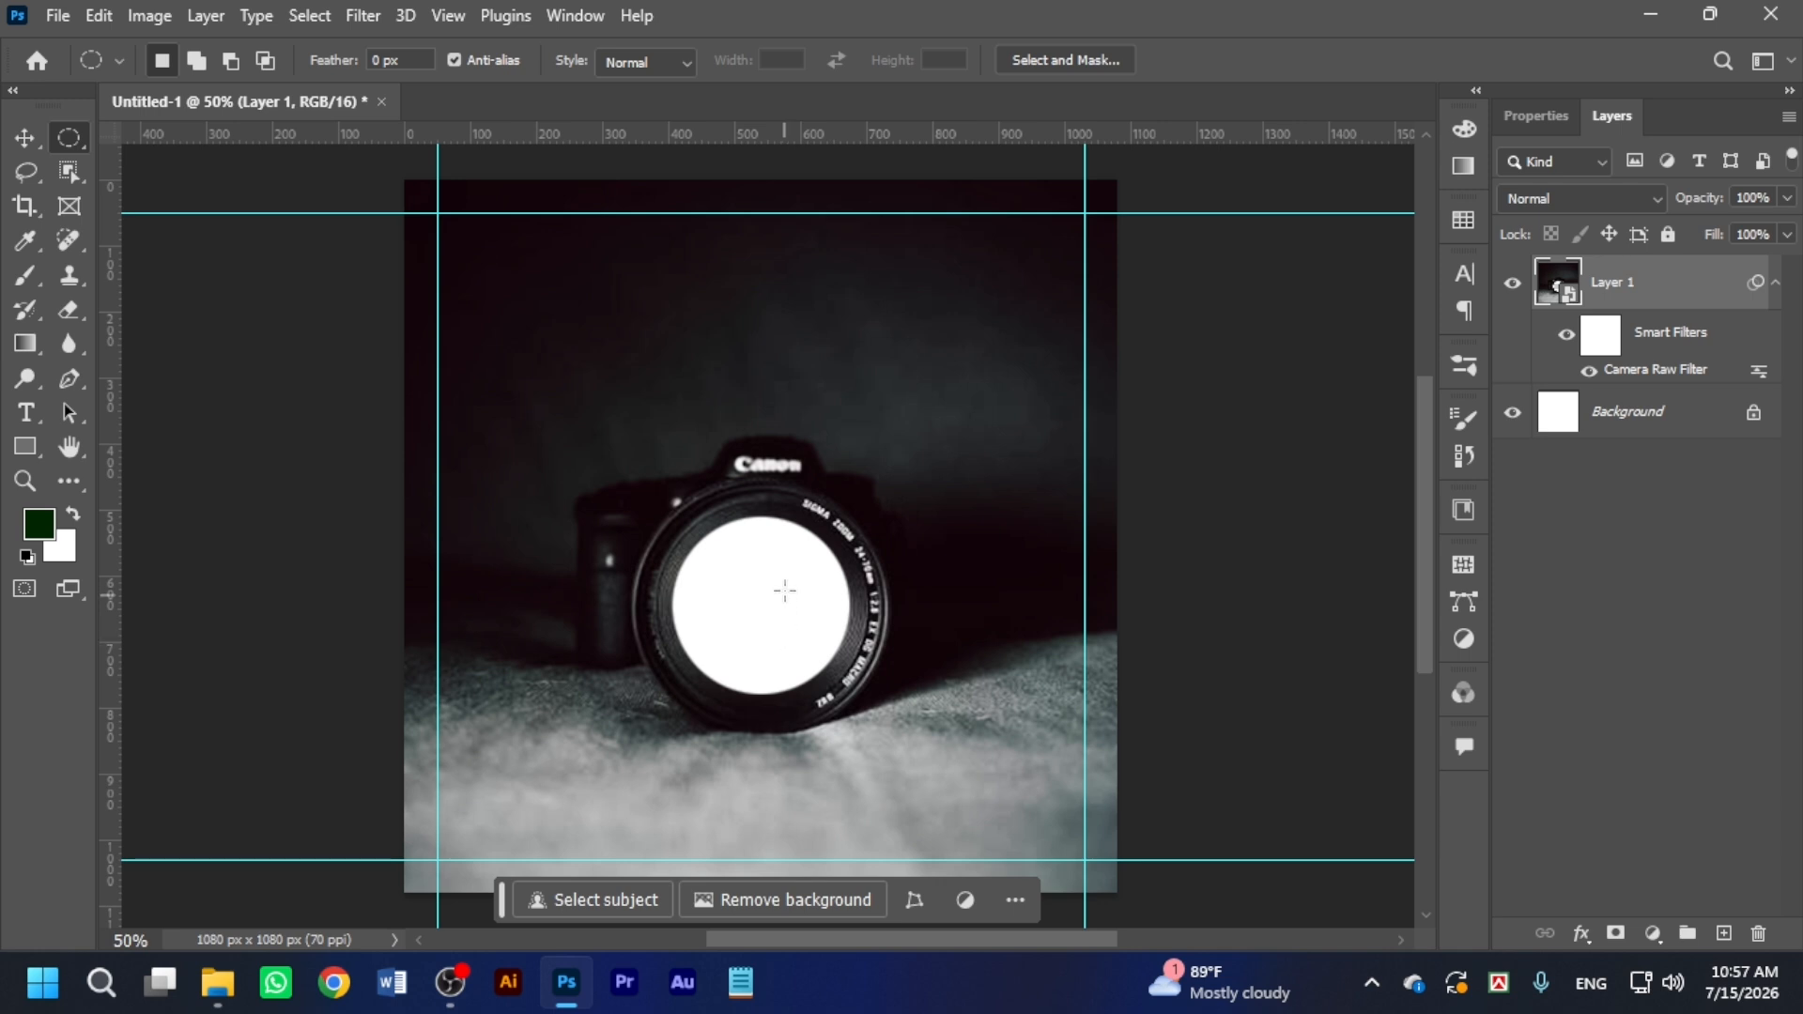
{"action": "left_click_drag", "start_coordinate": [785, 609], "coordinate": [785, 507]}
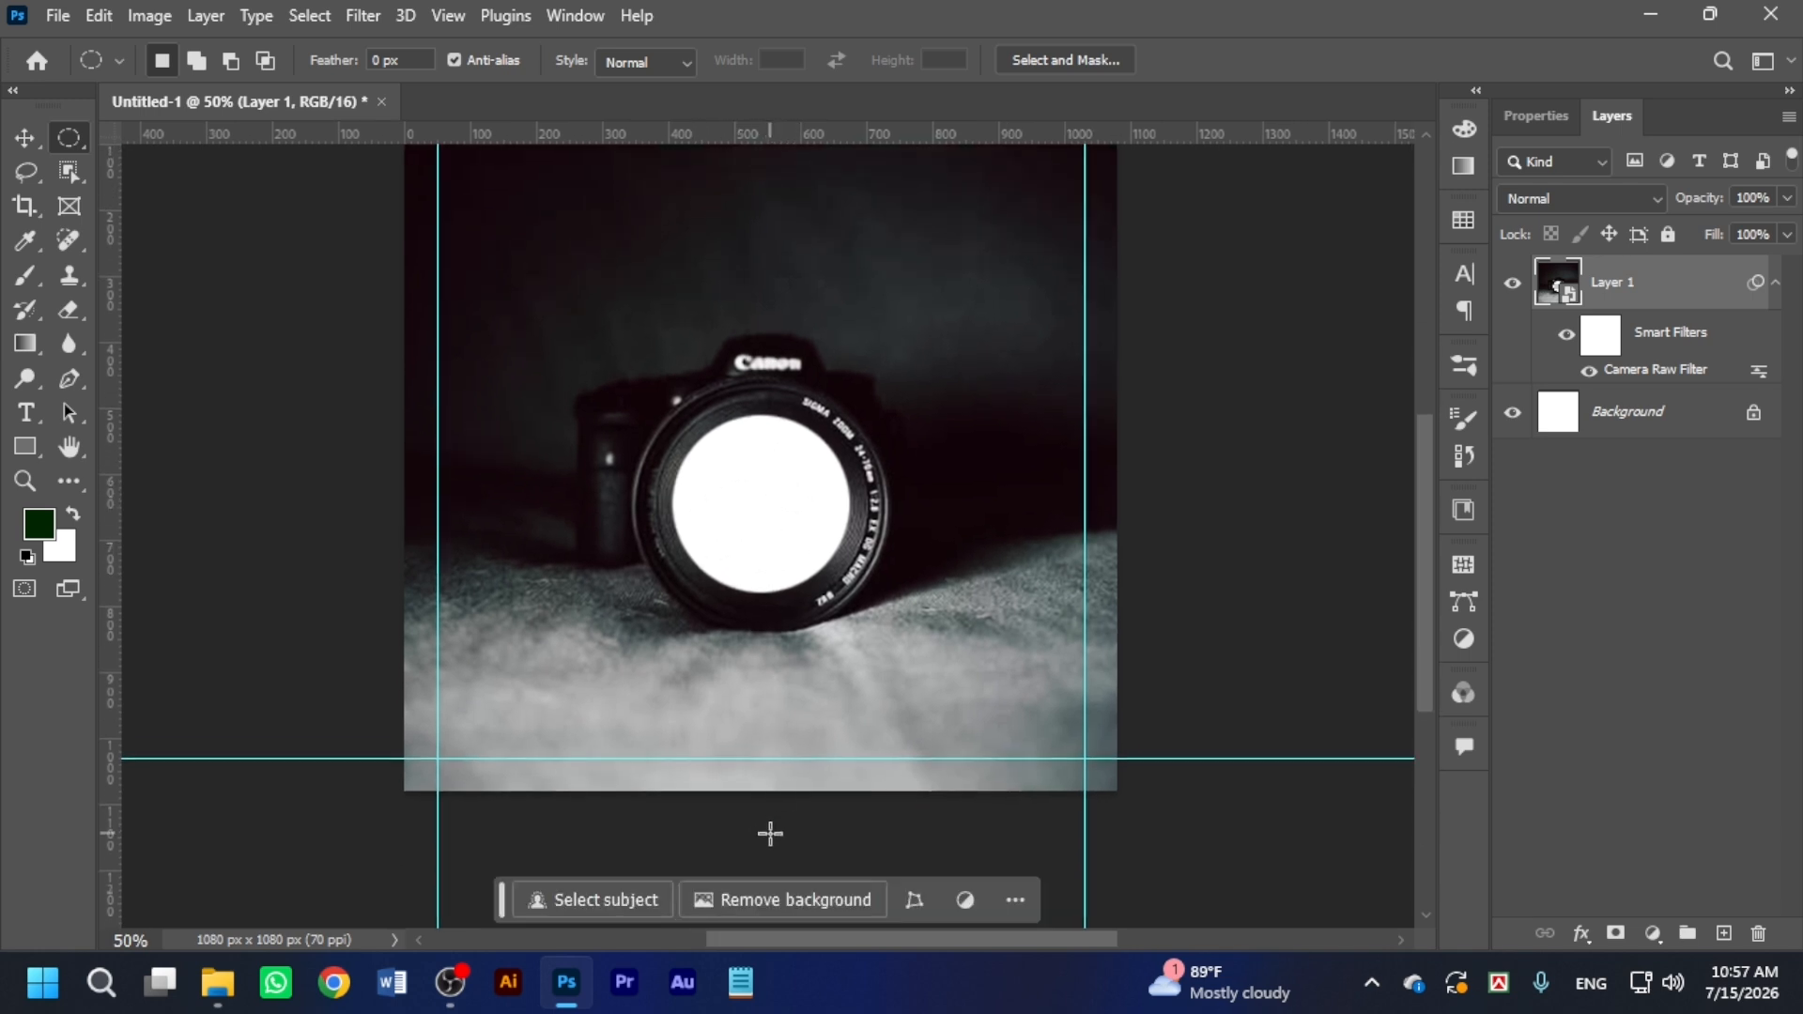
{"action": "left_click_drag", "start_coordinate": [890, 484], "coordinate": [890, 581]}
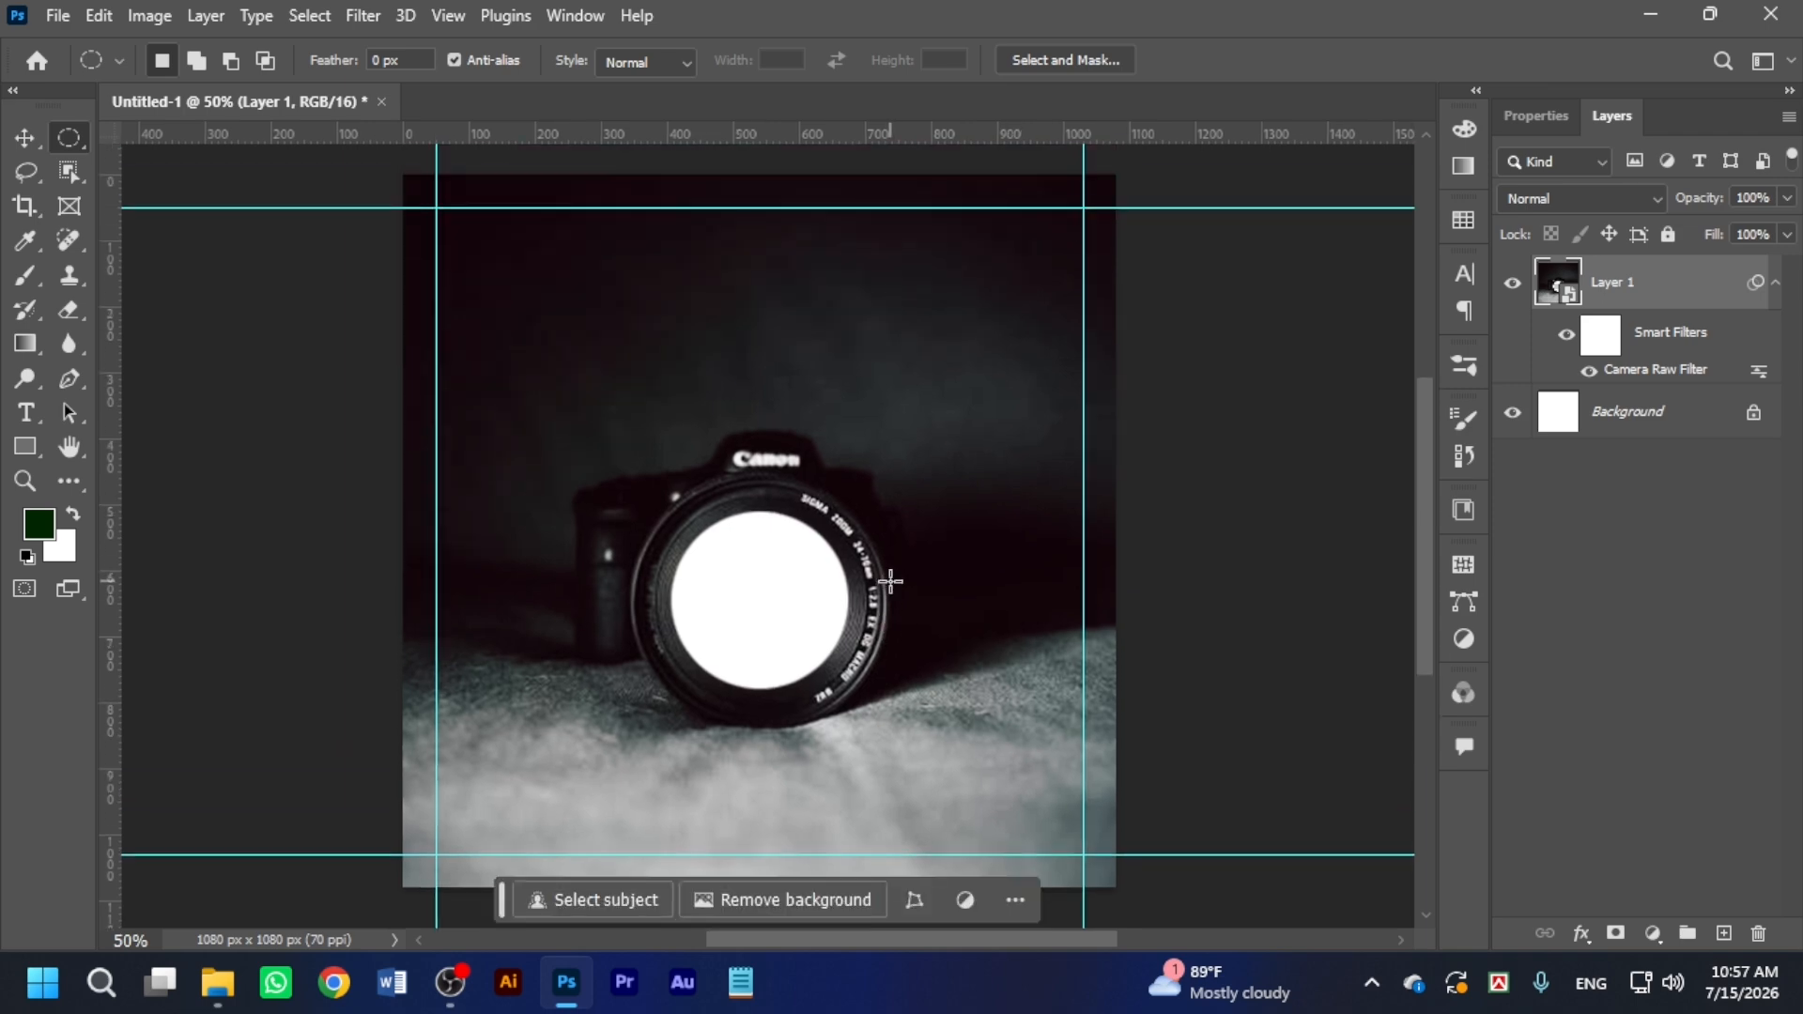
{"action": "left_click", "coordinate": [56, 16]}
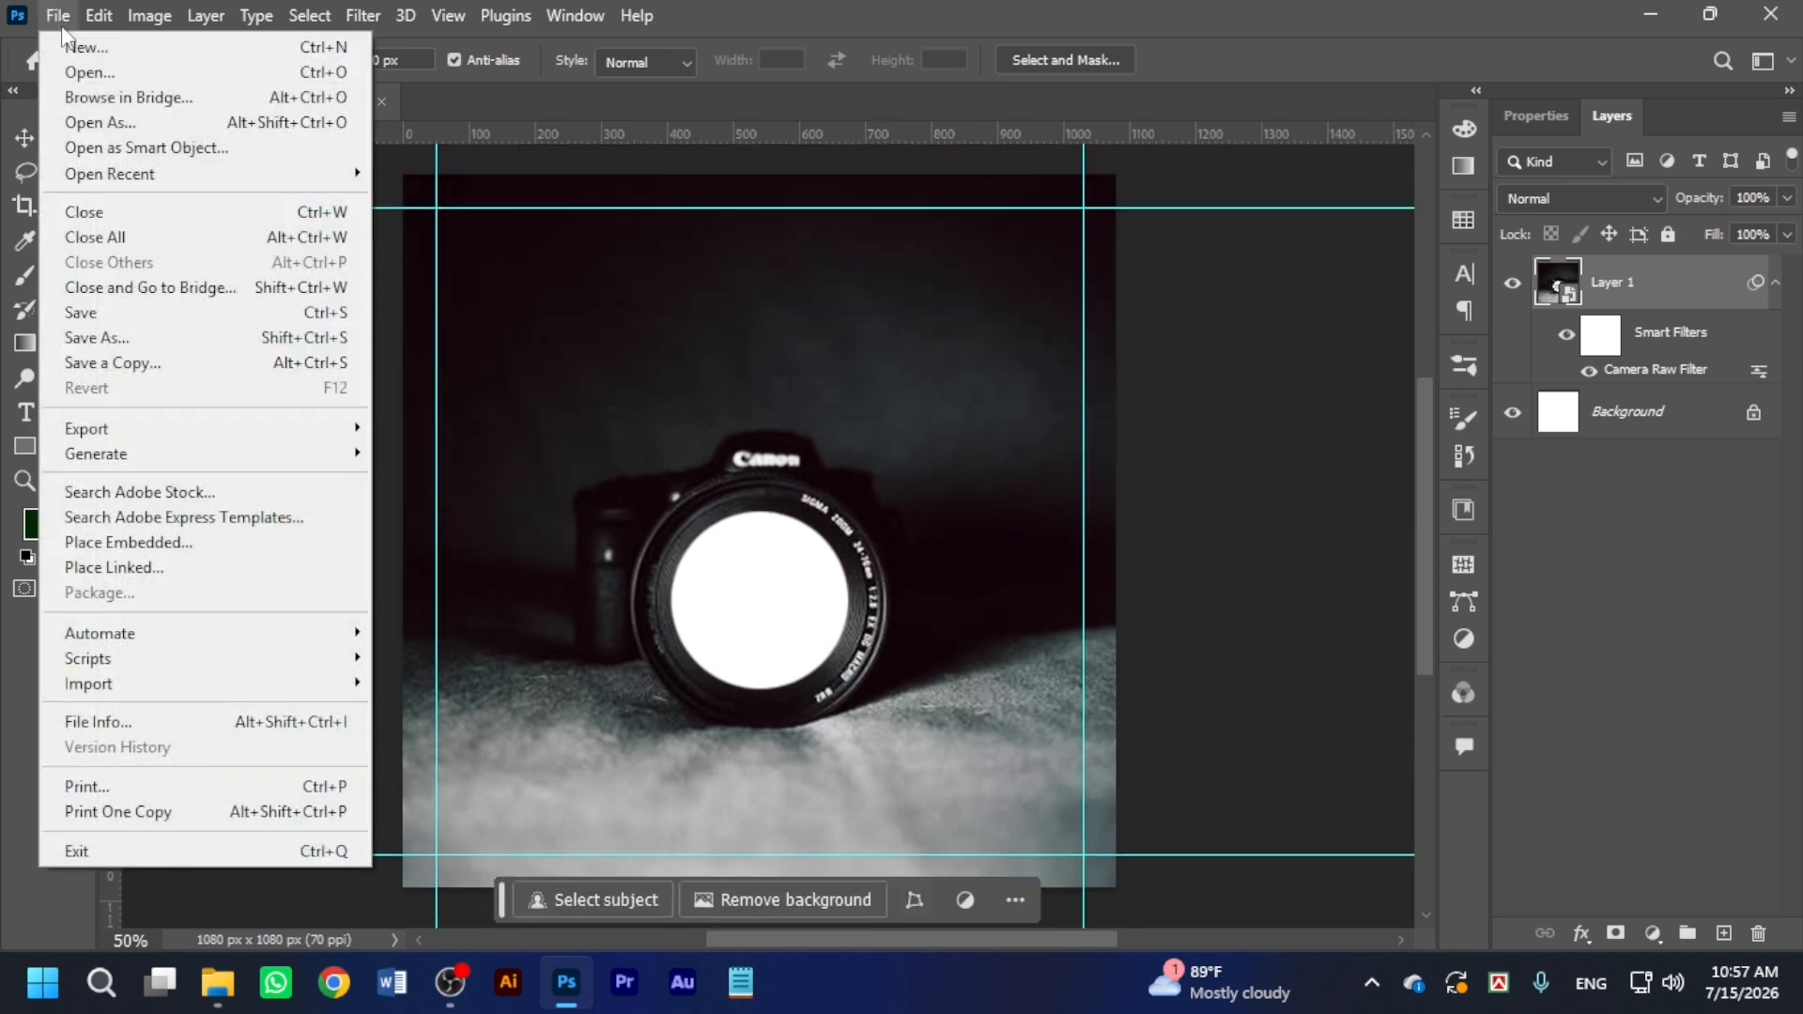
{"action": "left_click", "coordinate": [85, 71]}
{"action": "left_click", "coordinate": [943, 273]}
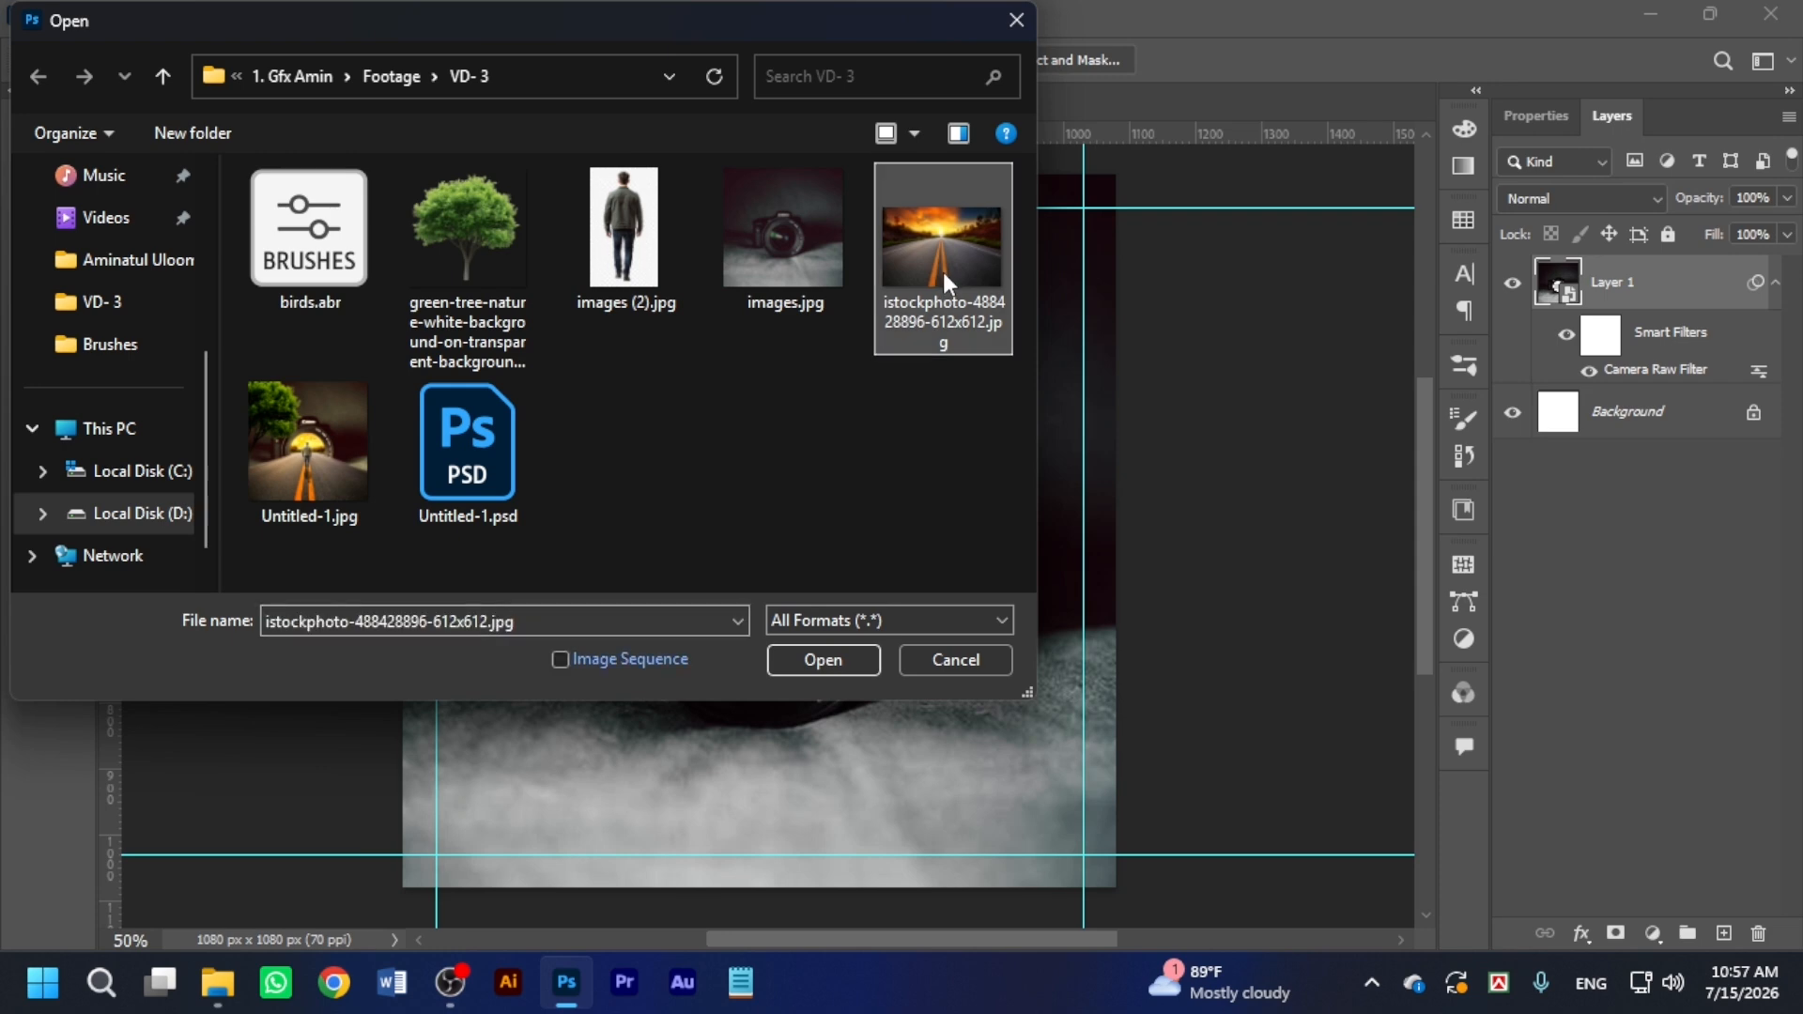
{"action": "left_click", "coordinate": [823, 660]}
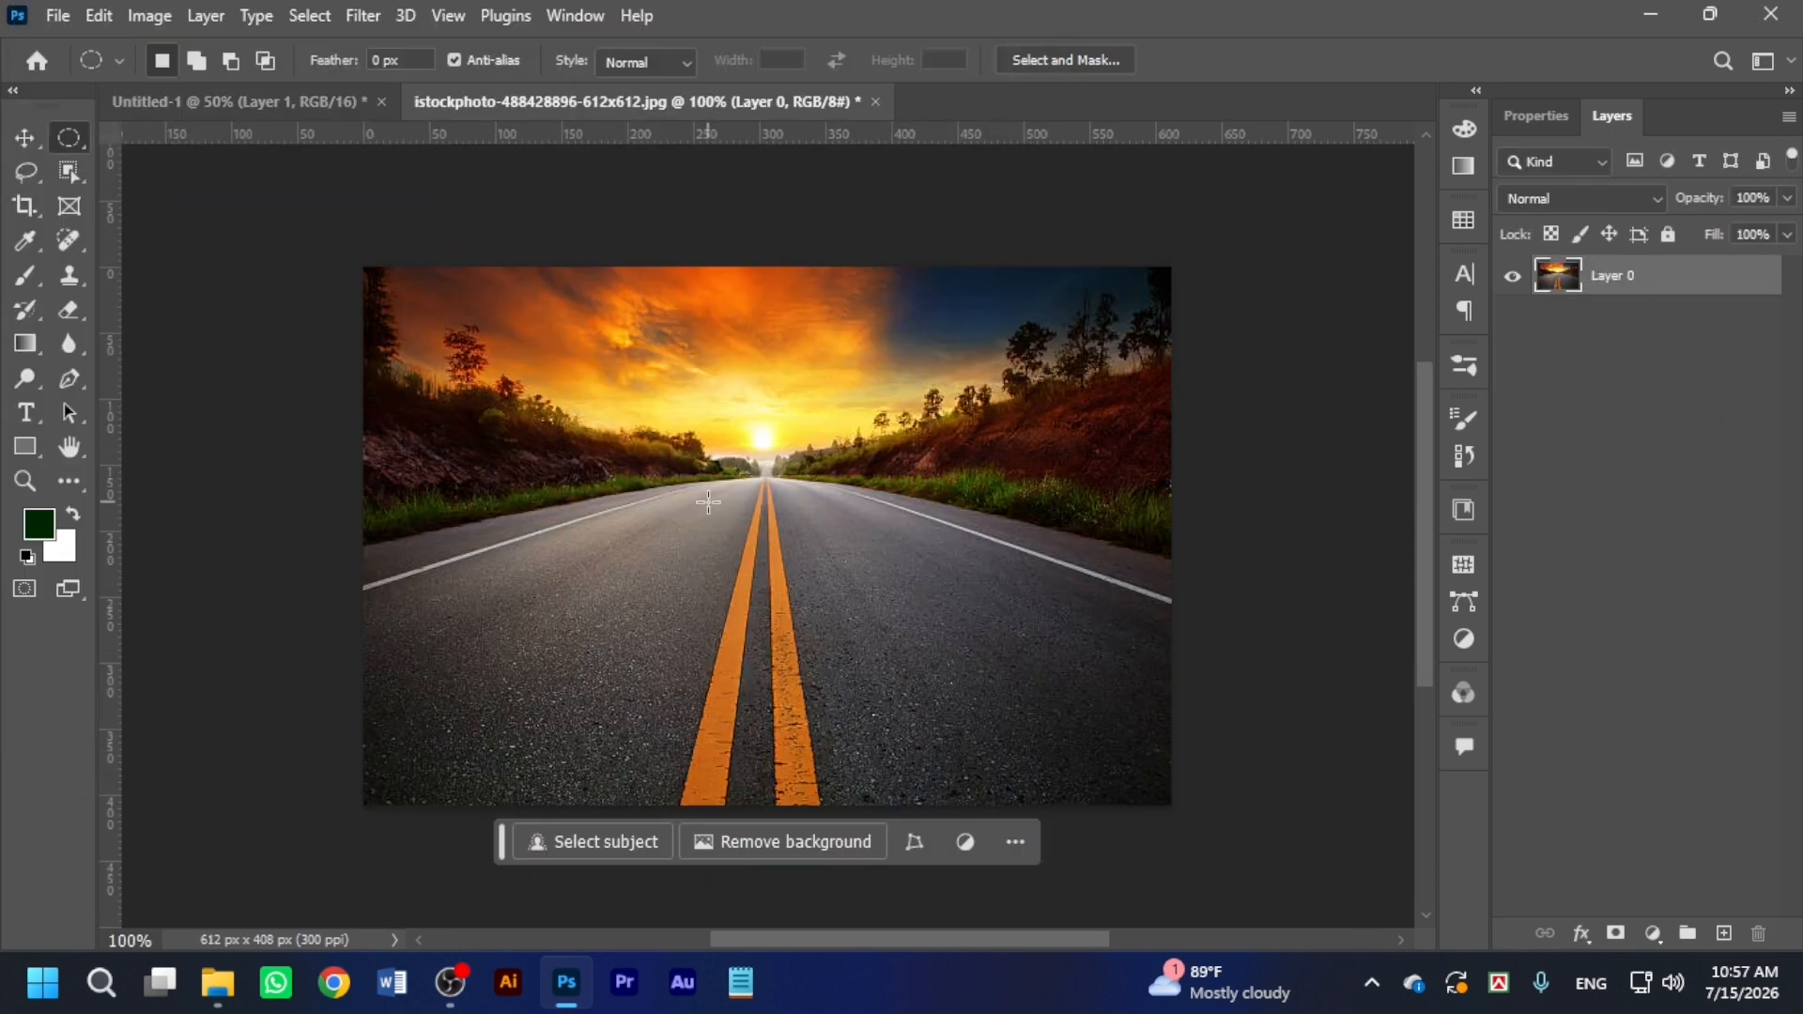
Move the sunset road photo into the Untitled-1 composition as a new layer and close its source document.
{"action": "key", "text": "v"}
{"action": "left_click_drag", "start_coordinate": [685, 536], "coordinate": [875, 695]}
{"action": "left_click", "coordinate": [821, 105]}
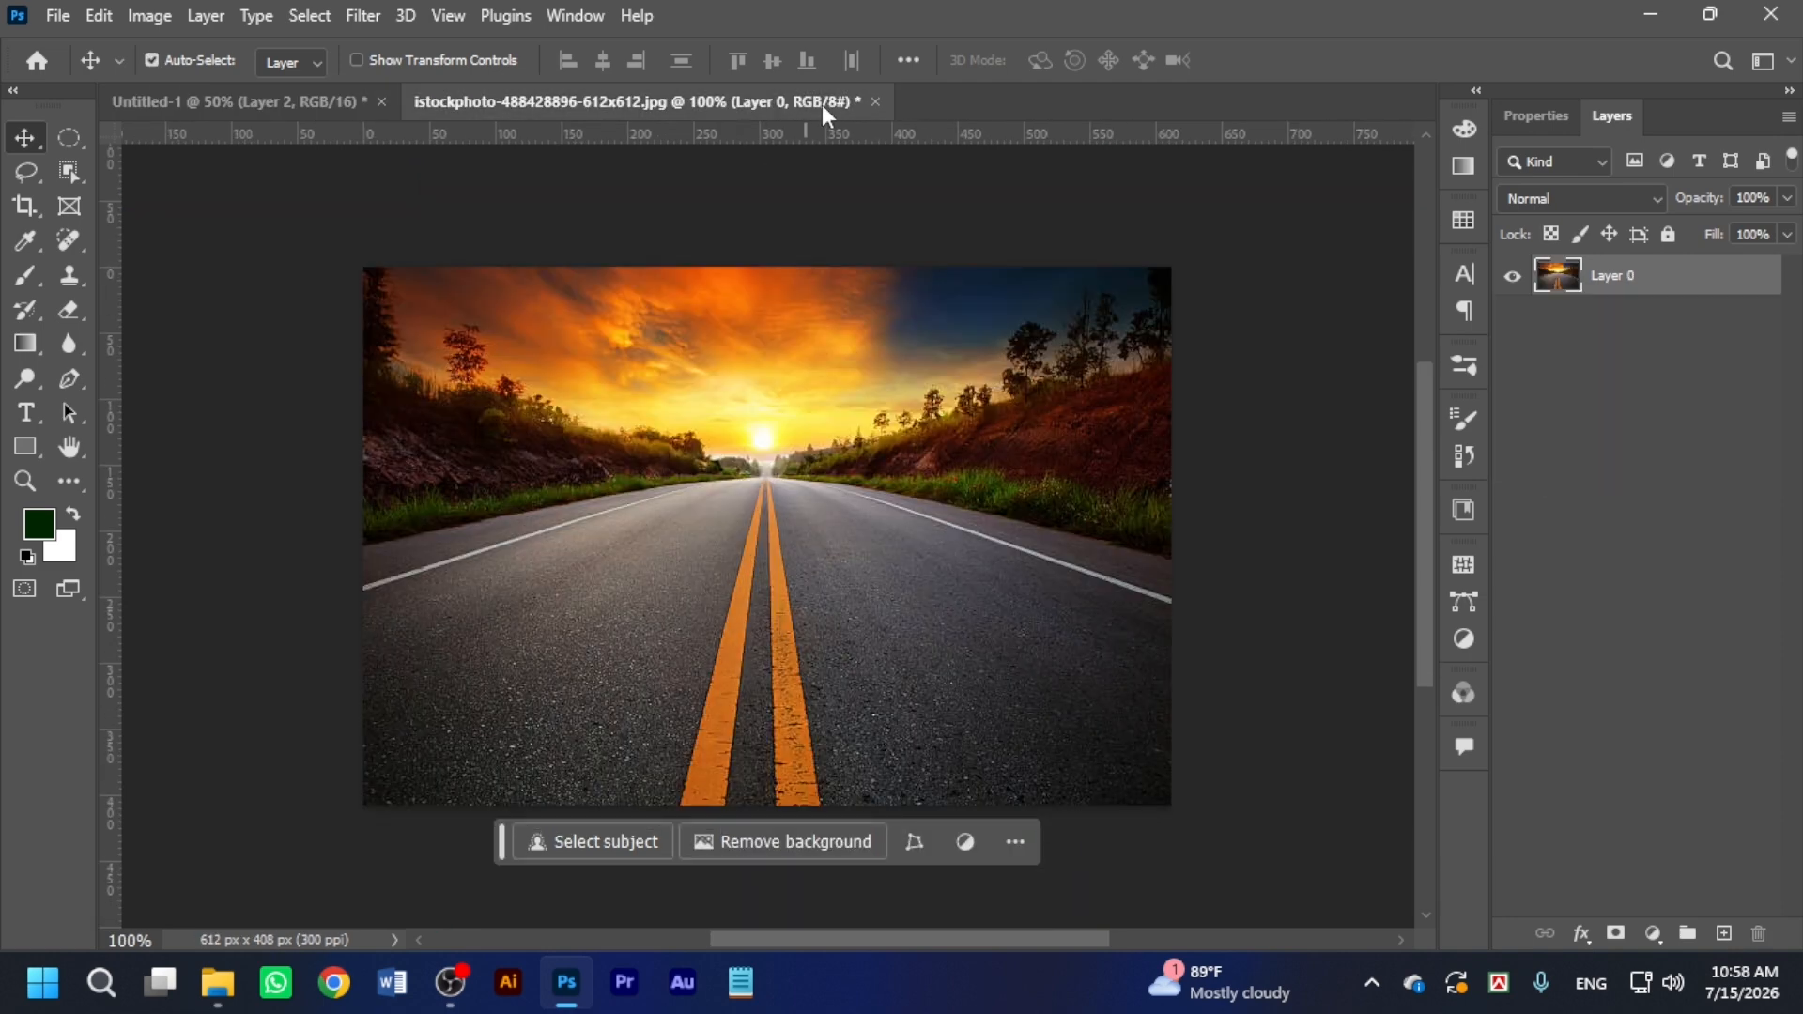
{"action": "left_click", "coordinate": [875, 100]}
{"action": "left_click", "coordinate": [900, 391]}
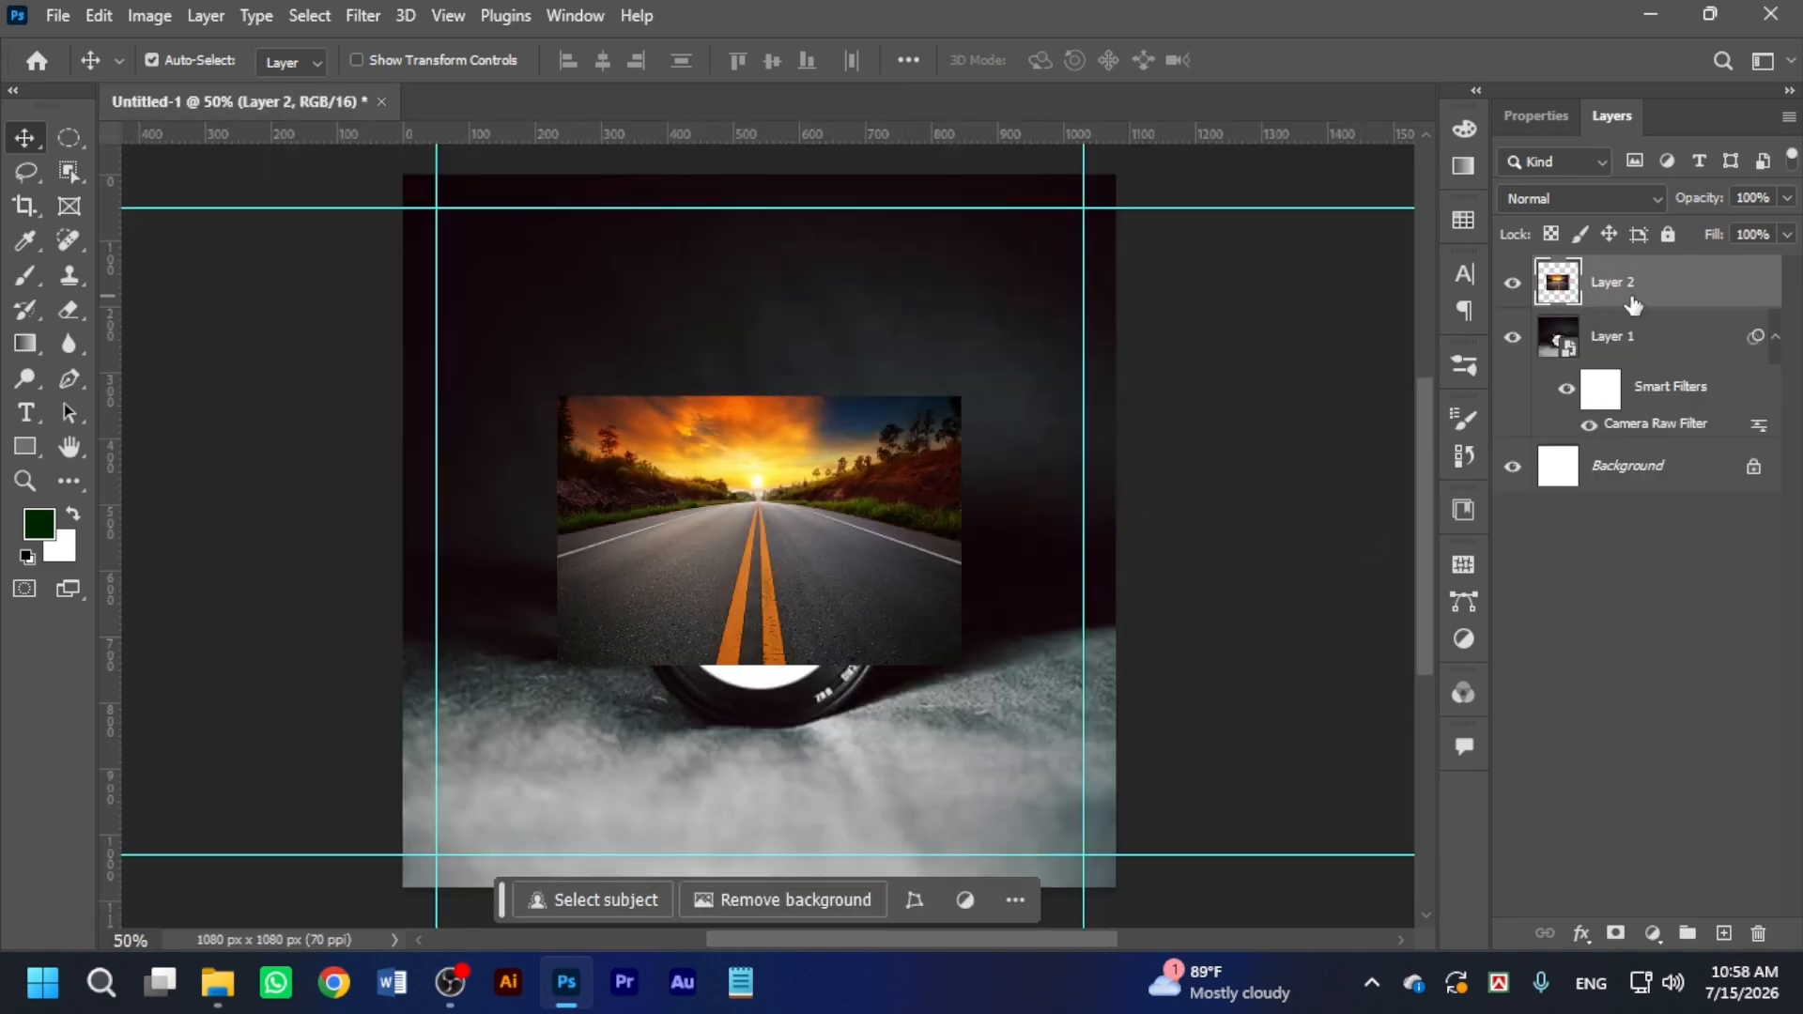
Convert the road layer to a smart object, scaling it to the canvas width and moving it down over the lower canvas.
{"action": "right_click", "coordinate": [1634, 303]}
{"action": "left_click", "coordinate": [1465, 400]}
{"action": "key", "text": "ctrl+t"}
{"action": "left_click_drag", "start_coordinate": [964, 531], "coordinate": [1124, 548]}
{"action": "left_click_drag", "start_coordinate": [979, 537], "coordinate": [979, 619]}
{"action": "key", "text": "Return"}
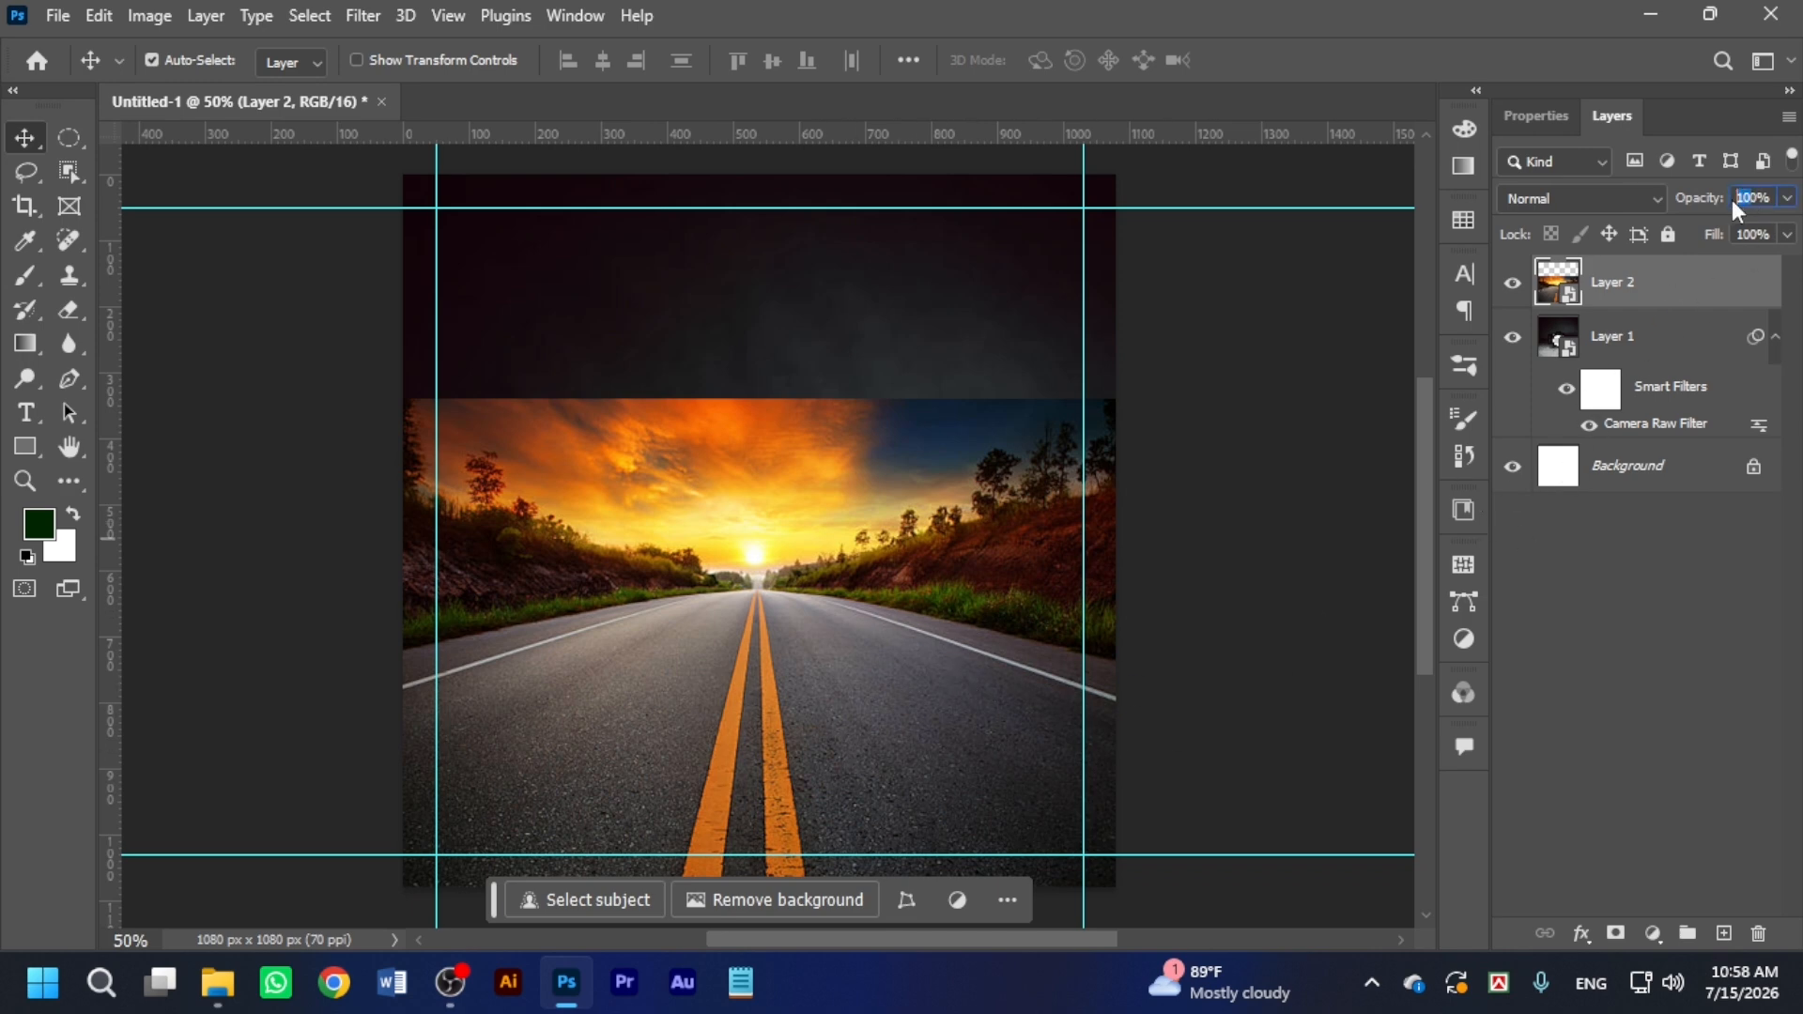
Set the road layer's opacity to 40% and add a layer mask to it.
{"action": "key", "text": "Return"}
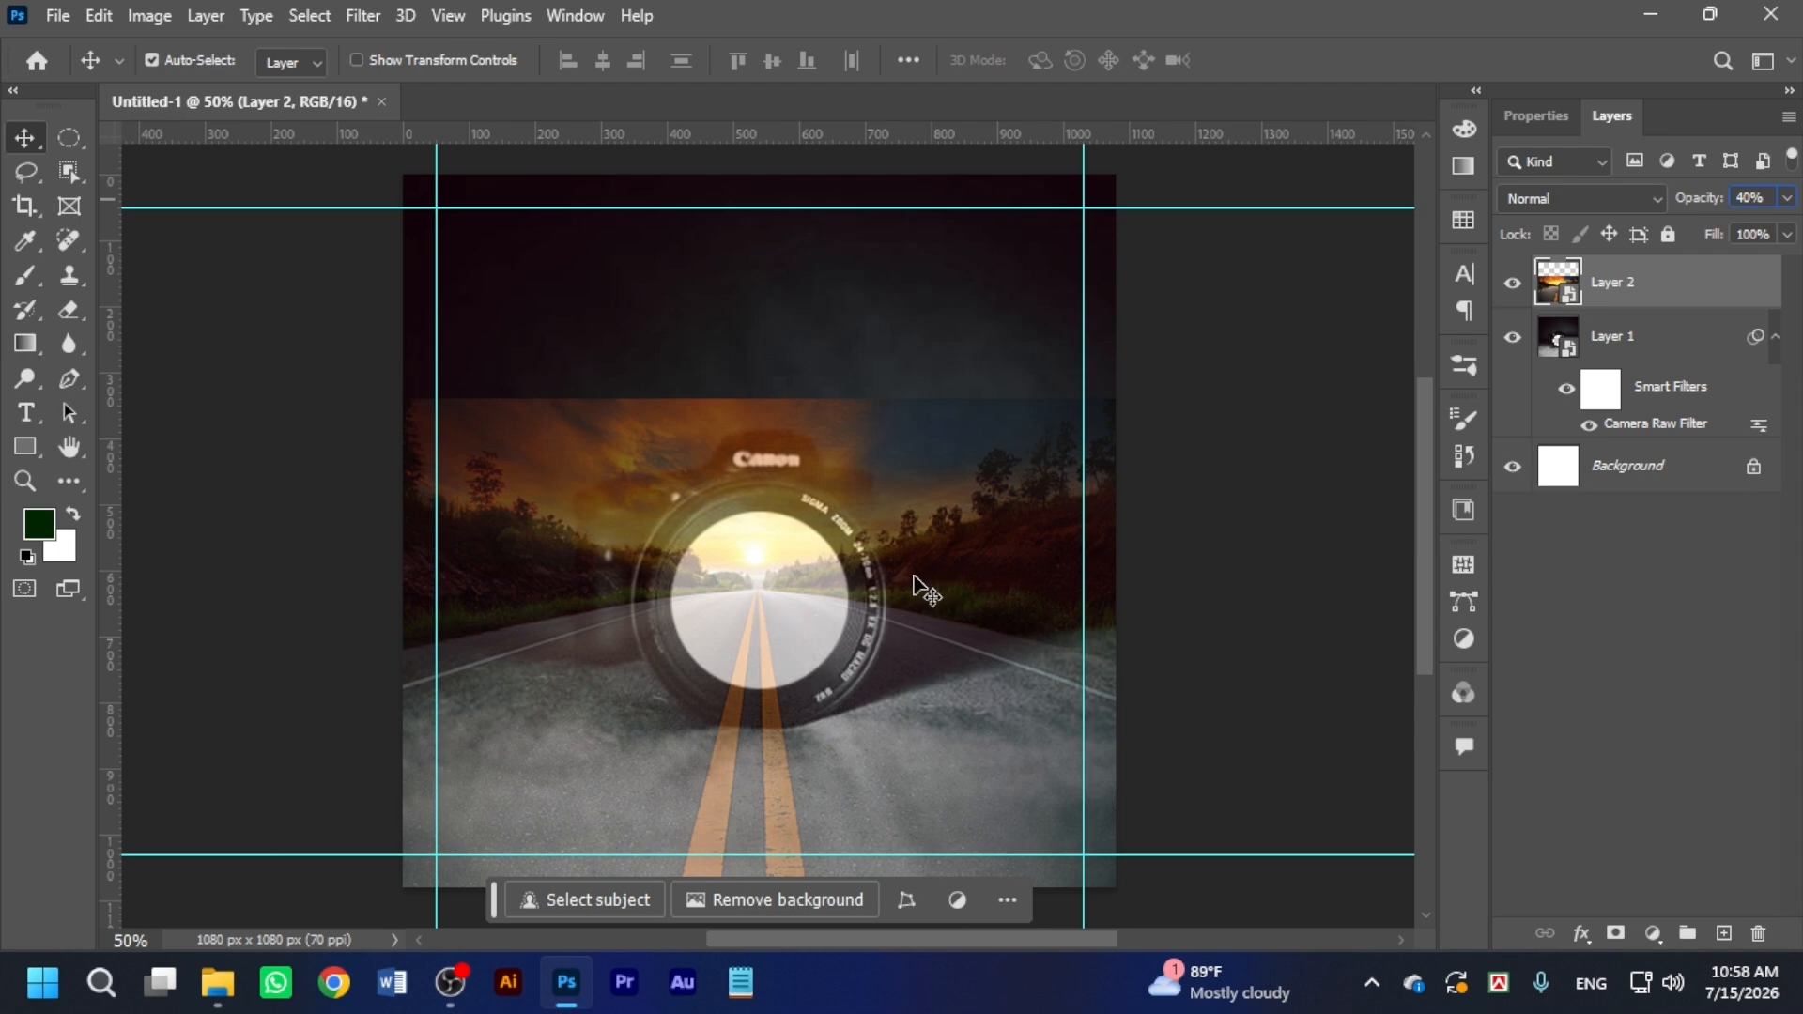
{"action": "left_click", "coordinate": [1512, 617]}
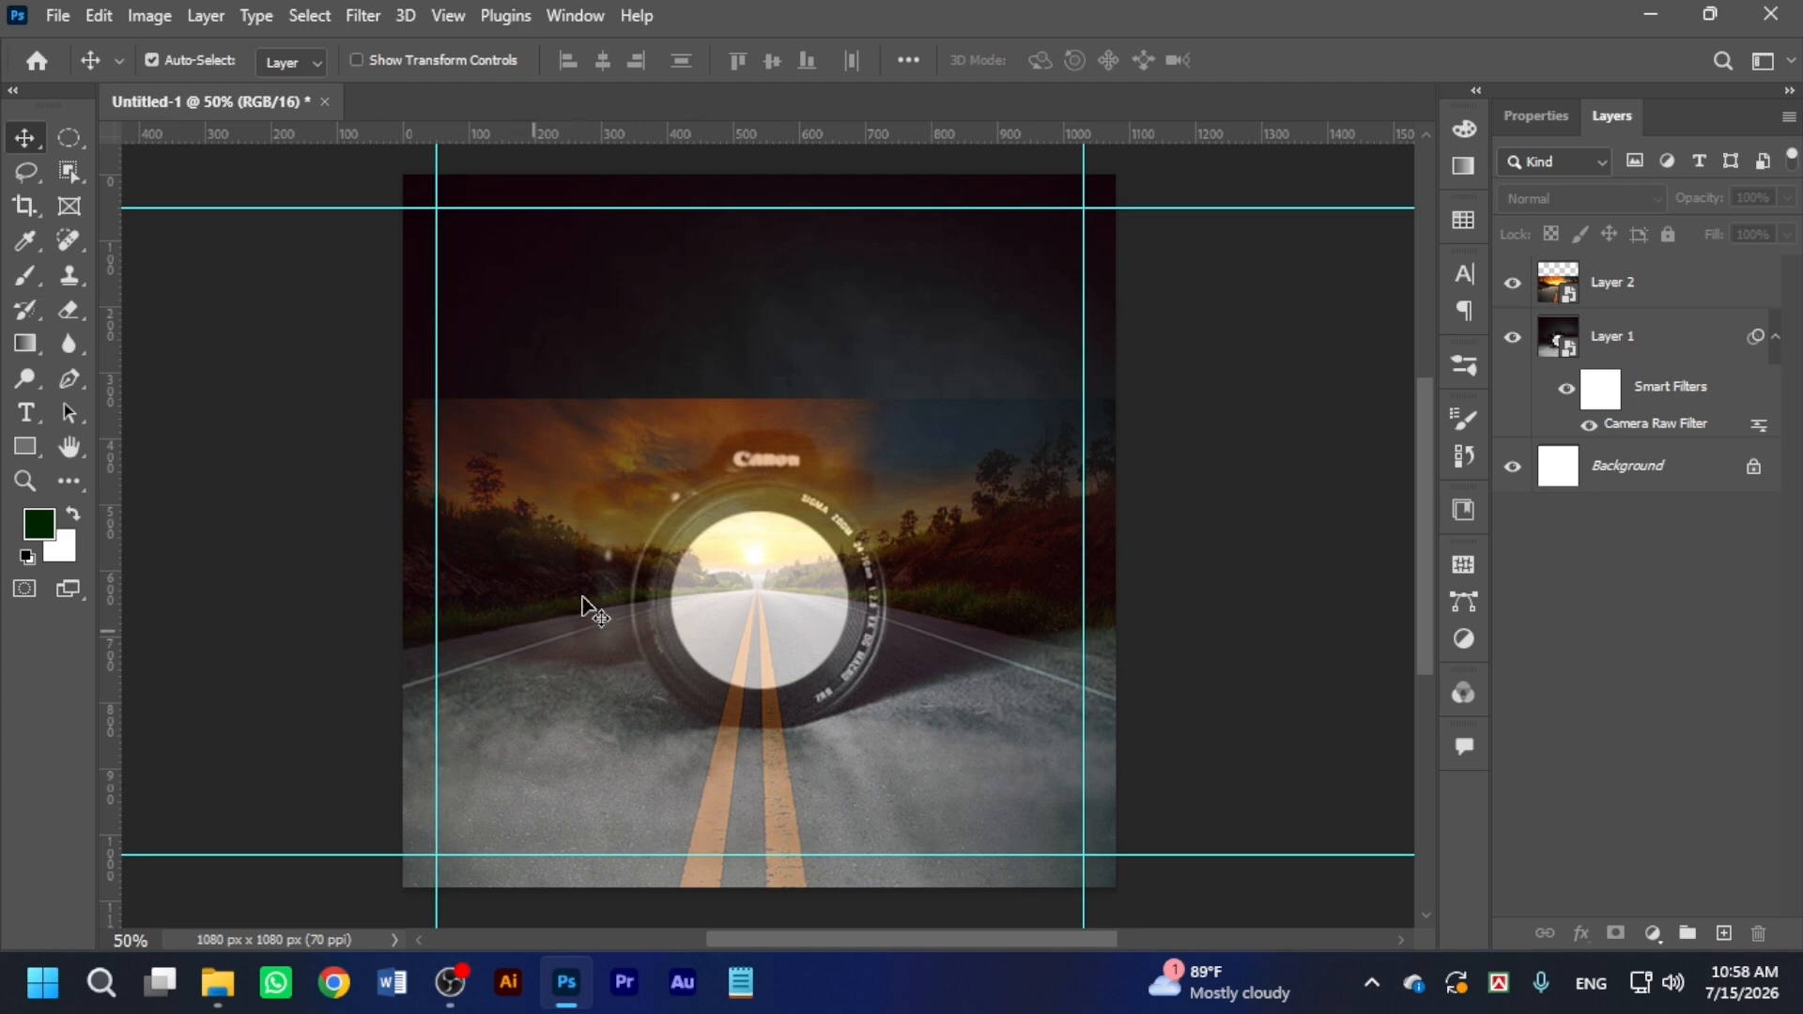
{"action": "left_click", "coordinate": [1651, 301]}
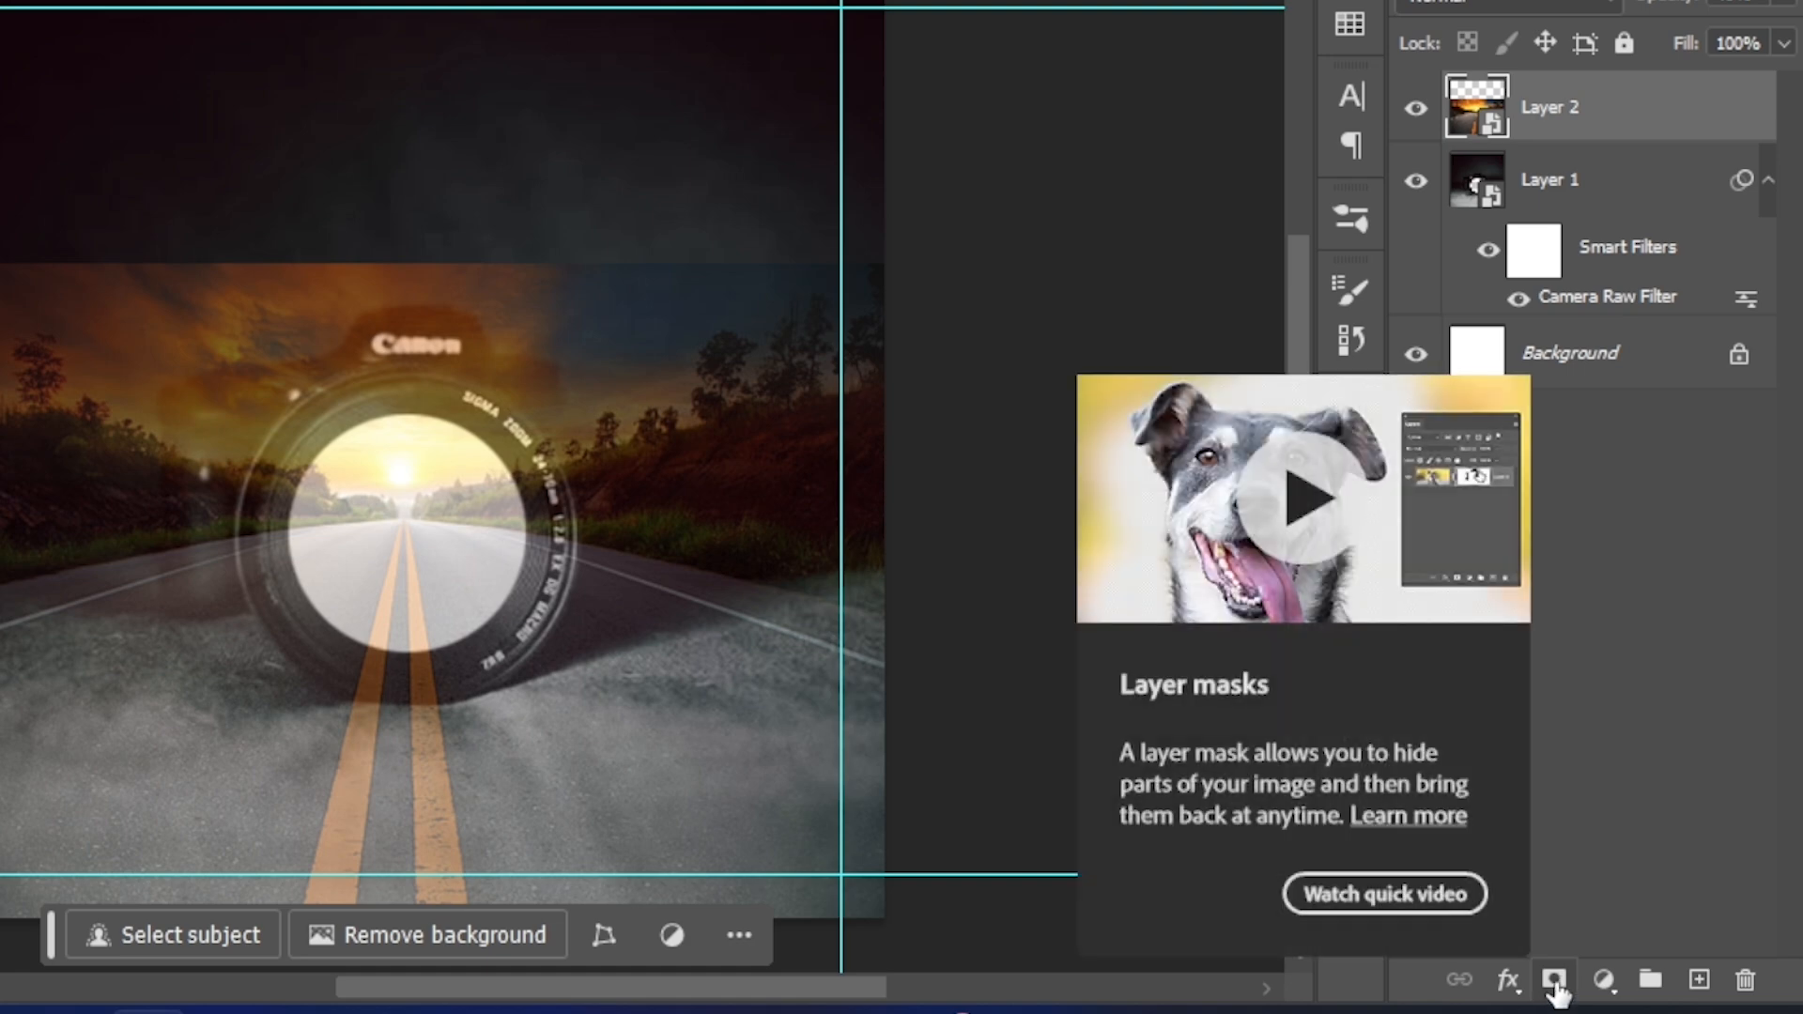
{"action": "left_click", "coordinate": [1554, 984]}
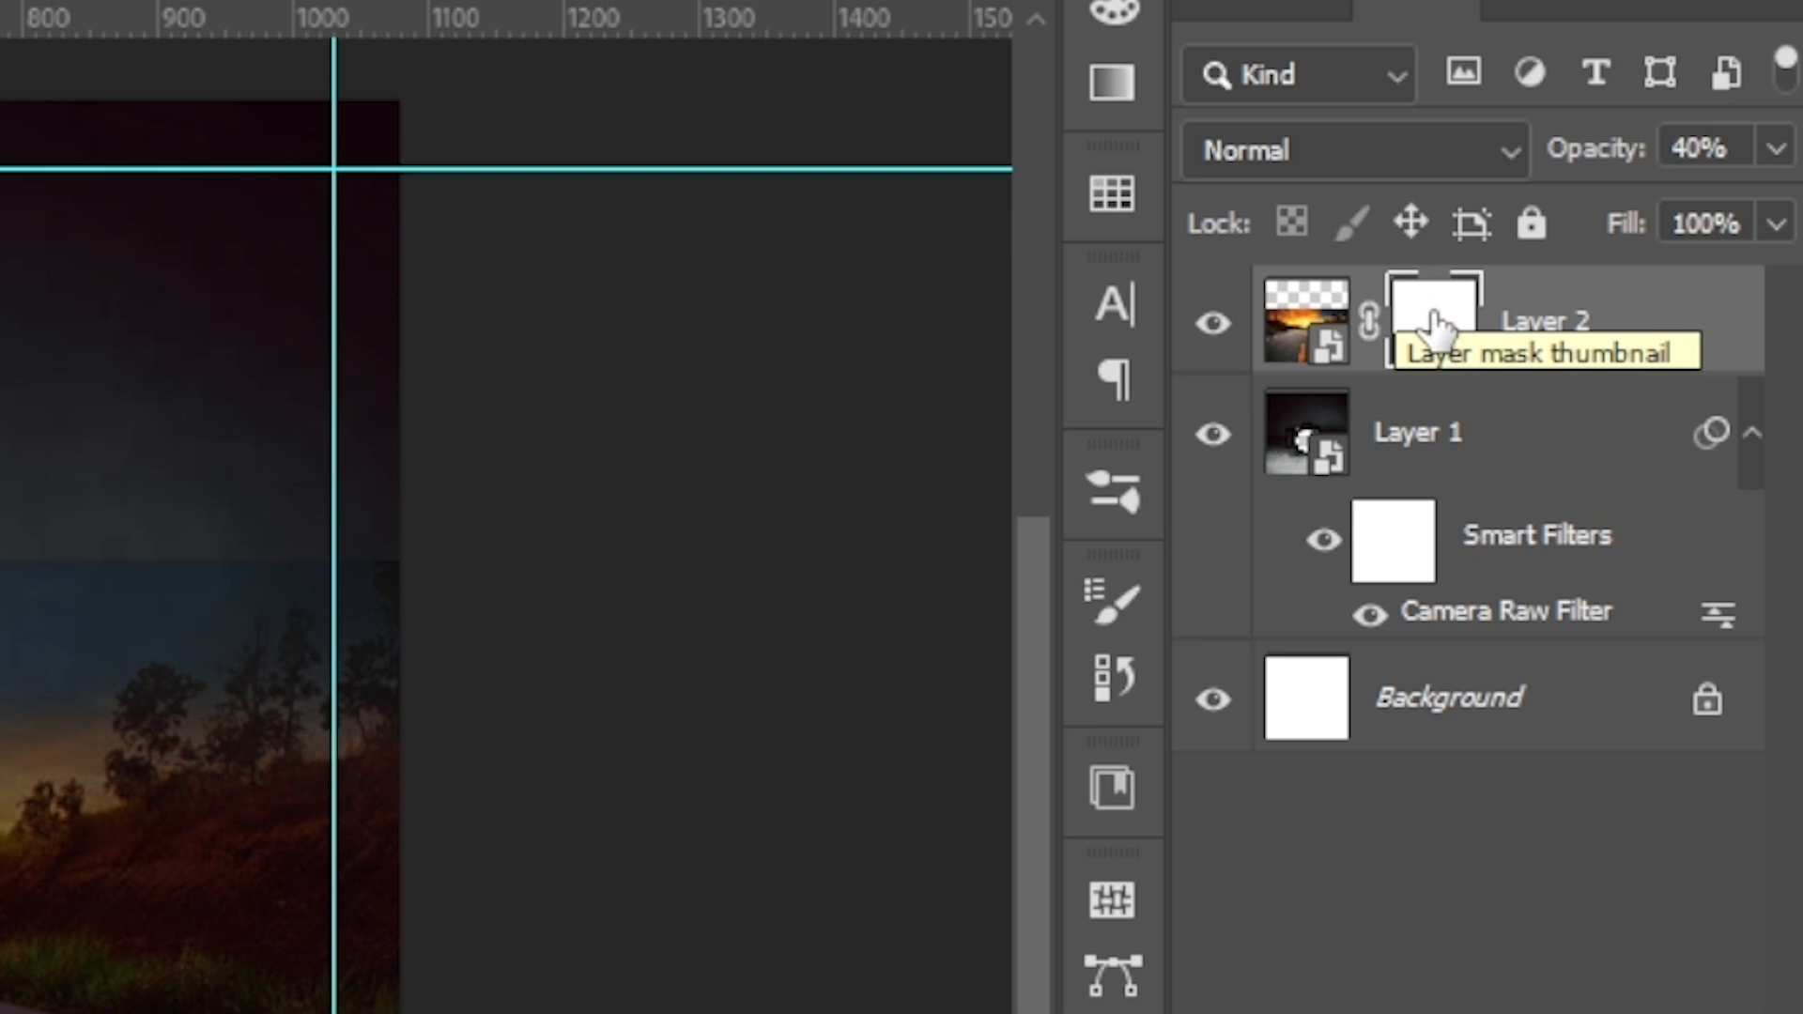
Try a Brush tool stroke across the road layer with its image thumbnail active instead of its mask.
{"action": "left_click", "coordinate": [1301, 310]}
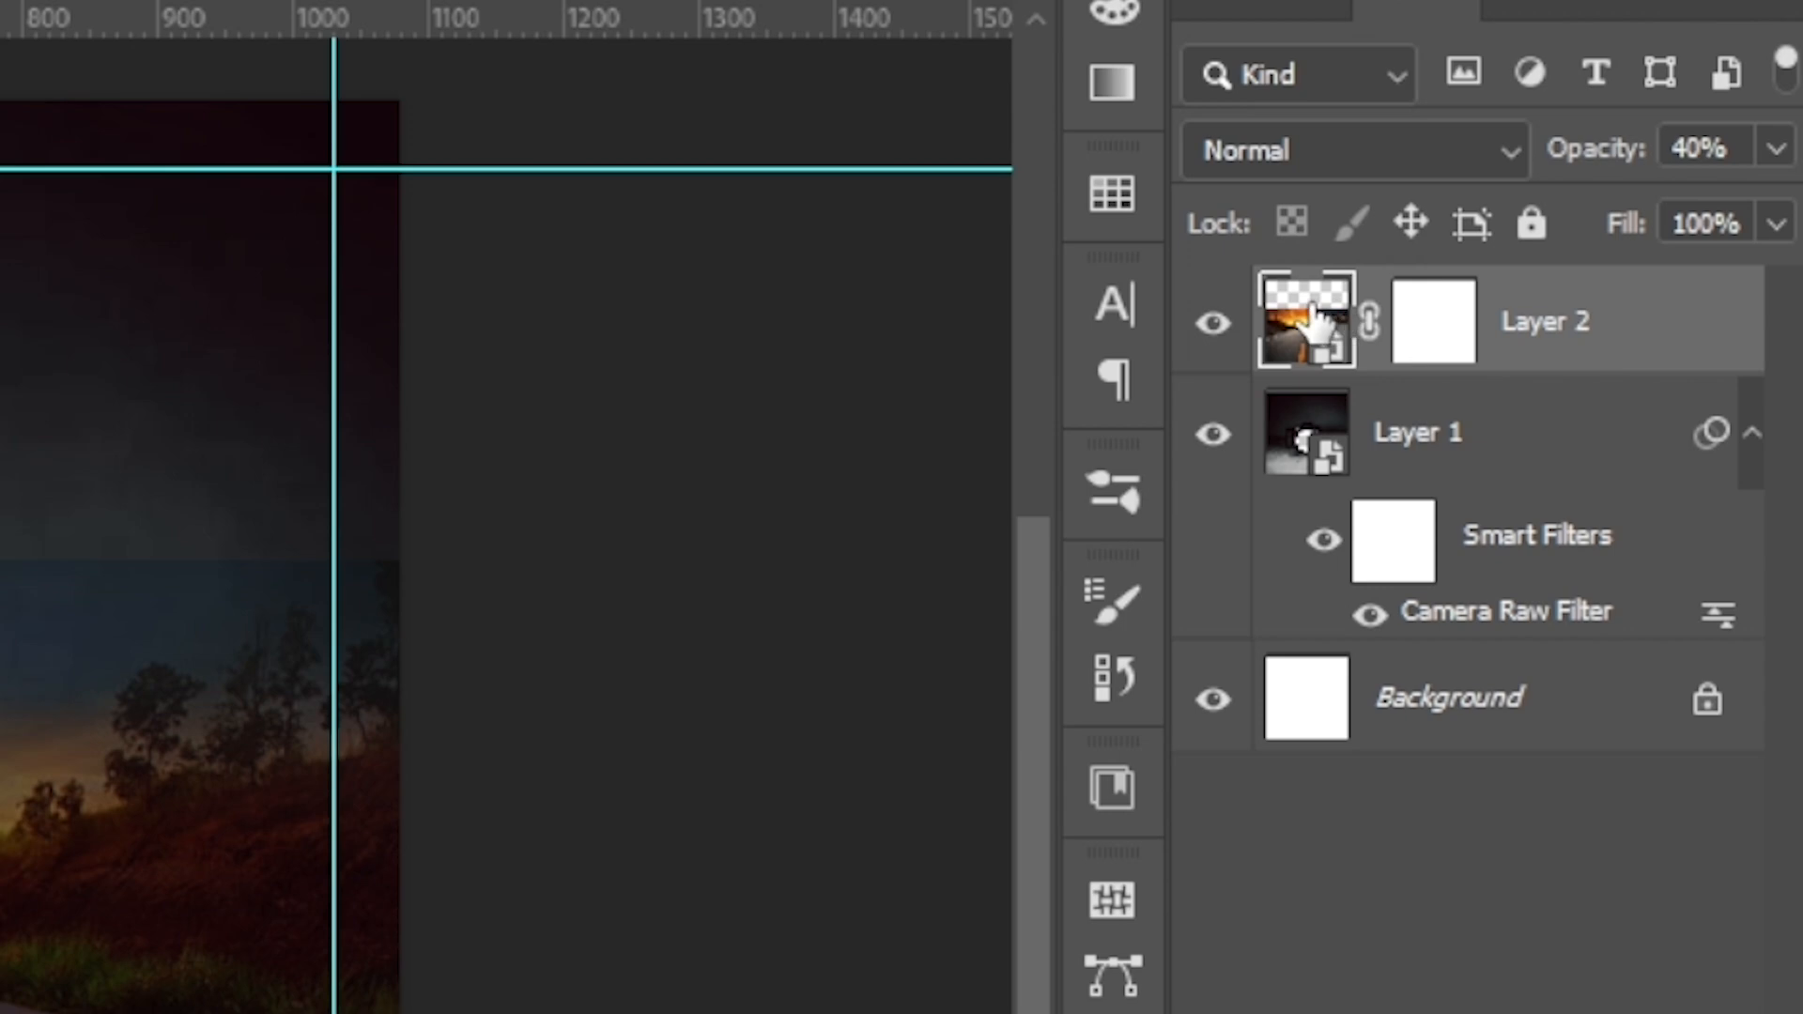
{"action": "left_click", "coordinate": [1428, 329]}
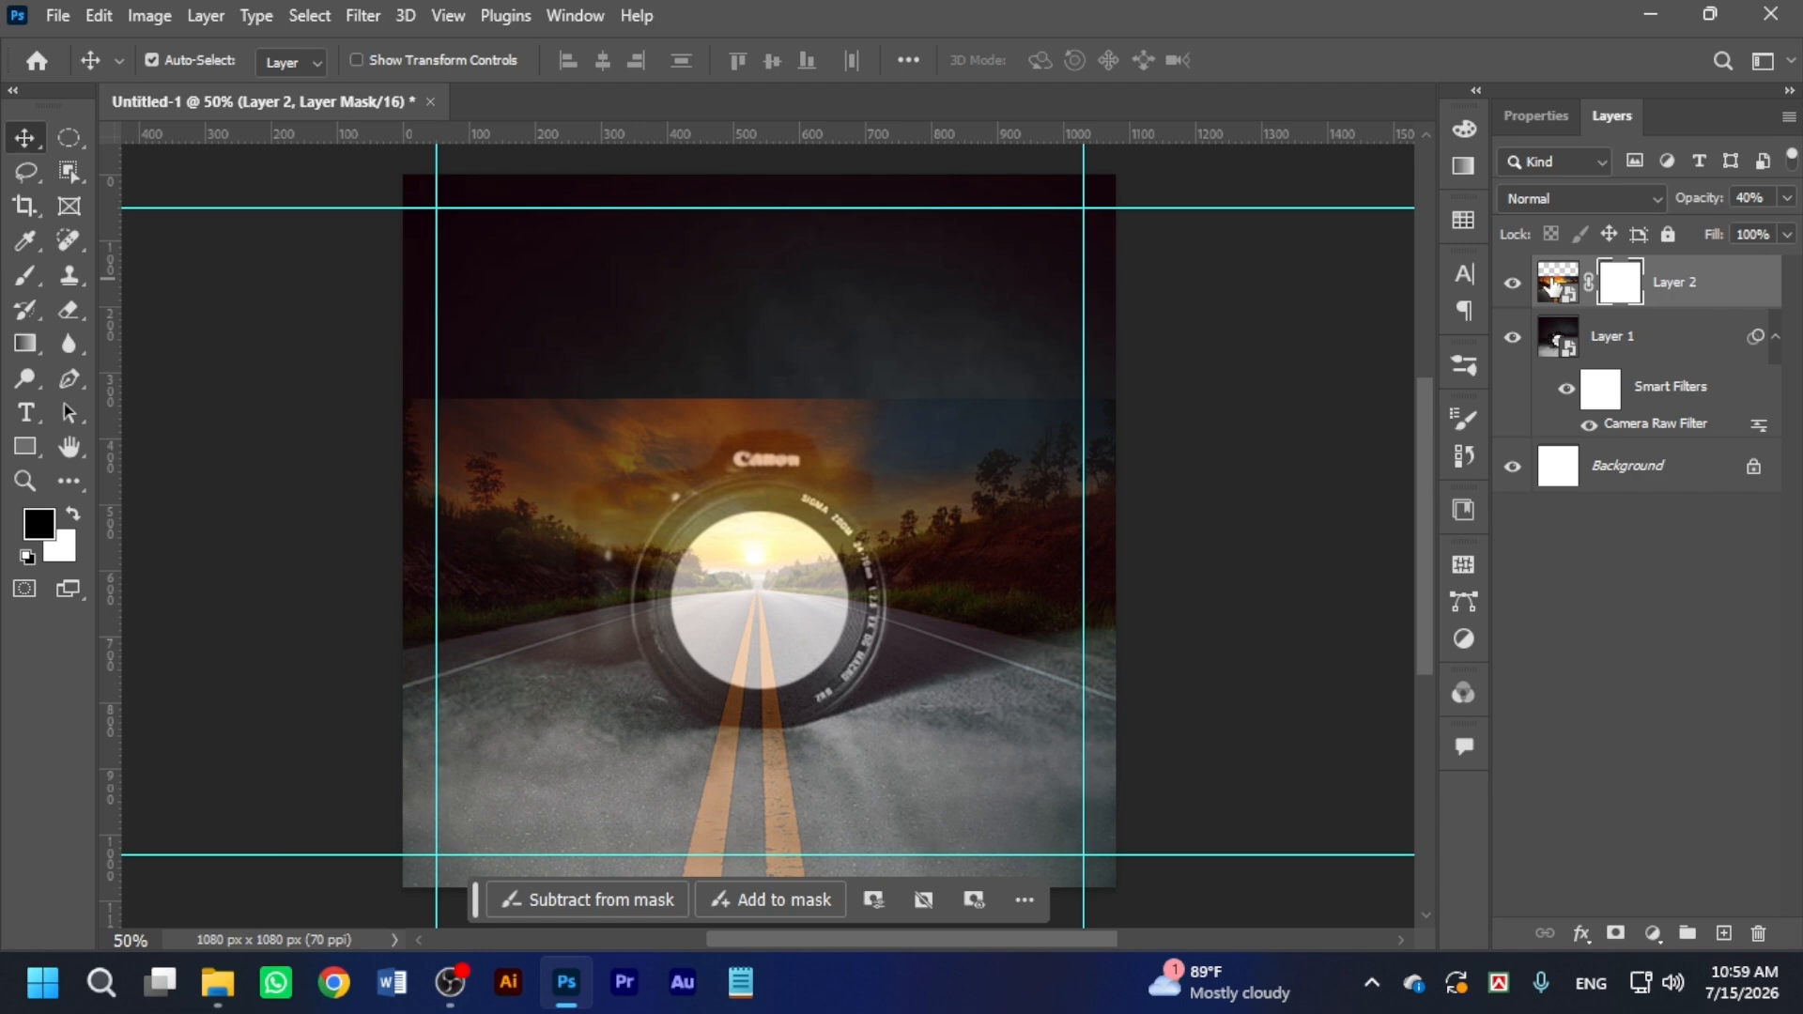
{"action": "left_click", "coordinate": [1555, 286]}
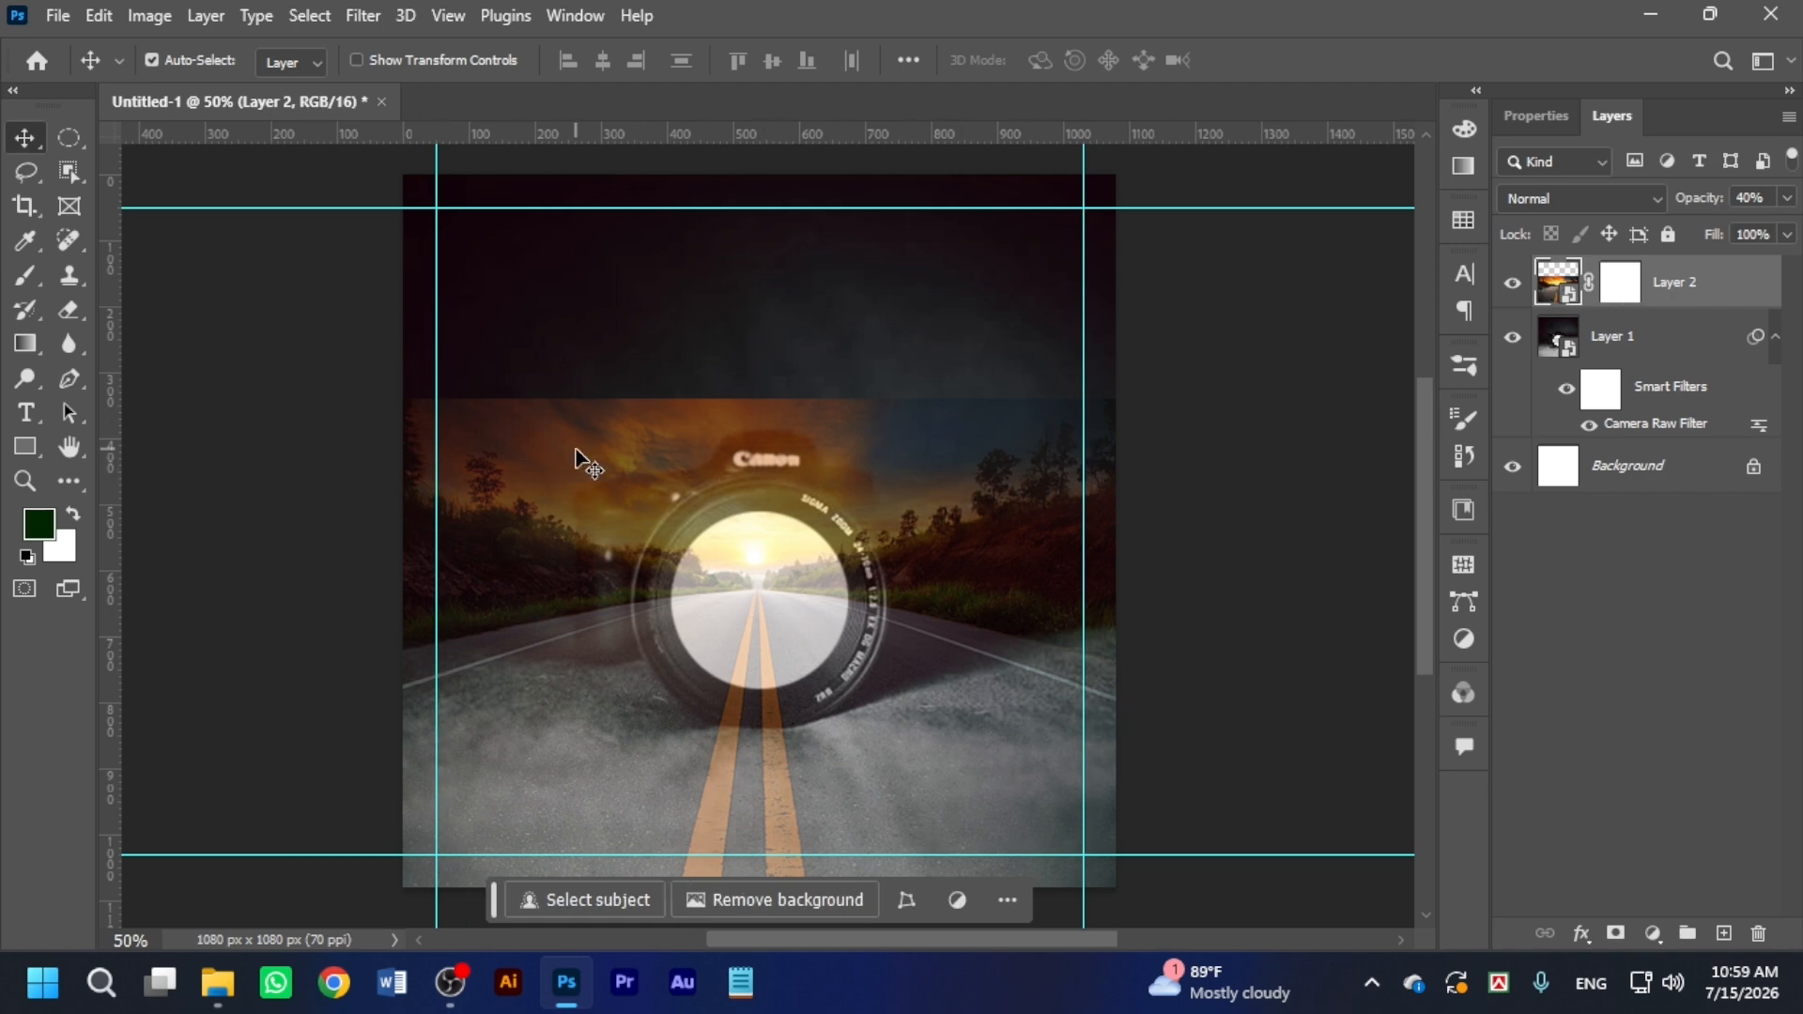
{"action": "left_click", "coordinate": [25, 275]}
{"action": "mouse_move", "coordinate": [451, 472]}
{"action": "left_mouse_down"}
{"action": "mouse_move", "coordinate": [833, 418]}
{"action": "mouse_move", "coordinate": [495, 402]}
{"action": "mouse_move", "coordinate": [846, 447]}
{"action": "mouse_move", "coordinate": [768, 424]}
{"action": "mouse_move", "coordinate": [980, 469]}
{"action": "left_mouse_up"}
{"action": "key", "text": "ctrl+z"}
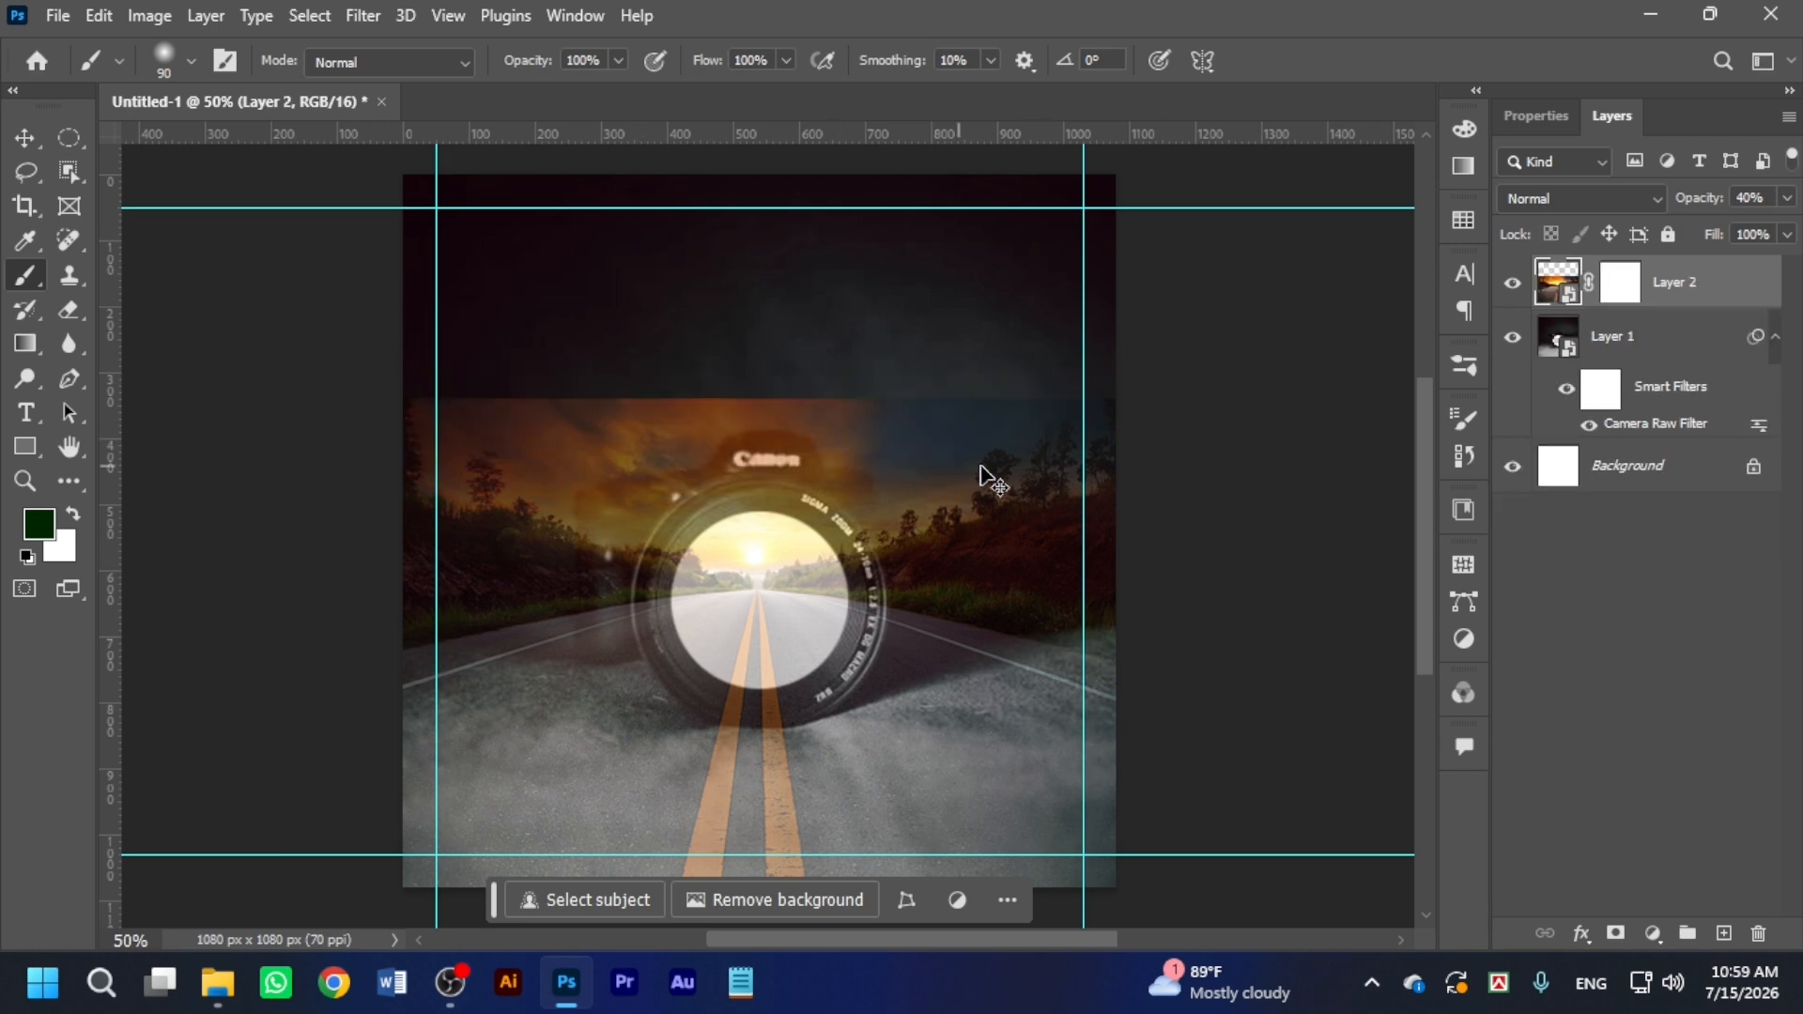
Hide part of the sunset sky by painting black on the road layer's mask, and restore it with white.
{"action": "left_click", "coordinate": [1619, 297]}
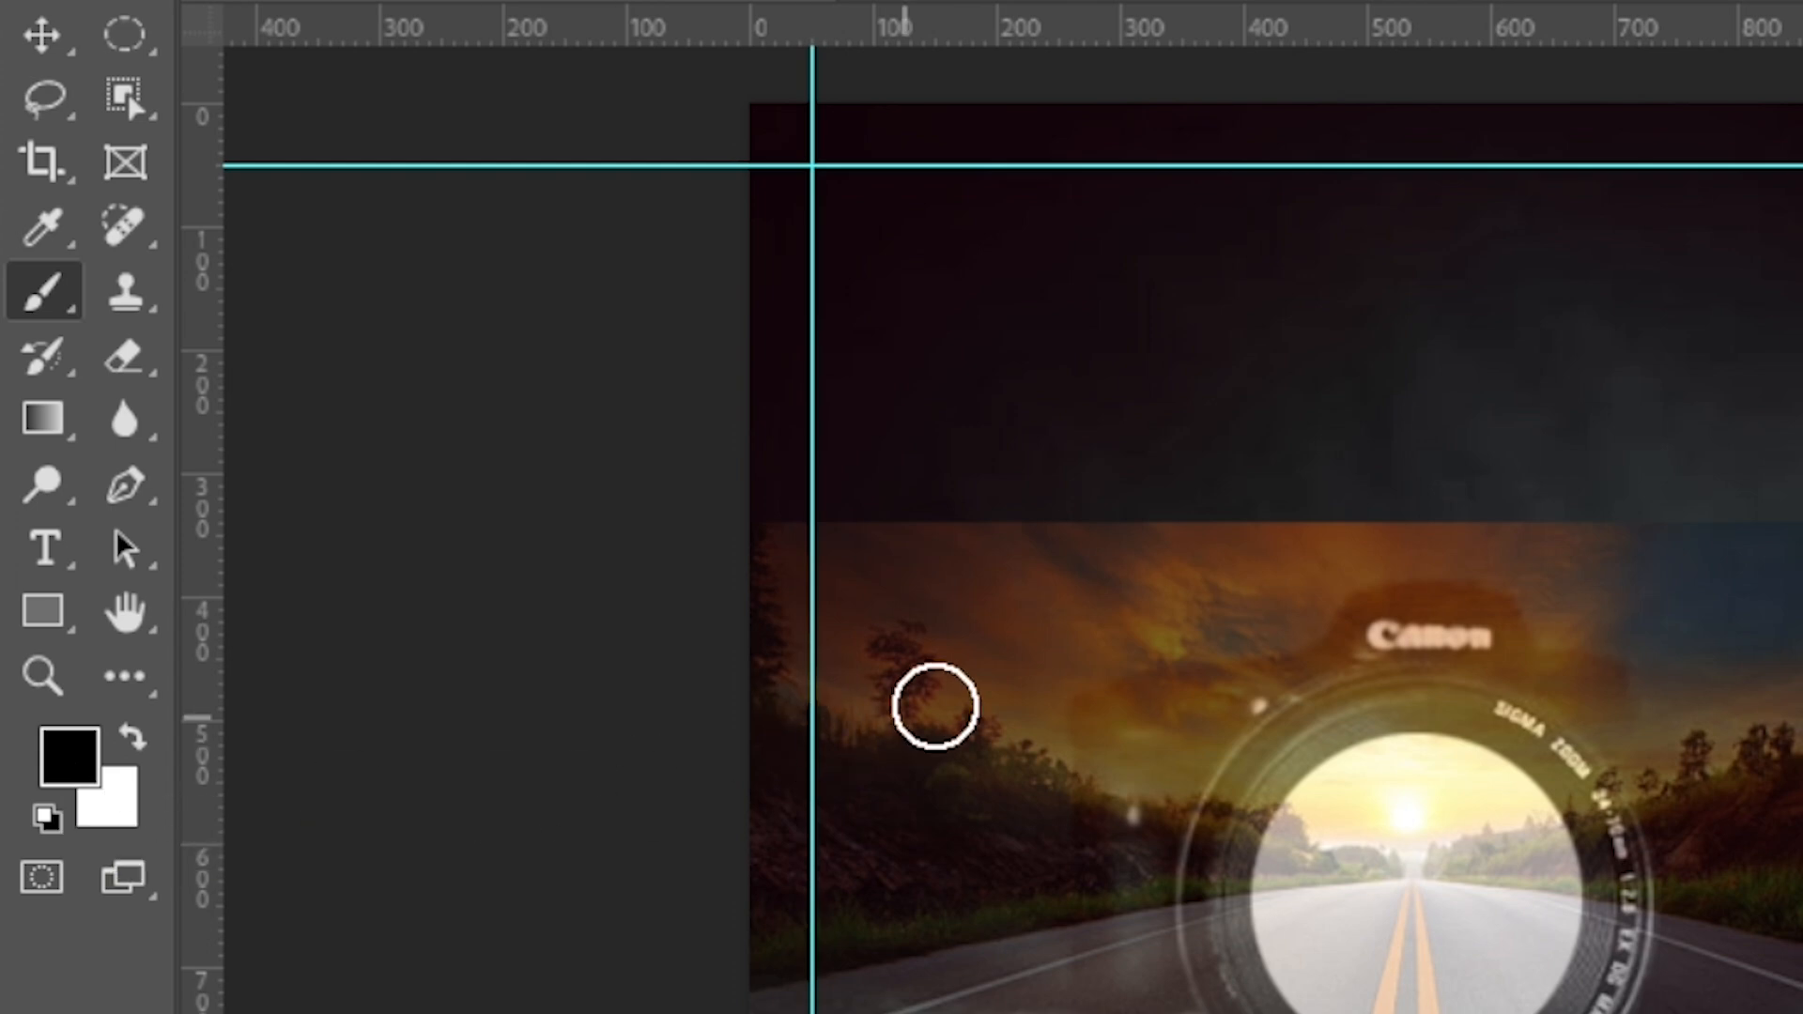
{"action": "mouse_move", "coordinate": [874, 617]}
{"action": "left_mouse_down"}
{"action": "mouse_move", "coordinate": [1012, 510]}
{"action": "mouse_move", "coordinate": [1043, 511]}
{"action": "mouse_move", "coordinate": [817, 540]}
{"action": "mouse_move", "coordinate": [1061, 553]}
{"action": "mouse_move", "coordinate": [979, 601]}
{"action": "left_mouse_up"}
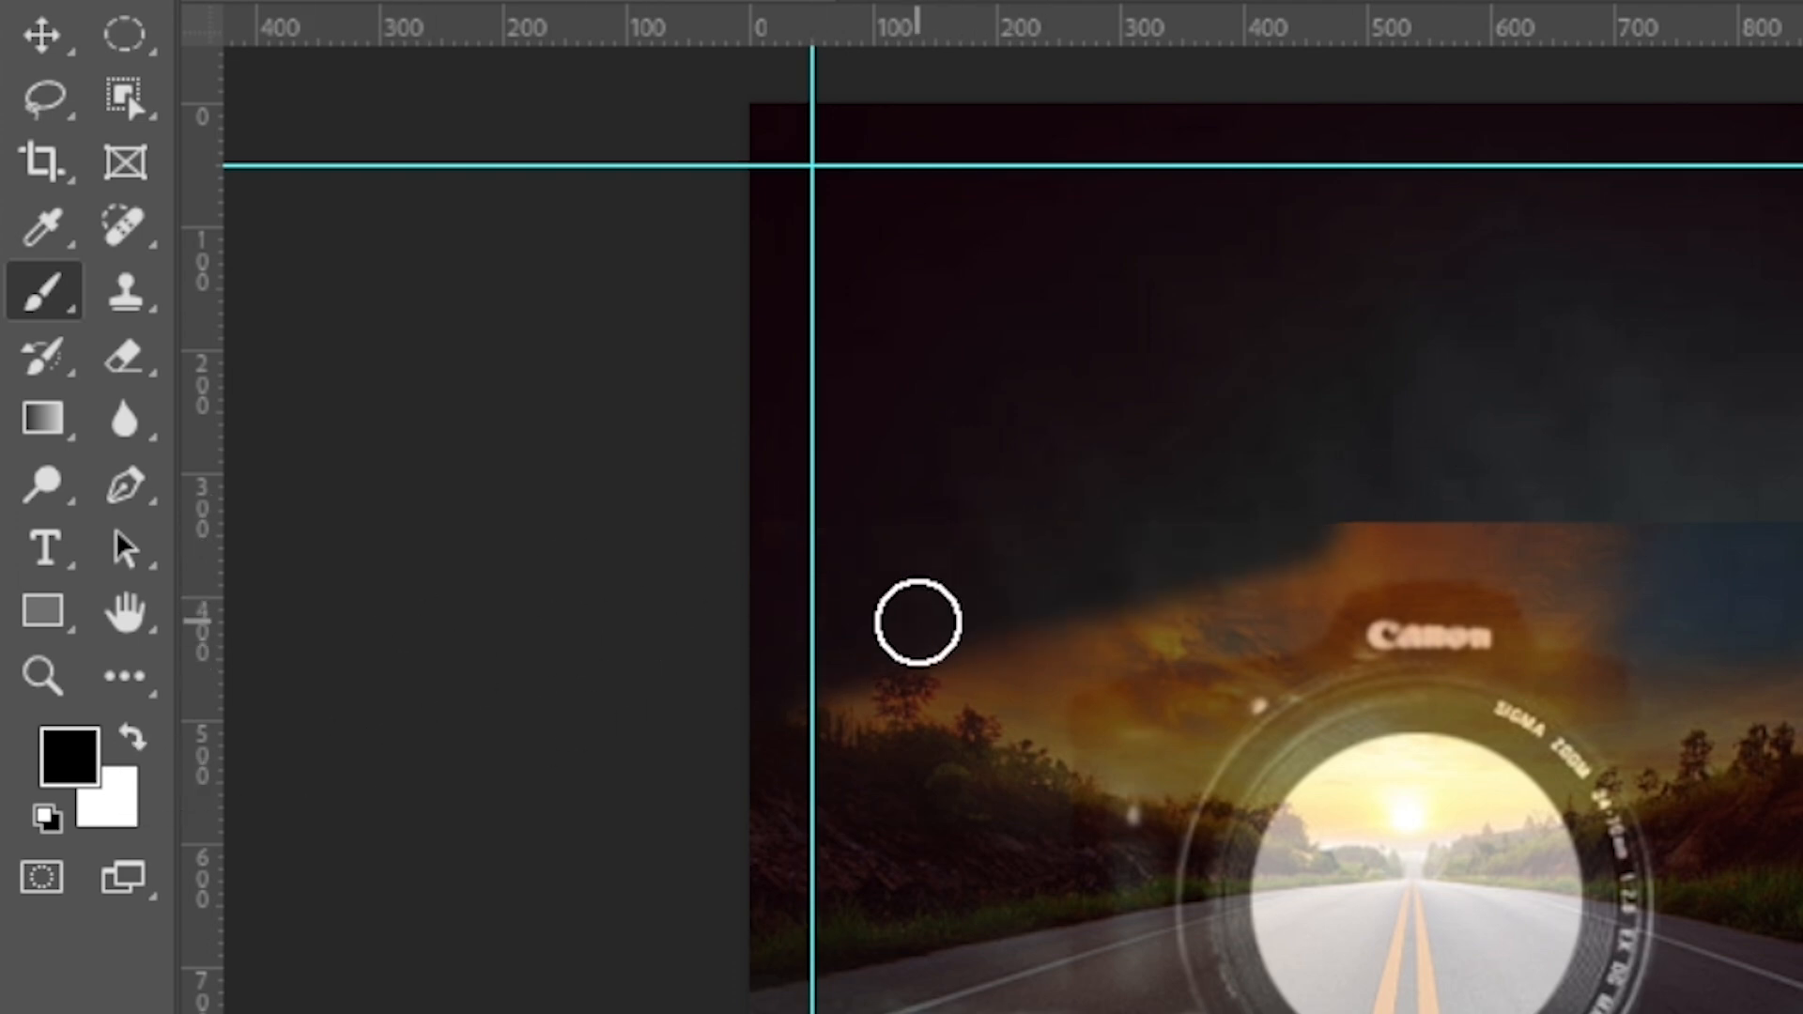
{"action": "left_click", "coordinate": [132, 738]}
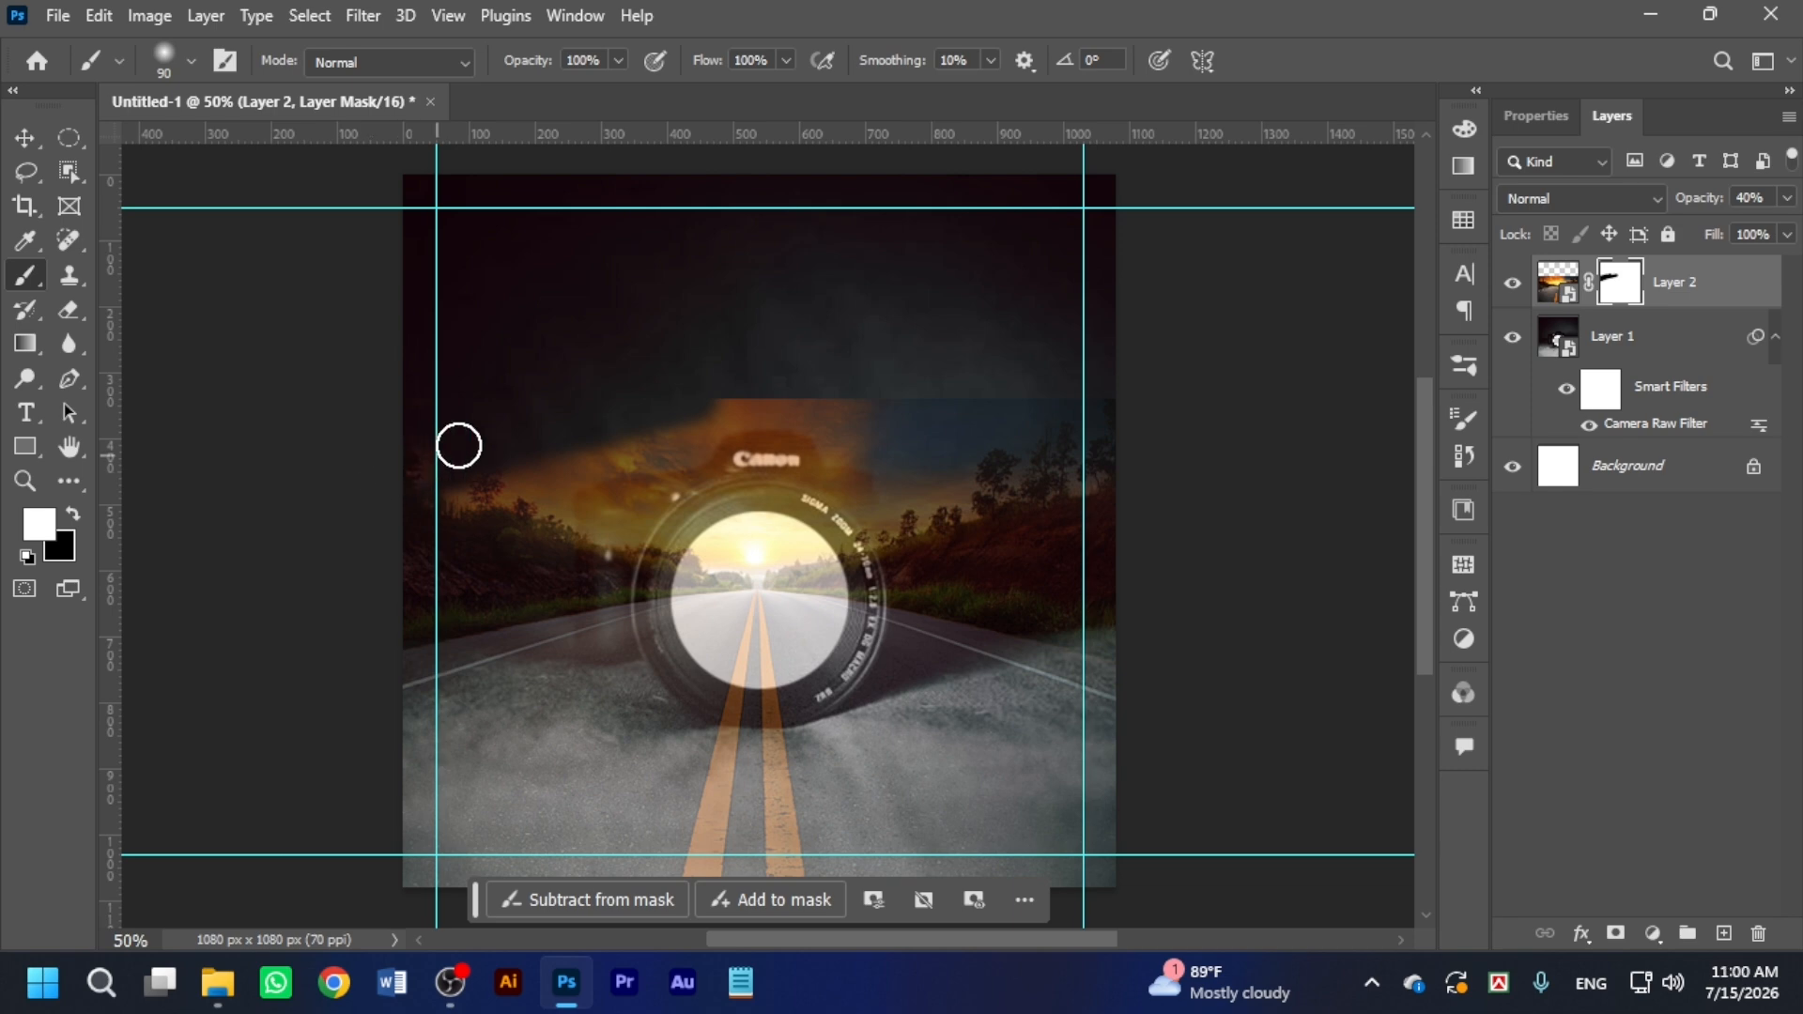
{"action": "left_click_drag", "start_coordinate": [458, 446], "coordinate": [608, 382]}
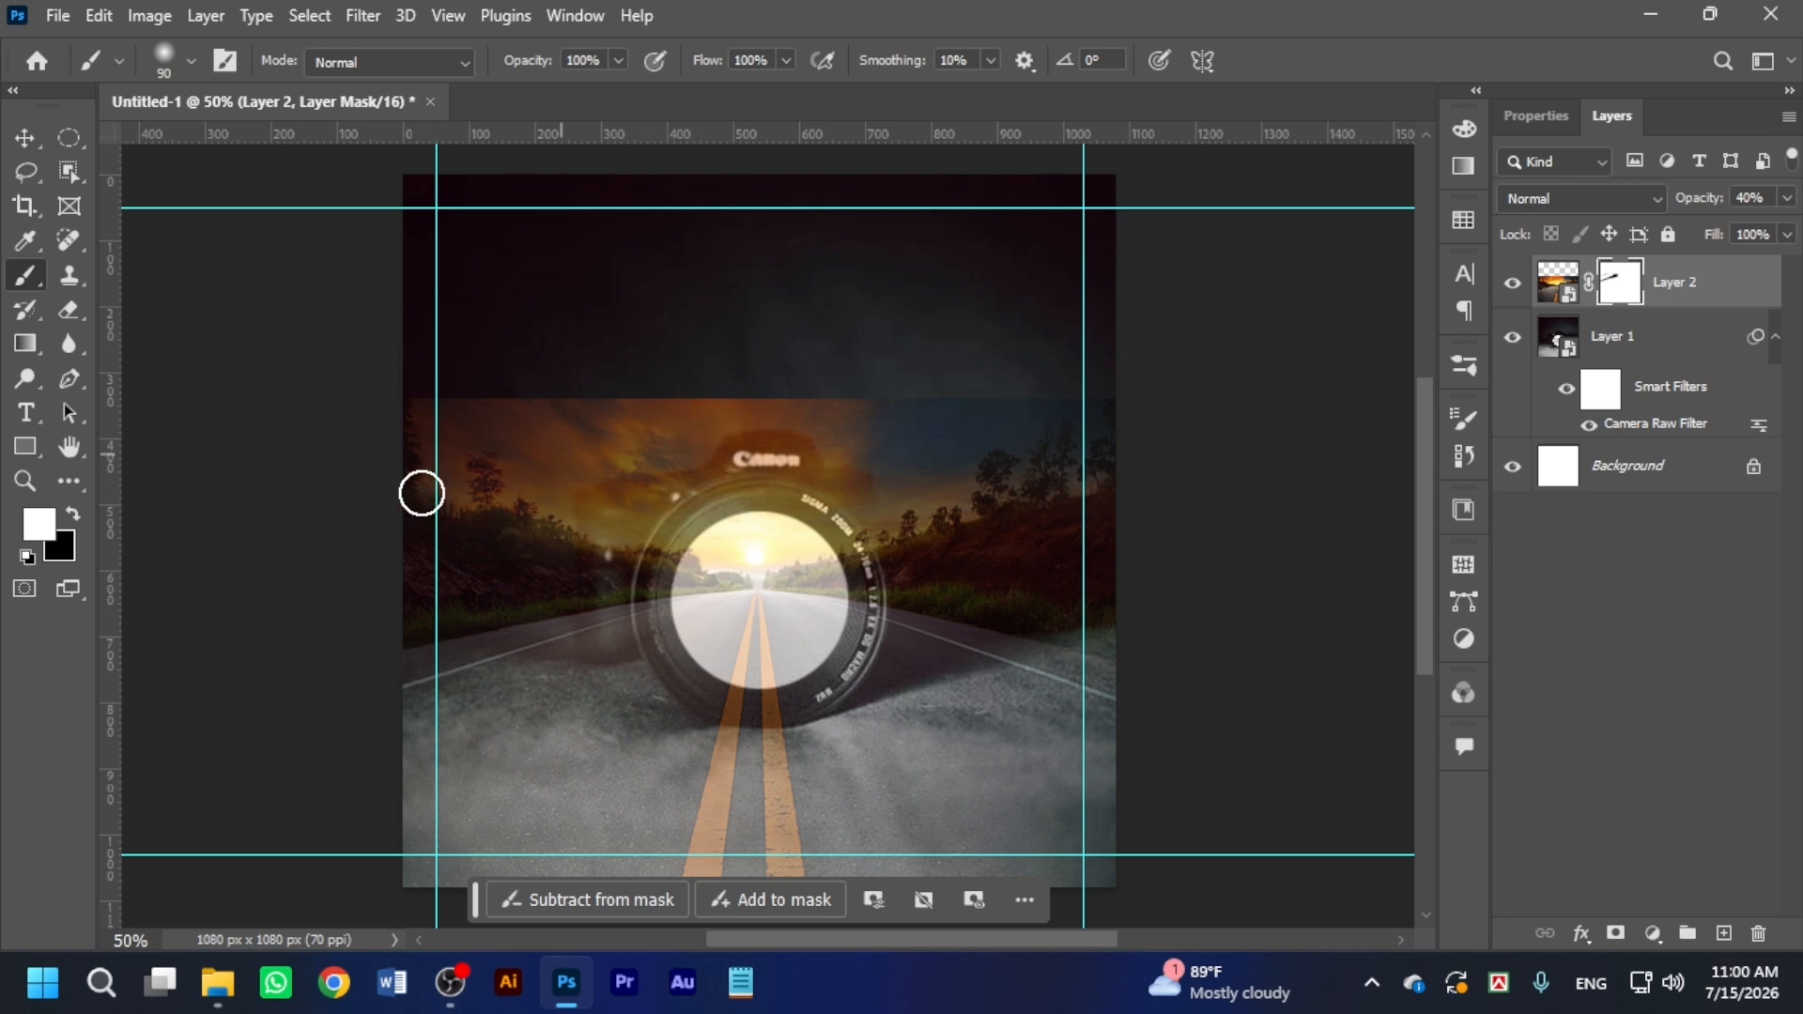
{"action": "left_click", "coordinate": [73, 512]}
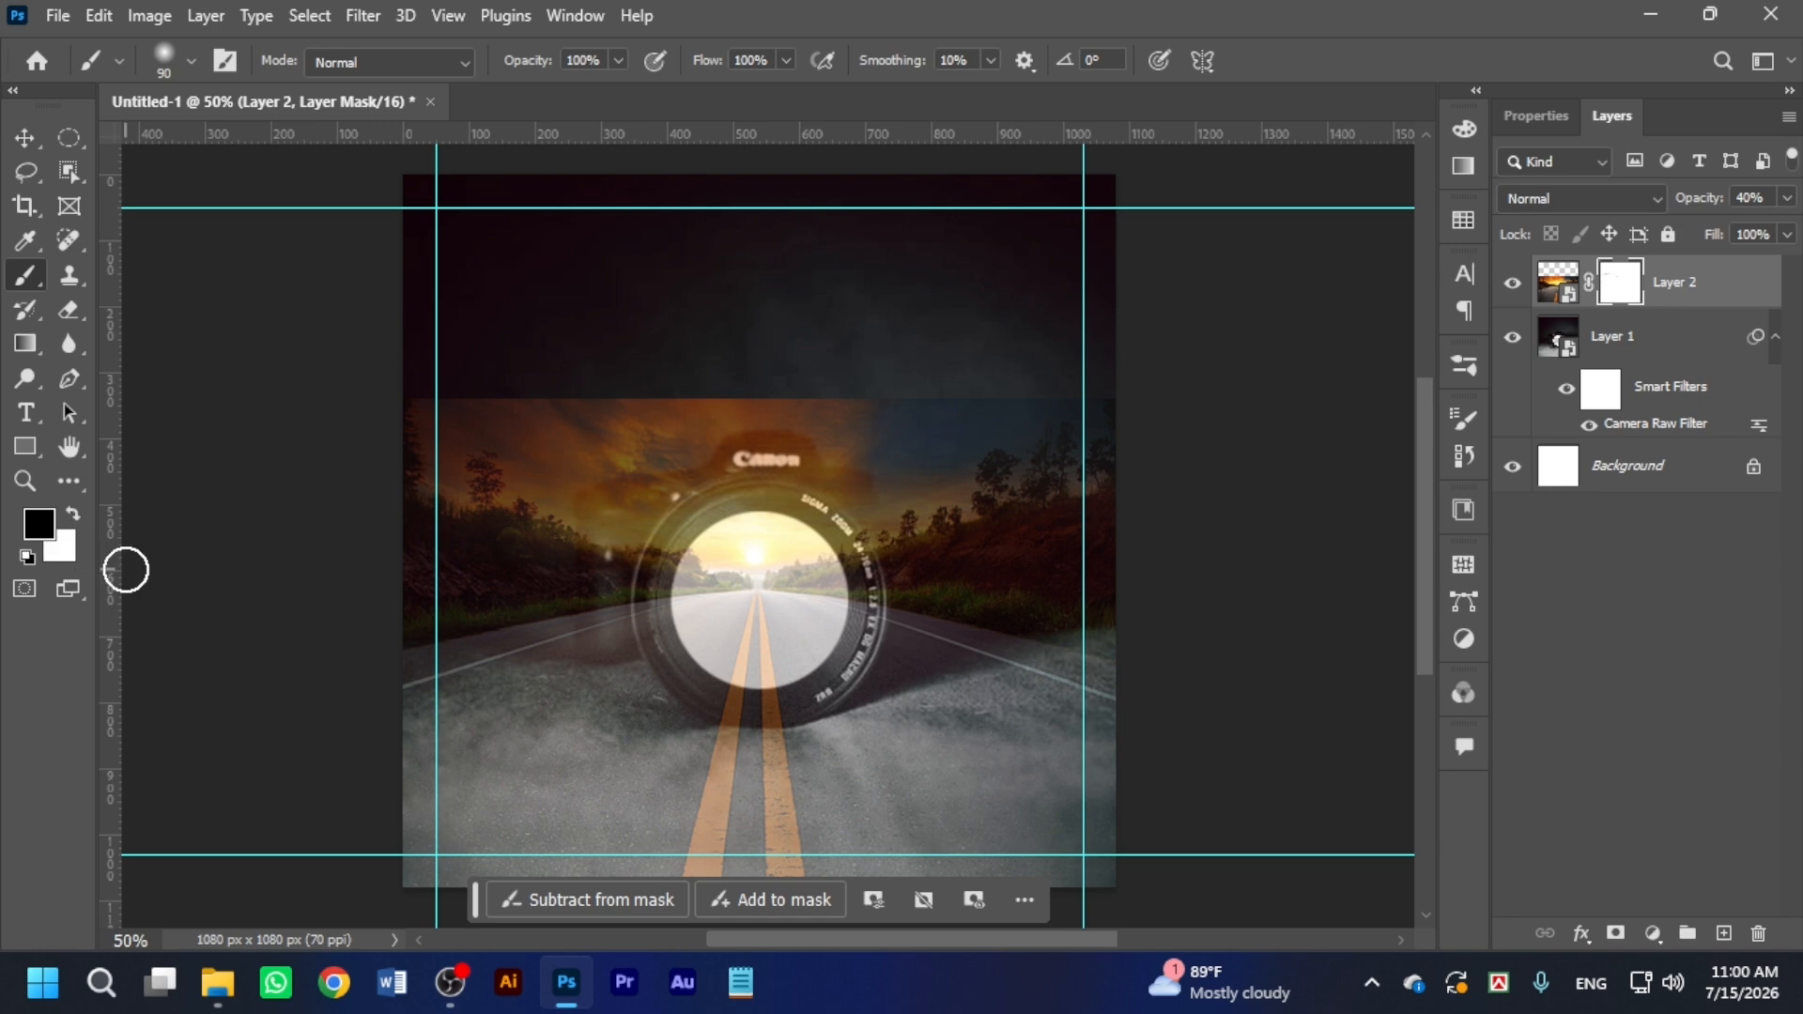
Try hiding the sunset sky beside the camera with a black stroke on the road layer's mask, and undo it.
{"action": "key", "text": "ctrl+plus"}
{"action": "key", "text": "ctrl+plus"}
{"action": "left_click_drag", "start_coordinate": [505, 514], "coordinate": [800, 488]}
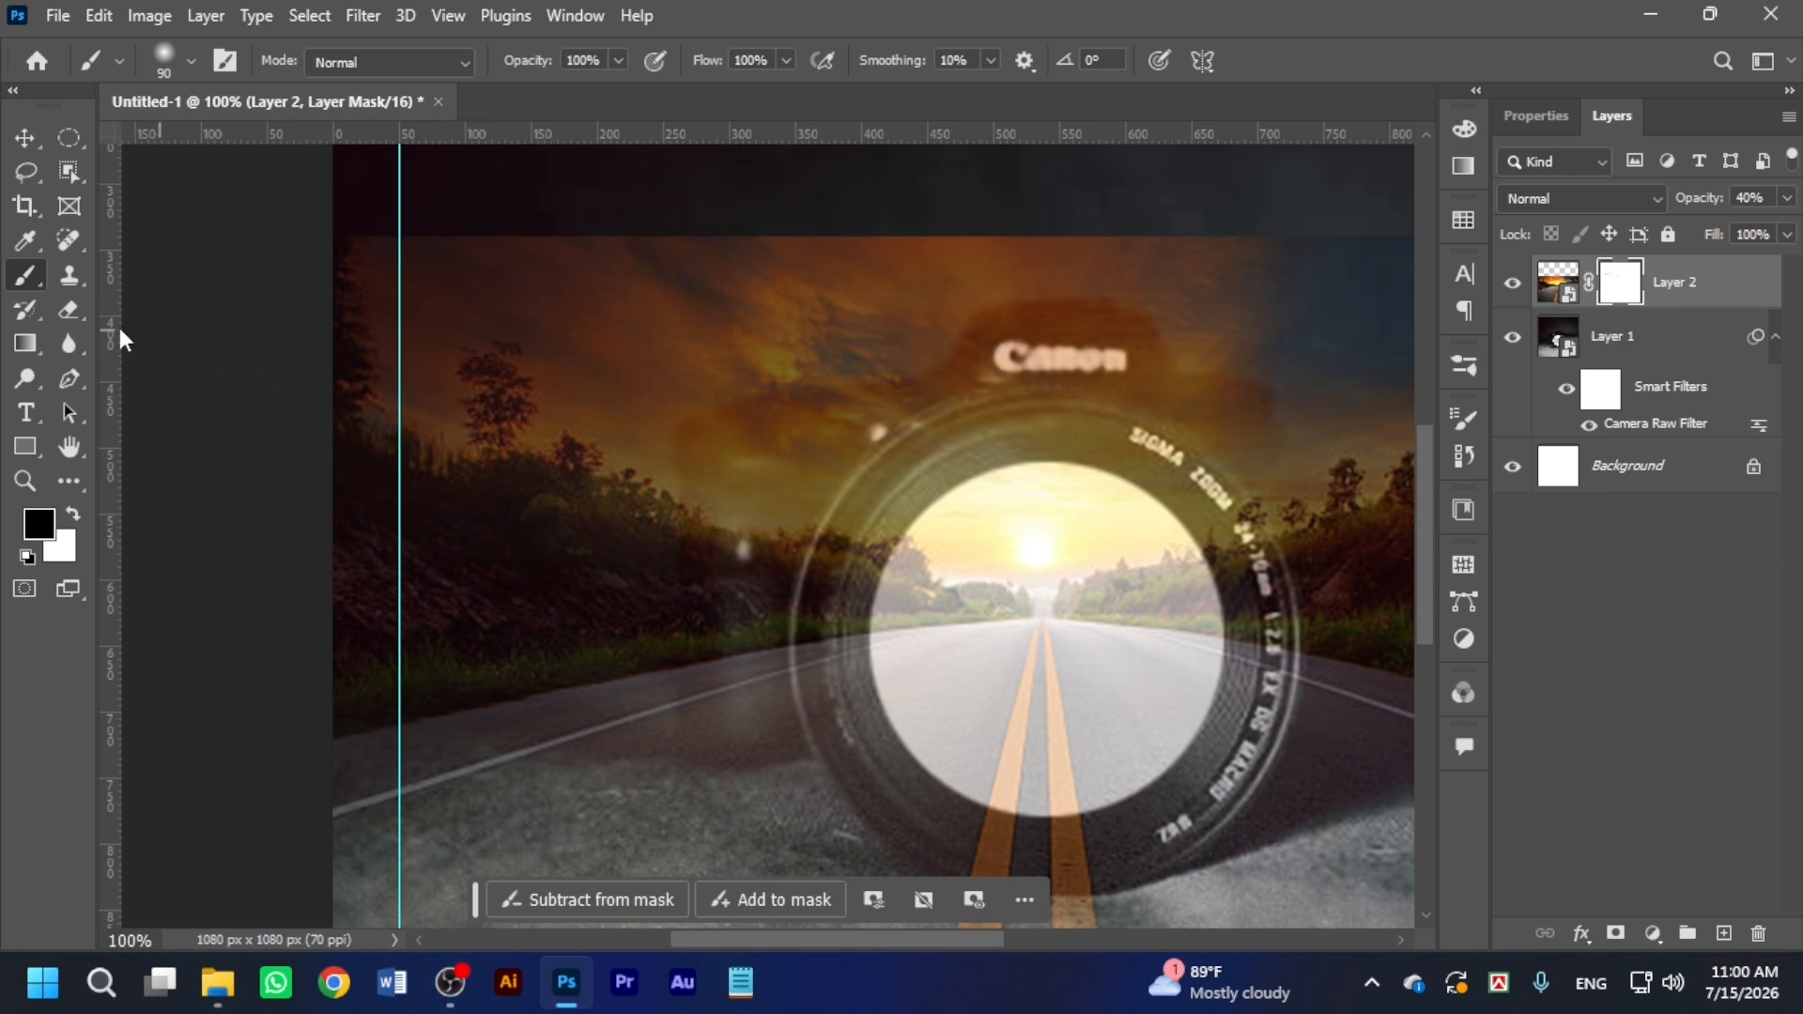
{"action": "mouse_move", "coordinate": [1033, 279]}
{"action": "left_mouse_down"}
{"action": "mouse_move", "coordinate": [881, 232]}
{"action": "mouse_move", "coordinate": [315, 429]}
{"action": "mouse_move", "coordinate": [188, 421]}
{"action": "mouse_move", "coordinate": [634, 236]}
{"action": "mouse_move", "coordinate": [562, 277]}
{"action": "mouse_move", "coordinate": [98, 330]}
{"action": "mouse_move", "coordinate": [542, 274]}
{"action": "left_mouse_up"}
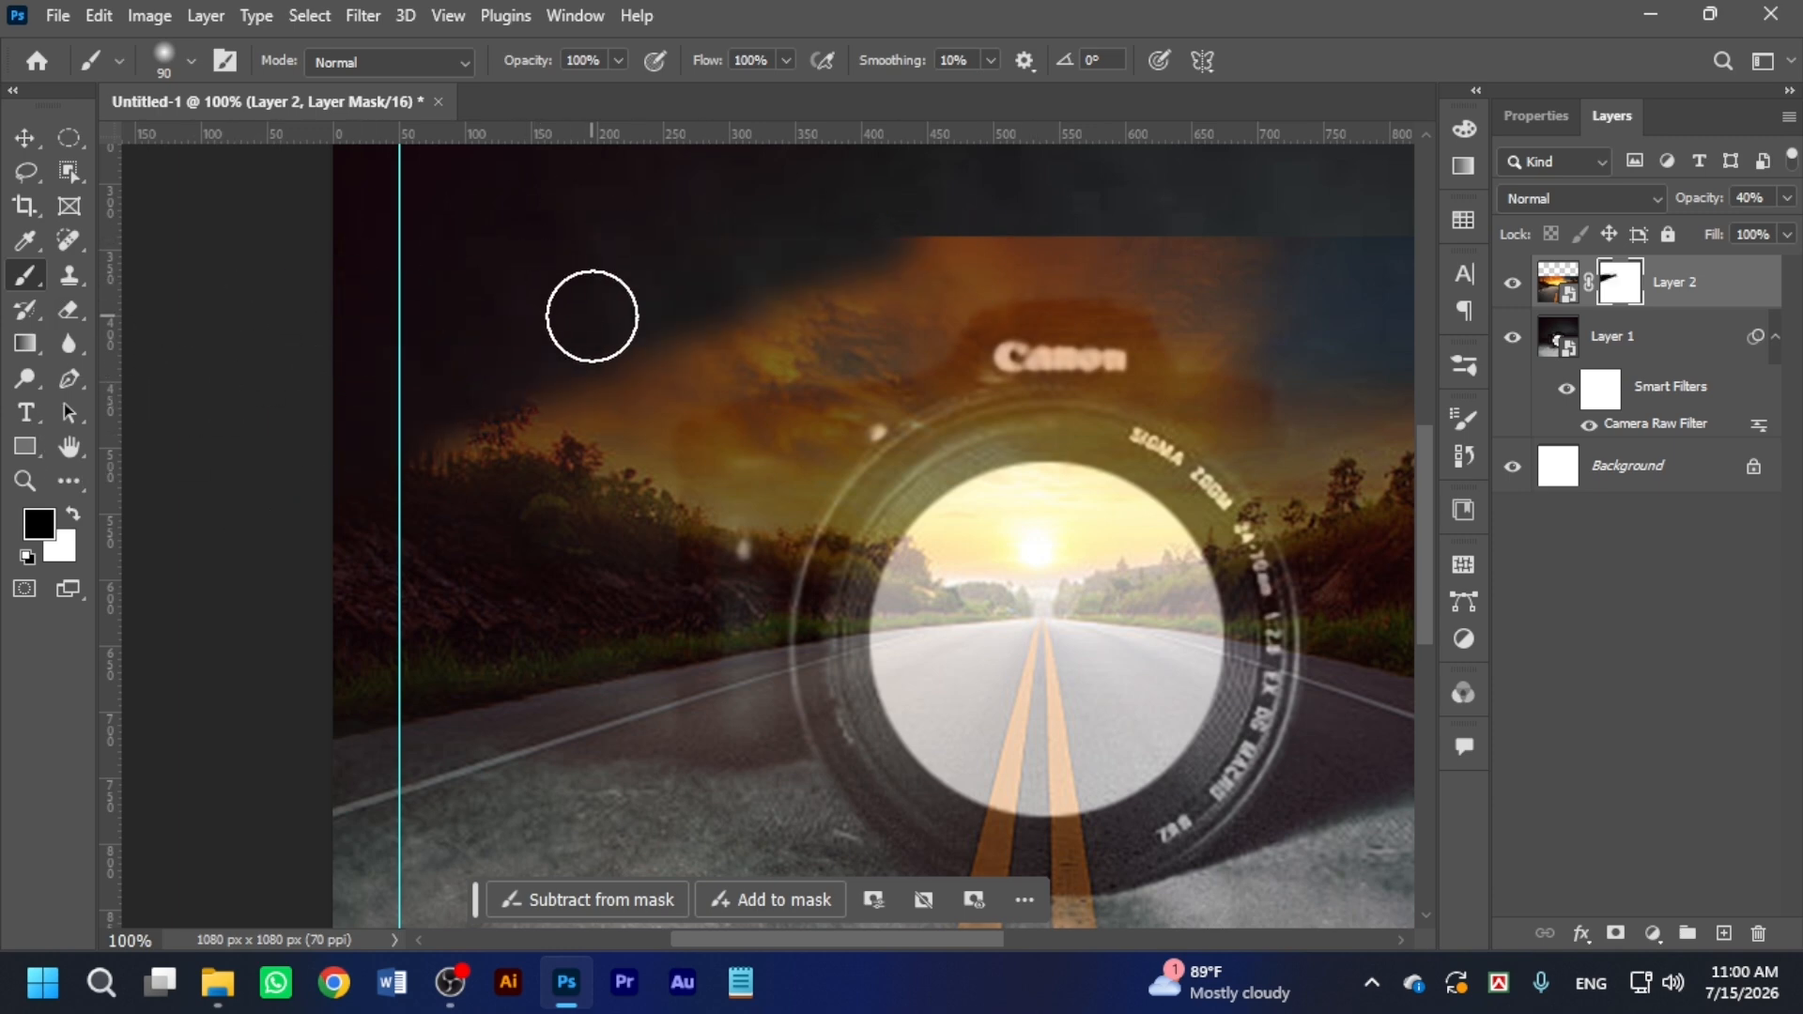
{"action": "key", "text": "ctrl+z"}
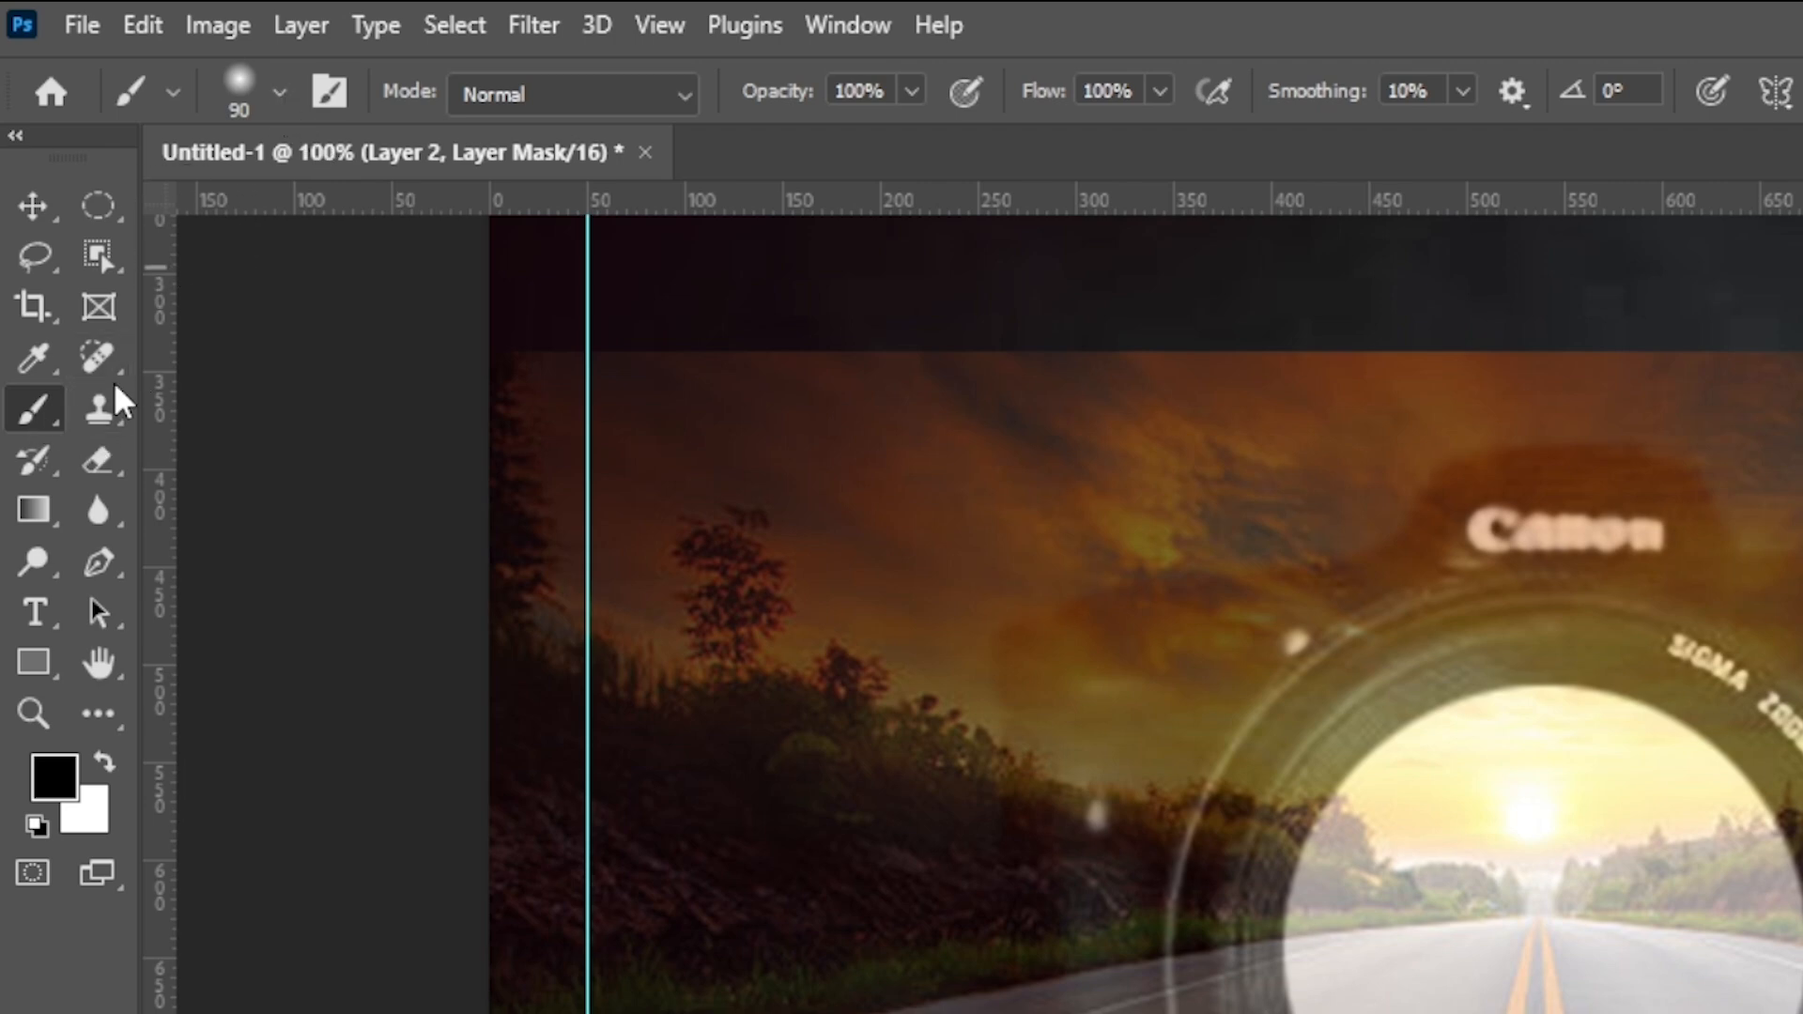
Choose the Soft Round brush from General Brushes with 0% hardness and a size of 133 px.
{"action": "left_click", "coordinate": [280, 94]}
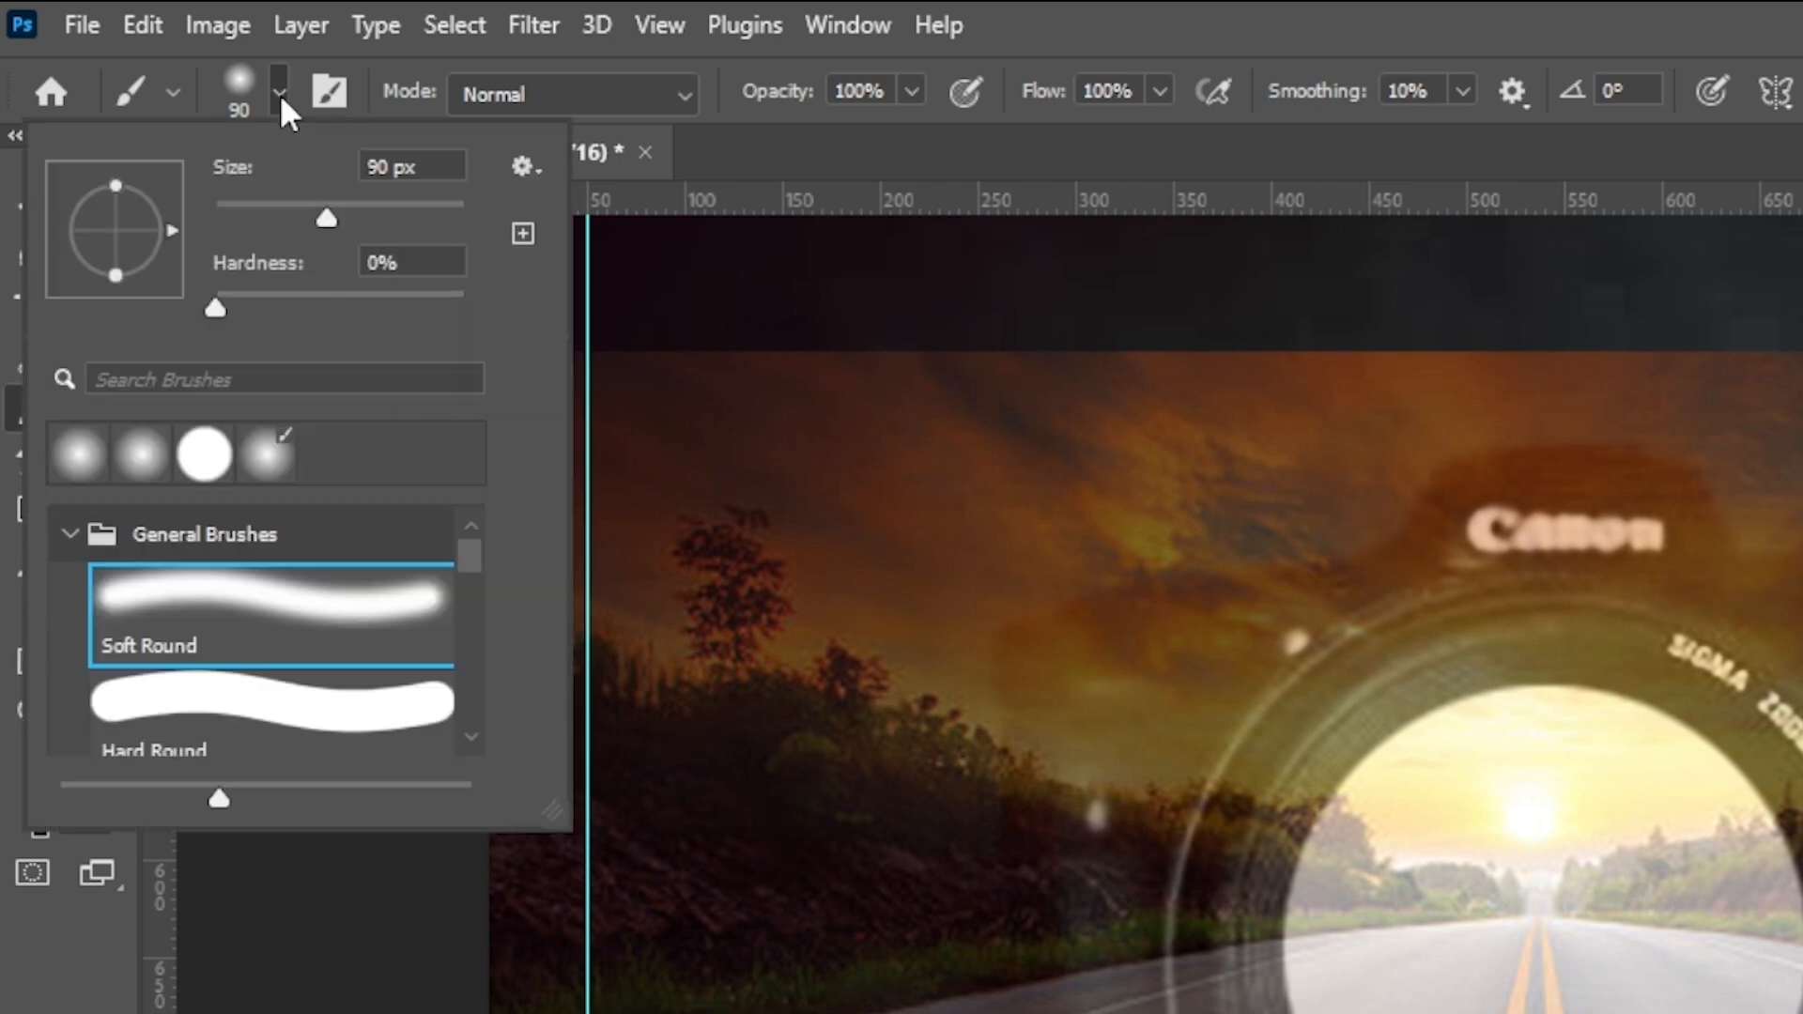
{"action": "left_click", "coordinate": [71, 532]}
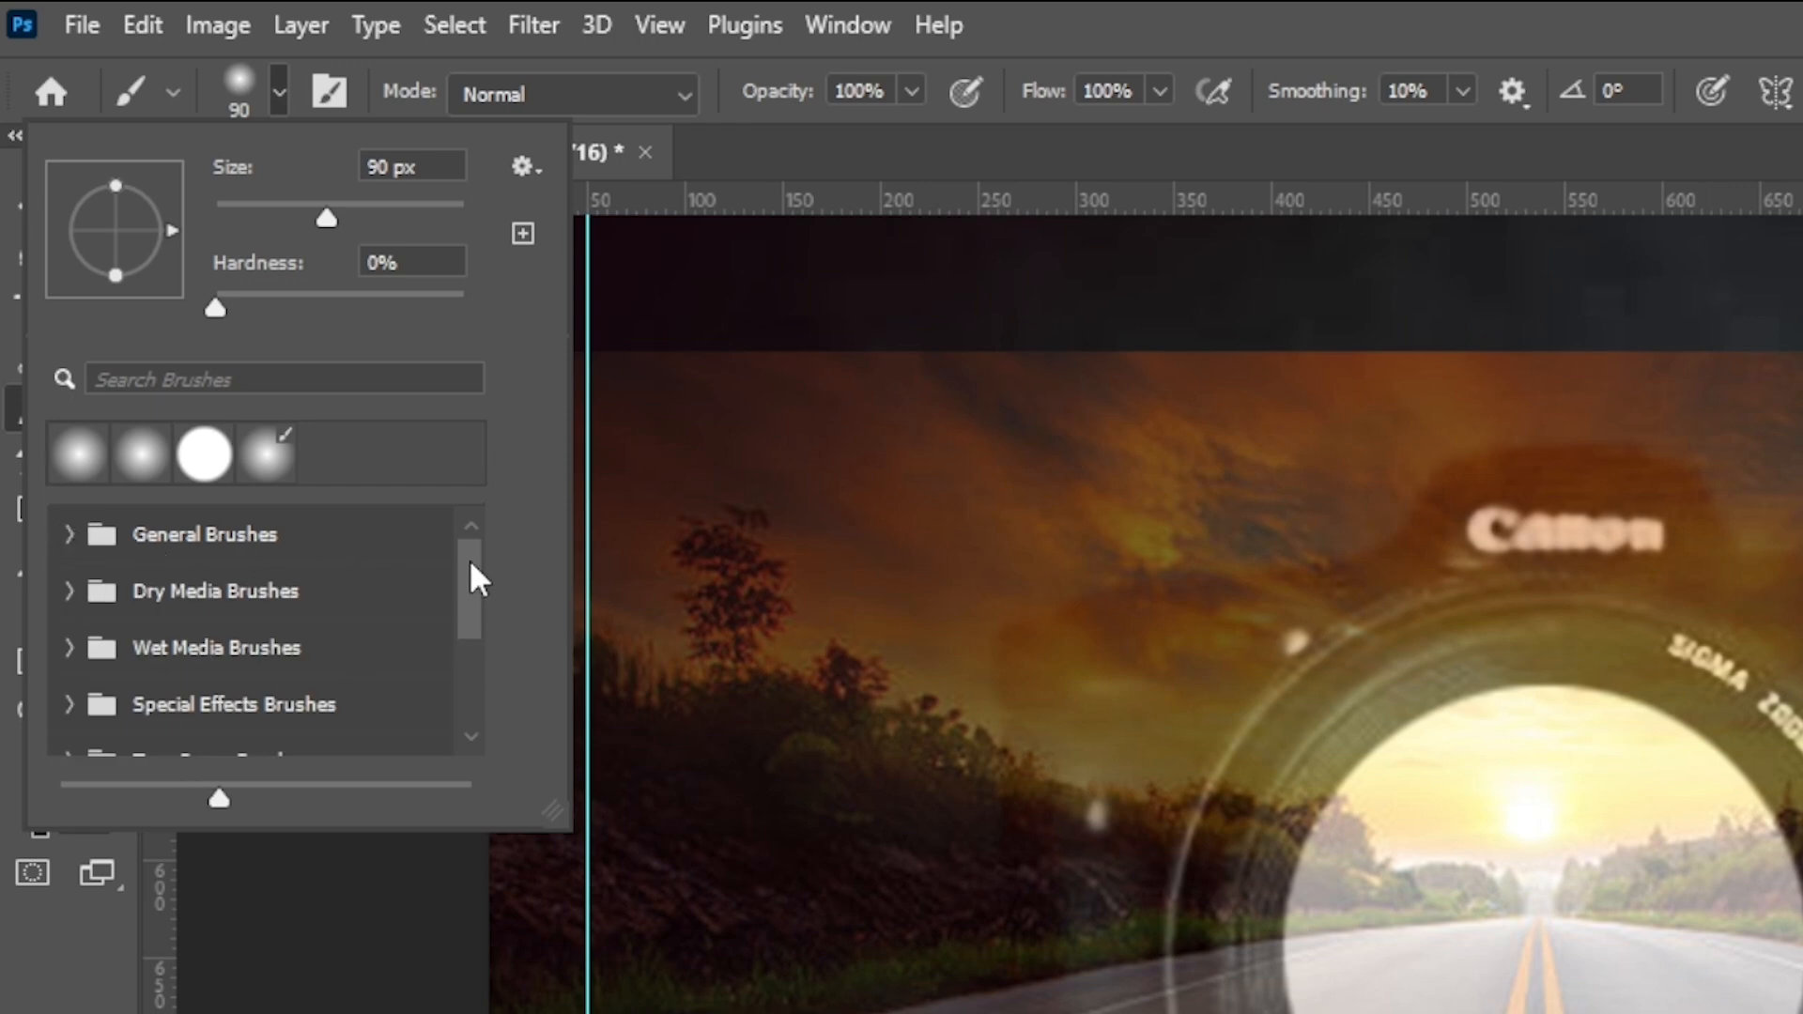
{"action": "mouse_move", "coordinate": [471, 563]}
{"action": "left_mouse_down"}
{"action": "mouse_move", "coordinate": [459, 702]}
{"action": "mouse_move", "coordinate": [507, 564]}
{"action": "mouse_move", "coordinate": [471, 693]}
{"action": "mouse_move", "coordinate": [481, 558]}
{"action": "left_mouse_up"}
{"action": "left_click", "coordinate": [68, 534]}
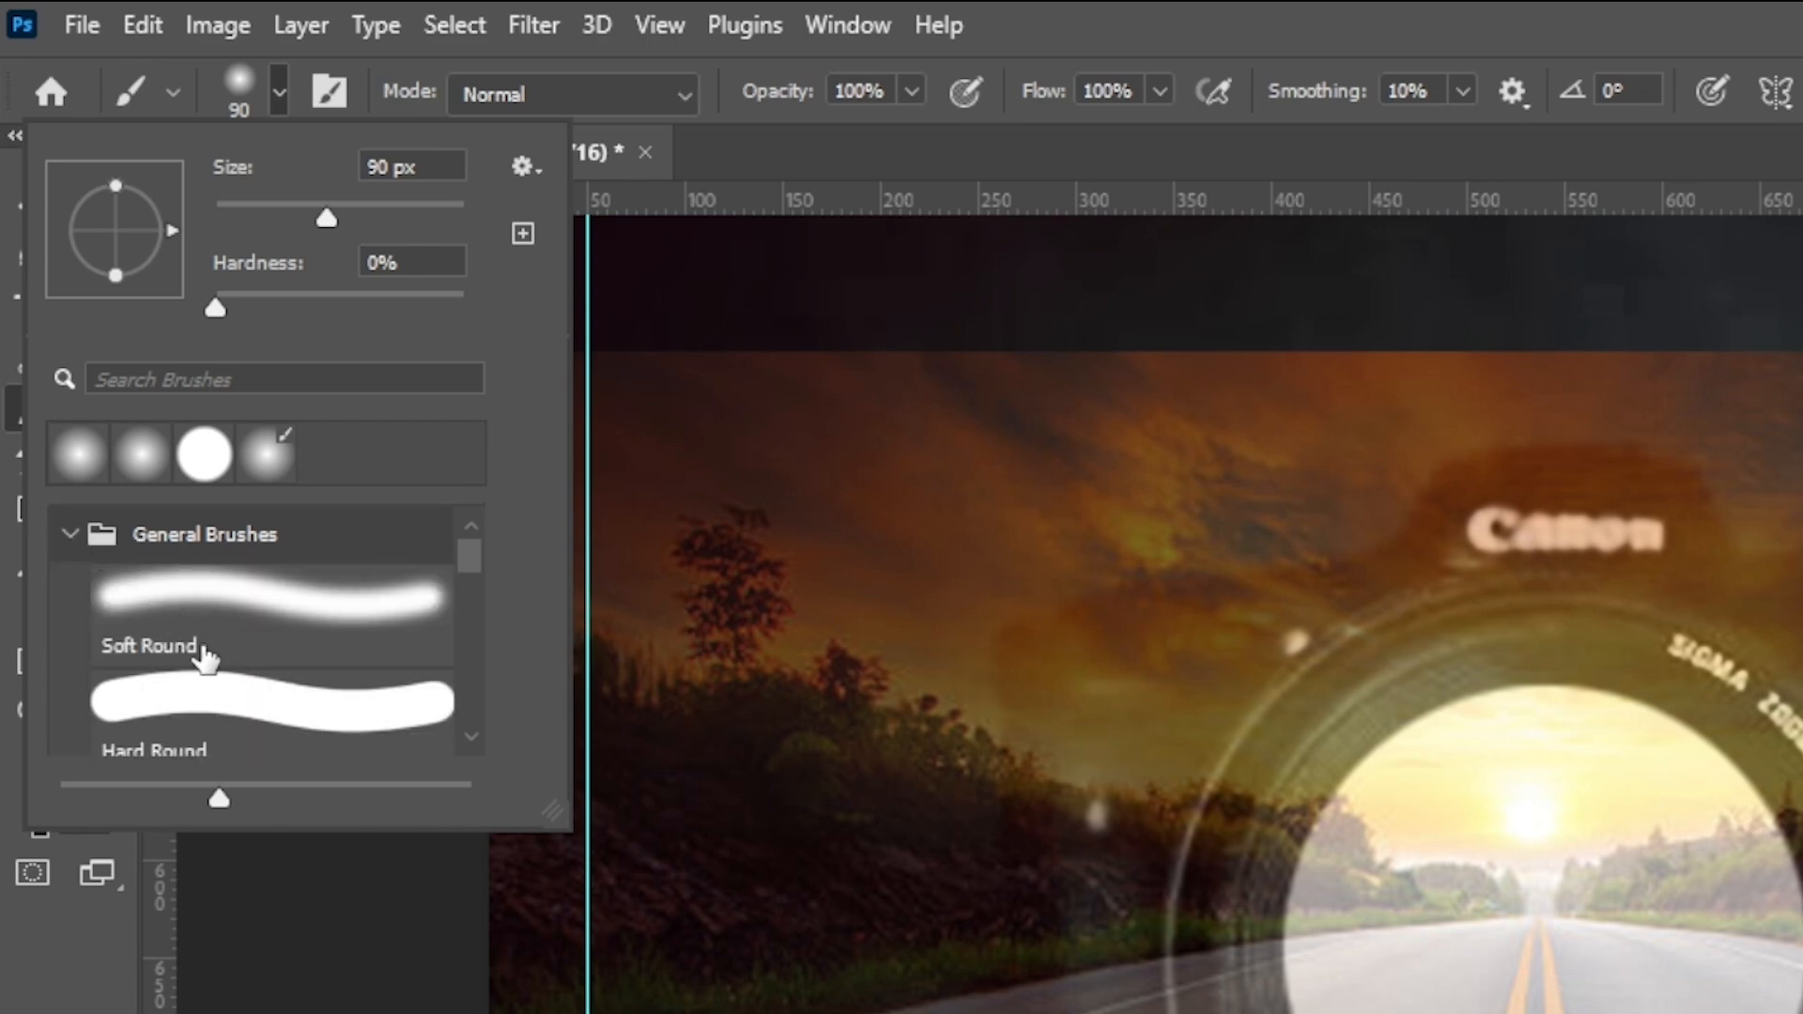
{"action": "left_click", "coordinate": [305, 620]}
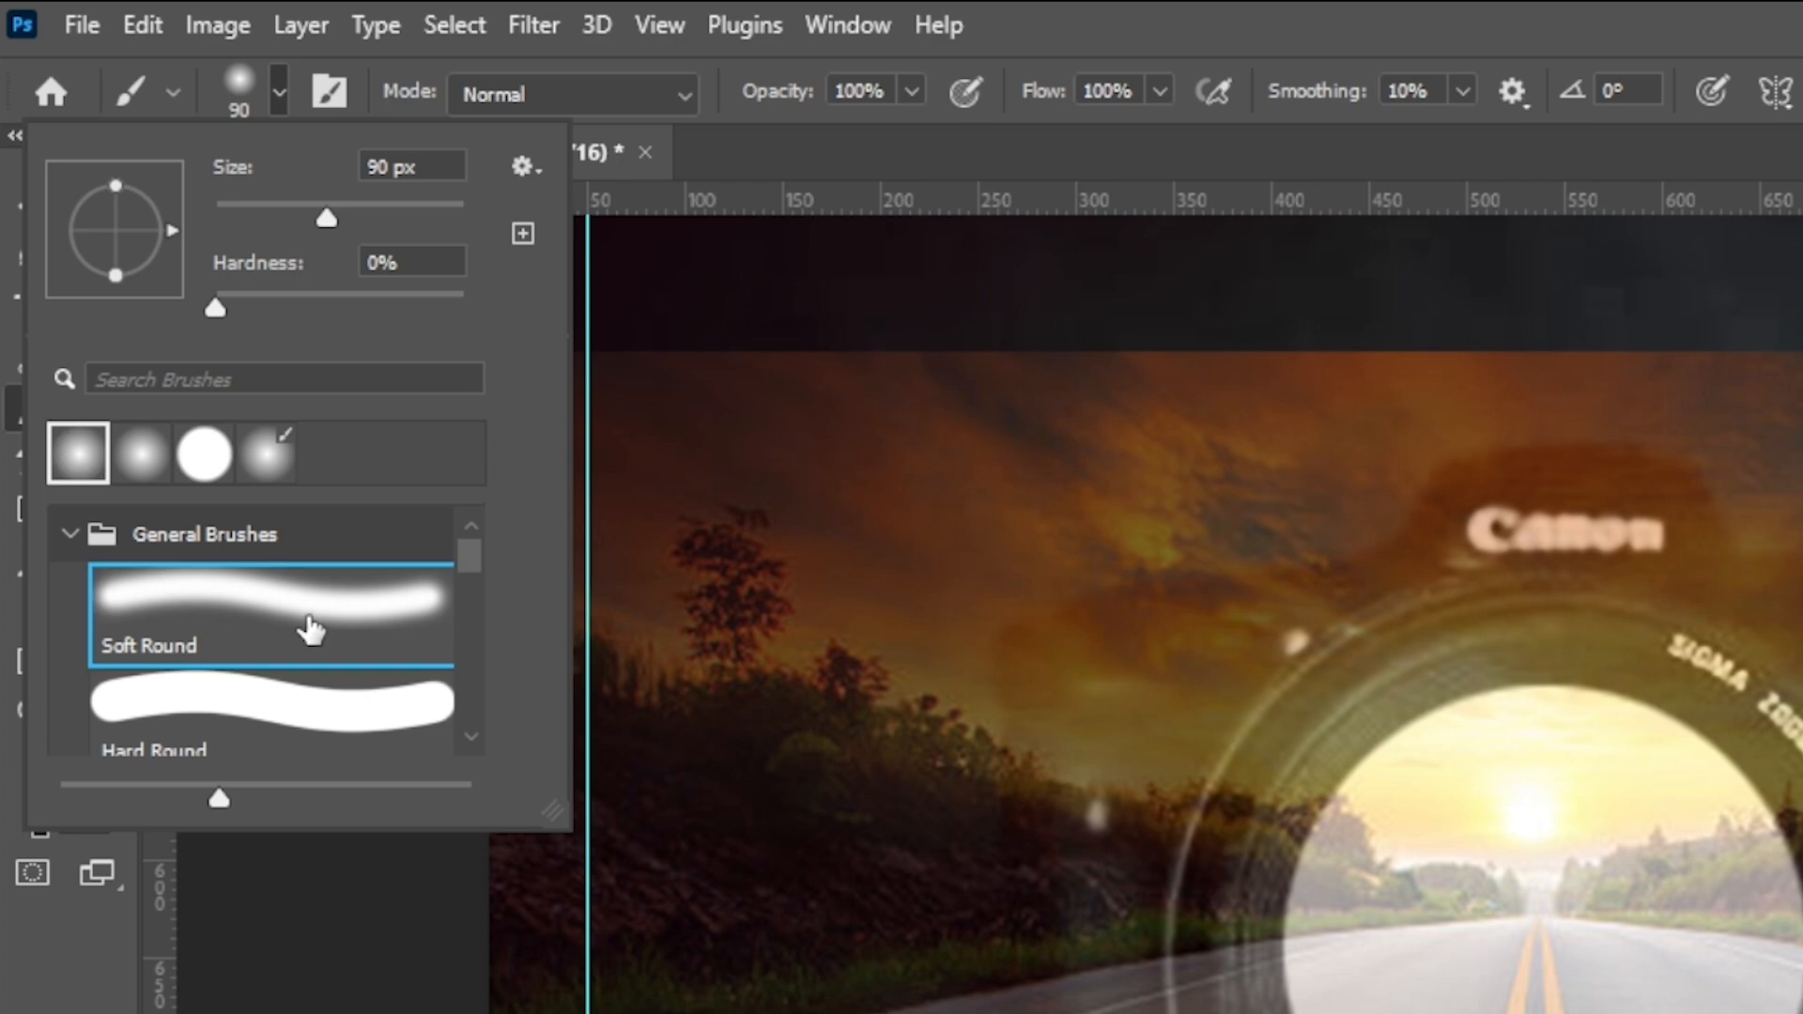
{"action": "left_click_drag", "start_coordinate": [216, 307], "coordinate": [394, 300]}
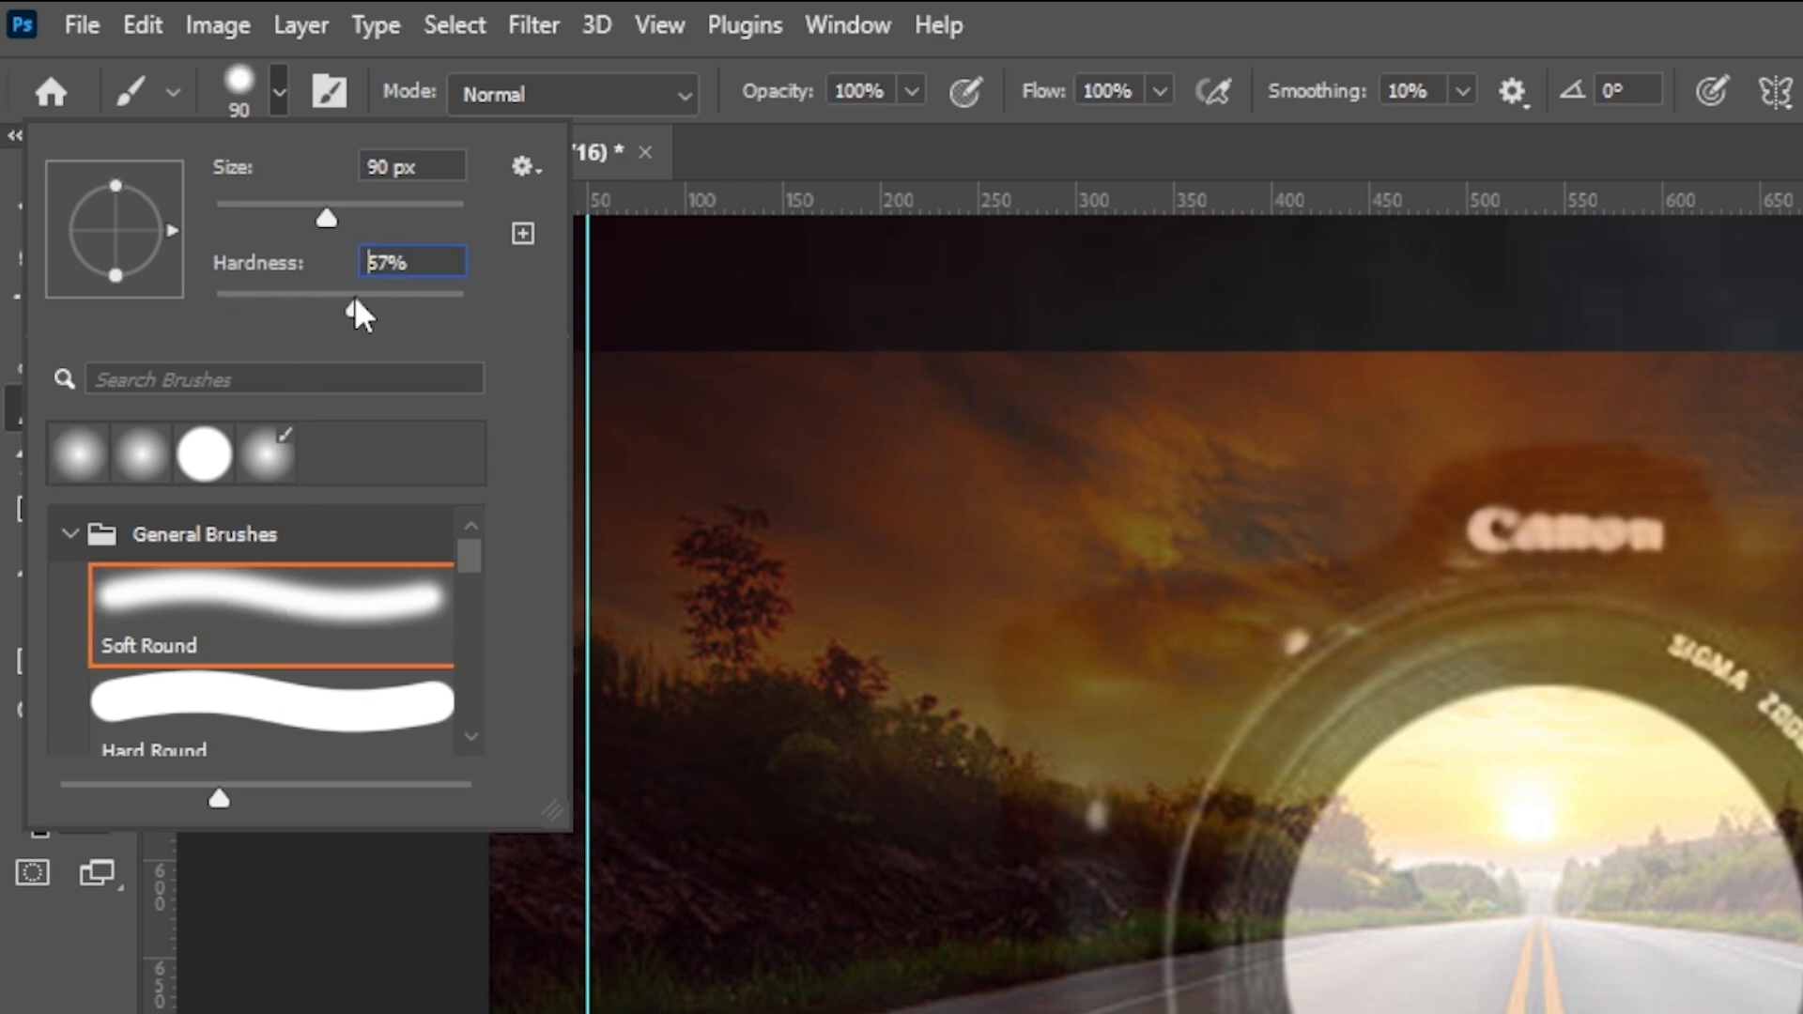
{"action": "left_click_drag", "start_coordinate": [247, 315], "coordinate": [206, 326]}
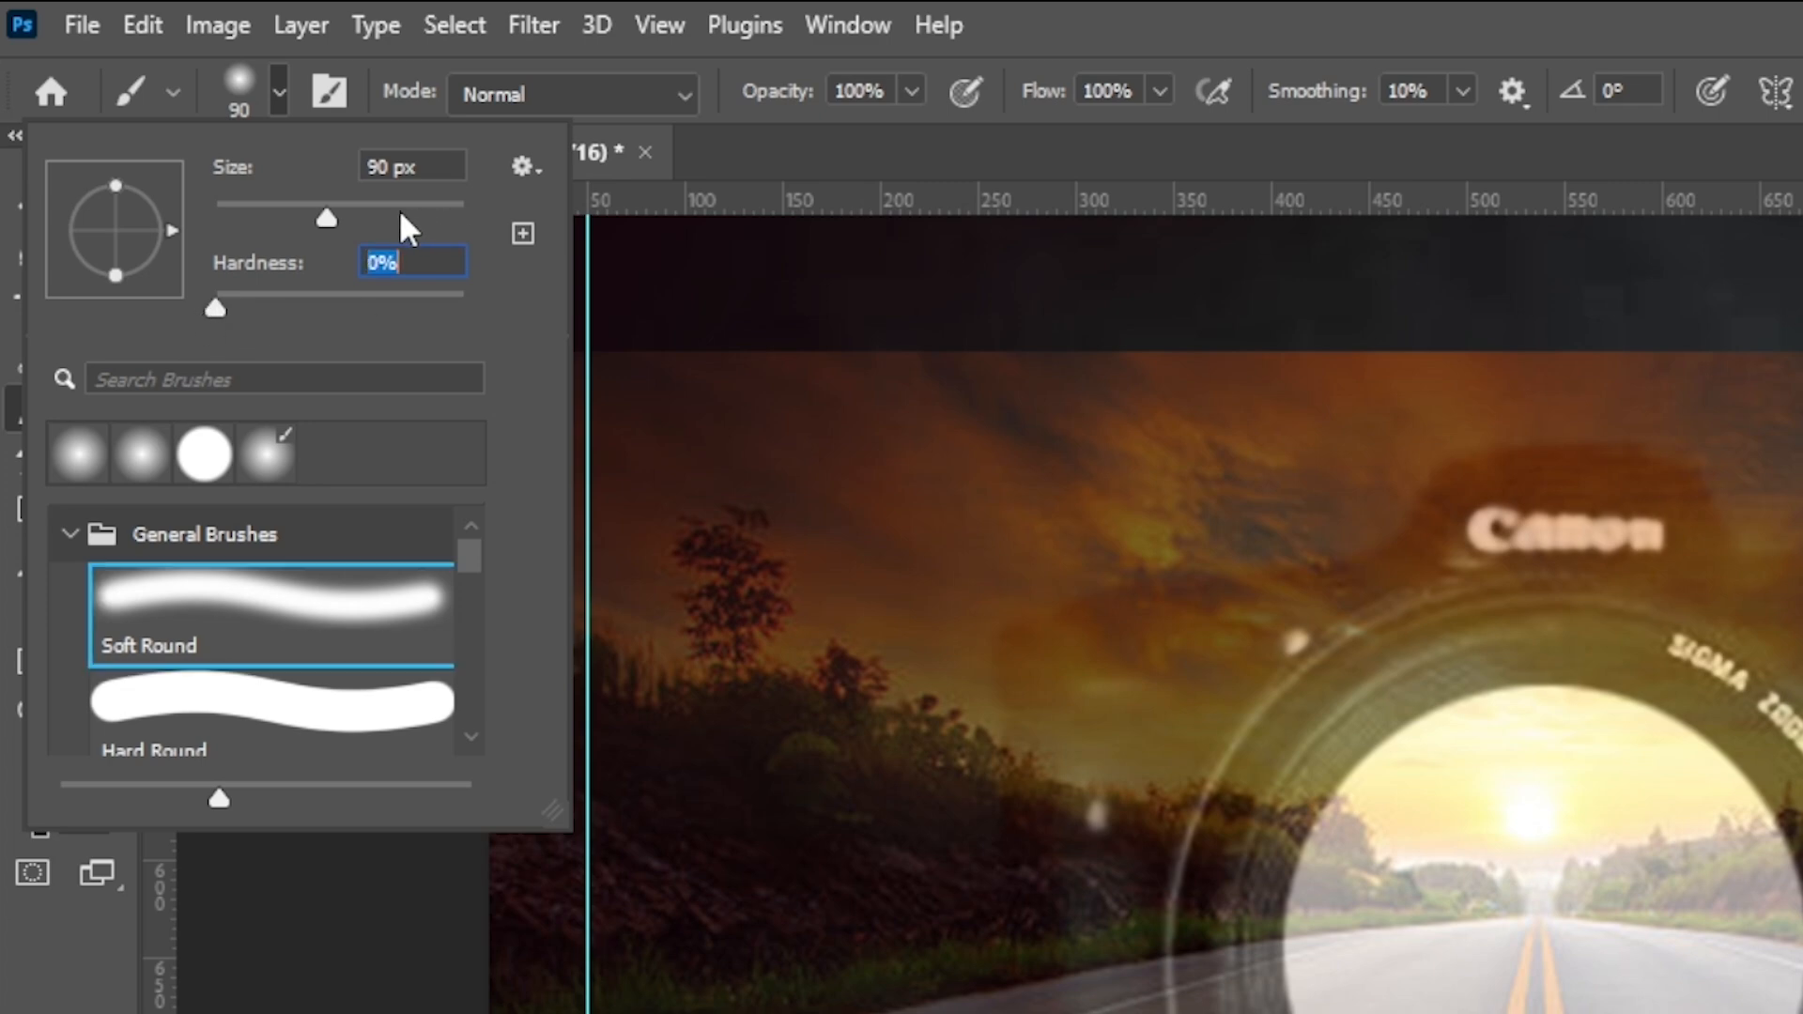
{"action": "left_click", "coordinate": [355, 205]}
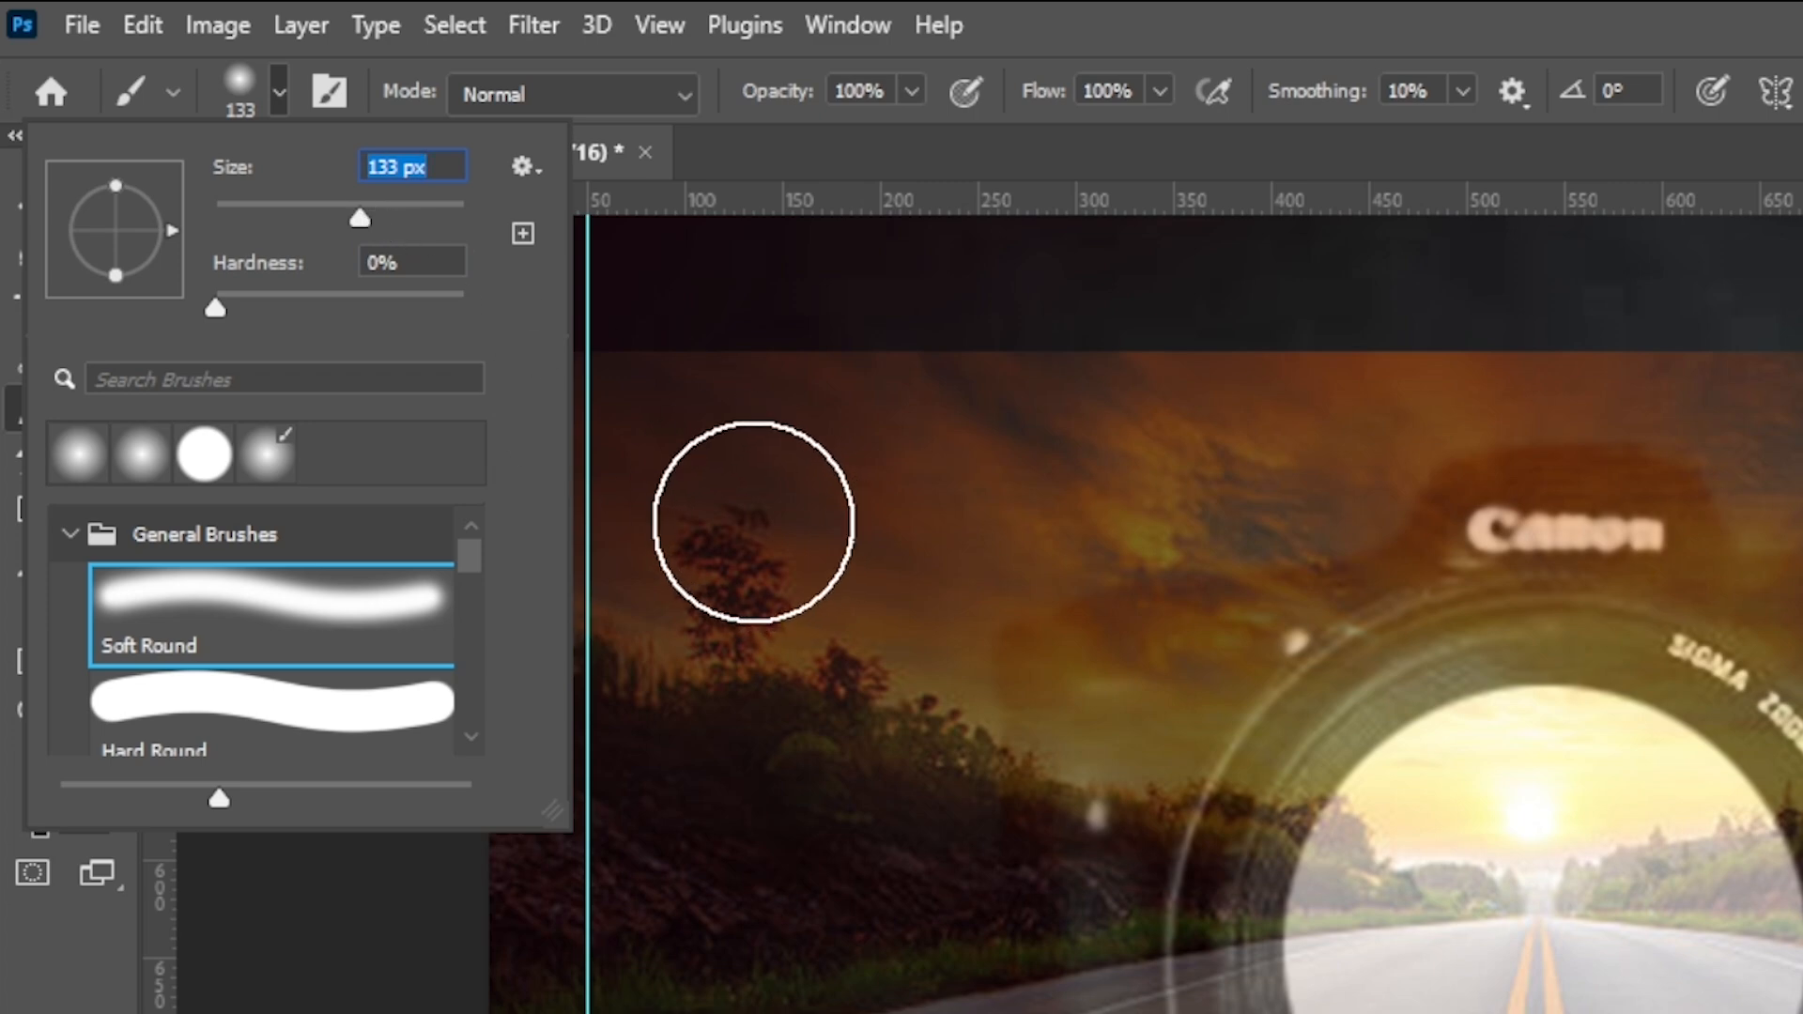
{"action": "left_click", "coordinate": [280, 91]}
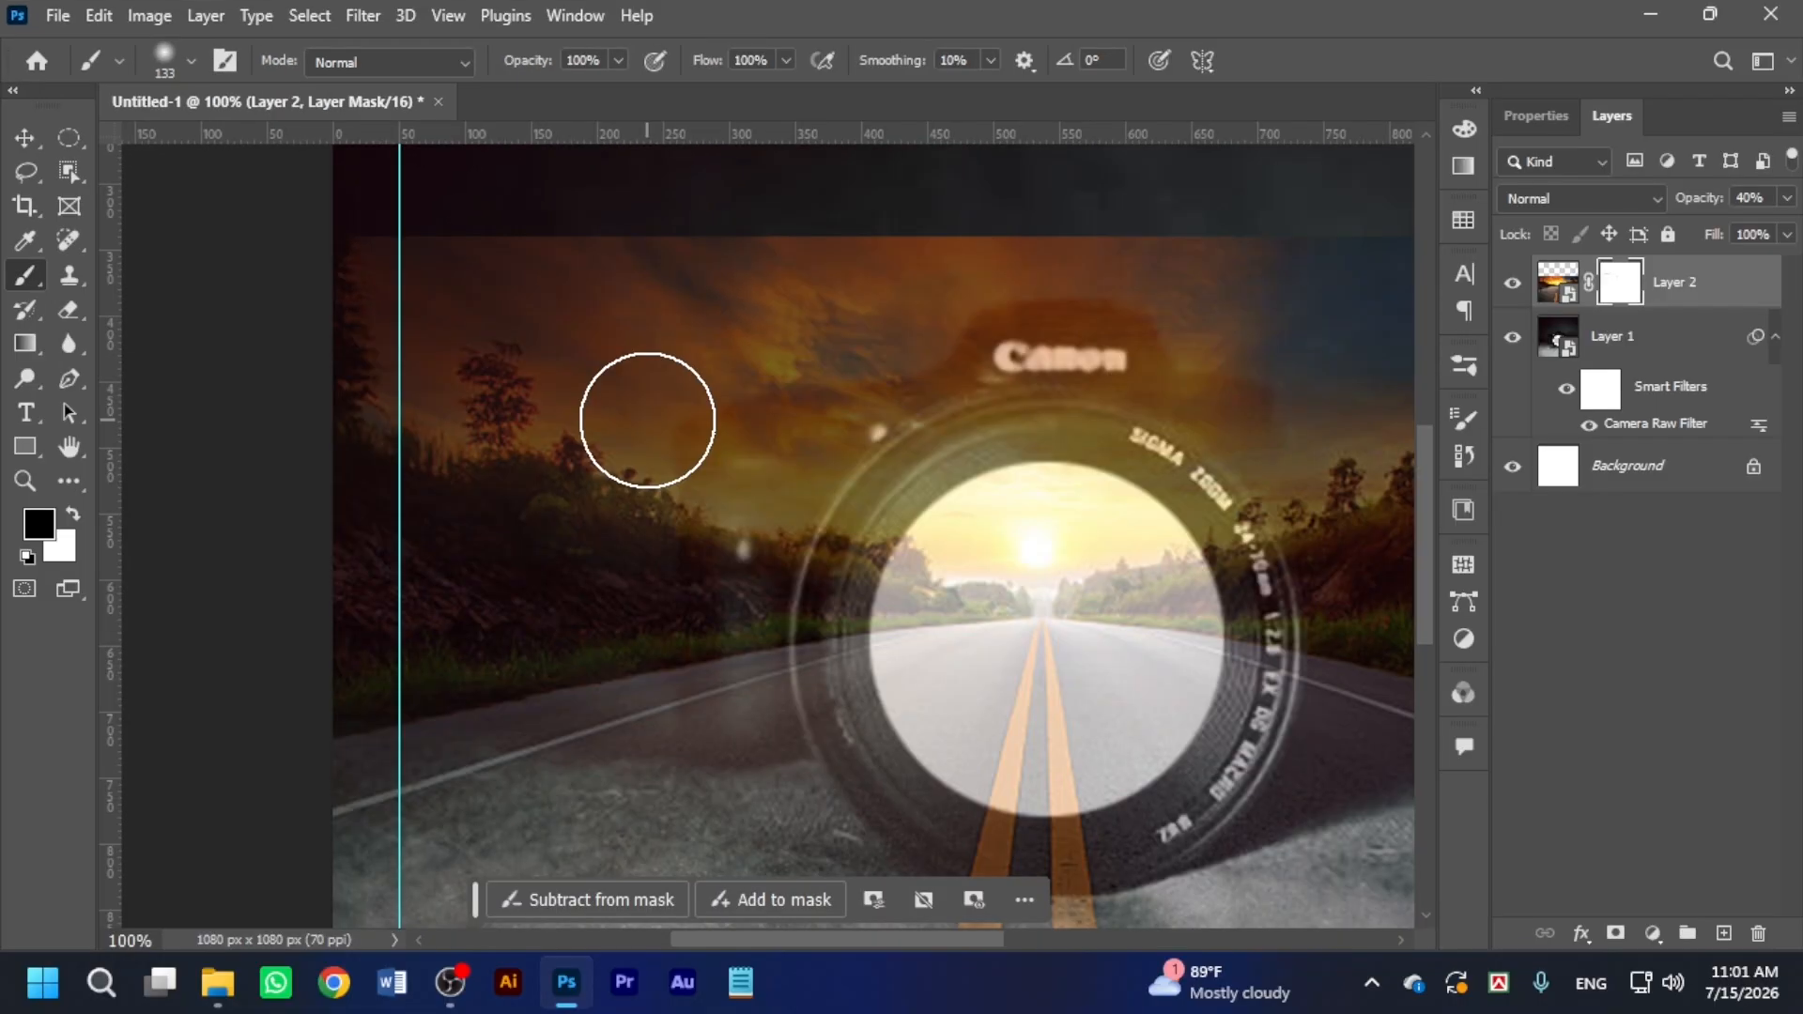
Paint black on the road layer's mask to hide the sunset sky to the left of and above the camera.
{"action": "mouse_move", "coordinate": [647, 419]}
{"action": "left_mouse_down"}
{"action": "mouse_move", "coordinate": [741, 364]}
{"action": "mouse_move", "coordinate": [610, 287]}
{"action": "mouse_move", "coordinate": [406, 263]}
{"action": "mouse_move", "coordinate": [494, 247]}
{"action": "mouse_move", "coordinate": [211, 319]}
{"action": "mouse_move", "coordinate": [589, 332]}
{"action": "mouse_move", "coordinate": [294, 500]}
{"action": "mouse_move", "coordinate": [654, 327]}
{"action": "mouse_move", "coordinate": [515, 436]}
{"action": "mouse_move", "coordinate": [308, 549]}
{"action": "mouse_move", "coordinate": [615, 379]}
{"action": "mouse_move", "coordinate": [292, 571]}
{"action": "mouse_move", "coordinate": [551, 438]}
{"action": "mouse_move", "coordinate": [445, 512]}
{"action": "mouse_move", "coordinate": [606, 484]}
{"action": "left_mouse_up"}
{"action": "mouse_move", "coordinate": [769, 397]}
{"action": "left_mouse_down"}
{"action": "mouse_move", "coordinate": [613, 486]}
{"action": "mouse_move", "coordinate": [503, 505]}
{"action": "left_mouse_up"}
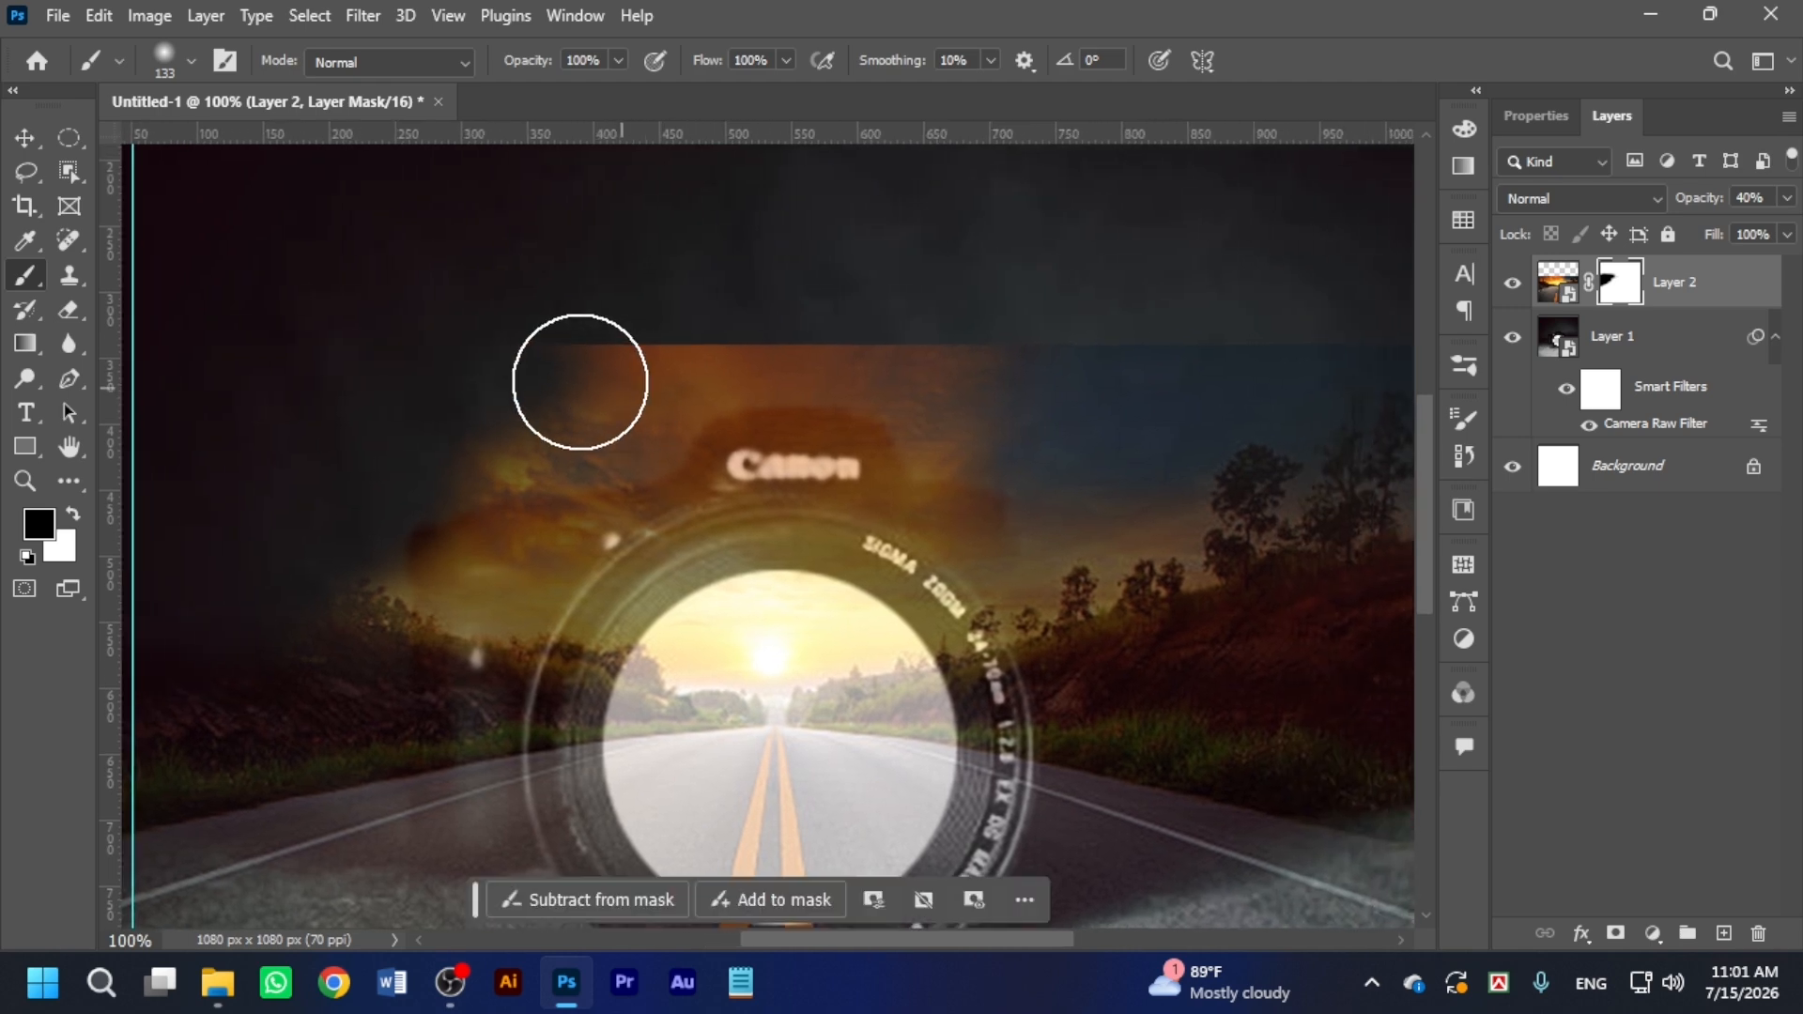
{"action": "mouse_move", "coordinate": [1055, 343]}
{"action": "left_mouse_down"}
{"action": "mouse_move", "coordinate": [1028, 351]}
{"action": "mouse_move", "coordinate": [1108, 362]}
{"action": "left_mouse_up"}
{"action": "left_click_drag", "start_coordinate": [898, 359], "coordinate": [616, 254]}
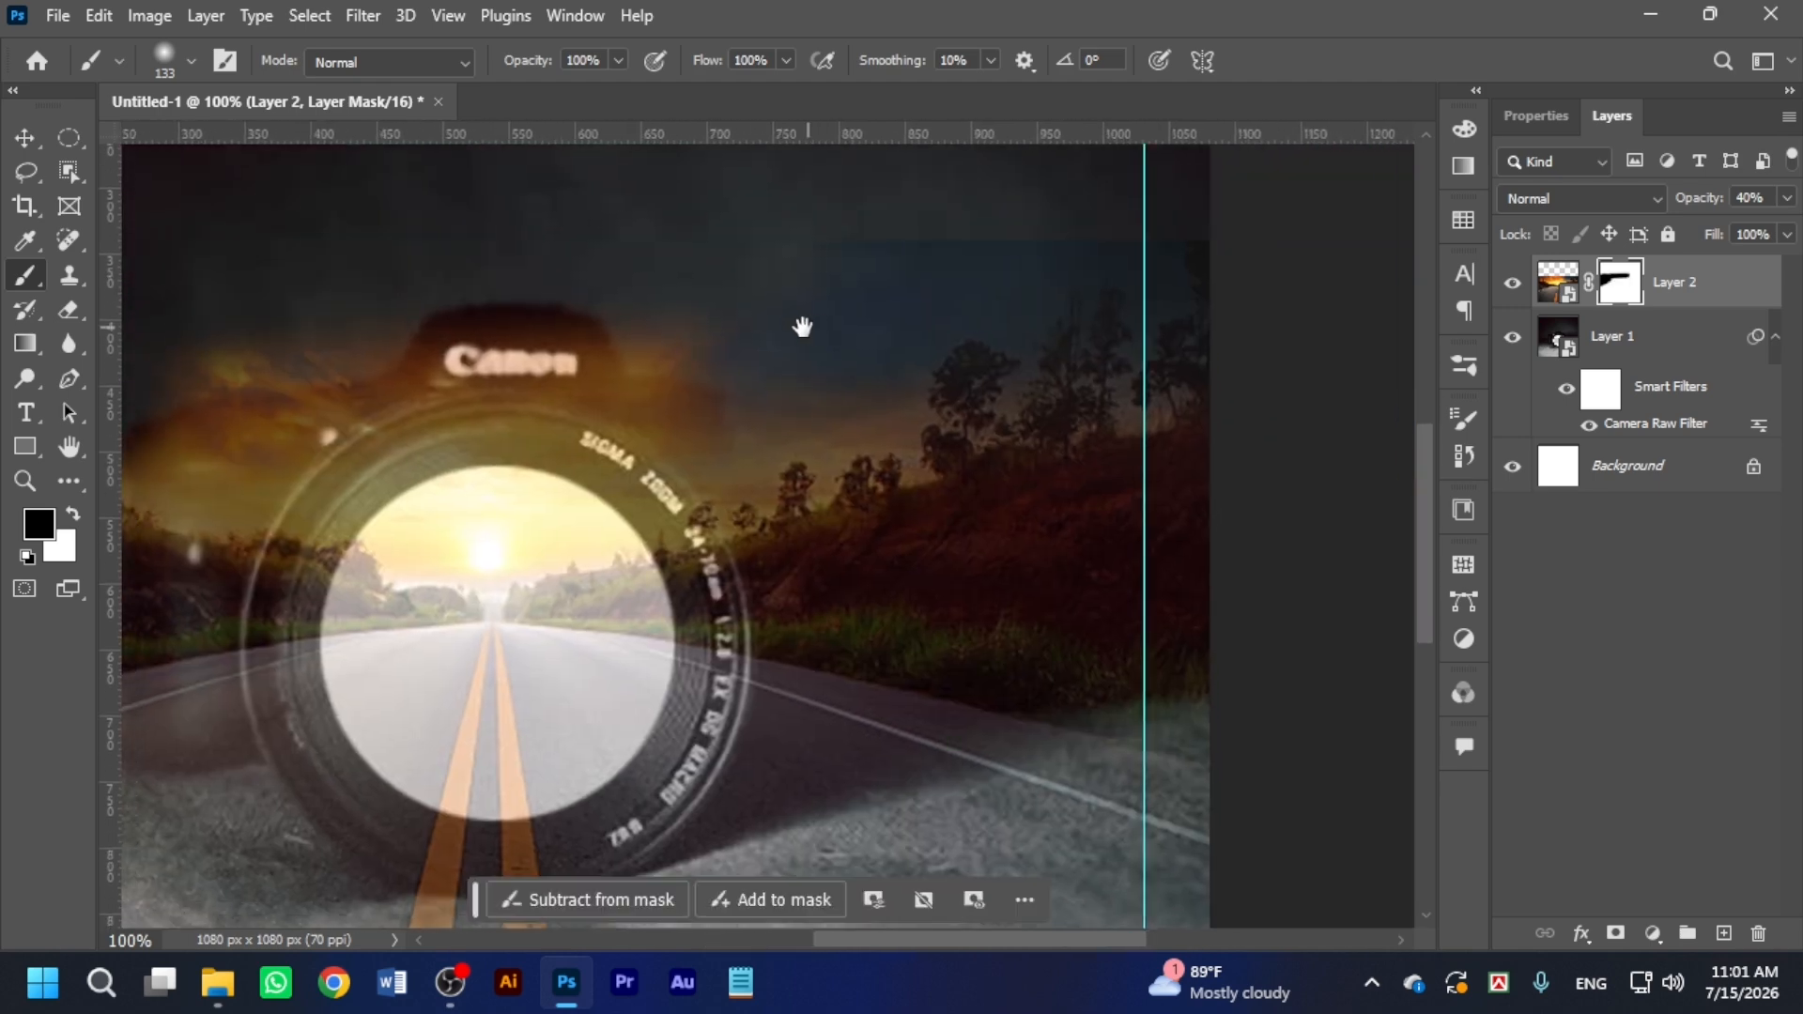
Mask out the road layer's dark sky, trees and hillside to the right of the camera.
{"action": "mouse_move", "coordinate": [1419, 281]}
{"action": "left_mouse_down"}
{"action": "mouse_move", "coordinate": [1283, 407]}
{"action": "mouse_move", "coordinate": [1186, 539]}
{"action": "mouse_move", "coordinate": [1177, 592]}
{"action": "mouse_move", "coordinate": [1378, 619]}
{"action": "left_mouse_up"}
{"action": "left_click_drag", "start_coordinate": [773, 652], "coordinate": [752, 526]}
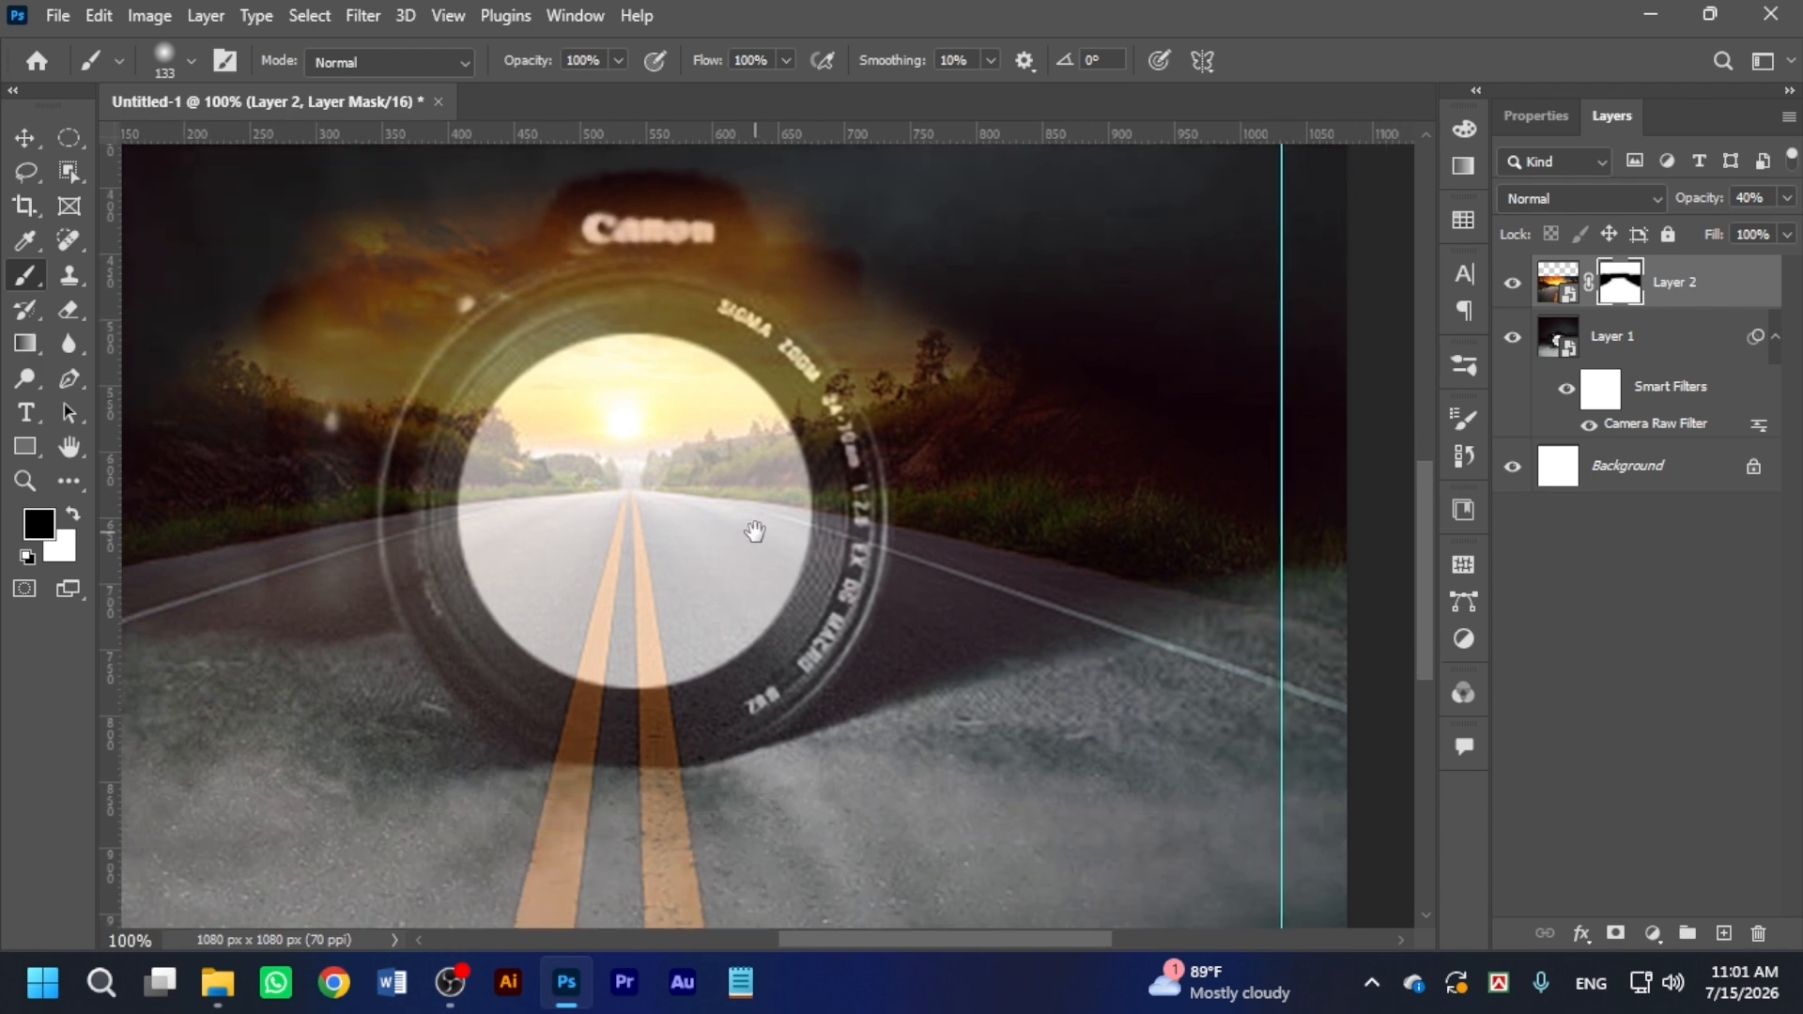
{"action": "left_click_drag", "start_coordinate": [1345, 536], "coordinate": [914, 312]}
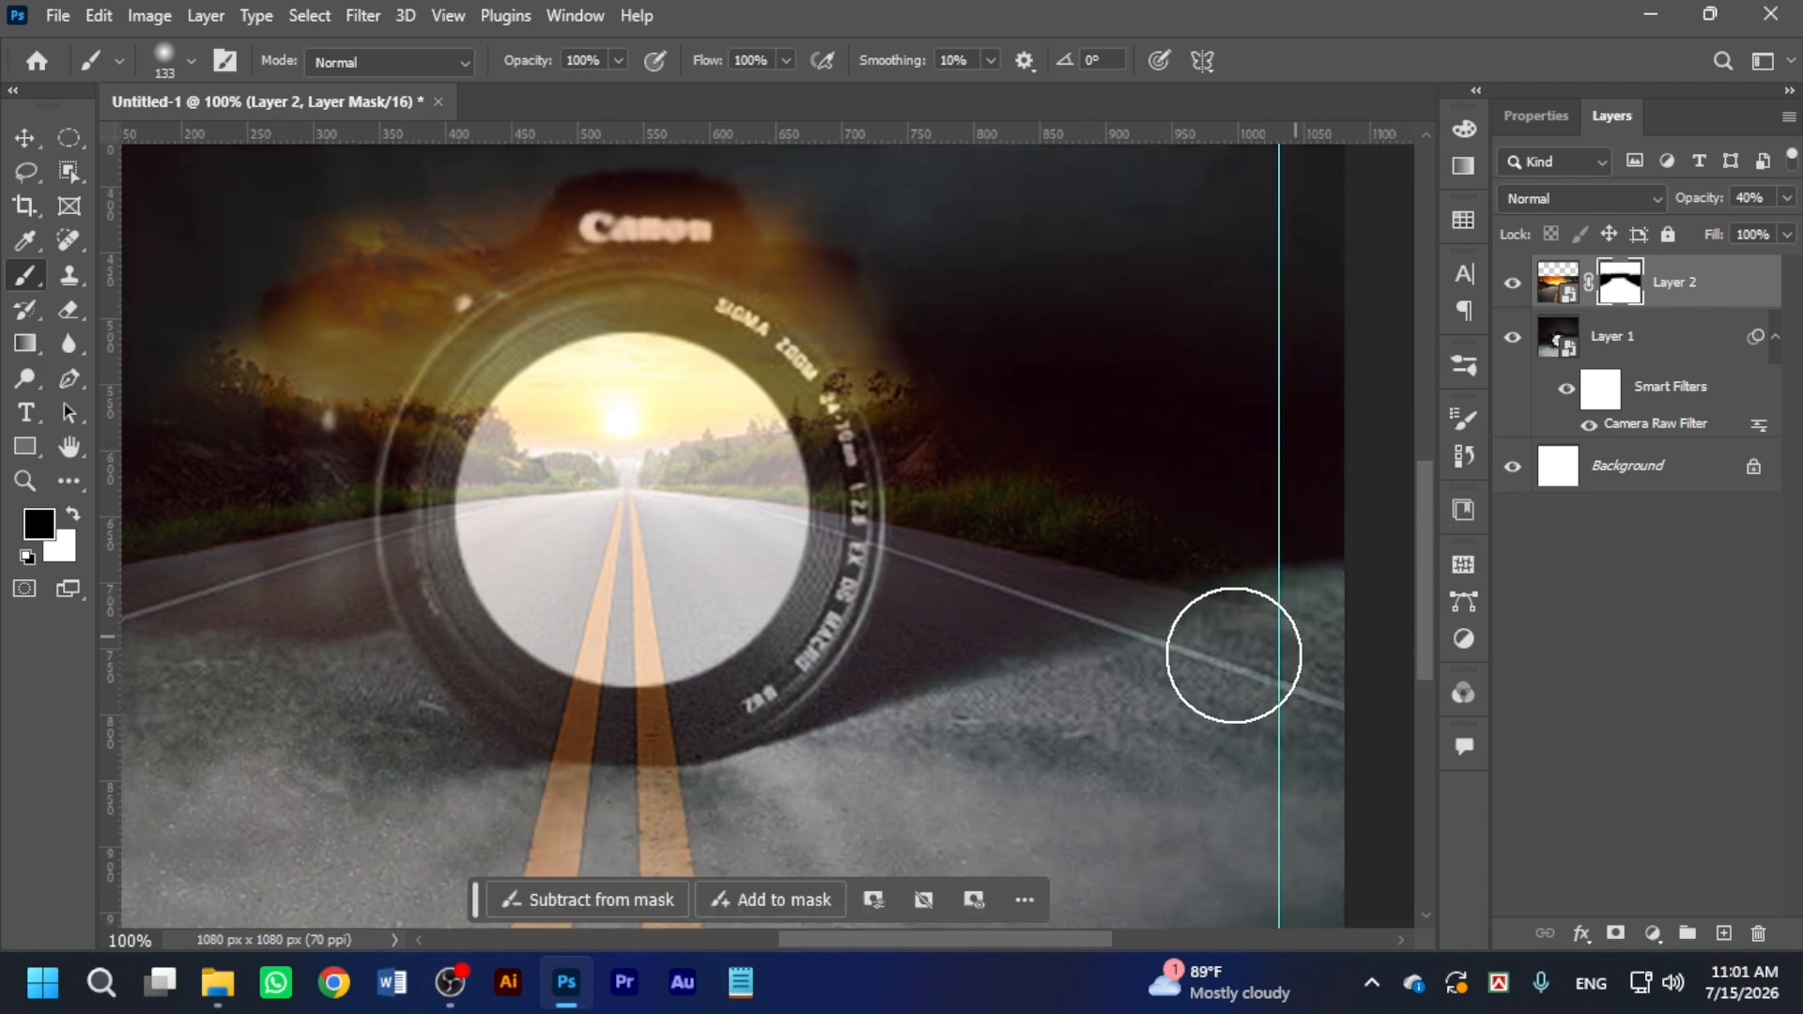
{"action": "mouse_move", "coordinate": [1236, 656]}
{"action": "left_mouse_down"}
{"action": "mouse_move", "coordinate": [1287, 598]}
{"action": "mouse_move", "coordinate": [1353, 644]}
{"action": "left_mouse_up"}
{"action": "mouse_move", "coordinate": [1055, 507]}
{"action": "left_mouse_down"}
{"action": "mouse_move", "coordinate": [1225, 575]}
{"action": "mouse_move", "coordinate": [910, 430]}
{"action": "left_mouse_up"}
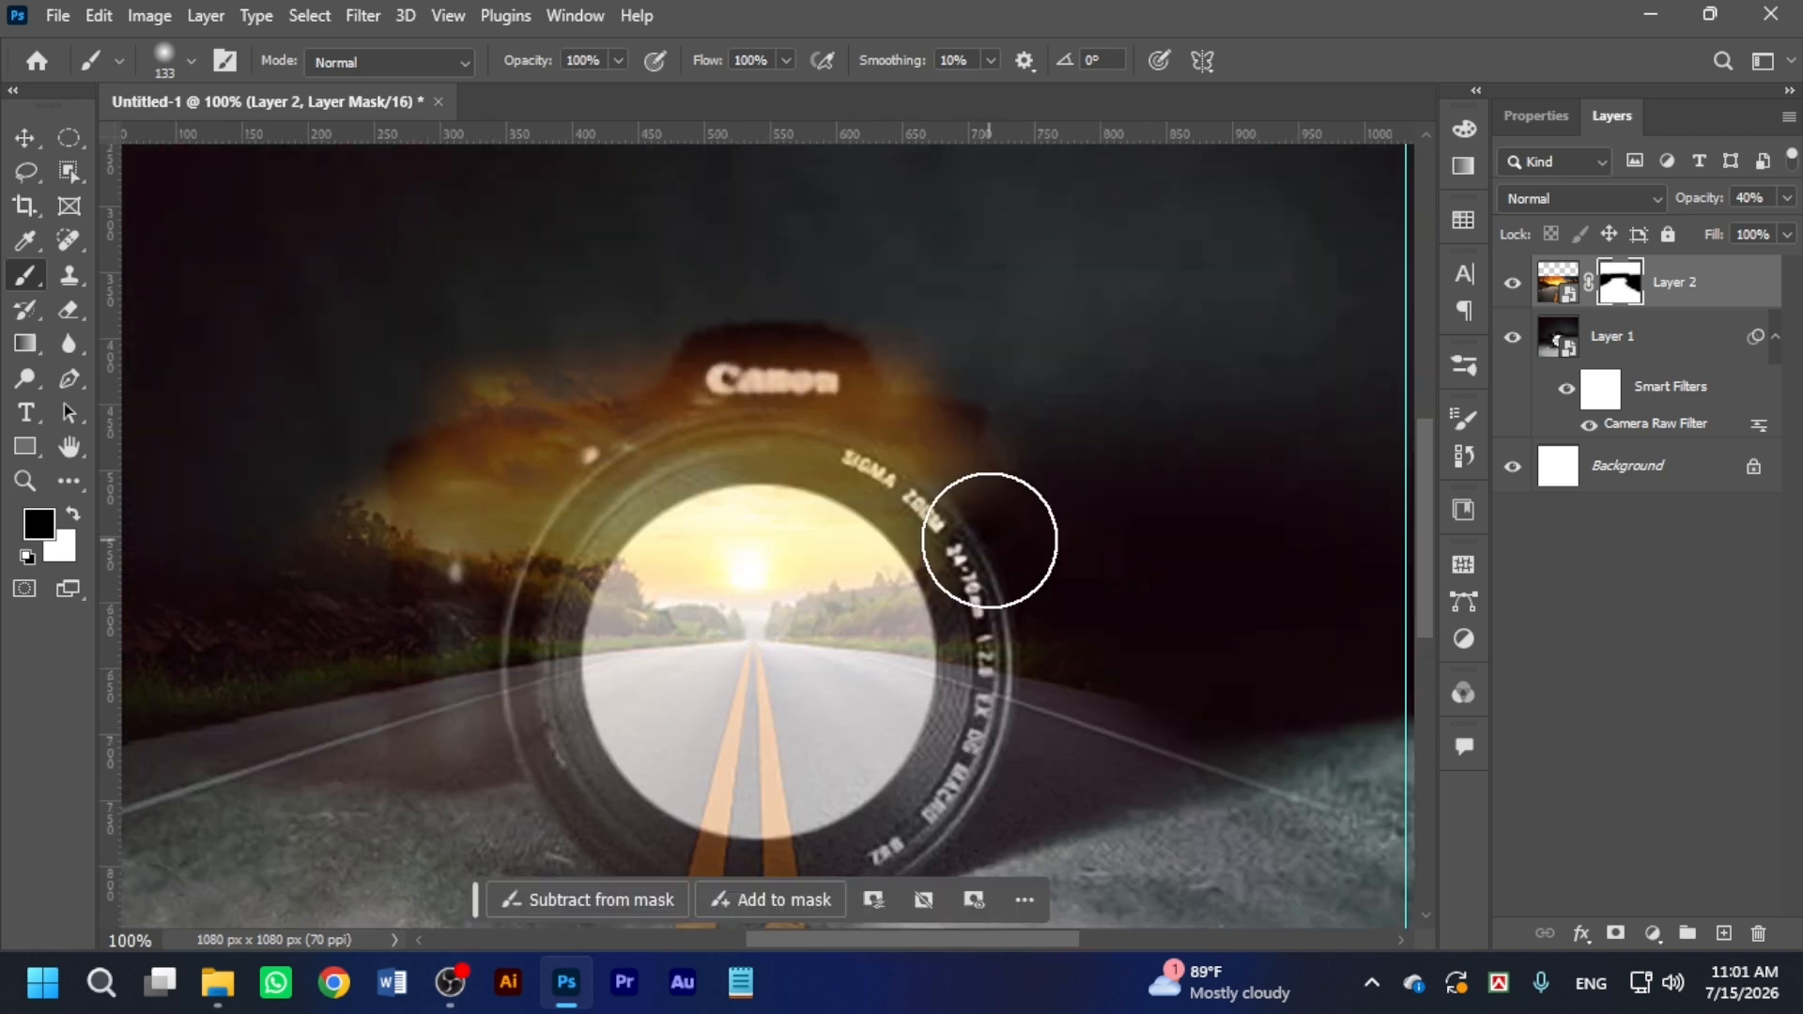
Hide the road layer over the camera body, upper lens ring and the hillside on the left using the mask.
{"action": "left_click_drag", "start_coordinate": [994, 539], "coordinate": [881, 402]}
{"action": "left_click_drag", "start_coordinate": [935, 541], "coordinate": [1097, 483]}
{"action": "mouse_move", "coordinate": [1028, 385]}
{"action": "left_mouse_down"}
{"action": "mouse_move", "coordinate": [695, 387]}
{"action": "mouse_move", "coordinate": [652, 452]}
{"action": "left_mouse_up"}
{"action": "left_click_drag", "start_coordinate": [463, 503], "coordinate": [579, 456]}
{"action": "mouse_move", "coordinate": [487, 537]}
{"action": "left_mouse_down"}
{"action": "mouse_move", "coordinate": [479, 583]}
{"action": "mouse_move", "coordinate": [628, 523]}
{"action": "left_mouse_up"}
{"action": "mouse_move", "coordinate": [803, 418]}
{"action": "left_mouse_down"}
{"action": "mouse_move", "coordinate": [856, 376]}
{"action": "mouse_move", "coordinate": [805, 491]}
{"action": "mouse_move", "coordinate": [753, 503]}
{"action": "left_mouse_up"}
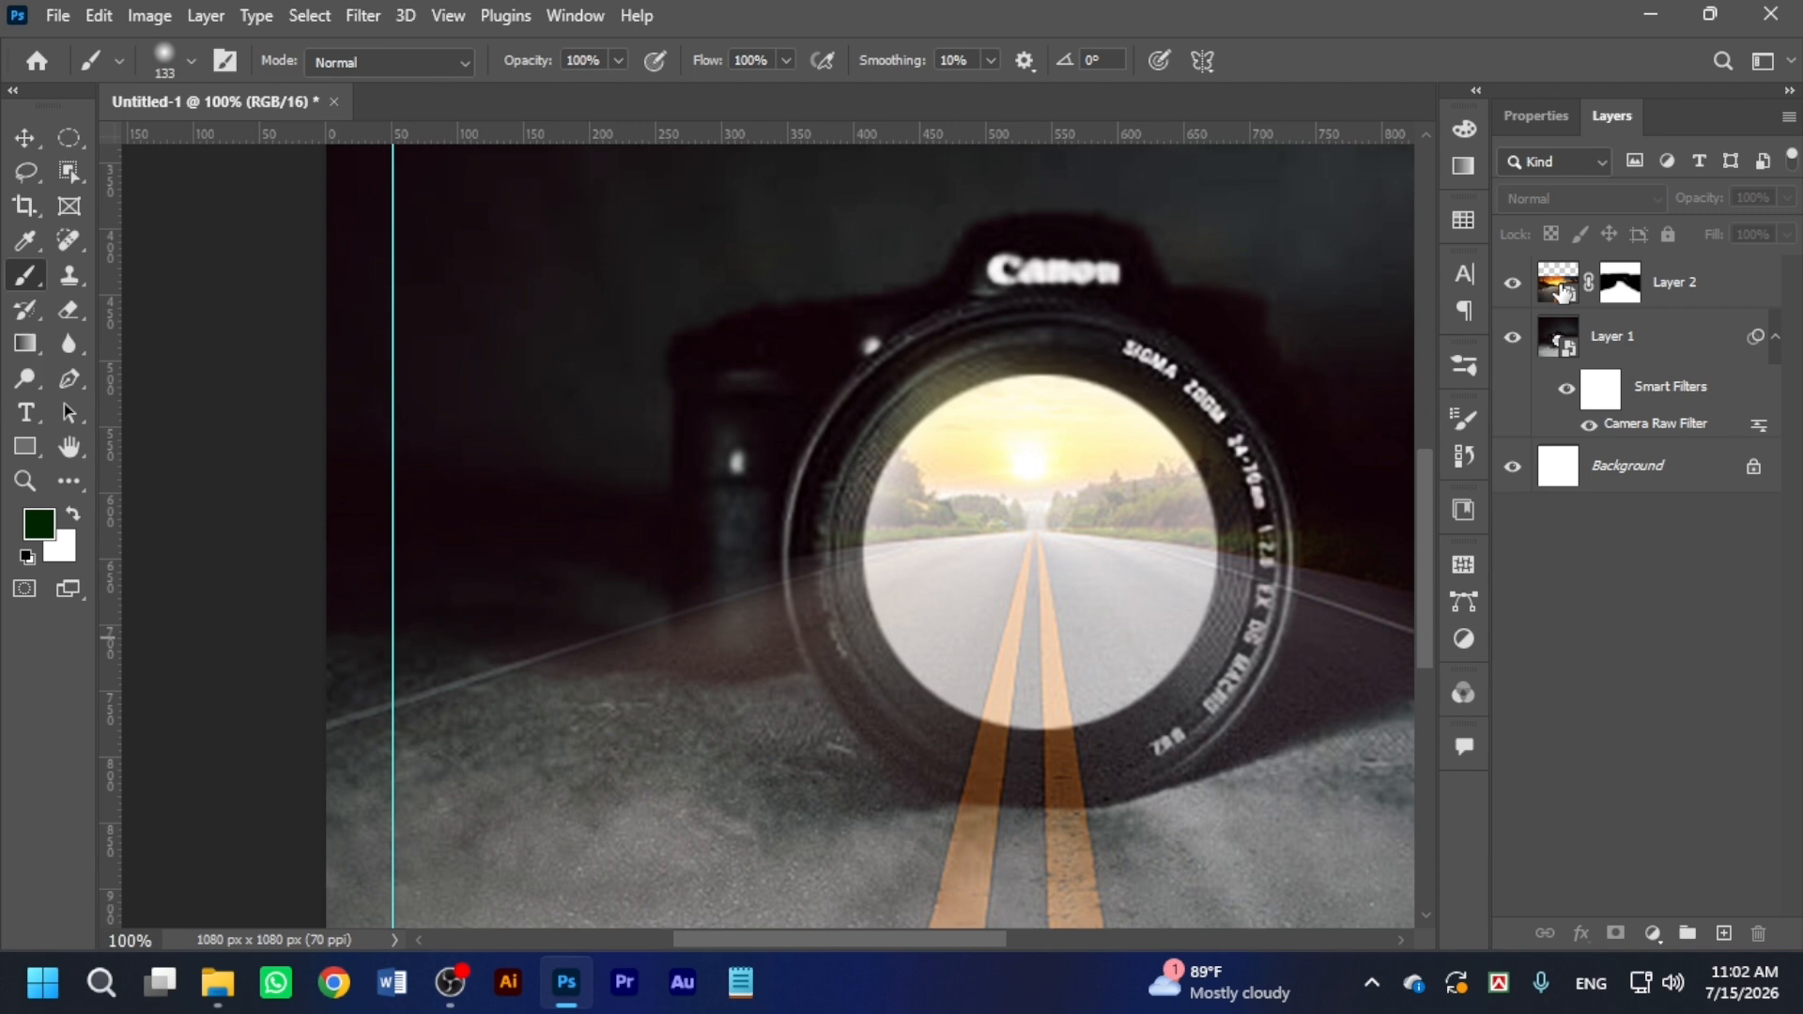
Set the road layer's opacity to 100%.
{"action": "left_click", "coordinate": [1559, 287]}
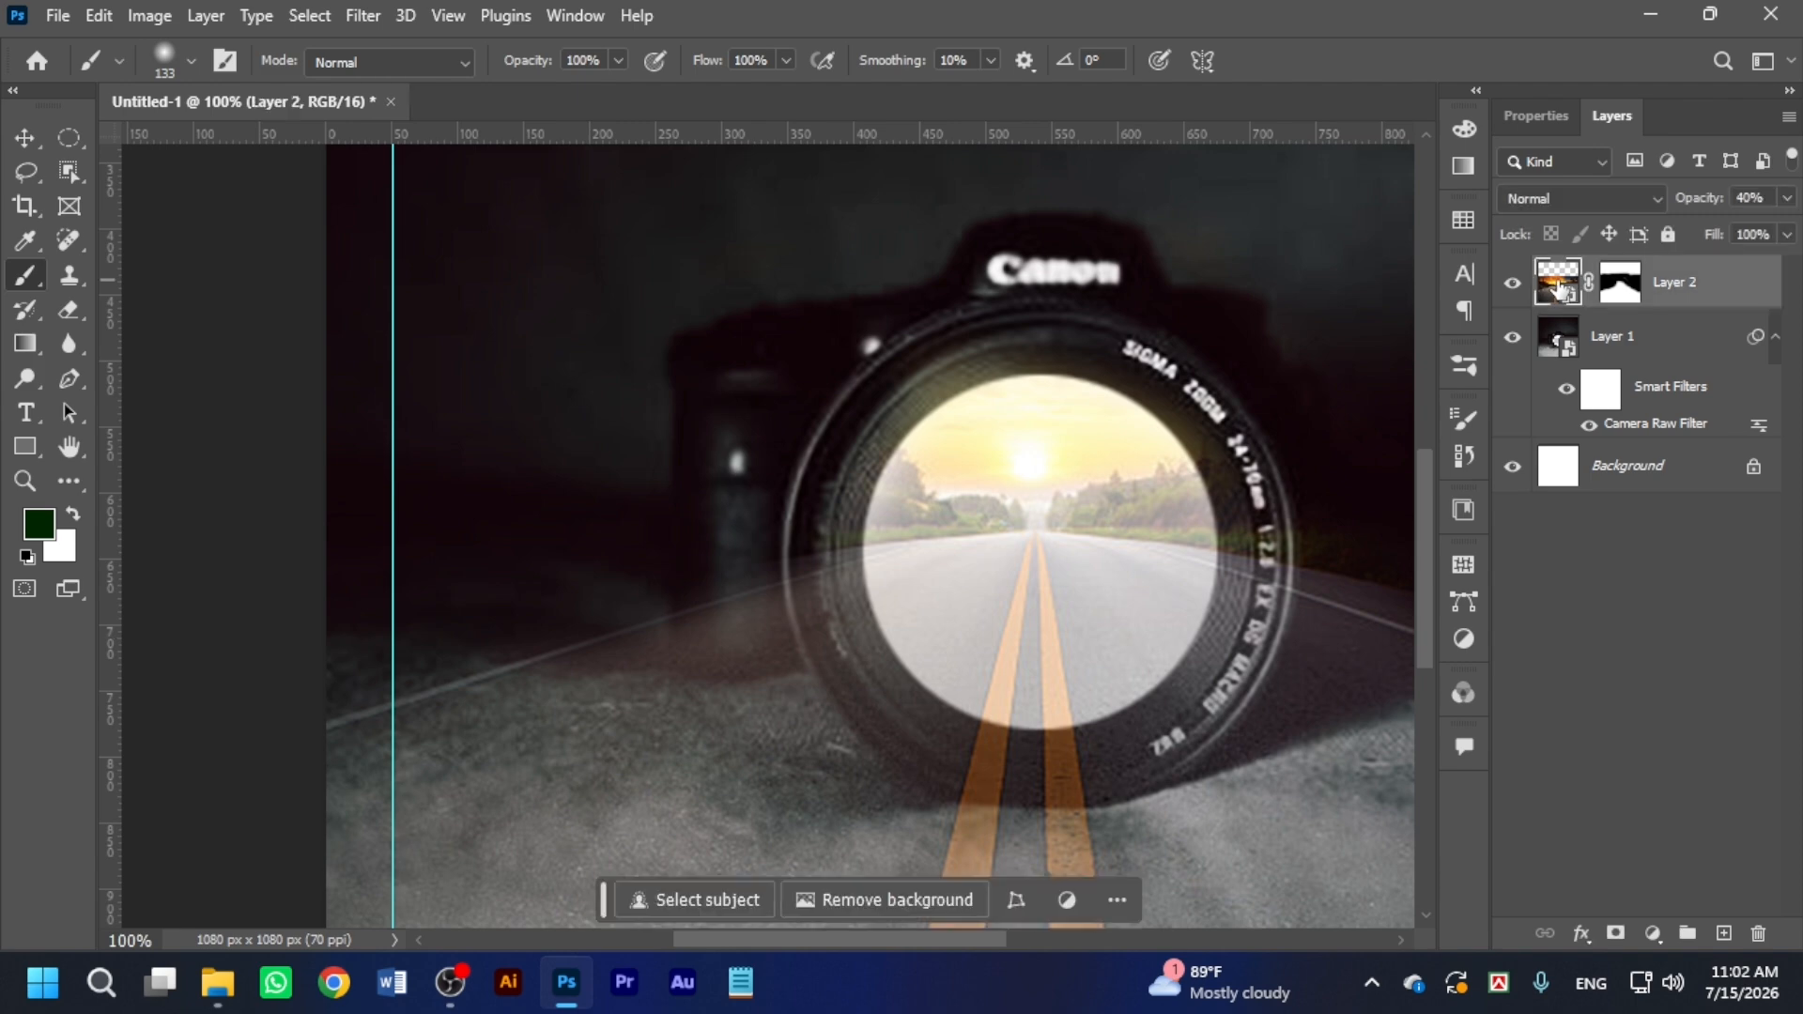
{"action": "left_click", "coordinate": [1736, 199]}
{"action": "type", "text": "100"}
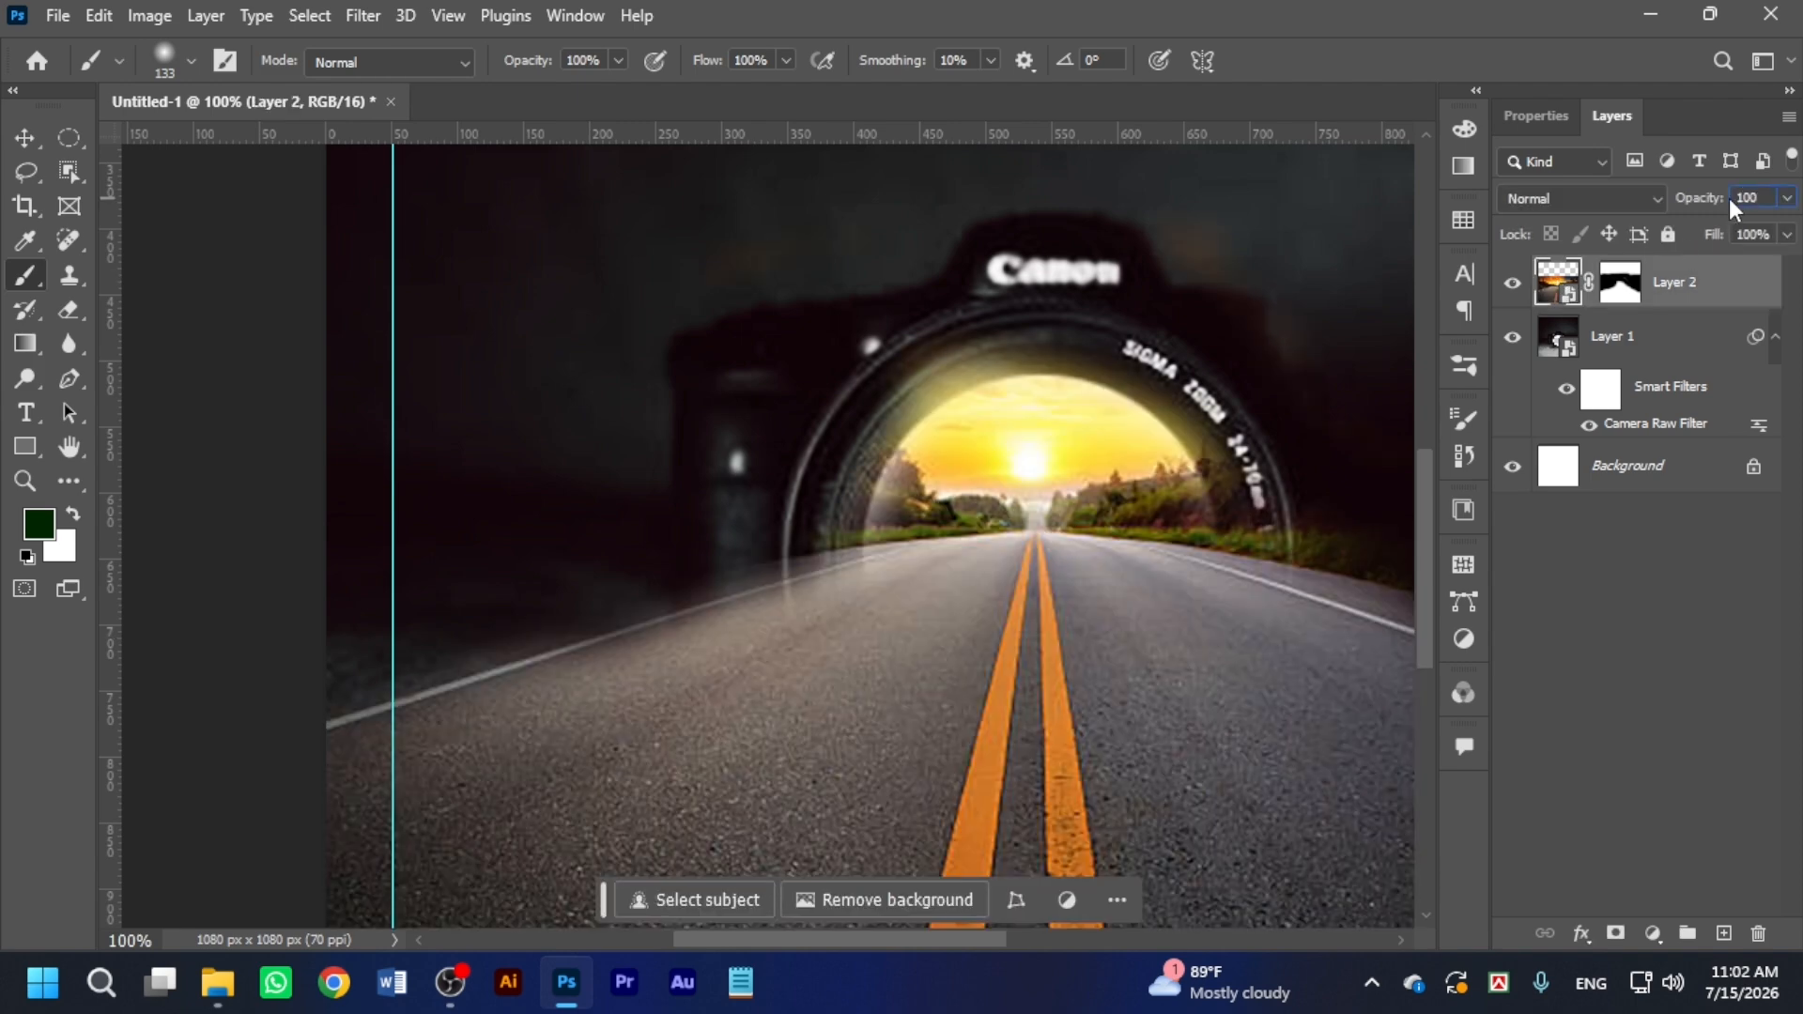
Reduce the brush to 80 px and mask out the leftover greenery along the lens's right outer rim.
{"action": "mouse_move", "coordinate": [1089, 584]}
{"action": "left_mouse_down"}
{"action": "mouse_move", "coordinate": [813, 511]}
{"action": "mouse_move", "coordinate": [773, 535]}
{"action": "left_mouse_up"}
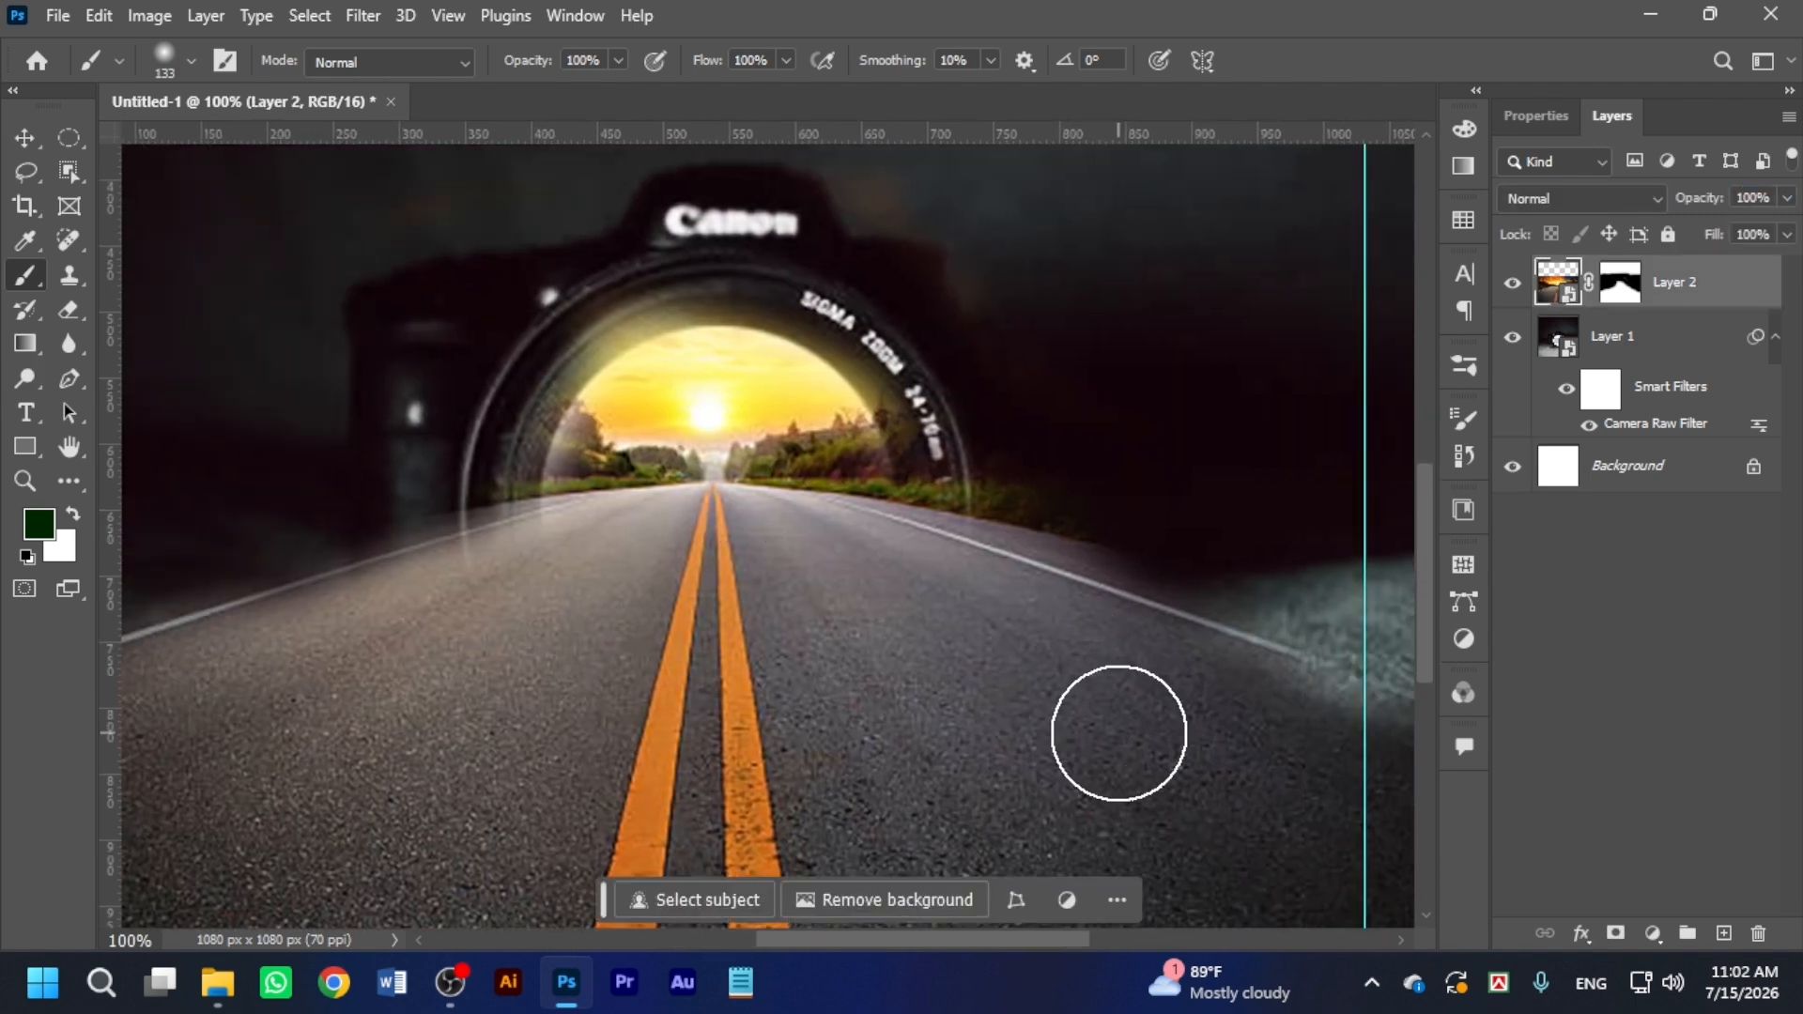
{"action": "key", "text": "bracketleft"}
{"action": "key", "text": "bracketleft"}
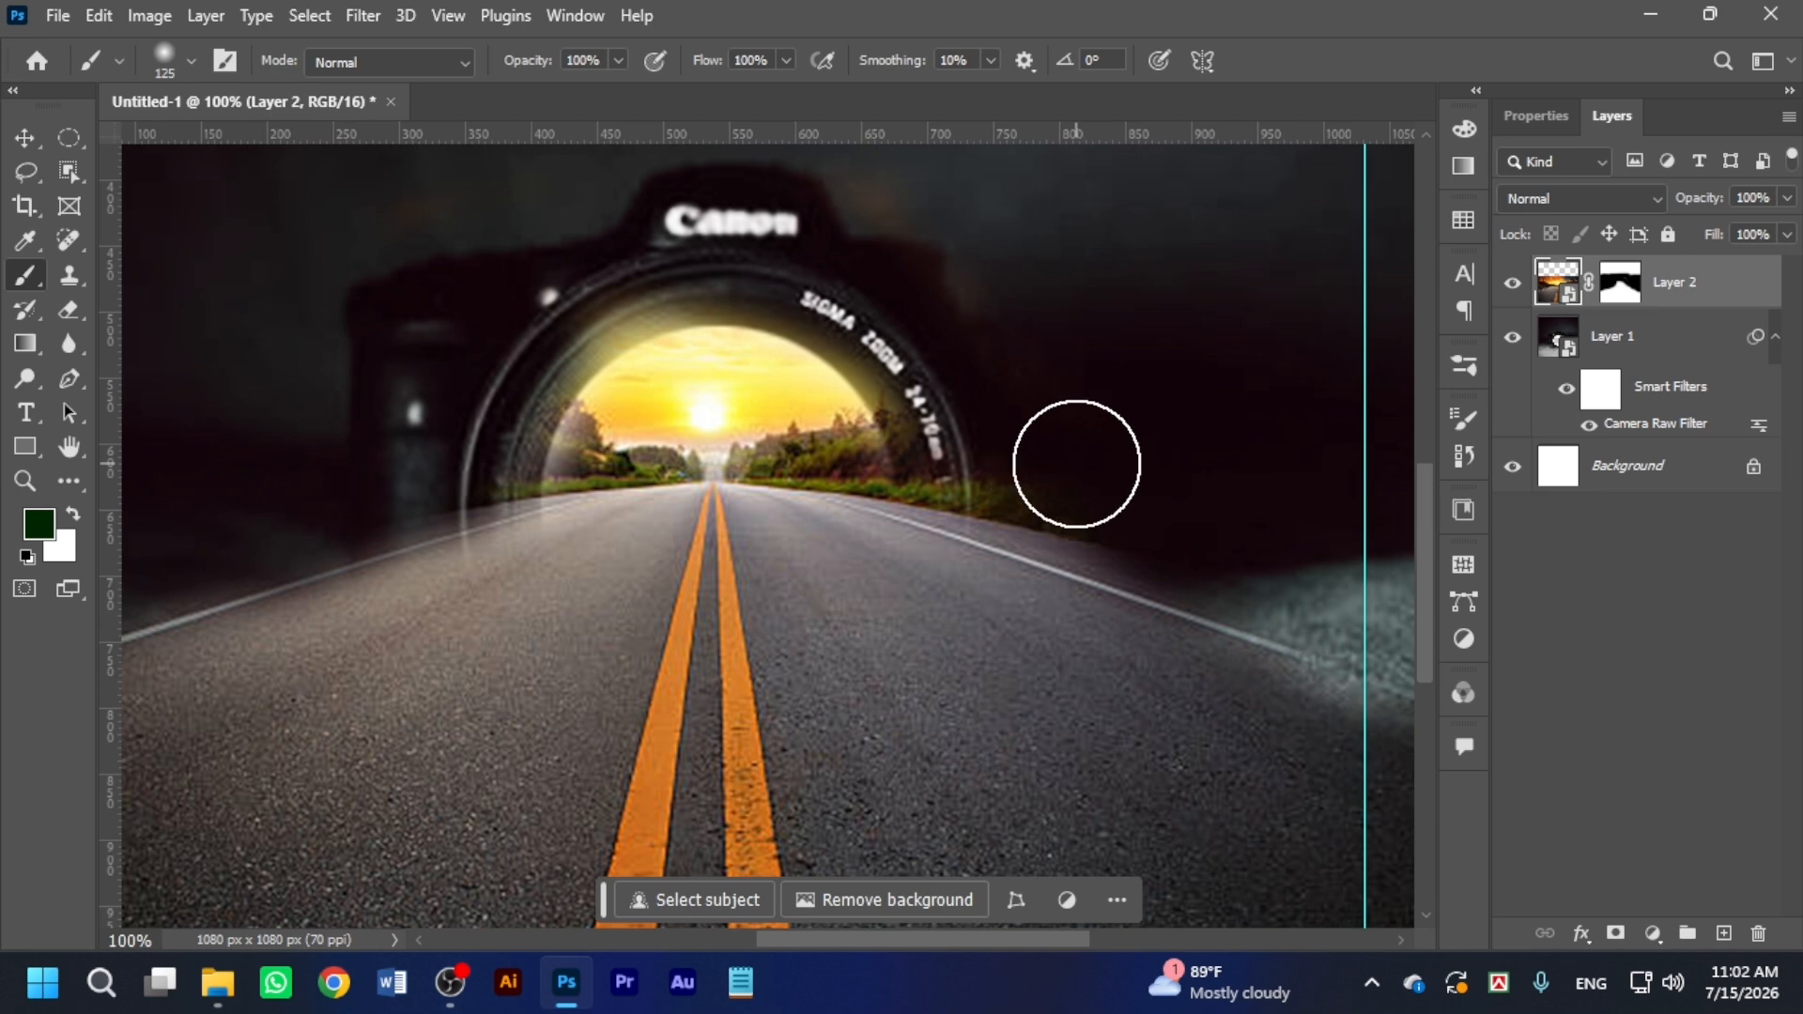
{"action": "key", "text": "bracketleft"}
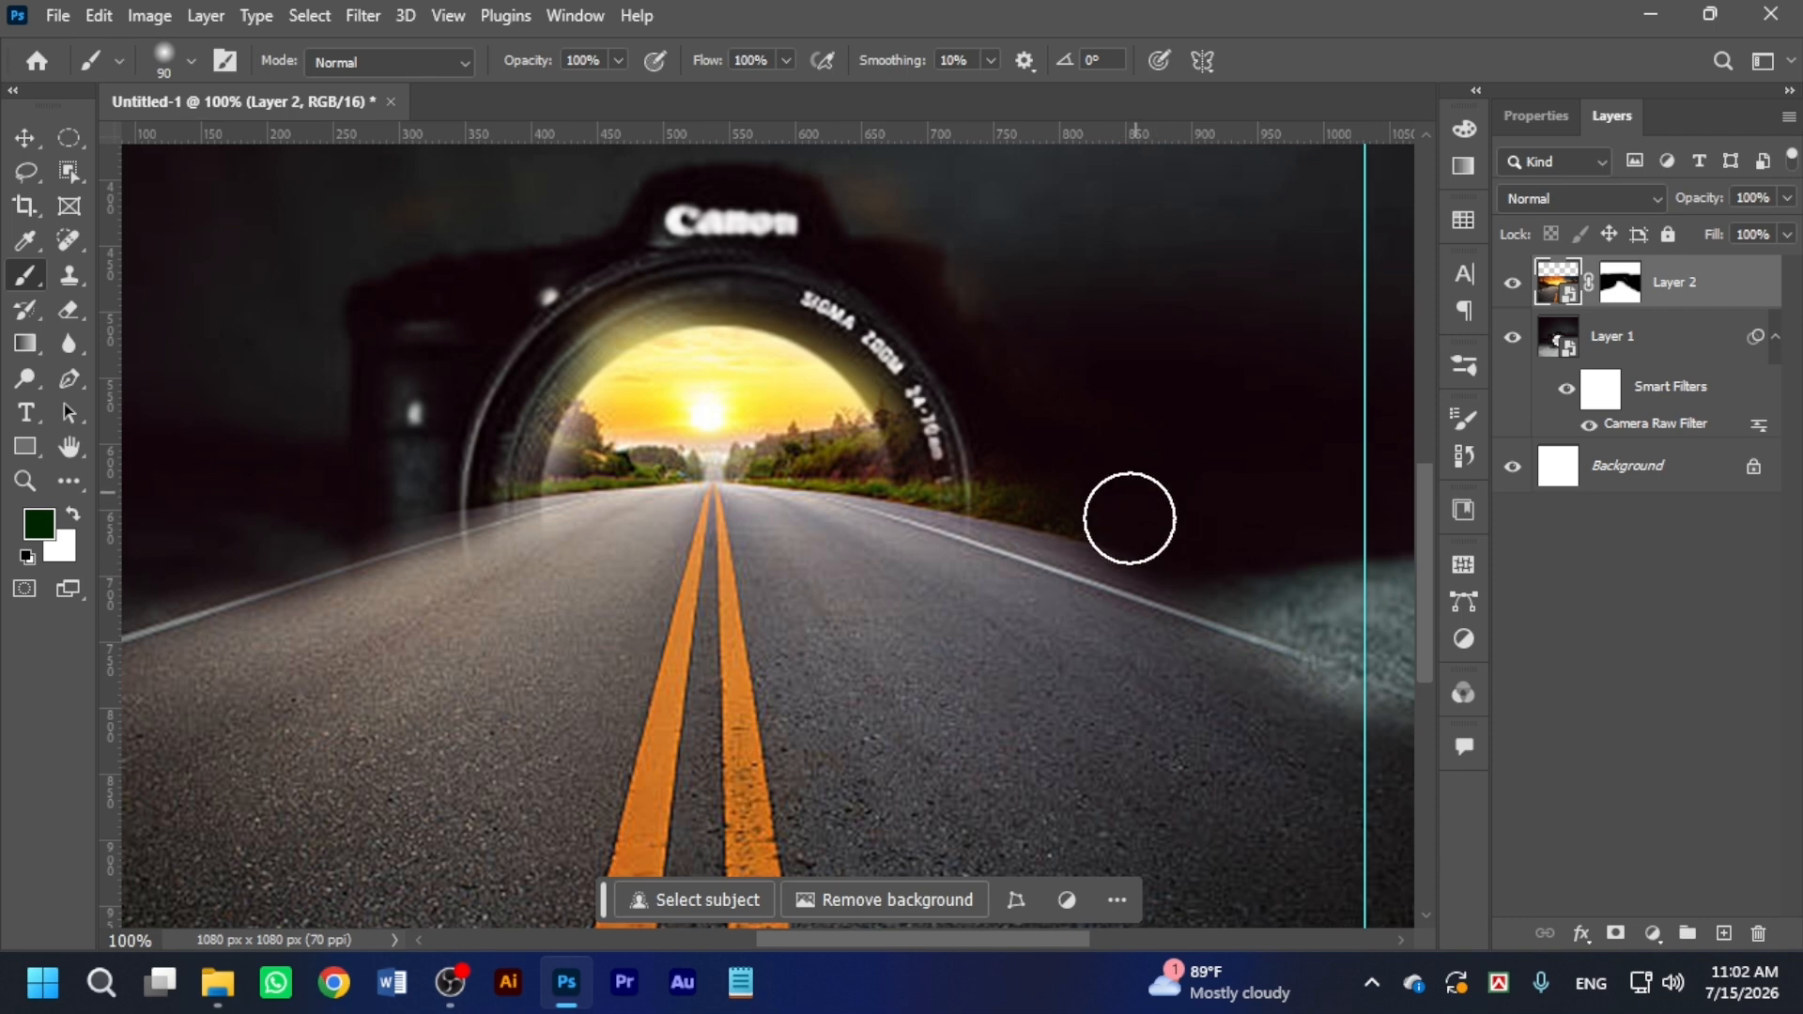
{"action": "key", "text": "bracketleft"}
{"action": "key", "text": "bracketleft"}
{"action": "key", "text": "bracketleft"}
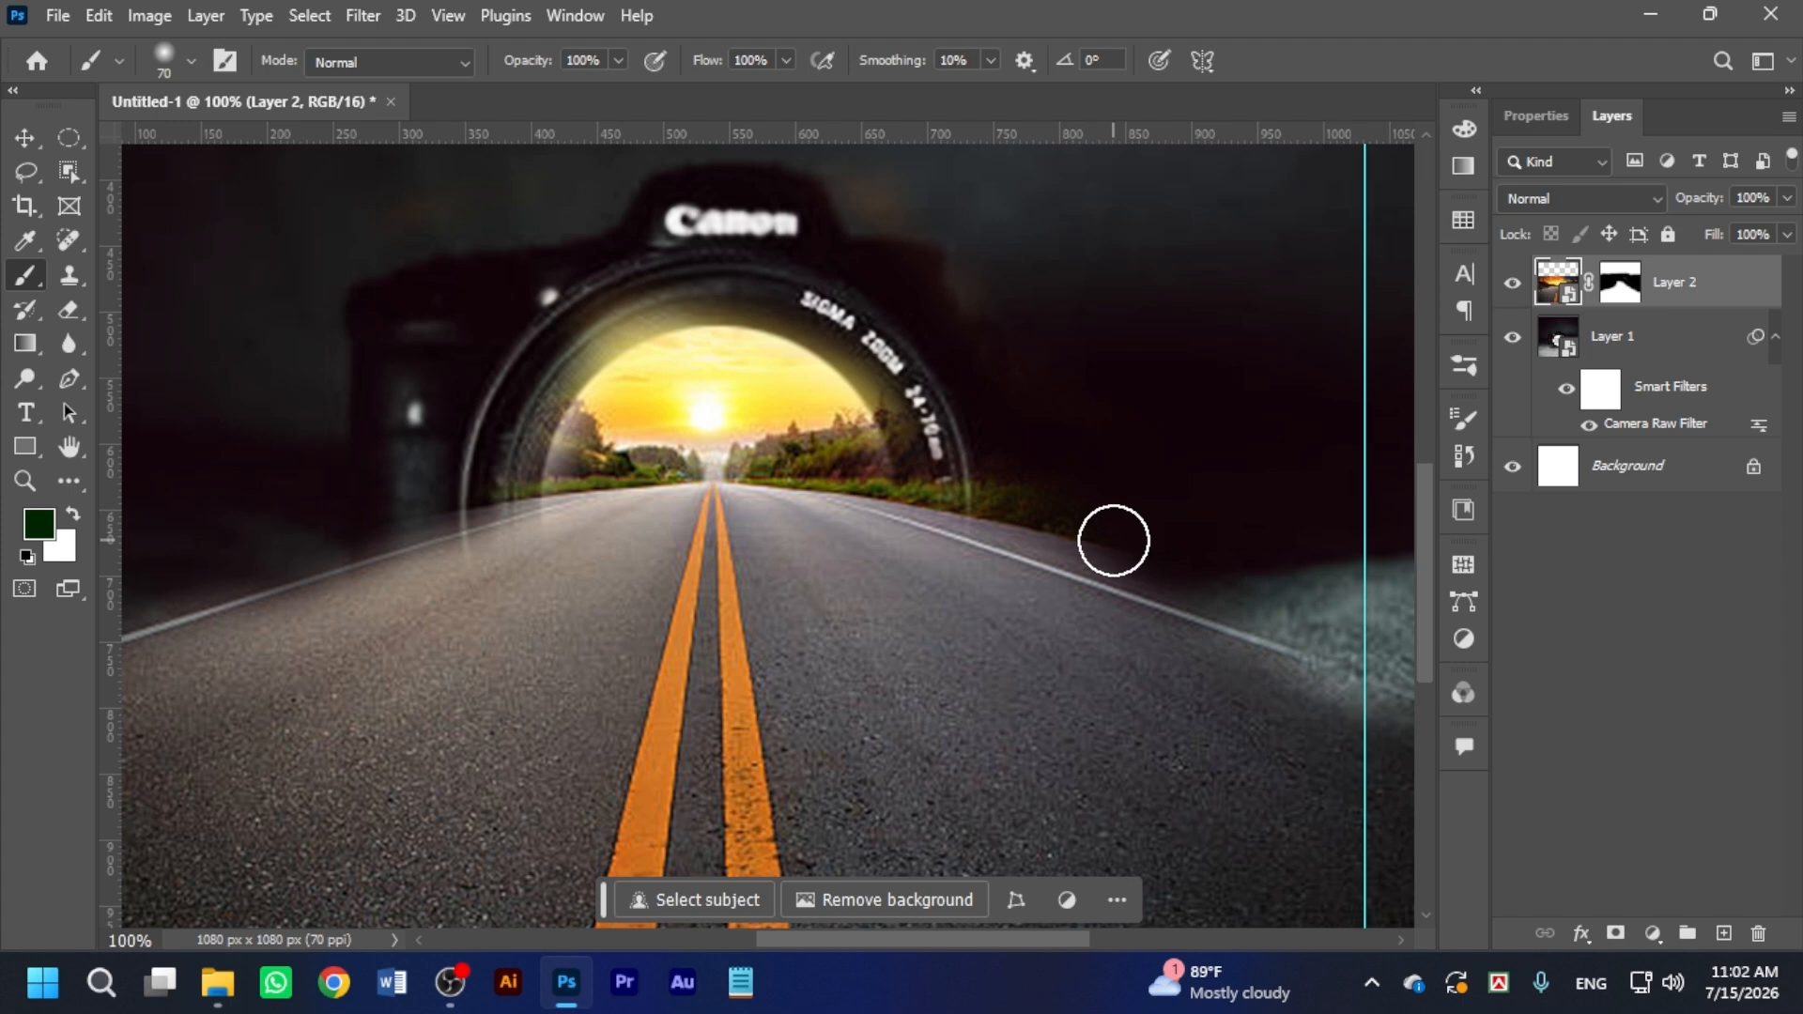
{"action": "key", "text": "bracketright"}
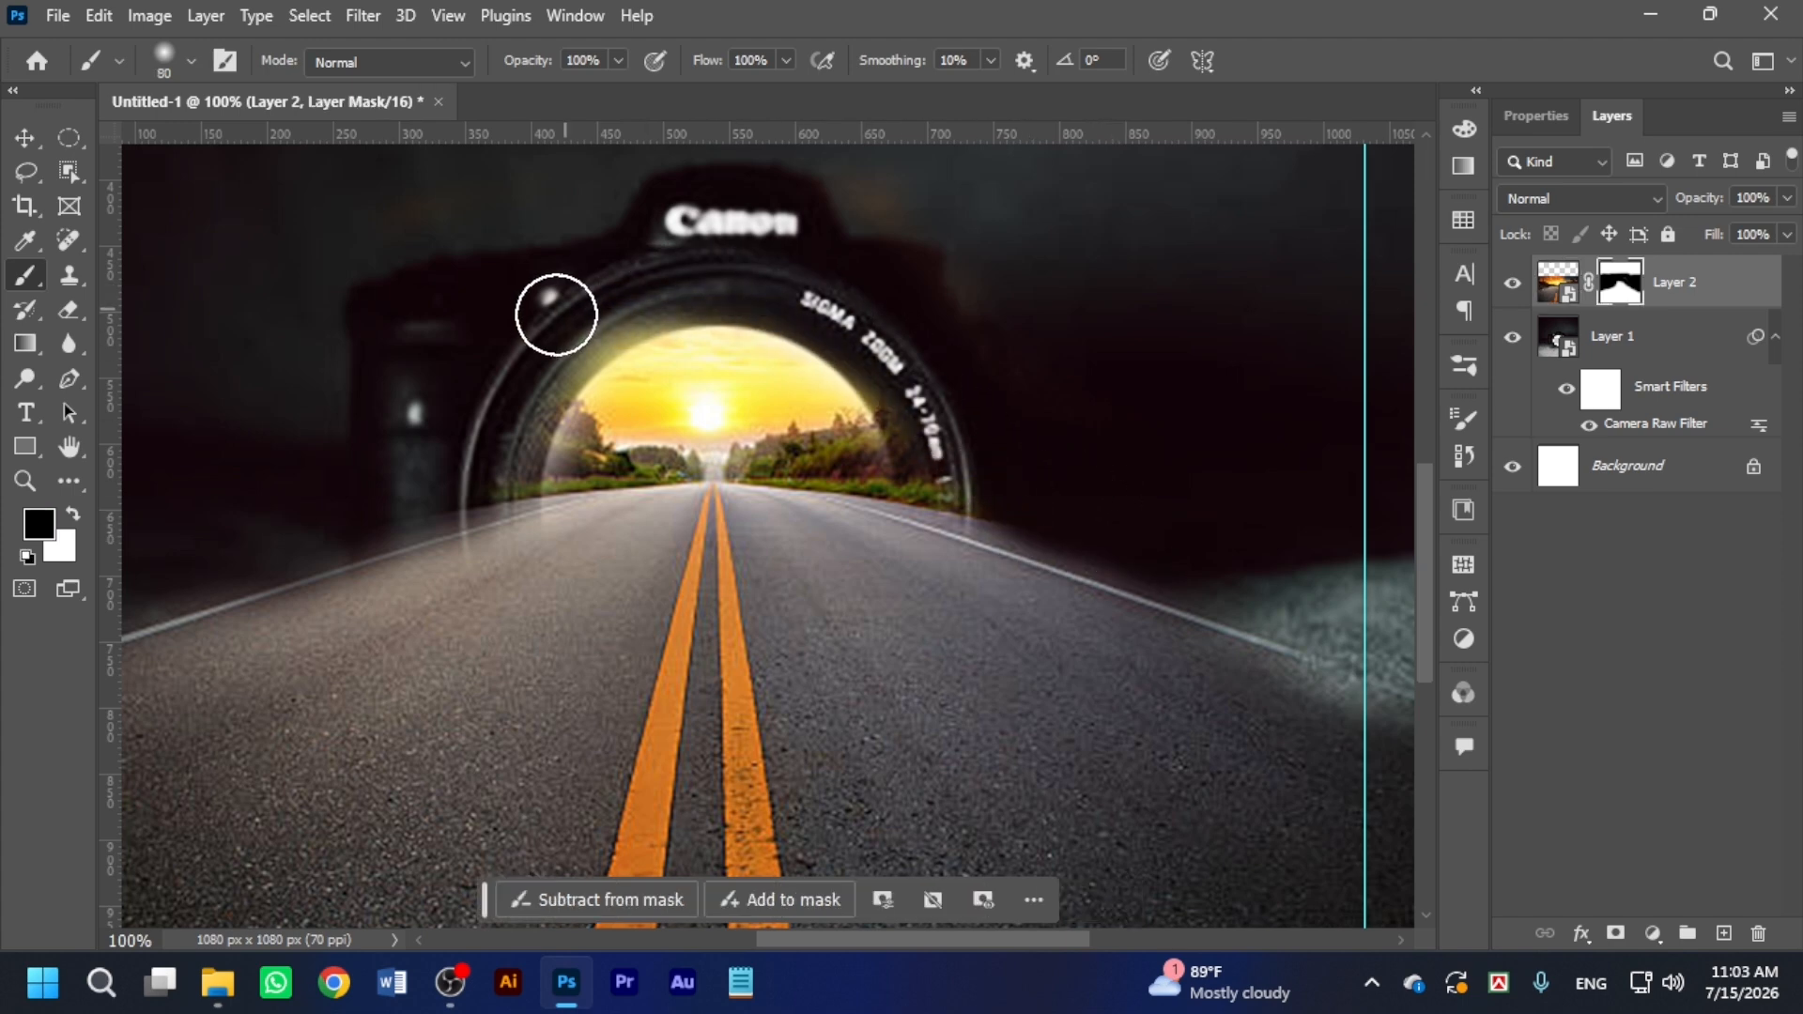
Paint black on the mask along the top and left inner edge of the lens to clear the sunset overspill.
{"action": "mouse_move", "coordinate": [590, 431]}
{"action": "left_mouse_down"}
{"action": "mouse_move", "coordinate": [644, 416]}
{"action": "mouse_move", "coordinate": [910, 786]}
{"action": "left_mouse_up"}
{"action": "key", "text": "ctrl+plus"}
{"action": "left_click_drag", "start_coordinate": [844, 669], "coordinate": [723, 490]}
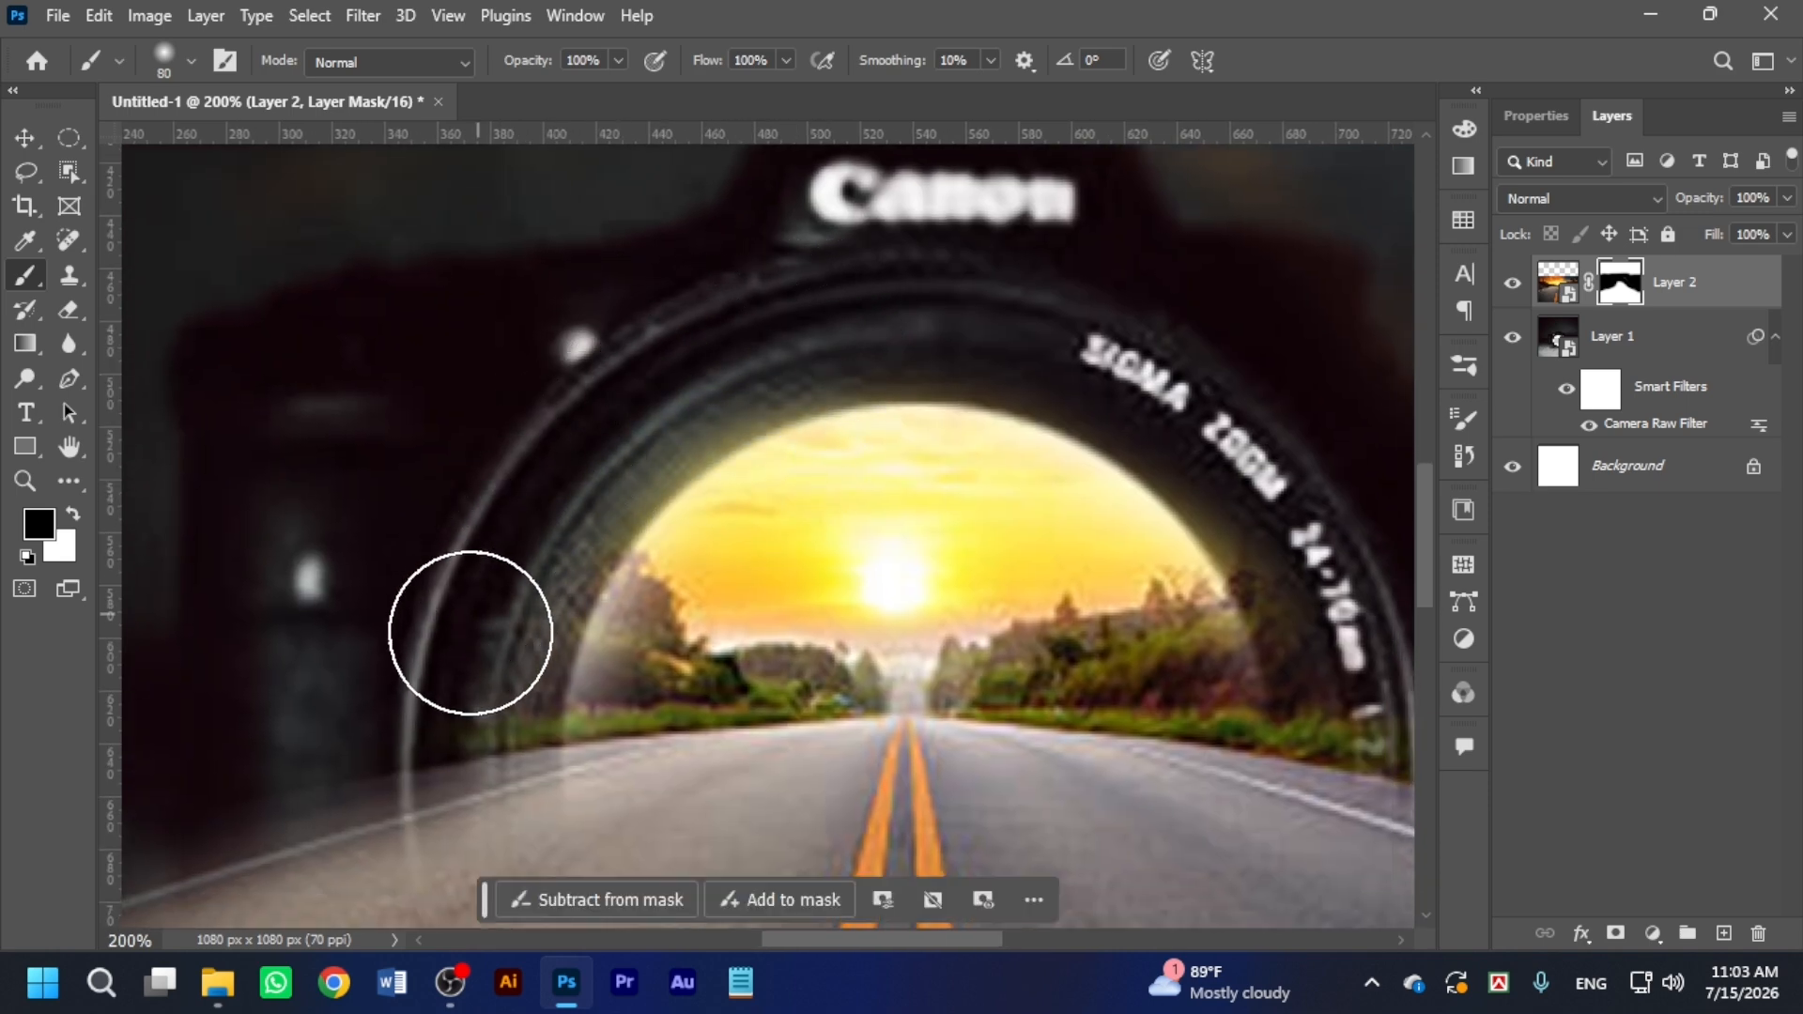
{"action": "left_click_drag", "start_coordinate": [471, 633], "coordinate": [470, 666]}
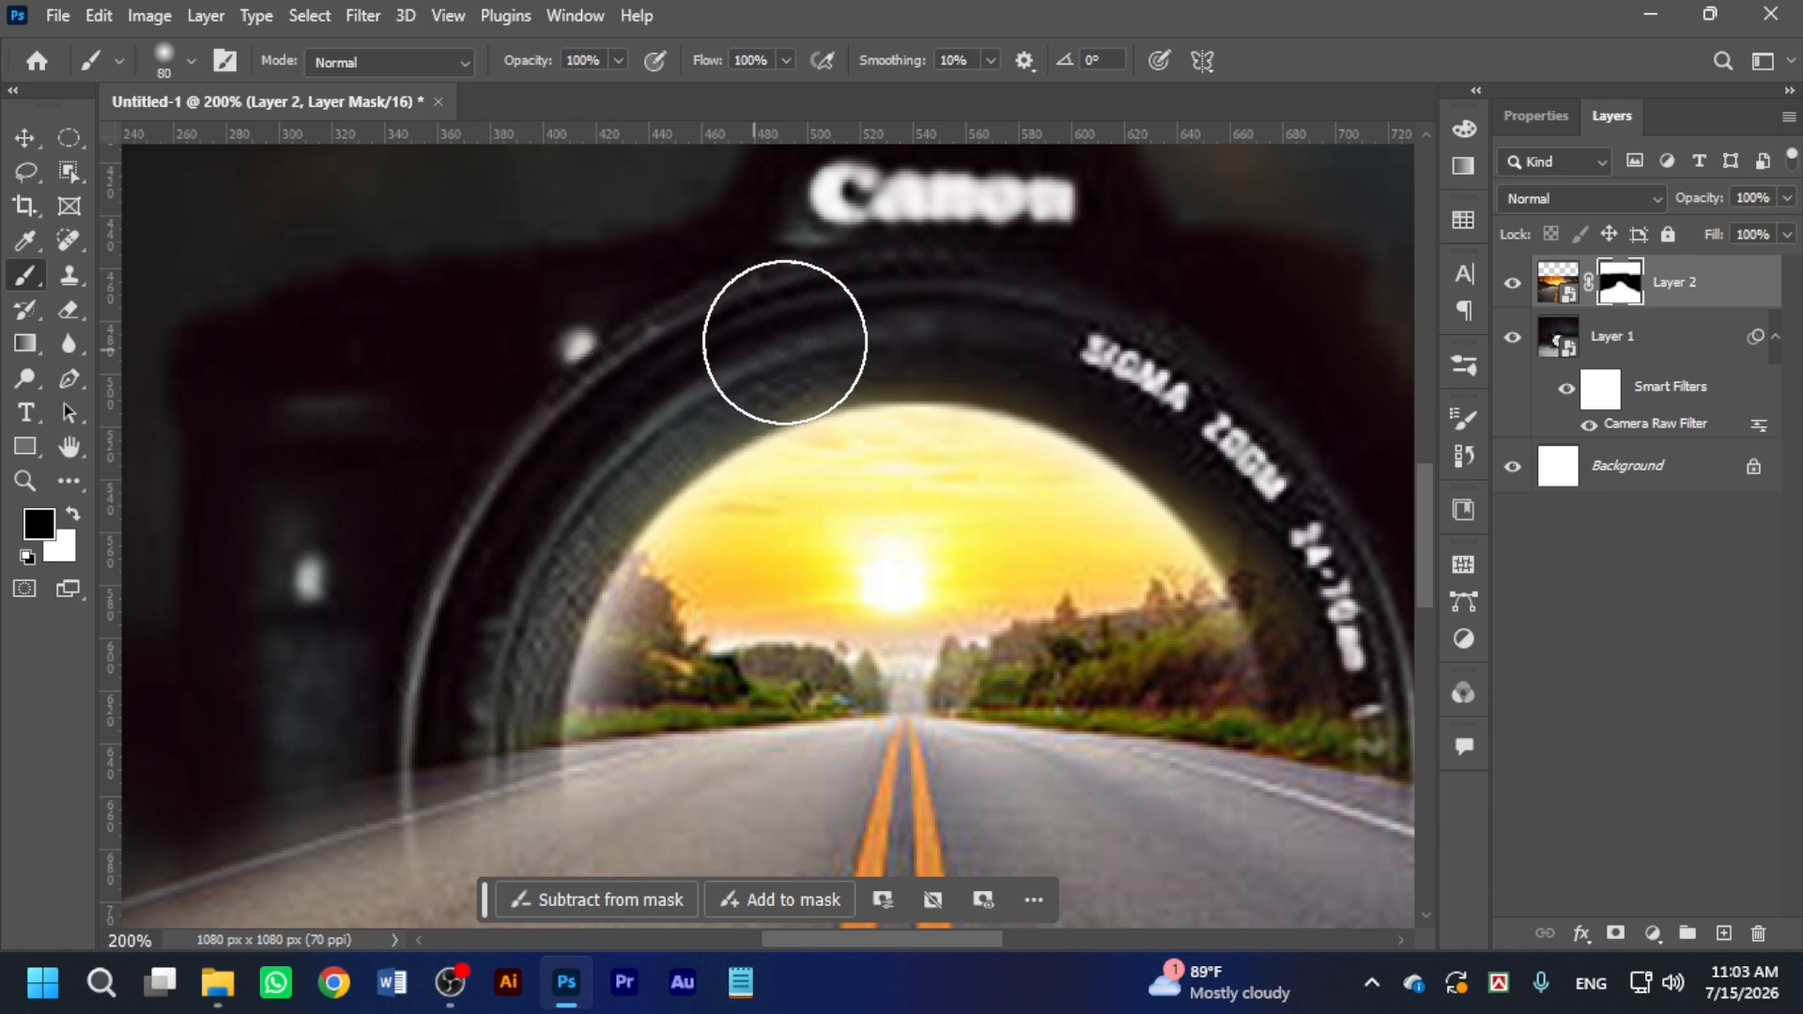
Mask the road image along the right side of the lens ring to reveal its lettering and rim.
{"action": "mouse_move", "coordinate": [935, 430]}
{"action": "left_mouse_down"}
{"action": "mouse_move", "coordinate": [874, 414]}
{"action": "mouse_move", "coordinate": [836, 379]}
{"action": "left_mouse_up"}
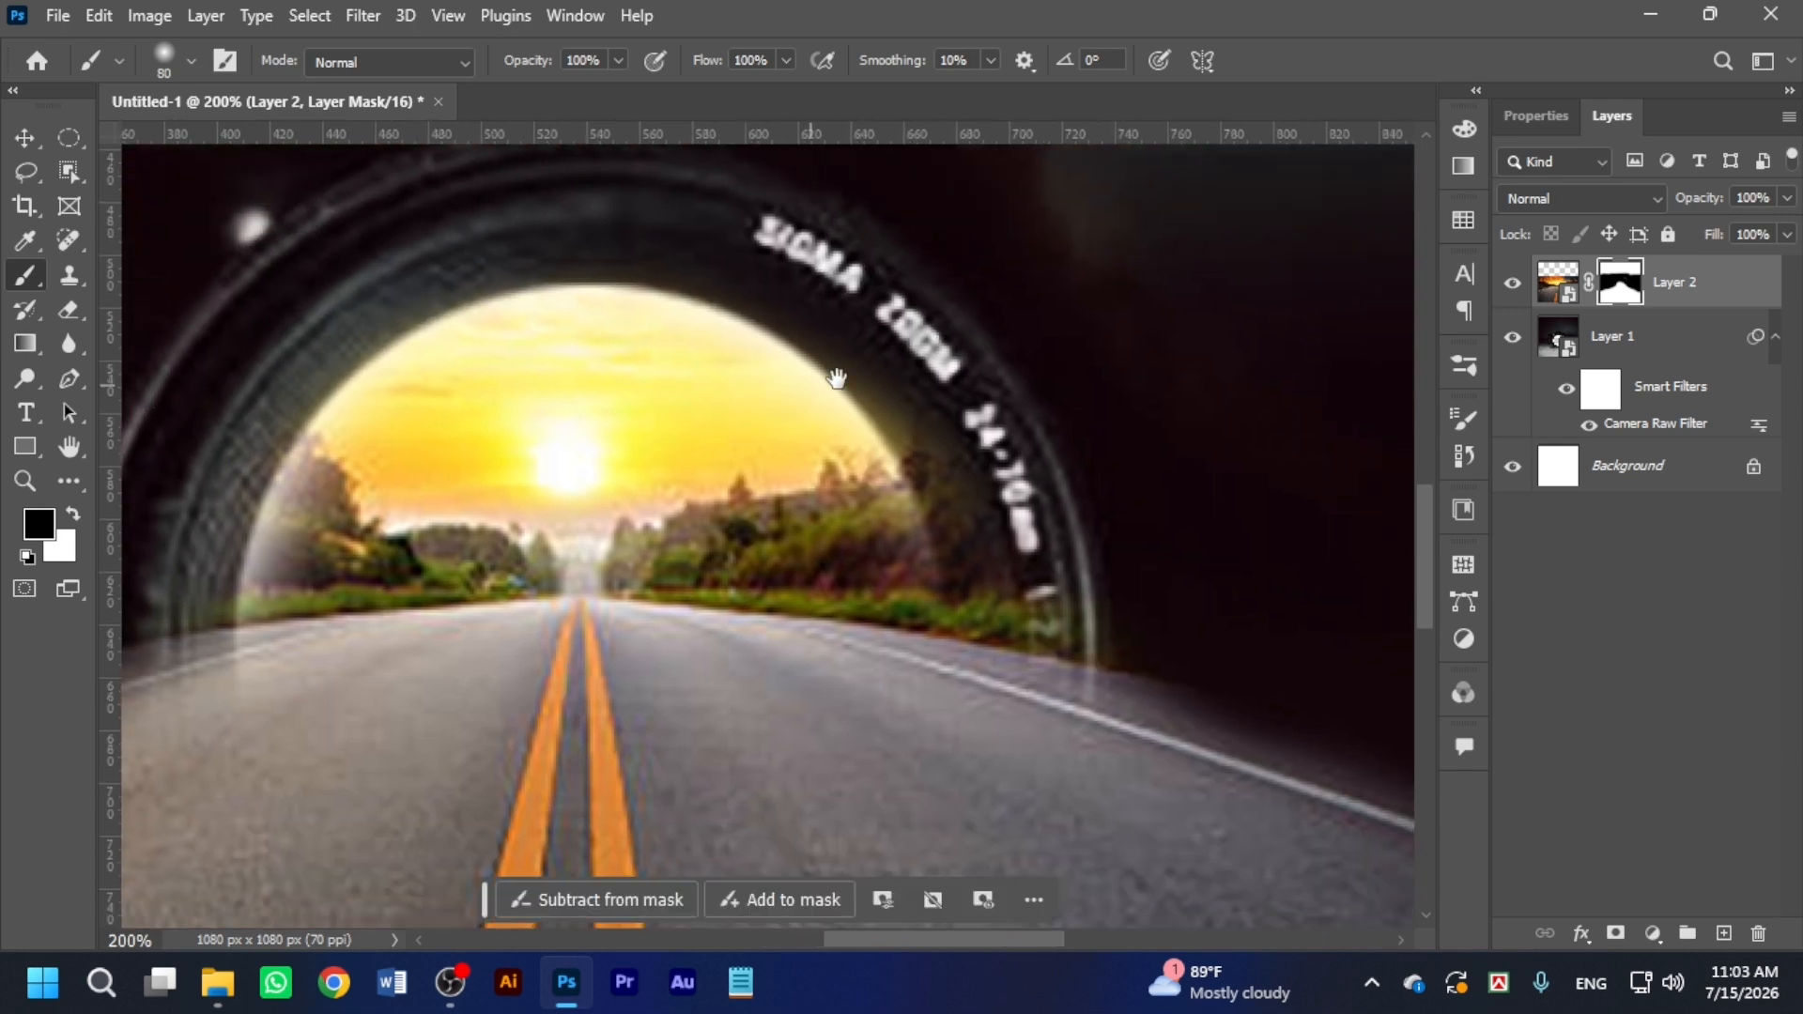
{"action": "mouse_move", "coordinate": [897, 298]}
{"action": "left_mouse_down"}
{"action": "mouse_move", "coordinate": [1002, 408]}
{"action": "mouse_move", "coordinate": [1065, 571]}
{"action": "left_mouse_up"}
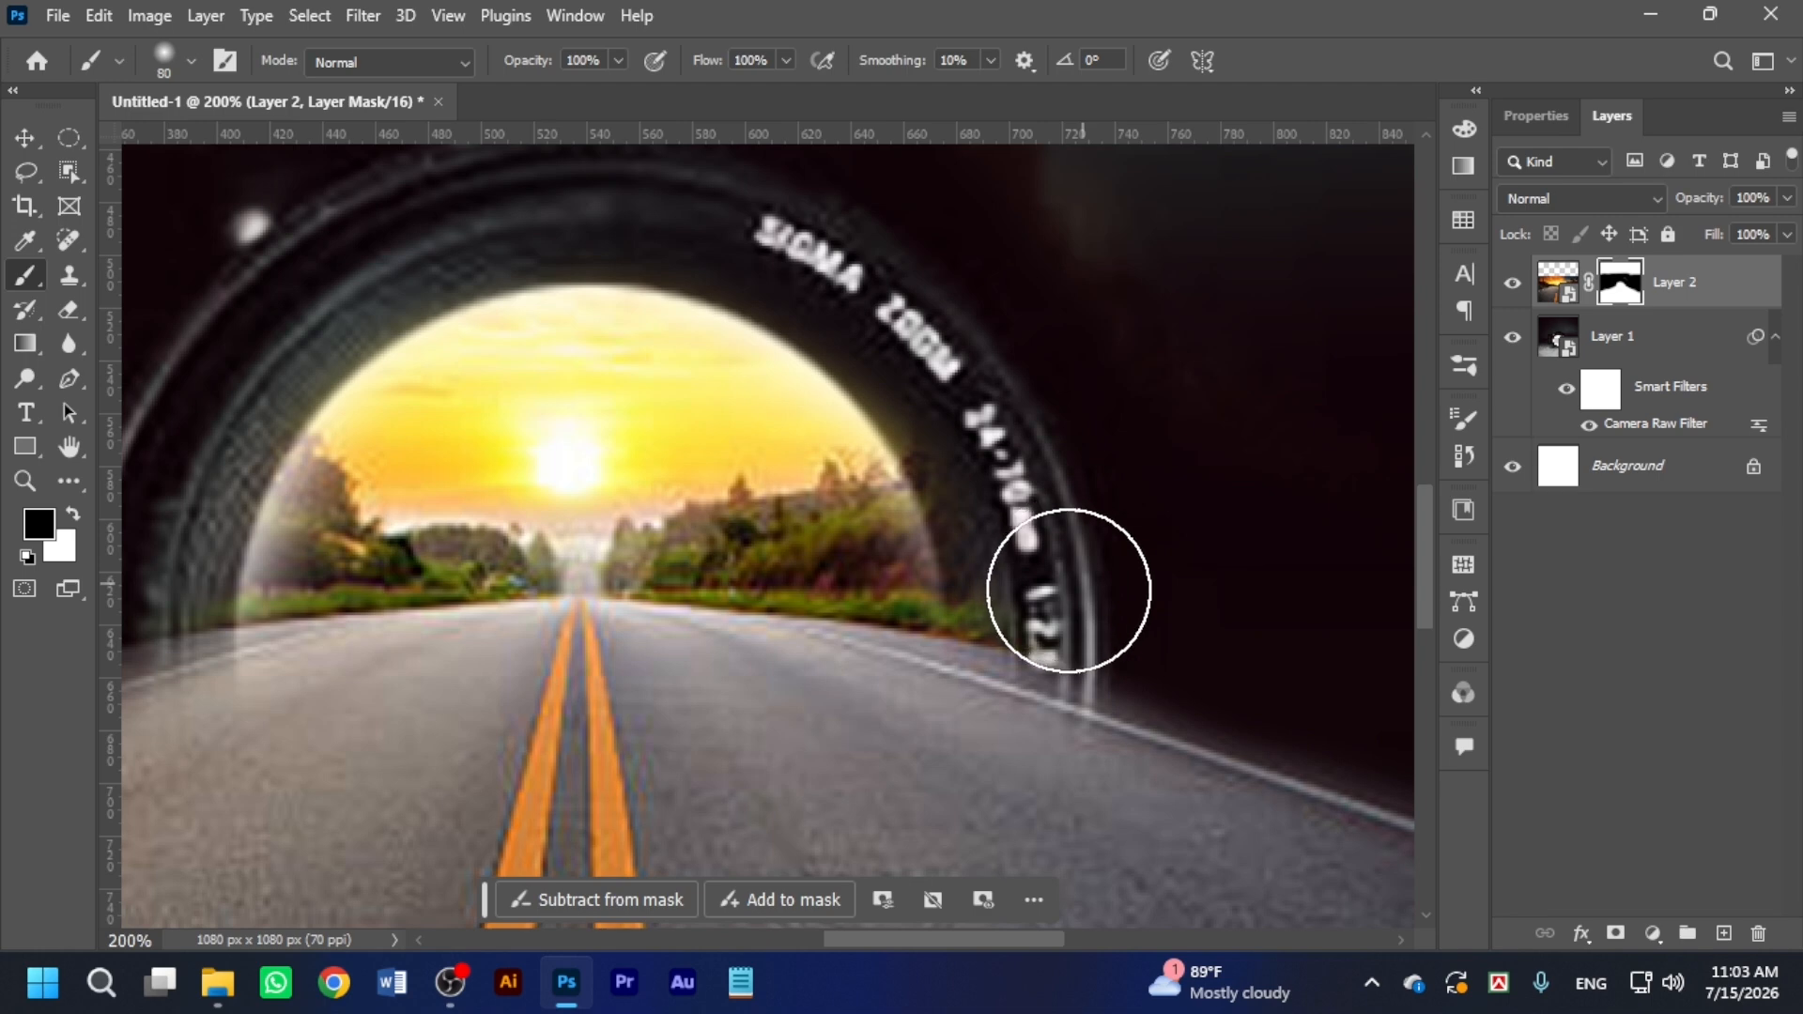
{"action": "key", "text": "space"}
{"action": "left_click_drag", "start_coordinate": [1095, 678], "coordinate": [1176, 635]}
{"action": "left_click_drag", "start_coordinate": [1041, 524], "coordinate": [1113, 619]}
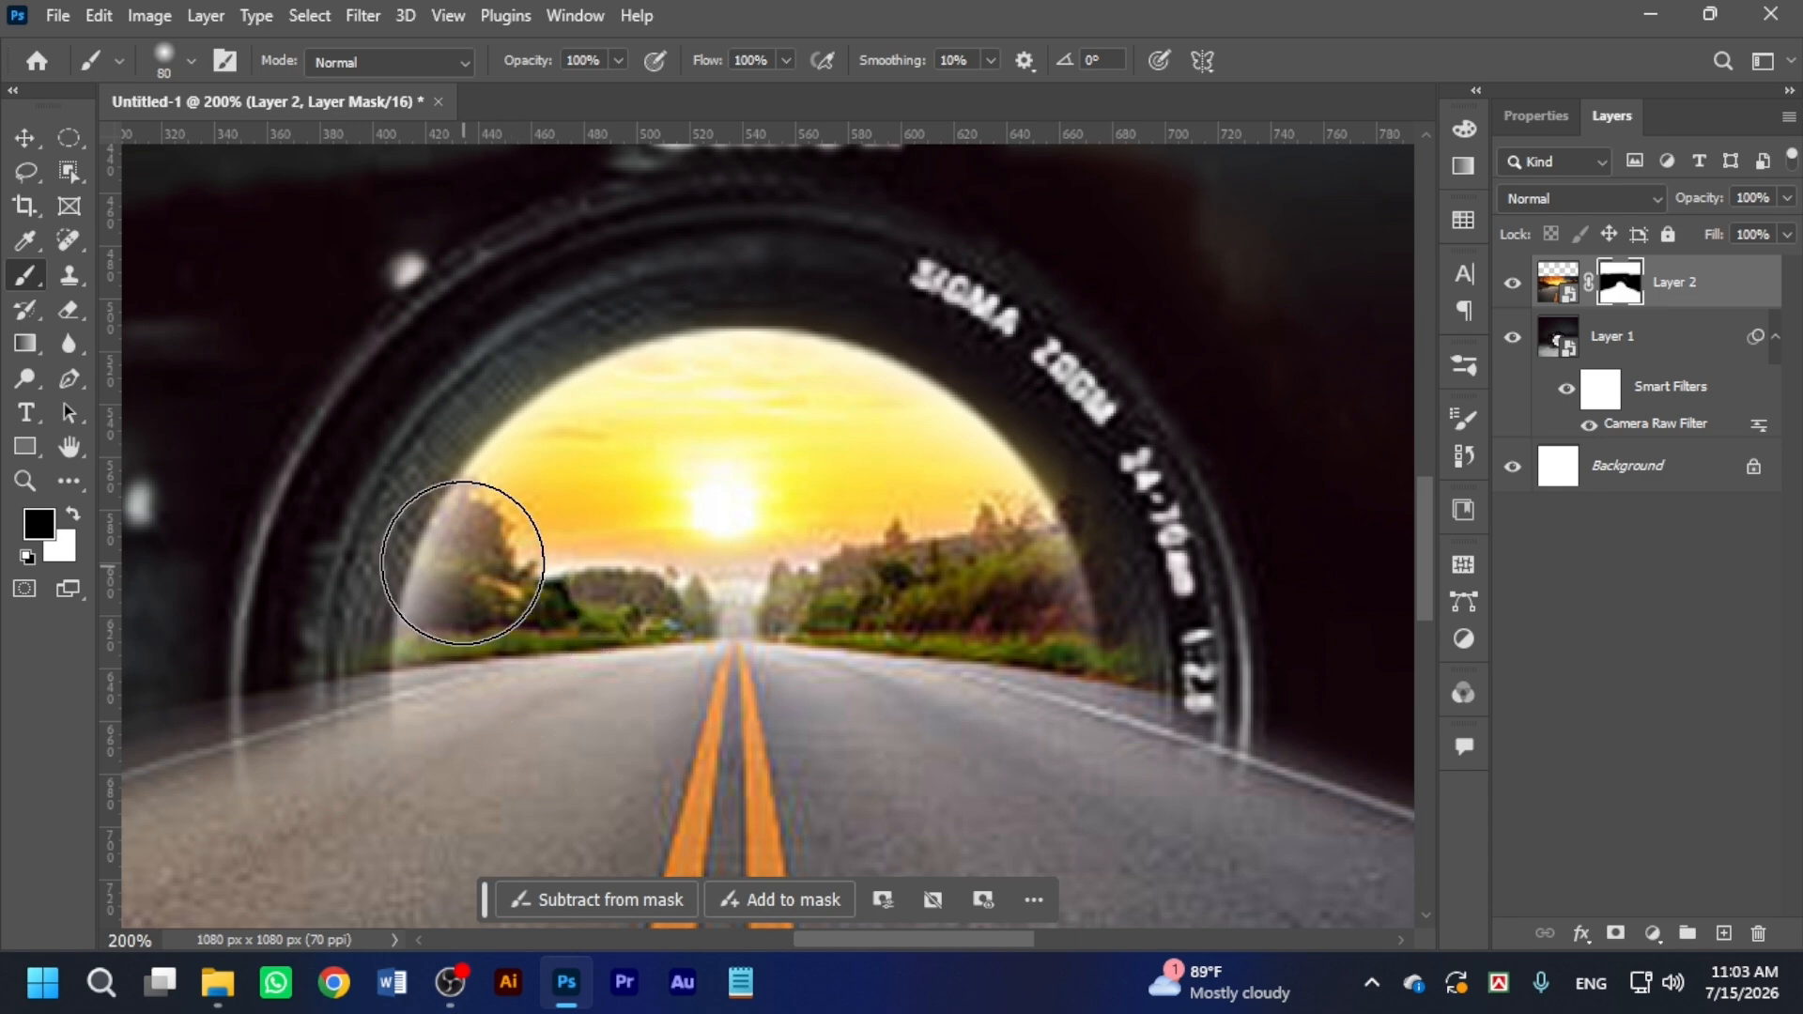
Paint white on the road layer's mask to restore the trees and grass at the lens opening's left edge.
{"action": "key", "text": "v"}
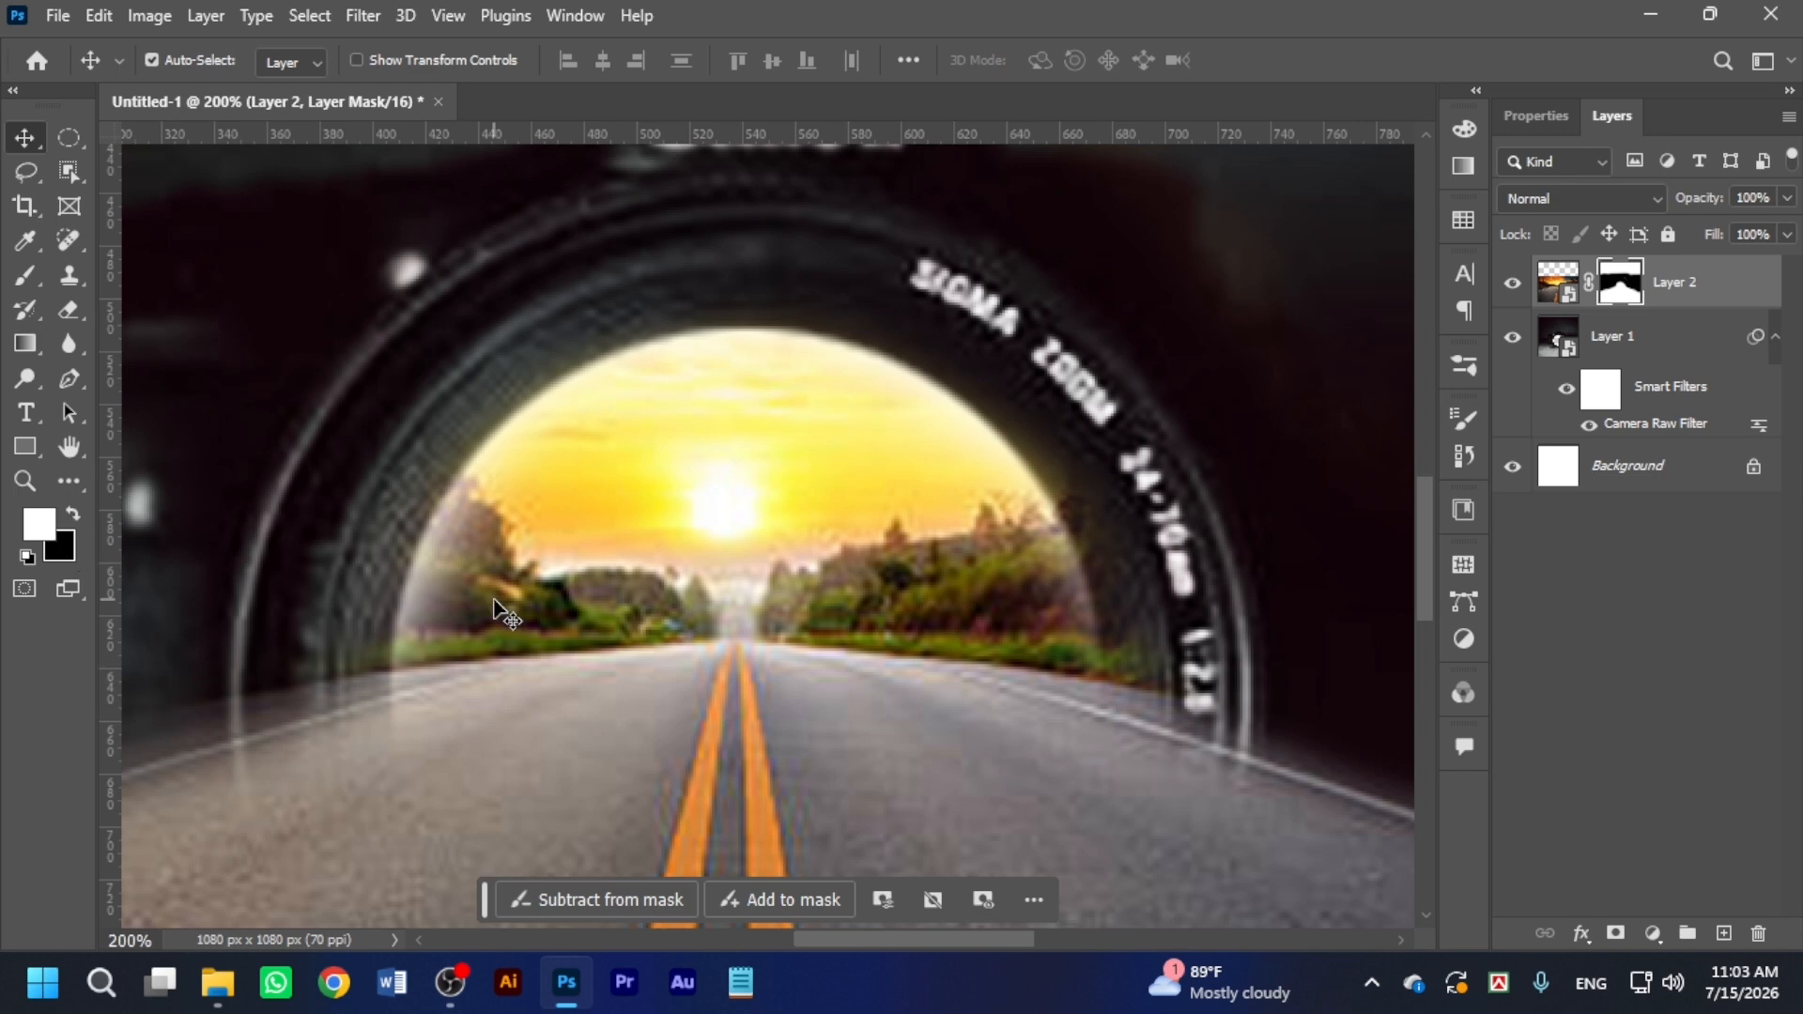
{"action": "key", "text": "b"}
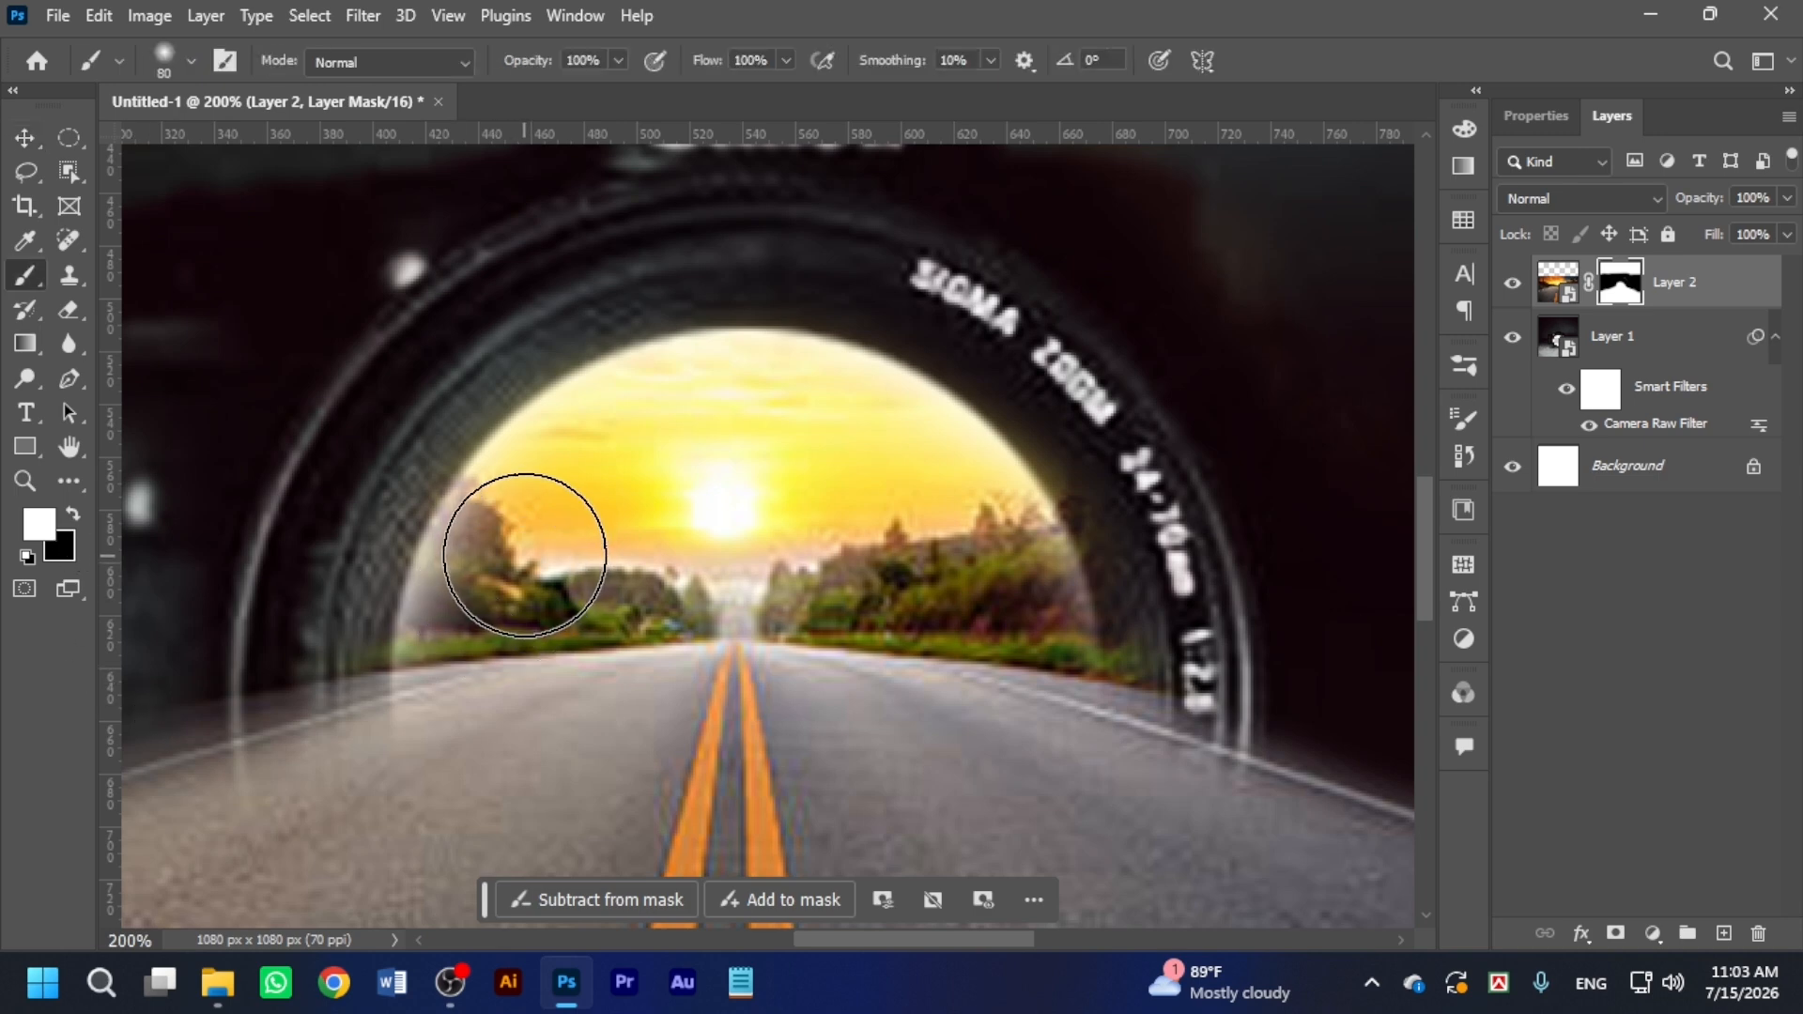
{"action": "mouse_move", "coordinate": [525, 555]}
{"action": "left_mouse_down"}
{"action": "mouse_move", "coordinate": [503, 544]}
{"action": "mouse_move", "coordinate": [509, 704]}
{"action": "left_mouse_up"}
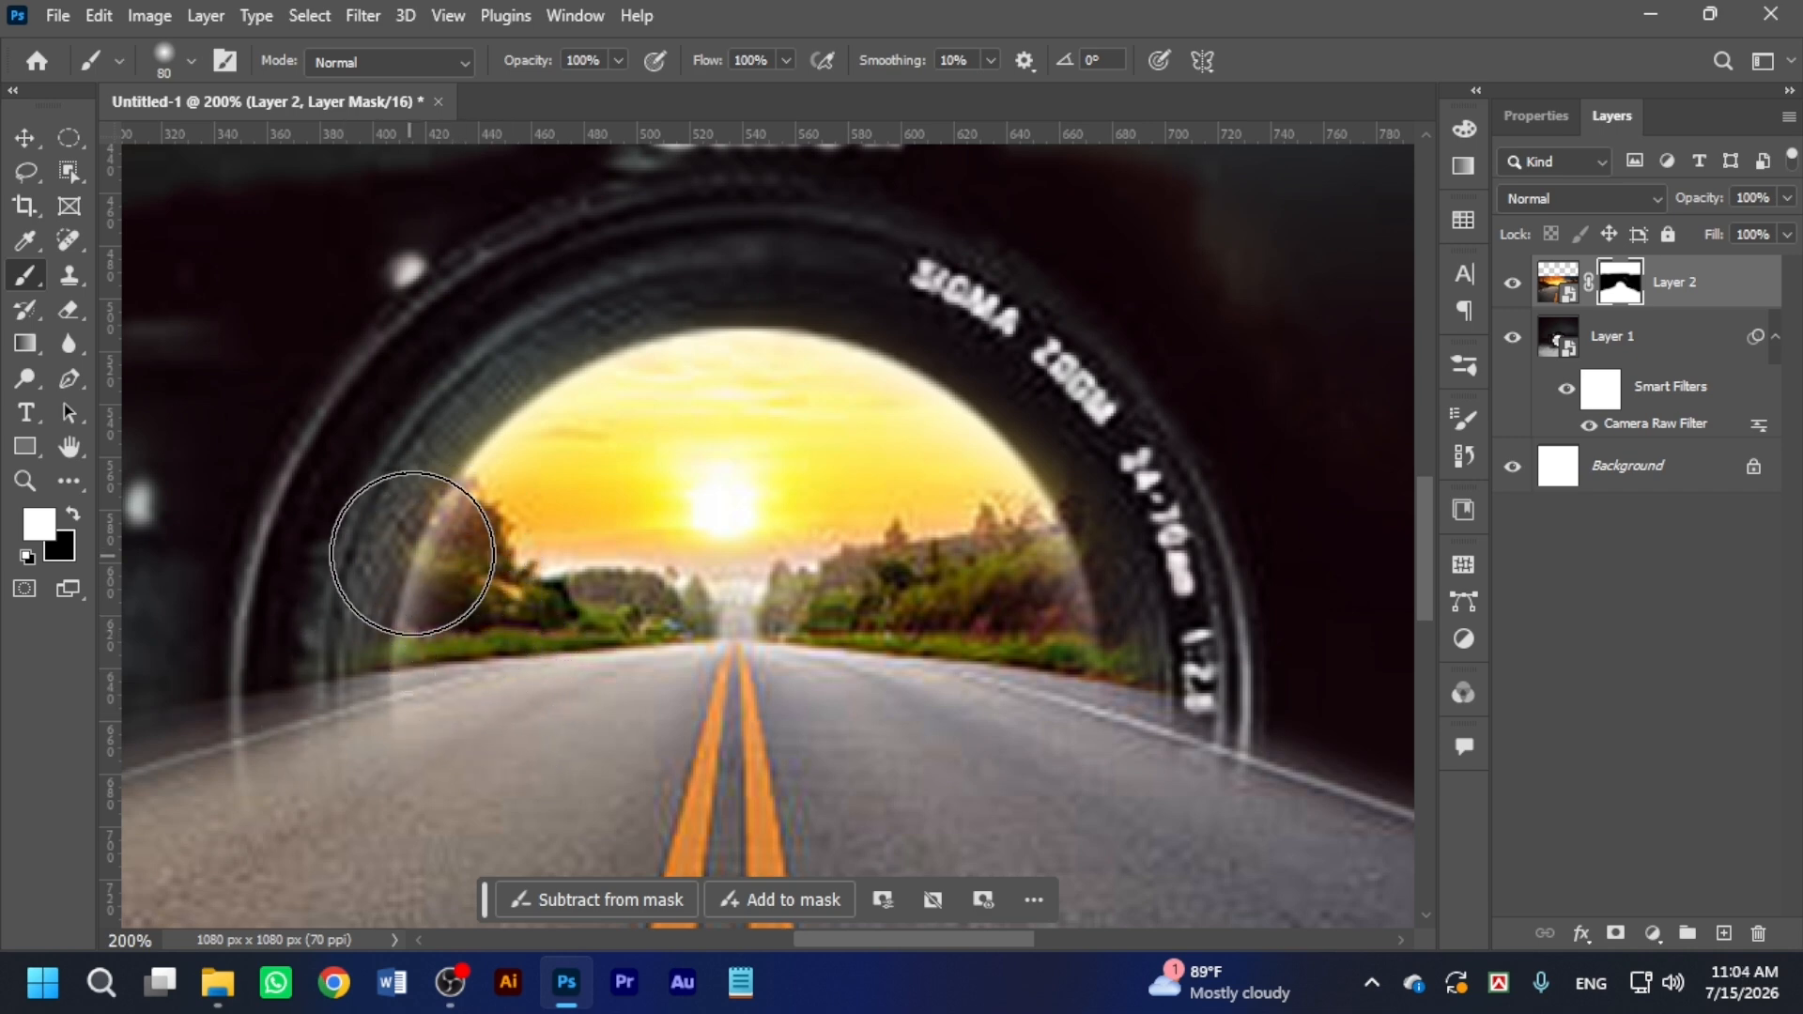
{"action": "mouse_move", "coordinate": [411, 554]}
{"action": "left_mouse_down"}
{"action": "mouse_move", "coordinate": [391, 560]}
{"action": "mouse_move", "coordinate": [508, 657]}
{"action": "mouse_move", "coordinate": [566, 510]}
{"action": "mouse_move", "coordinate": [678, 447]}
{"action": "mouse_move", "coordinate": [806, 436]}
{"action": "mouse_move", "coordinate": [877, 471]}
{"action": "mouse_move", "coordinate": [966, 623]}
{"action": "mouse_move", "coordinate": [664, 463]}
{"action": "mouse_move", "coordinate": [470, 632]}
{"action": "mouse_move", "coordinate": [501, 659]}
{"action": "left_mouse_up"}
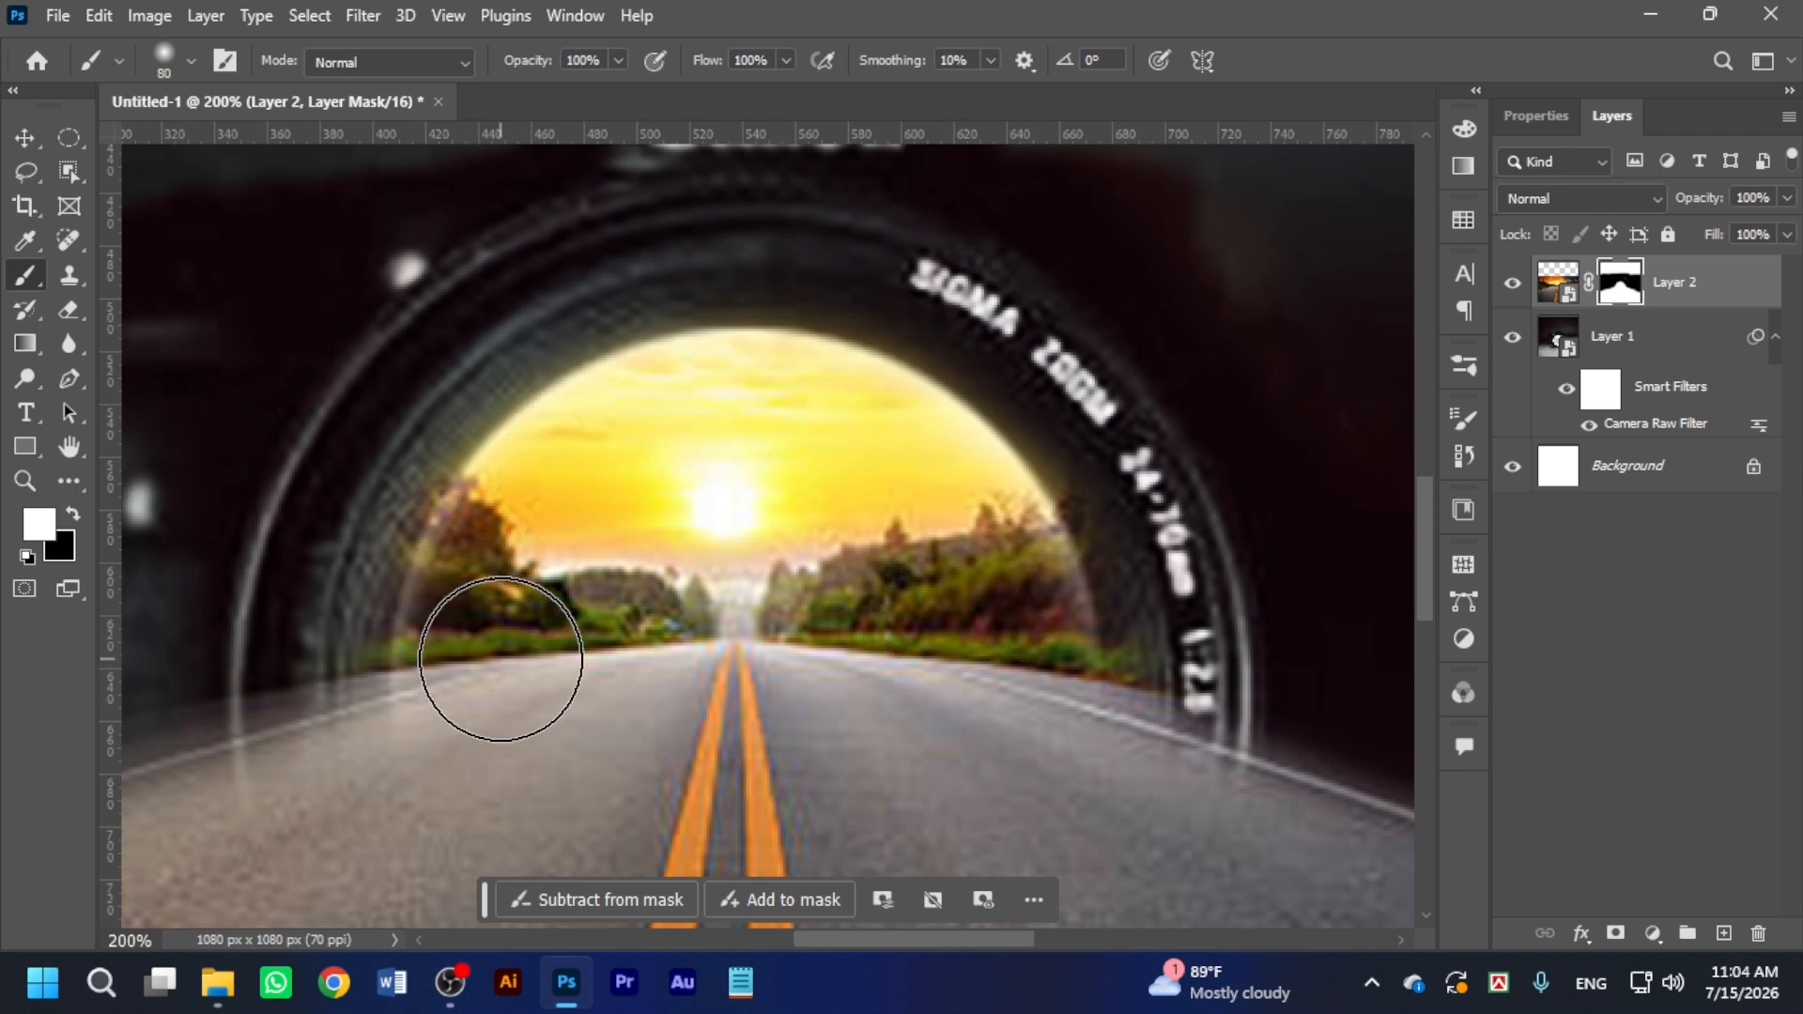
Restore the road's outer edge near the canvas's right side by painting white on the road layer's mask.
{"action": "key", "text": "ctrl+minus"}
{"action": "key", "text": "ctrl+minus"}
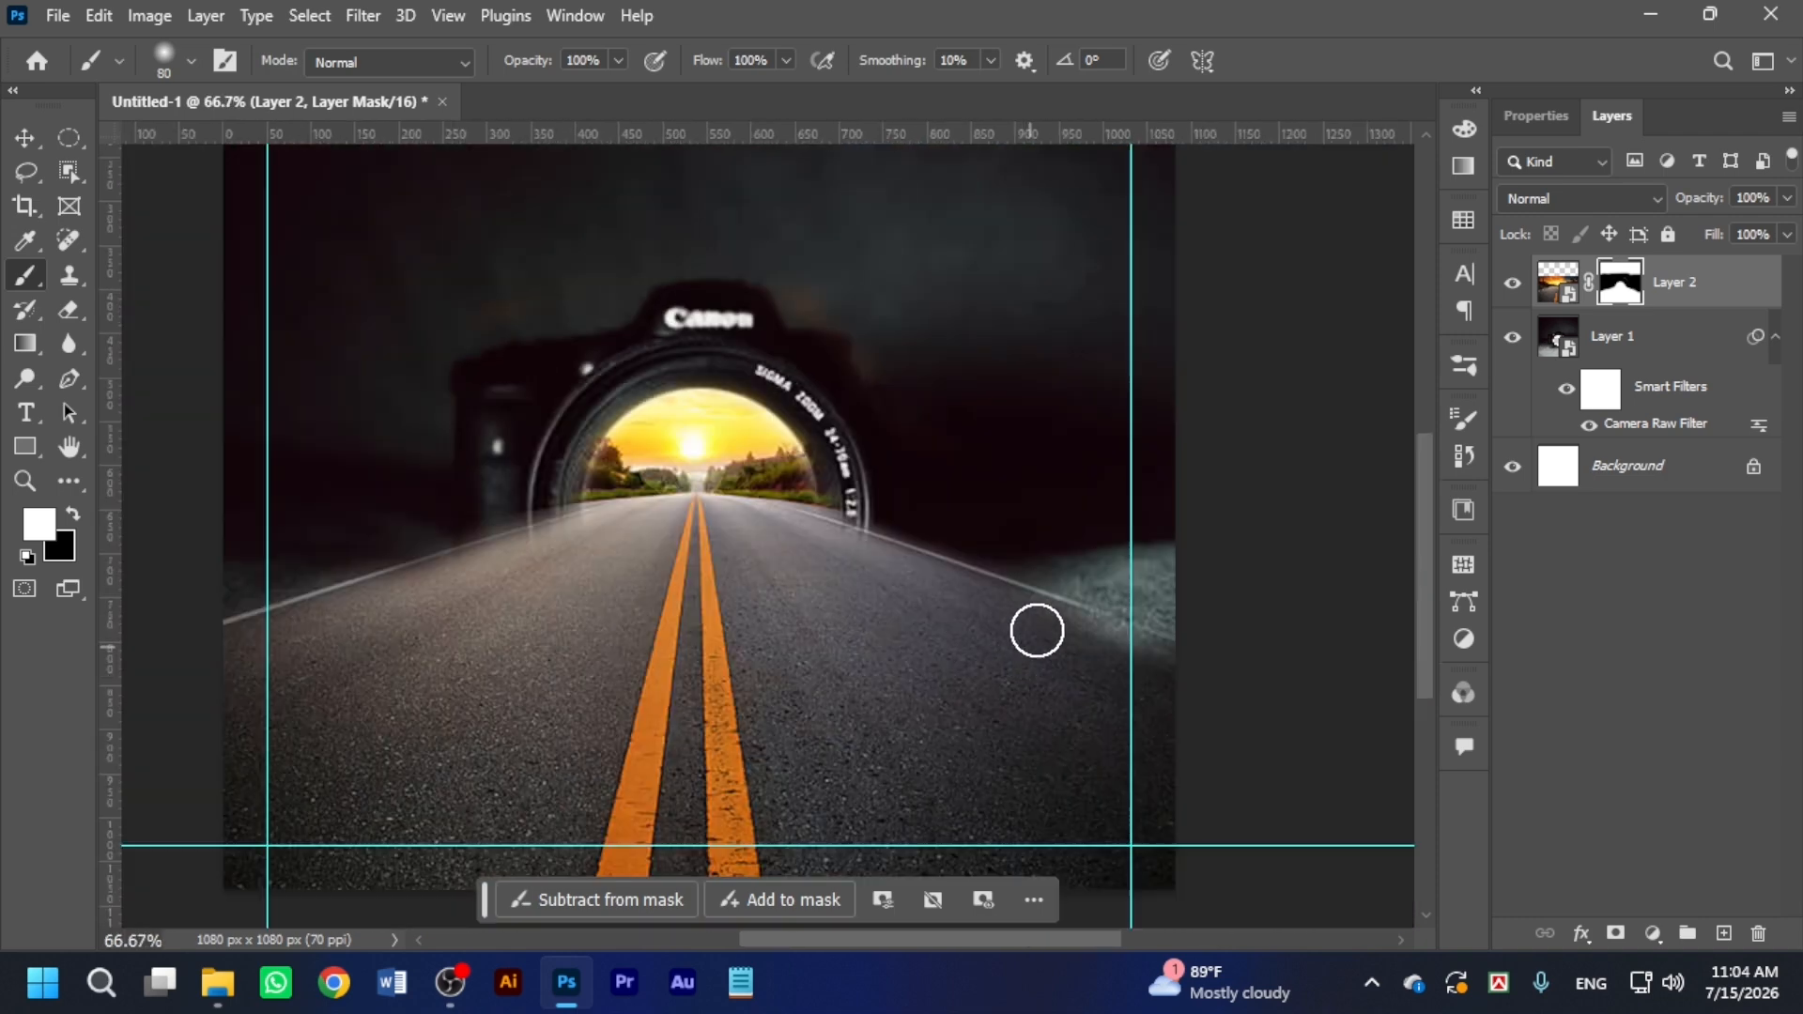
{"action": "mouse_move", "coordinate": [1188, 661]}
{"action": "left_mouse_down"}
{"action": "mouse_move", "coordinate": [929, 579]}
{"action": "mouse_move", "coordinate": [536, 589]}
{"action": "left_mouse_up"}
{"action": "key", "text": "ctrl+minus"}
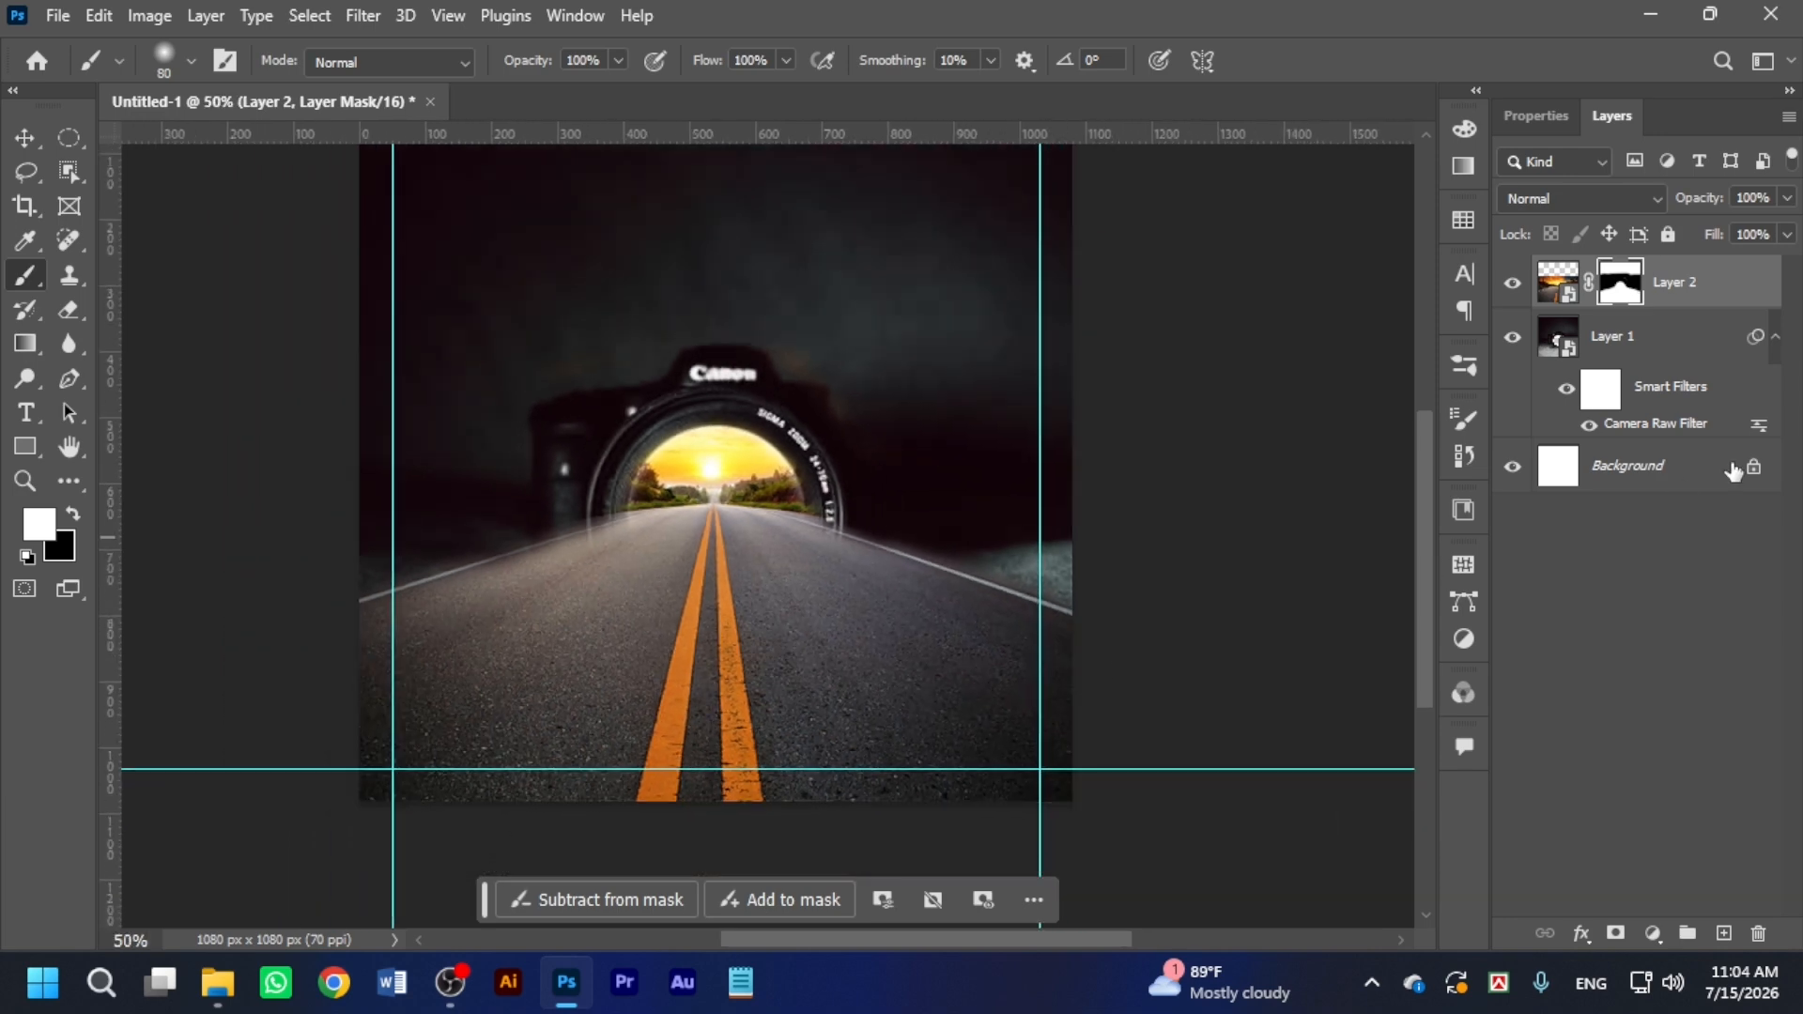
{"action": "key", "text": "ctrl+2"}
{"action": "key", "text": "ctrl+minus"}
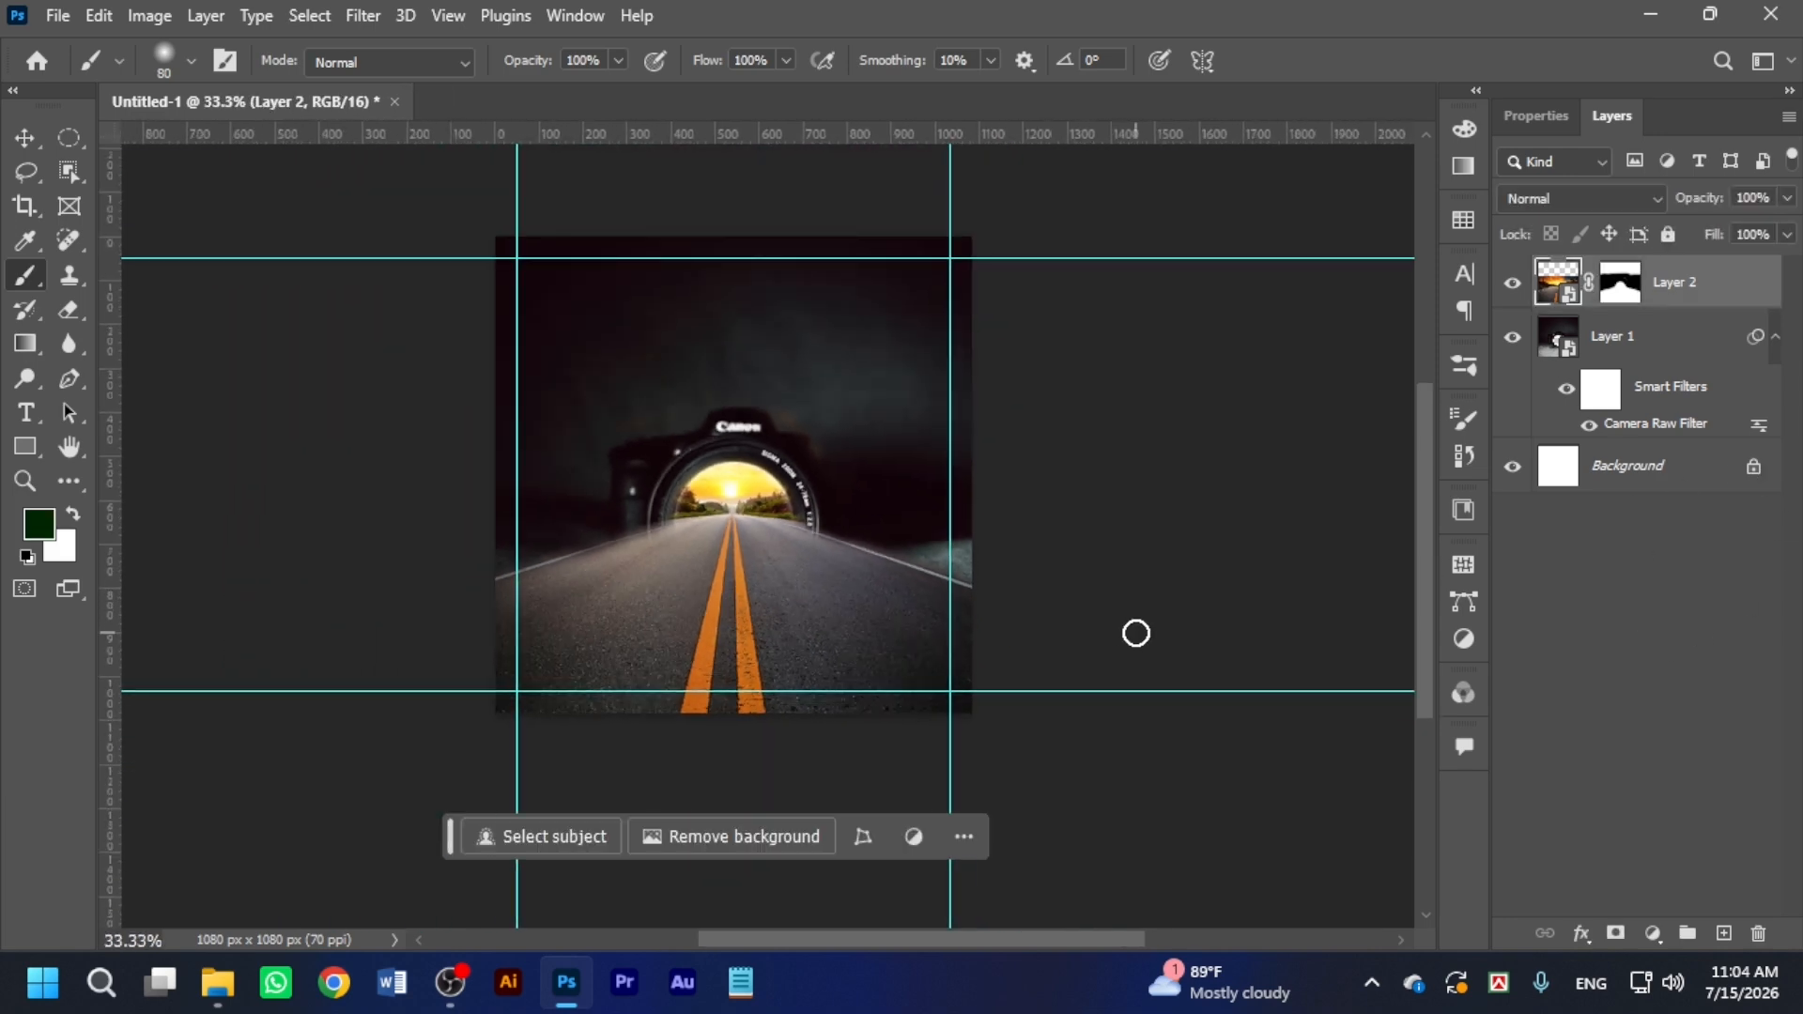
{"action": "key", "text": "ctrl+plus"}
{"action": "key", "text": "ctrl+plus"}
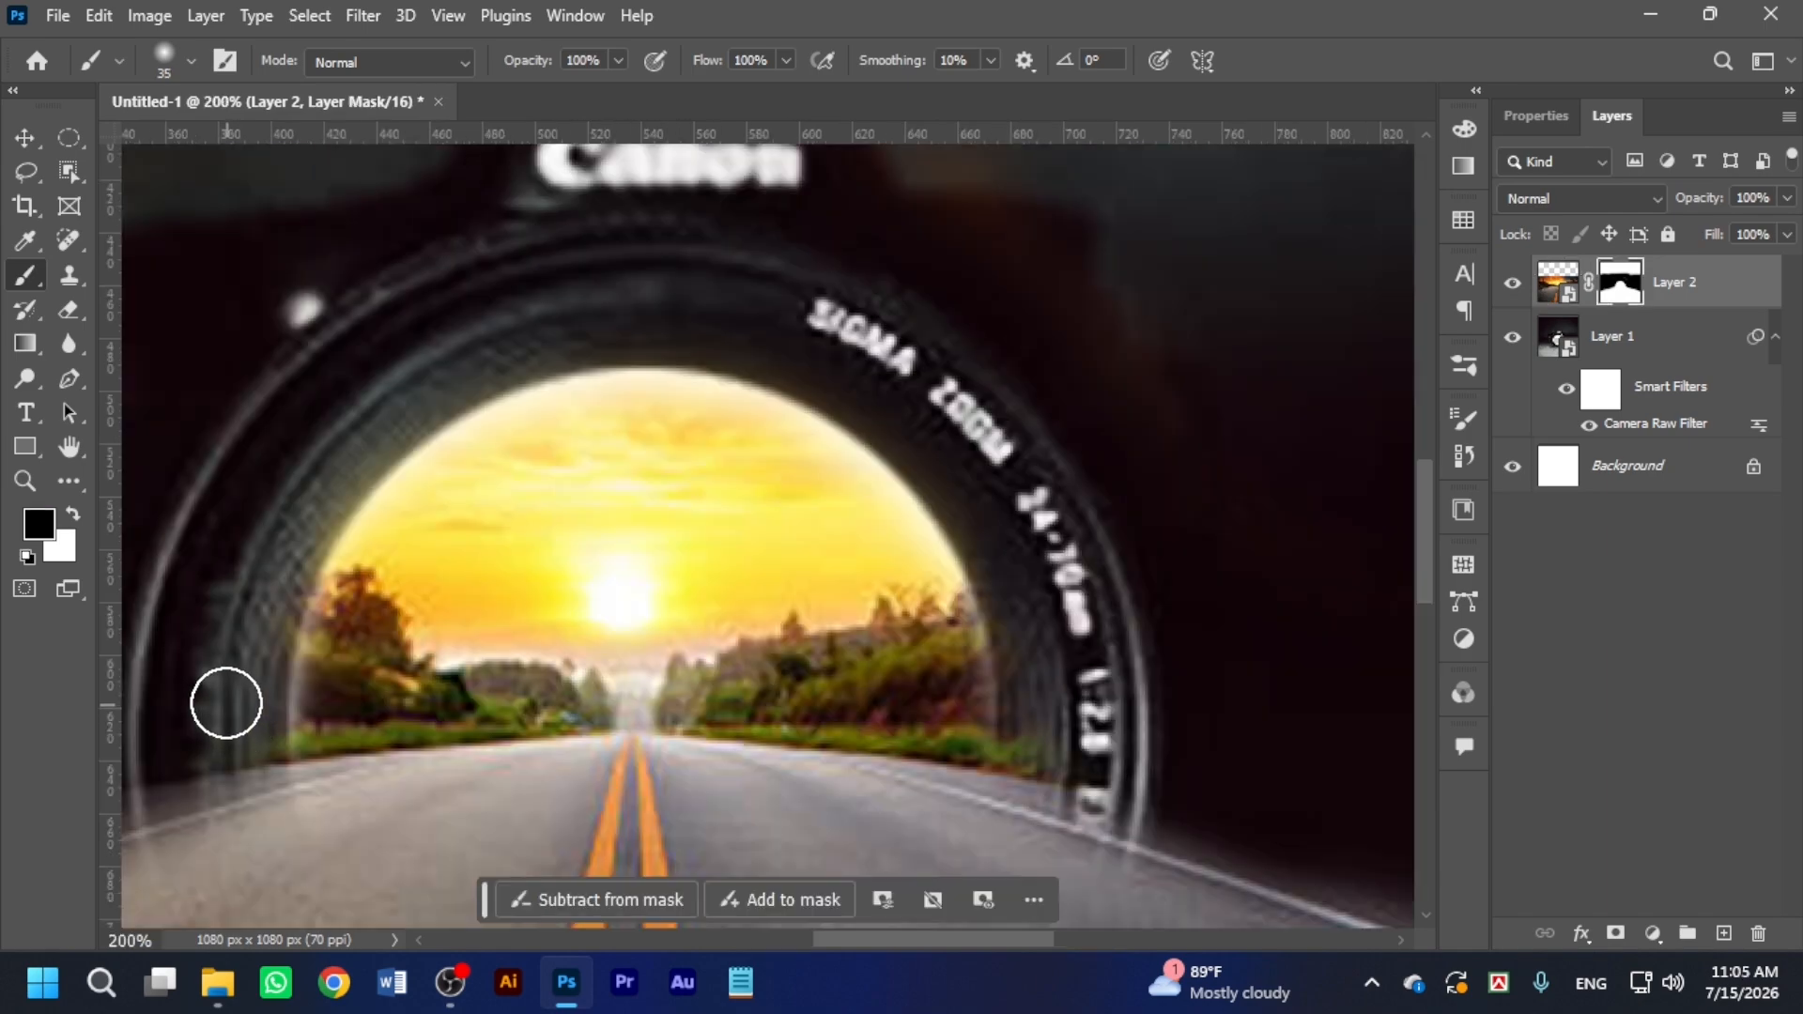
{"action": "key", "text": "ctrl+minus"}
{"action": "key", "text": "ctrl+minus"}
{"action": "key", "text": "ctrl+minus"}
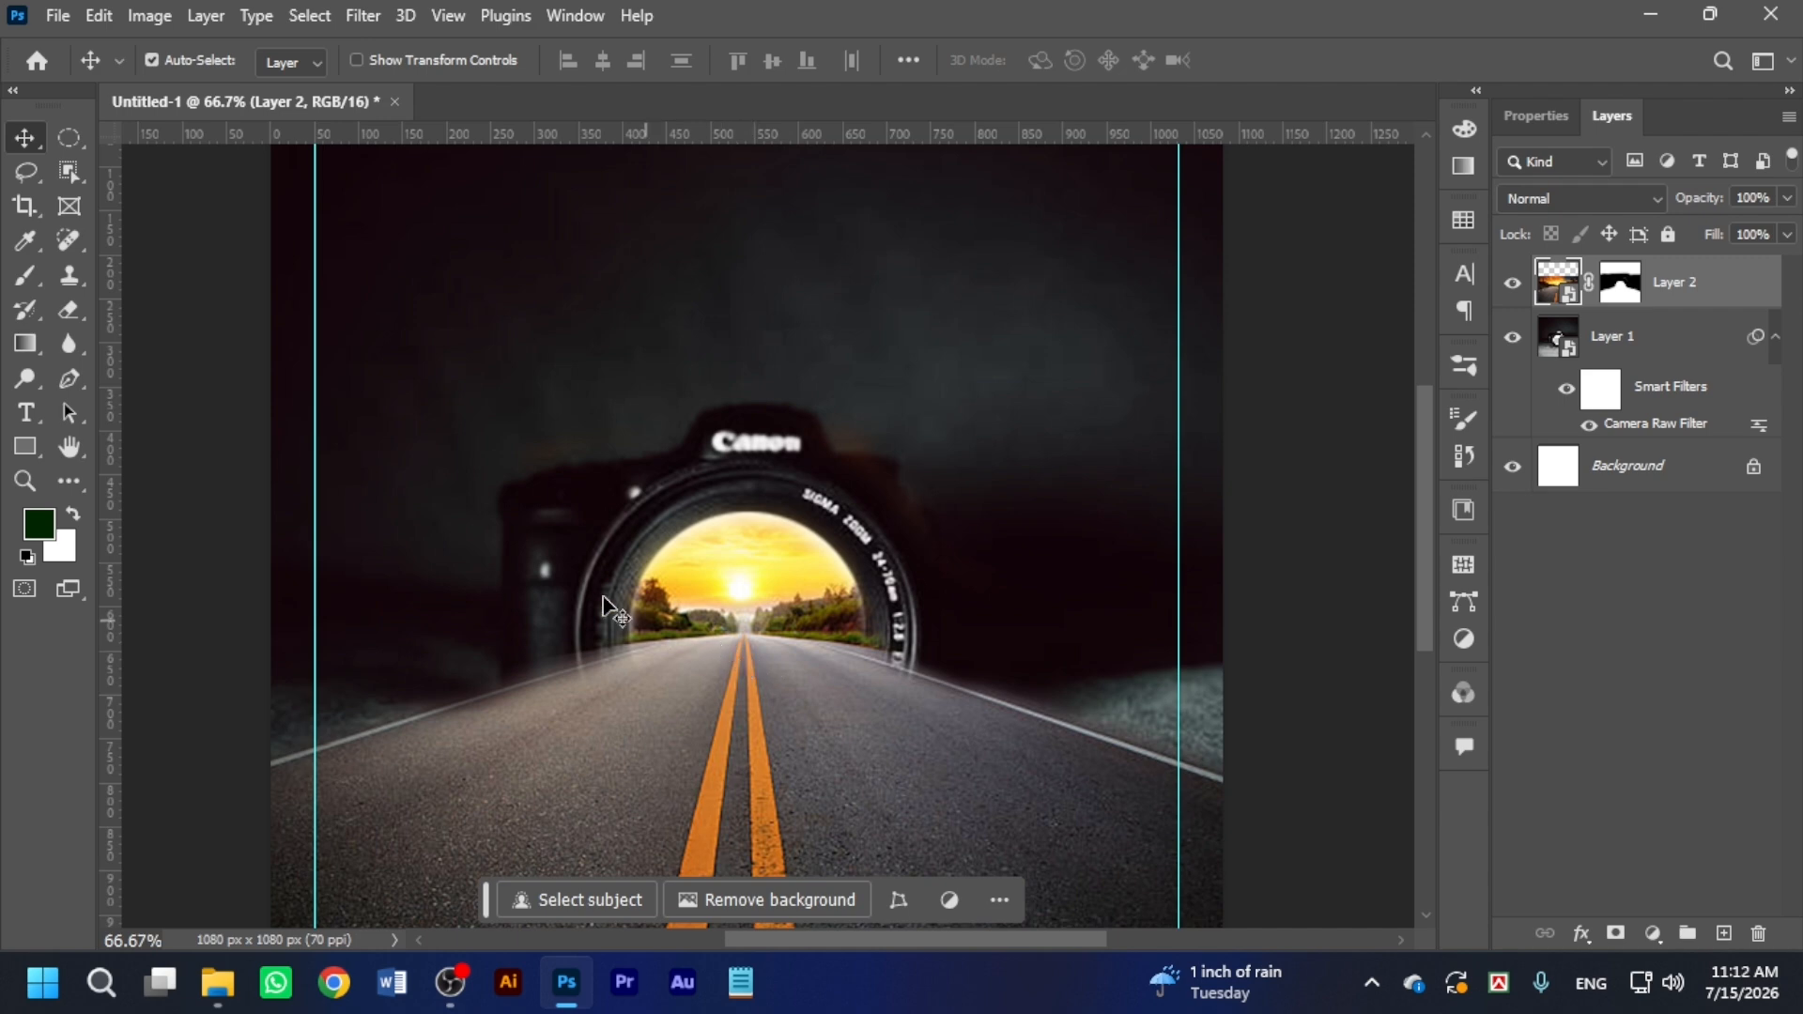
Open the image images (2).jpg, which shows the man from behind, as a separate document.
{"action": "left_click", "coordinate": [58, 16]}
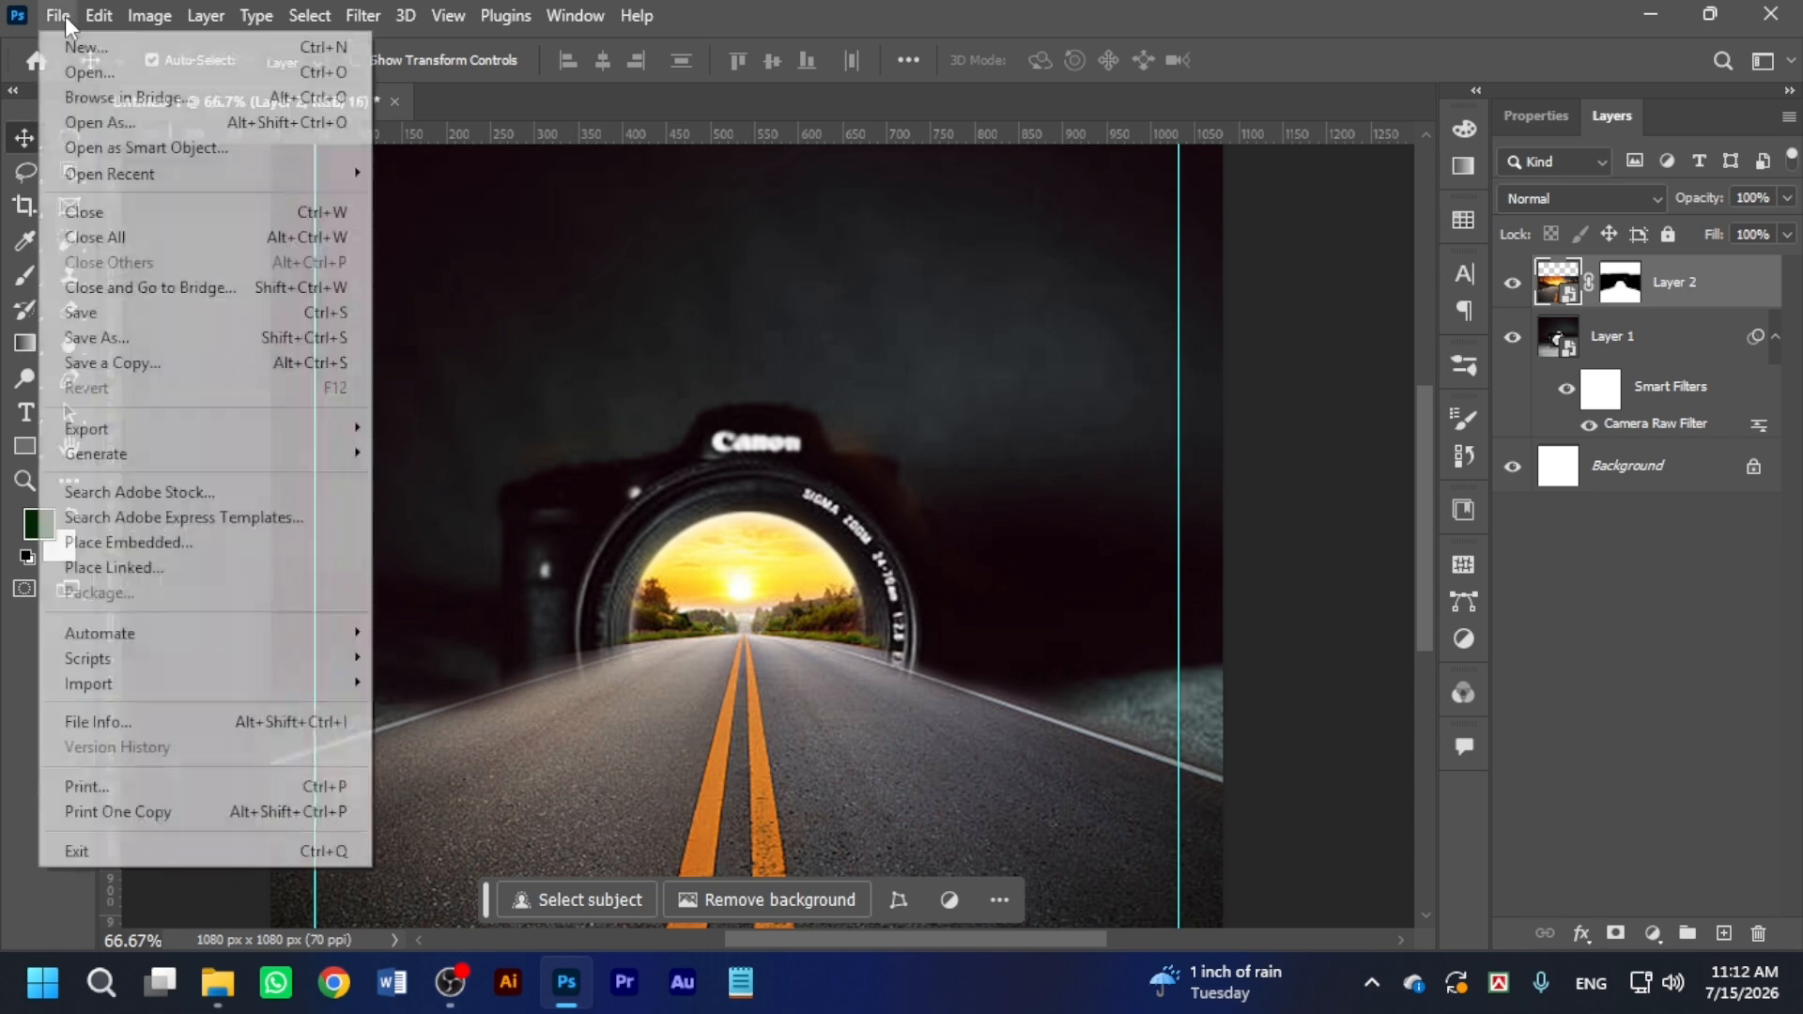
{"action": "left_click", "coordinate": [75, 68]}
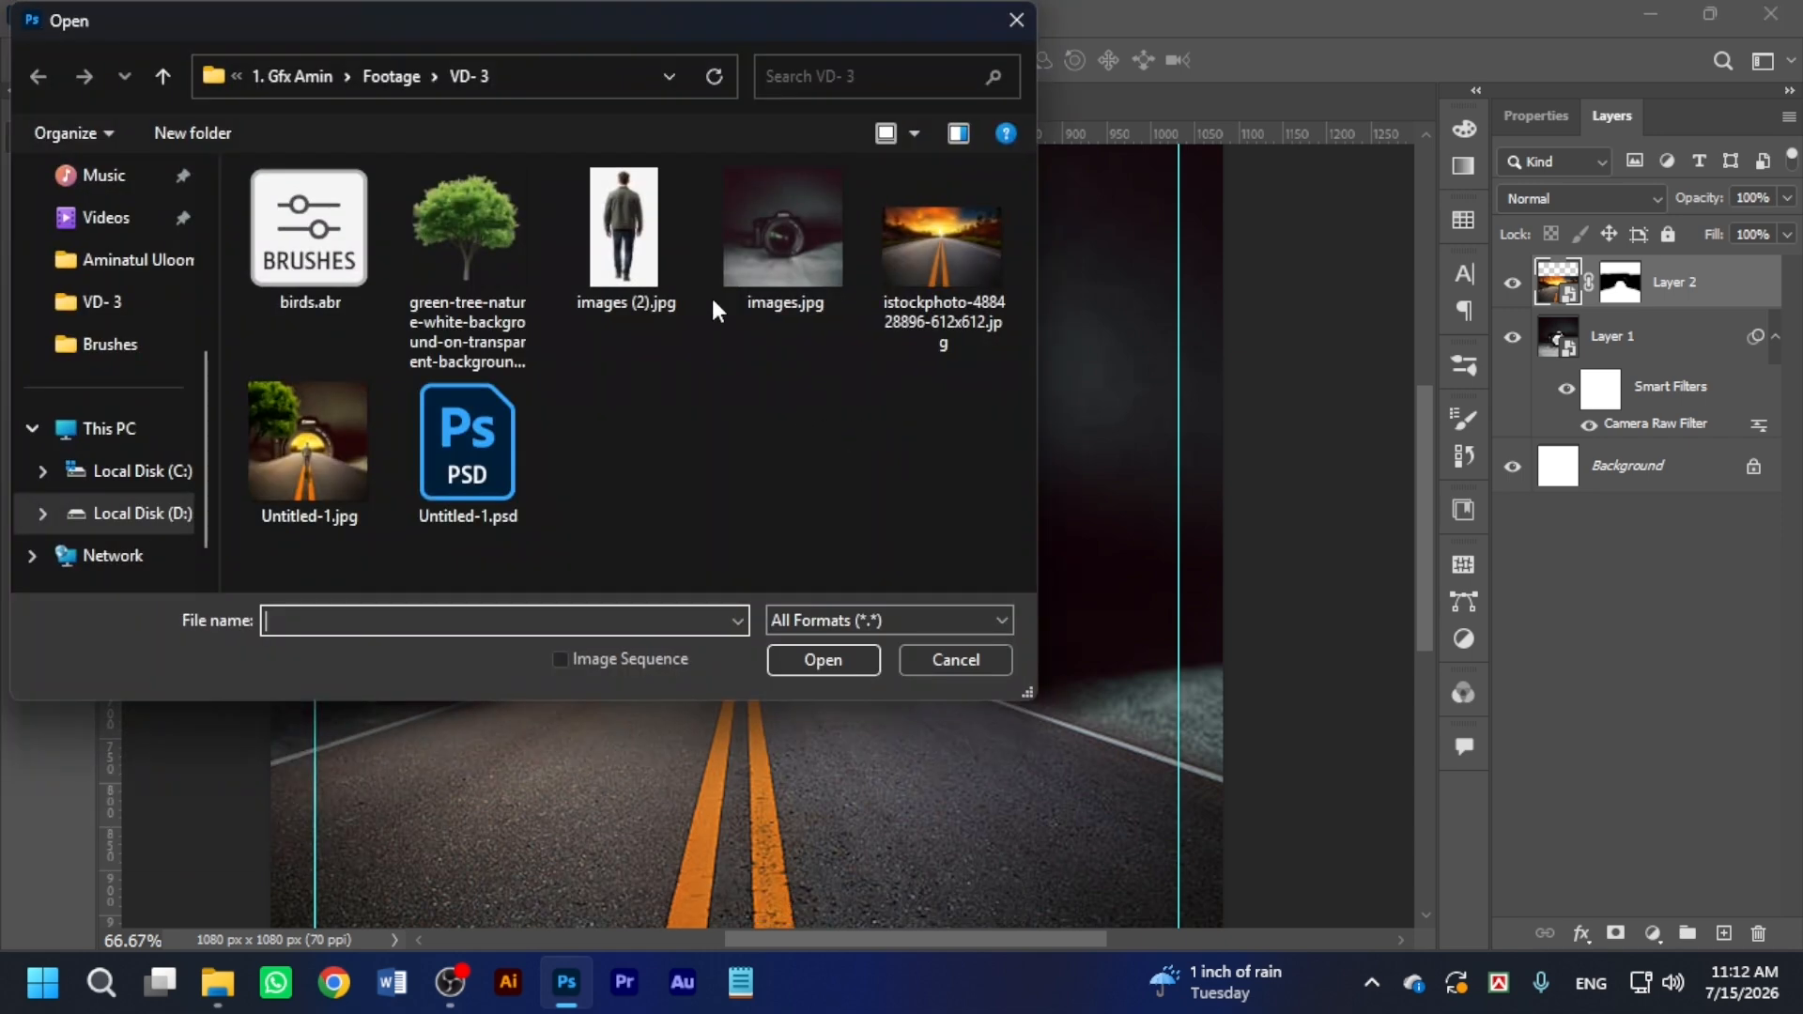
{"action": "left_click", "coordinate": [613, 223]}
{"action": "left_click", "coordinate": [859, 663]}
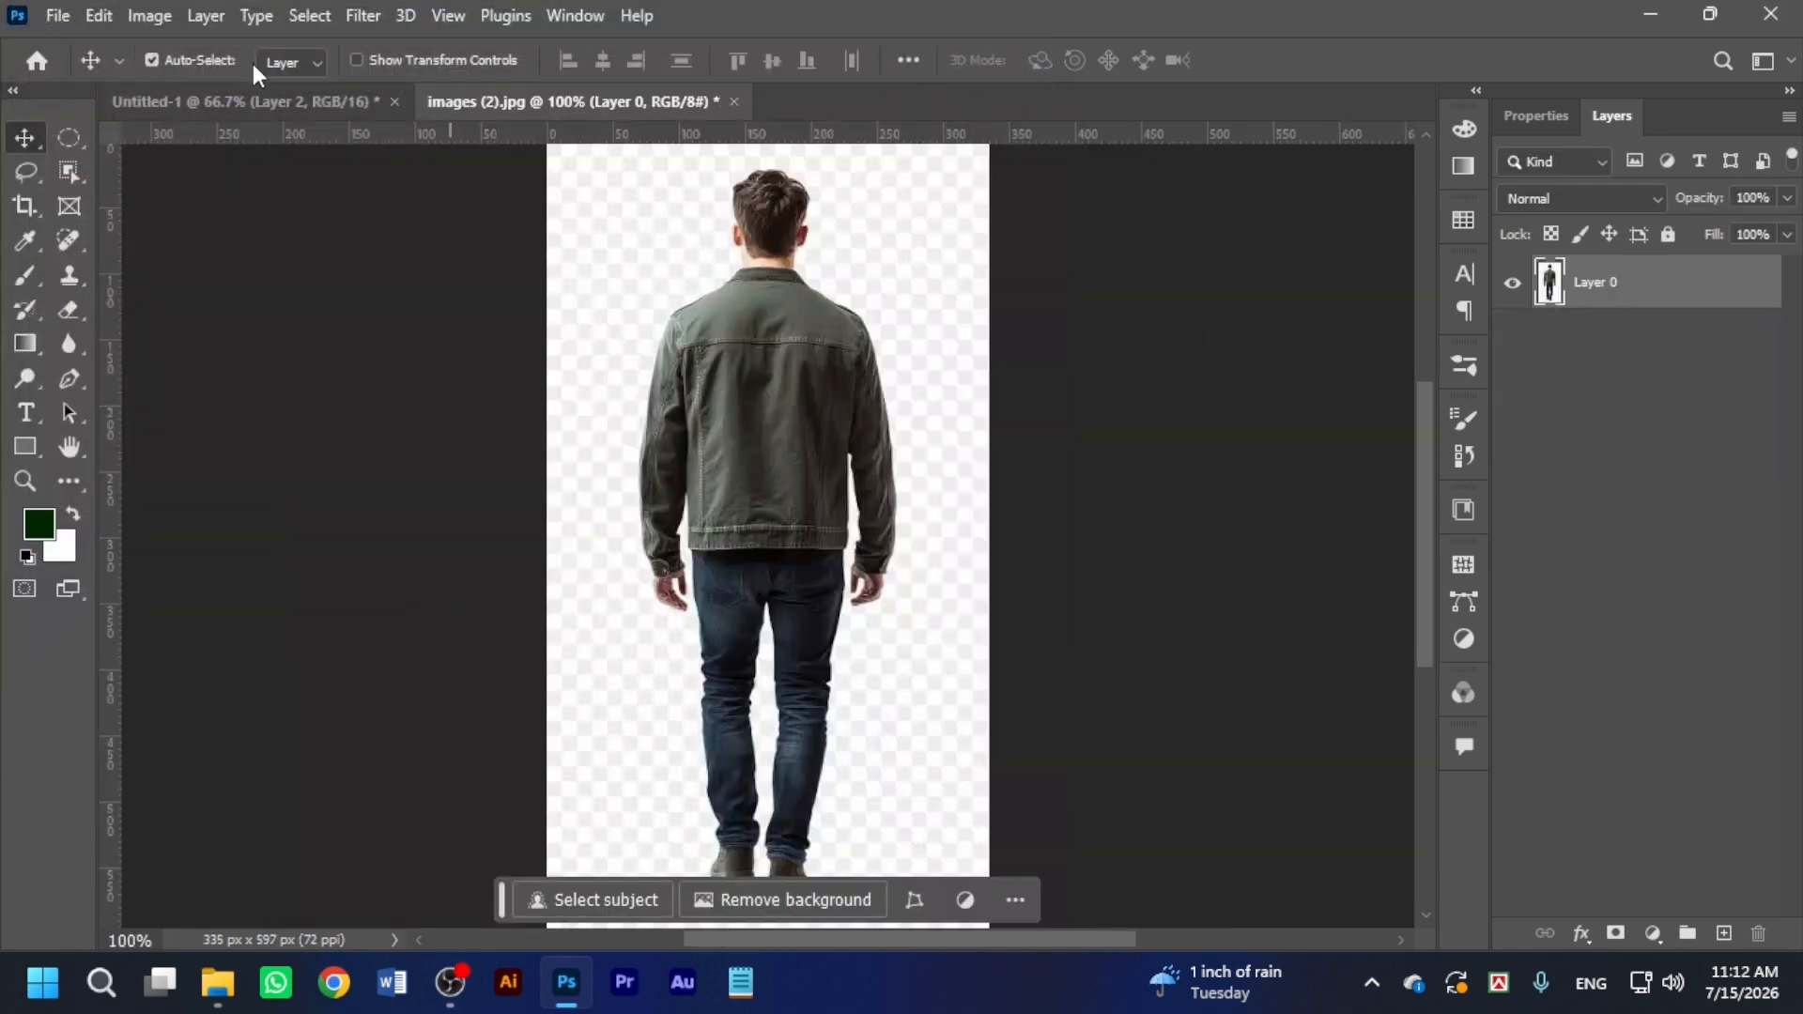
Select the man with Select Subject, invert the selection, and delete the background around him.
{"action": "left_click", "coordinate": [295, 16]}
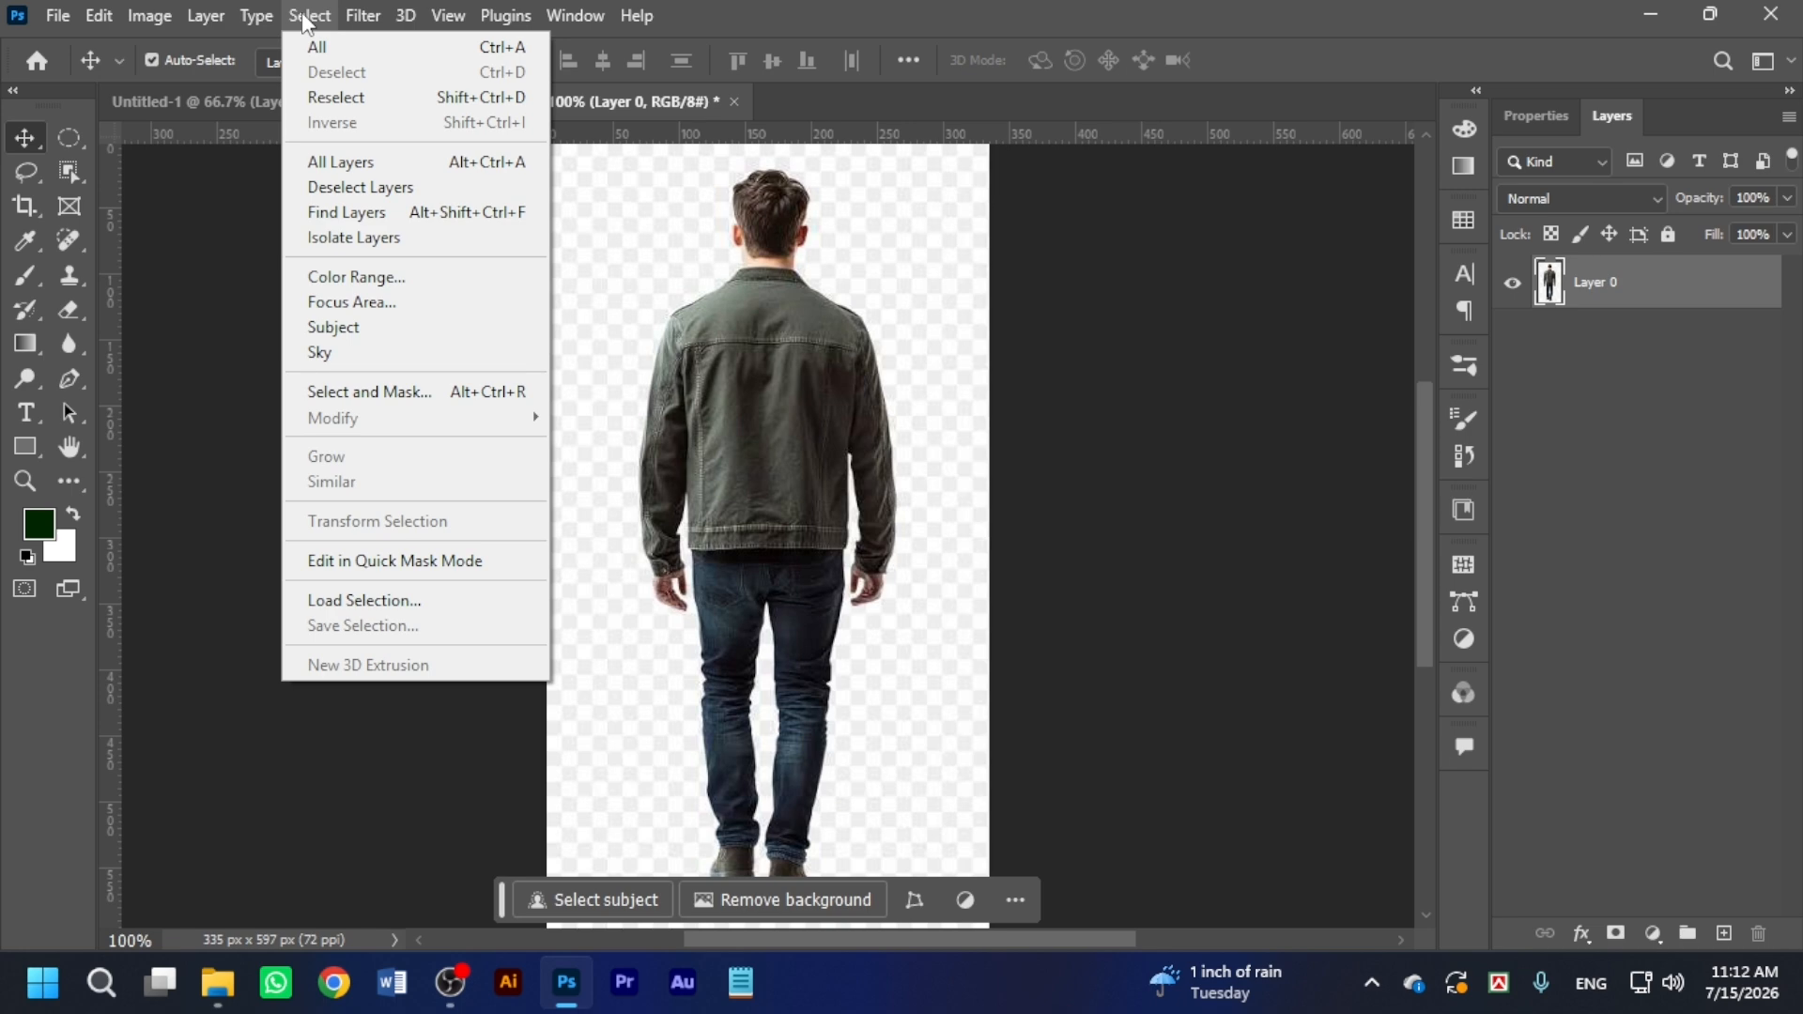
{"action": "left_click", "coordinate": [366, 326]}
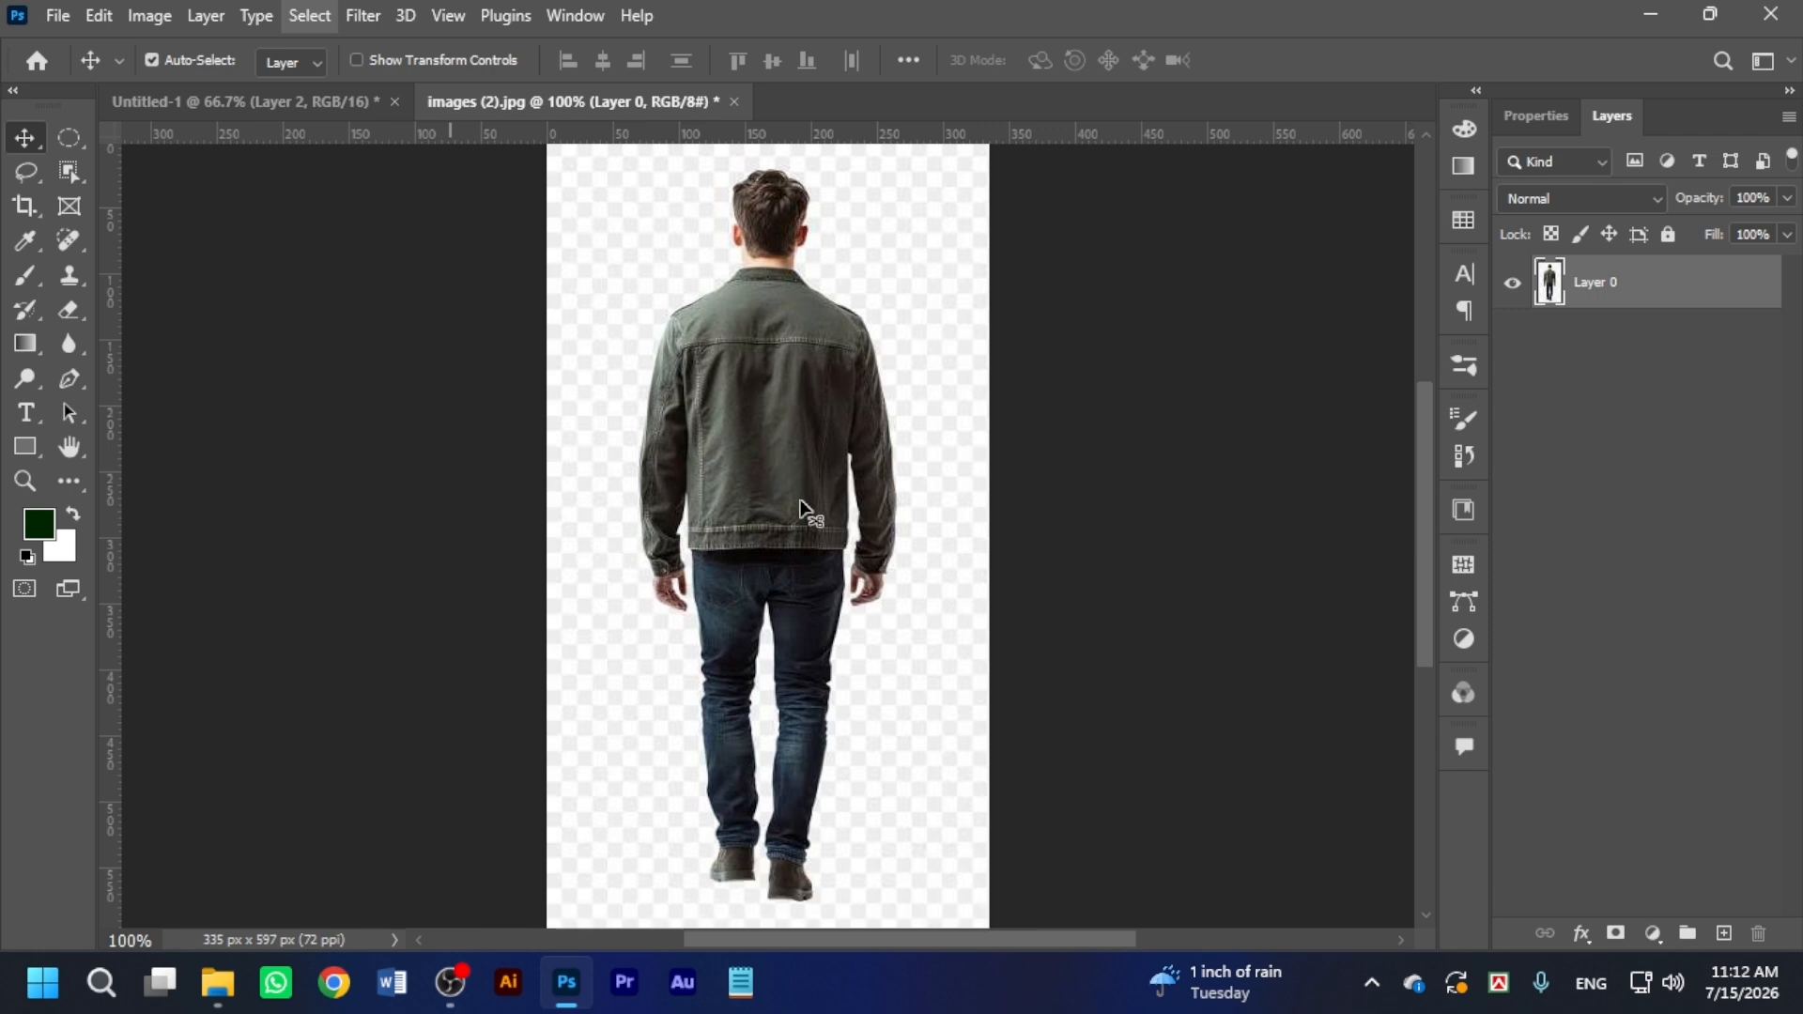
{"action": "key", "text": "ctrl+c"}
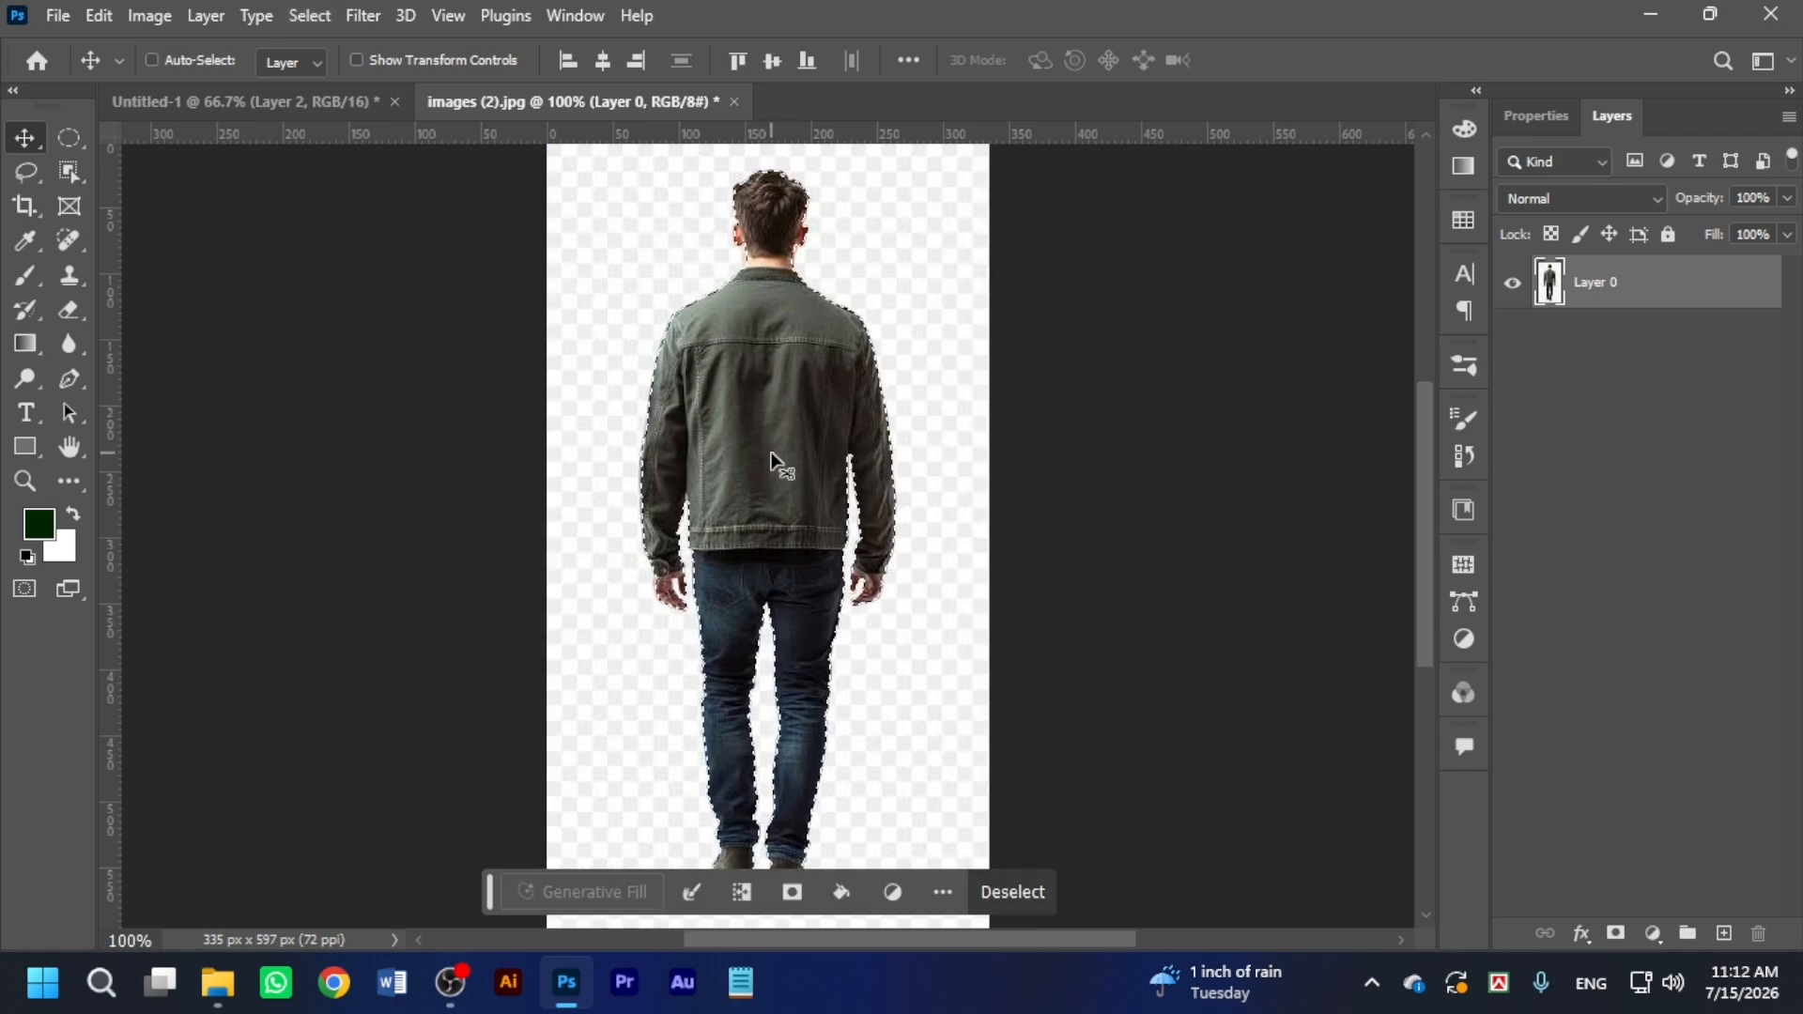
{"action": "key", "text": "ctrl+shift+i"}
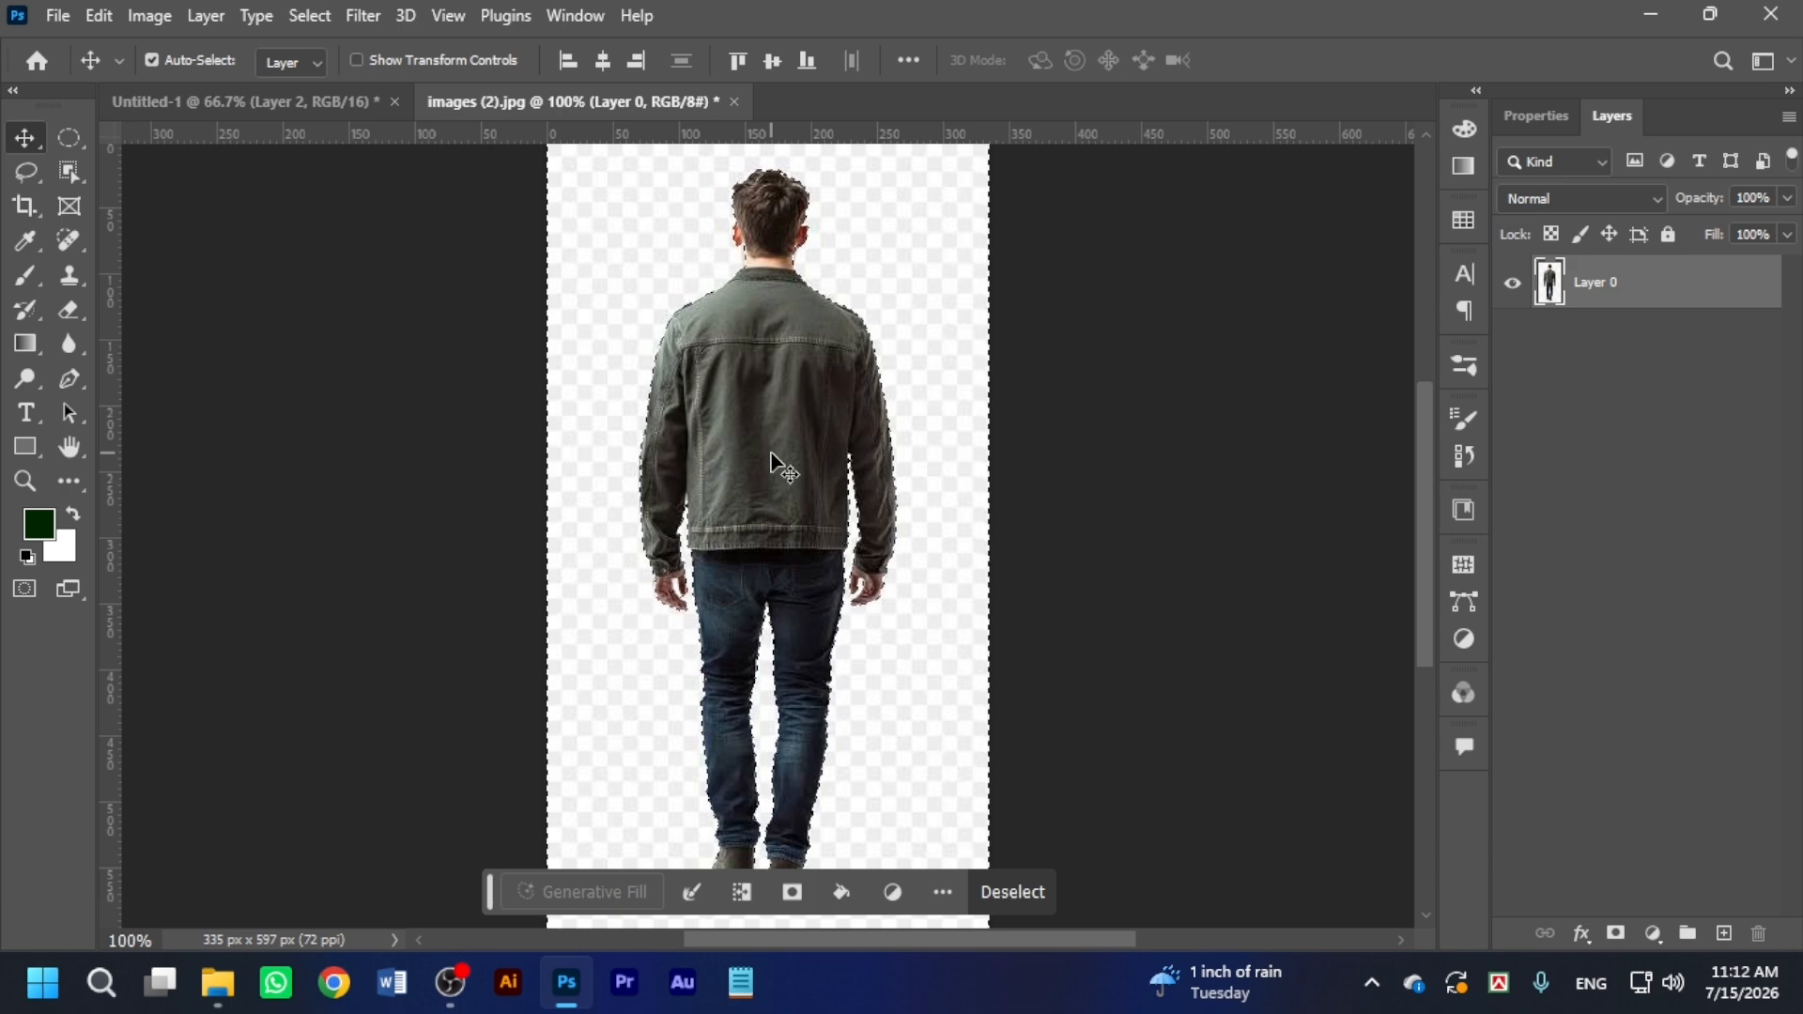
{"action": "key", "text": "Delete"}
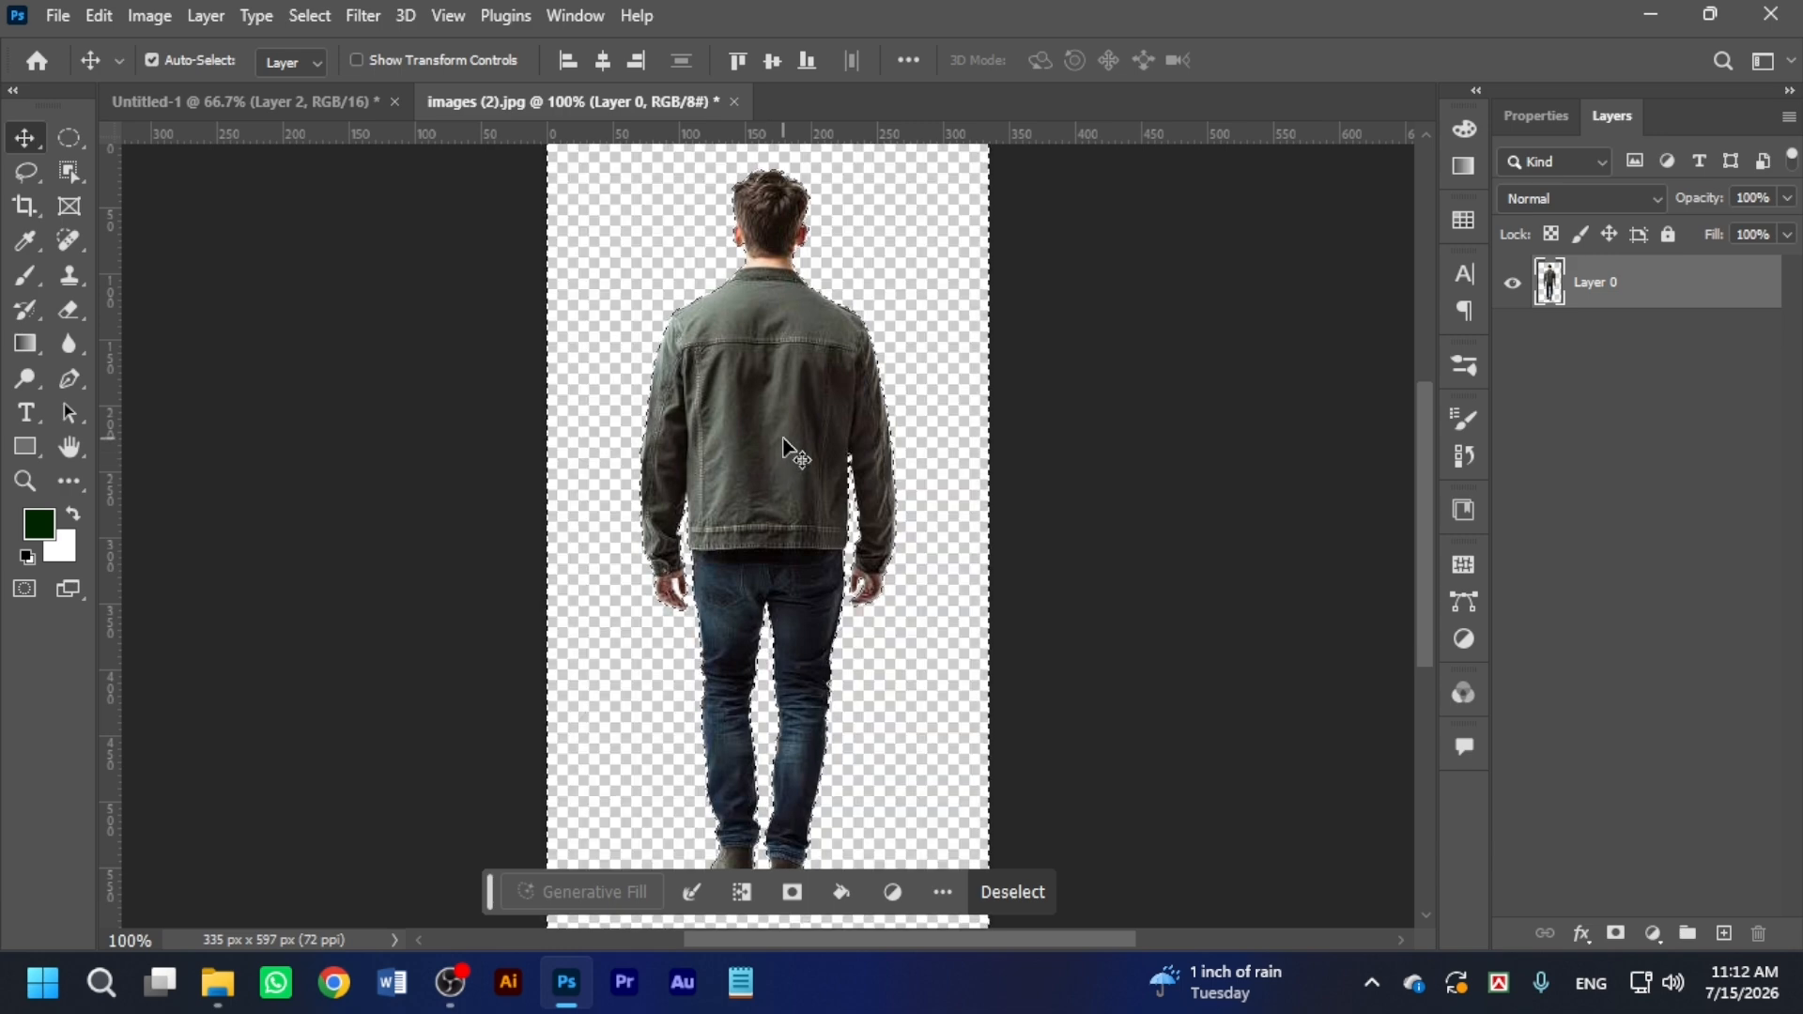
{"action": "key", "text": "ctrl"}
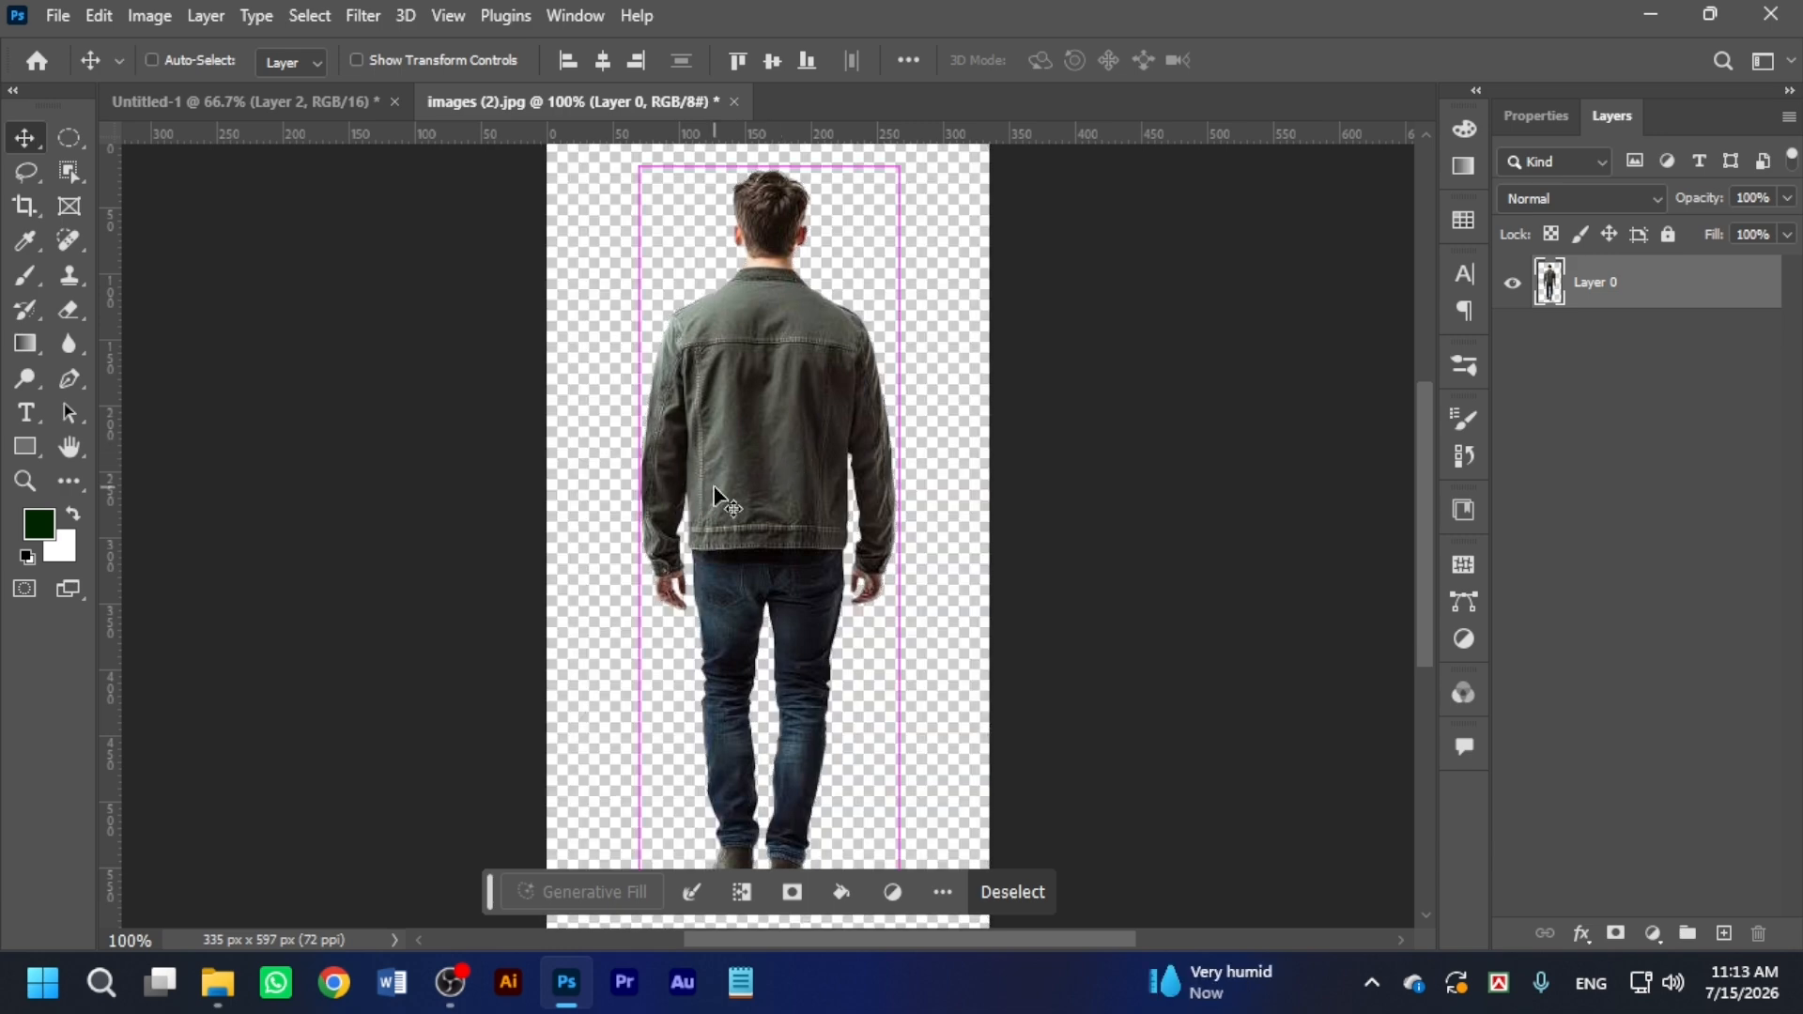
{"action": "key", "text": "ctrl+d"}
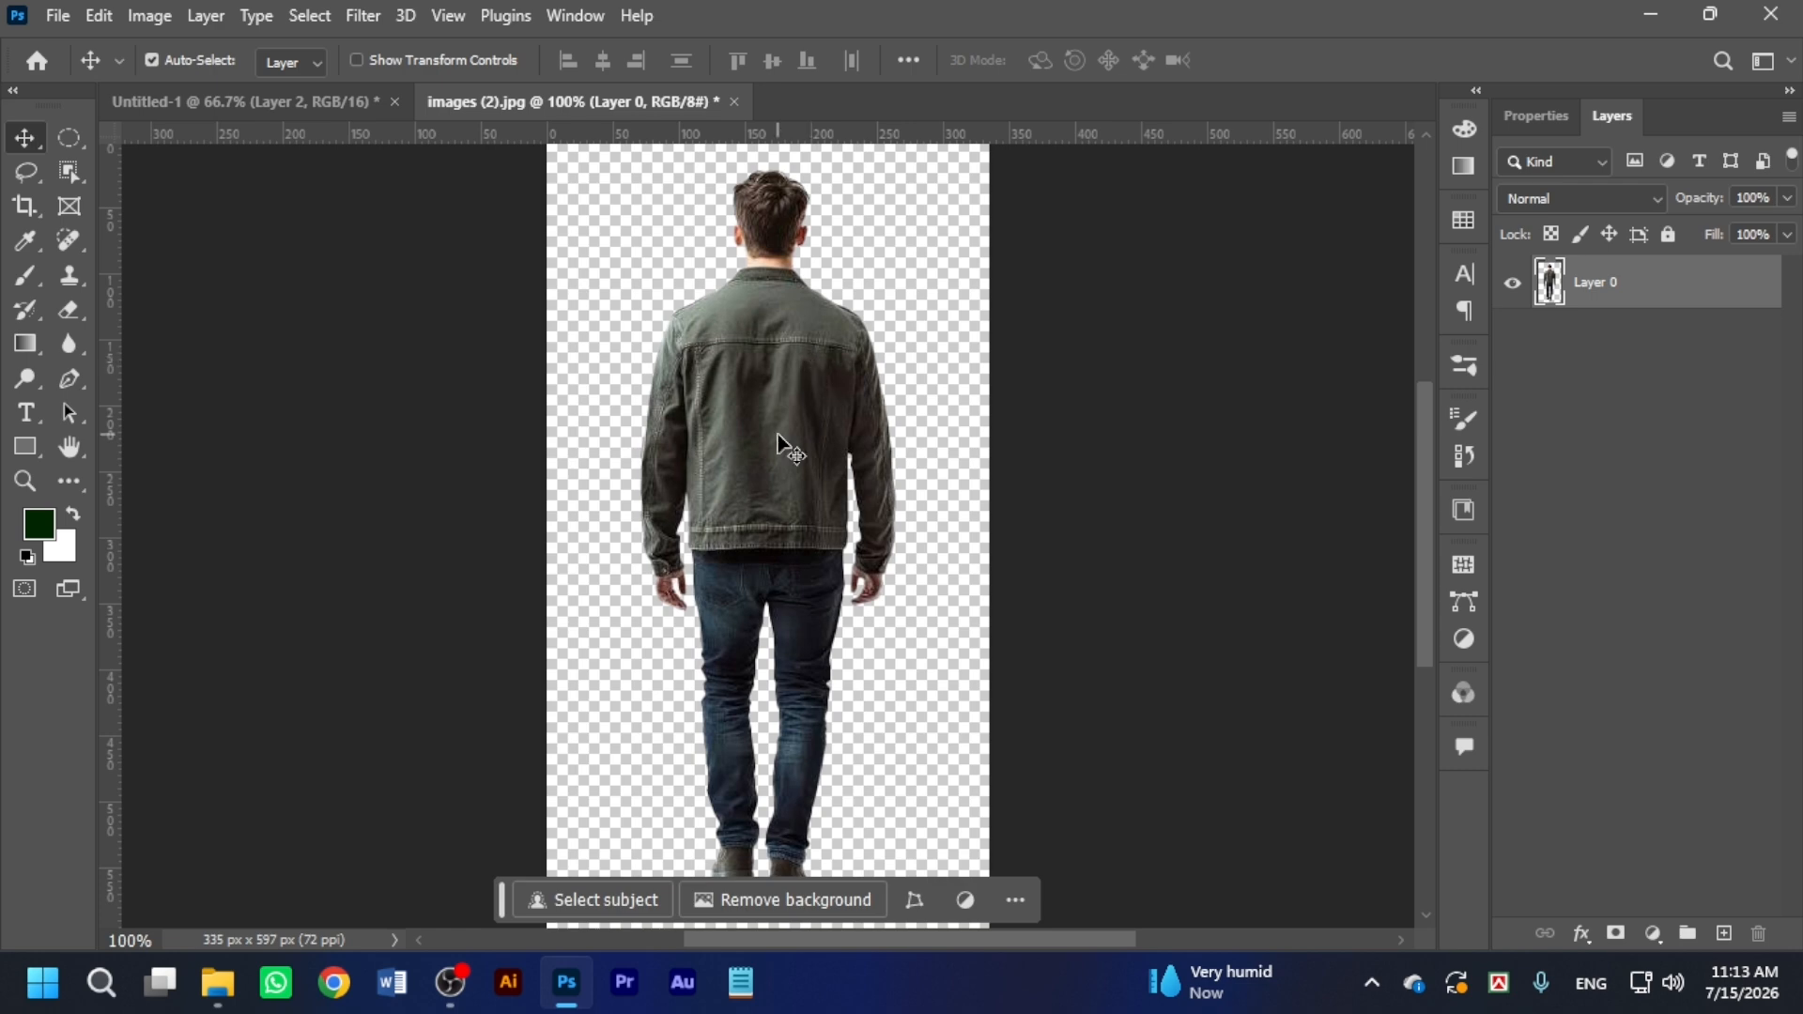
Paste the man into the Untitled-1 composite, scaled down and standing on the road's centre line inside the lens opening.
{"action": "left_click", "coordinate": [314, 101]}
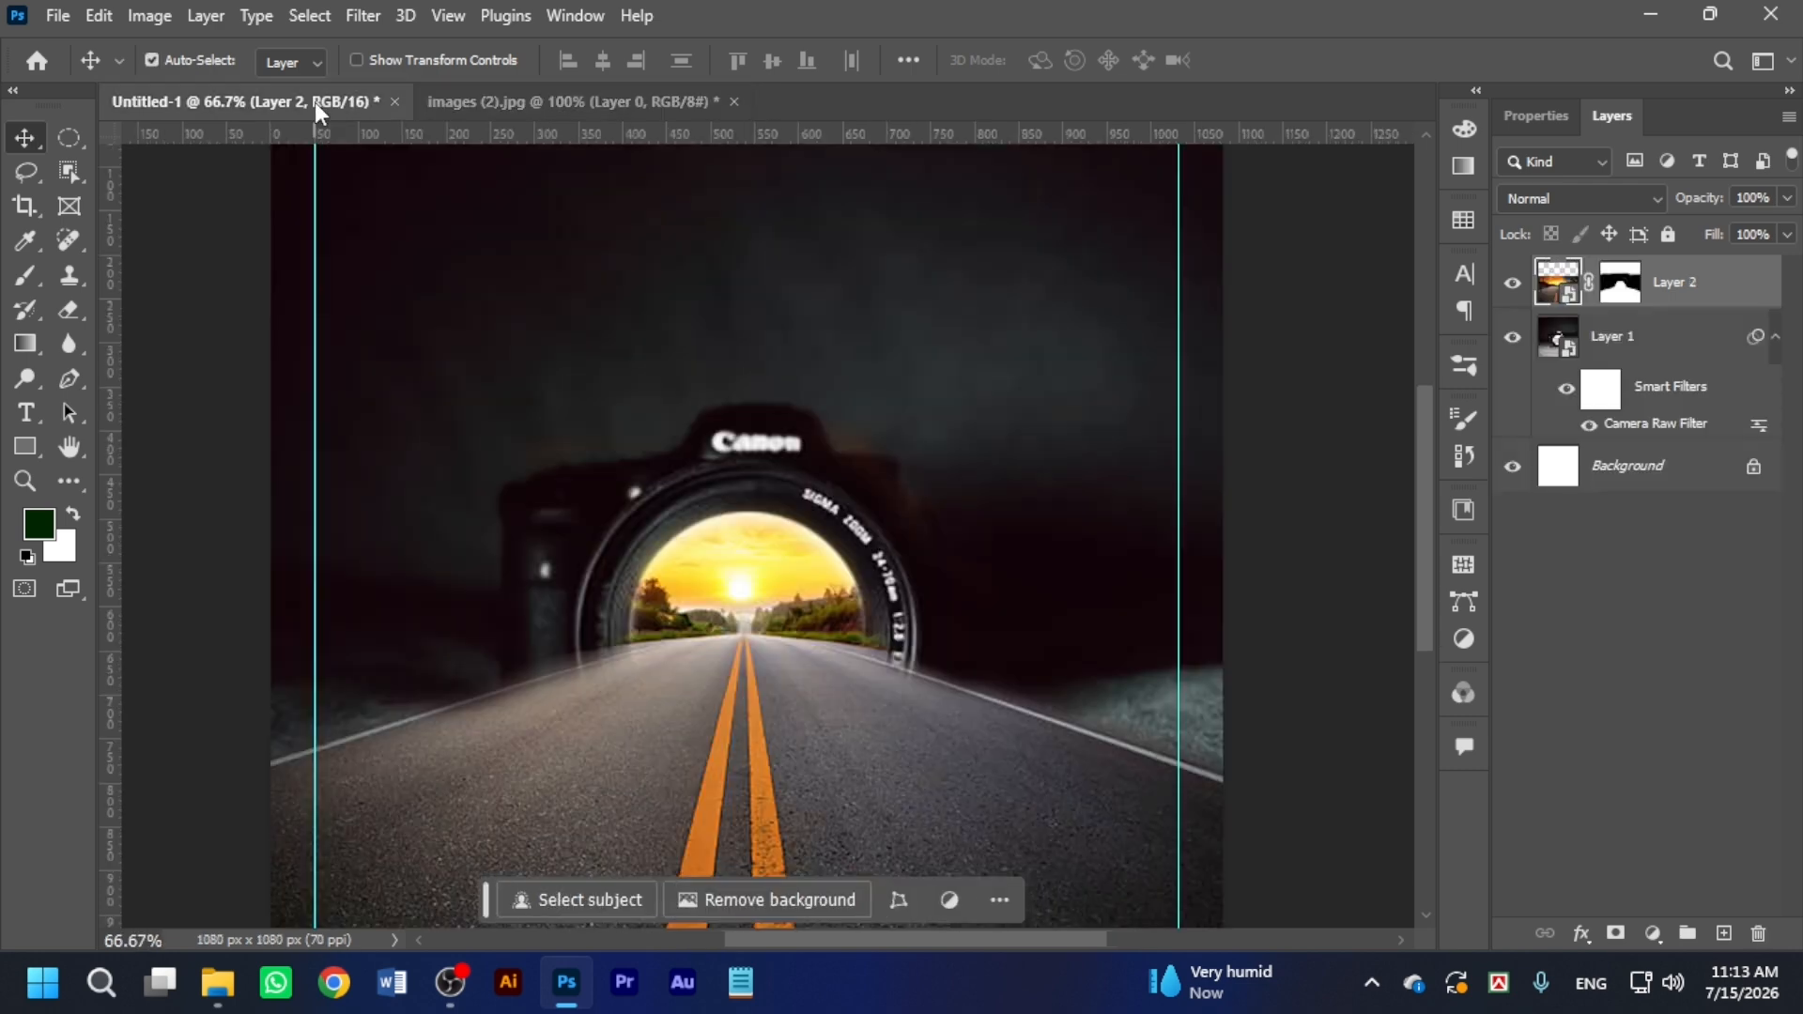
{"action": "key", "text": "ctrl+v"}
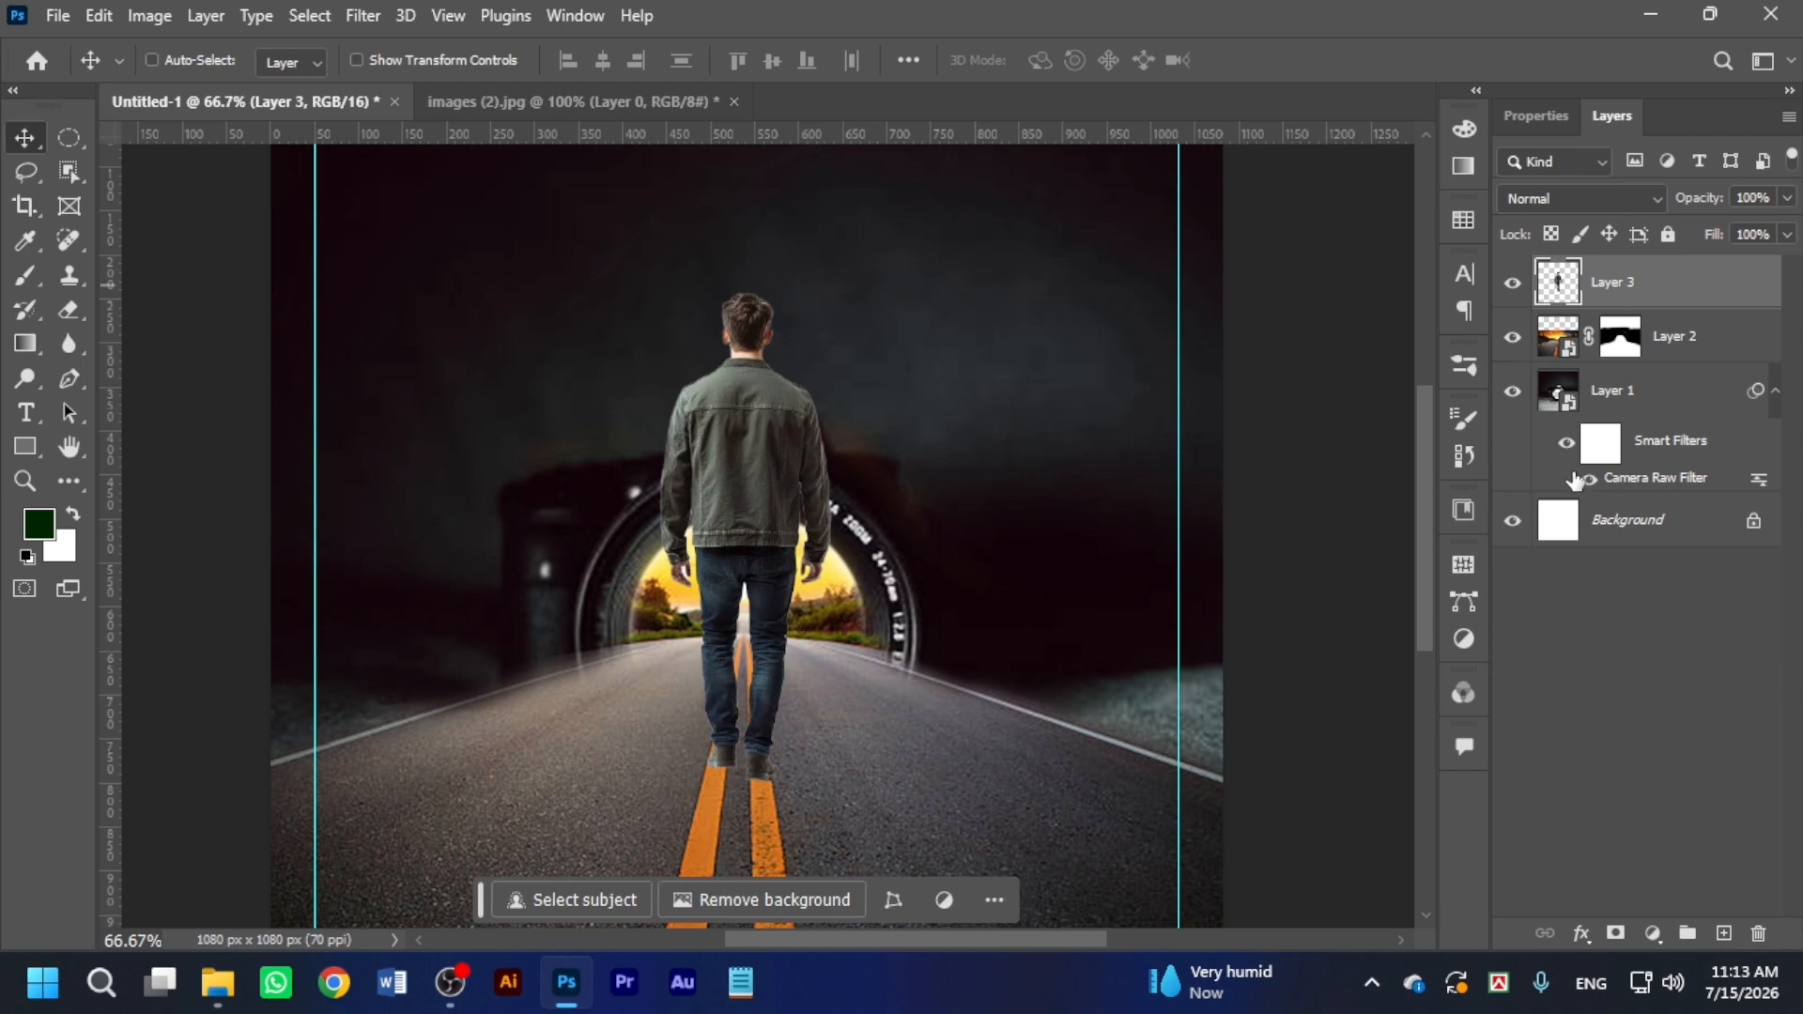
{"action": "key", "text": "ctrl+t"}
{"action": "left_click_drag", "start_coordinate": [839, 286], "coordinate": [776, 468]}
{"action": "left_click_drag", "start_coordinate": [746, 512], "coordinate": [745, 578]}
{"action": "key", "text": "ctrl+plus"}
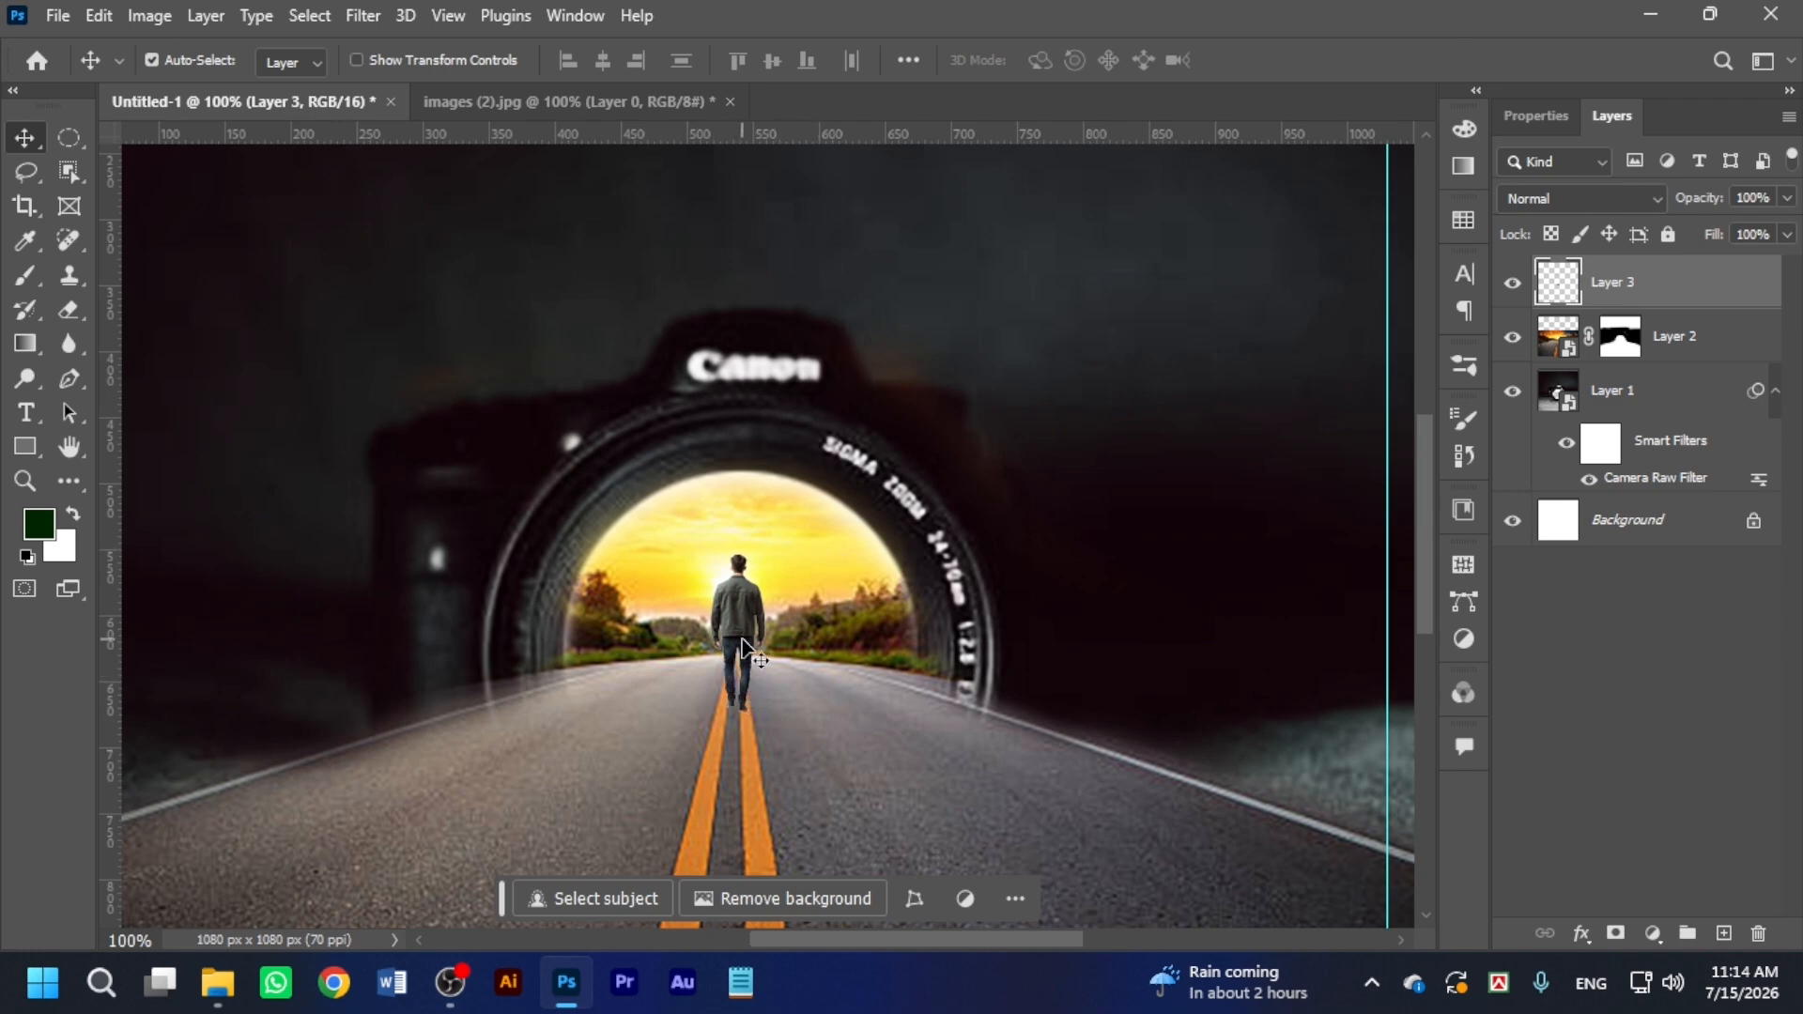
{"action": "key", "text": "Left"}
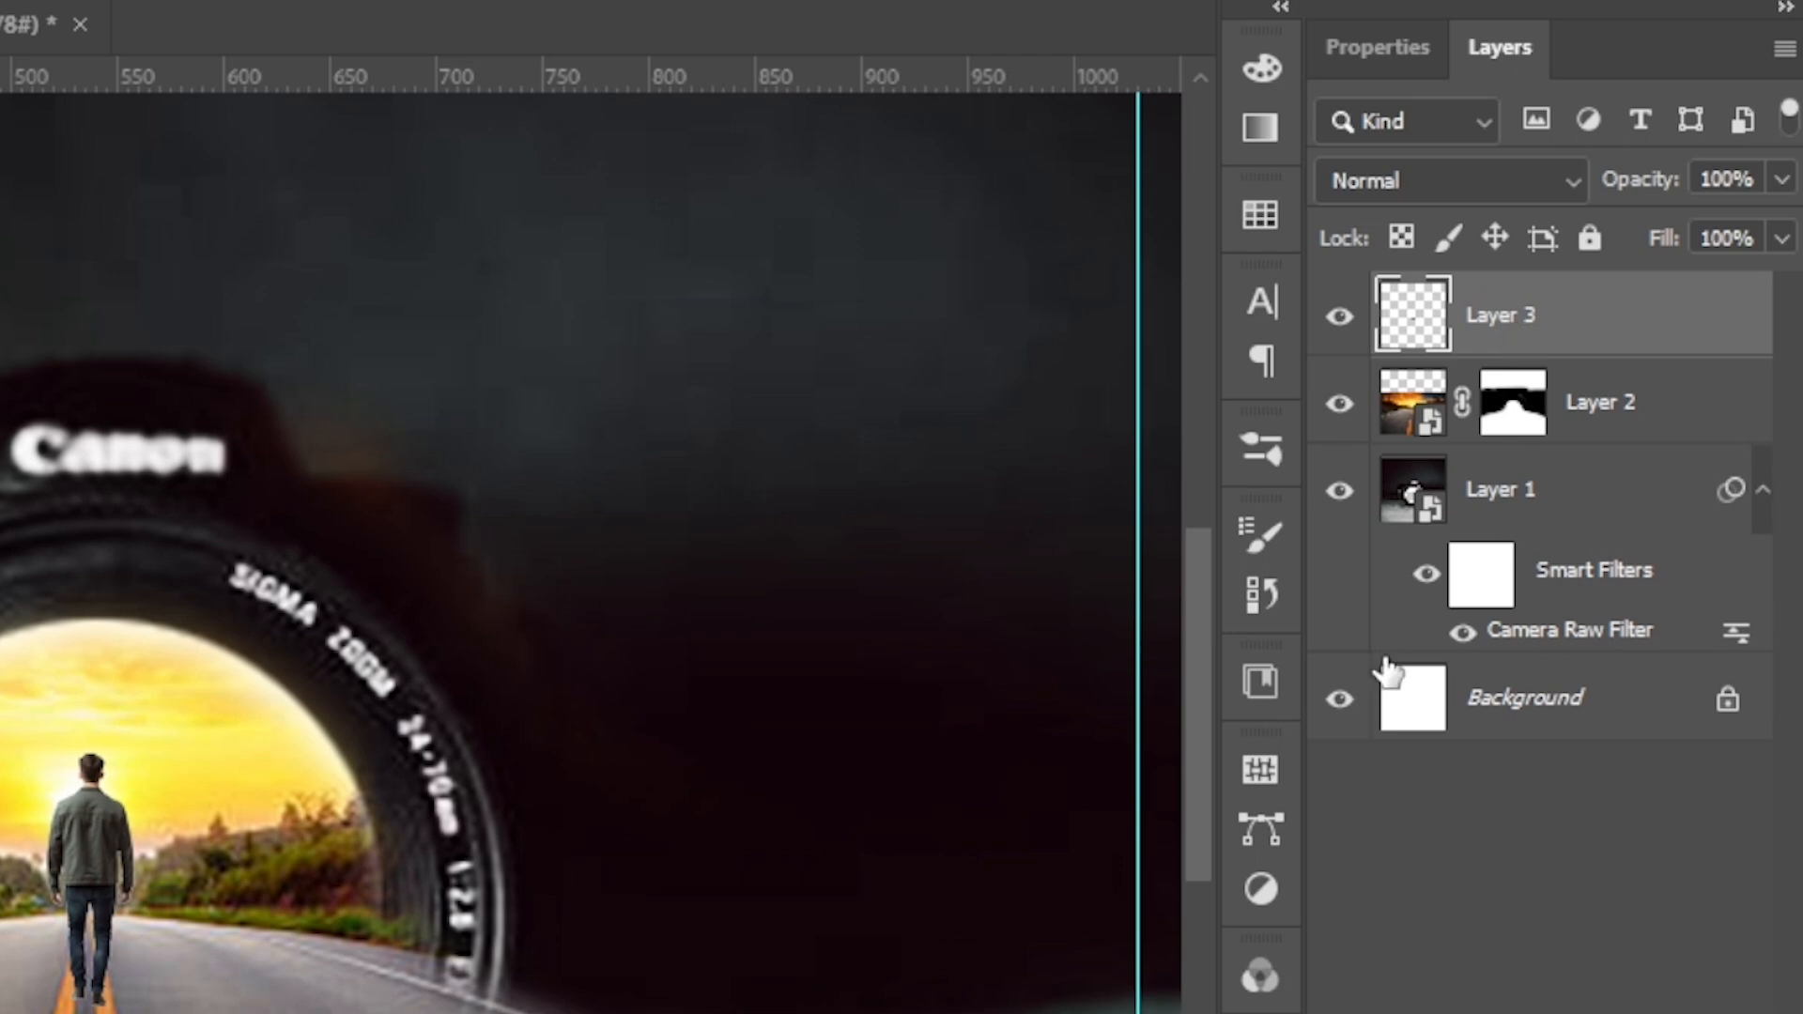
Duplicate the man's layer, load its outline as a selection, and fill the figure with black.
{"action": "key", "text": "ctrl+j"}
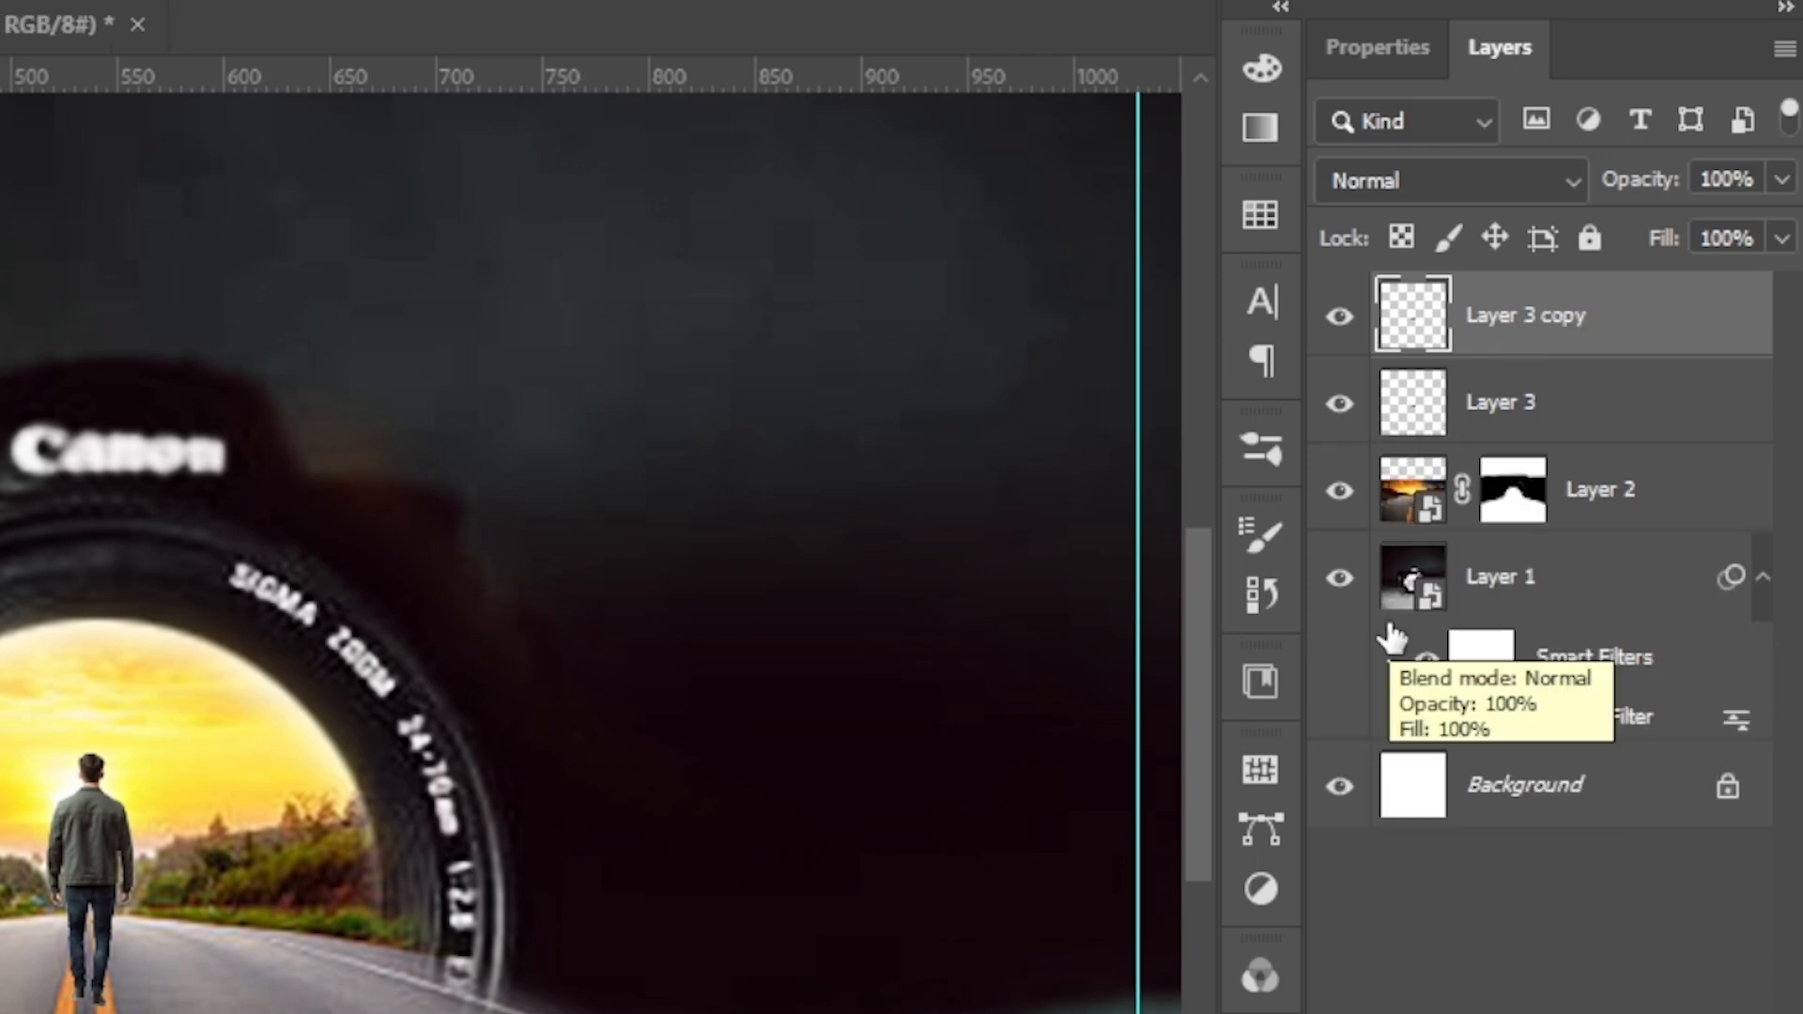
{"action": "left_click", "coordinate": [1413, 331], "text": "ctrl"}
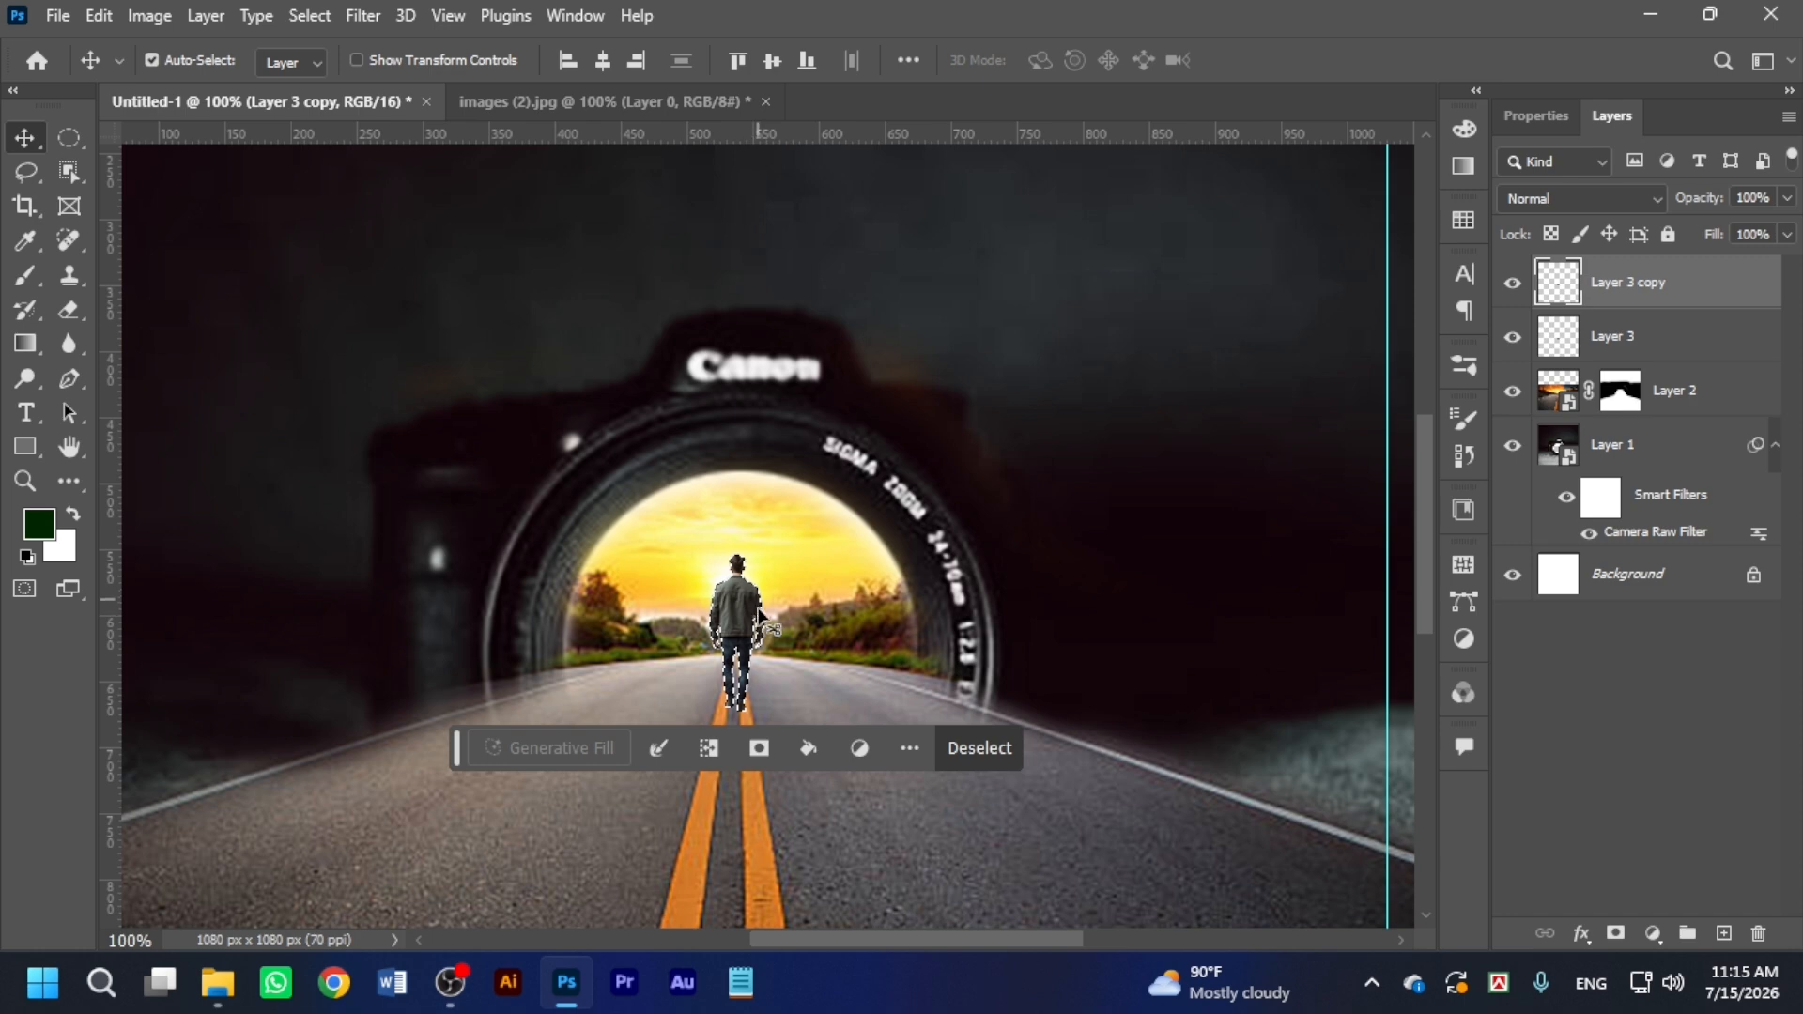
{"action": "left_click", "coordinate": [100, 15]}
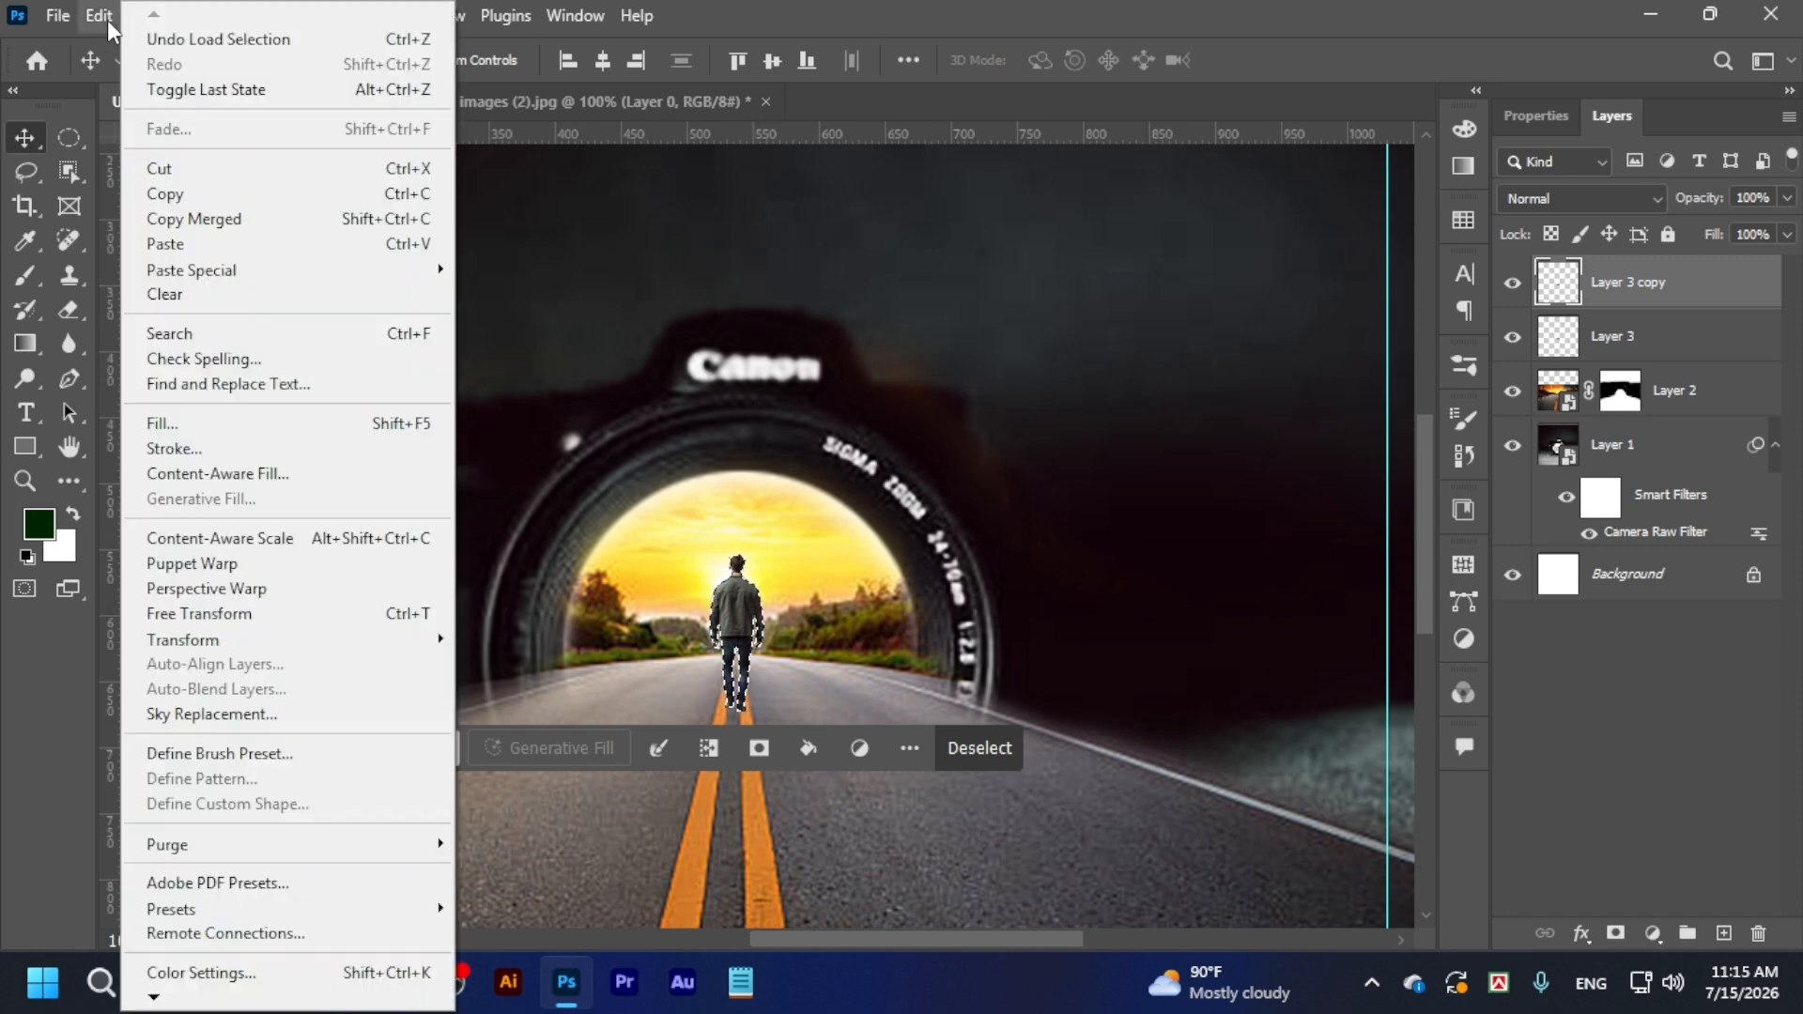
{"action": "left_click", "coordinate": [216, 688]}
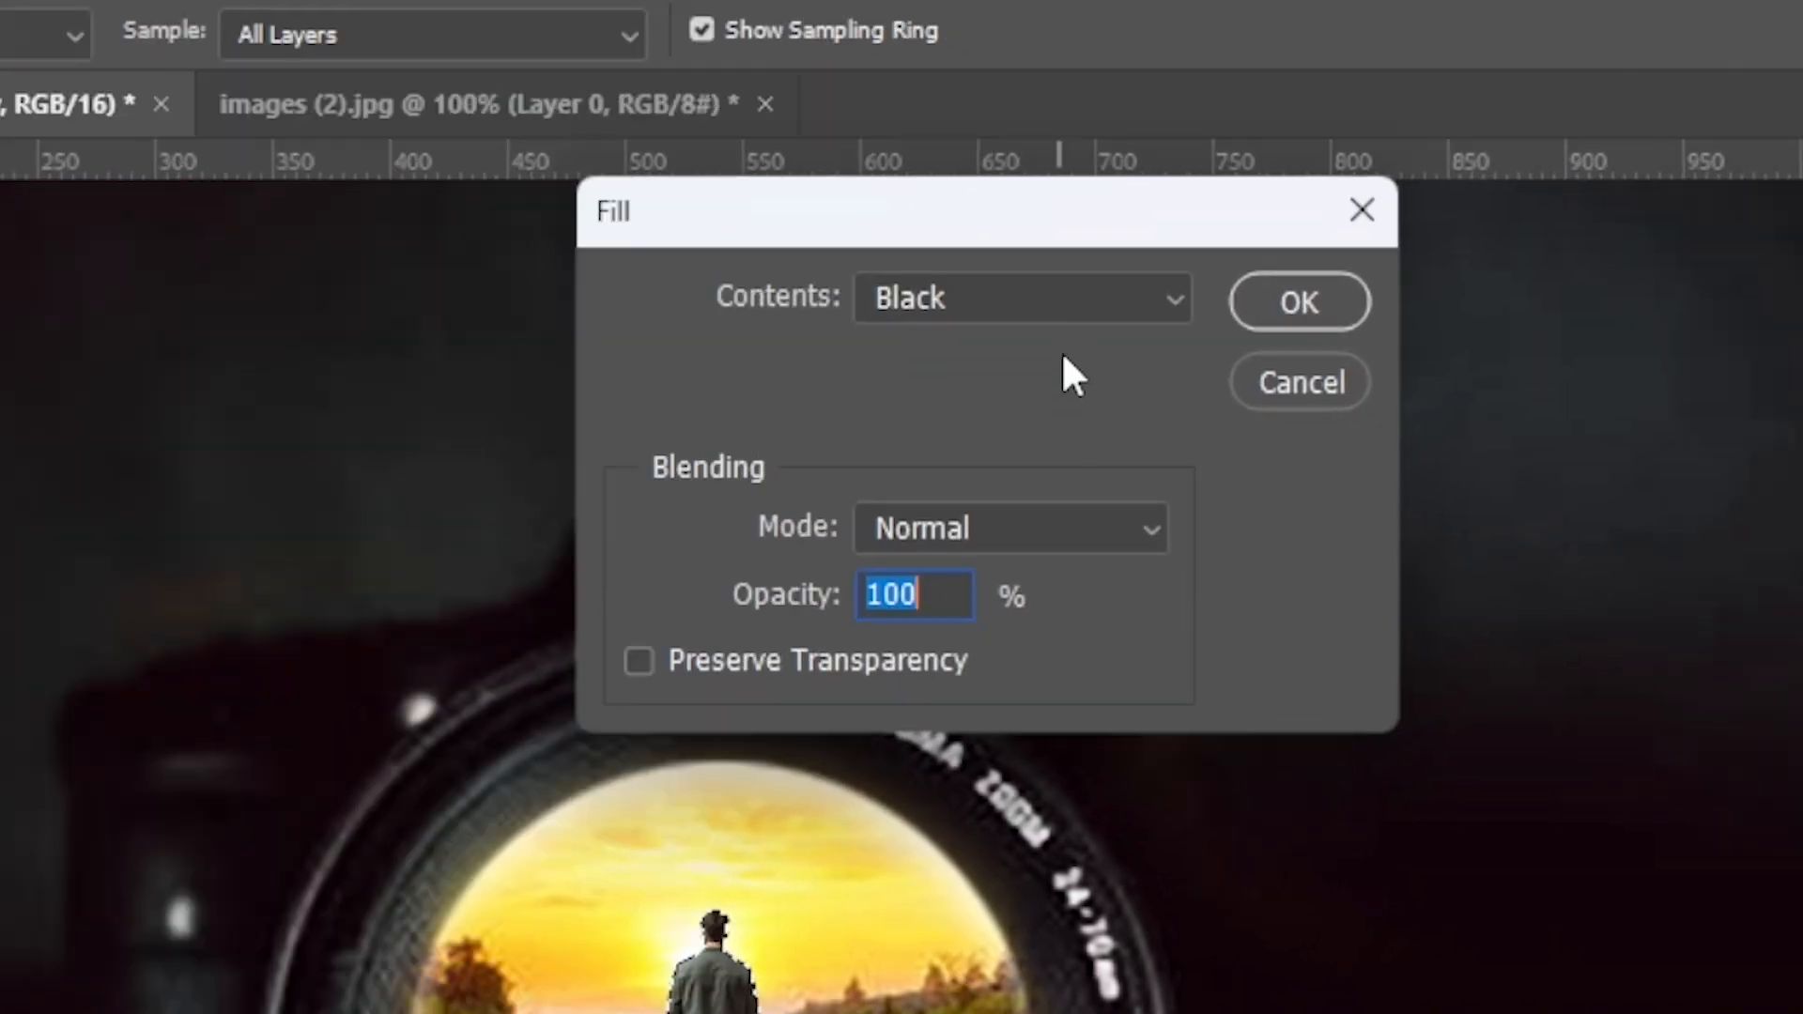
{"action": "left_click", "coordinate": [1061, 296]}
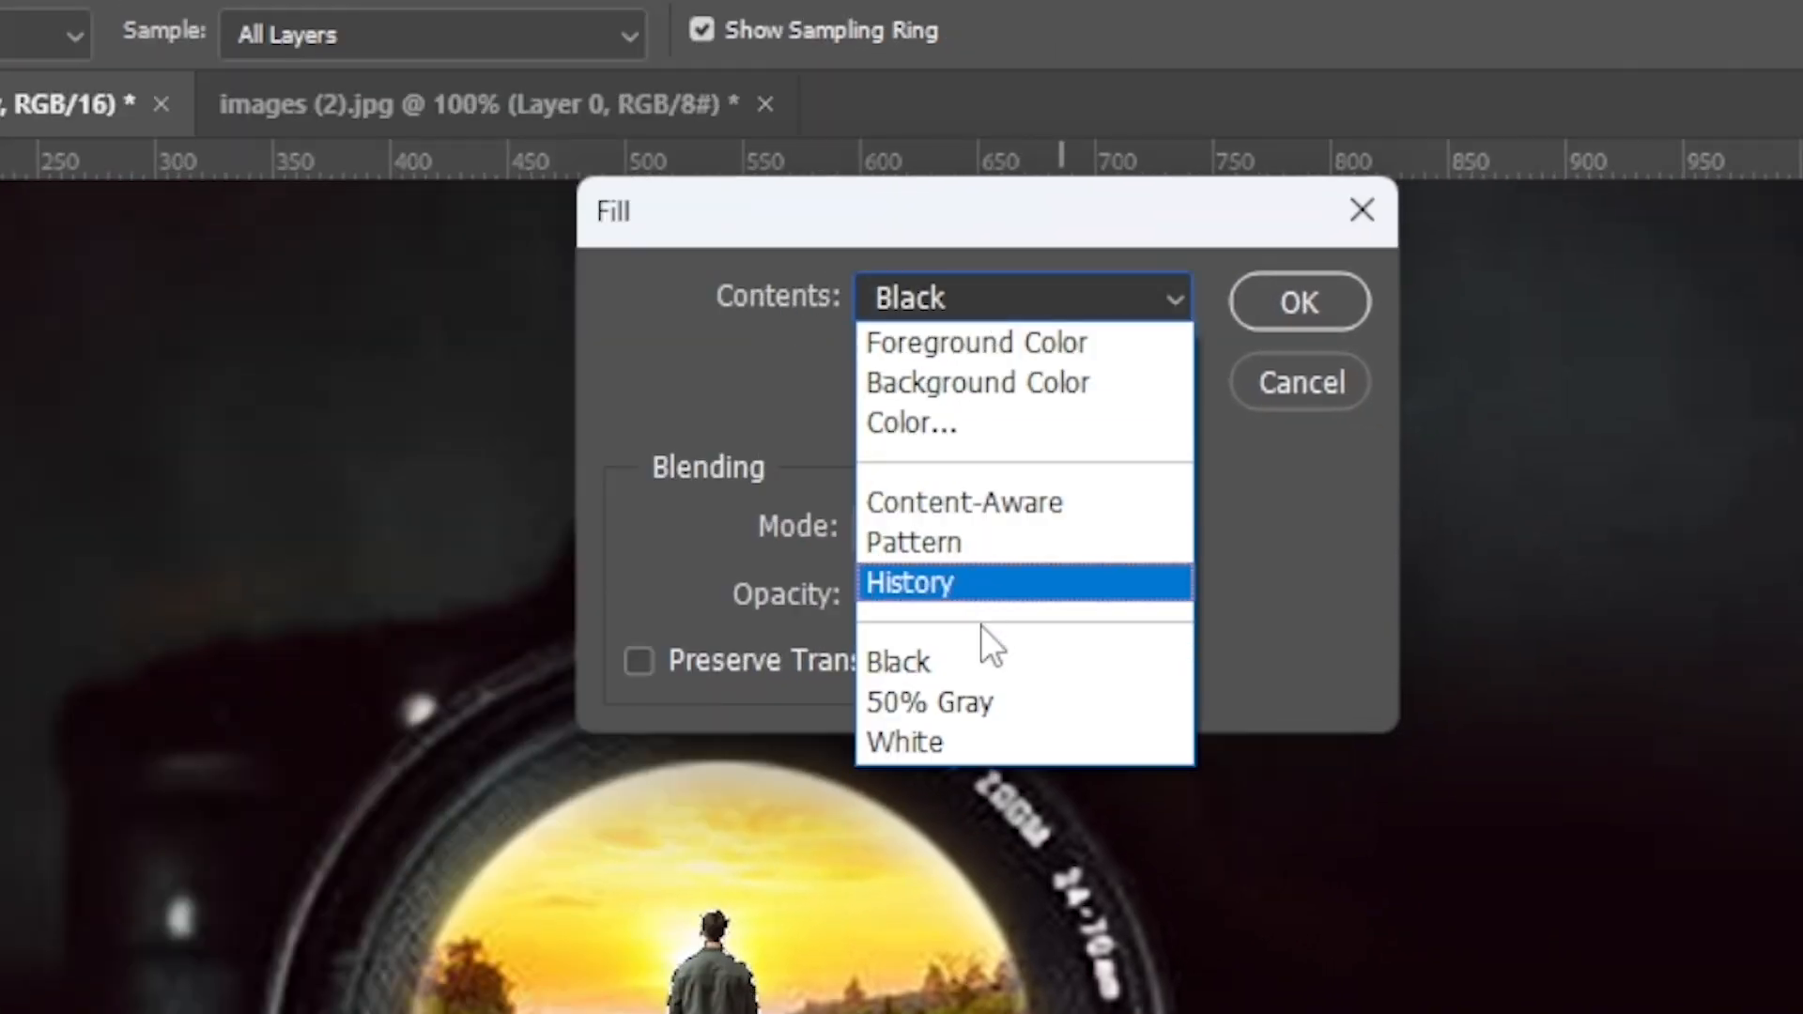
{"action": "left_click", "coordinate": [987, 655]}
{"action": "left_click", "coordinate": [1259, 382]}
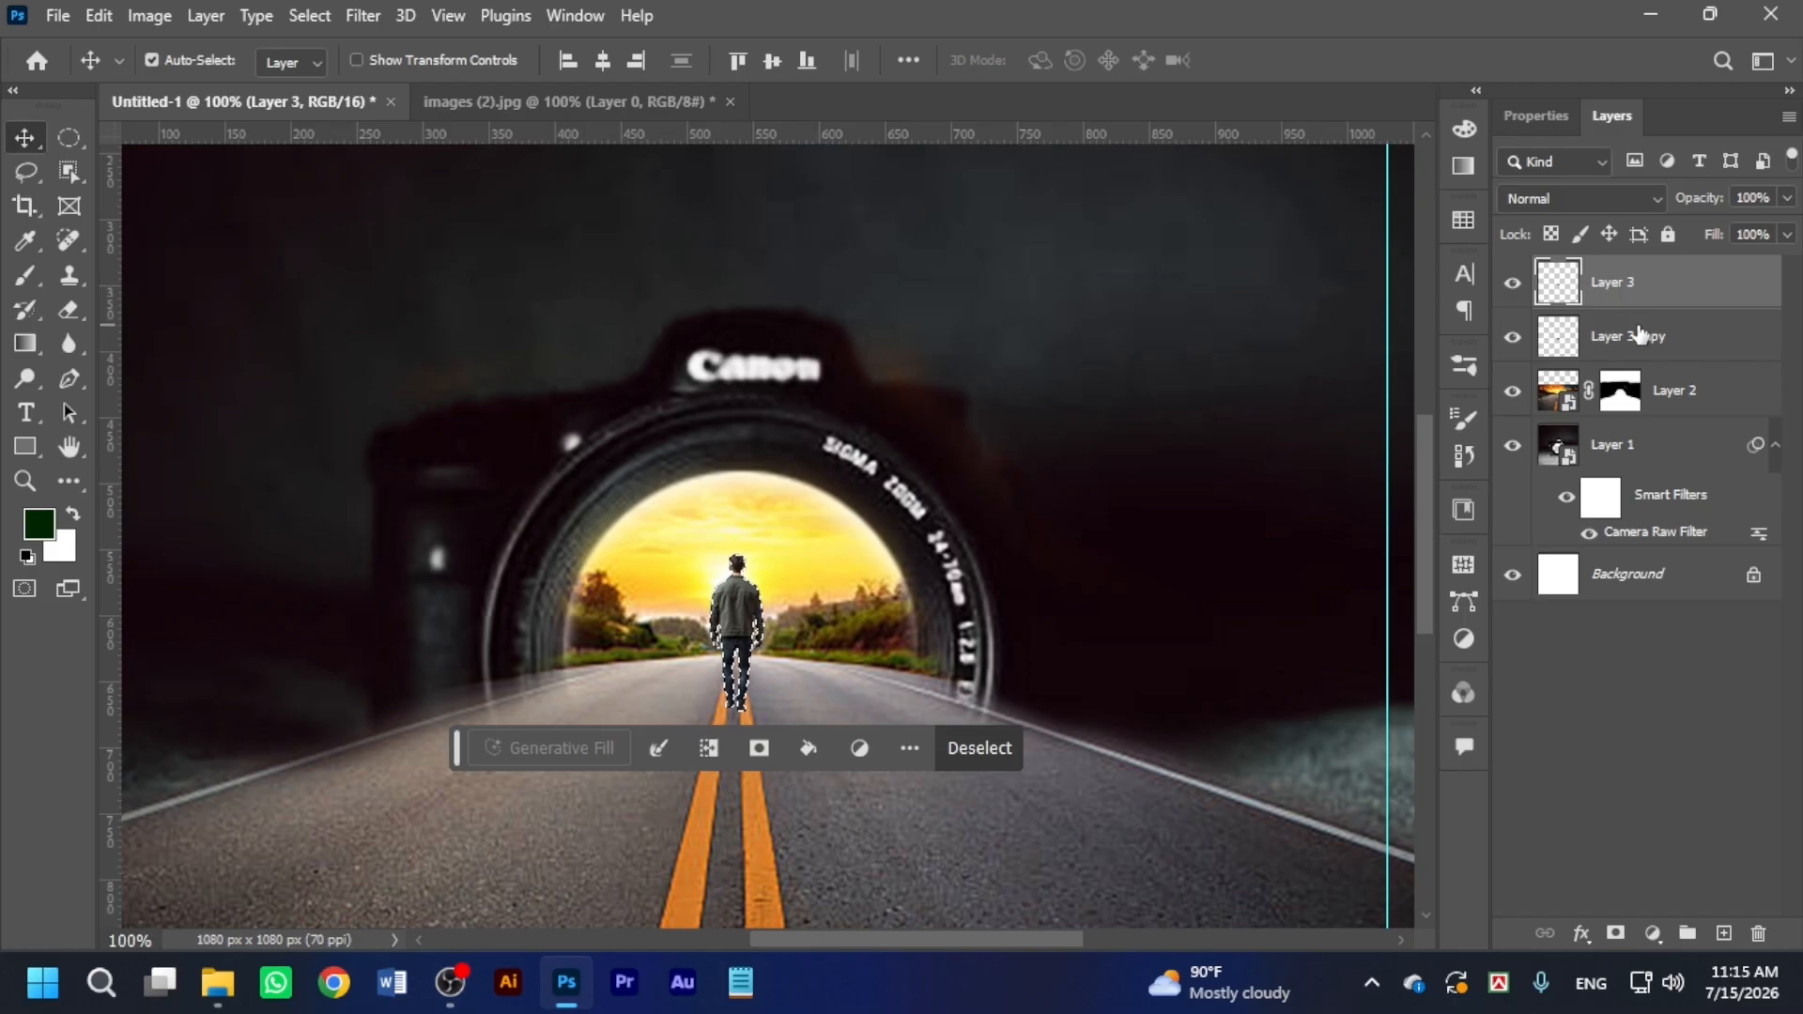
Make Layer 3 copy the active layer and temporarily hide Layer 3 to check the black silhouette.
{"action": "left_click", "coordinate": [1639, 336]}
{"action": "left_click", "coordinate": [1512, 283]}
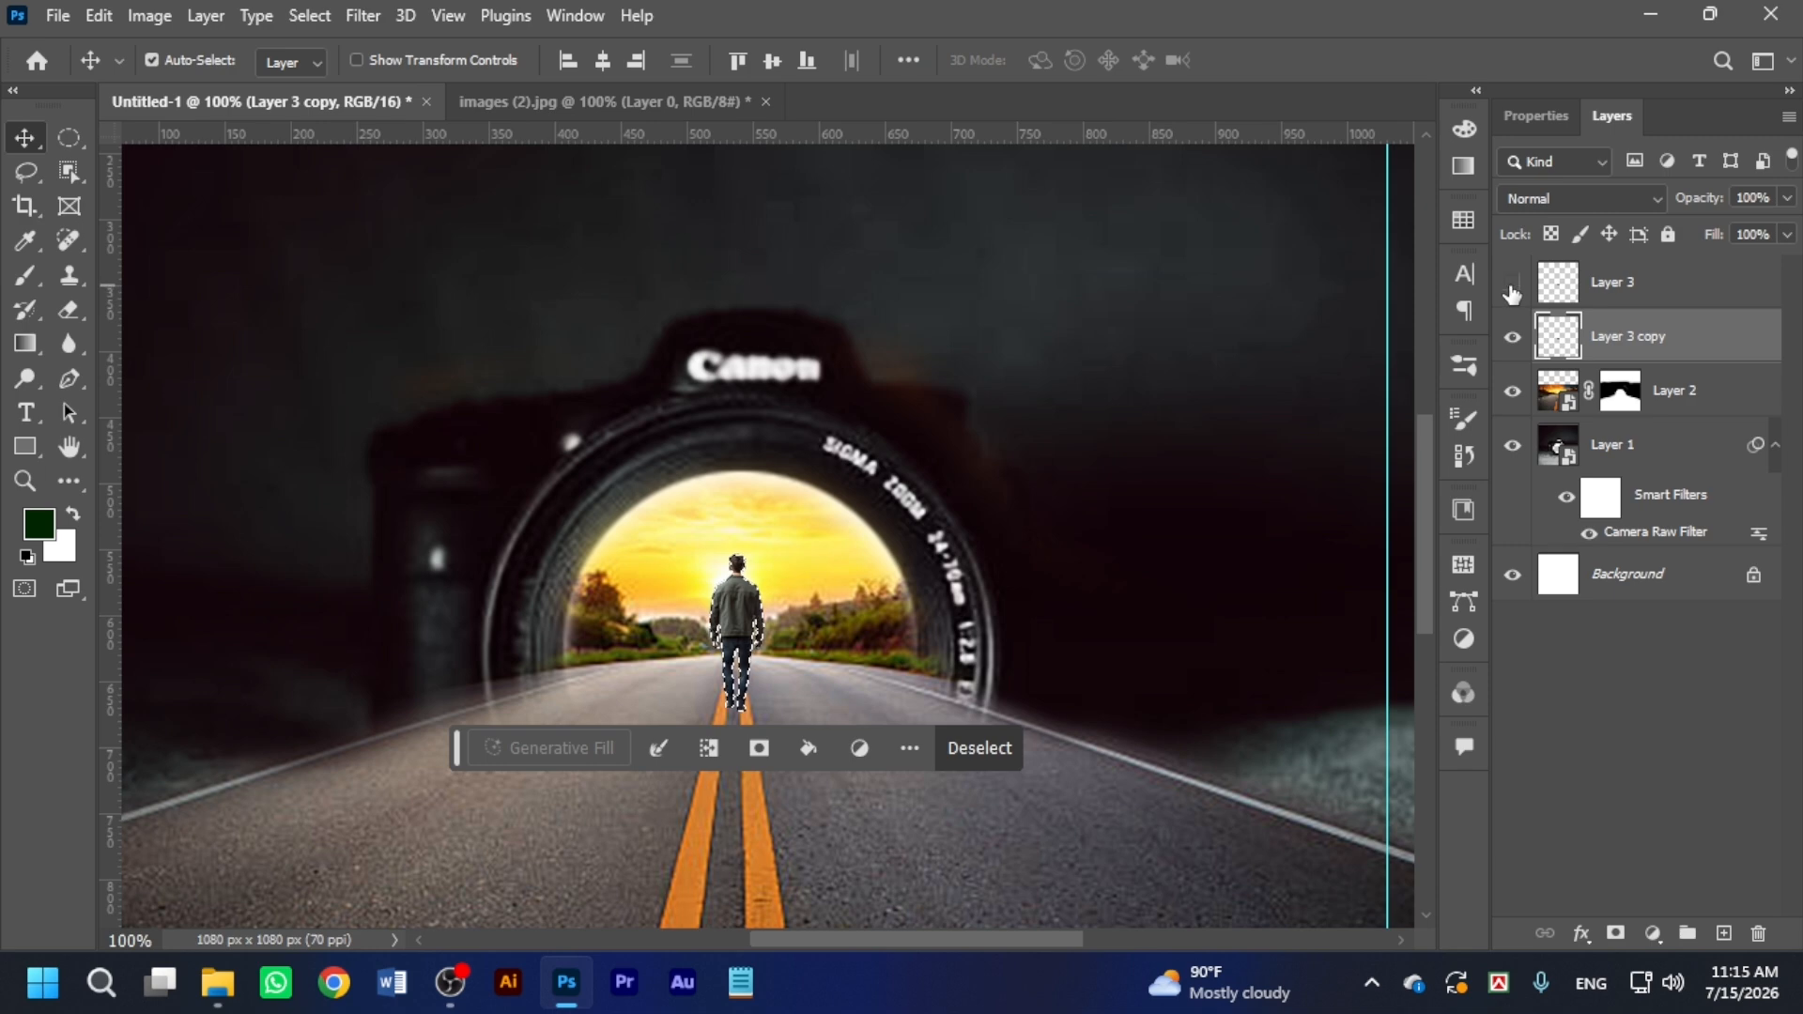
{"action": "key", "text": "ctrl+d"}
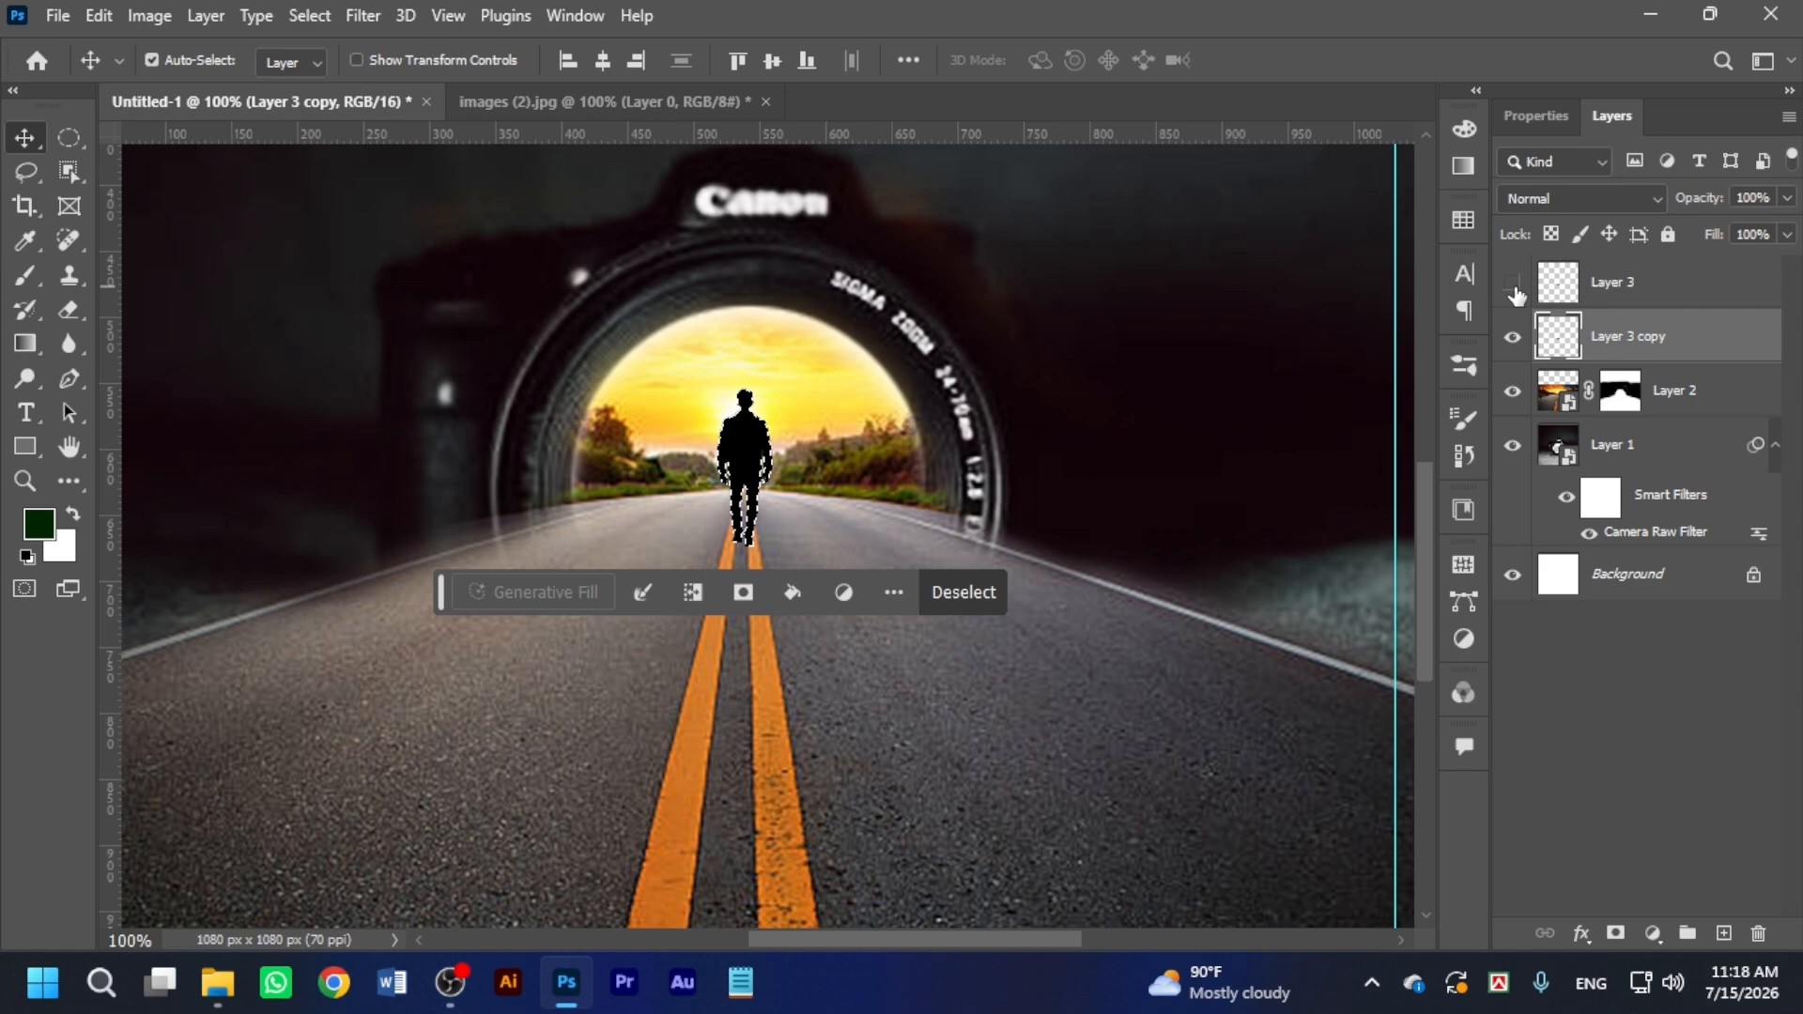
{"action": "left_click", "coordinate": [1512, 283]}
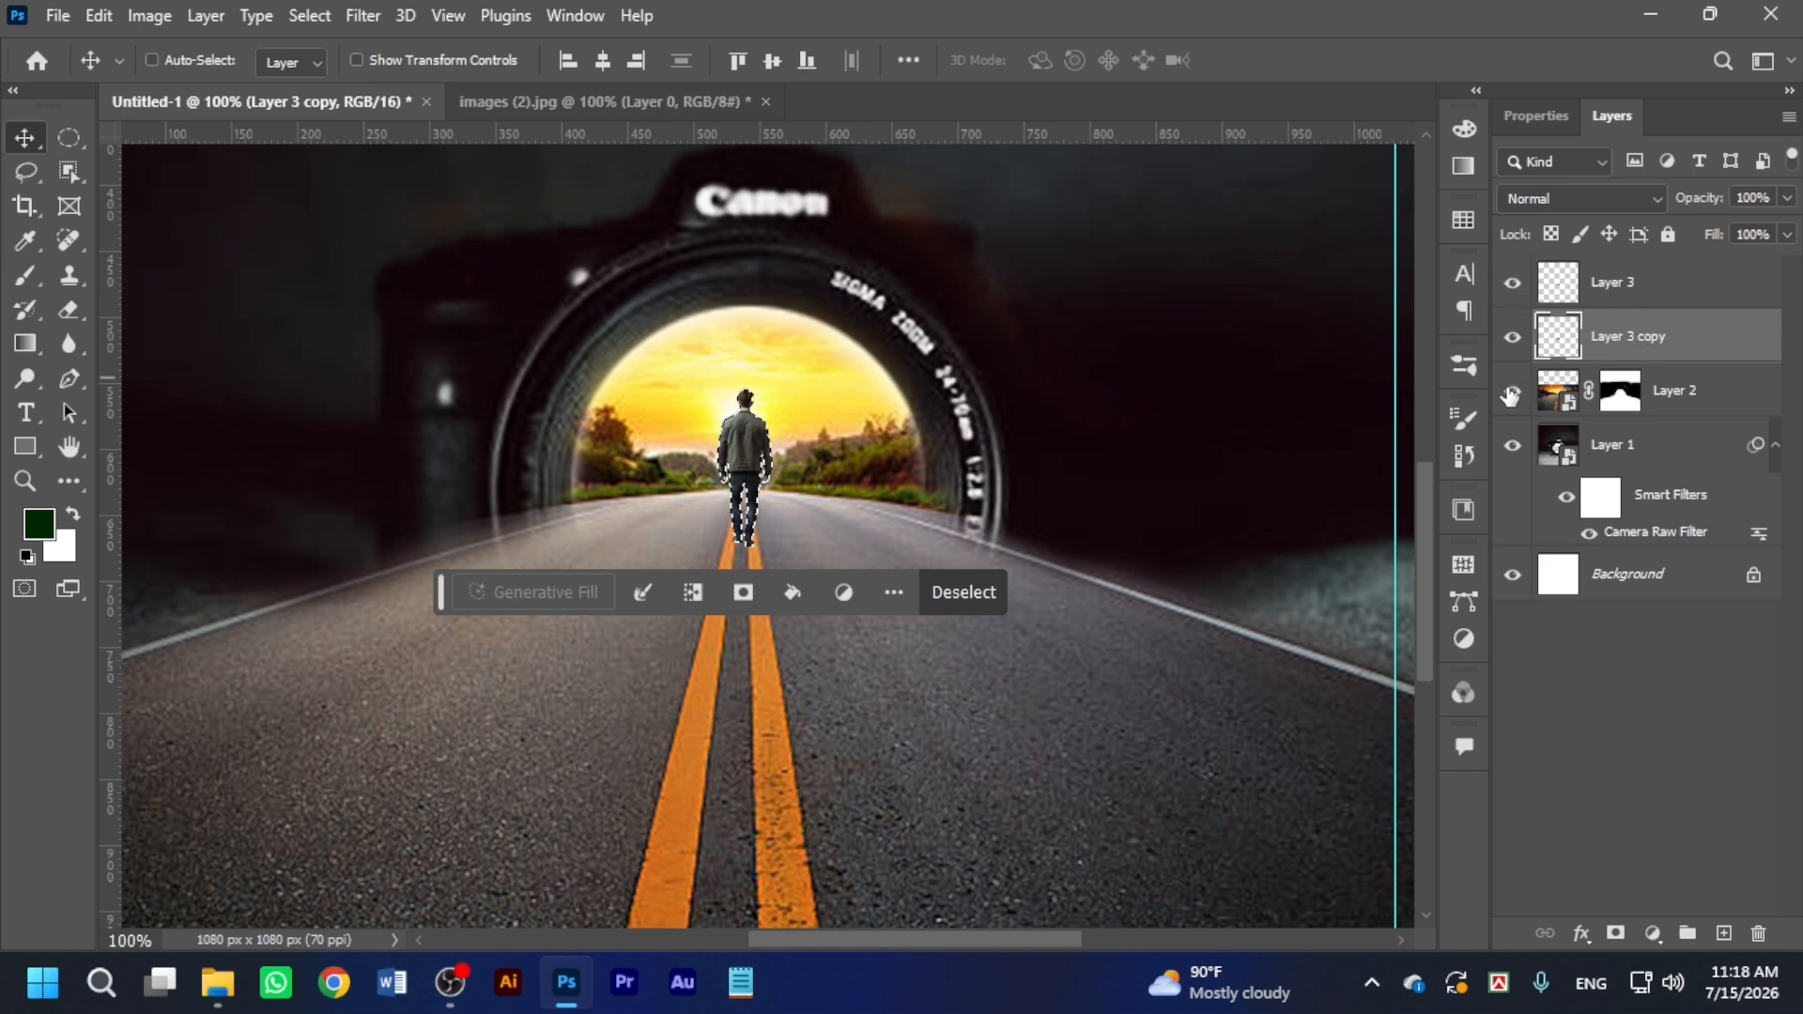
Flip the black silhouette vertically and horizontally, and align it with the man's feet as a shadow on the road.
{"action": "key", "text": "ctrl+t"}
{"action": "right_click", "coordinate": [754, 510]}
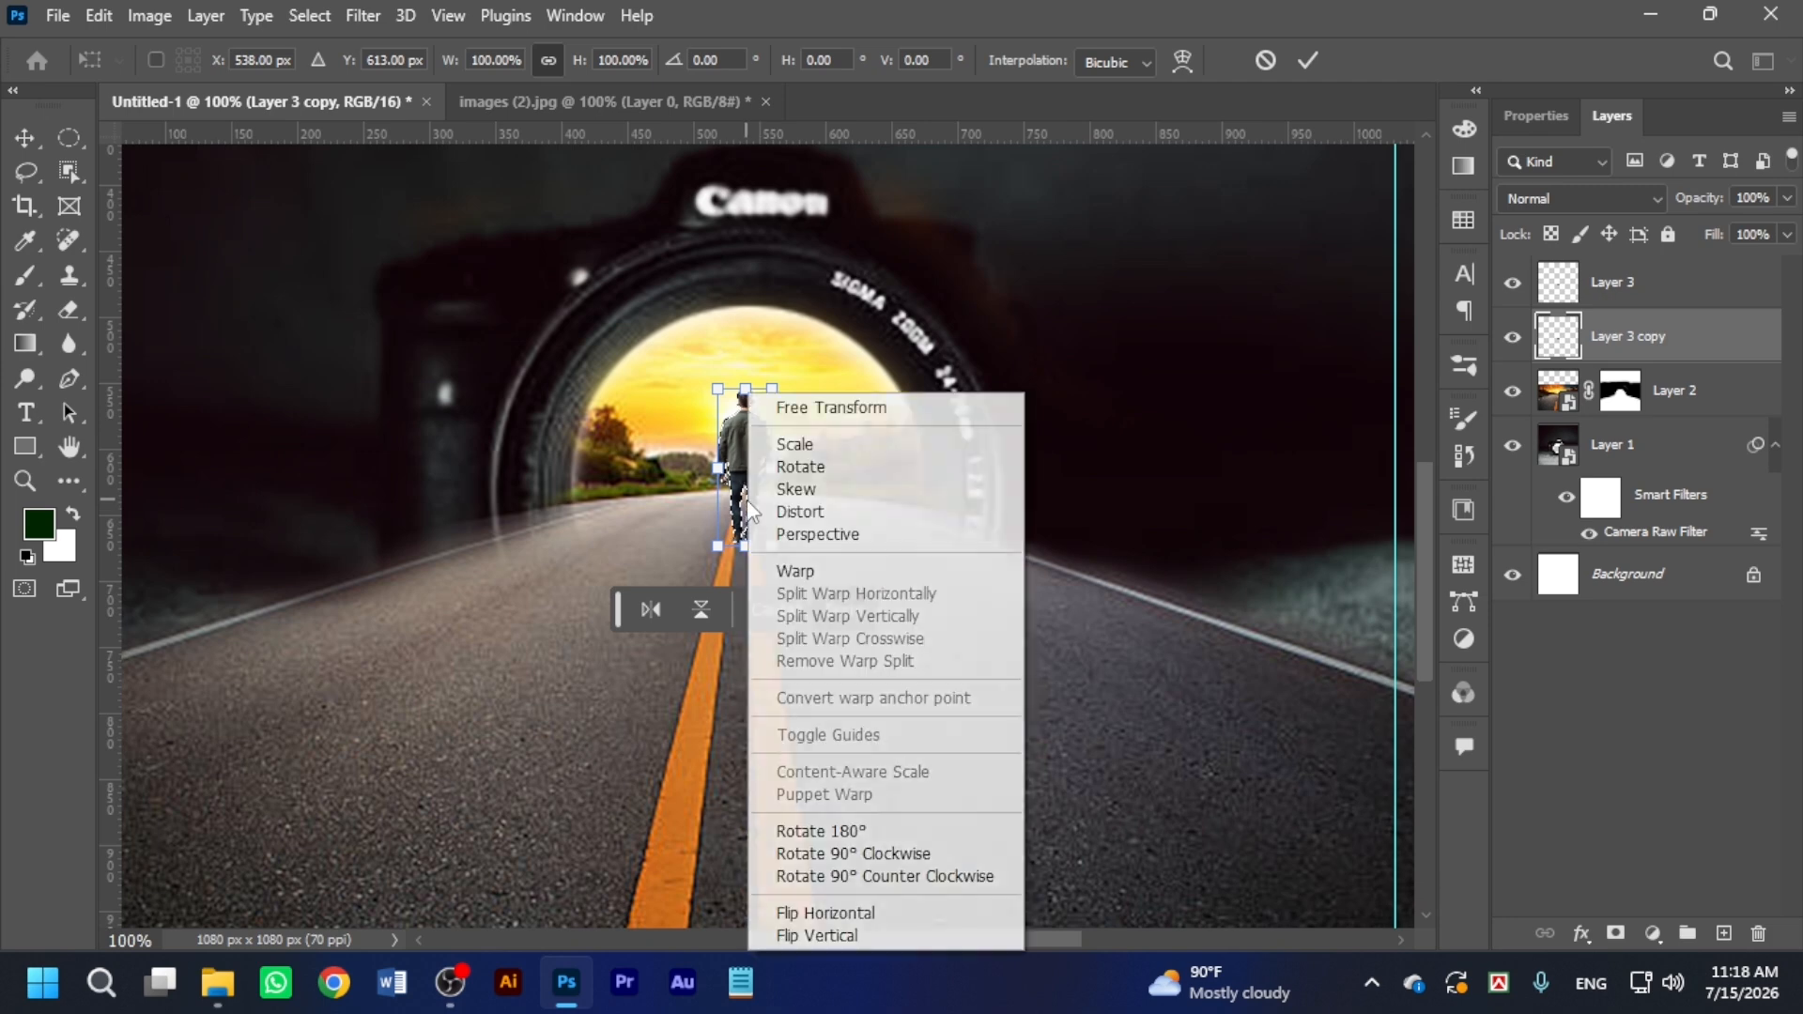
{"action": "left_click", "coordinate": [804, 935]}
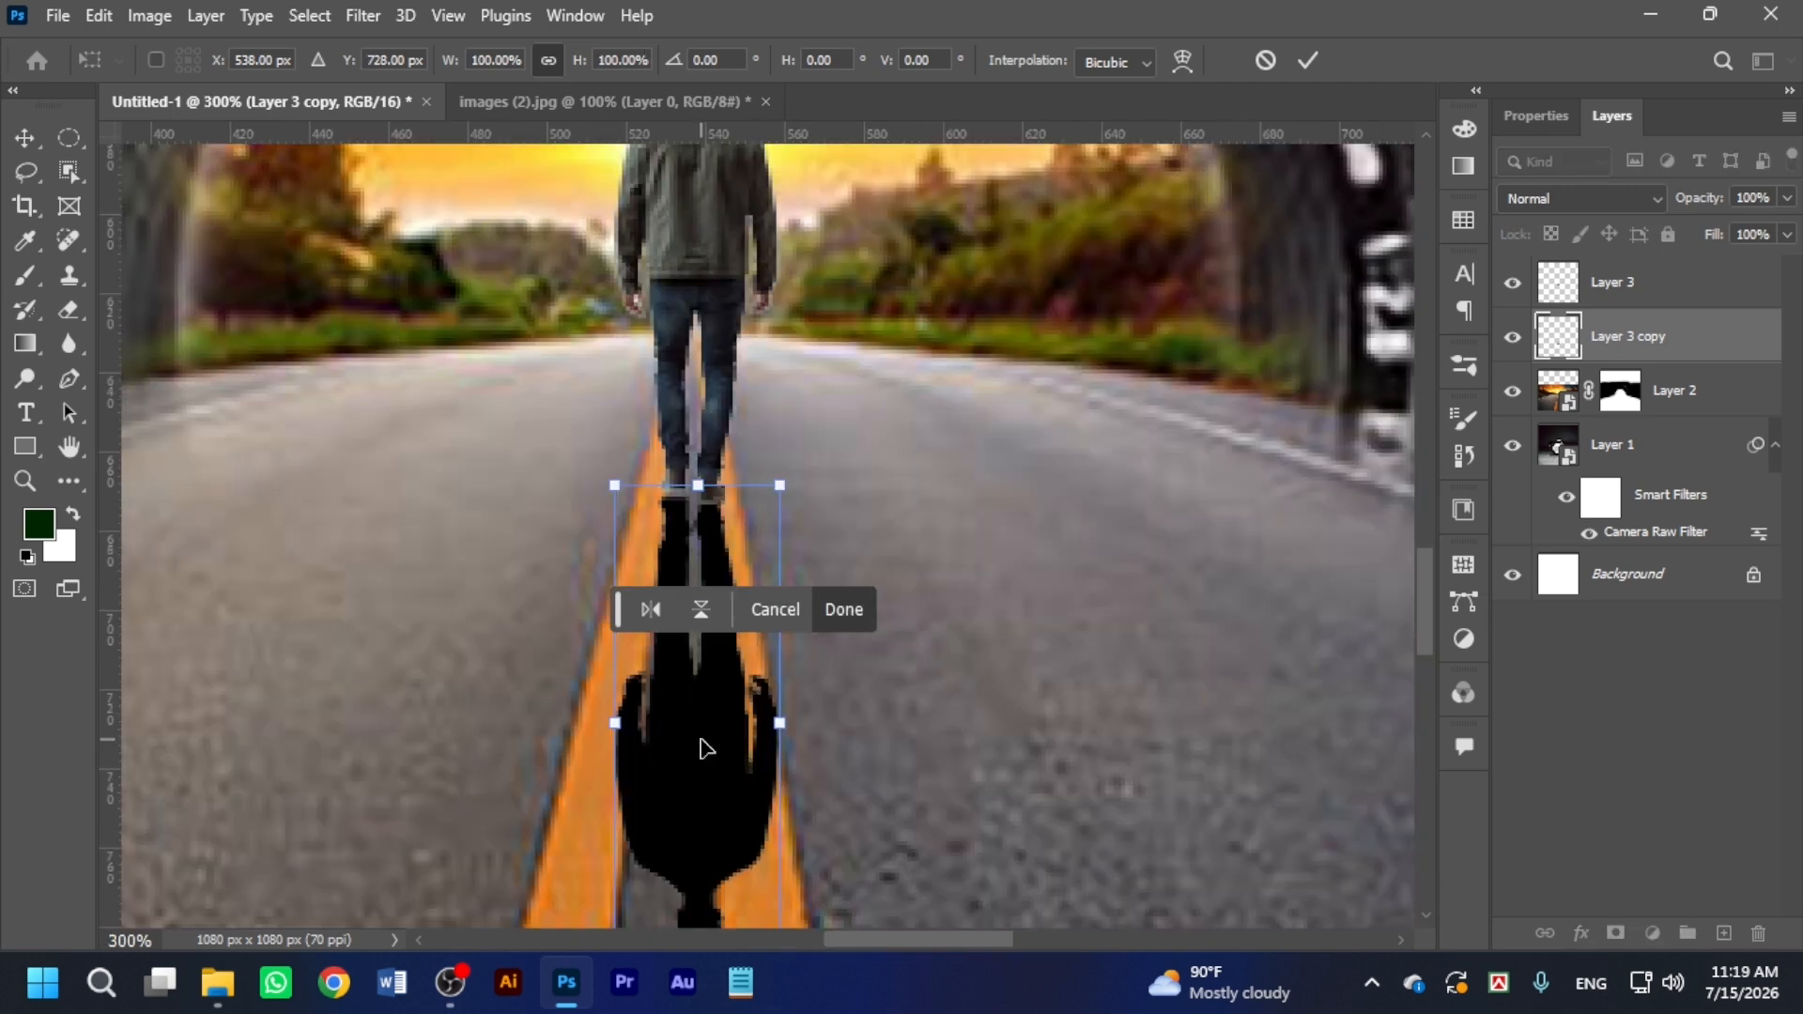
{"action": "right_click", "coordinate": [701, 739]}
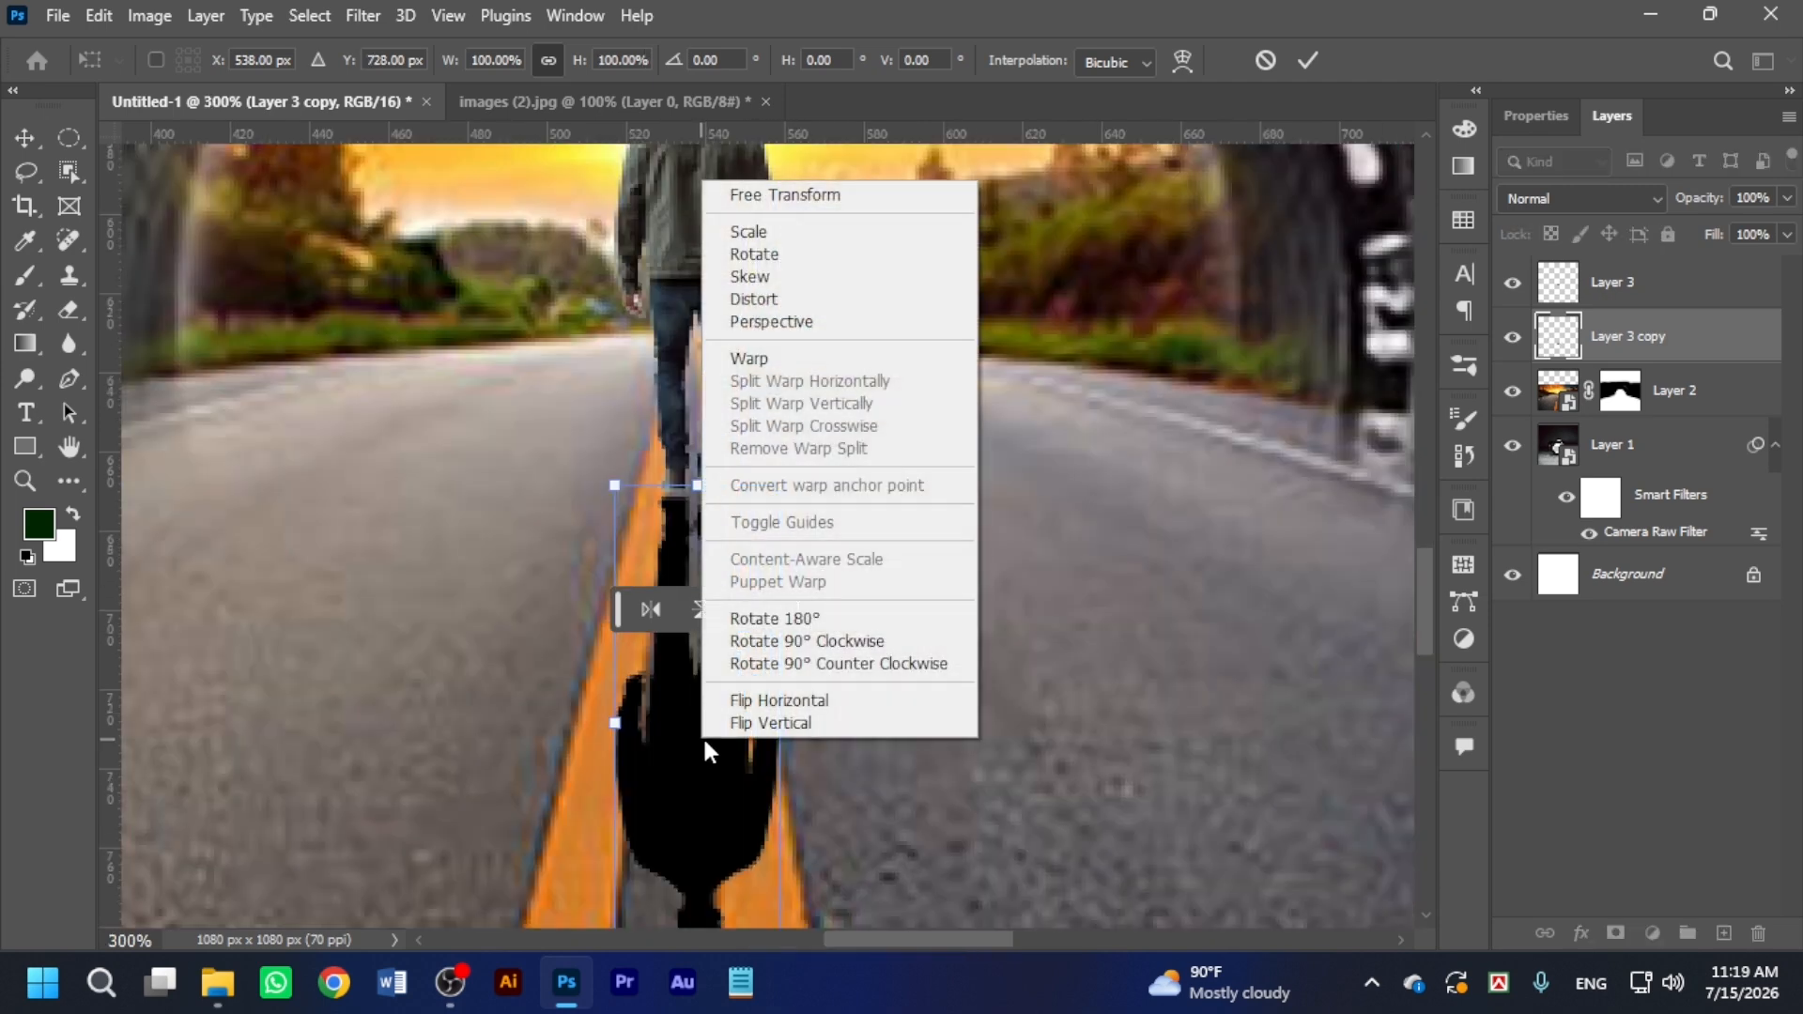
{"action": "left_click", "coordinate": [795, 704]}
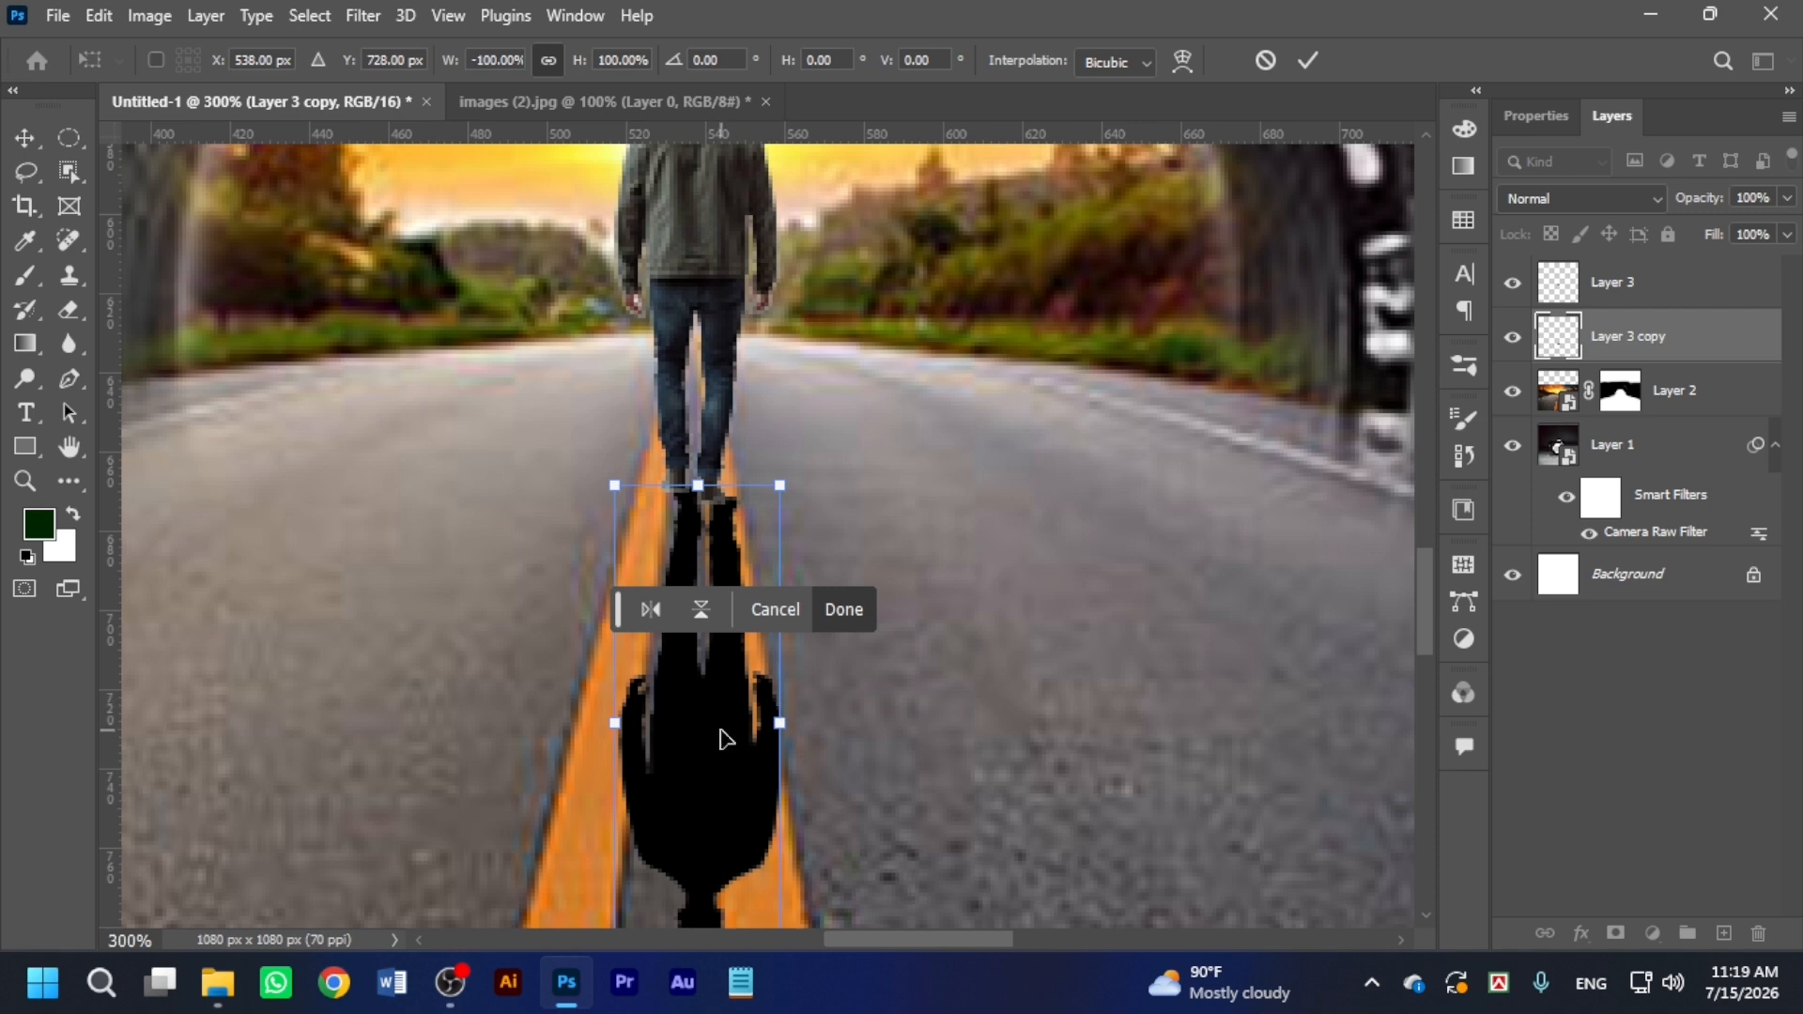
{"action": "left_click_drag", "start_coordinate": [722, 732], "coordinate": [713, 732]}
{"action": "key", "text": "ctrl+1"}
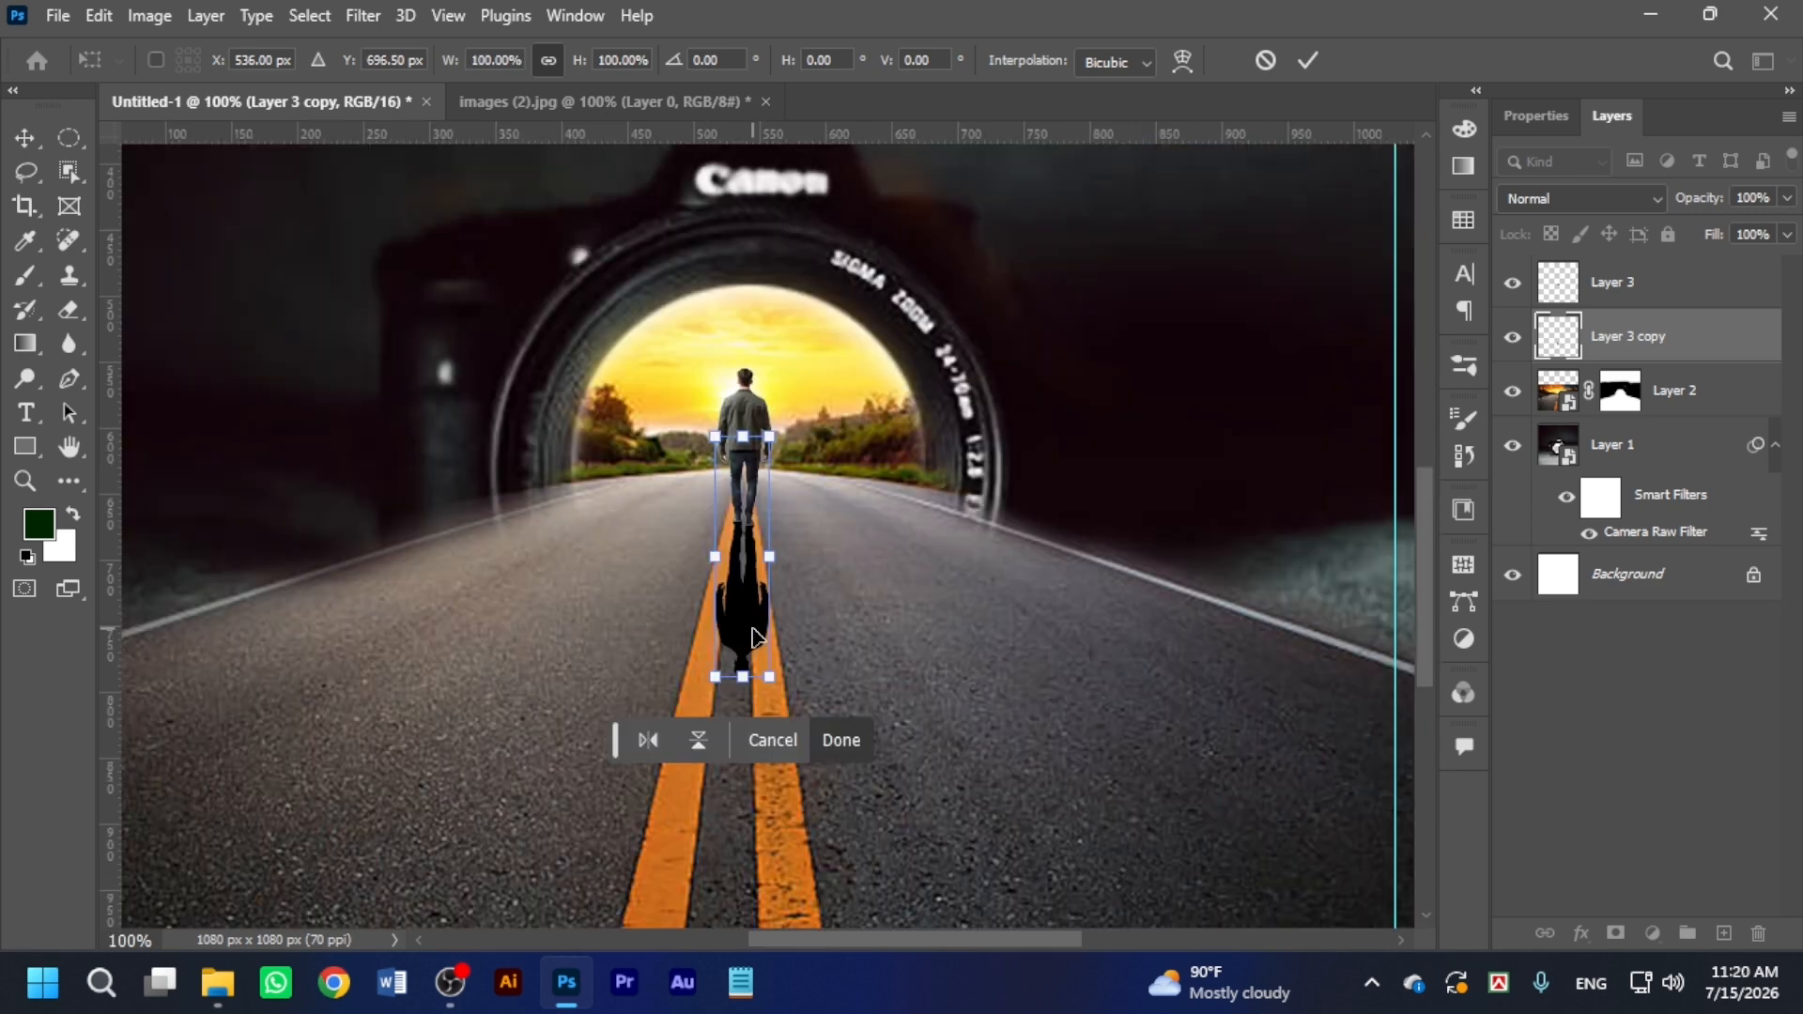
Distort the man's shadow by pulling its near right corner outward so it widens toward the viewer.
{"action": "right_click", "coordinate": [754, 628]}
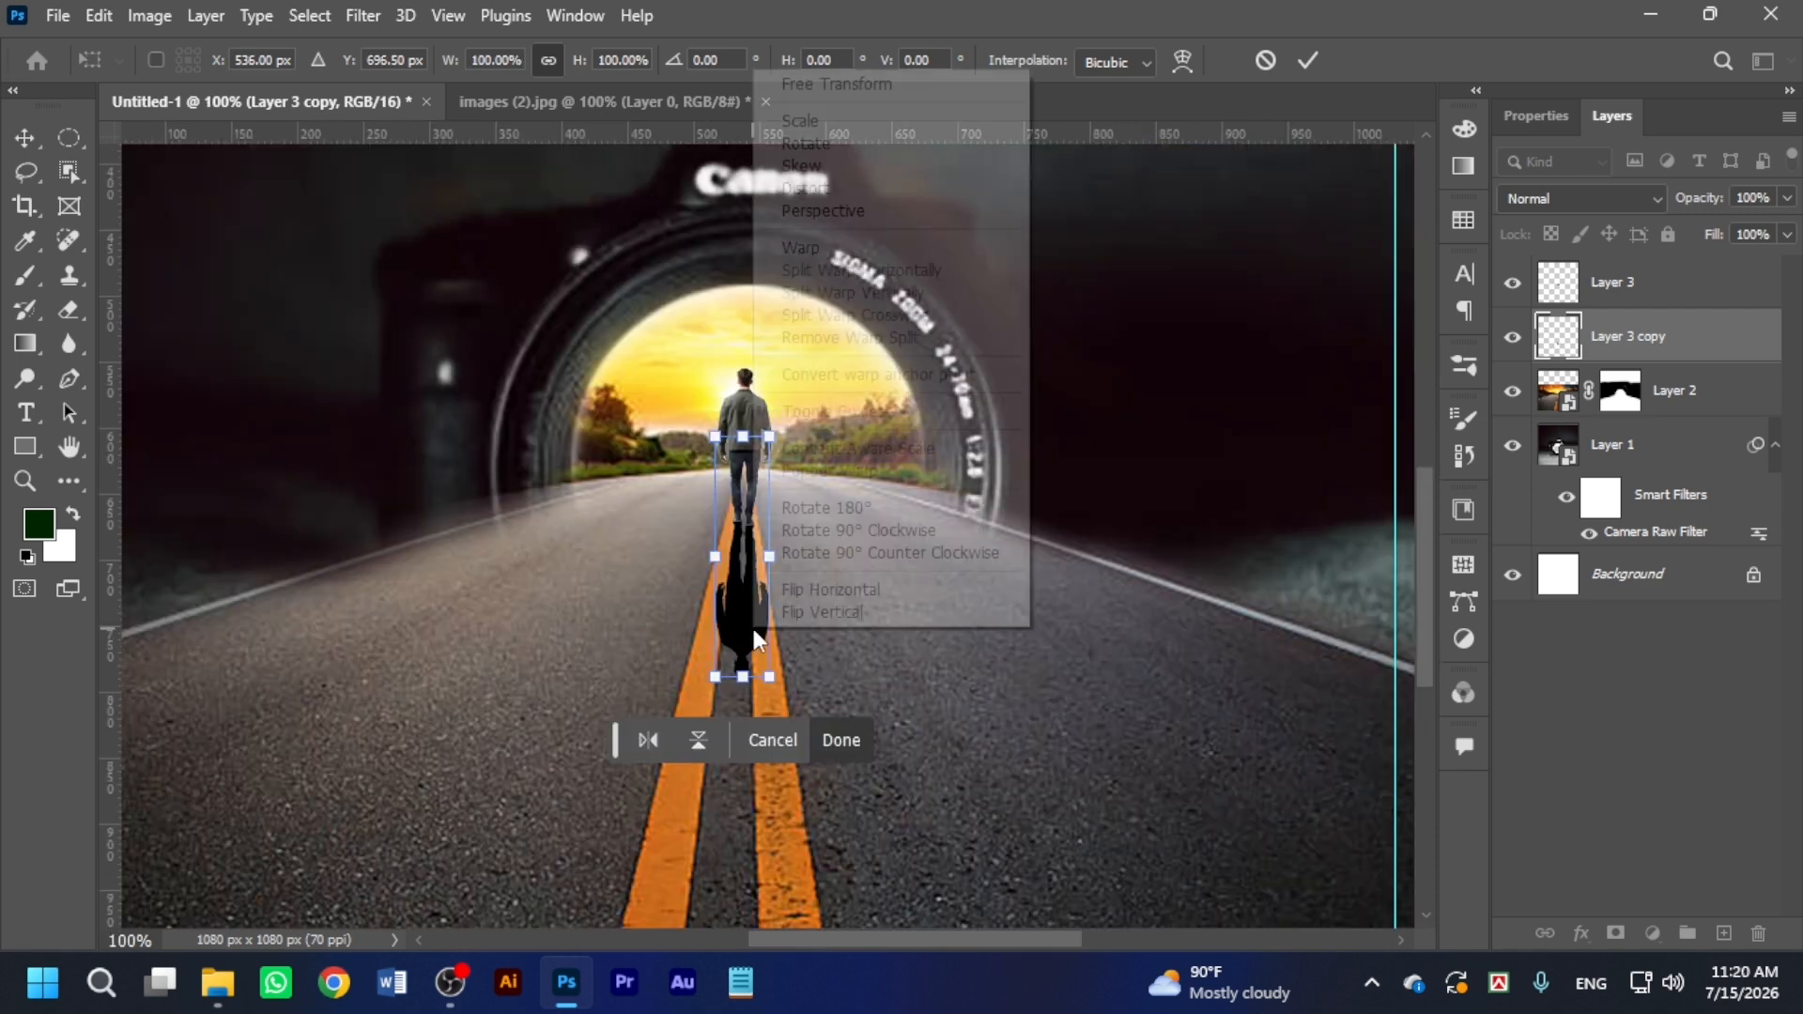
{"action": "left_click", "coordinate": [838, 189]}
{"action": "left_click_drag", "start_coordinate": [770, 677], "coordinate": [800, 677]}
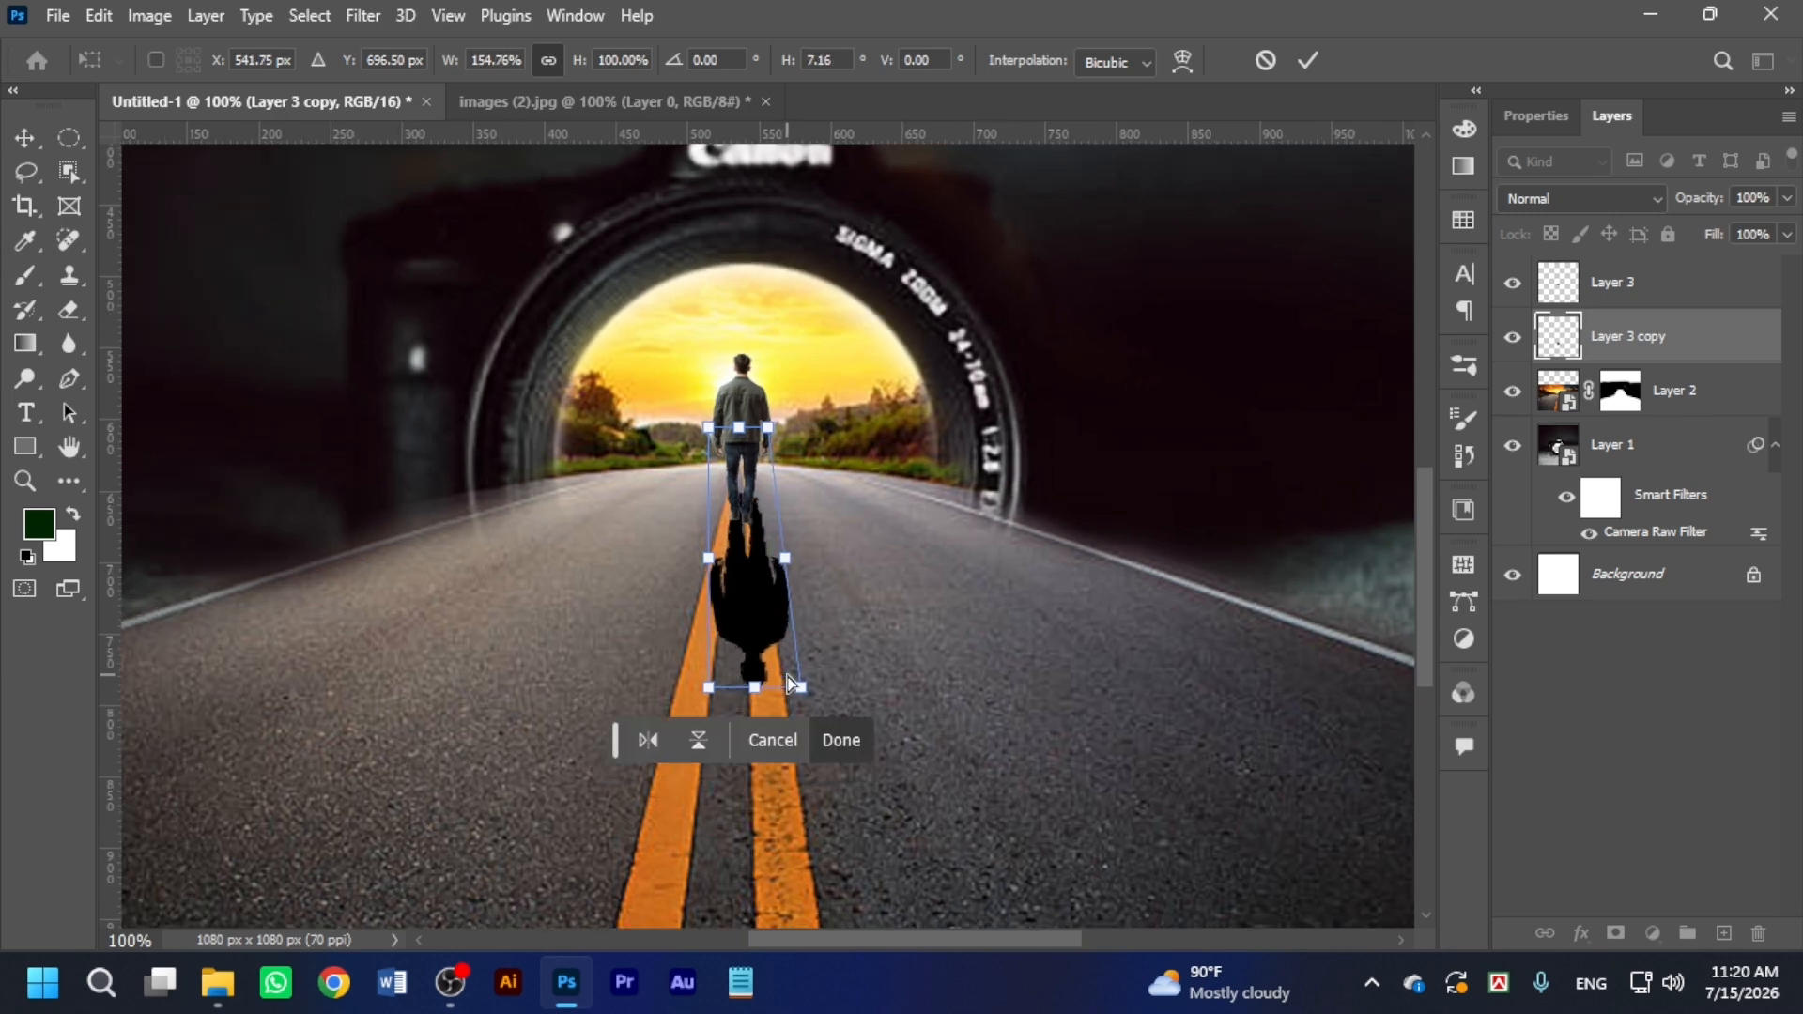
{"action": "key", "text": "ctrl+plus"}
{"action": "key", "text": "Return"}
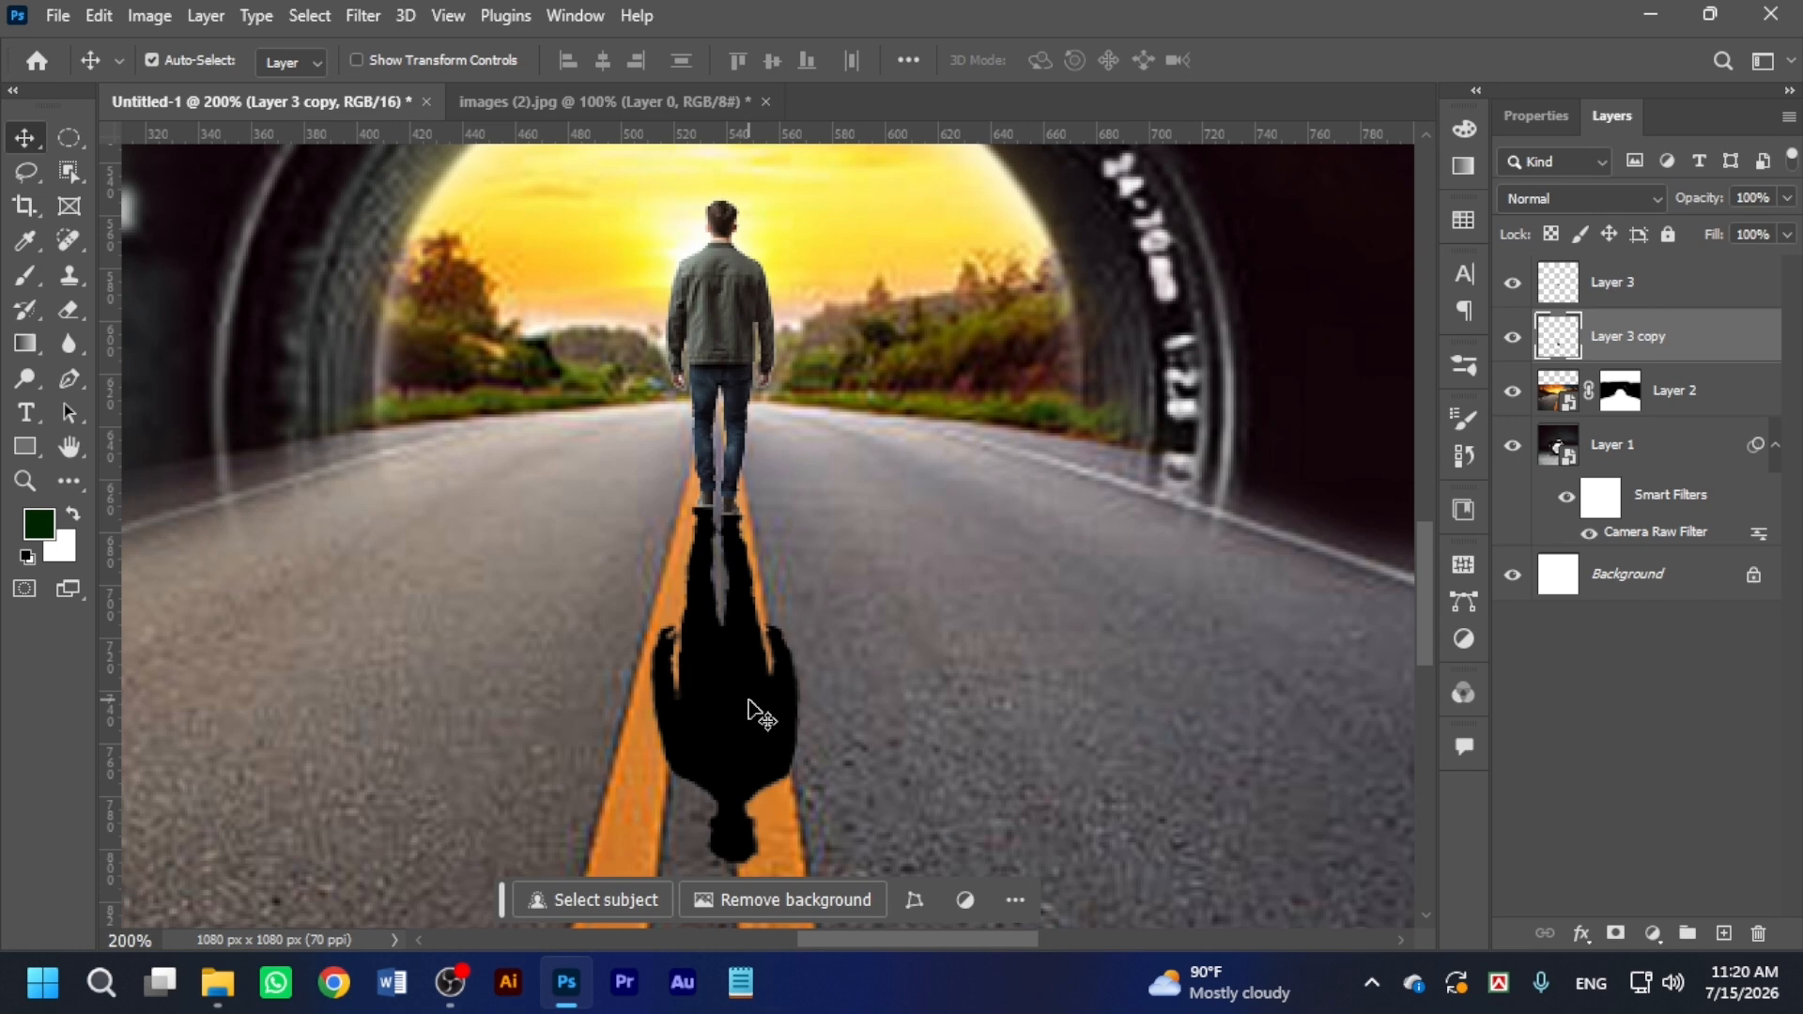
{"action": "key", "text": "ctrl+minus"}
{"action": "key", "text": "ctrl+minus"}
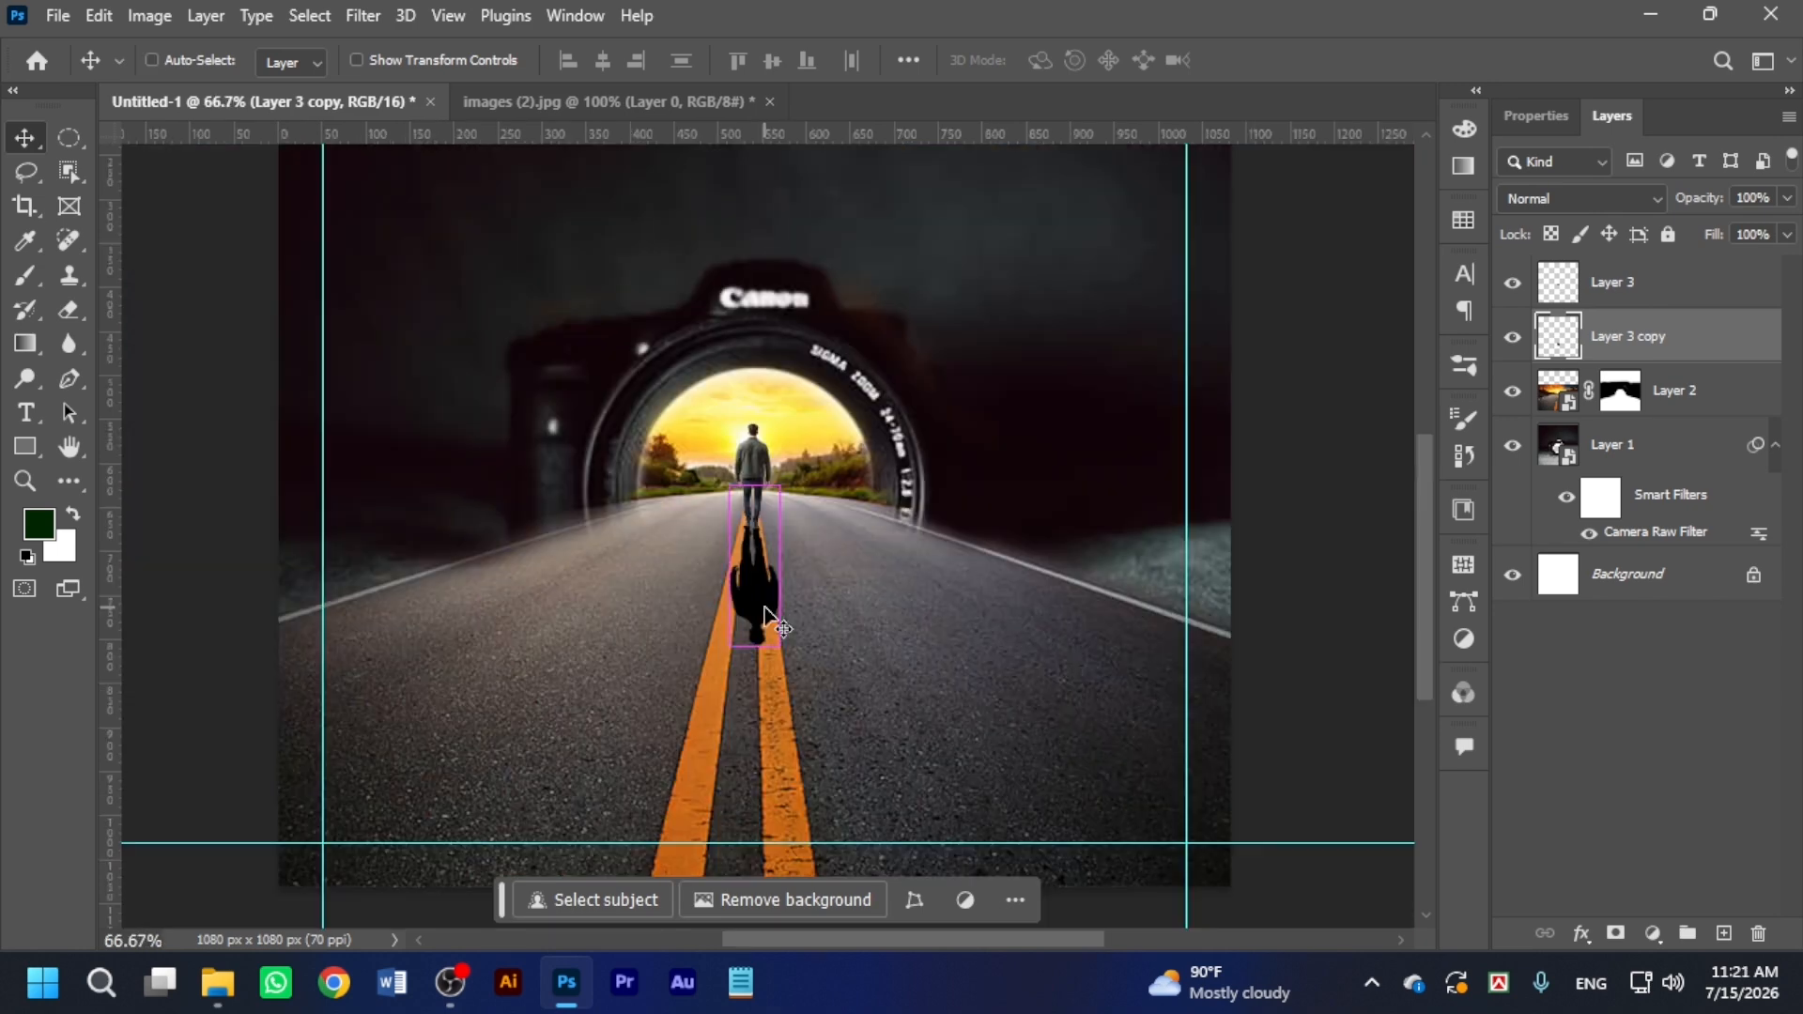
Shorten the man's black shadow on the road and reduce its fill to 50%.
{"action": "key", "text": "ctrl+t"}
{"action": "left_click_drag", "start_coordinate": [783, 645], "coordinate": [773, 614]}
{"action": "key", "text": "Return"}
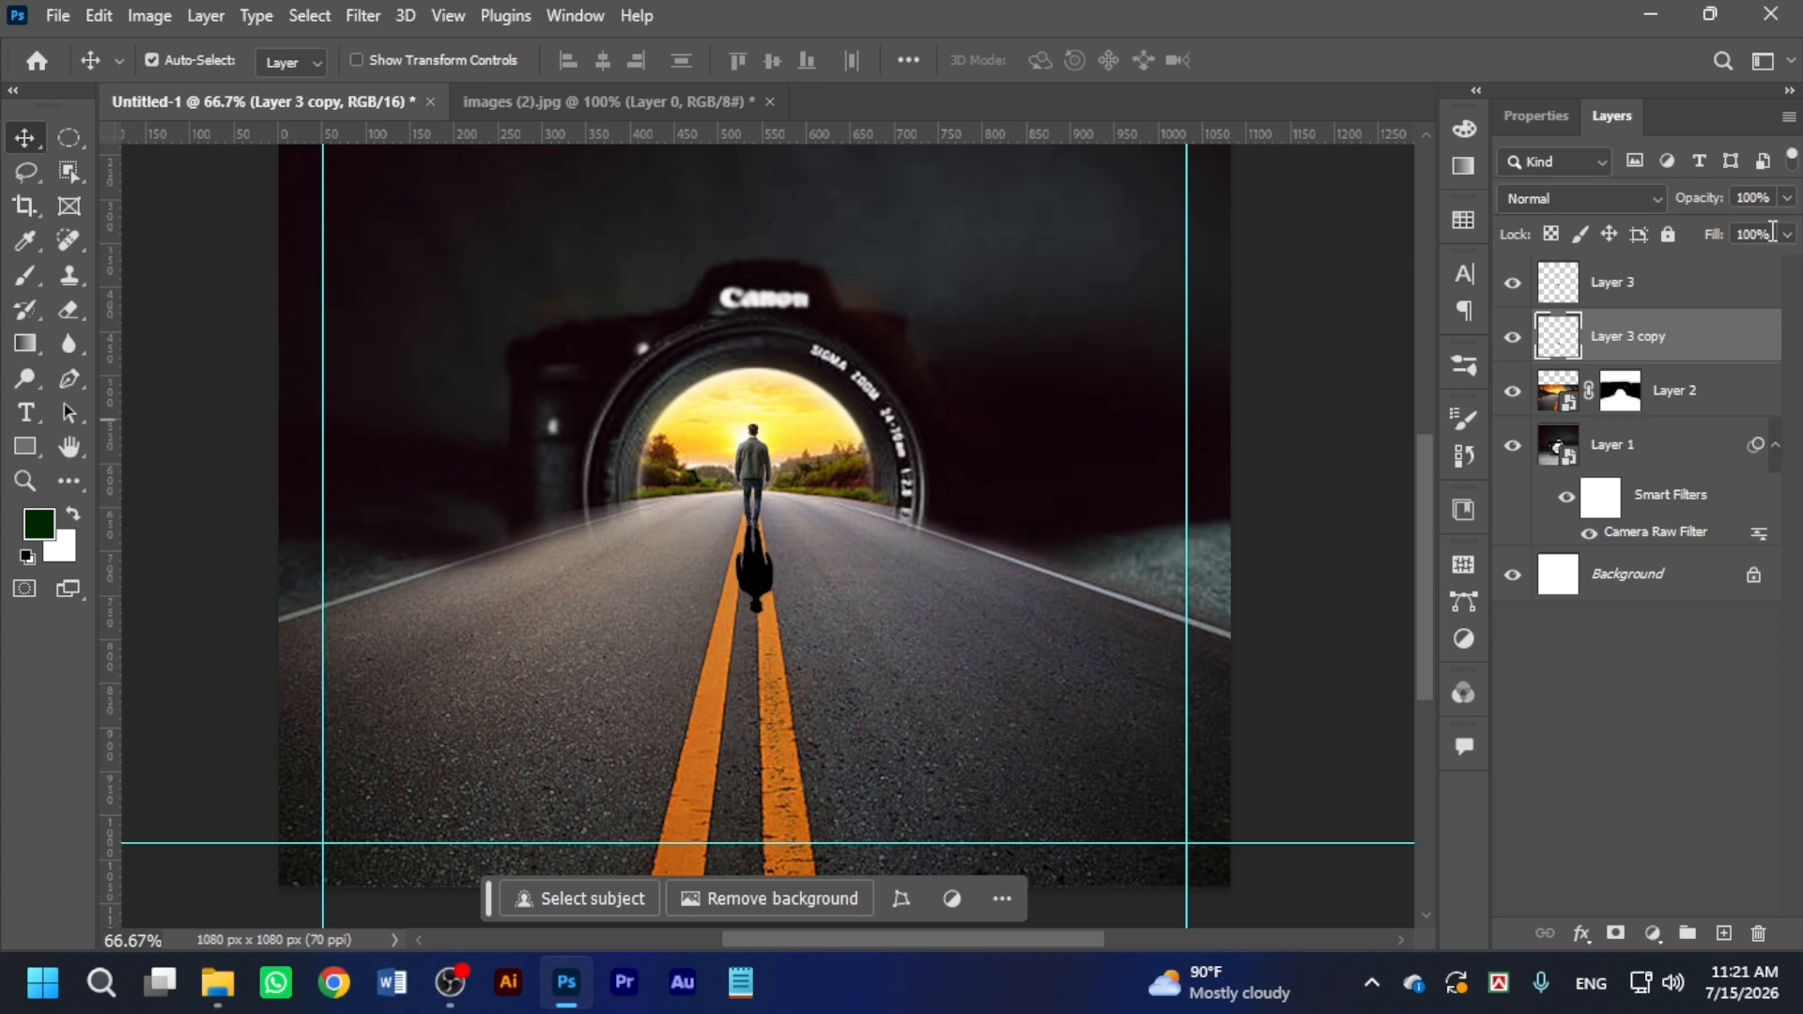
{"action": "type", "text": "50"}
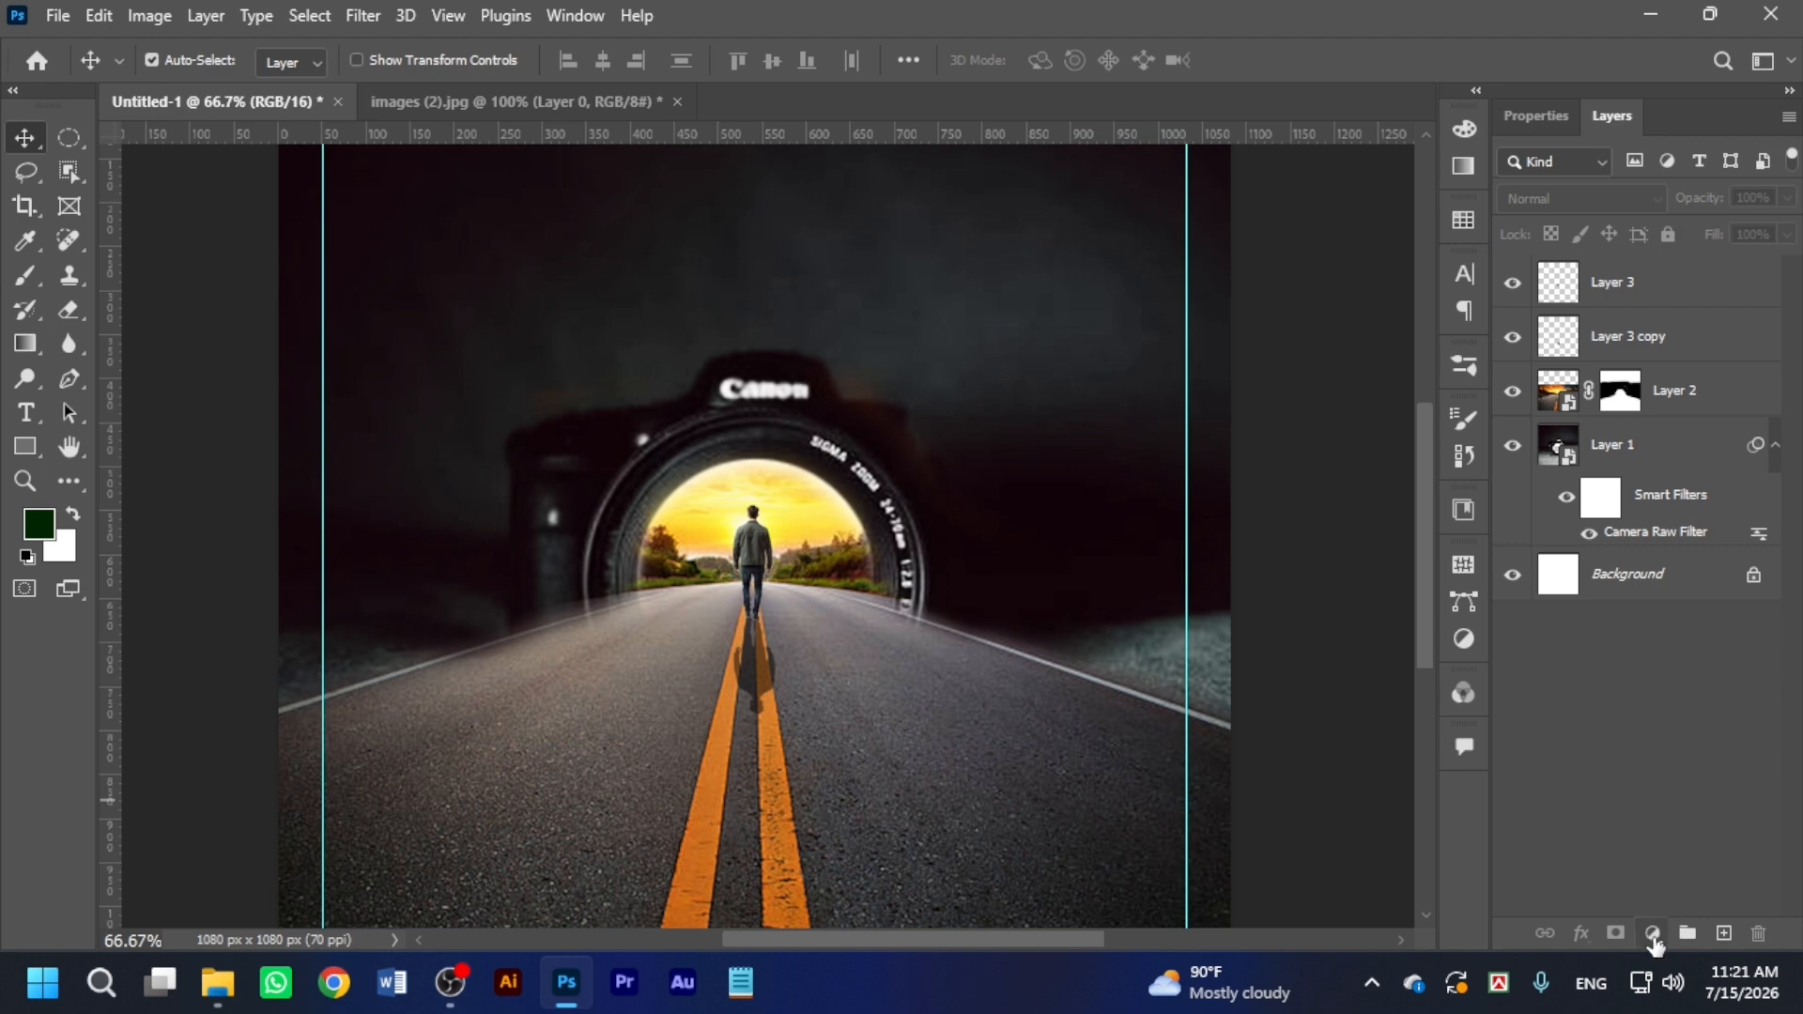
Add a white Solid Color fill layer above all layers and invert its mask to hide it.
{"action": "left_click", "coordinate": [1654, 939]}
{"action": "left_click", "coordinate": [1649, 470]}
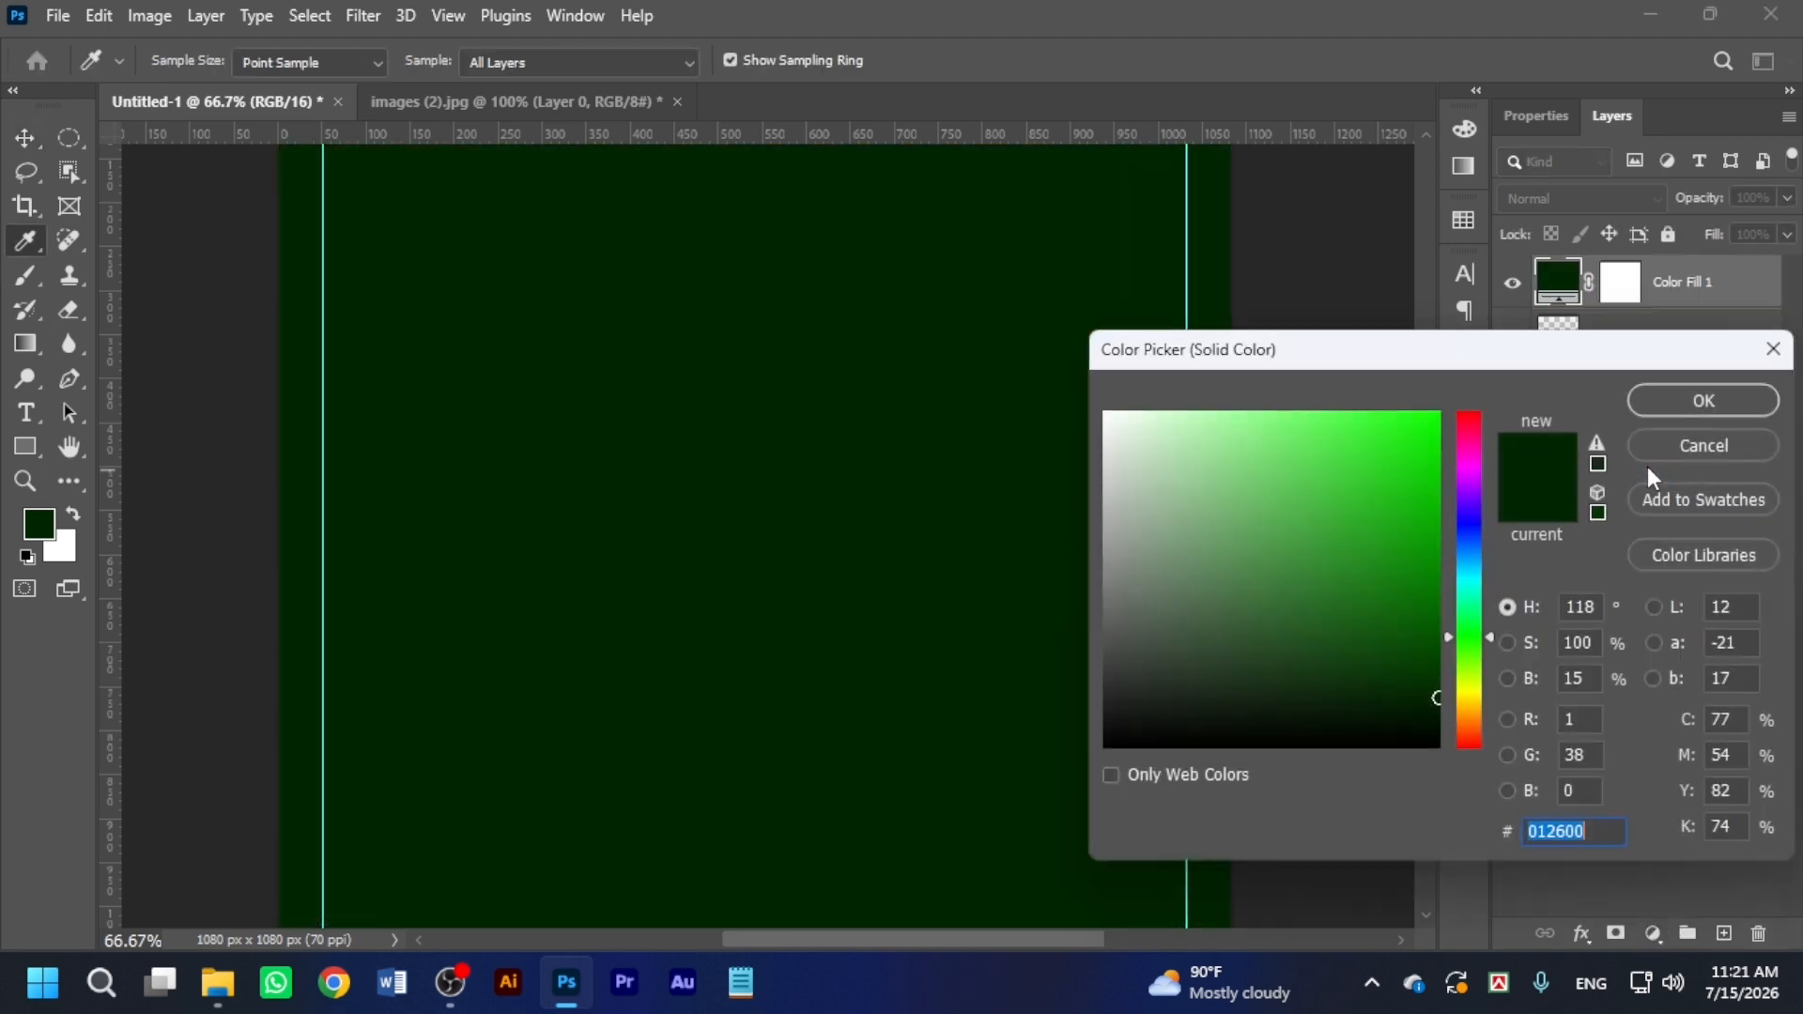
{"action": "left_click_drag", "start_coordinate": [1124, 472], "coordinate": [1106, 398]}
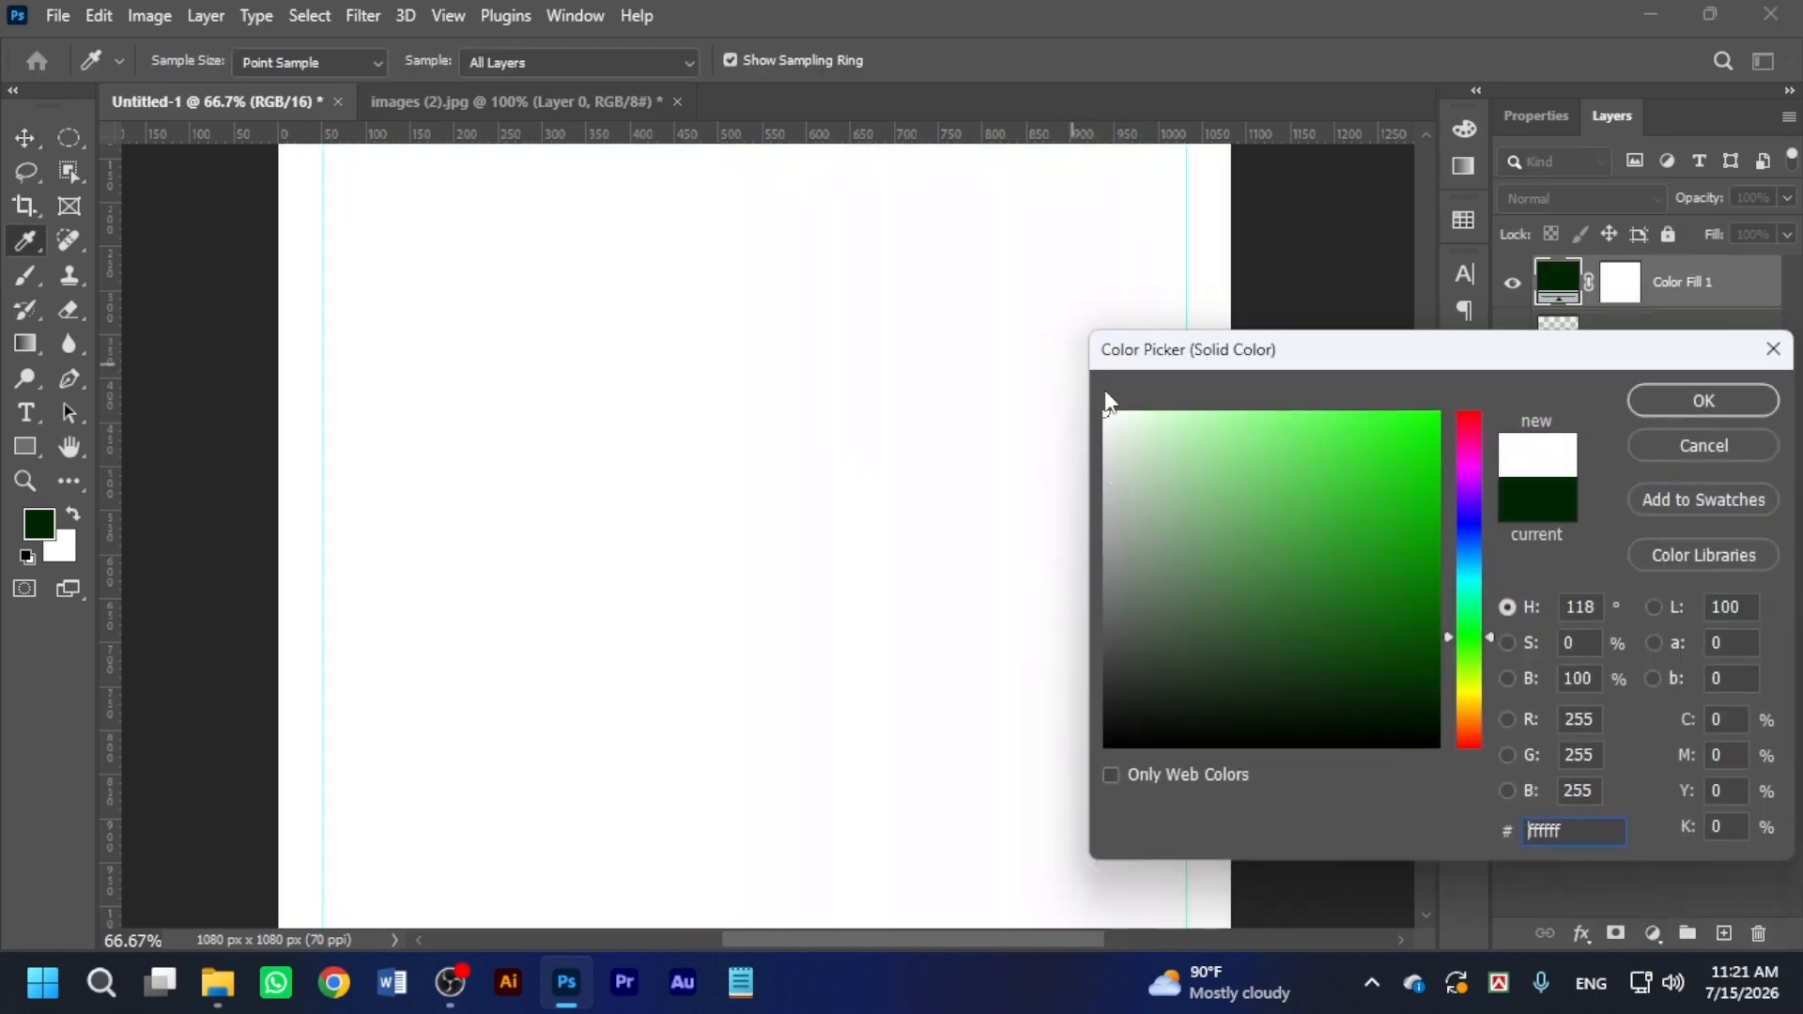
{"action": "left_click", "coordinate": [1702, 401]}
{"action": "left_click", "coordinate": [1618, 294]}
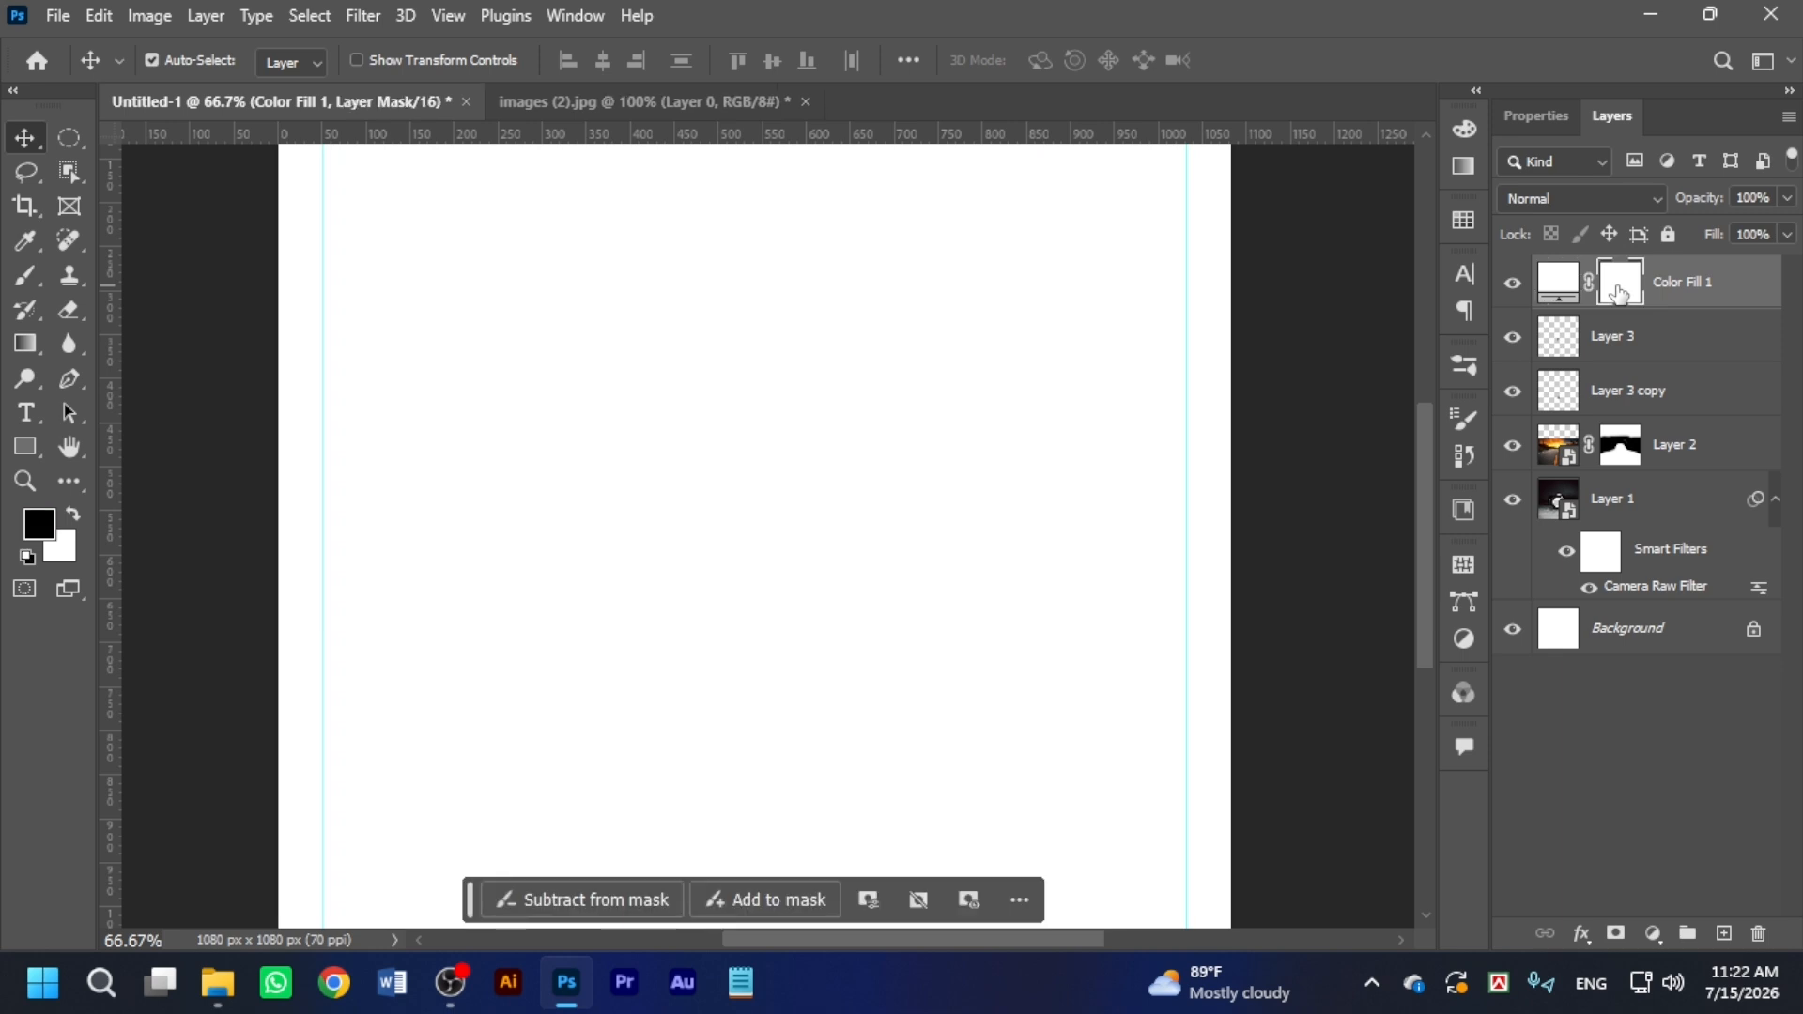
{"action": "key", "text": "ctrl+i"}
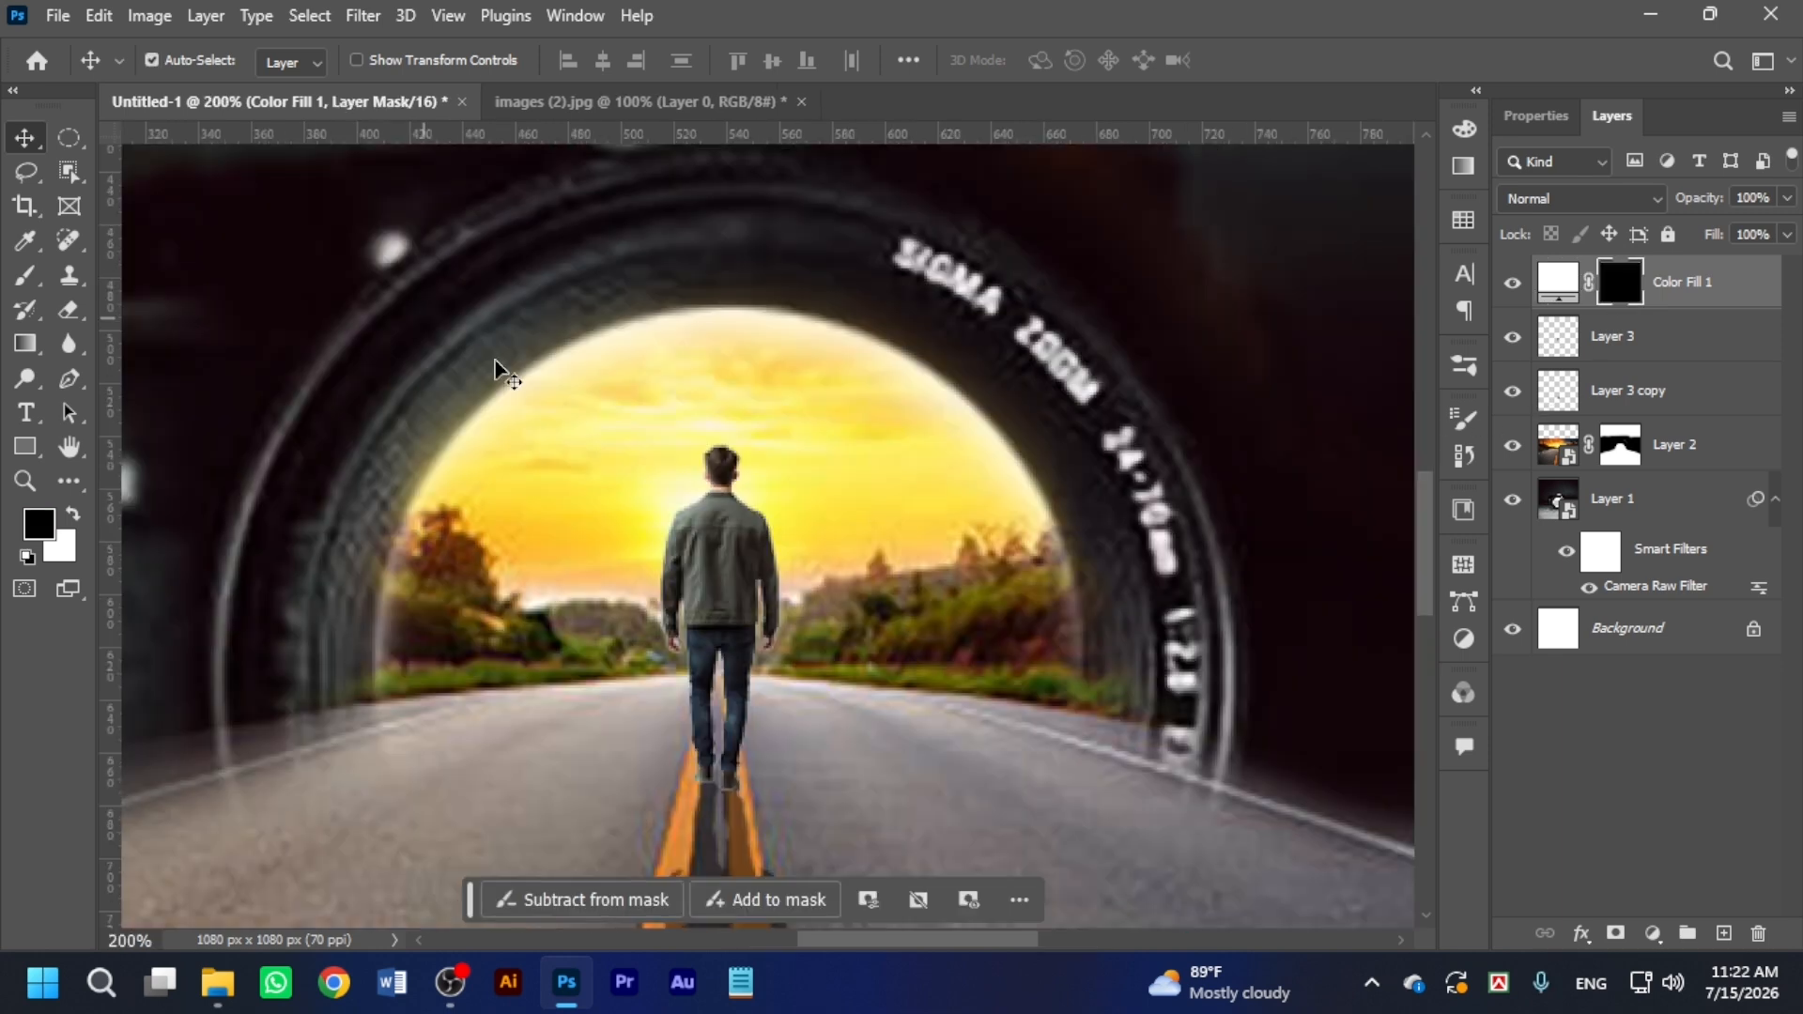
Paint a small sun on the white fill's mask with a soft 20 px white brush, up and left of the man's head.
{"action": "key", "text": "ctrl+plus"}
{"action": "key", "text": "ctrl+plus"}
{"action": "left_click", "coordinate": [27, 278]}
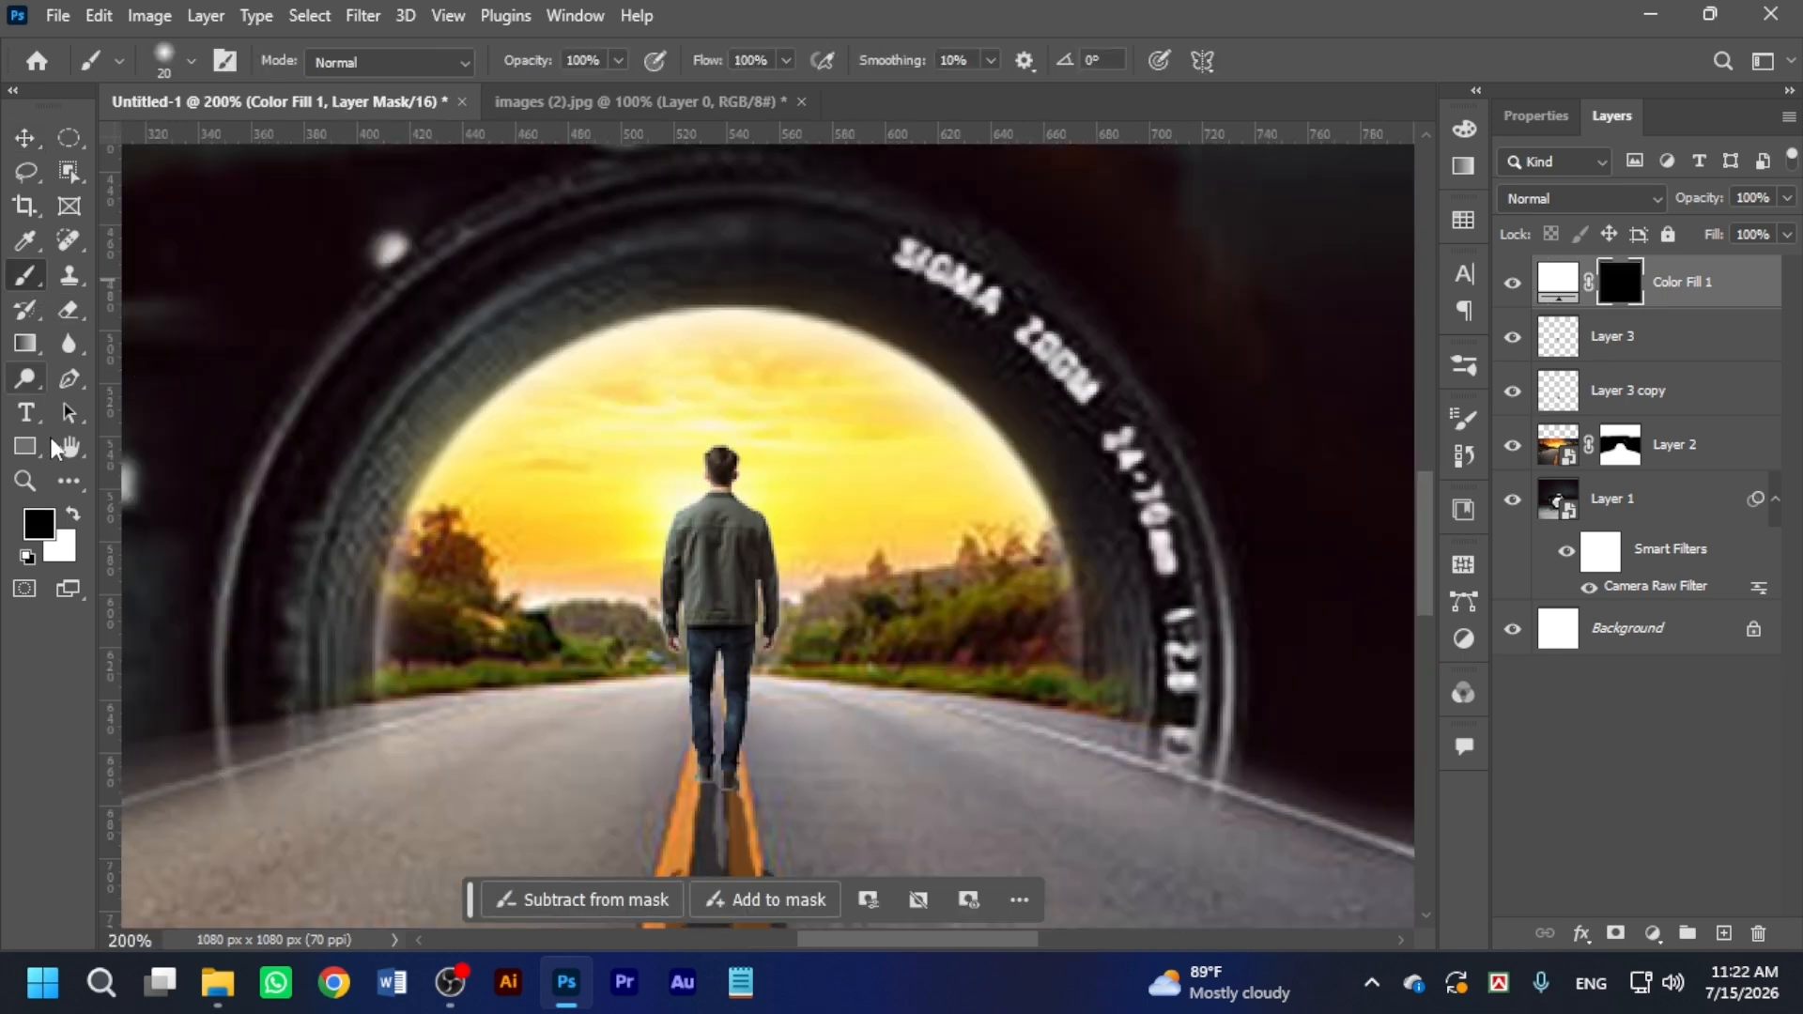
{"action": "left_click", "coordinate": [74, 516]}
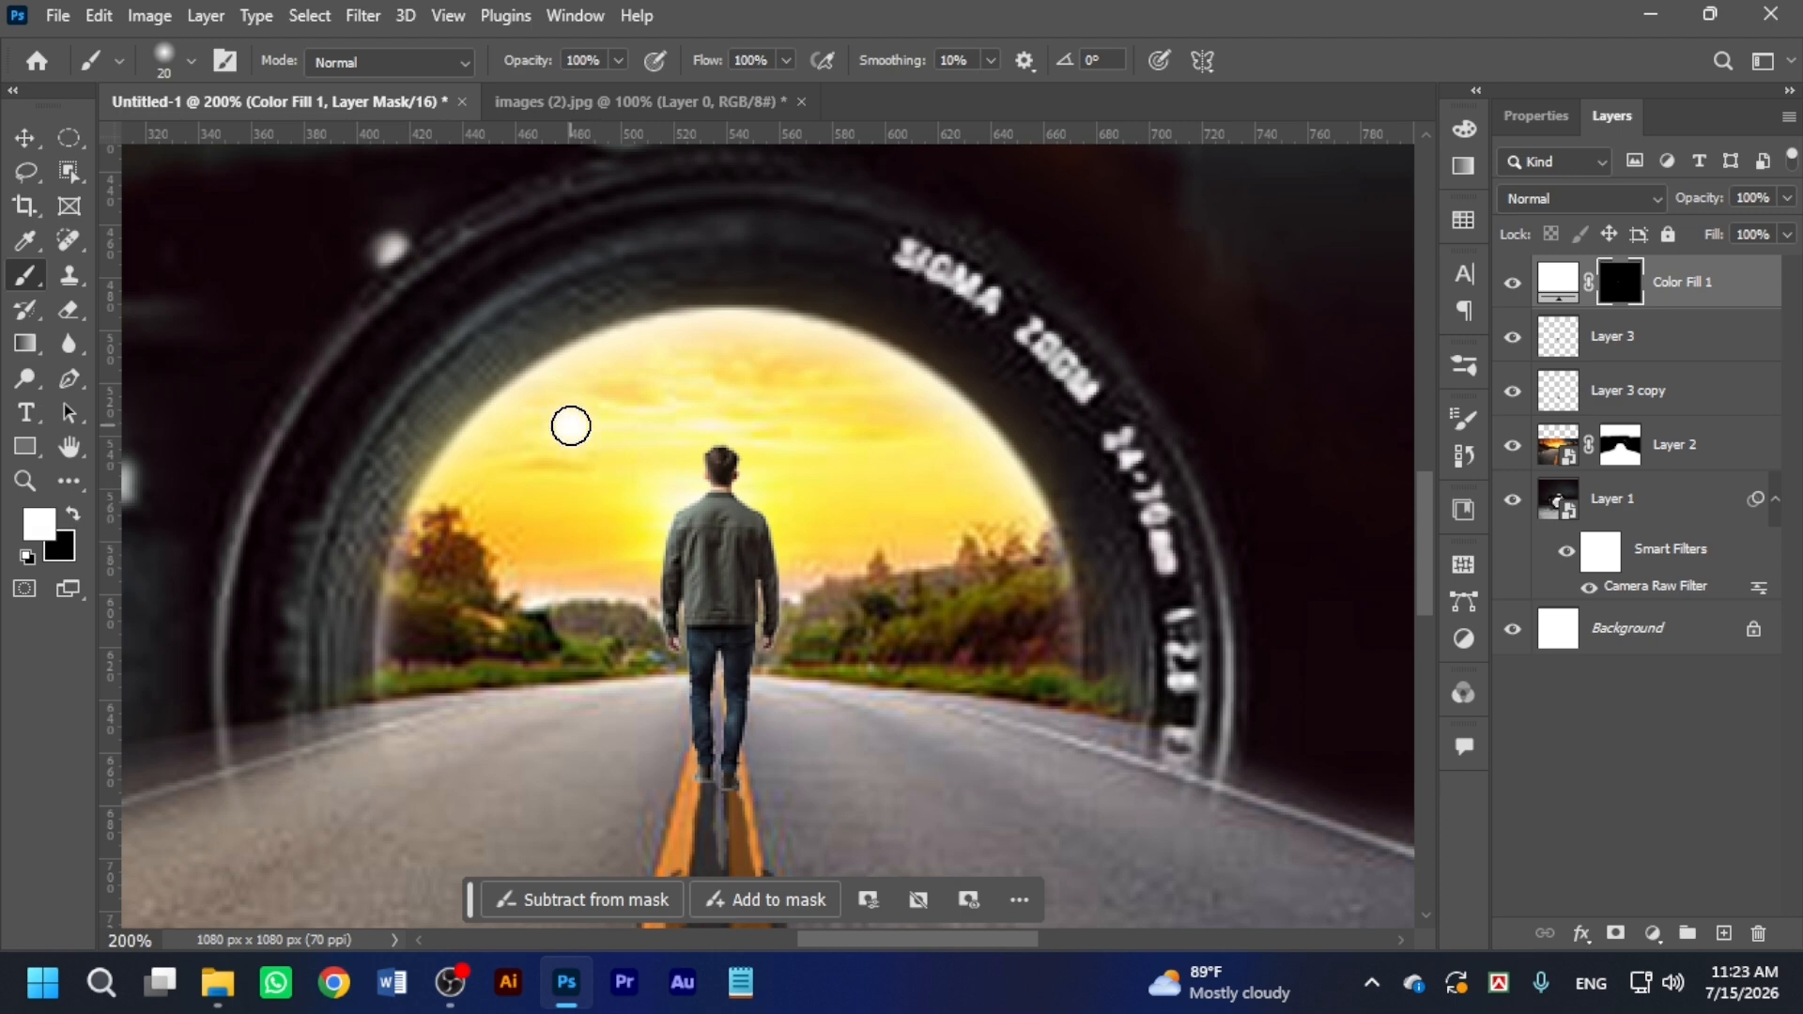
{"action": "left_click", "coordinate": [571, 427]}
Add a yellow-orange Solid Color fill layer on top and invert its mask to hide it.
{"action": "left_click", "coordinate": [1639, 826]}
{"action": "left_click", "coordinate": [1653, 935]}
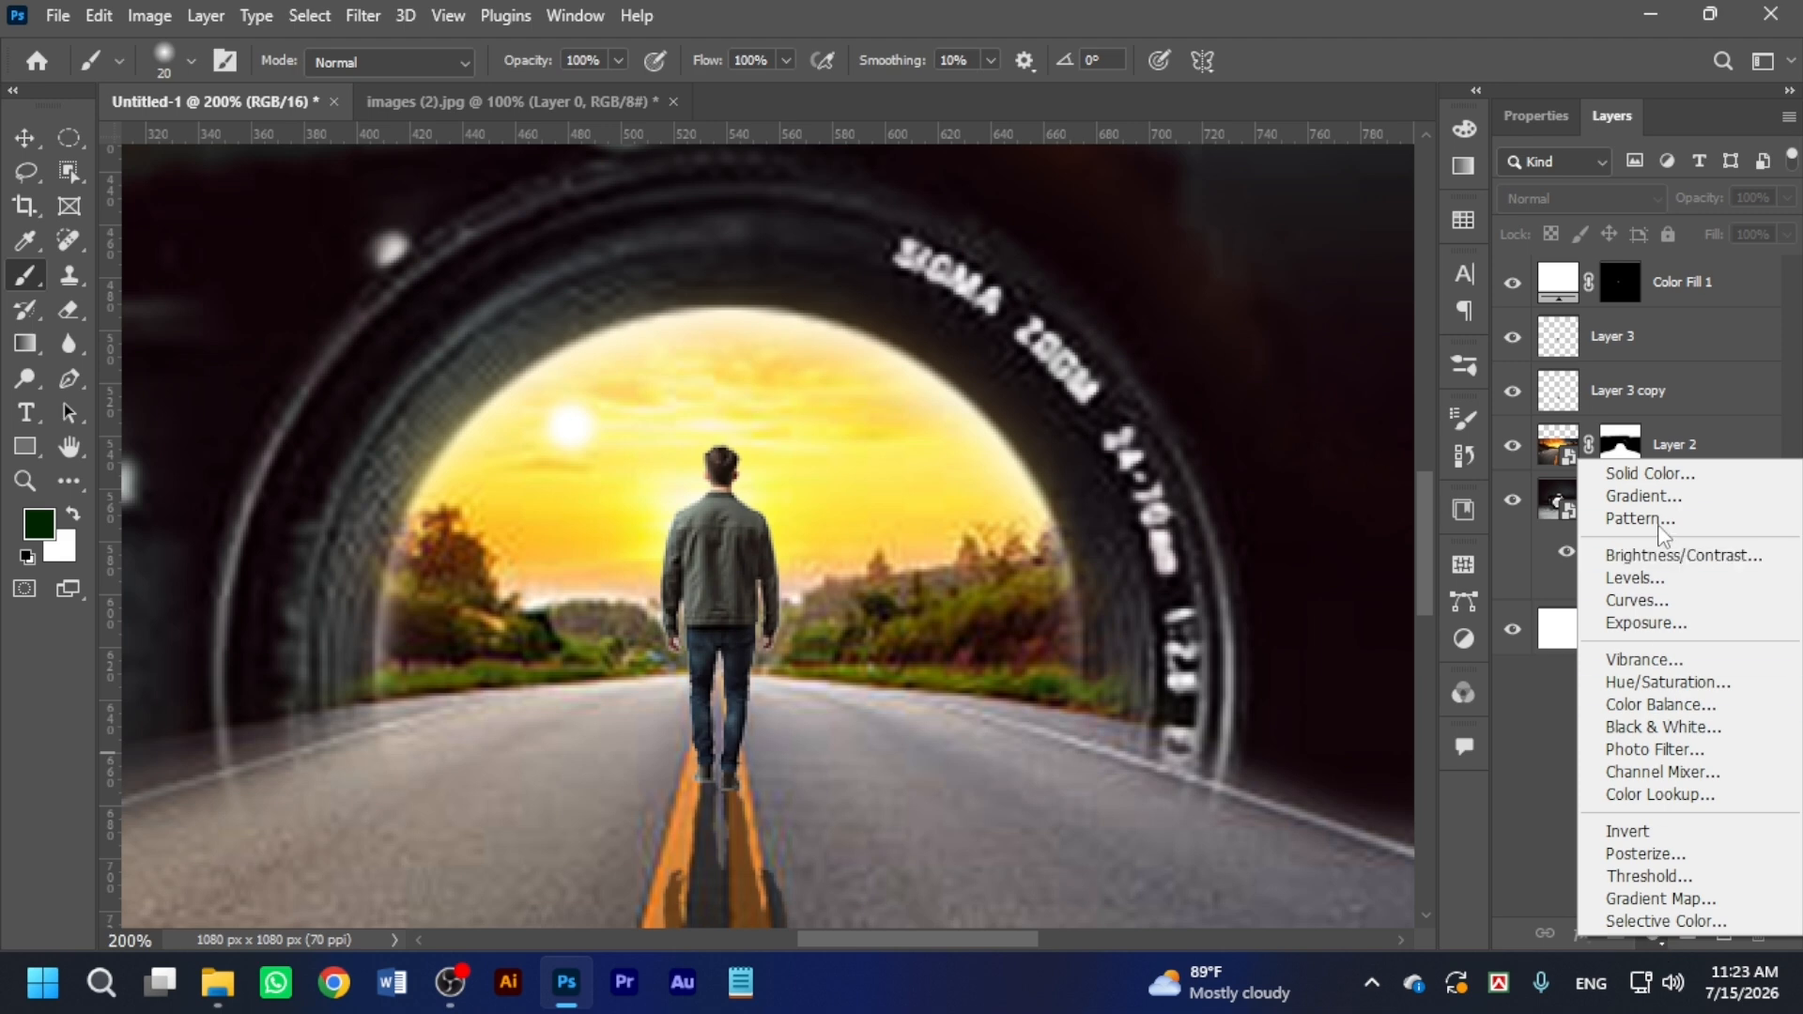
{"action": "left_click", "coordinate": [1650, 472]}
{"action": "left_click_drag", "start_coordinate": [1468, 639], "coordinate": [1471, 704]}
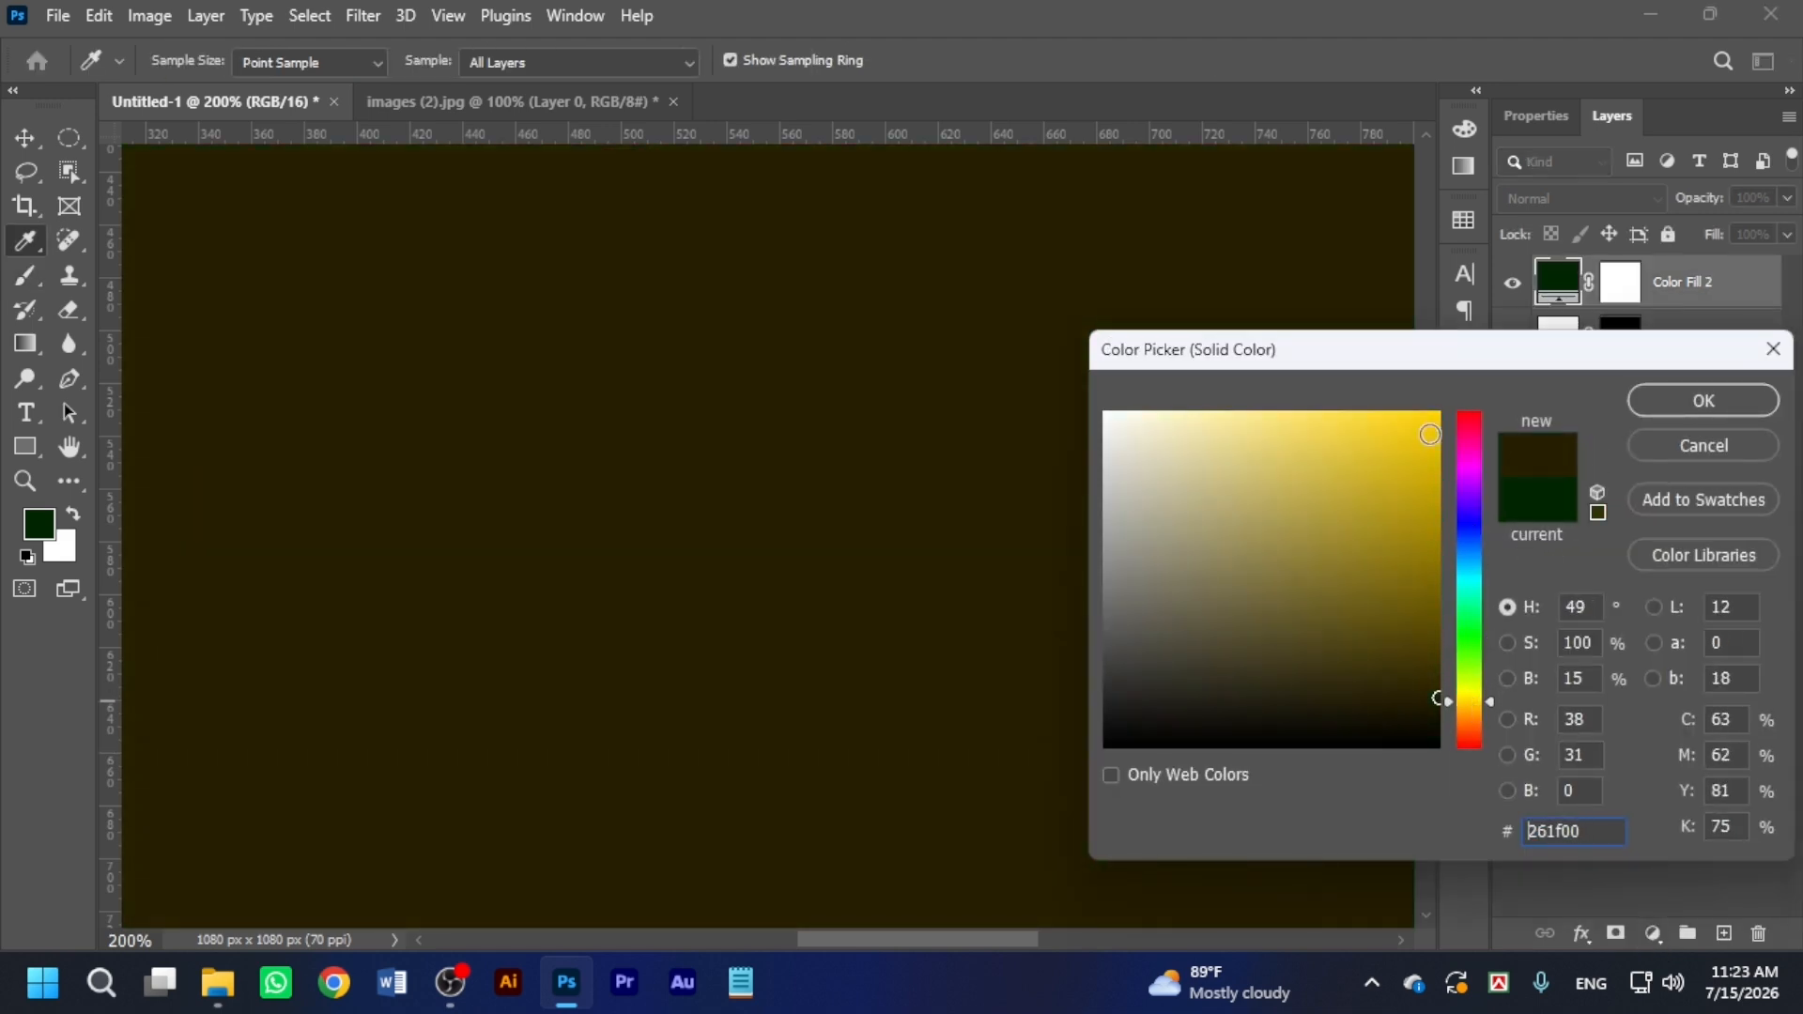
{"action": "left_click", "coordinate": [1431, 433]}
{"action": "left_click_drag", "start_coordinate": [1431, 433], "coordinate": [1447, 399]}
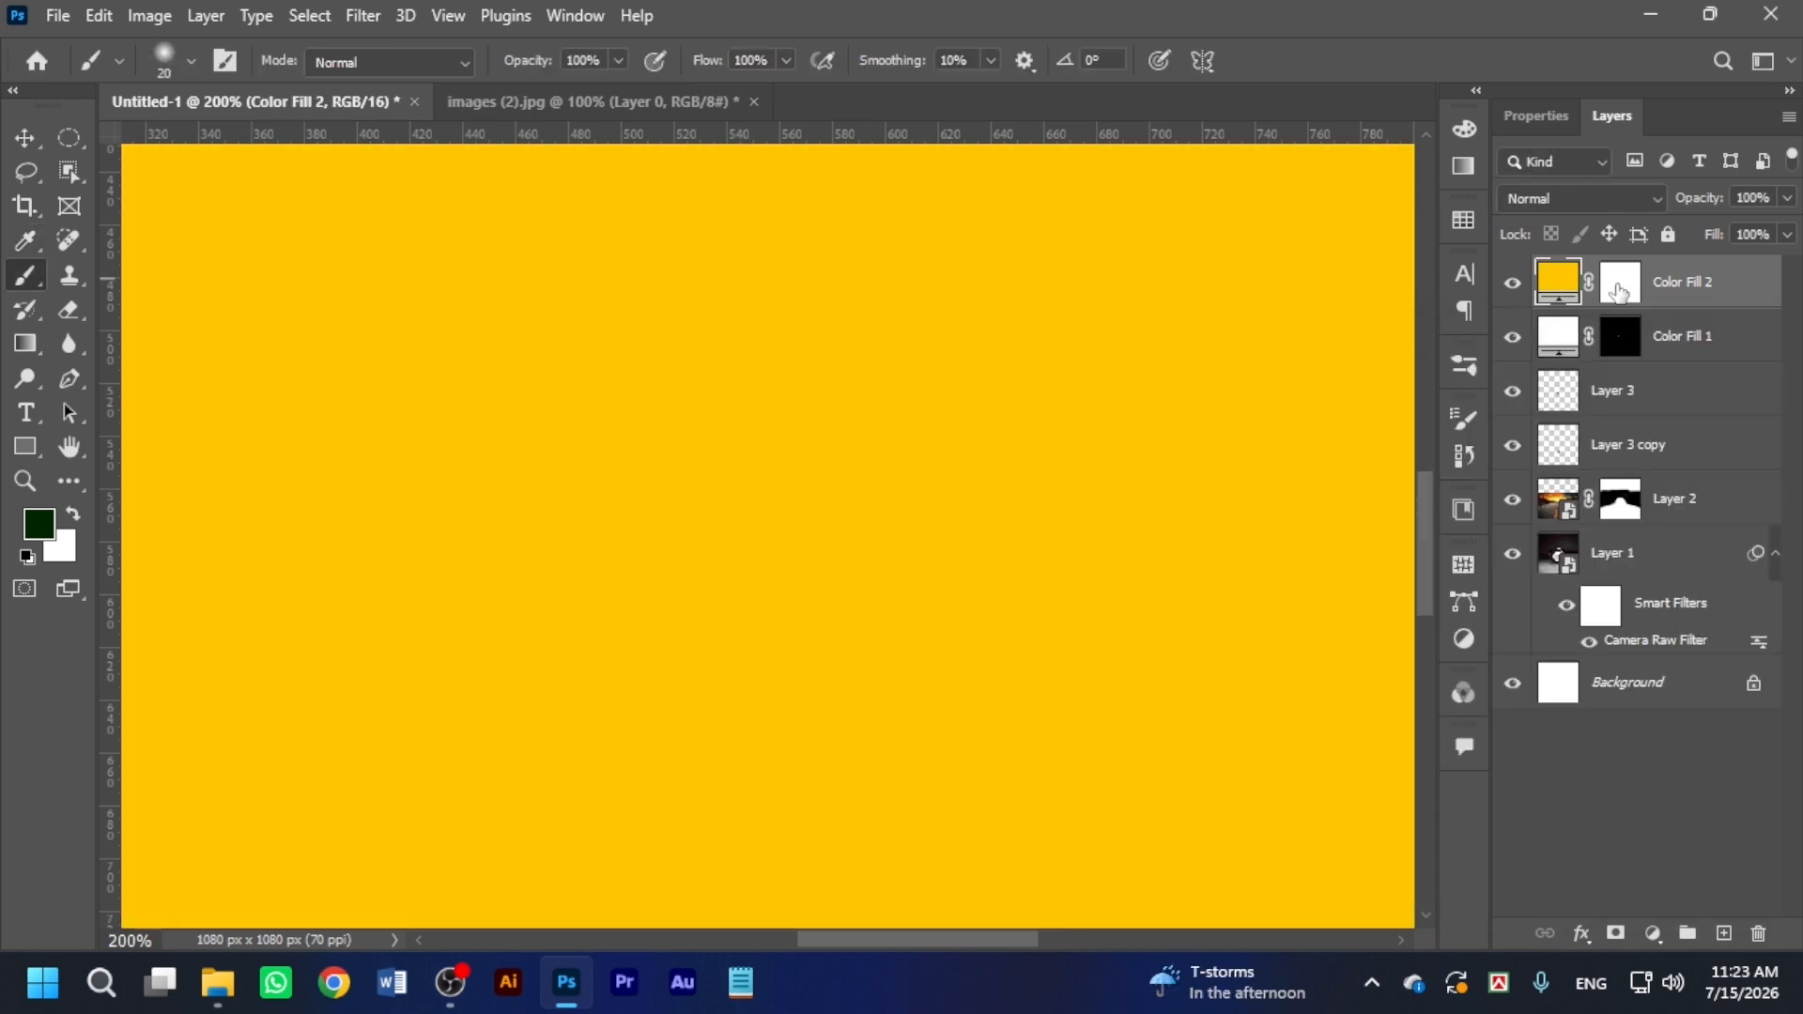
{"action": "left_click", "coordinate": [1630, 291]}
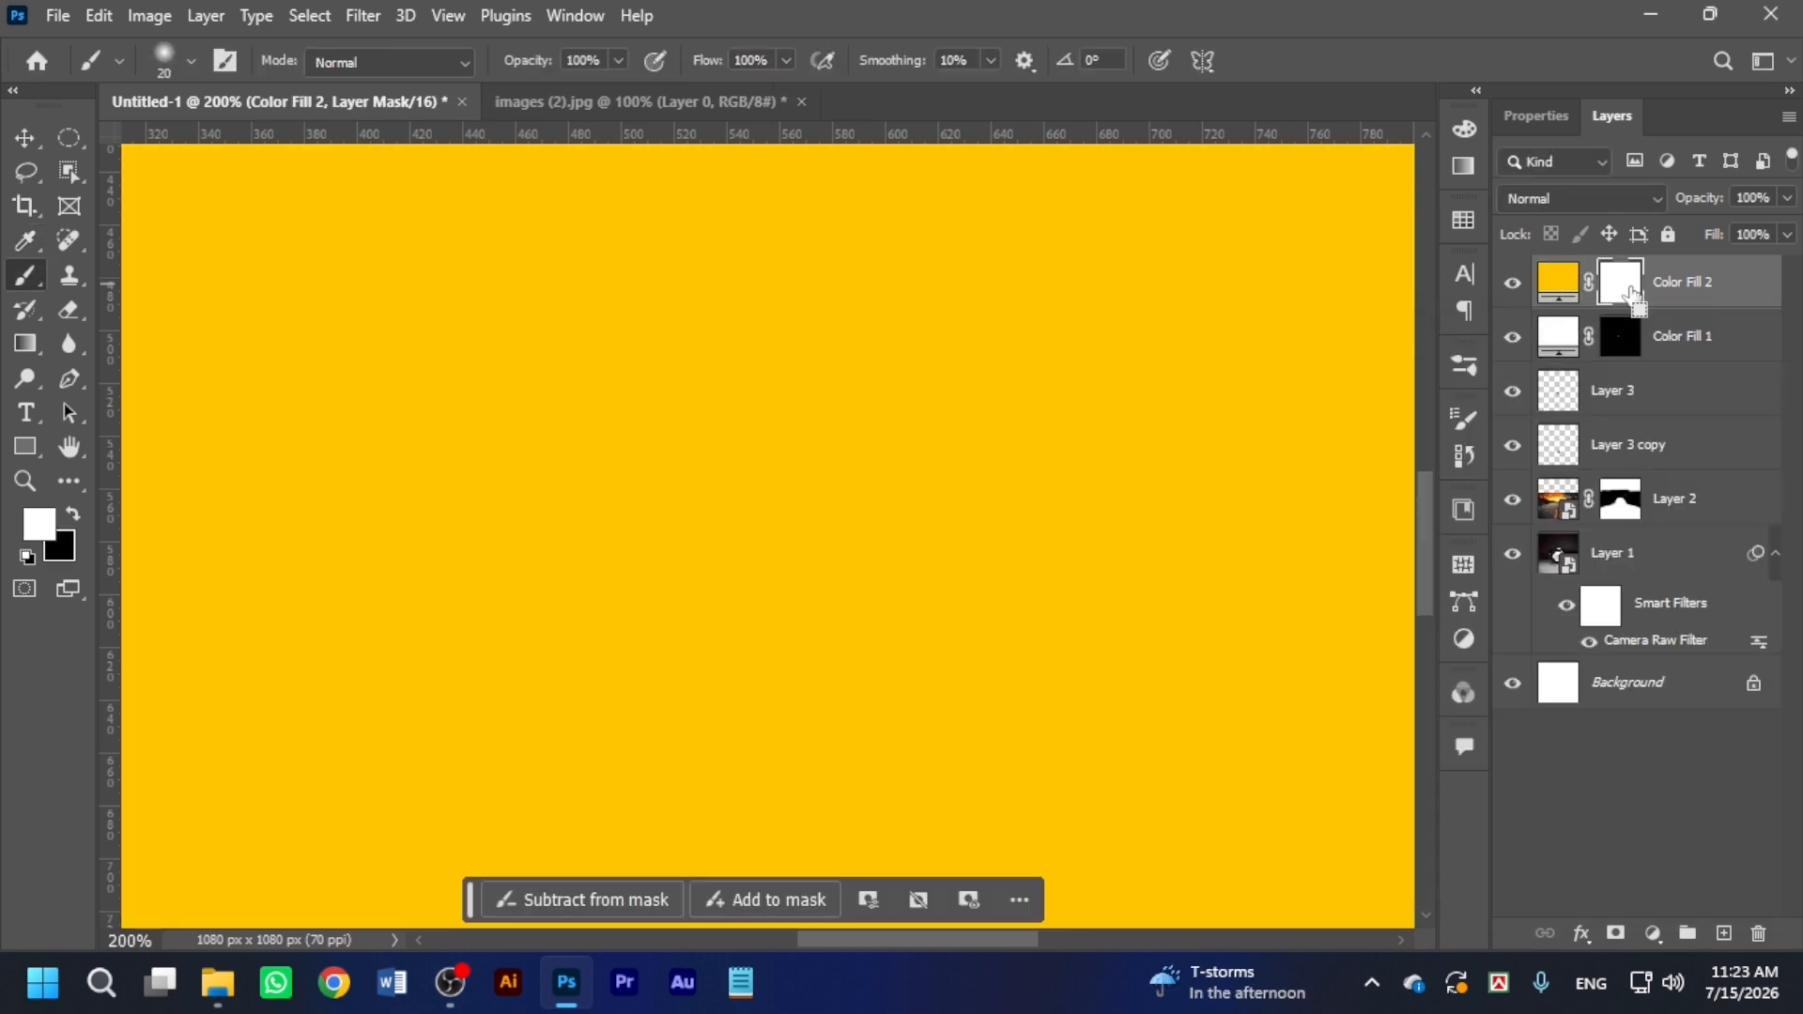
{"action": "key", "text": "ctrl+i"}
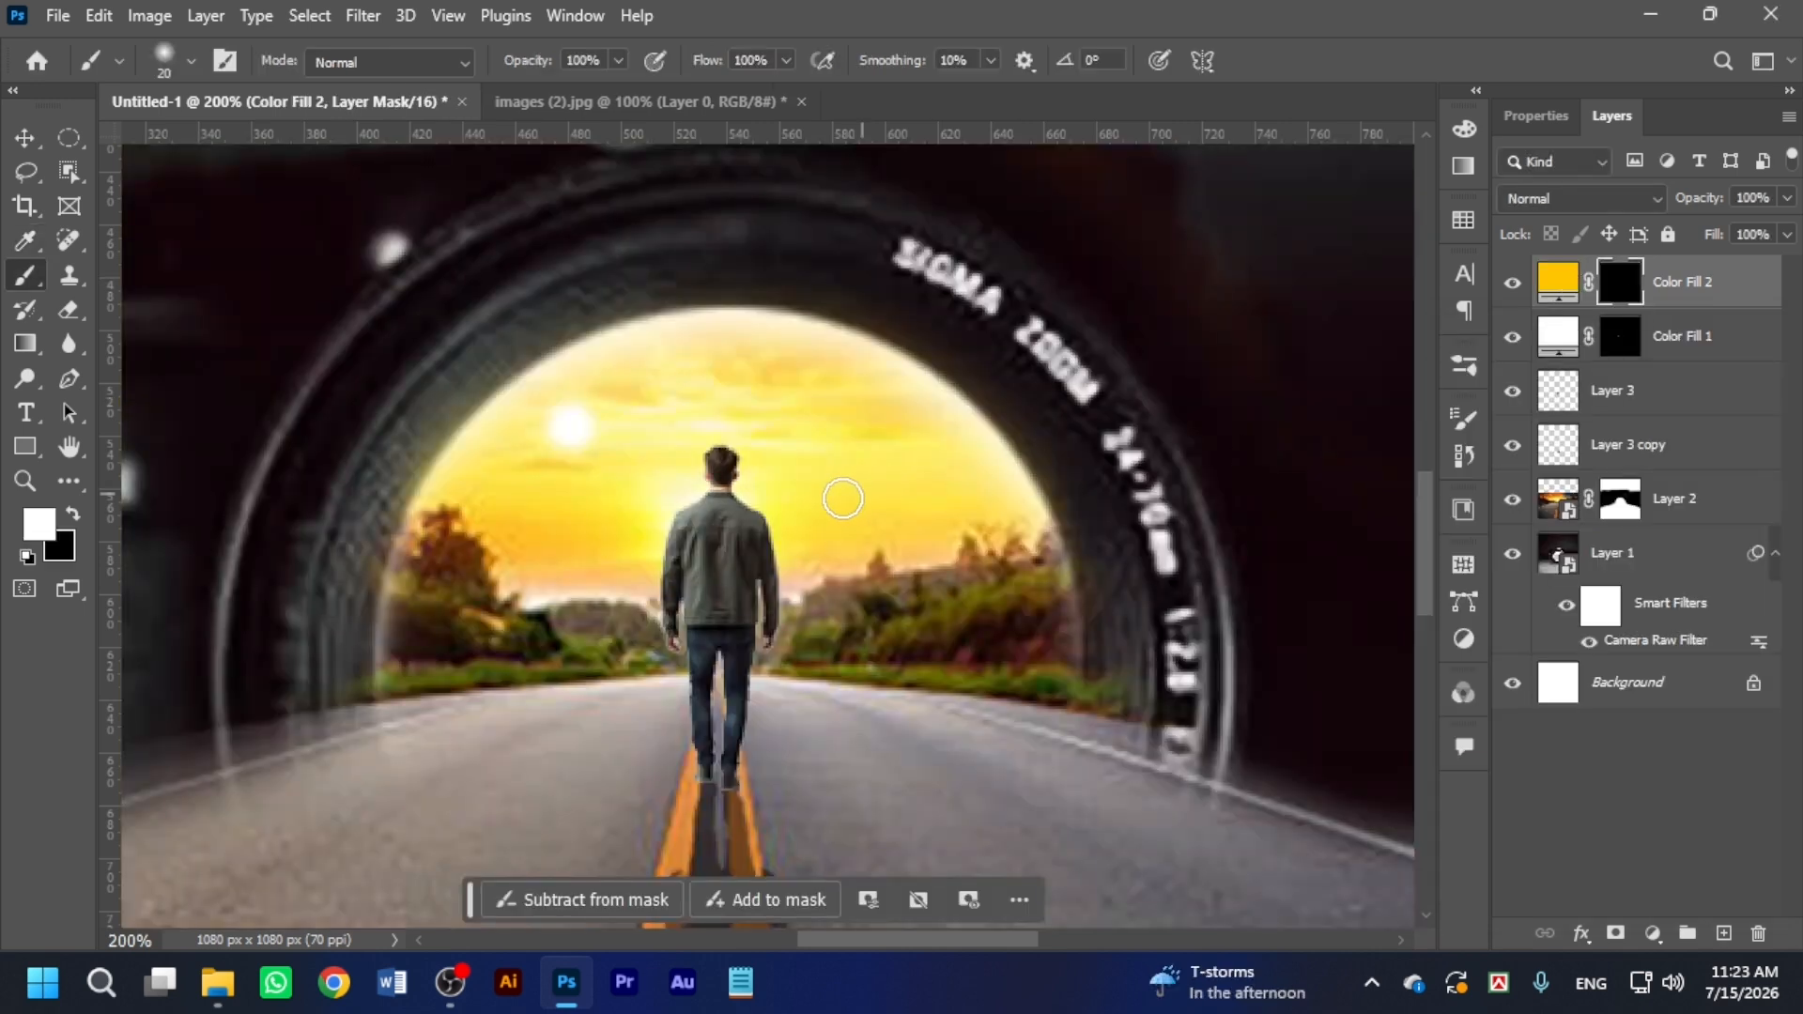
Paint a soft glow around the sun on the yellow fill's mask, enlarging the white brush to 90 px.
{"action": "key", "text": "bracketright"}
{"action": "key", "text": "bracketright"}
{"action": "key", "text": "bracketright"}
{"action": "key", "text": "bracketright"}
{"action": "key", "text": "bracketright"}
{"action": "key", "text": "bracketright"}
{"action": "key", "text": "bracketright"}
{"action": "key", "text": "bracketright"}
{"action": "left_click", "coordinate": [571, 431]}
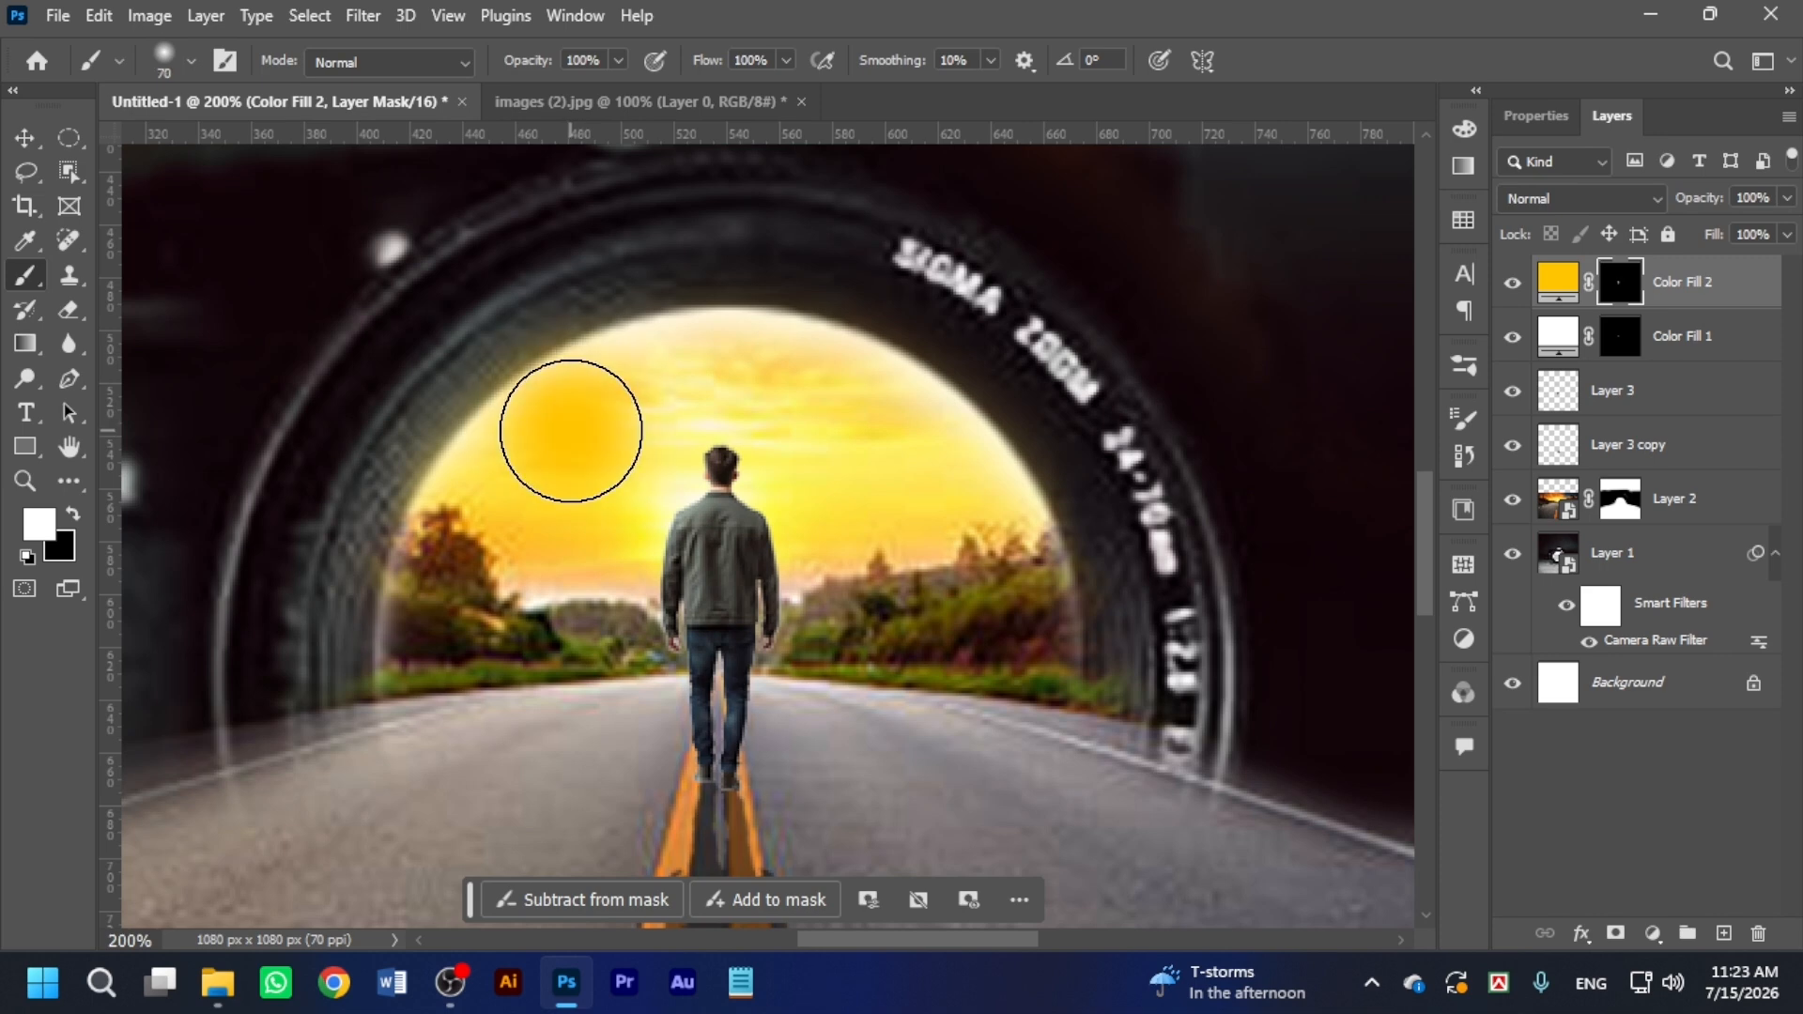
{"action": "key", "text": "bracketright"}
{"action": "key", "text": "bracketright"}
Move Color Fill 2 below Color Fill 1 and adjust the sun and its glow together with Free Transform.
{"action": "left_click_drag", "start_coordinate": [1681, 282], "coordinate": [1671, 368]}
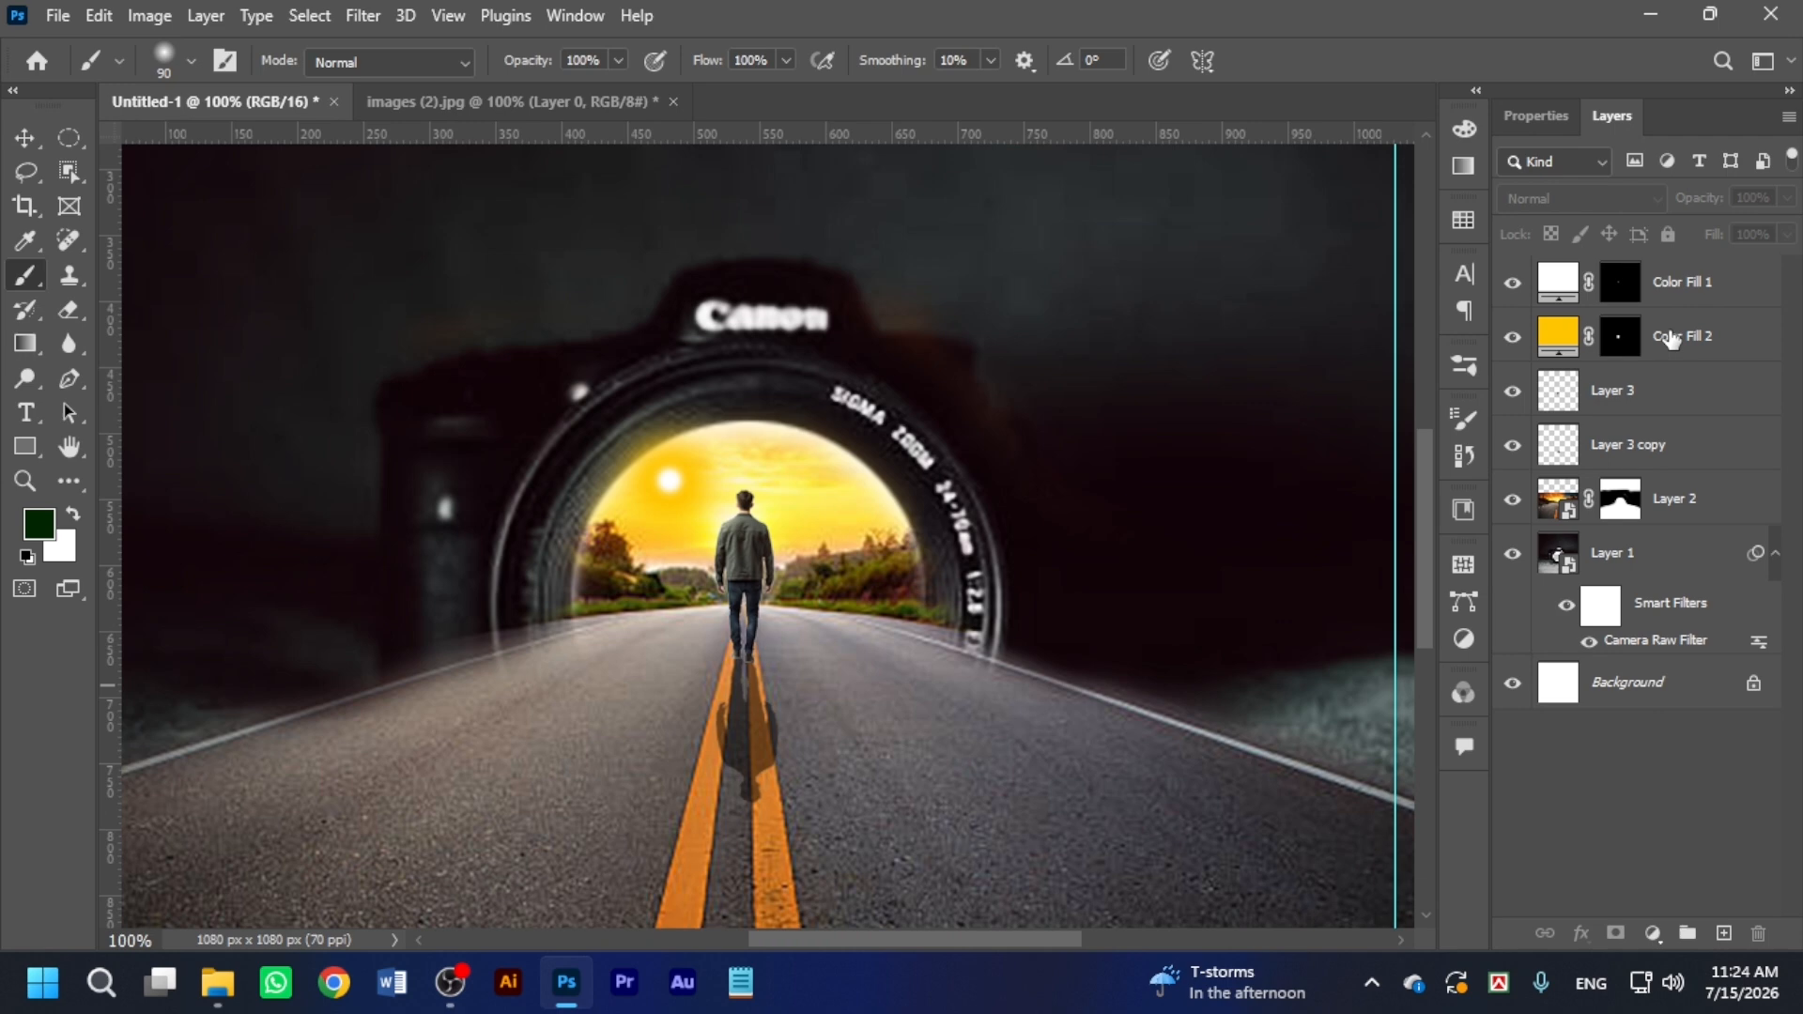
{"action": "left_click", "coordinate": [1672, 336]}
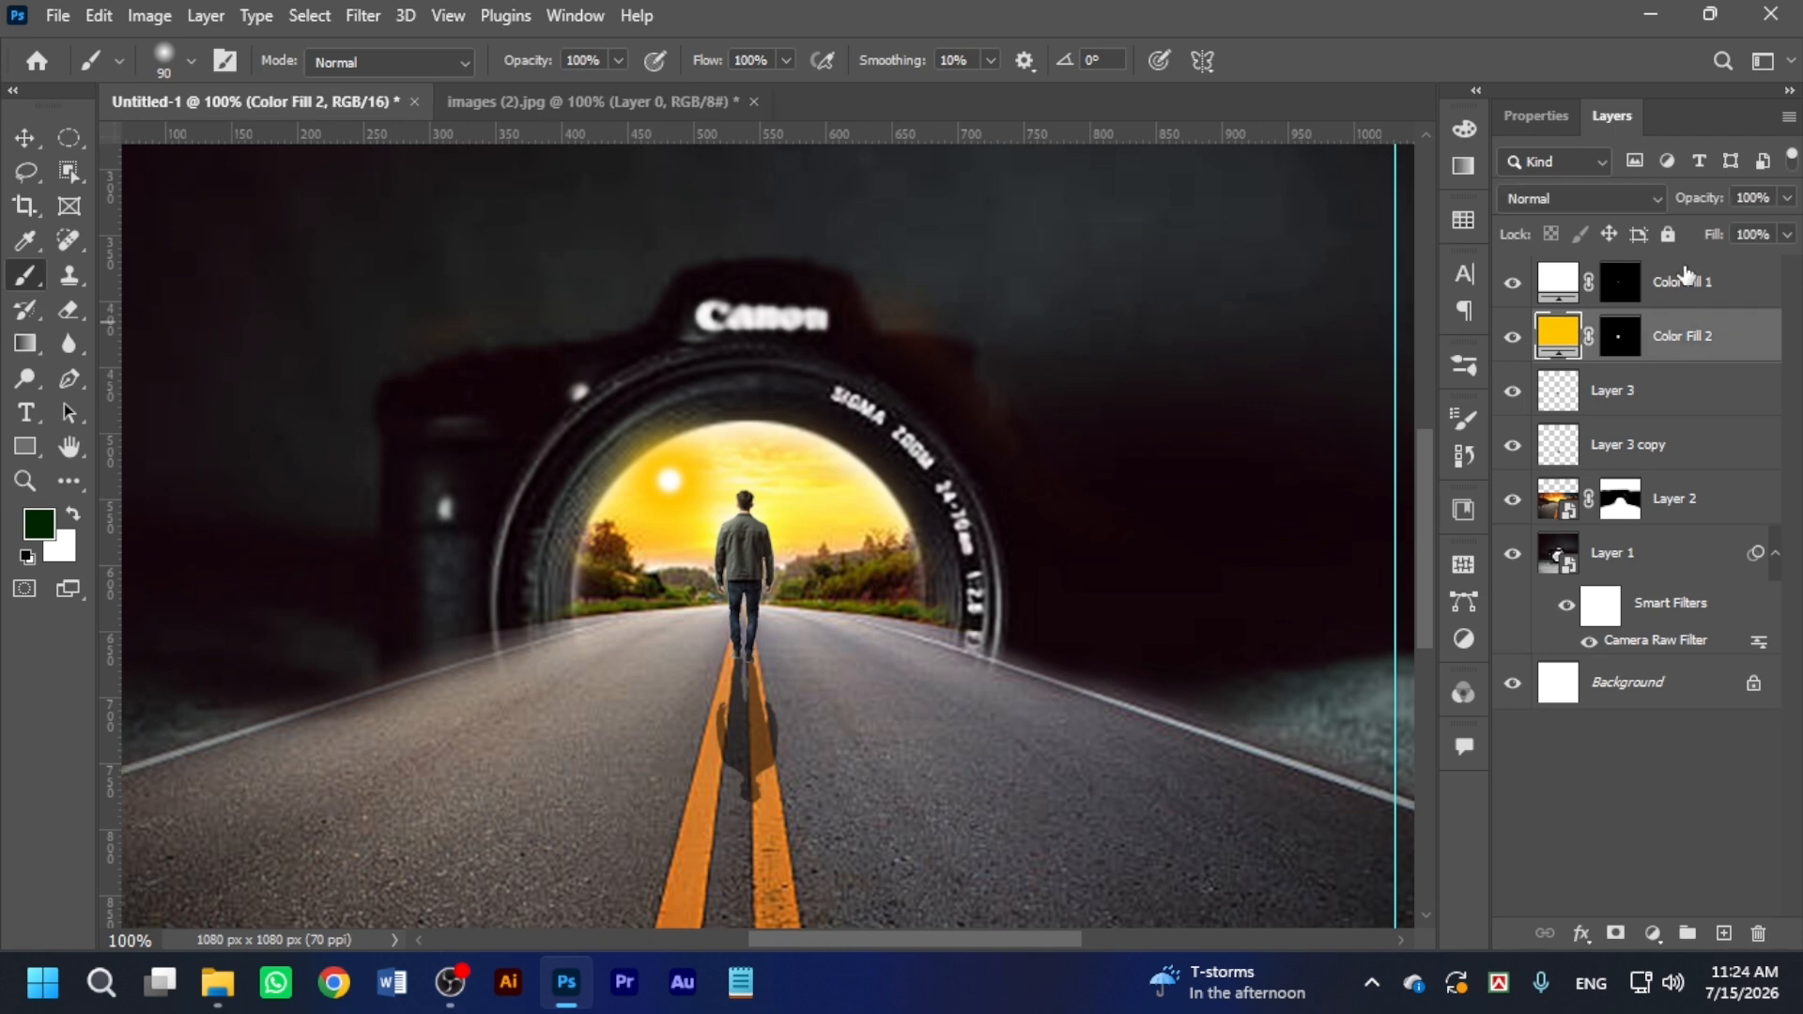
{"action": "left_click", "coordinate": [1686, 277], "text": "ctrl"}
{"action": "key", "text": "ctrl+t"}
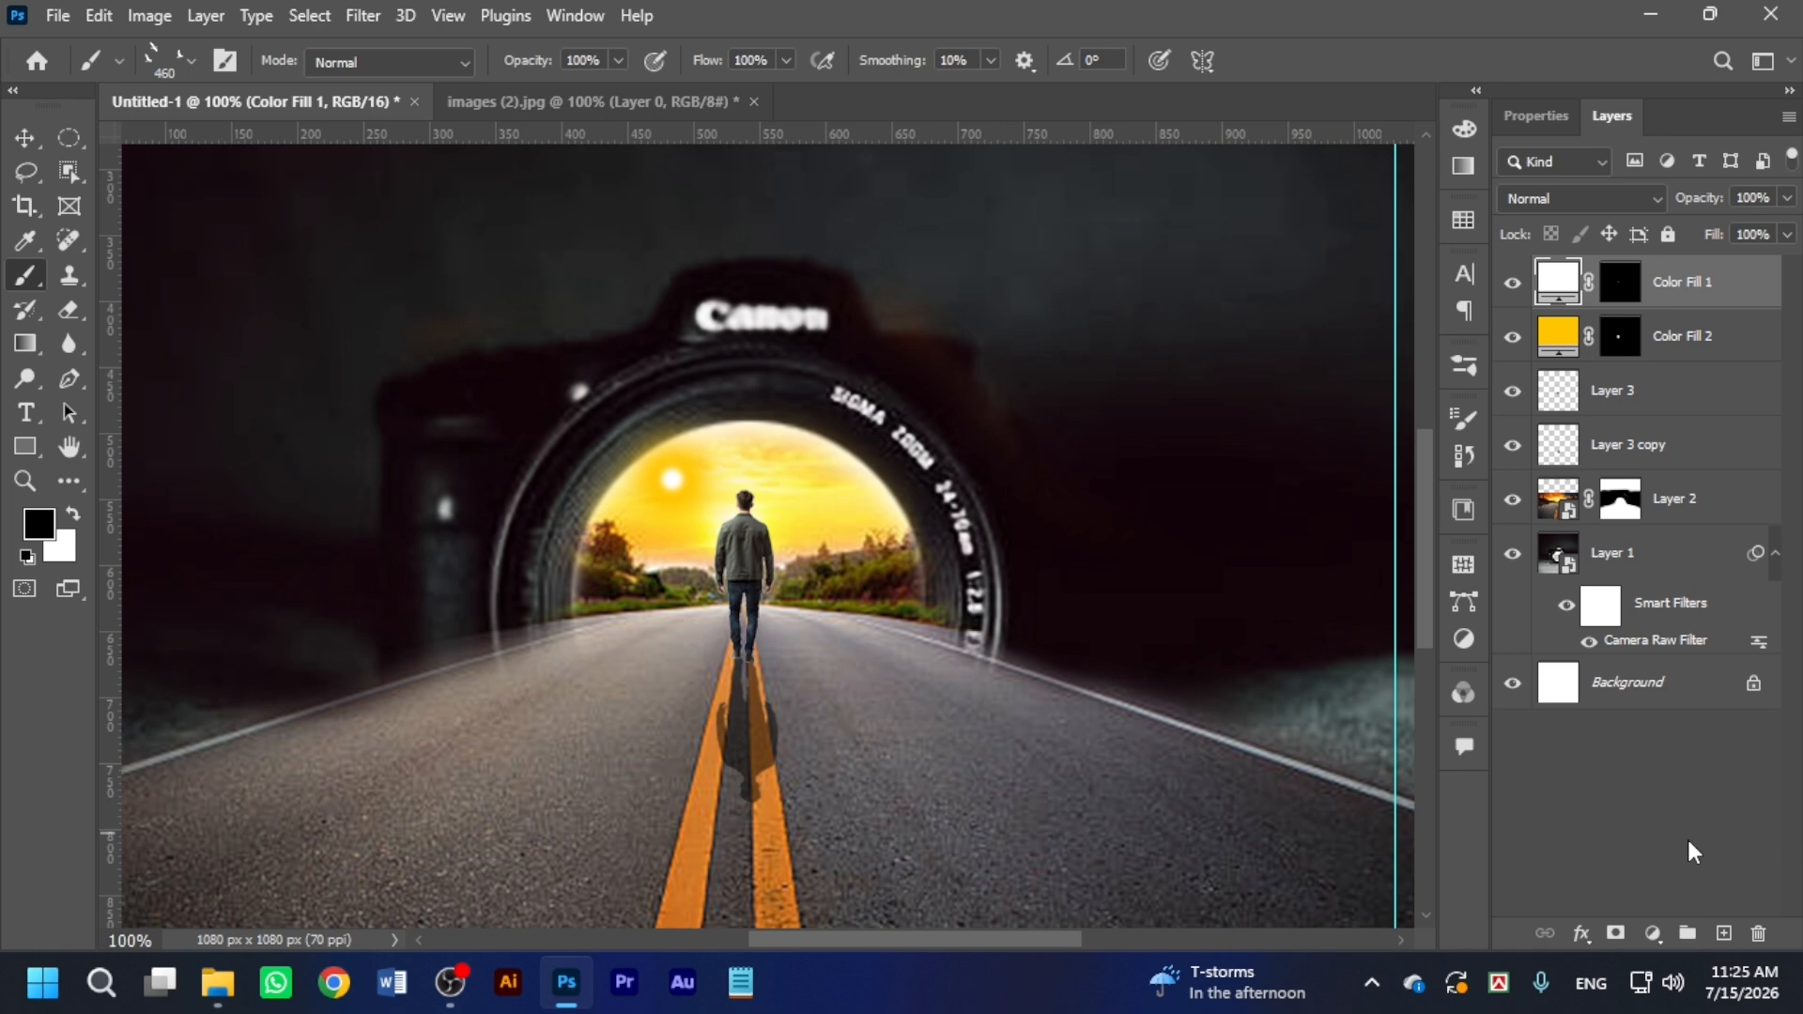
On a new layer, stamp a three-bird brush from the birds brush set in black at 369 px.
{"action": "left_click", "coordinate": [1723, 932]}
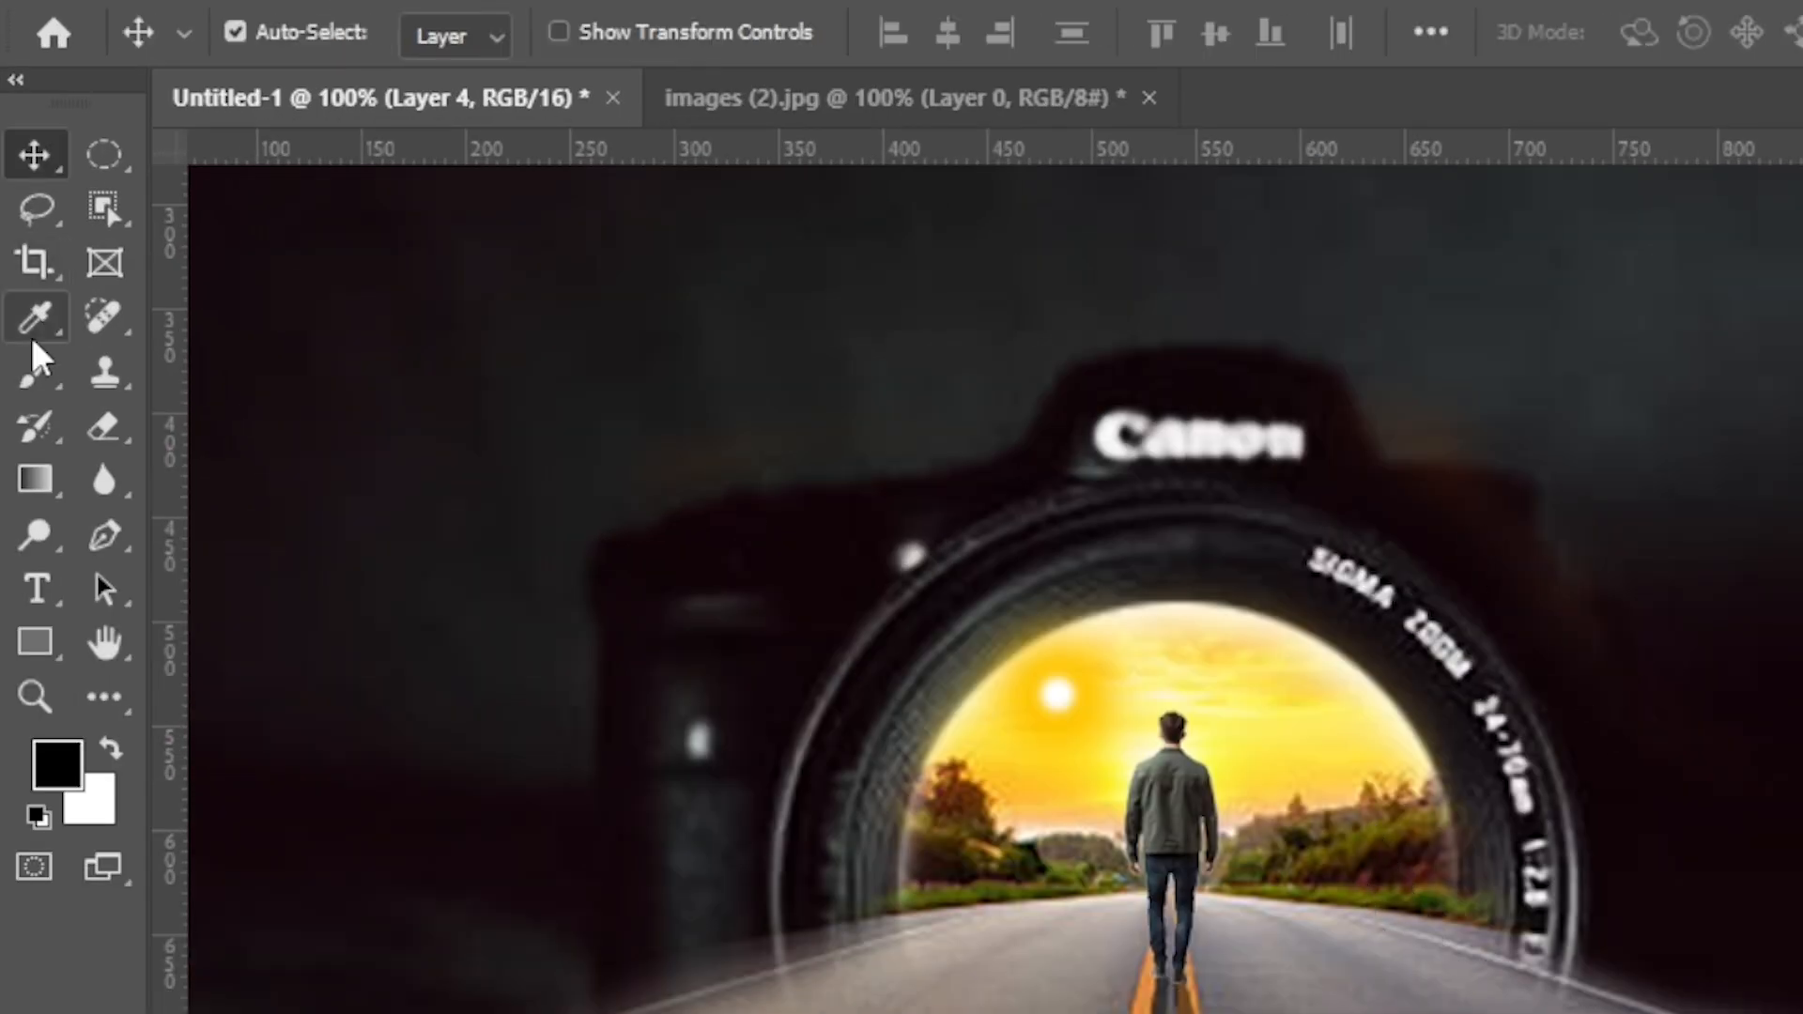
{"action": "left_click", "coordinate": [26, 273]}
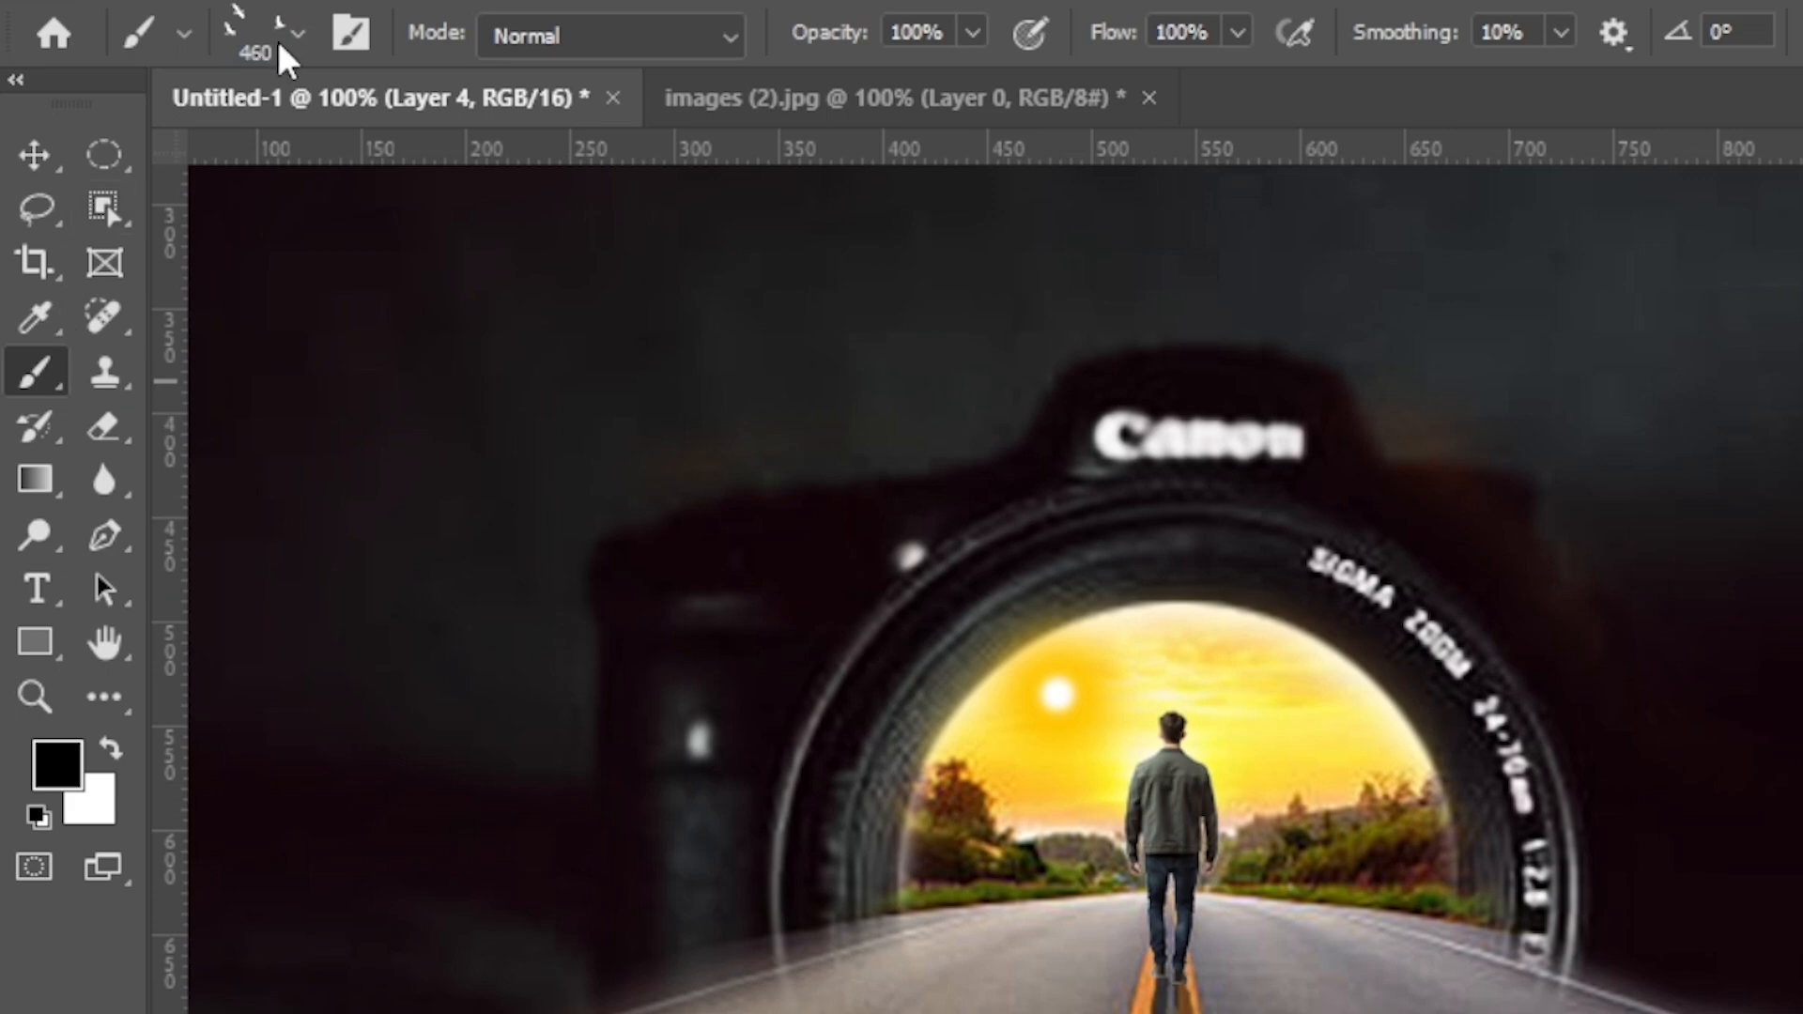
{"action": "left_click", "coordinate": [182, 64]}
{"action": "scroll", "coordinate": [122, 587], "scroll_direction": "down", "scroll_amount": 5}
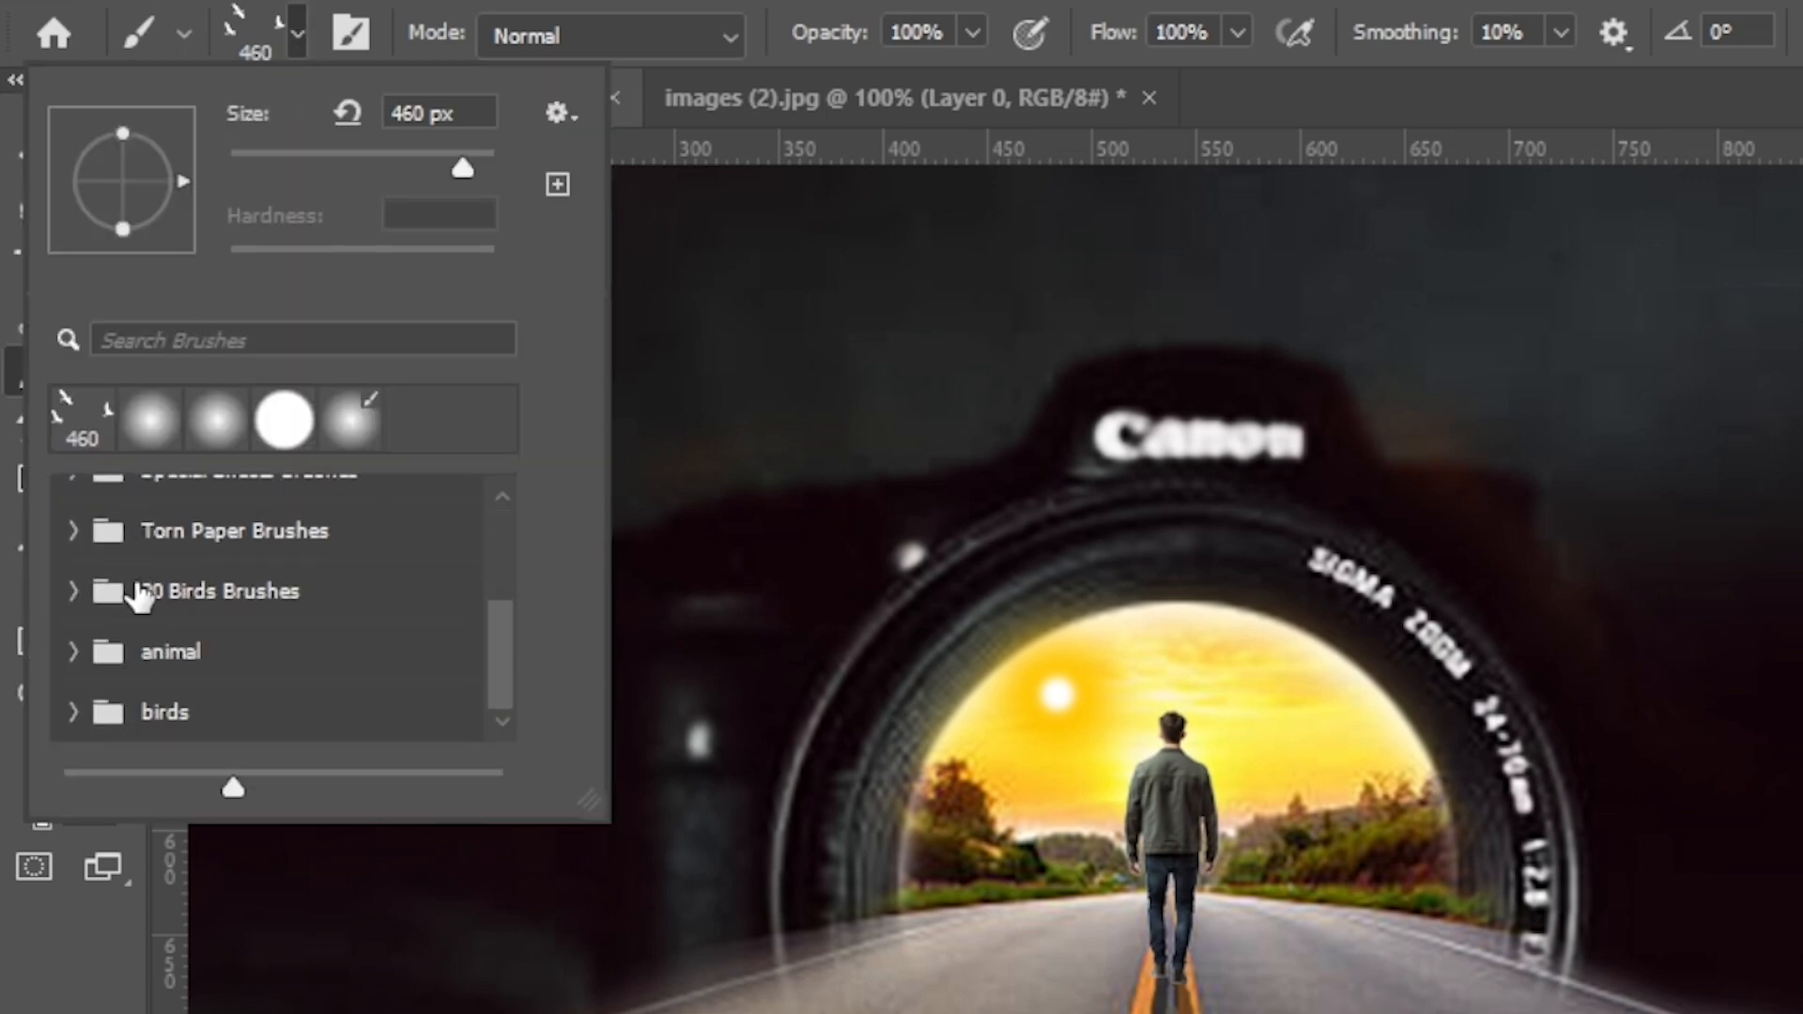
{"action": "left_click", "coordinate": [75, 712]}
{"action": "scroll", "coordinate": [200, 646], "scroll_direction": "down", "scroll_amount": 10}
{"action": "left_click", "coordinate": [290, 705]}
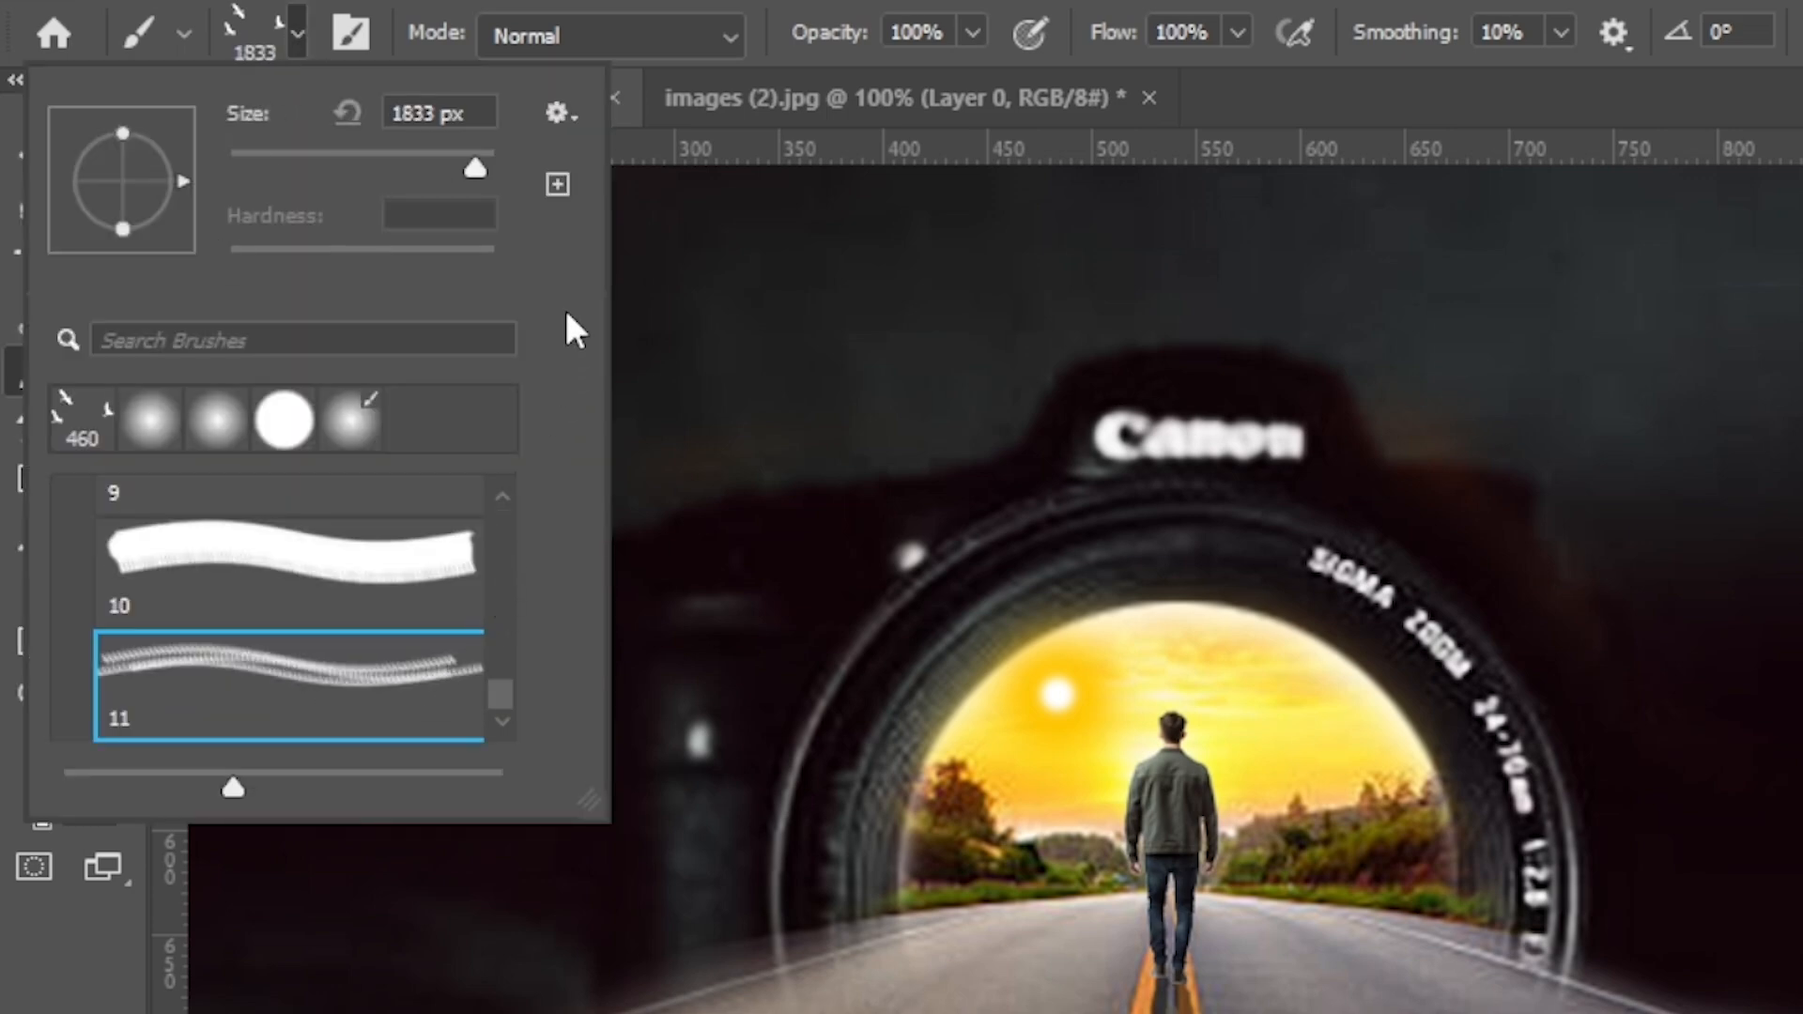
{"action": "left_click", "coordinate": [233, 658]}
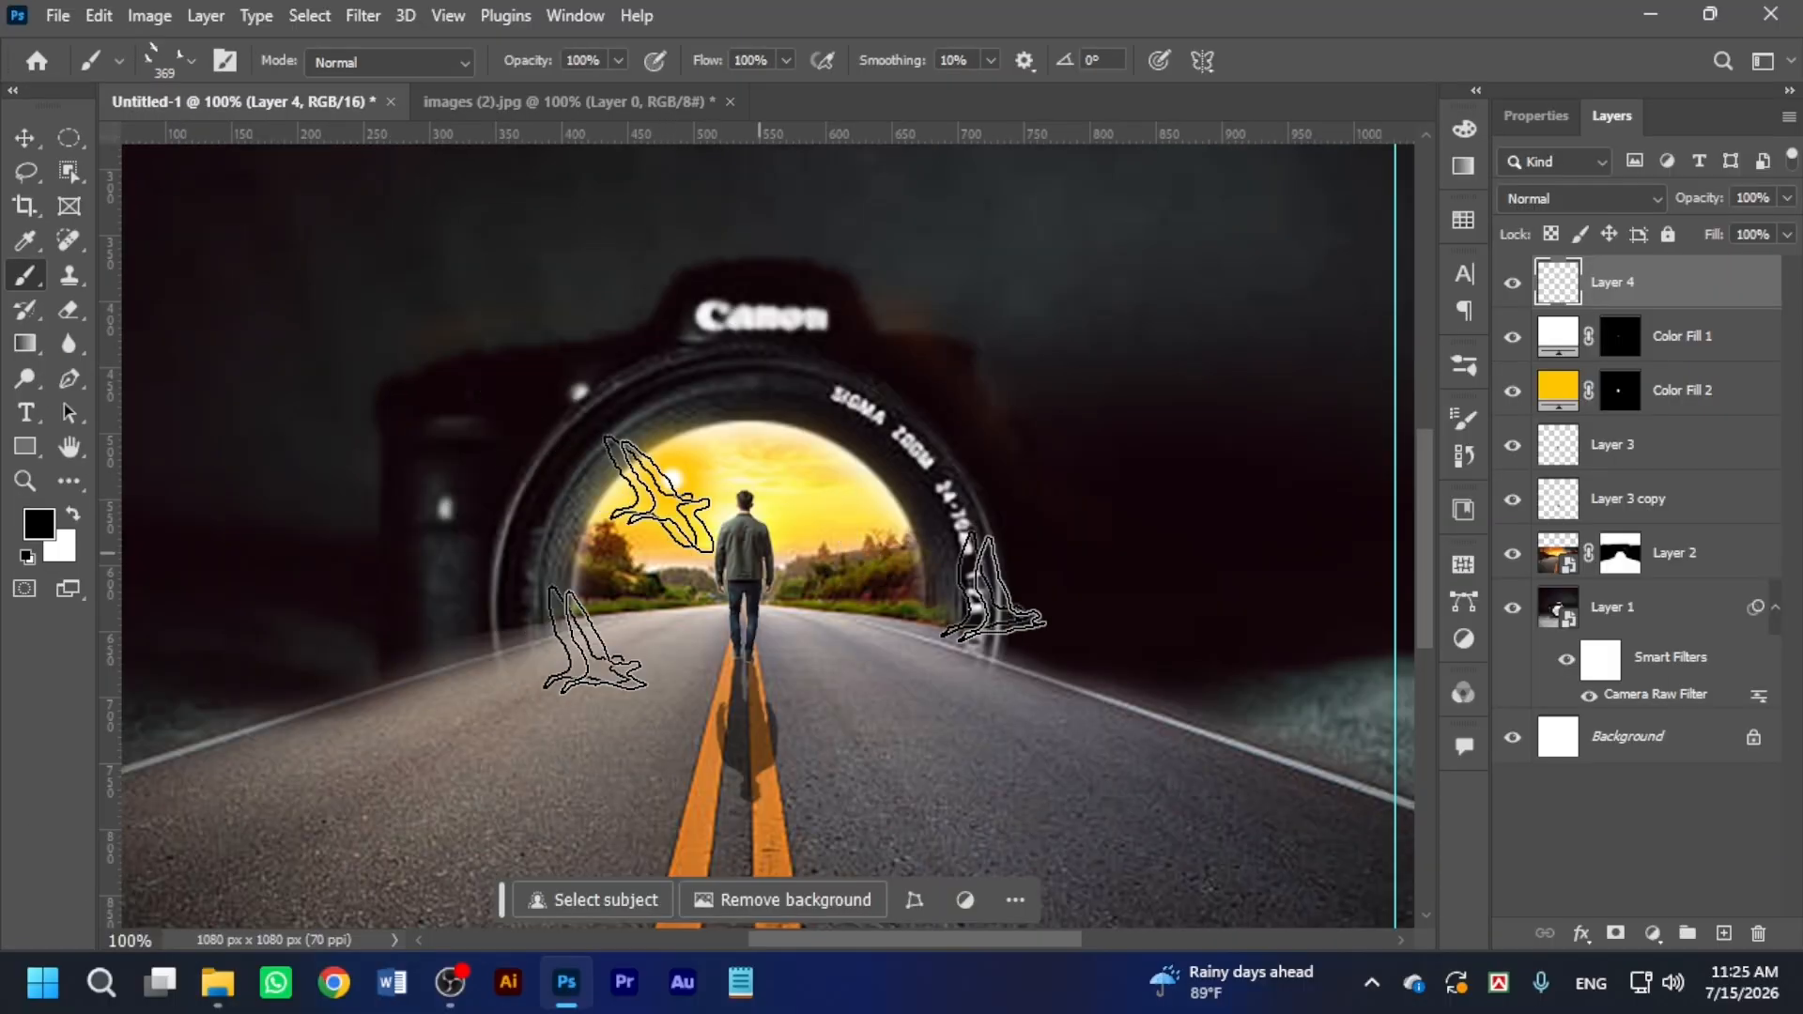
{"action": "left_click", "coordinate": [825, 596]}
Scale the birds to 15.50% and position them in the sky between the sun and the trees, left of the man.
{"action": "key", "text": "ctrl+t"}
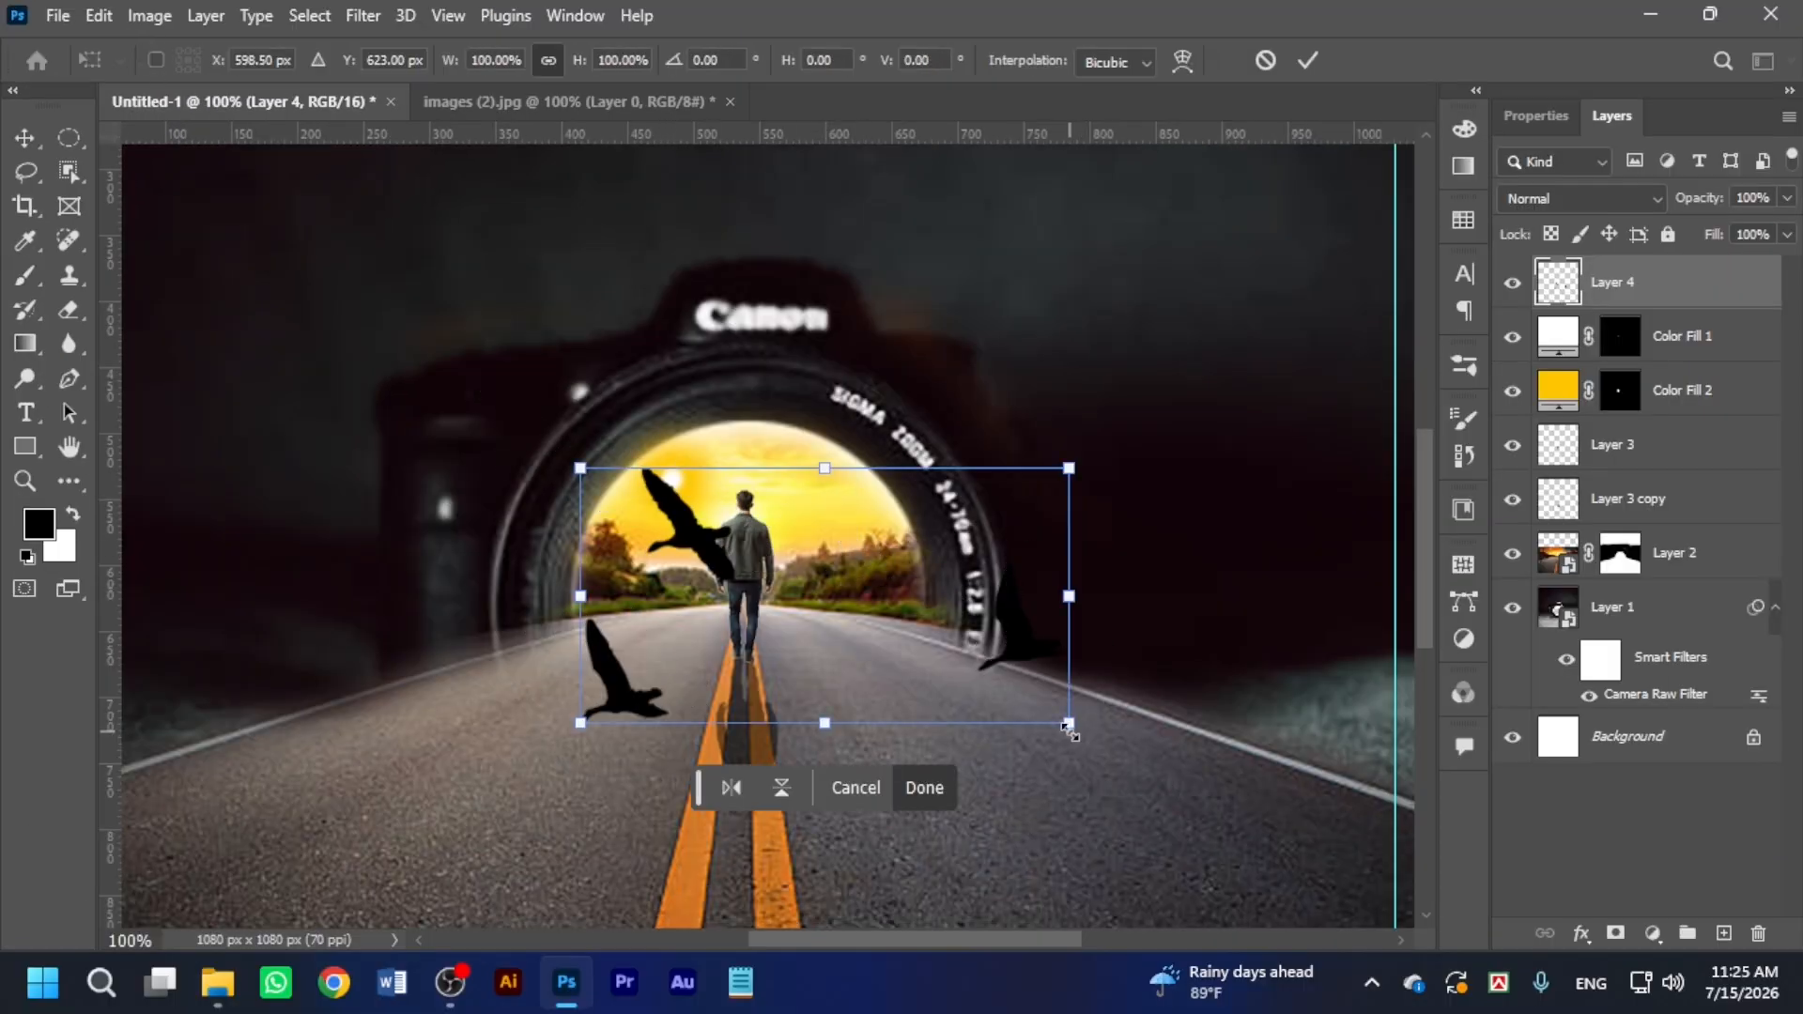
{"action": "left_click_drag", "start_coordinate": [1069, 723], "coordinate": [618, 505]}
{"action": "key", "text": "ctrl+plus"}
{"action": "left_click_drag", "start_coordinate": [701, 573], "coordinate": [671, 557]}
{"action": "left_click_drag", "start_coordinate": [625, 522], "coordinate": [586, 507]}
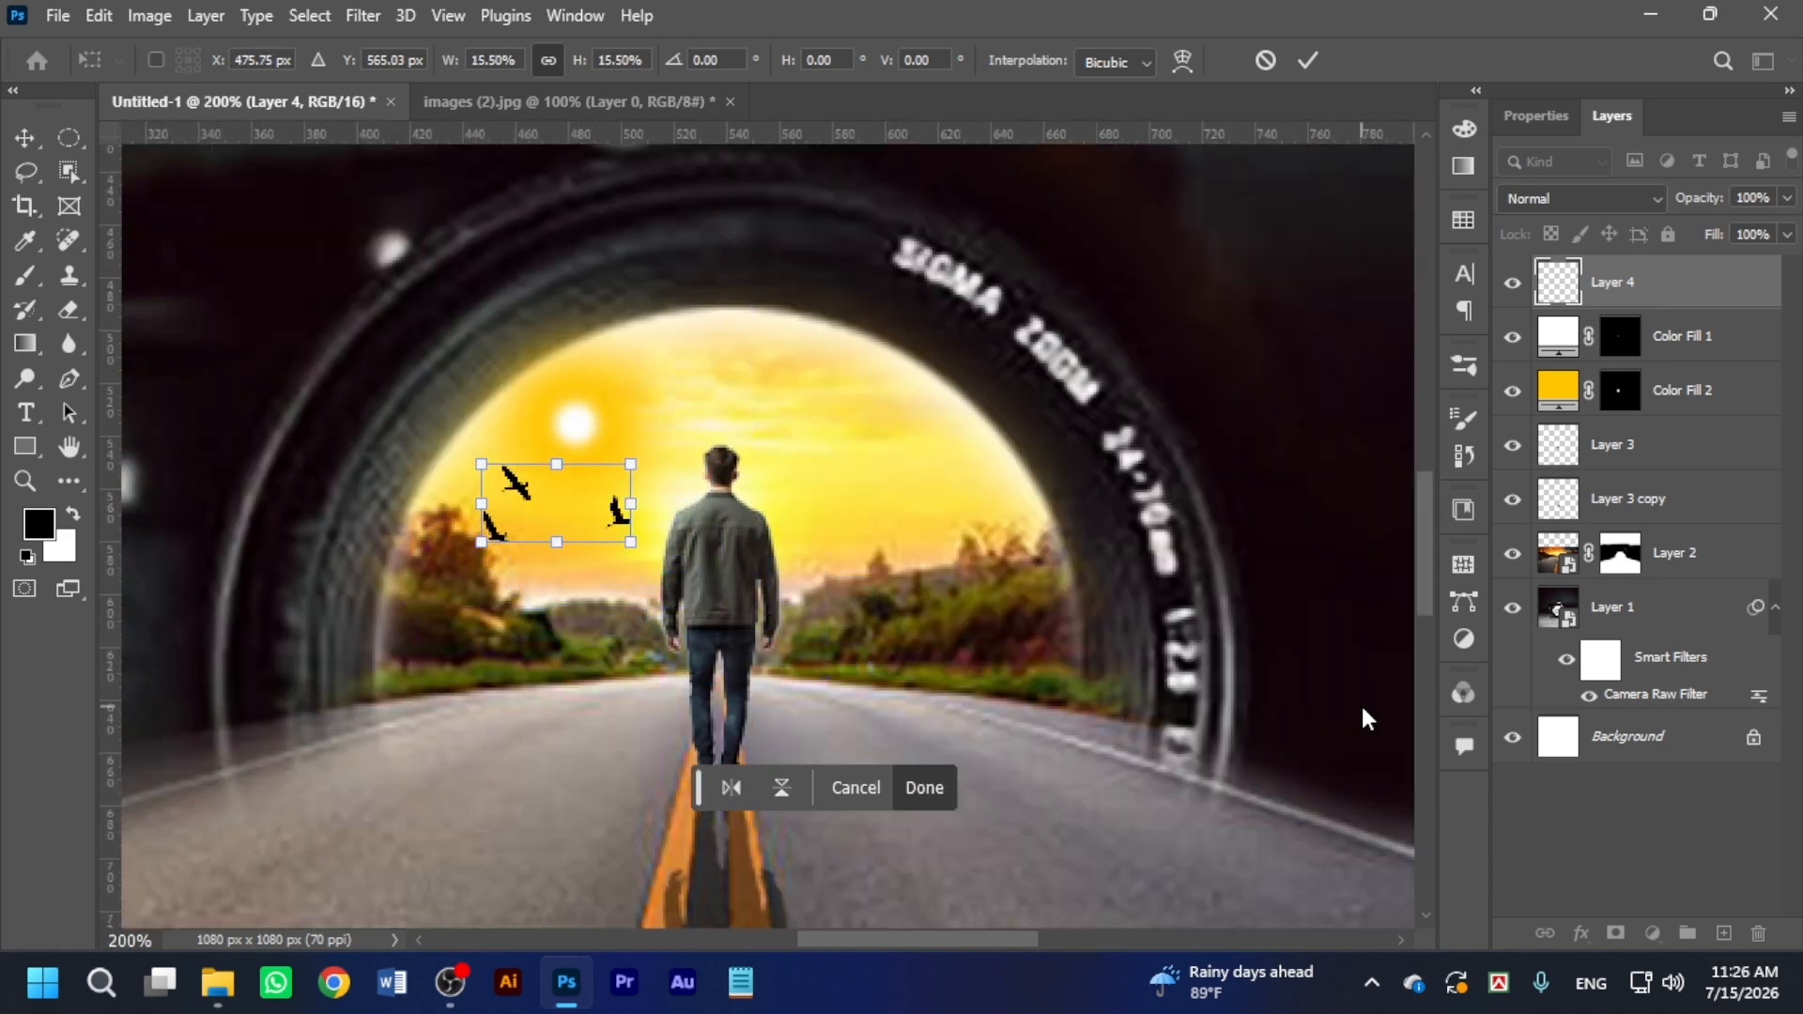
{"action": "key", "text": "Return"}
{"action": "key", "text": "b"}
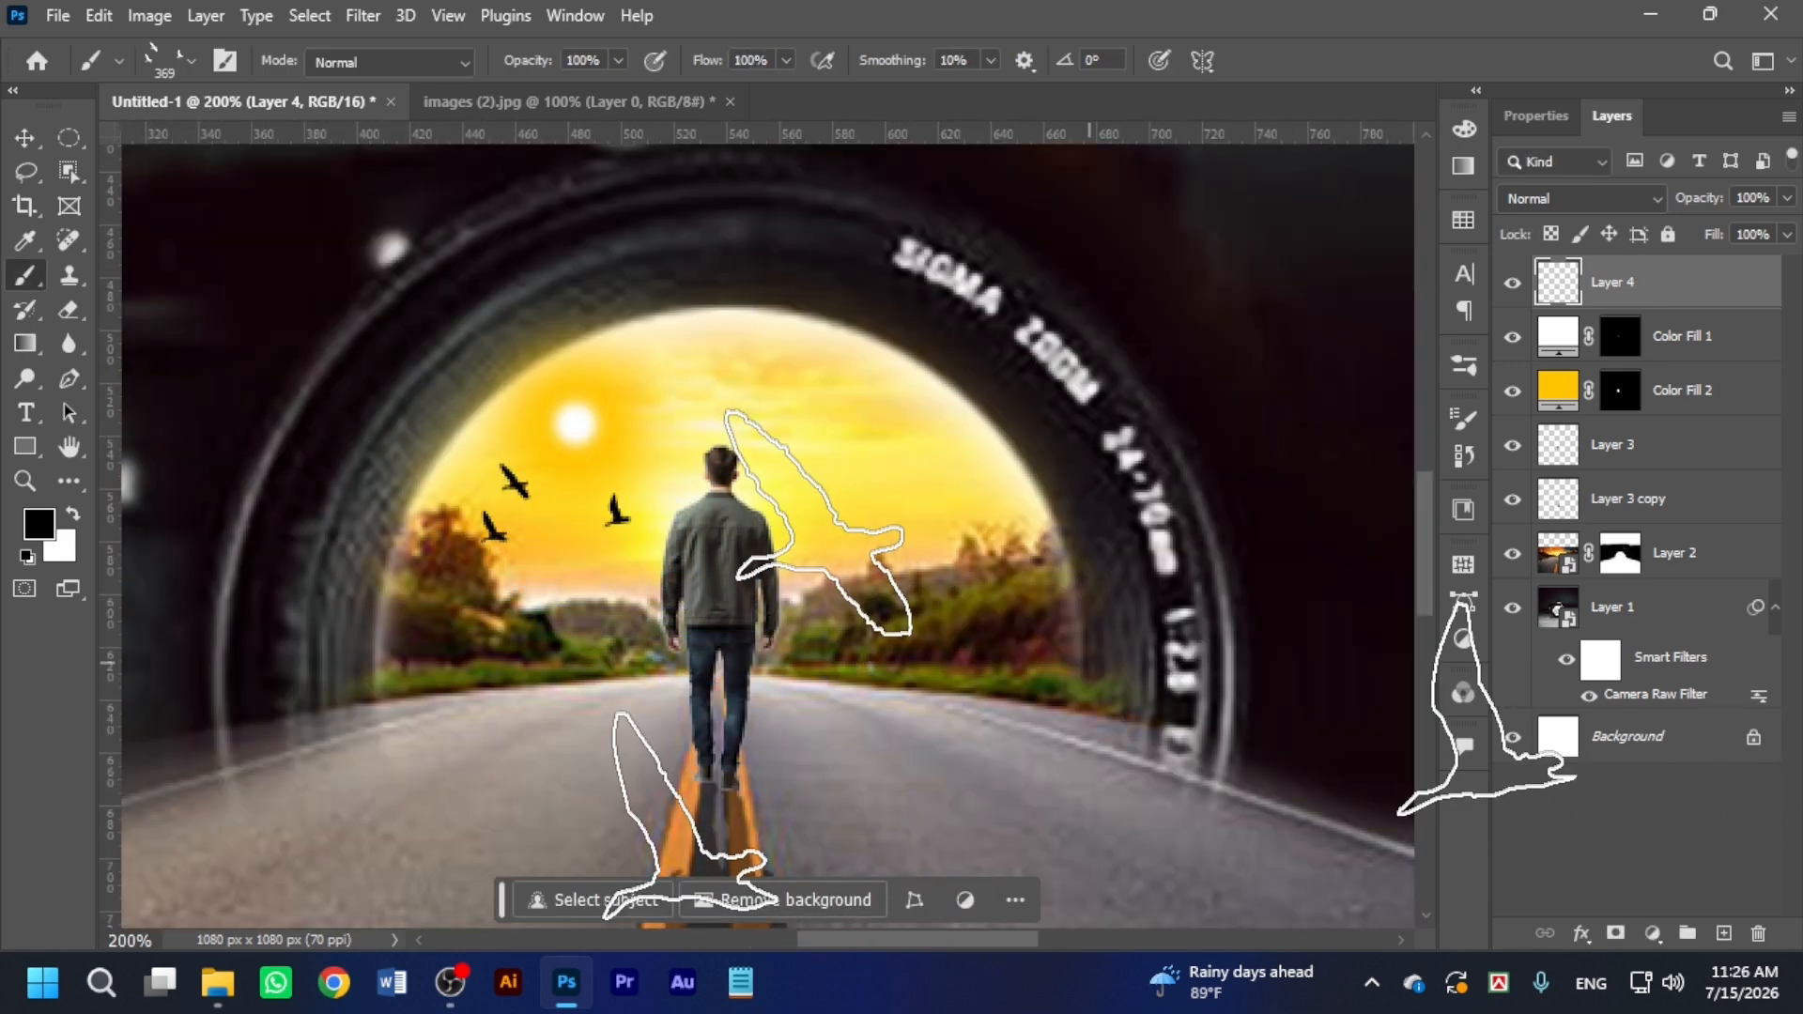
Duplicate the birds' layer and place the copy in the sky to the right of the man's head.
{"action": "left_click", "coordinate": [24, 137]}
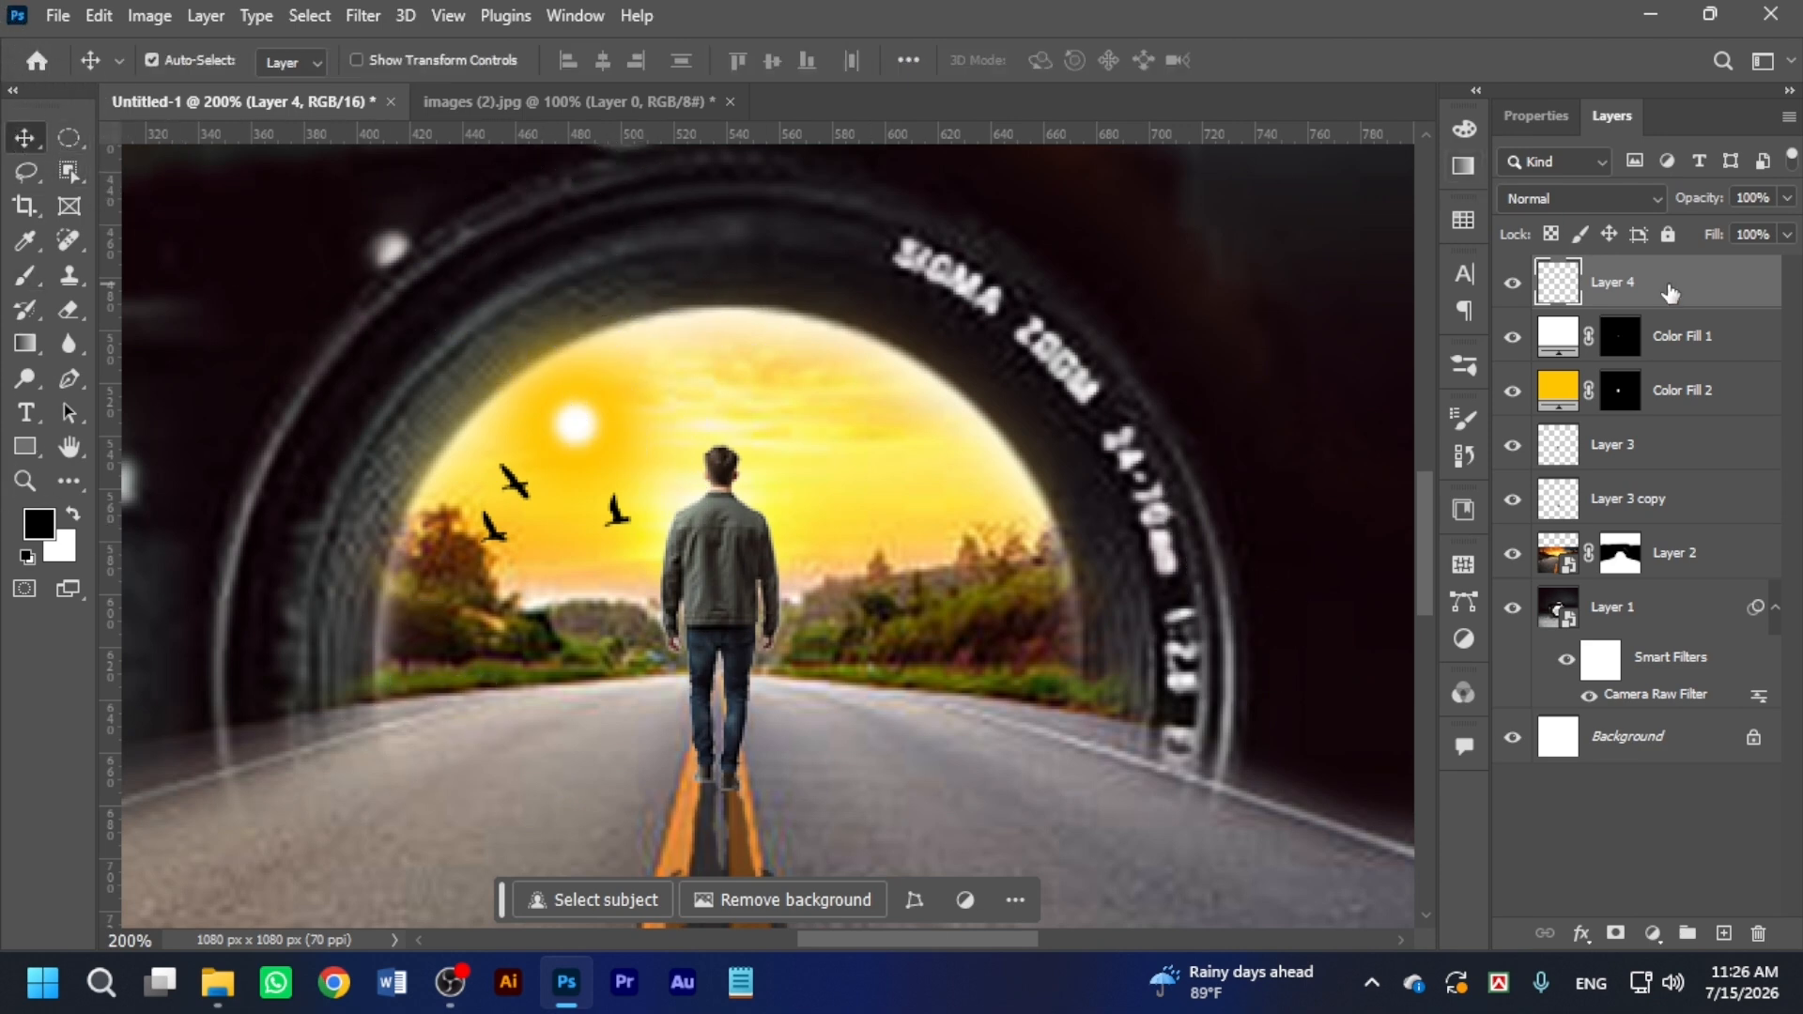
{"action": "key", "text": "ctrl+j"}
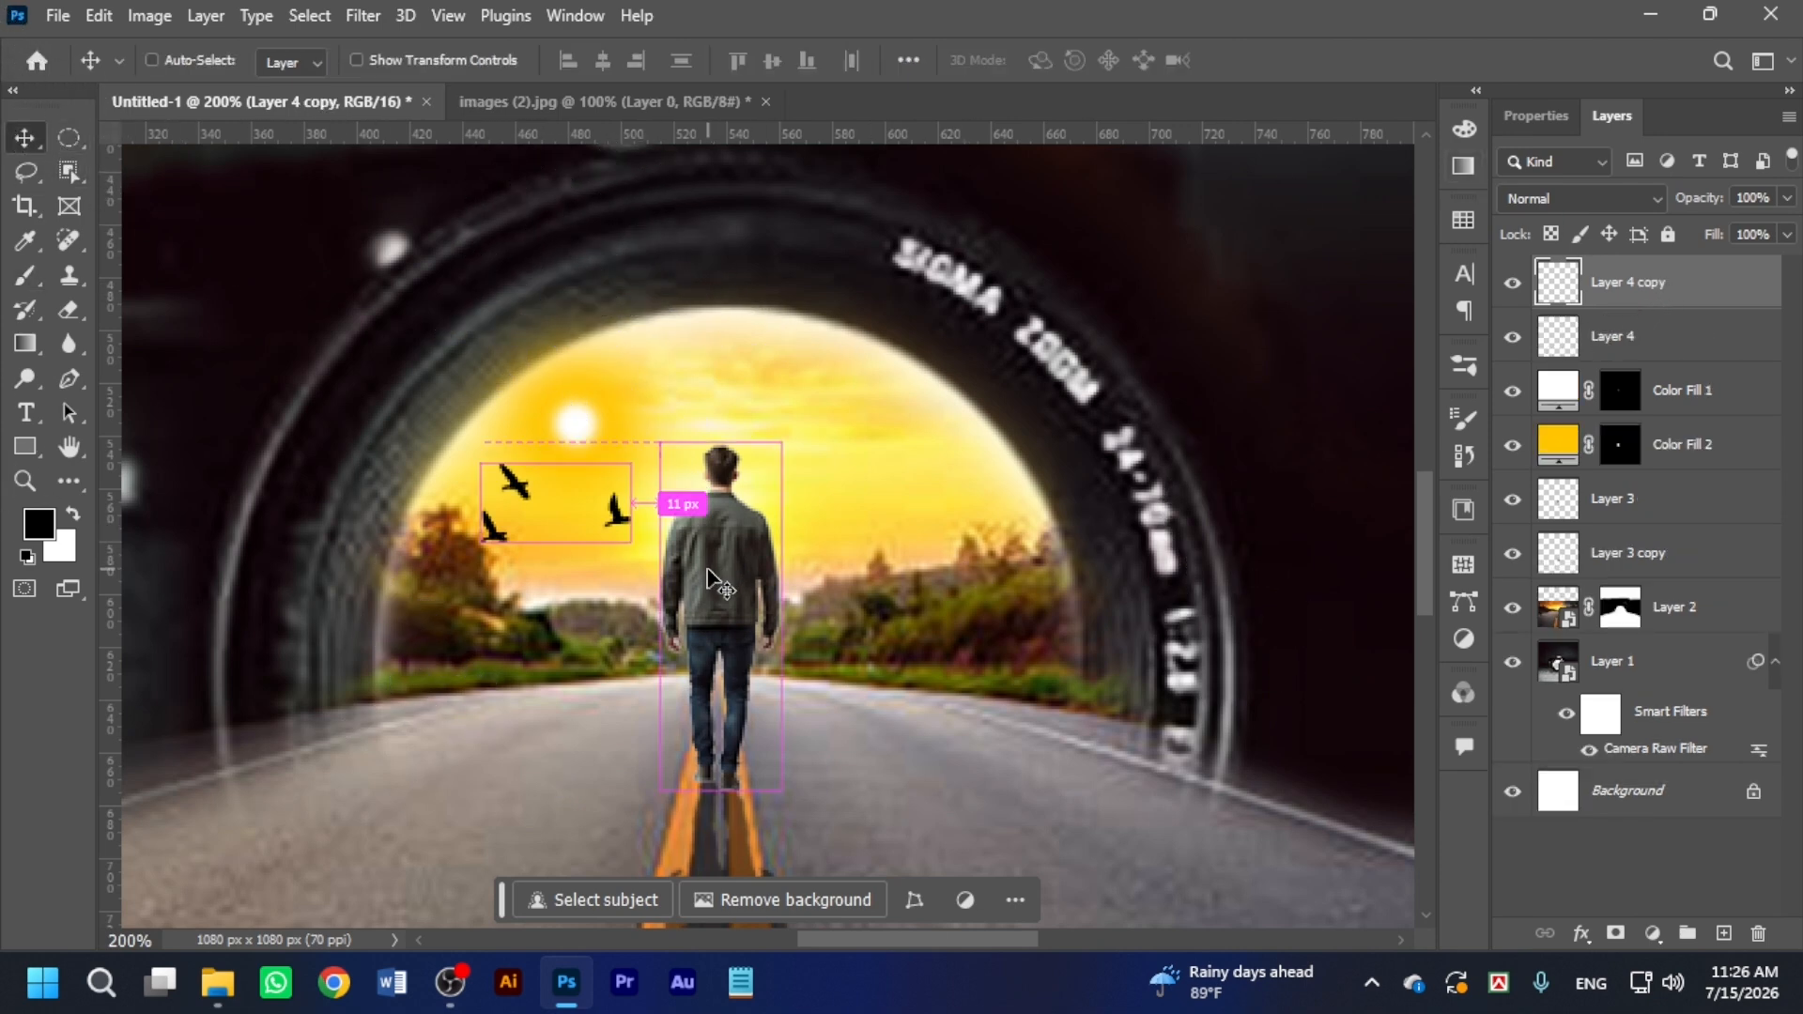
{"action": "key", "text": "ctrl+t"}
{"action": "left_click_drag", "start_coordinate": [508, 495], "coordinate": [888, 445]}
{"action": "key", "text": "Return"}
{"action": "key", "text": "ctrl+minus"}
{"action": "key", "text": "ctrl+minus"}
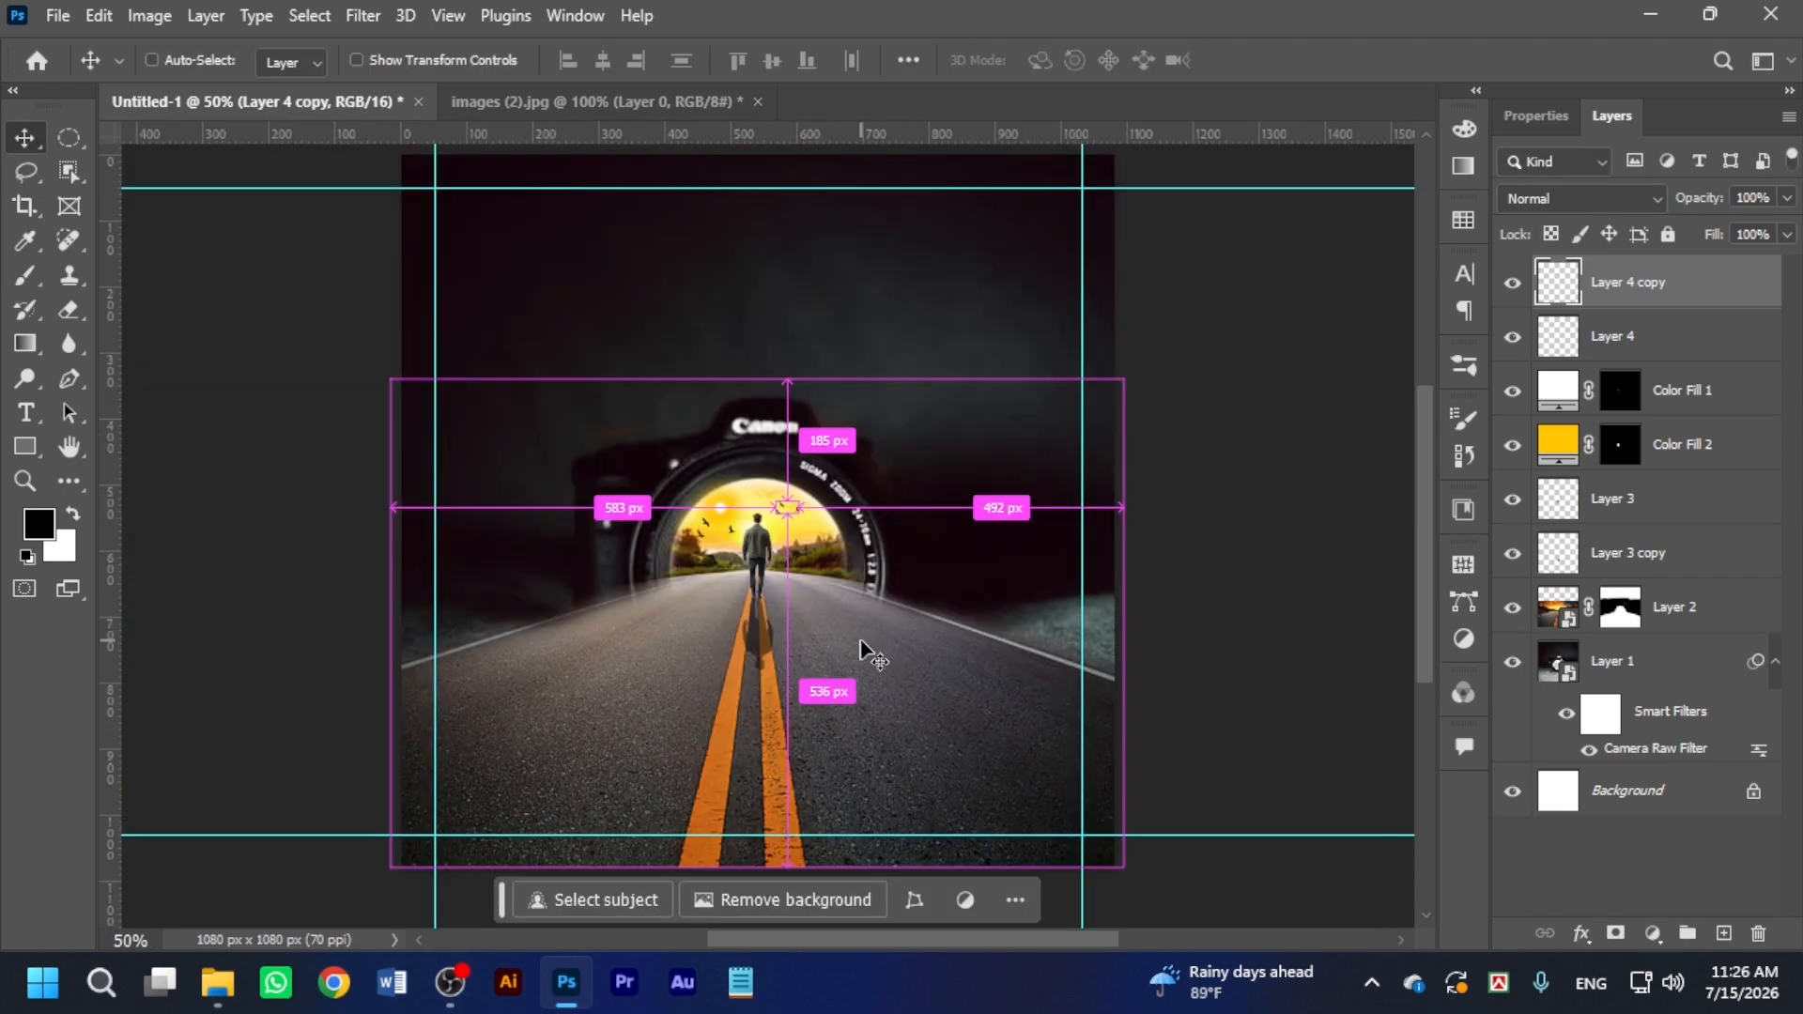
{"action": "key", "text": "ctrl+plus"}
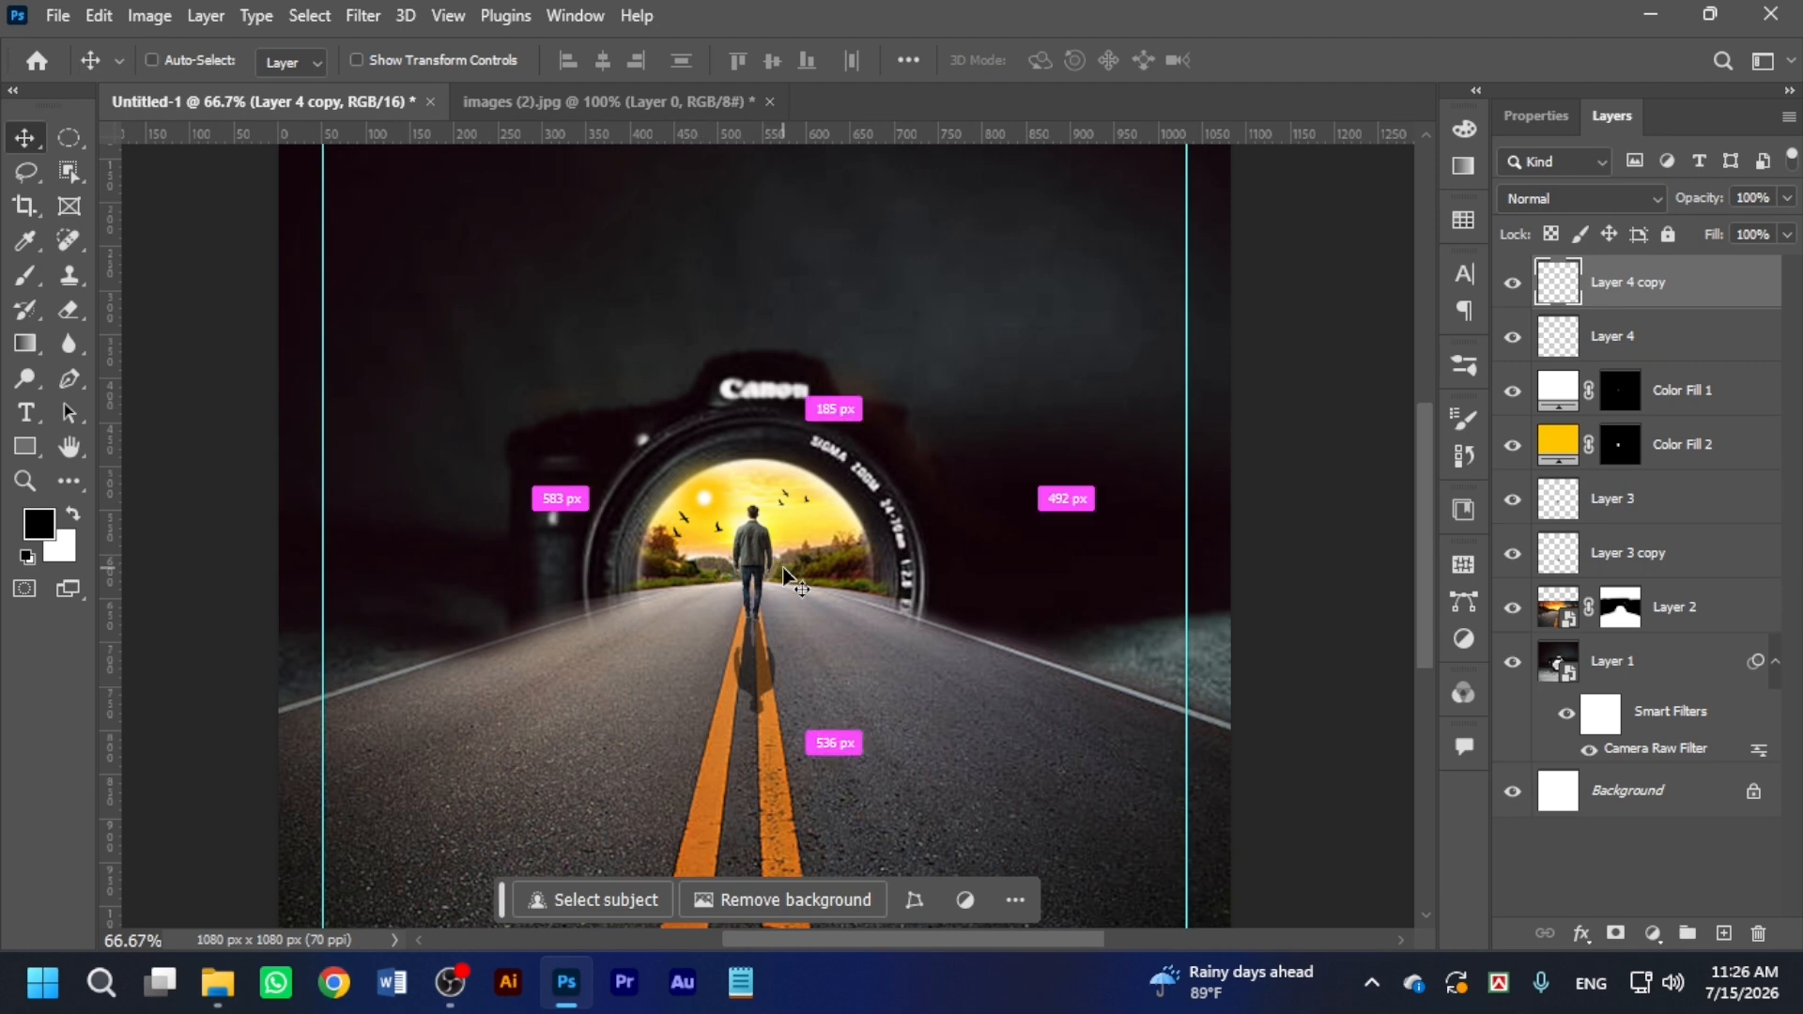
{"action": "key", "text": "ctrl+minus"}
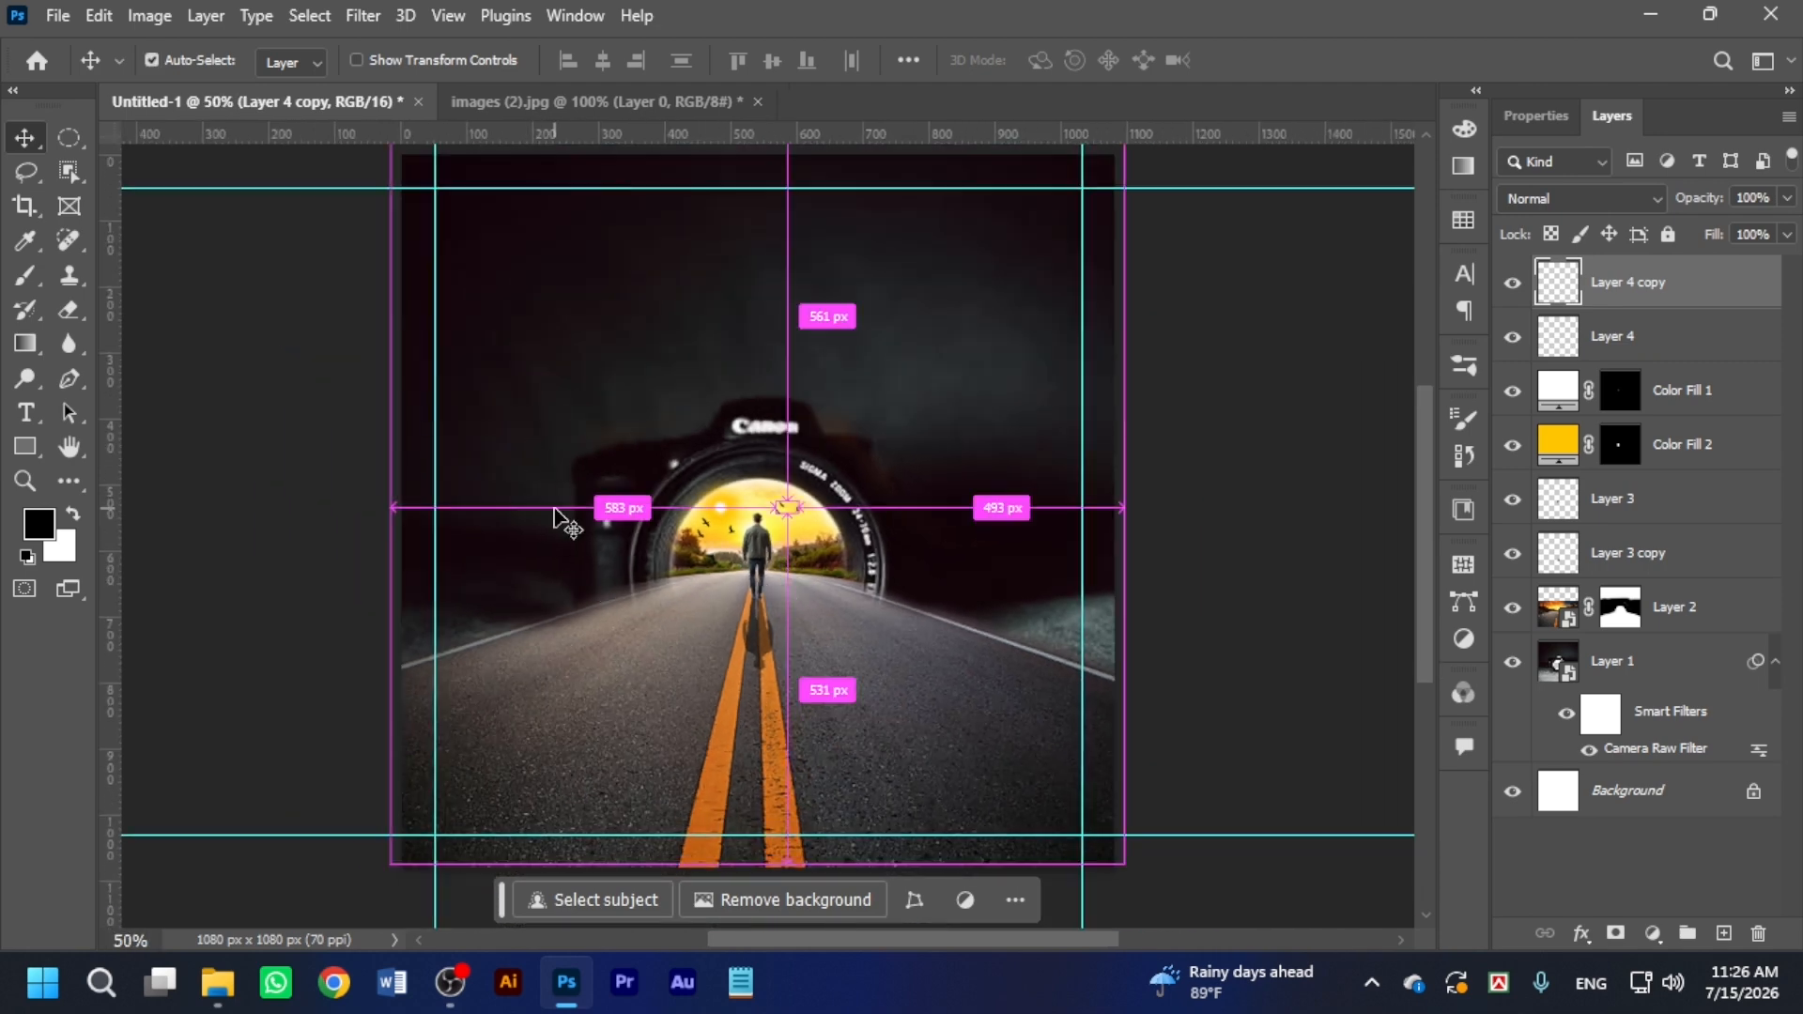
{"action": "left_click", "coordinate": [58, 15]}
{"action": "left_click", "coordinate": [92, 71]}
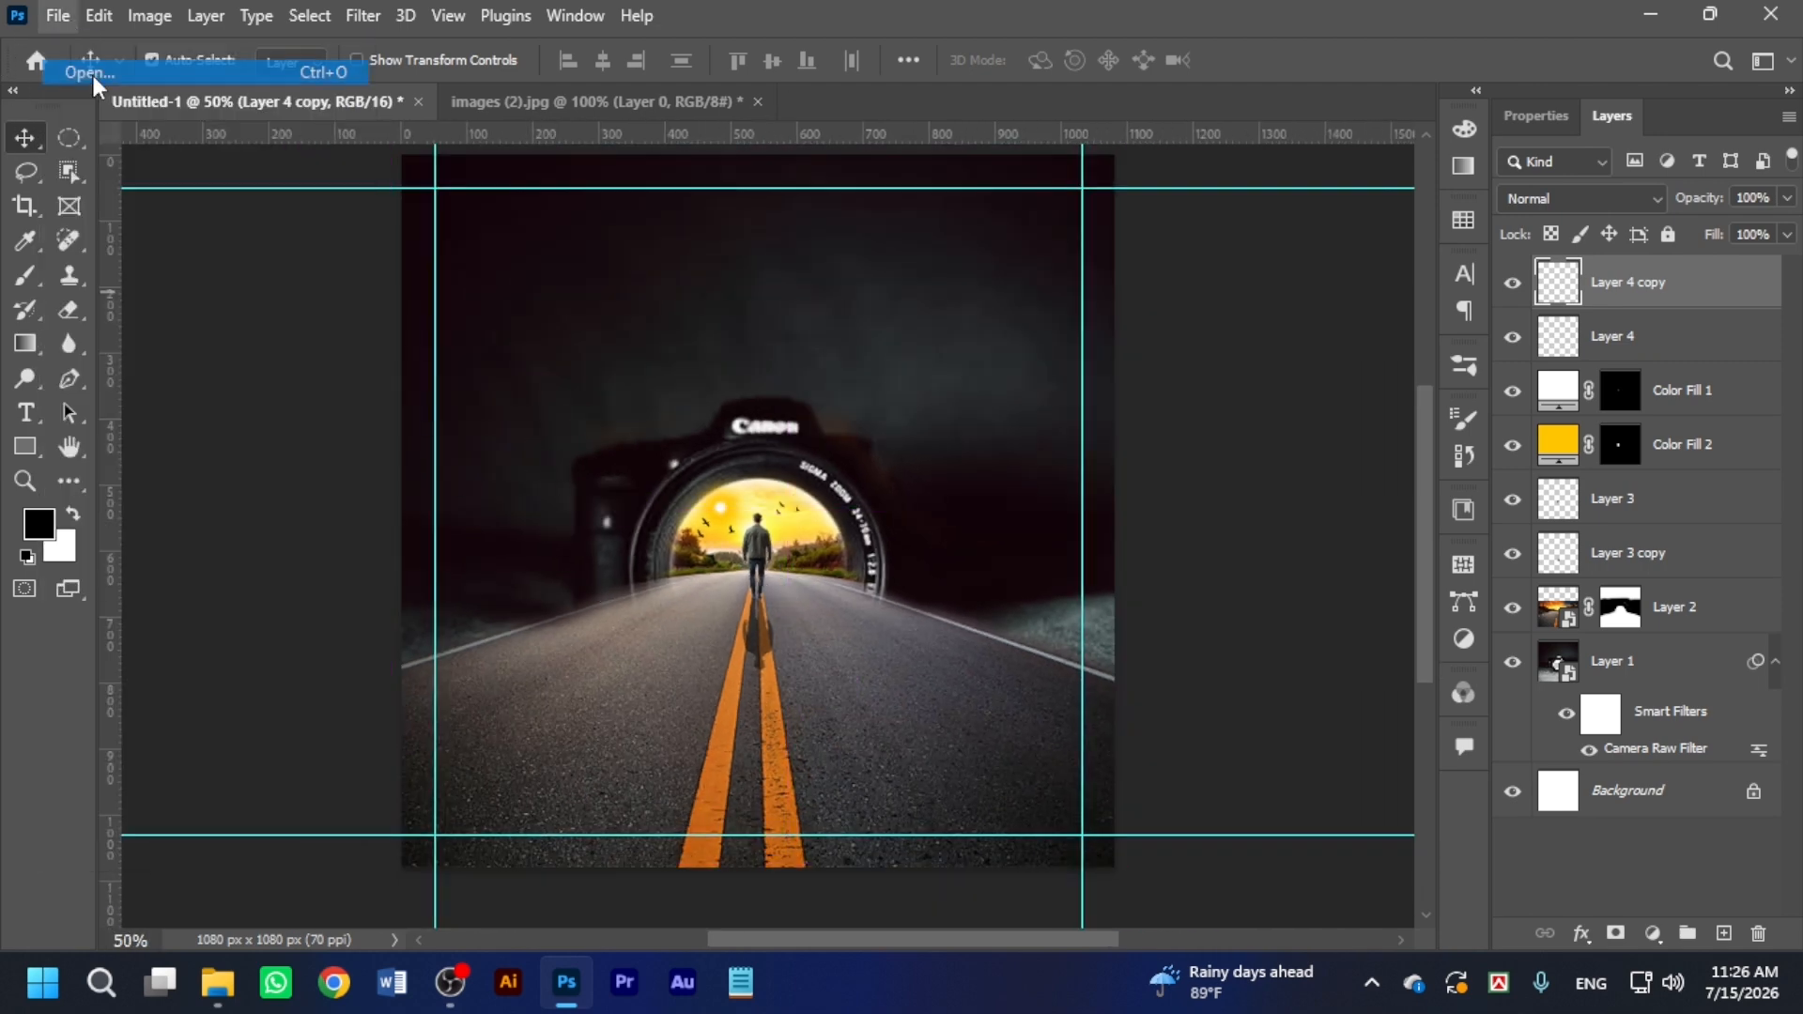
{"action": "left_click", "coordinate": [437, 252]}
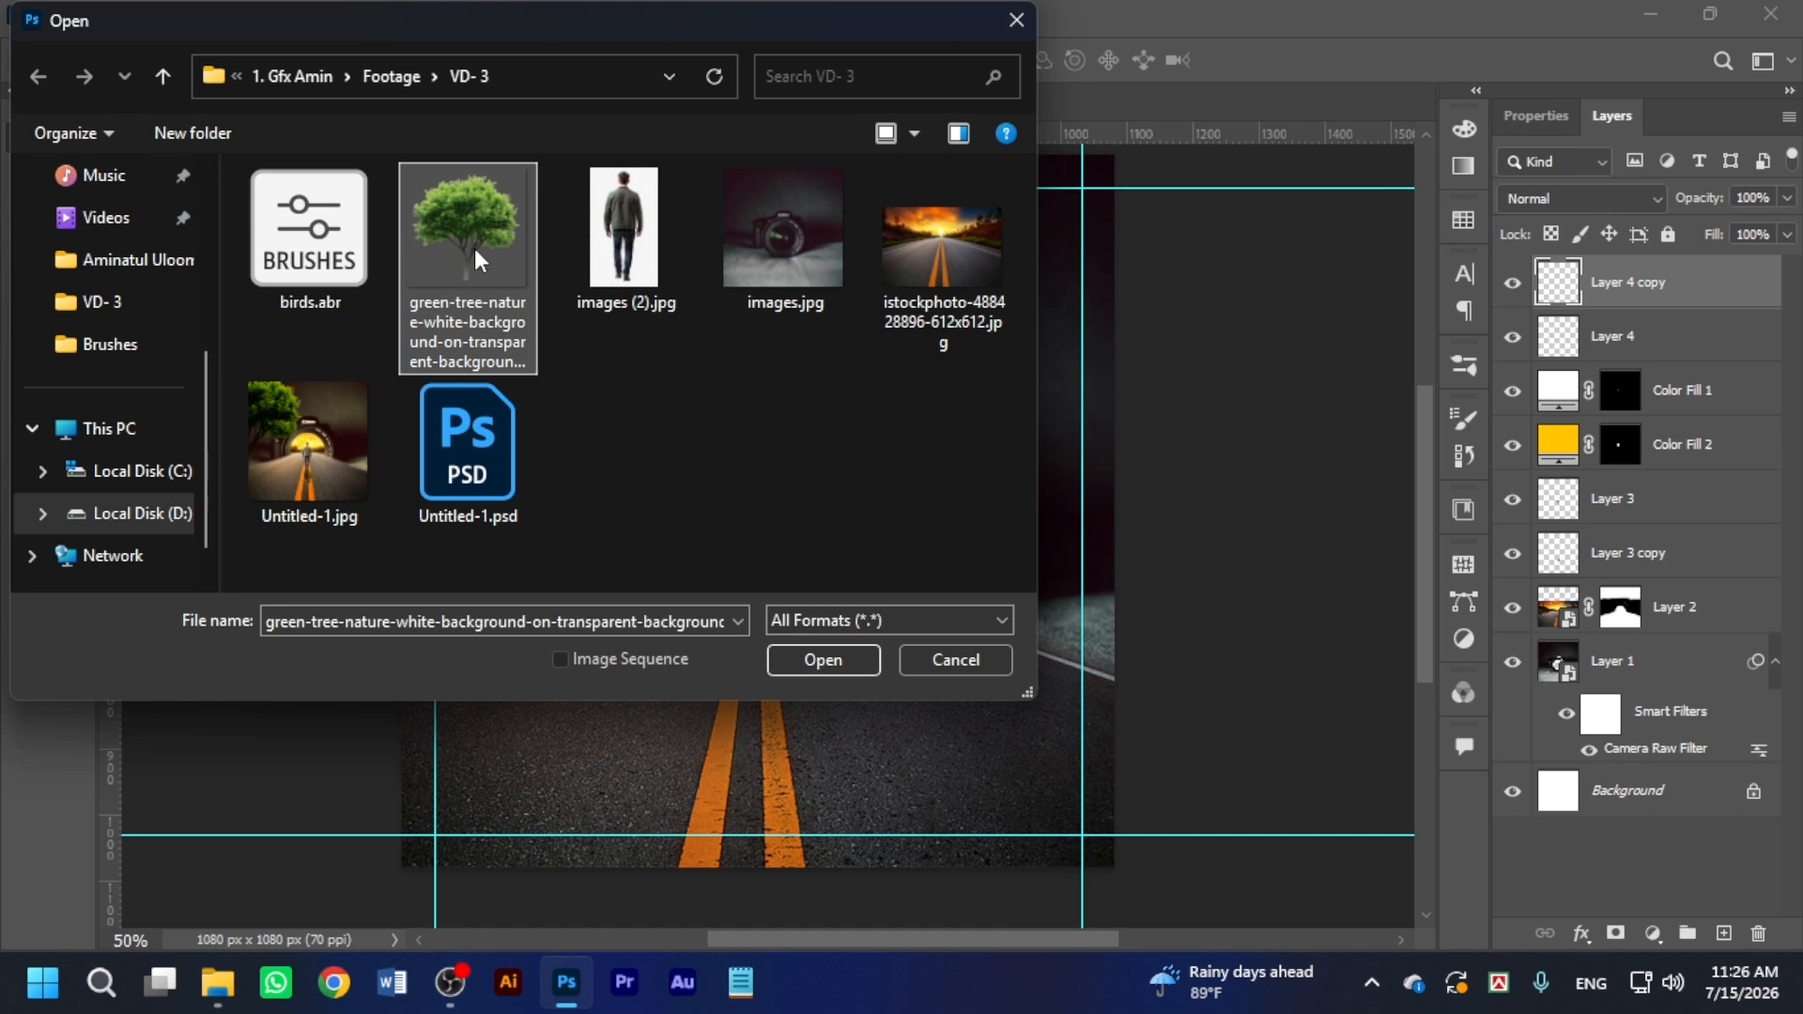
{"action": "left_click", "coordinate": [934, 662]}
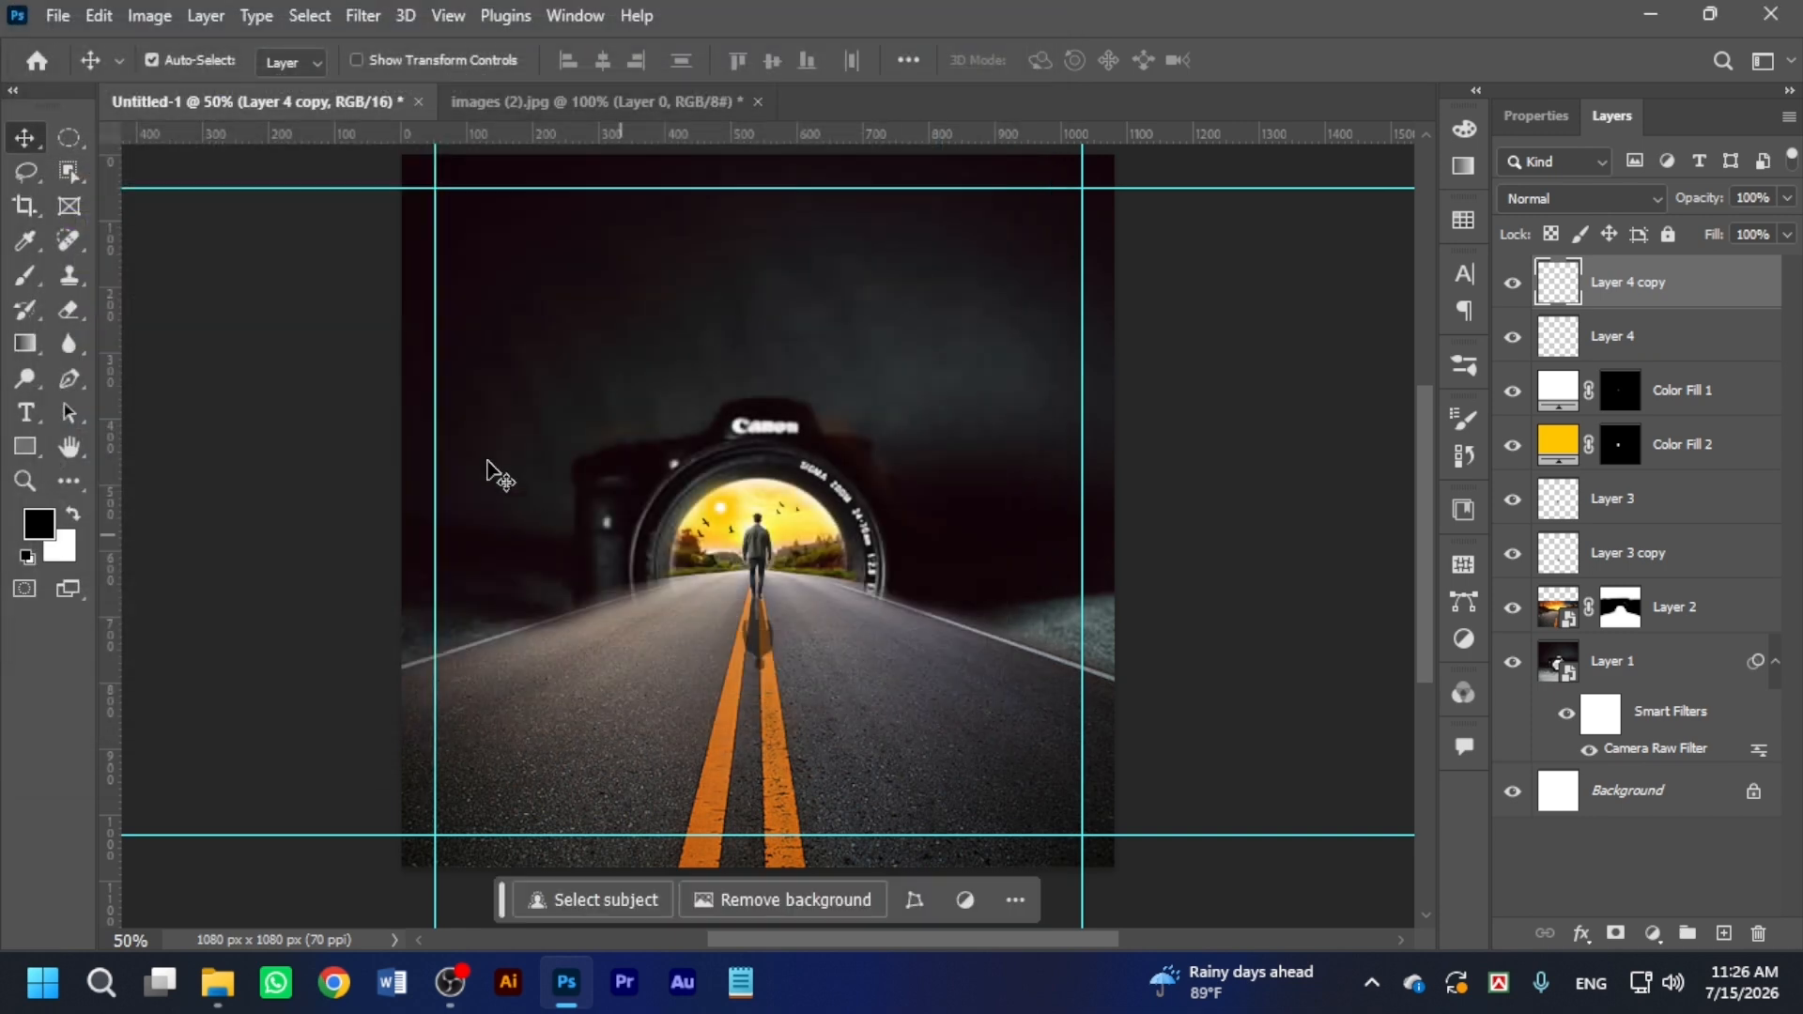
Place the green-tree transparent PNG as an embedded image in the composition.
{"action": "left_click", "coordinate": [58, 15]}
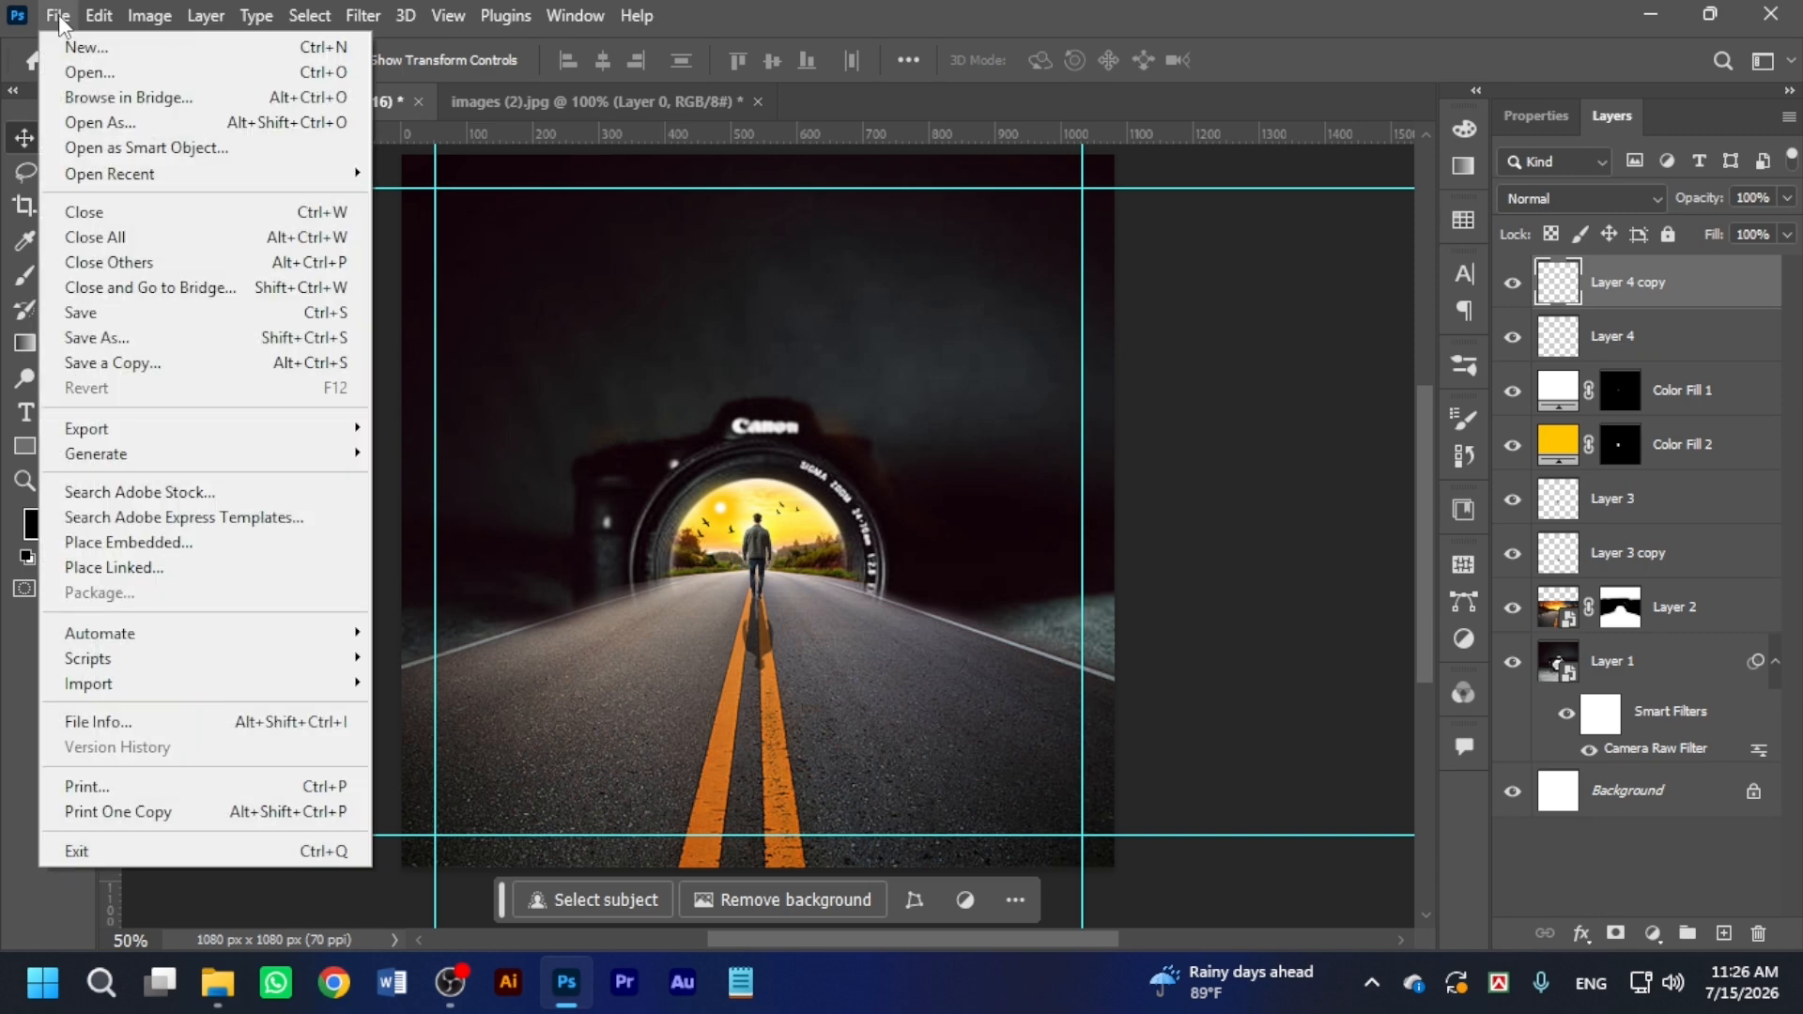
{"action": "left_click", "coordinate": [131, 542]}
{"action": "left_click", "coordinate": [449, 281]}
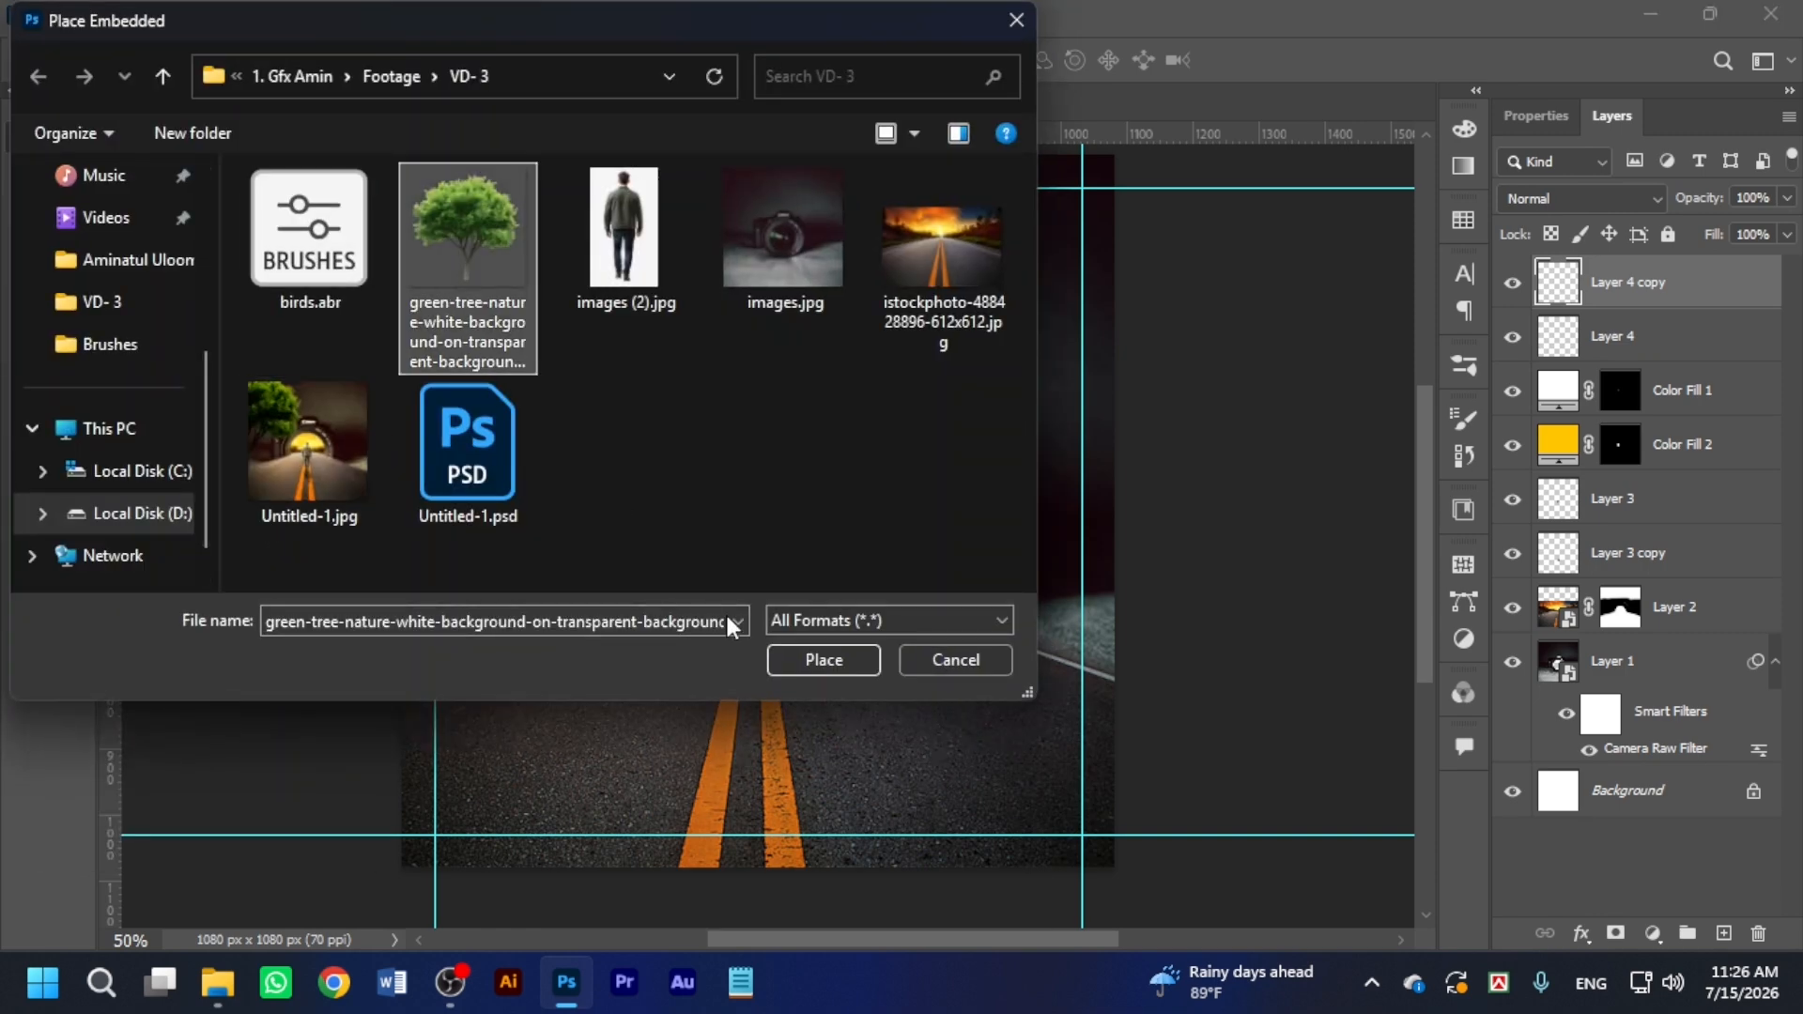
{"action": "left_click", "coordinate": [789, 658]}
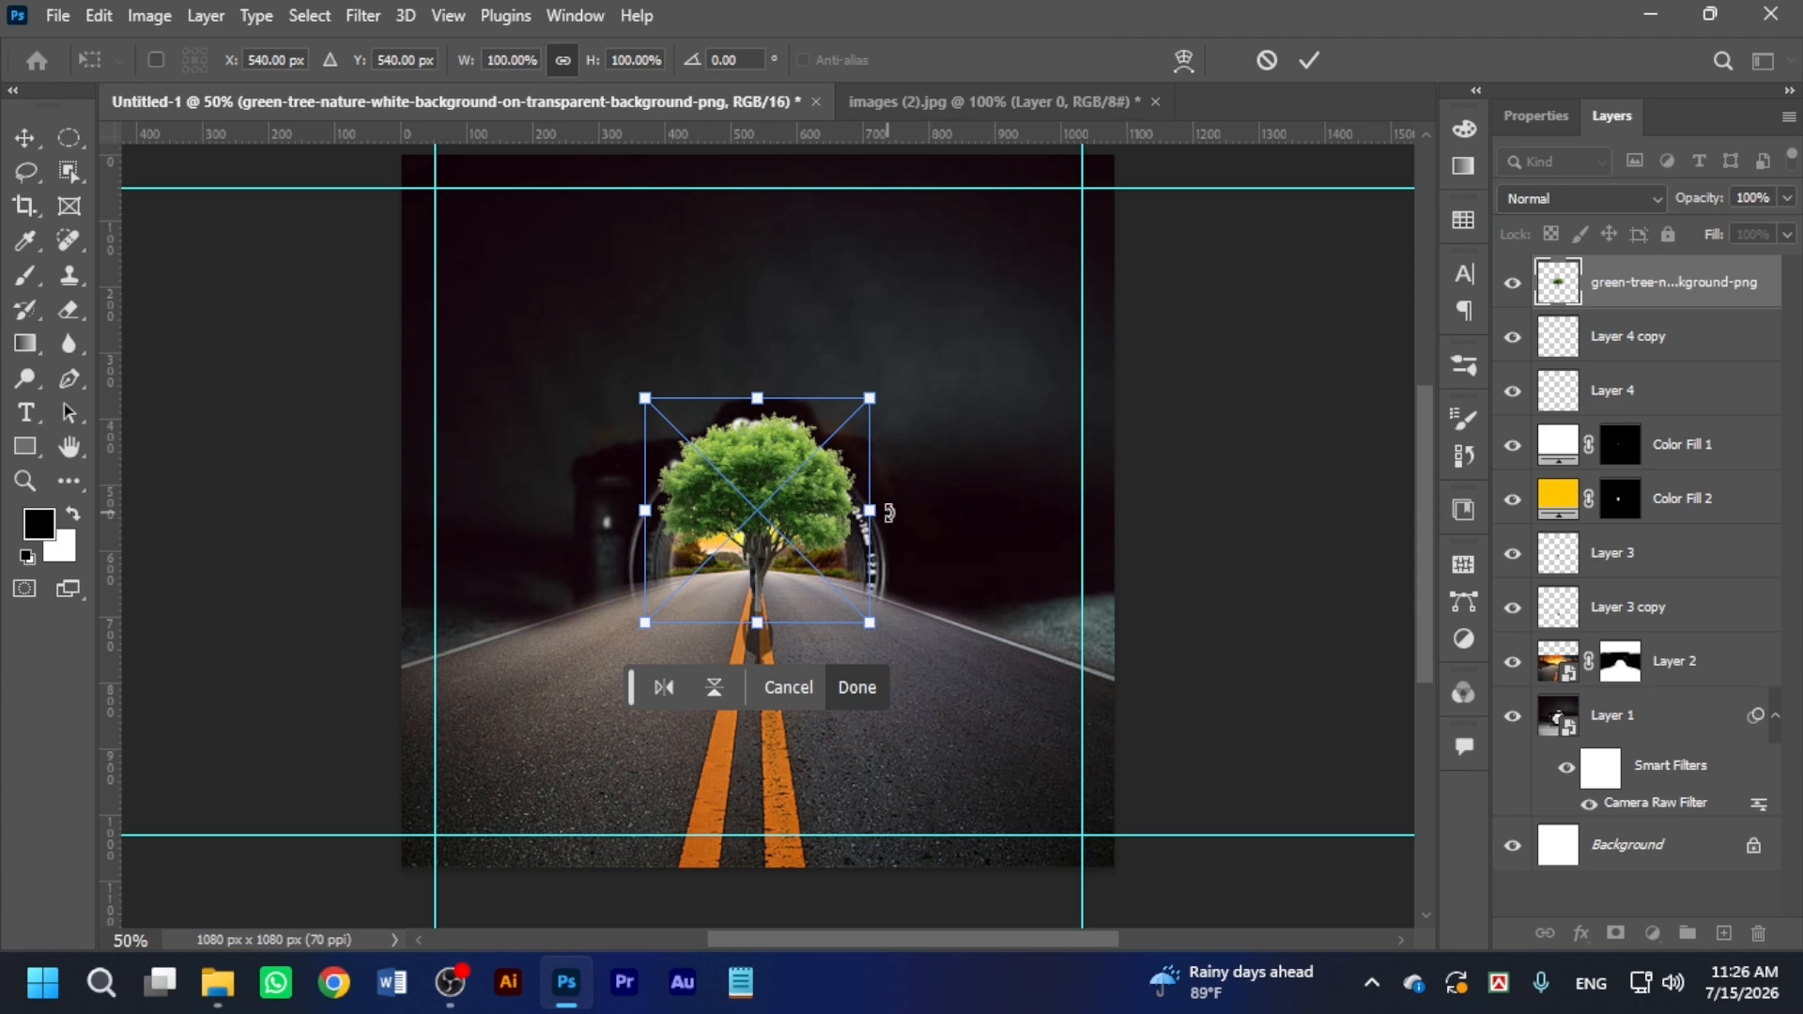
{"action": "key", "text": "Return"}
Scale the tree to about 223% and move it partly off the canvas at the upper-left corner.
{"action": "key", "text": "ctrl+minus"}
{"action": "left_click_drag", "start_coordinate": [836, 594], "coordinate": [949, 686]}
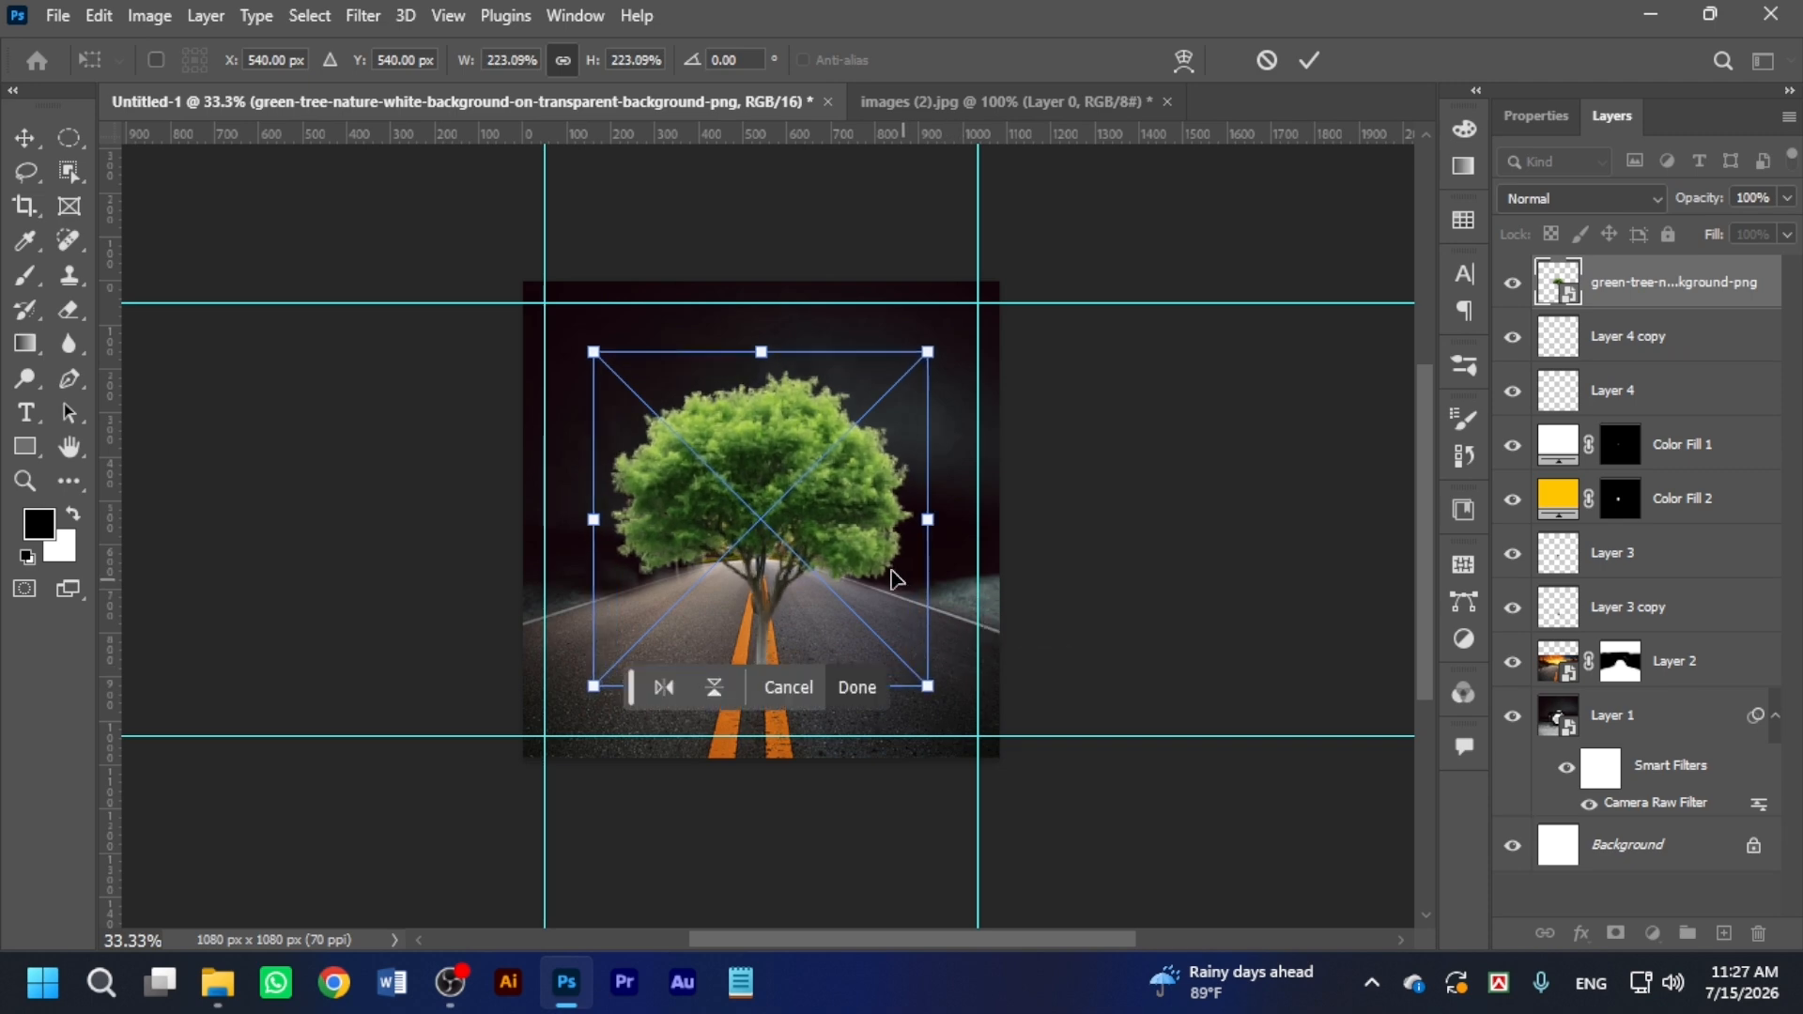
{"action": "left_click_drag", "start_coordinate": [893, 572], "coordinate": [567, 445]}
{"action": "key", "text": "Return"}
Darken the tree with a Levels adjustment, setting the midtone input level to 0.75.
{"action": "key", "text": "ctrl+l"}
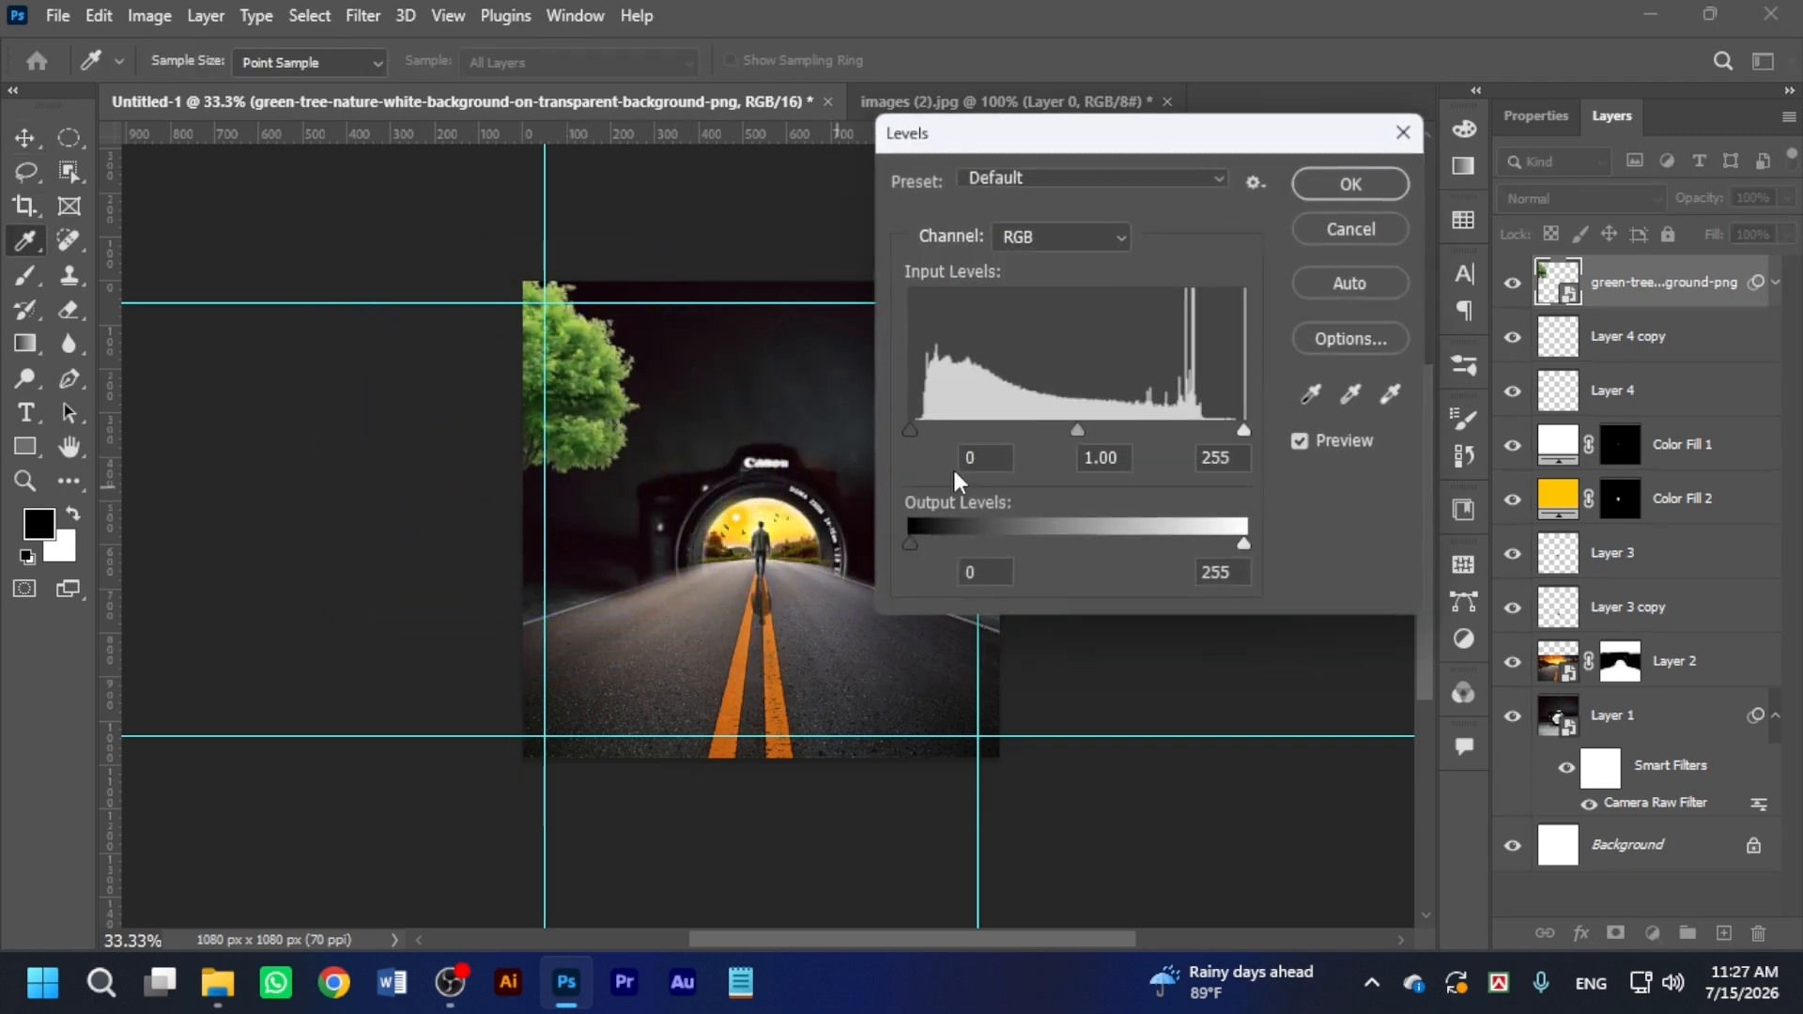
{"action": "left_click_drag", "start_coordinate": [1082, 428], "coordinate": [1096, 429]}
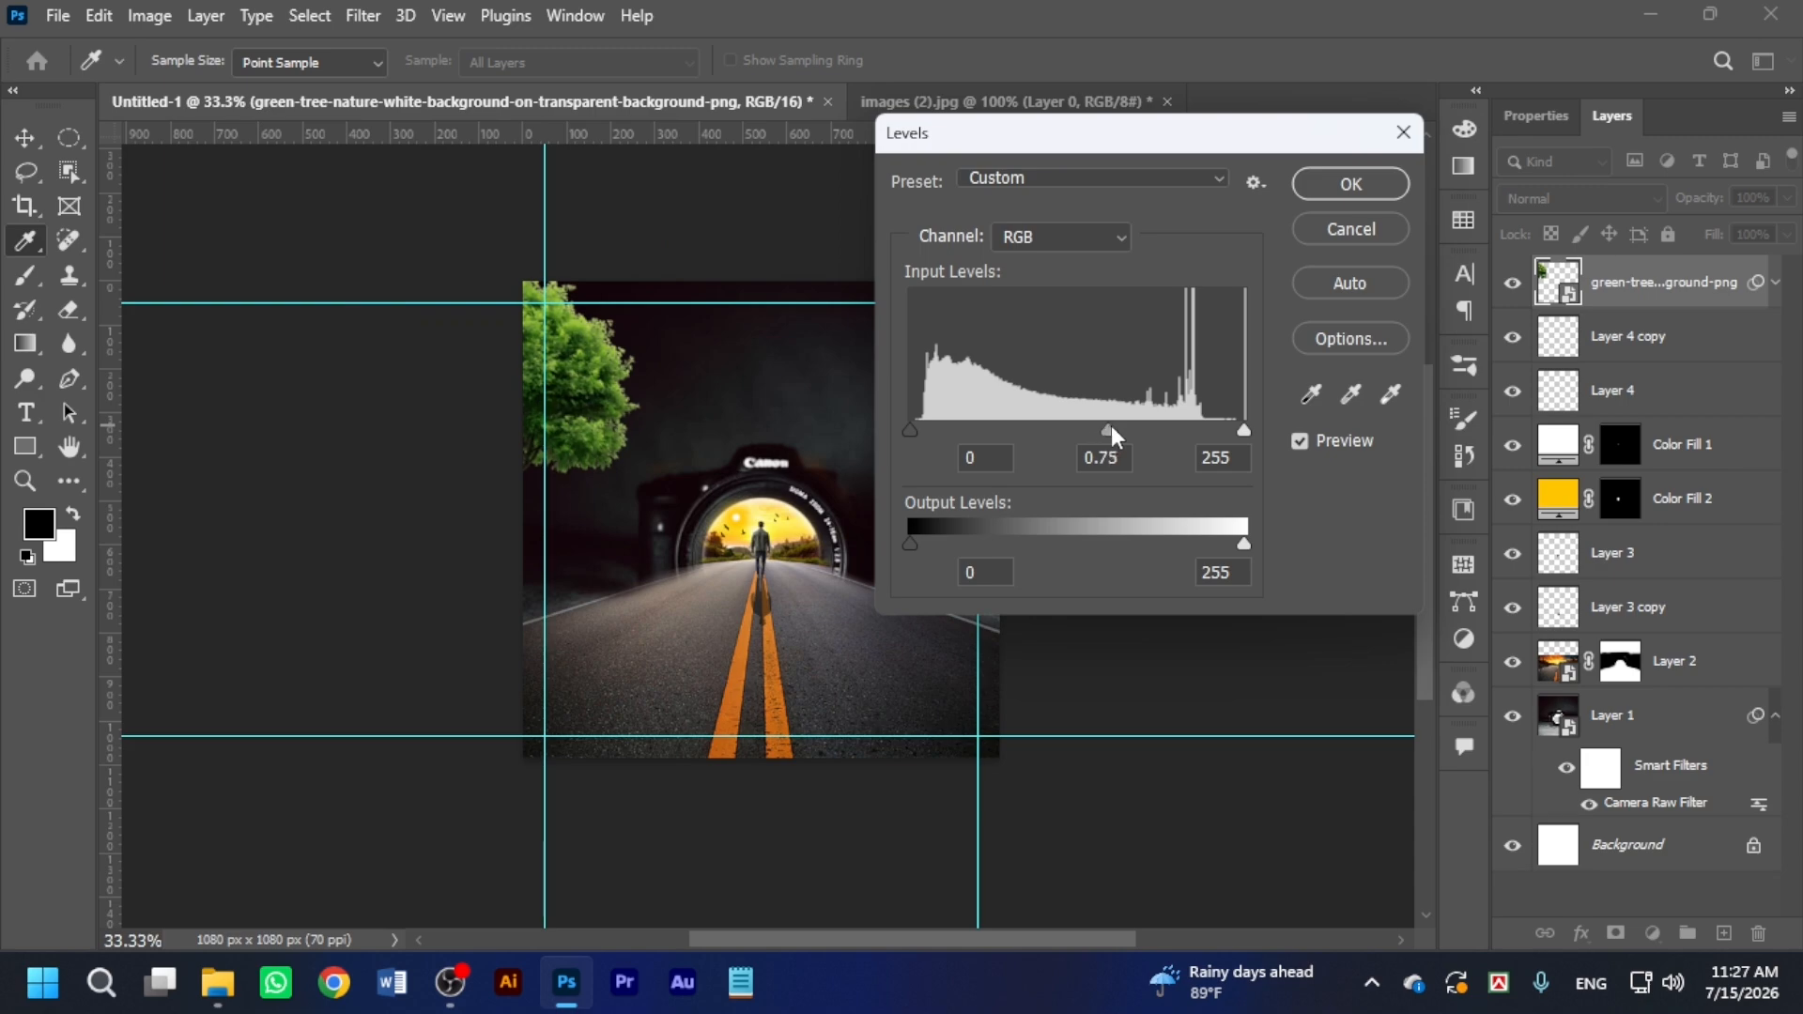
{"action": "key", "text": "Return"}
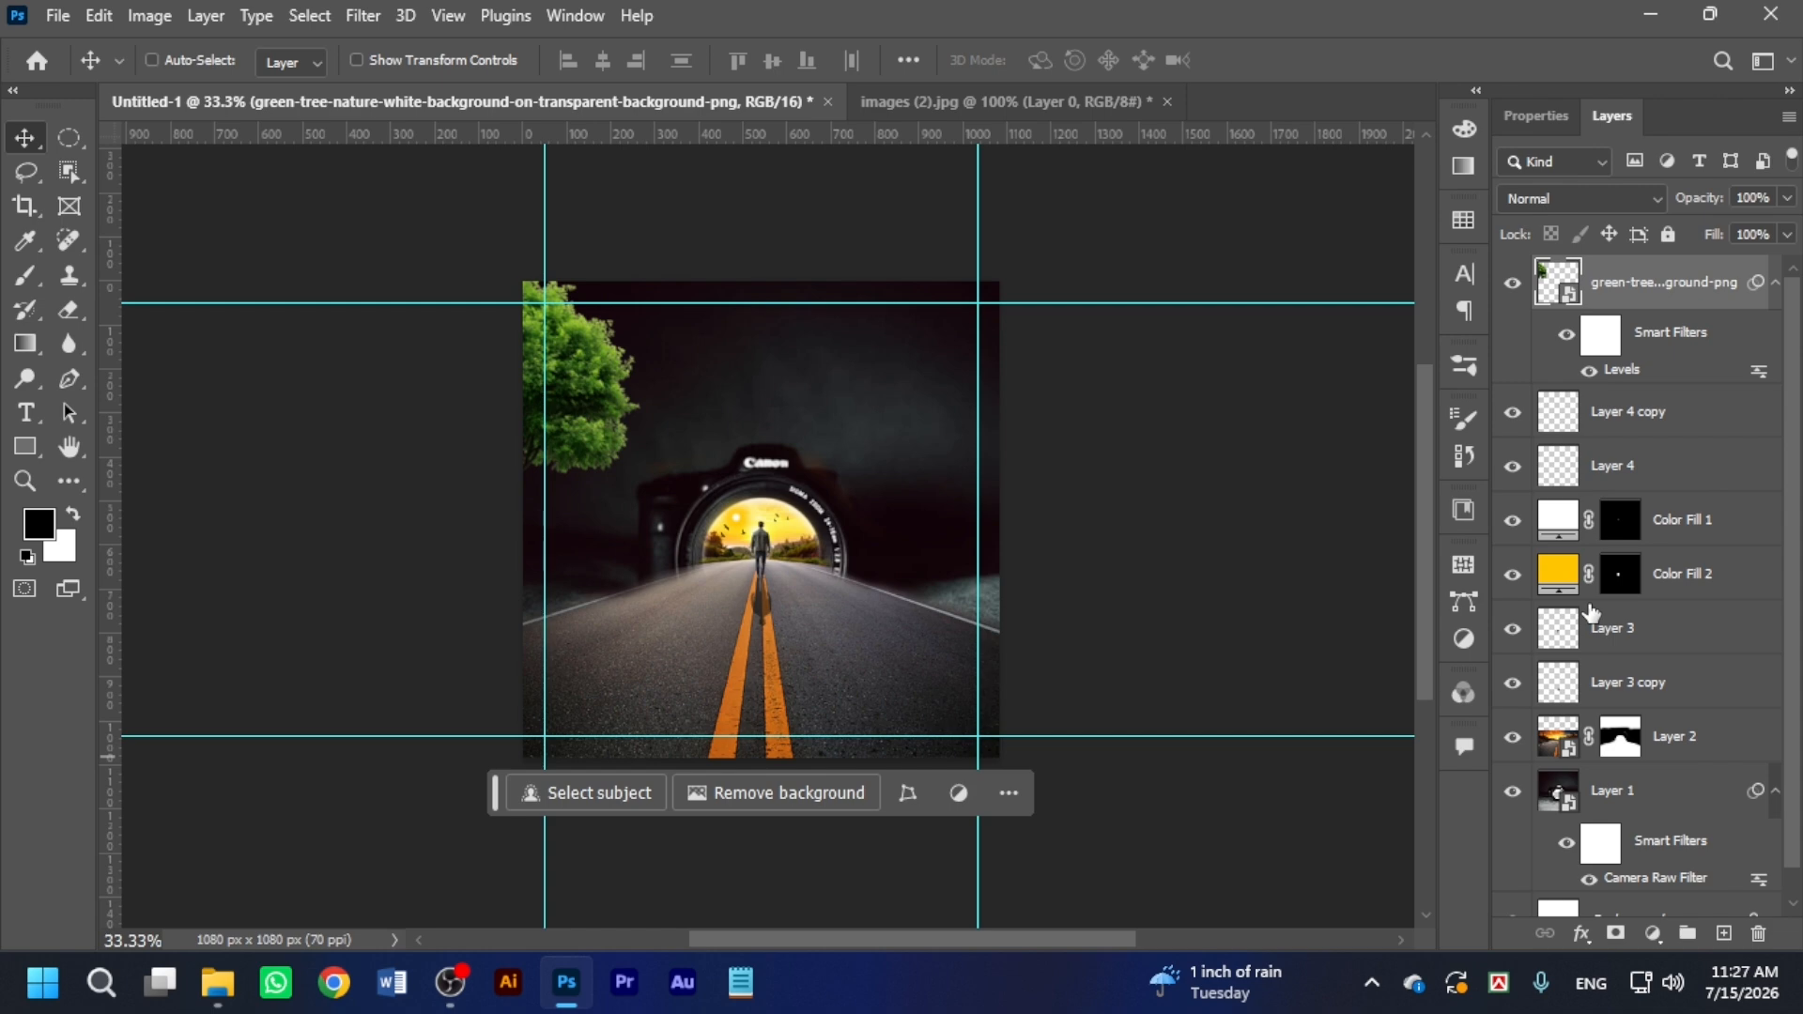
Stamp all visible layers into a new layer on top and open the Camera Raw Filter for it.
{"action": "left_click_drag", "start_coordinate": [1590, 610], "coordinate": [1601, 617]}
{"action": "key", "text": "ctrl+alt+shift+e"}
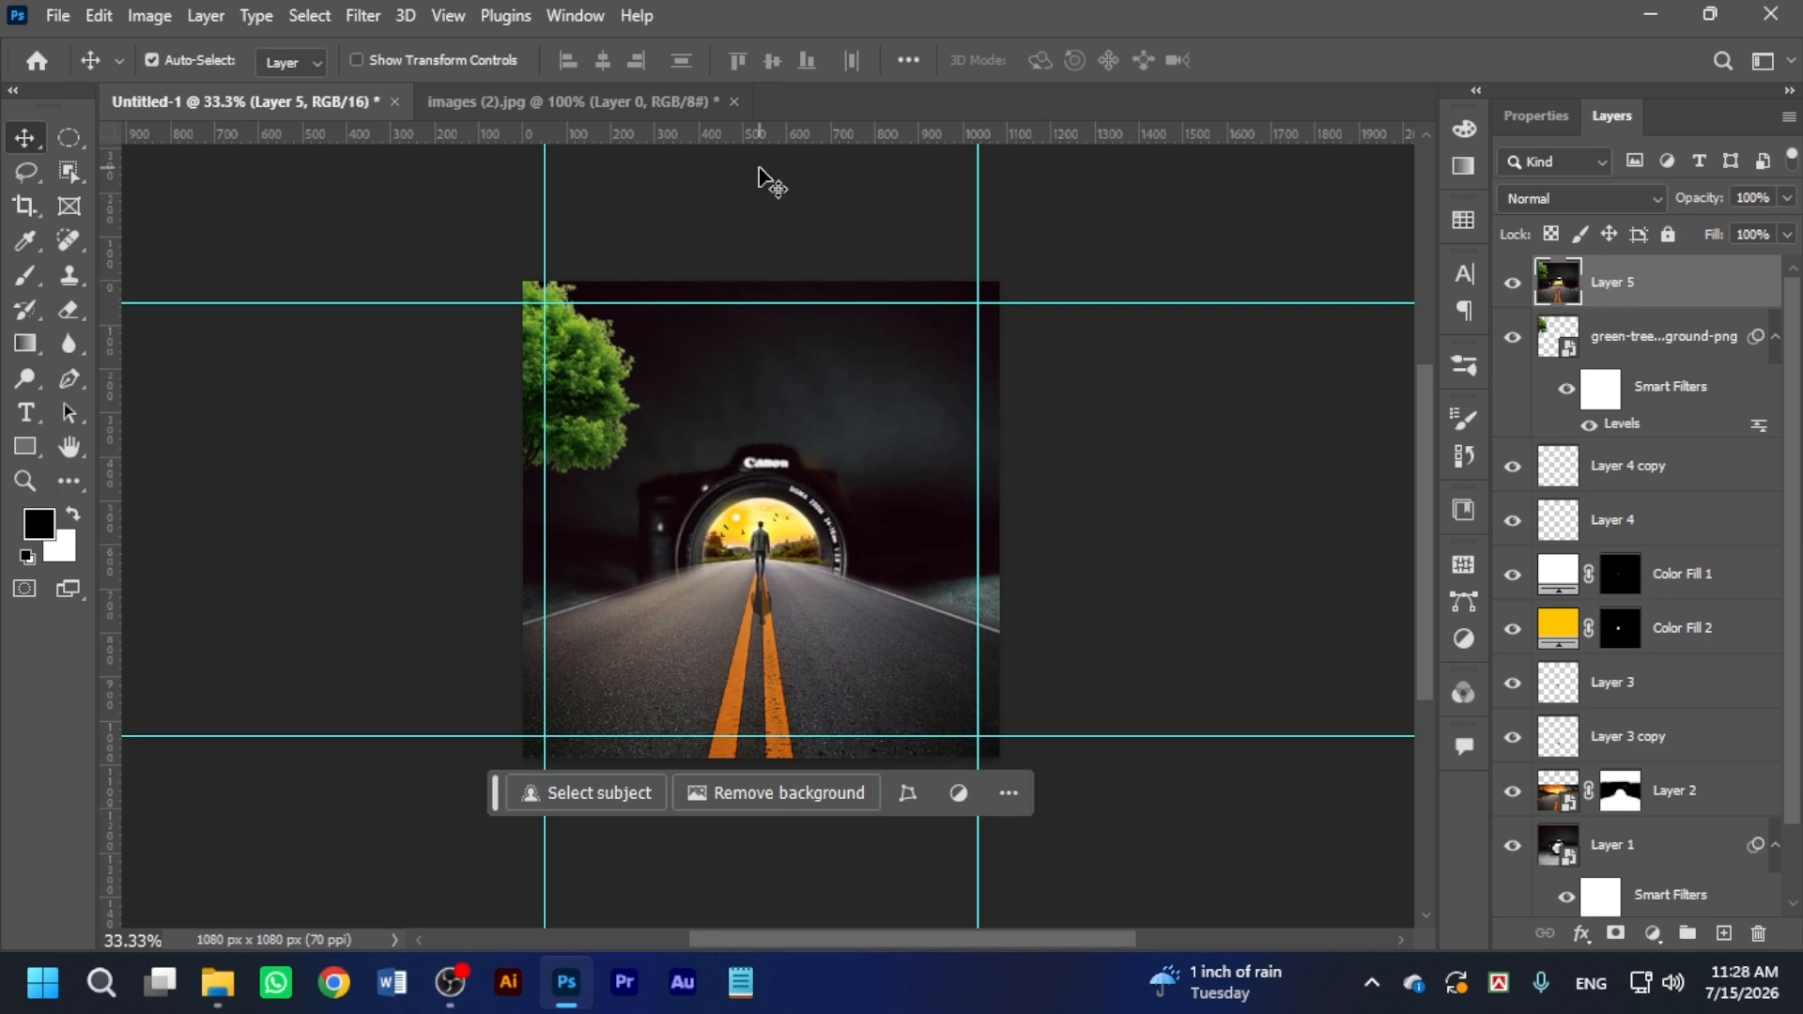
{"action": "left_click", "coordinate": [363, 16]}
{"action": "left_click", "coordinate": [497, 225]}
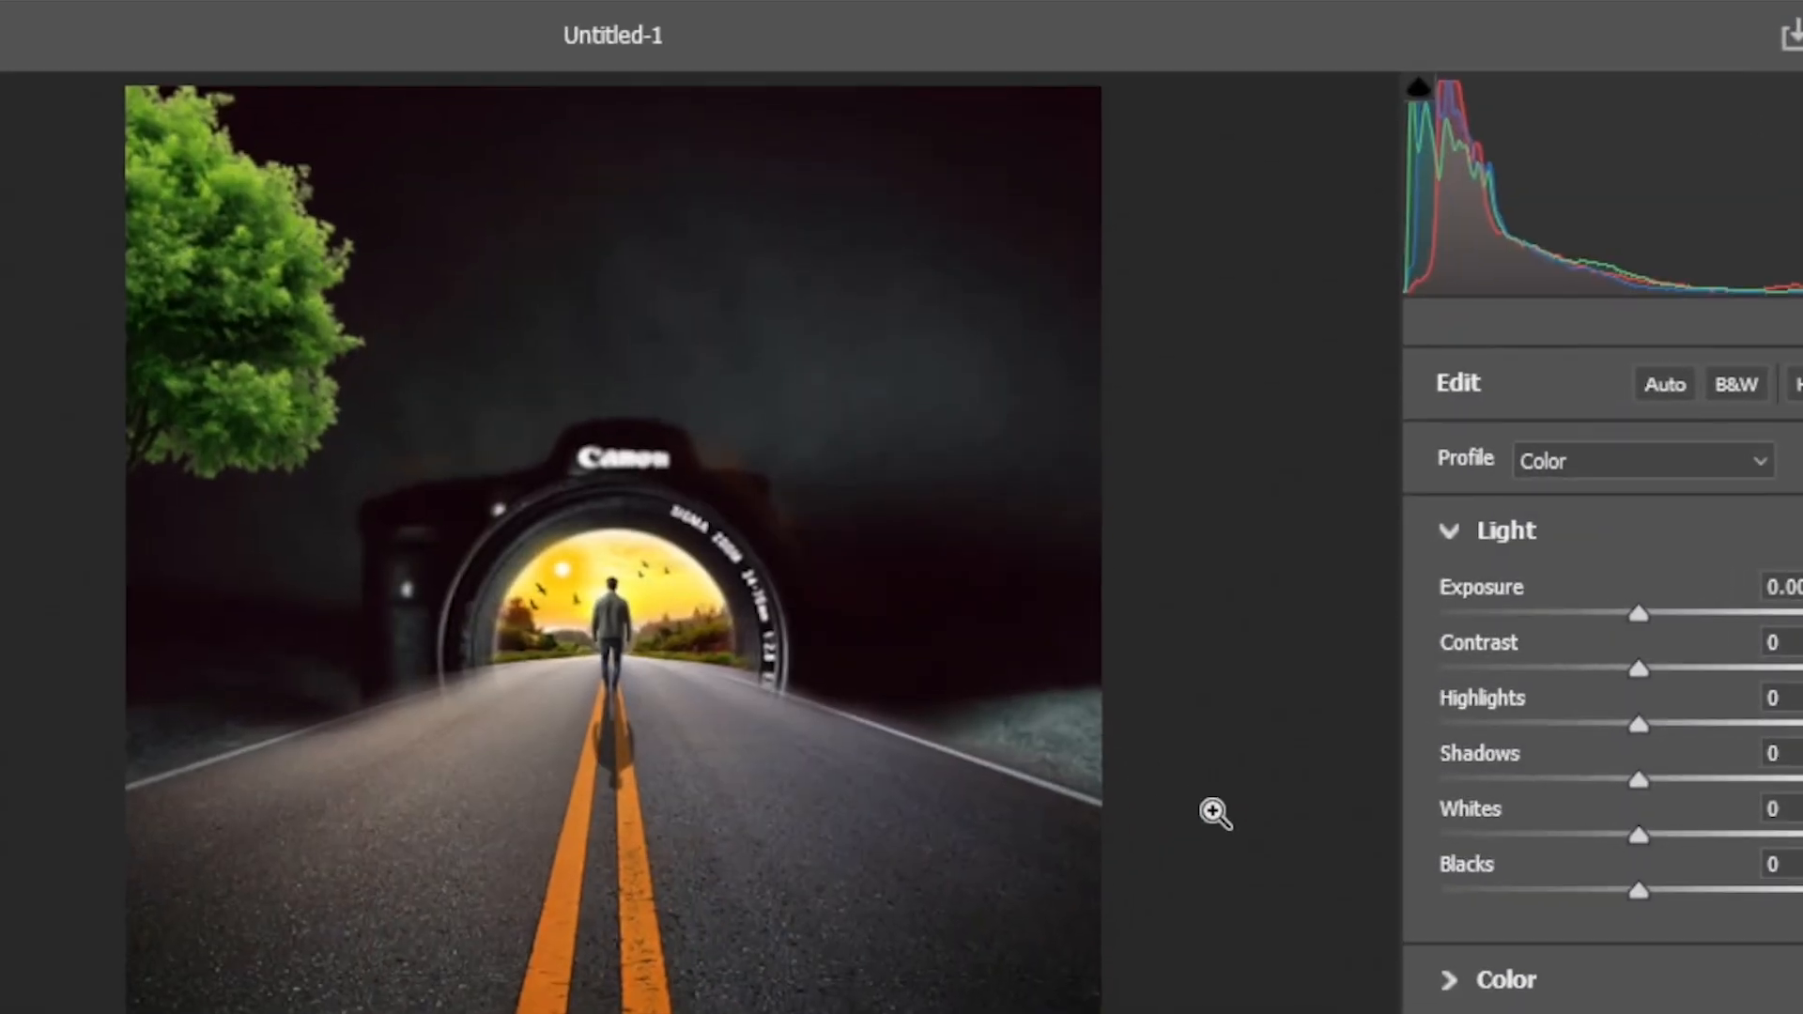
Set the Camera Raw light values to Exposure +0.55, Contrast +17, Highlights -11, Shadows -21, Whites -28 and Blacks -3.
{"action": "mouse_move", "coordinate": [1285, 723]}
{"action": "left_mouse_down"}
{"action": "mouse_move", "coordinate": [1362, 718]}
{"action": "mouse_move", "coordinate": [1266, 730]}
{"action": "left_mouse_up"}
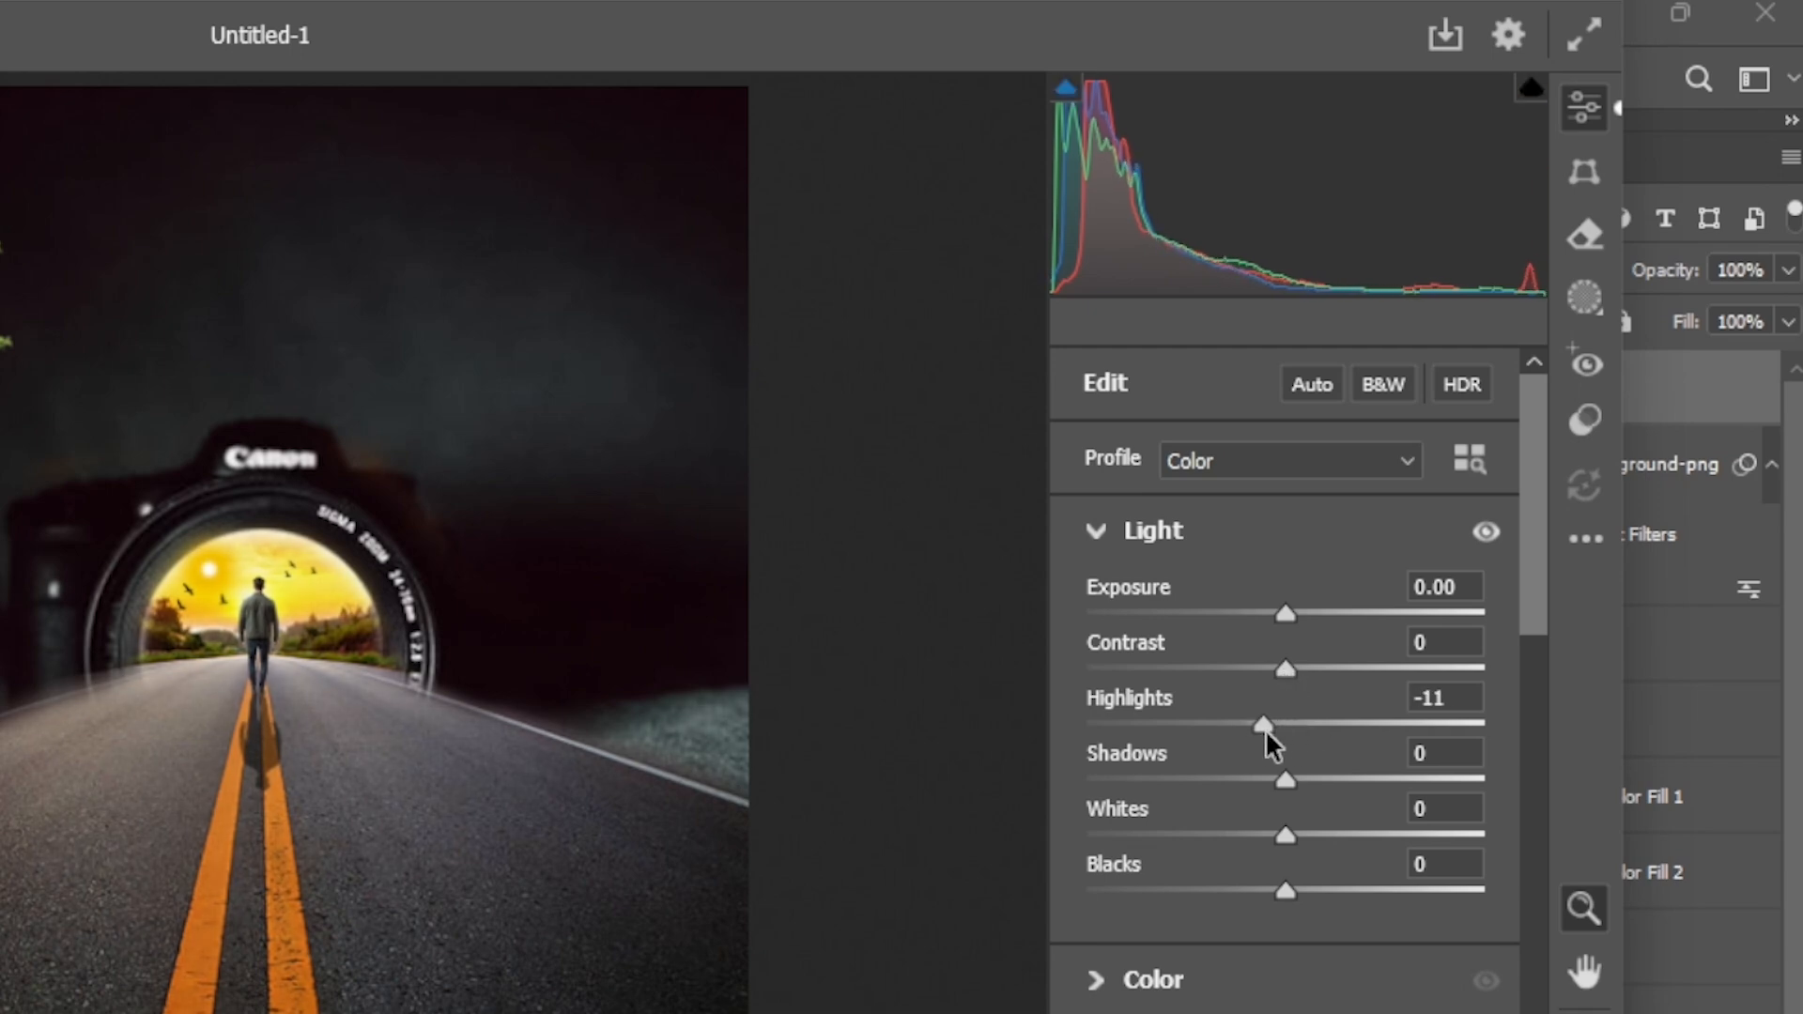
{"action": "mouse_move", "coordinate": [1284, 668]}
{"action": "left_mouse_down"}
{"action": "mouse_move", "coordinate": [1333, 667]}
{"action": "mouse_move", "coordinate": [1257, 669]}
{"action": "mouse_move", "coordinate": [1318, 668]}
{"action": "left_mouse_up"}
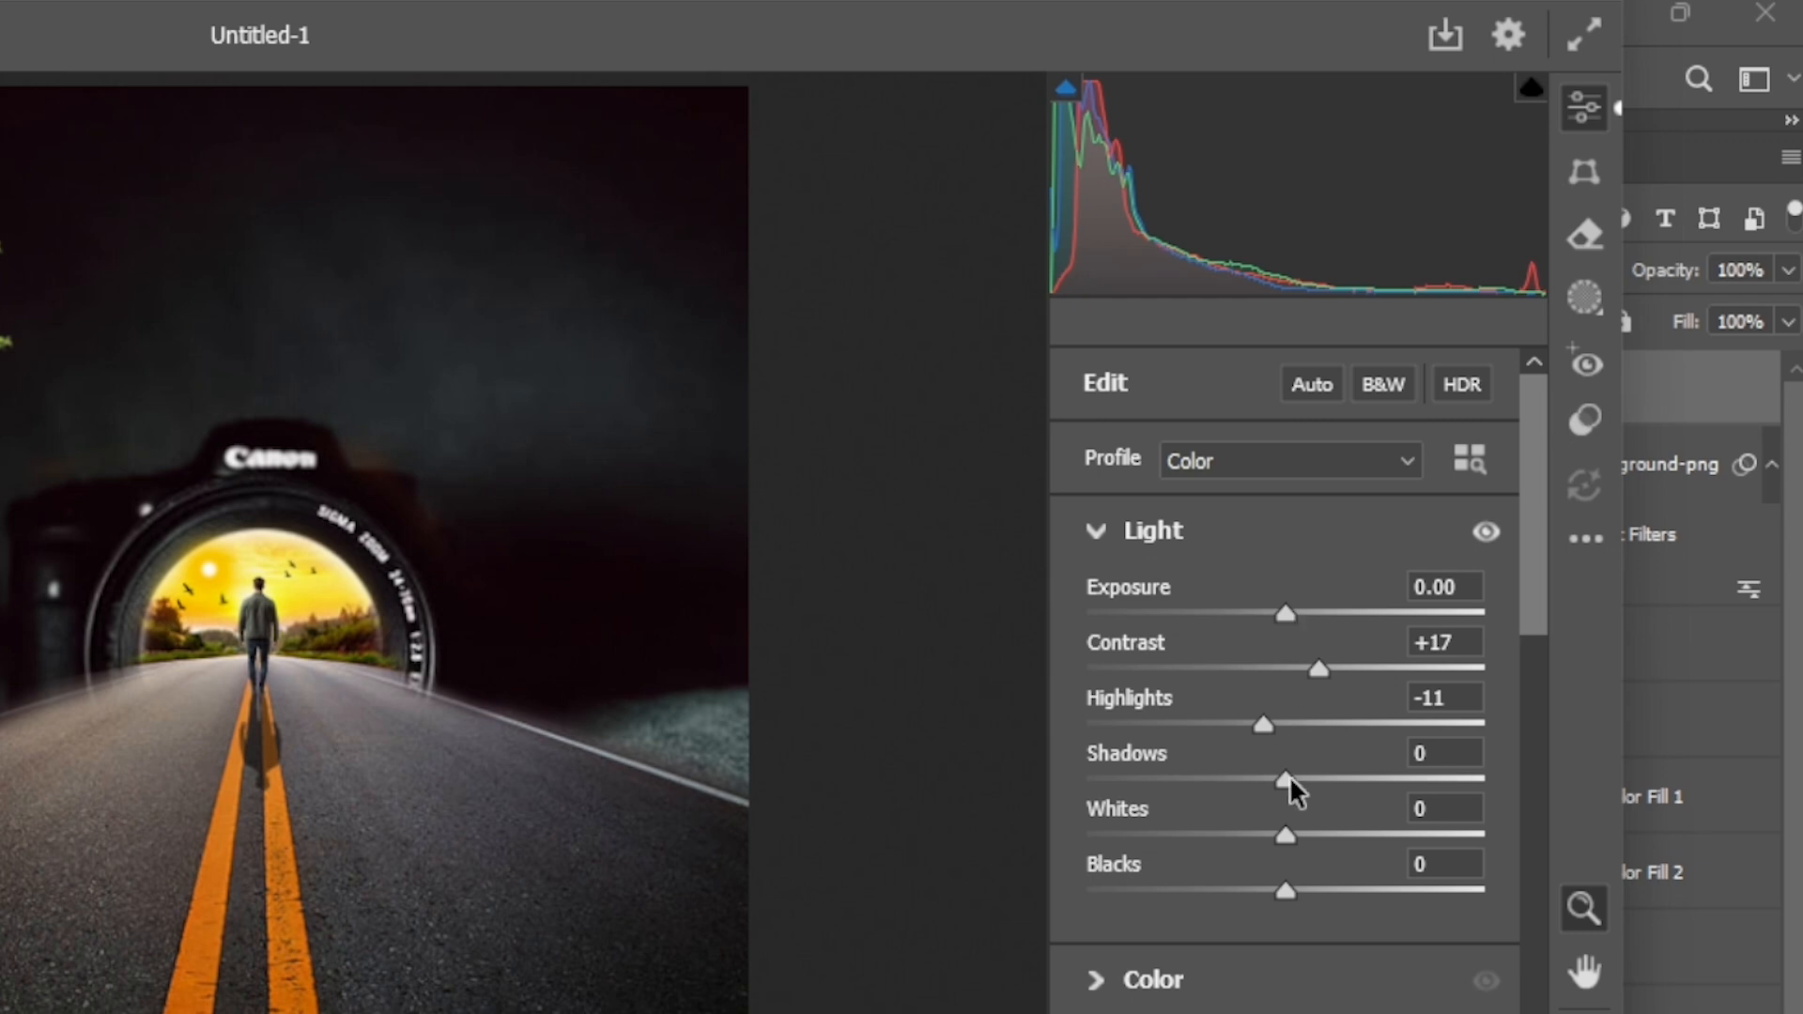
{"action": "left_click_drag", "start_coordinate": [1289, 611], "coordinate": [1312, 610]}
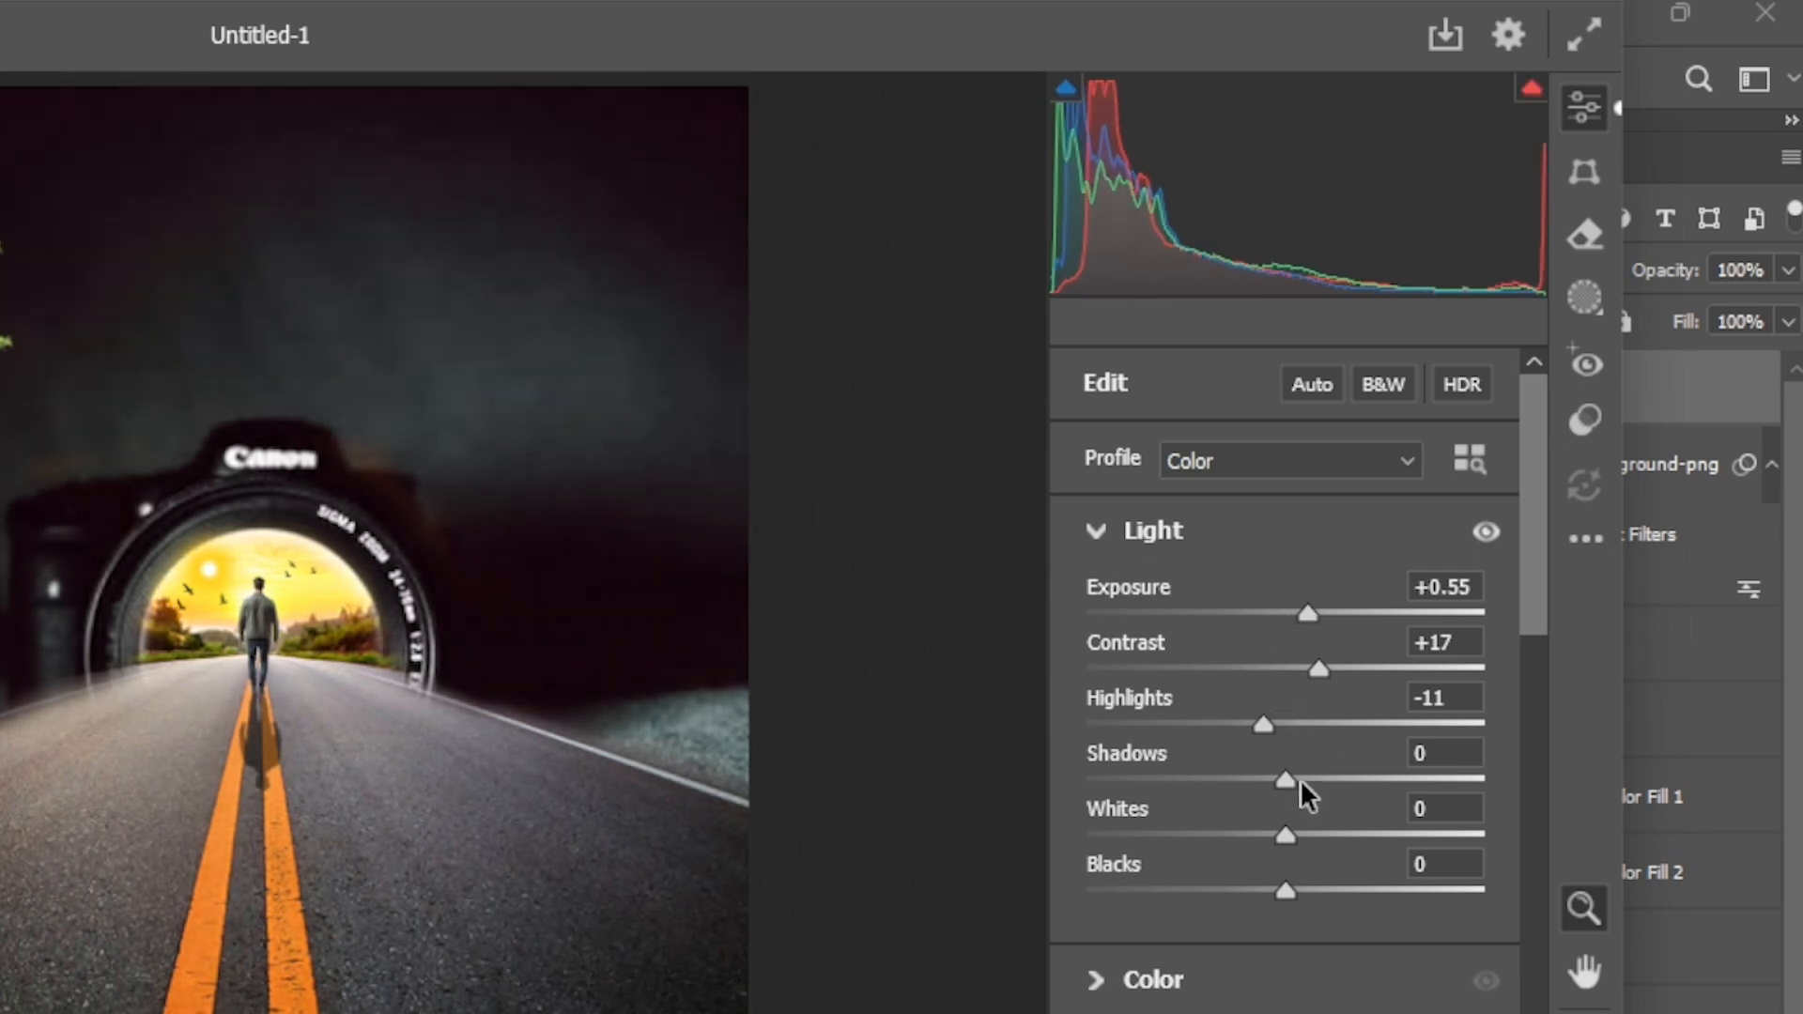
{"action": "left_click_drag", "start_coordinate": [1286, 781], "coordinate": [1242, 775]}
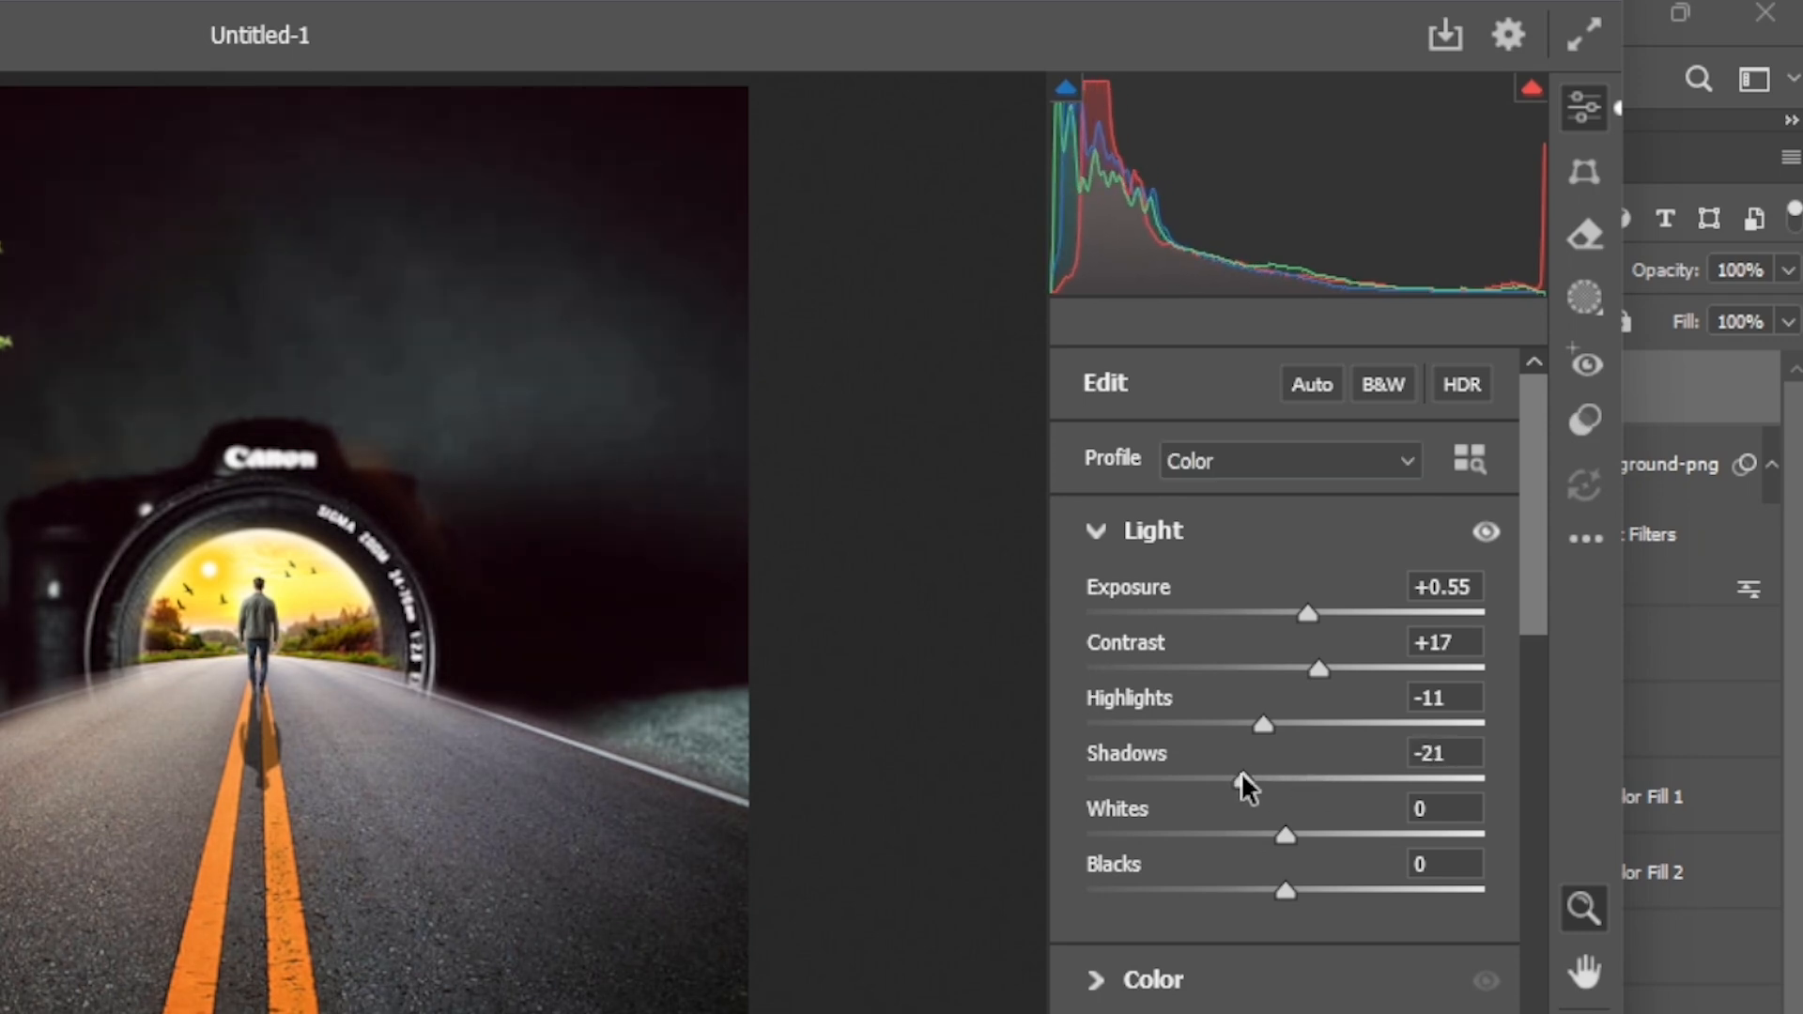
{"action": "left_click_drag", "start_coordinate": [1286, 834], "coordinate": [1230, 828]}
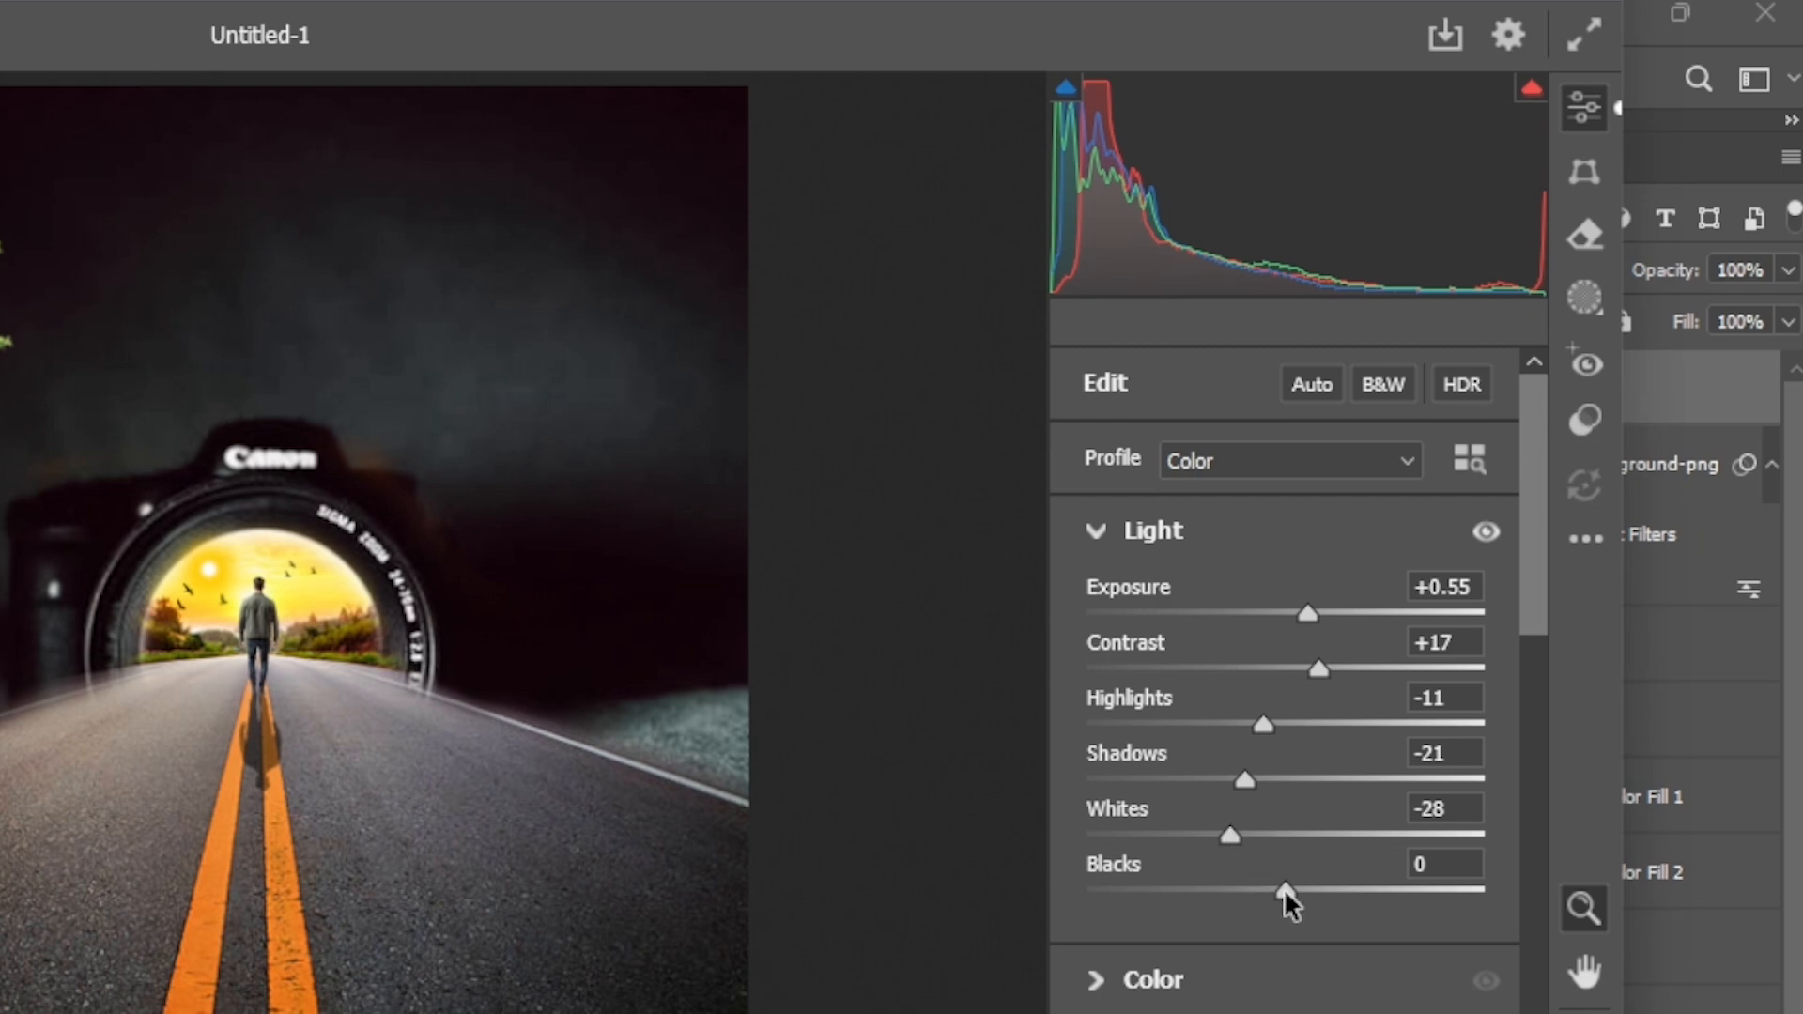
{"action": "mouse_move", "coordinate": [1283, 888]}
{"action": "left_mouse_down"}
{"action": "mouse_move", "coordinate": [1246, 887]}
{"action": "mouse_move", "coordinate": [1280, 887]}
{"action": "left_mouse_up"}
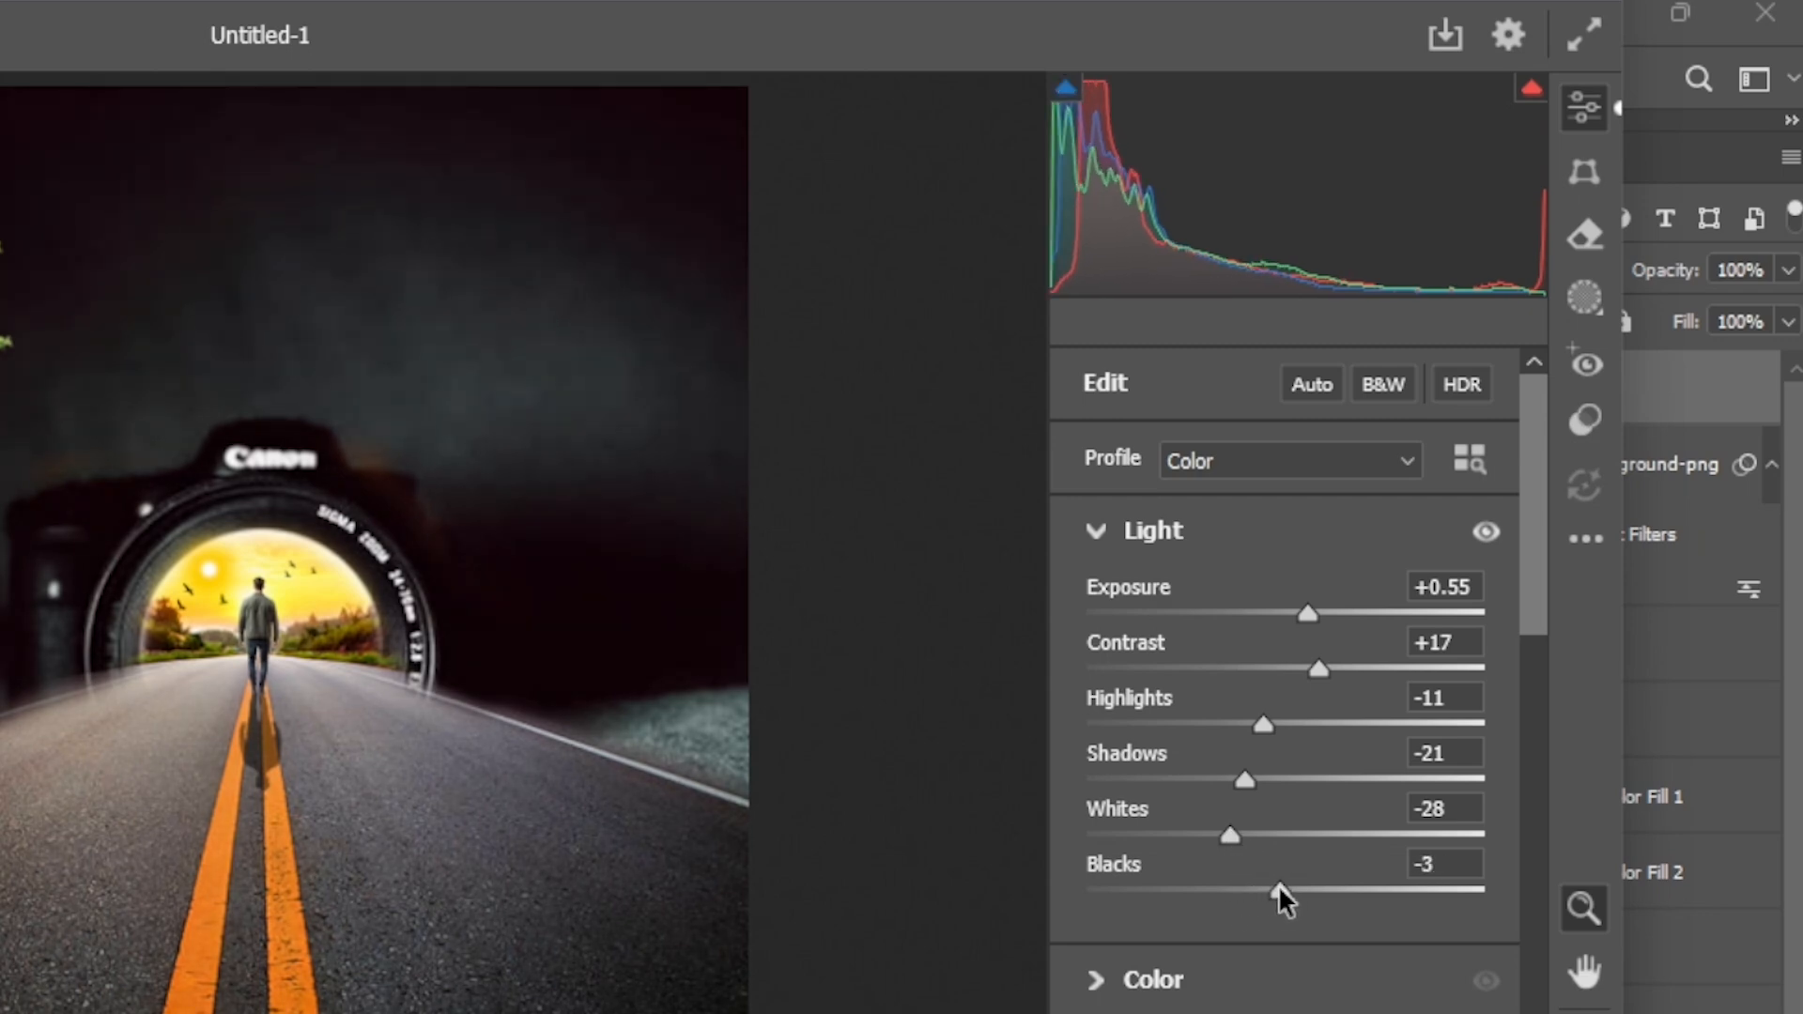
Set Camera Raw Sharpening to 15, Noise Reduction to 4 and Color Noise Reduction to 35, and apply the filter.
{"action": "scroll", "coordinate": [1080, 818], "scroll_direction": "down", "scroll_amount": 7}
{"action": "scroll", "coordinate": [1136, 850], "scroll_direction": "up", "scroll_amount": 2}
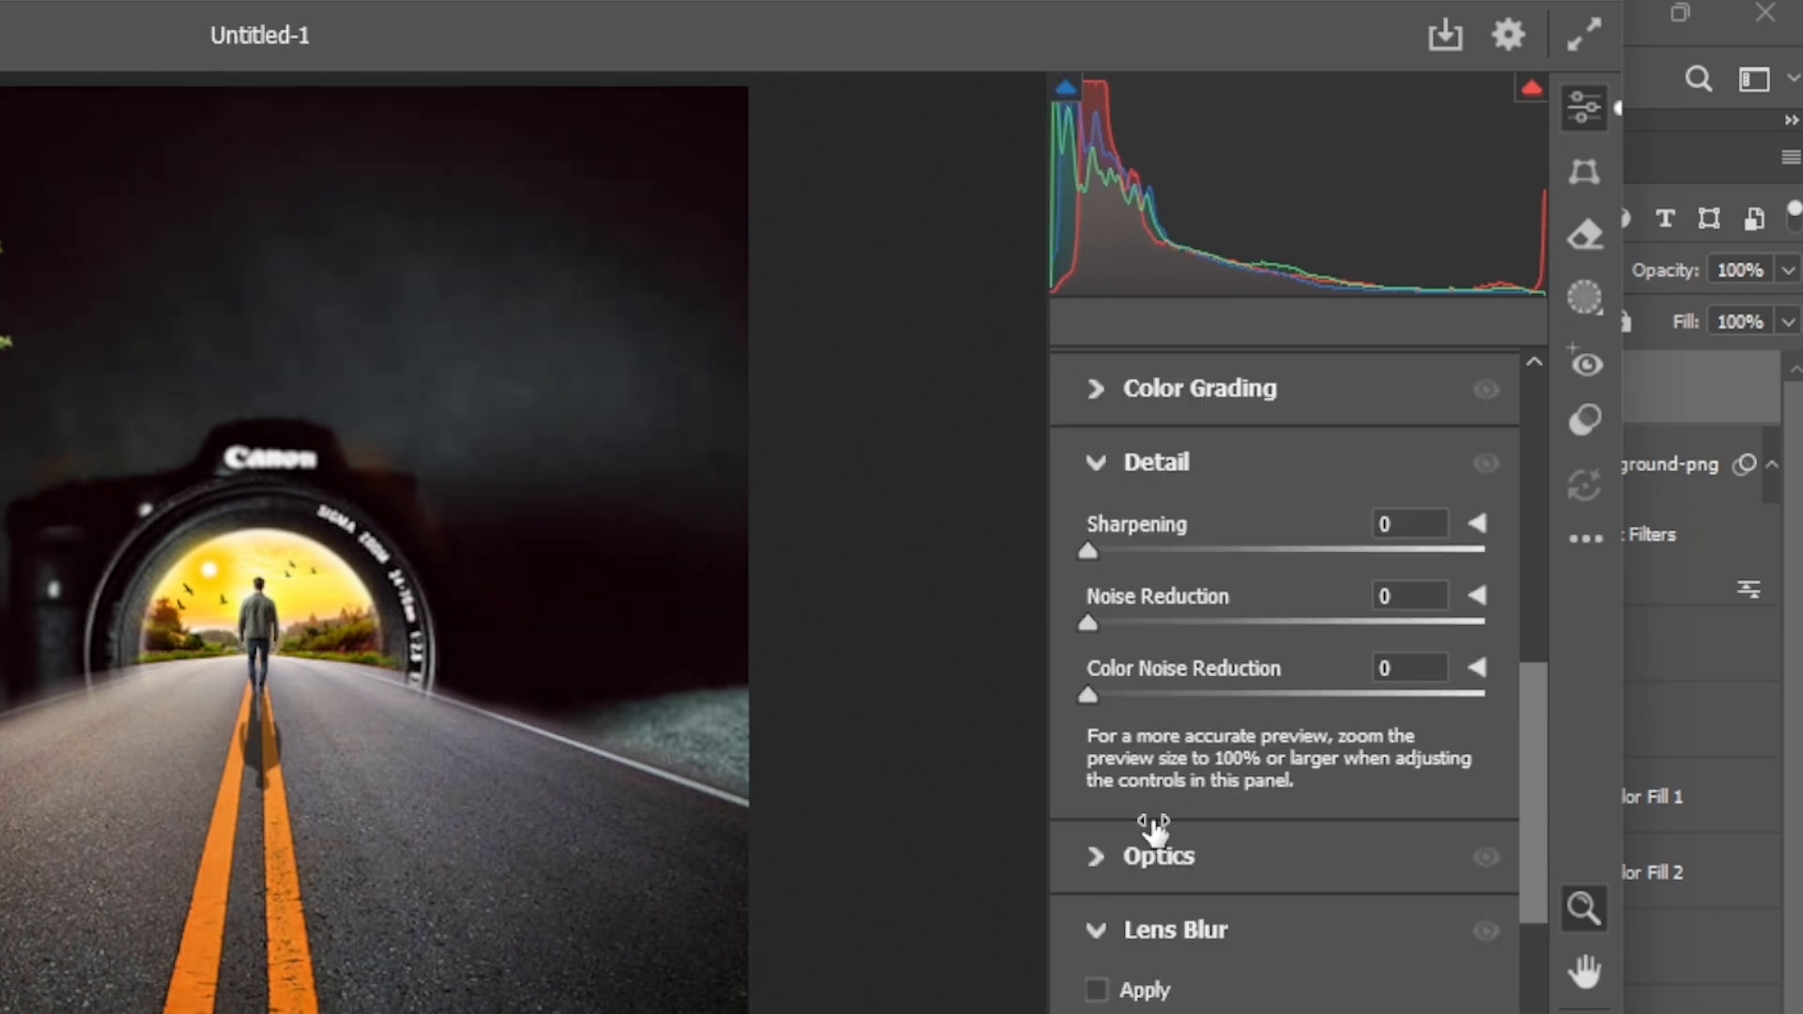
{"action": "scroll", "coordinate": [1154, 827], "scroll_direction": "up", "scroll_amount": 4}
{"action": "scroll", "coordinate": [1155, 826], "scroll_direction": "down", "scroll_amount": 2}
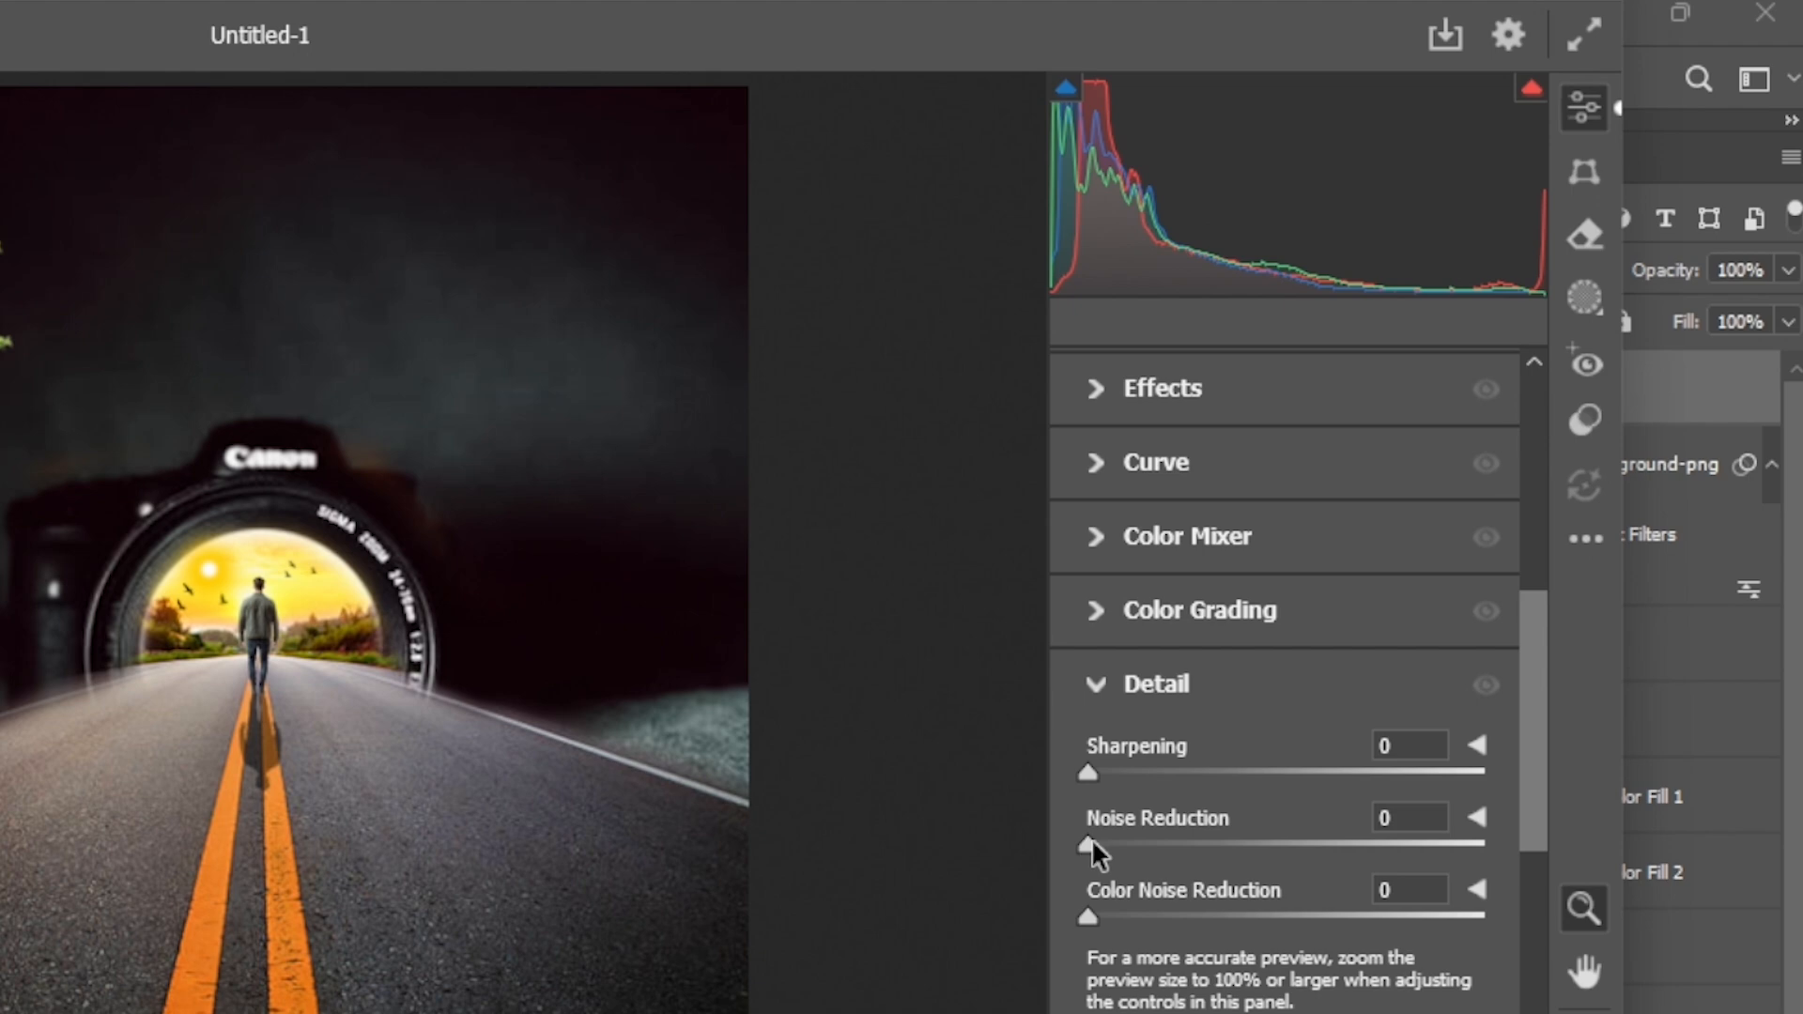
{"action": "left_click_drag", "start_coordinate": [1088, 844], "coordinate": [1169, 843]}
{"action": "left_click_drag", "start_coordinate": [1405, 822], "coordinate": [1444, 857]}
{"action": "mouse_move", "coordinate": [1088, 872]}
{"action": "left_mouse_down"}
{"action": "mouse_move", "coordinate": [1018, 871]}
{"action": "mouse_move", "coordinate": [1093, 862]}
{"action": "left_mouse_up"}
{"action": "left_click_drag", "start_coordinate": [1089, 770], "coordinate": [1128, 769]}
{"action": "left_click_drag", "start_coordinate": [1090, 841], "coordinate": [1103, 841]}
{"action": "left_click_drag", "start_coordinate": [1088, 913], "coordinate": [1209, 920]}
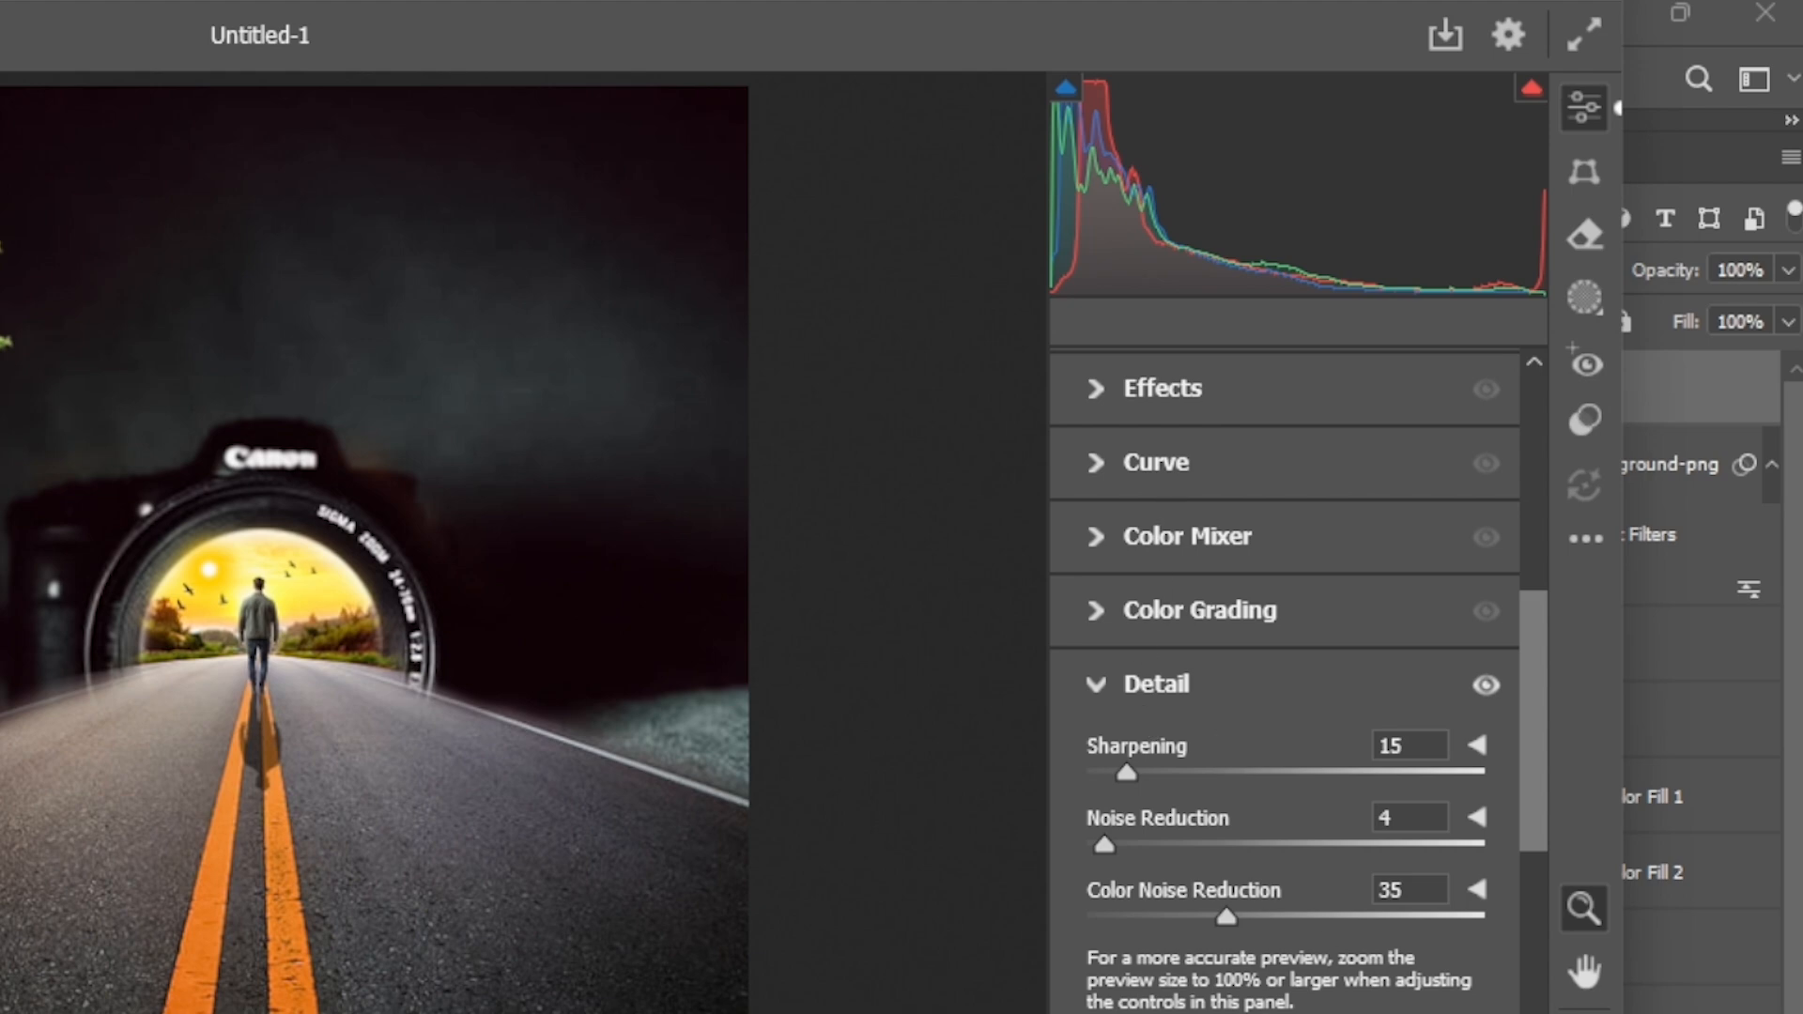
{"action": "left_click", "coordinate": [1612, 906]}
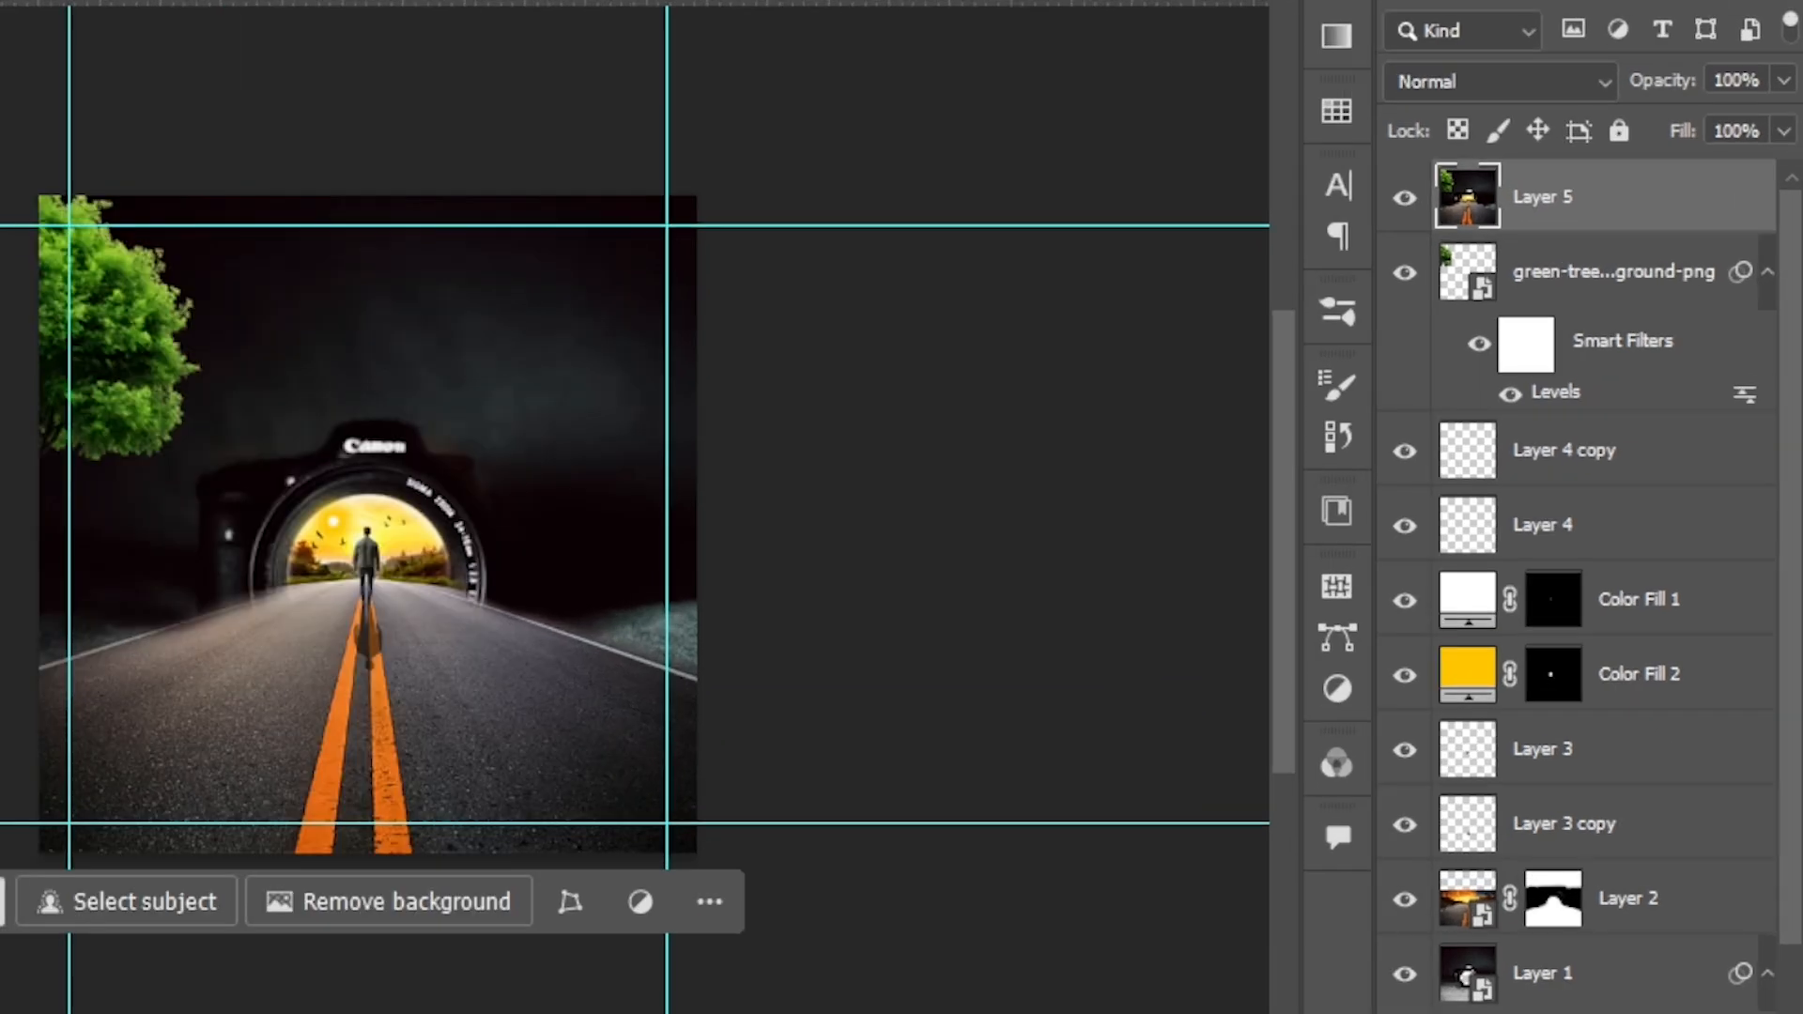
Add a Color Lookup adjustment layer above the stamped layer with the Crisp_Winter.look 3D LUT.
{"action": "left_click", "coordinate": [1634, 988]}
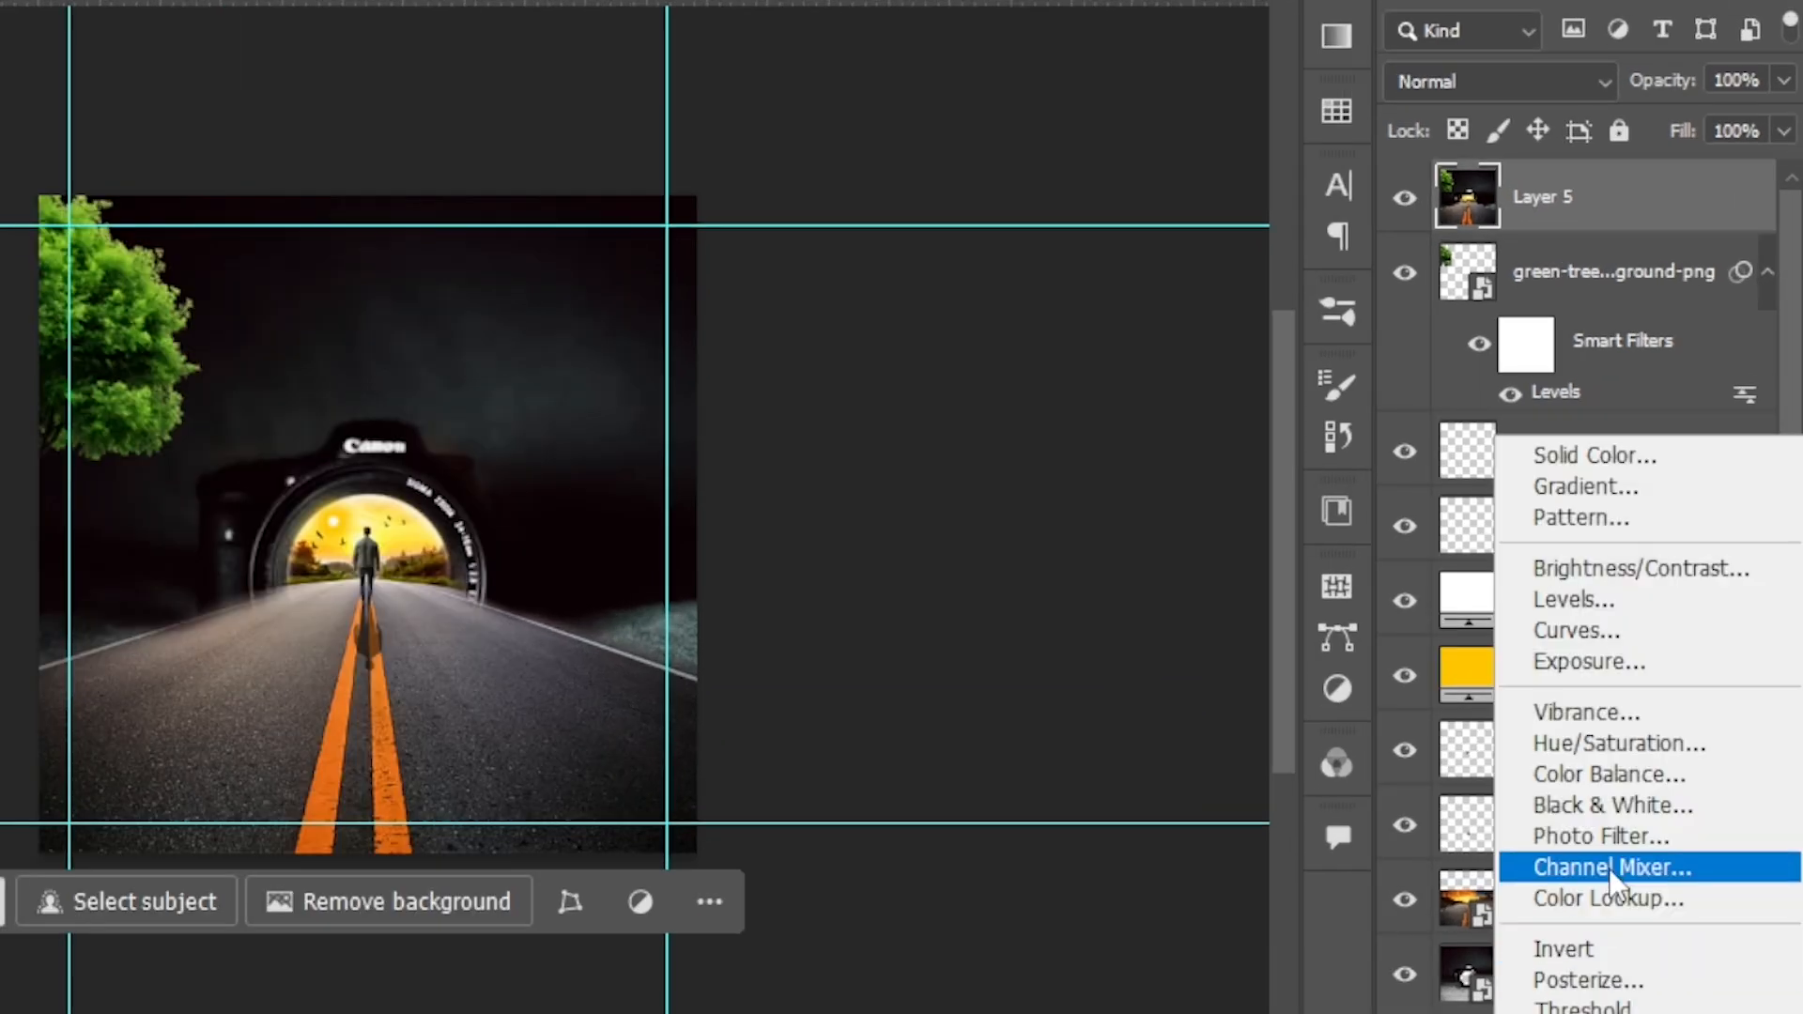
{"action": "left_click", "coordinate": [1613, 902]}
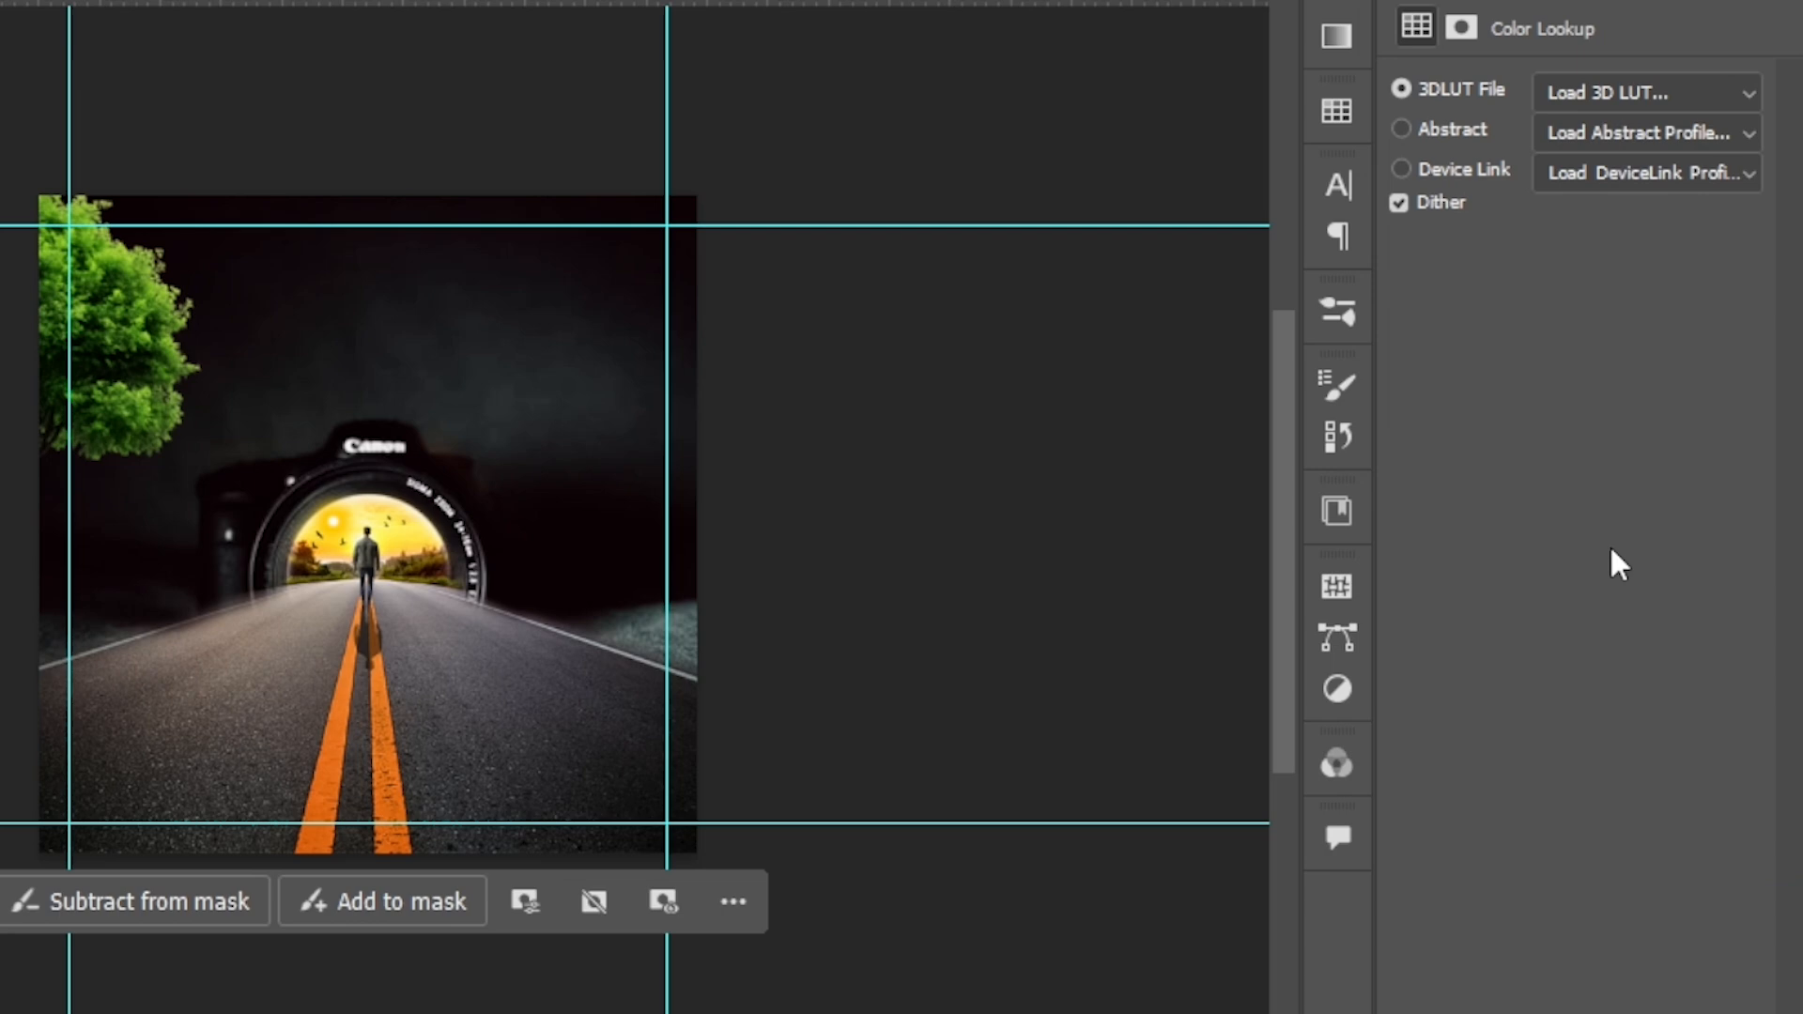
{"action": "left_click", "coordinate": [1582, 108]}
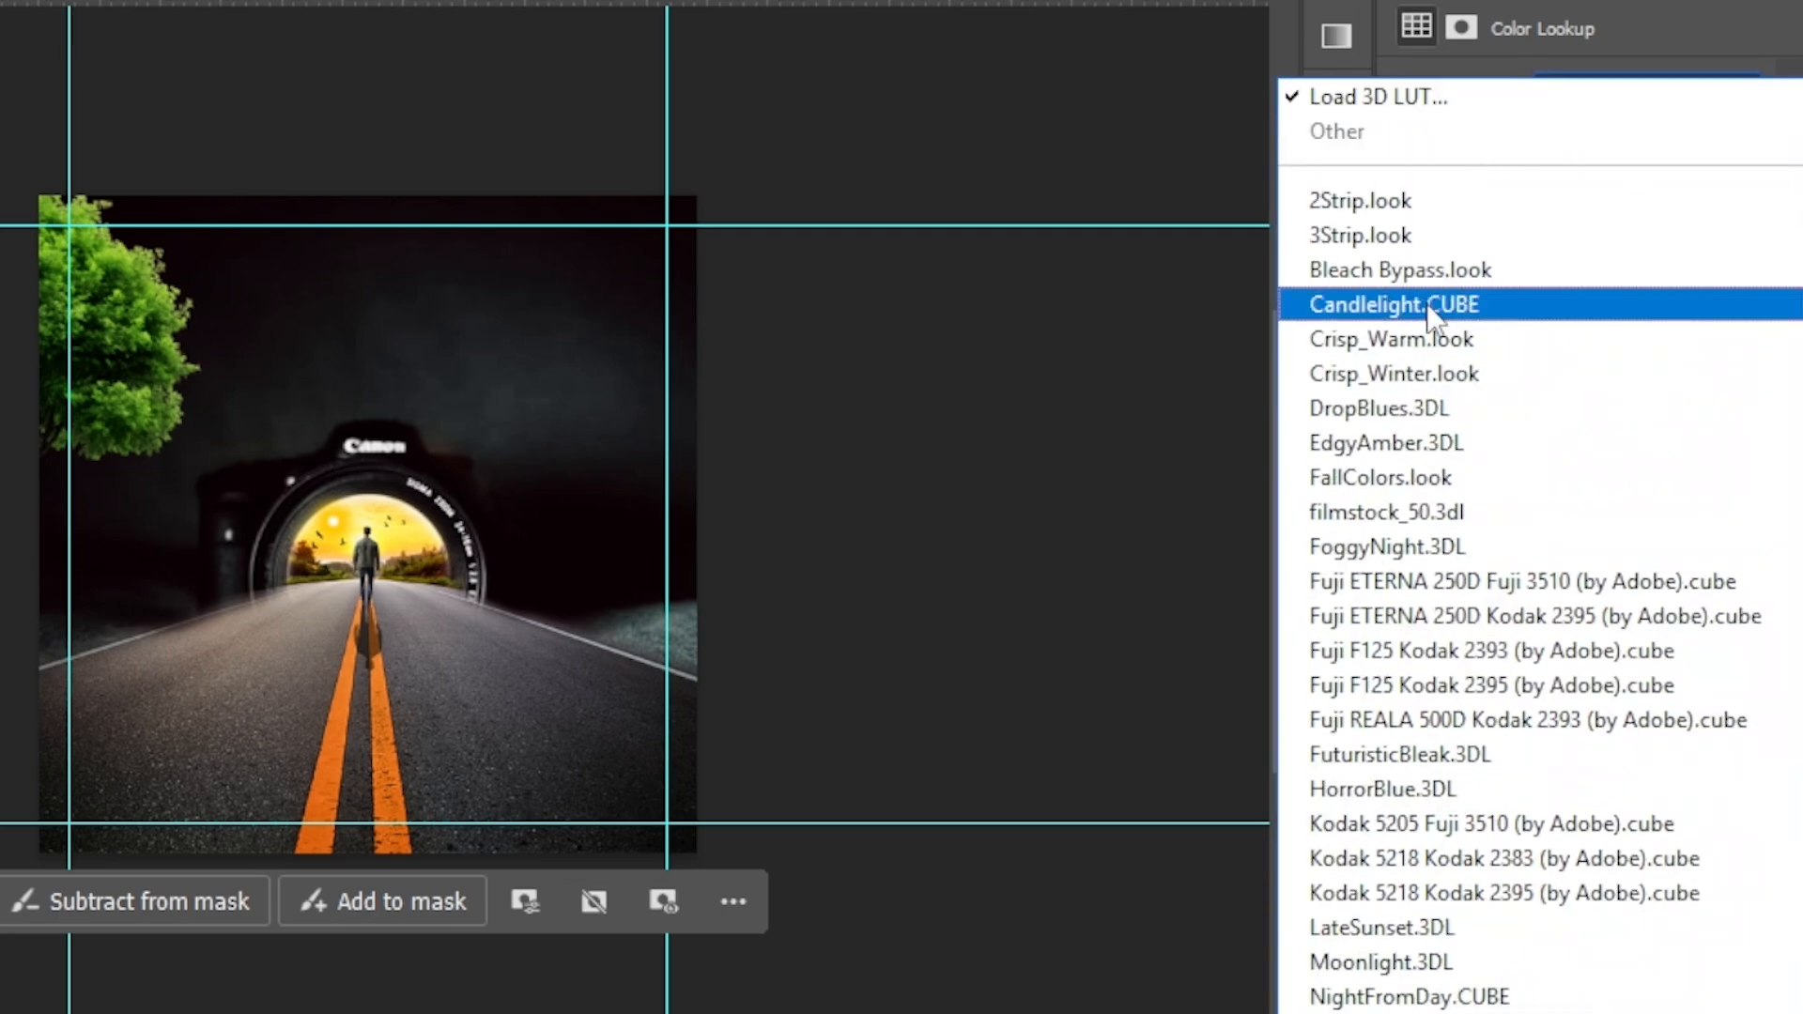
{"action": "left_click", "coordinate": [1433, 386]}
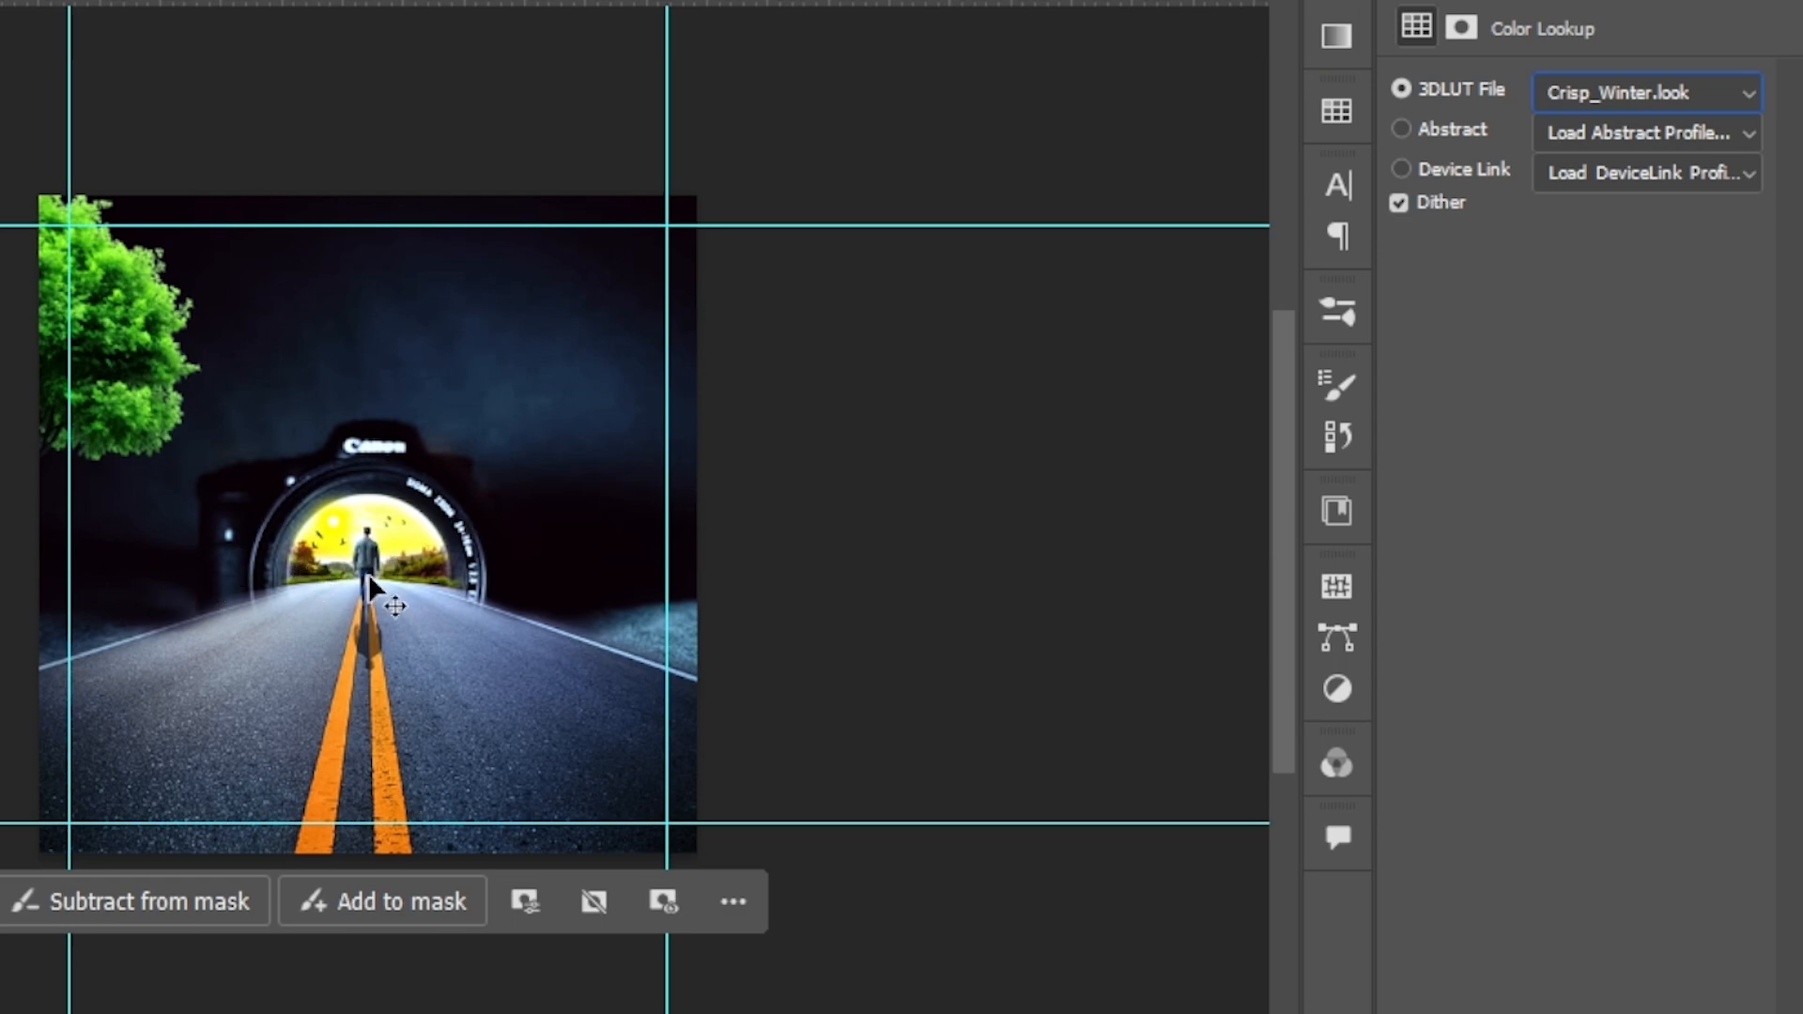
Try the Crisp_Warm.look 3D LUT on the Color Lookup layer, and settle on FallColors.look.
{"action": "left_click", "coordinate": [1588, 94]}
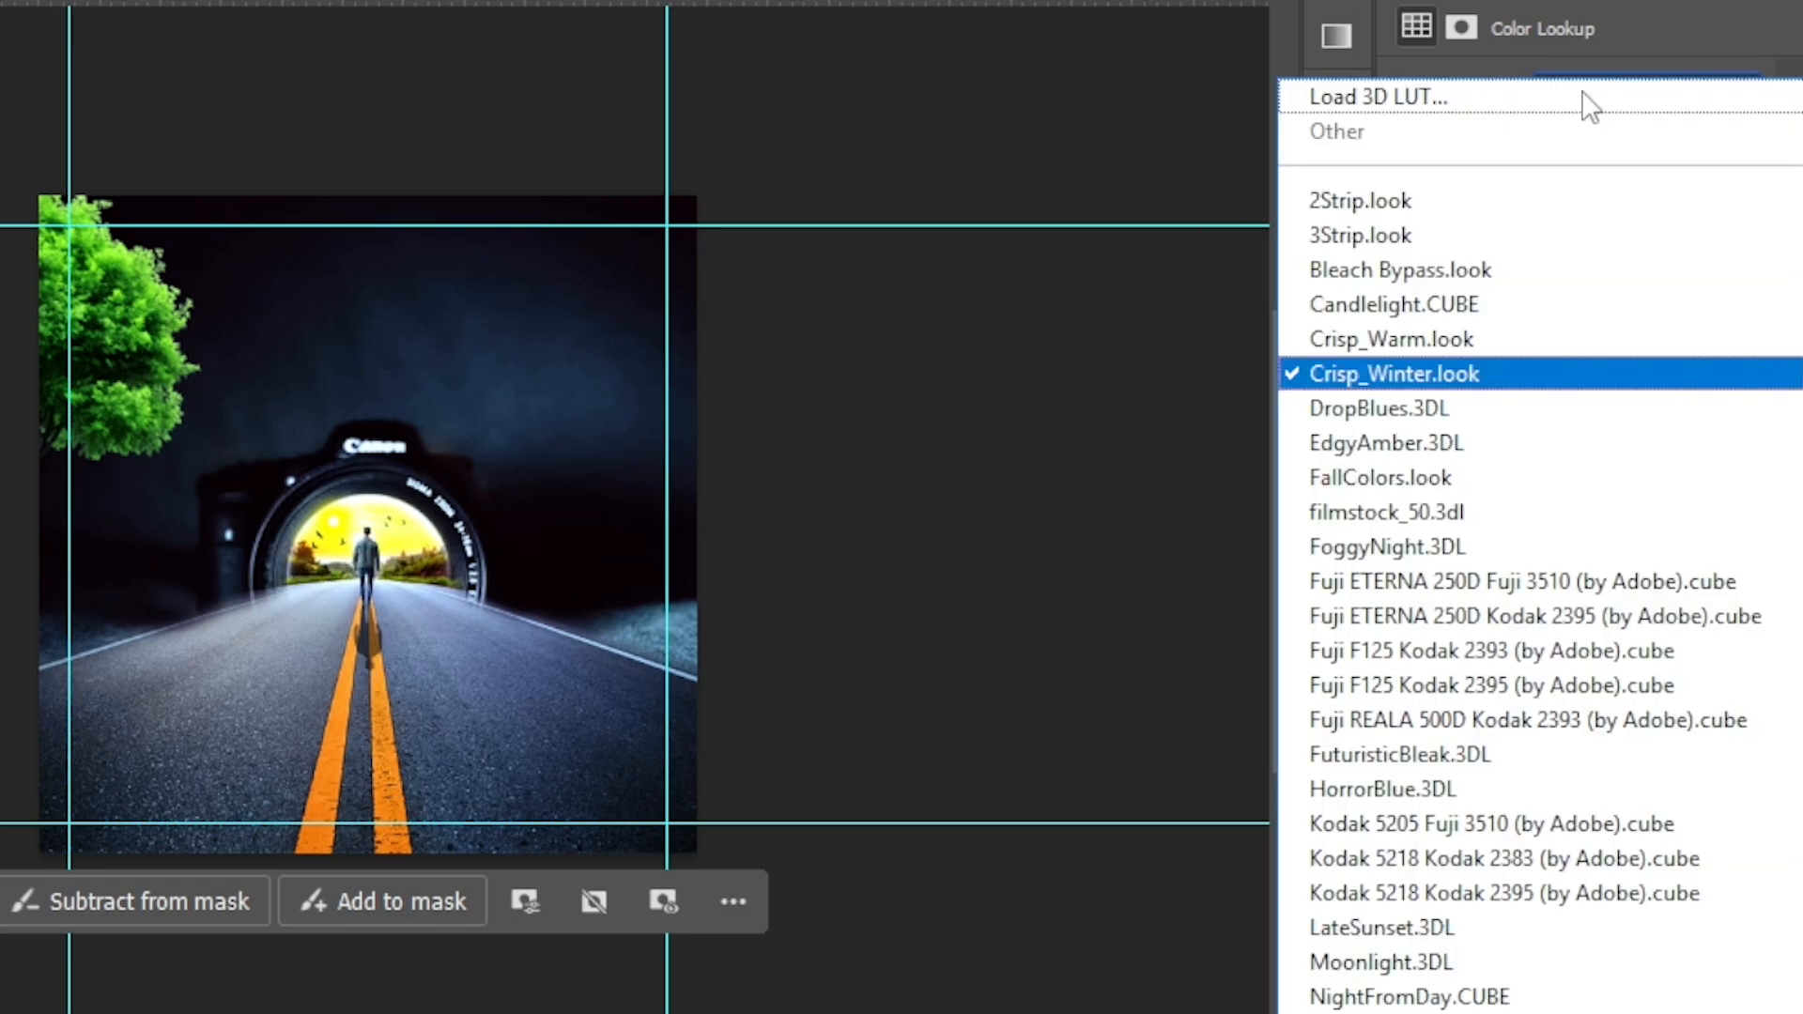
{"action": "left_click", "coordinate": [1451, 340]}
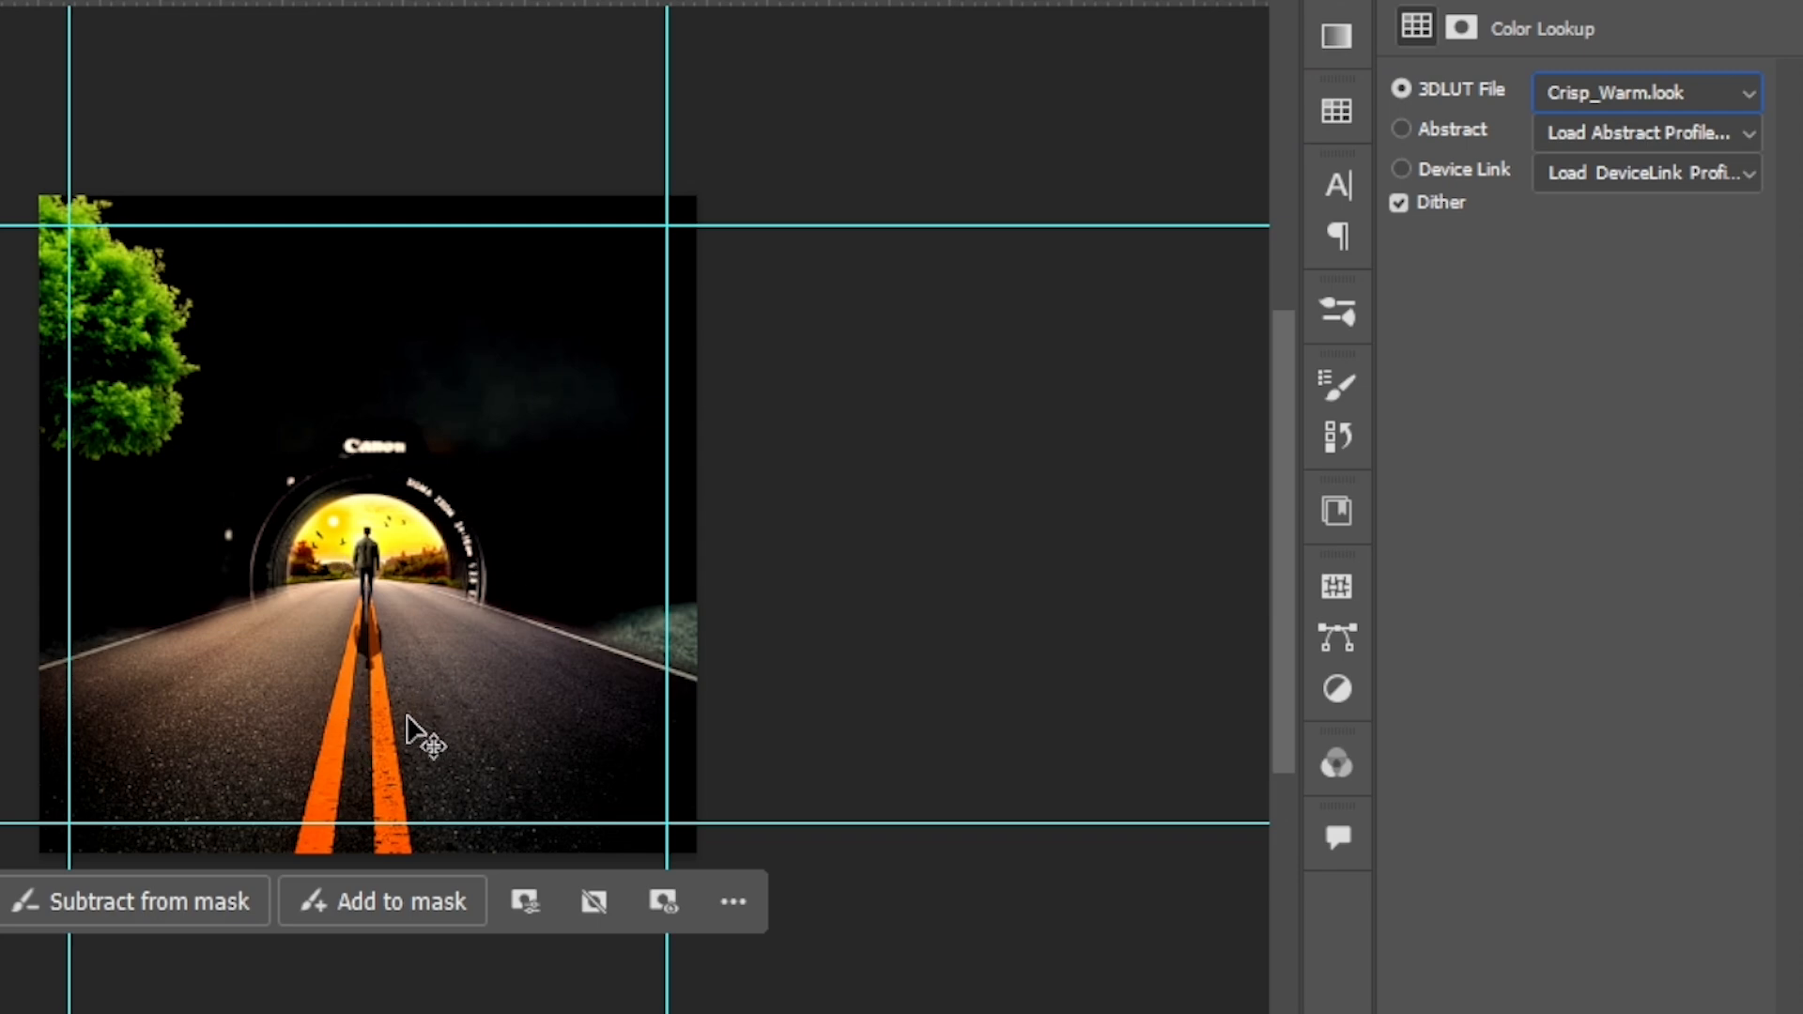
{"action": "left_click", "coordinate": [1590, 92]}
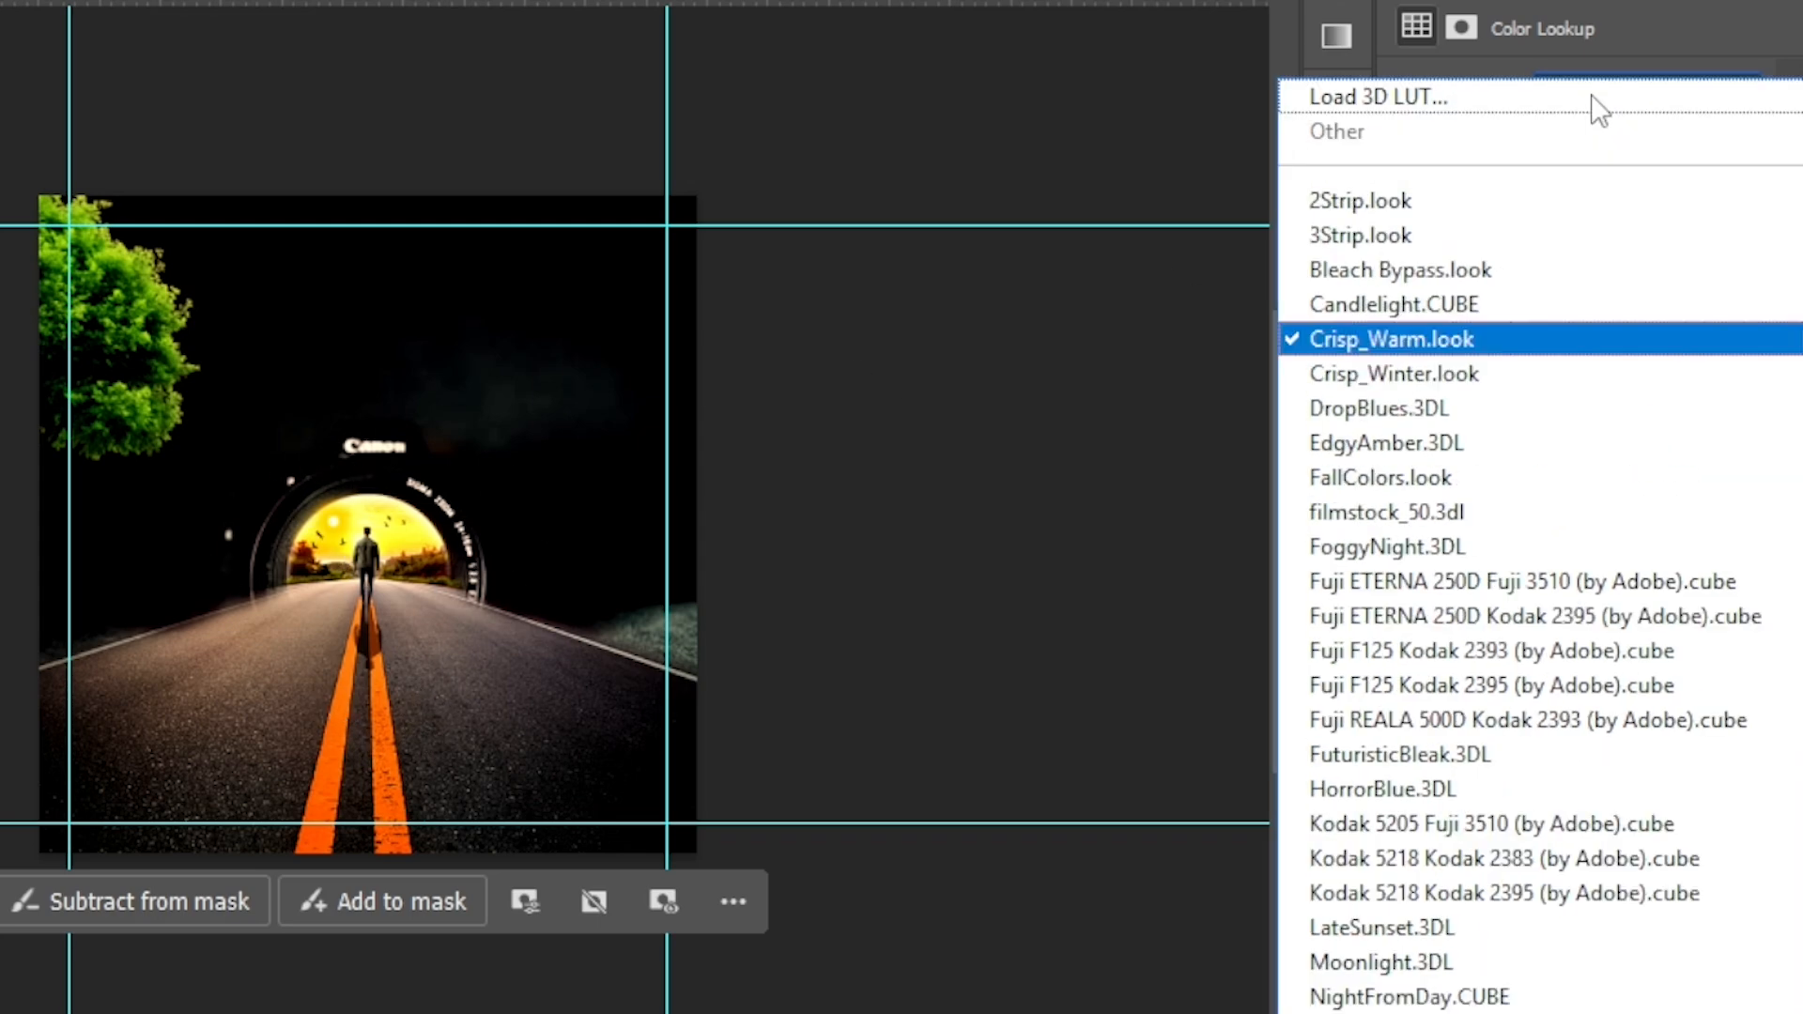
{"action": "left_click", "coordinate": [1440, 476]}
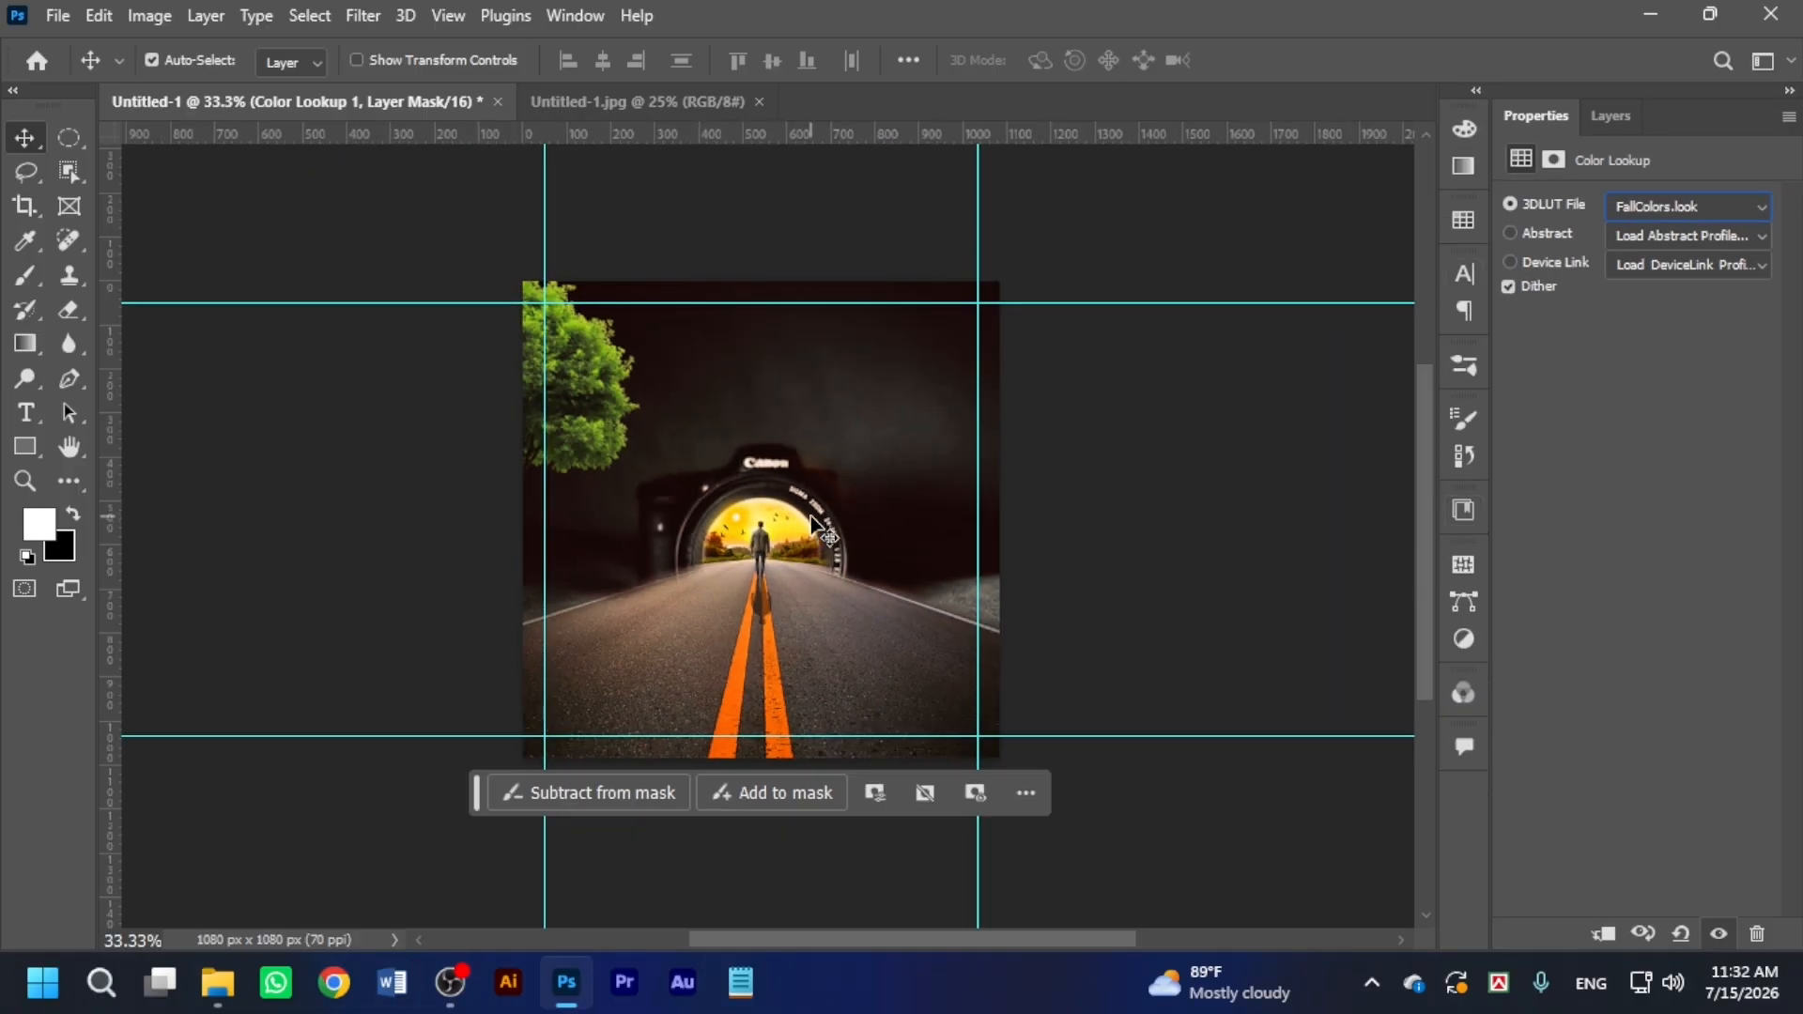
{"action": "key", "text": "ctrl"}
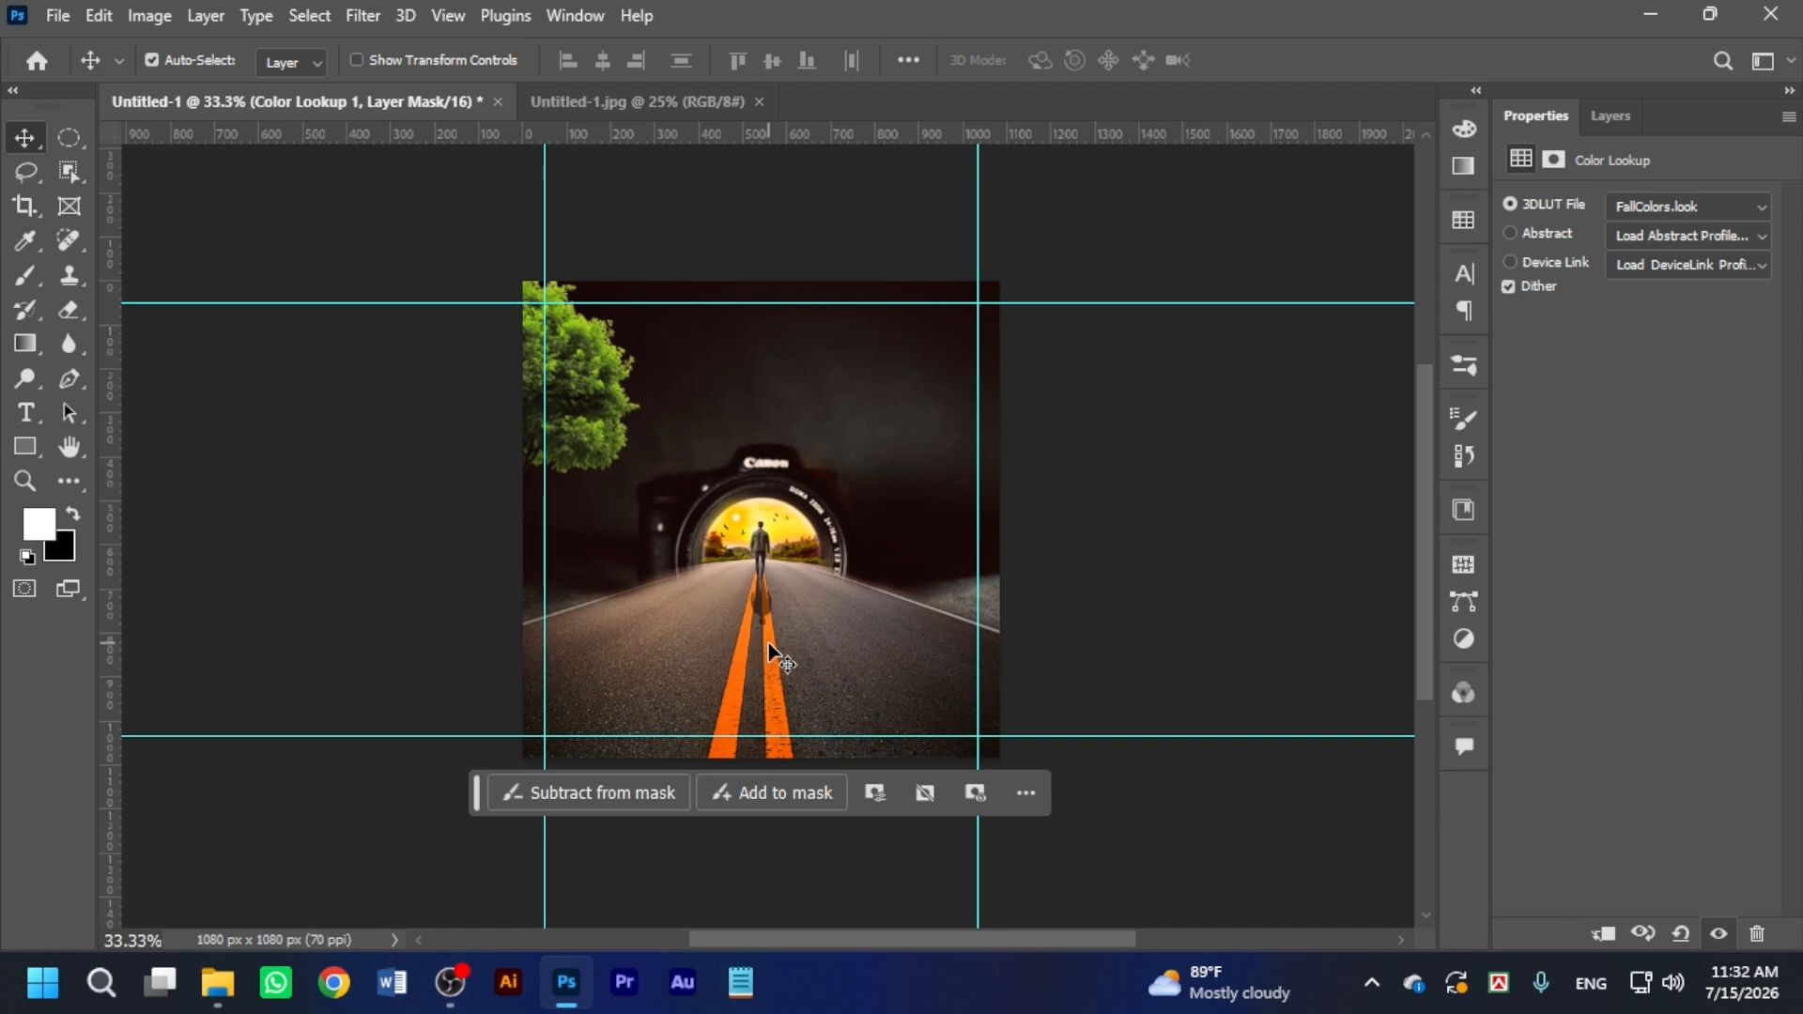
{"action": "mouse_move", "coordinate": [453, 981]}
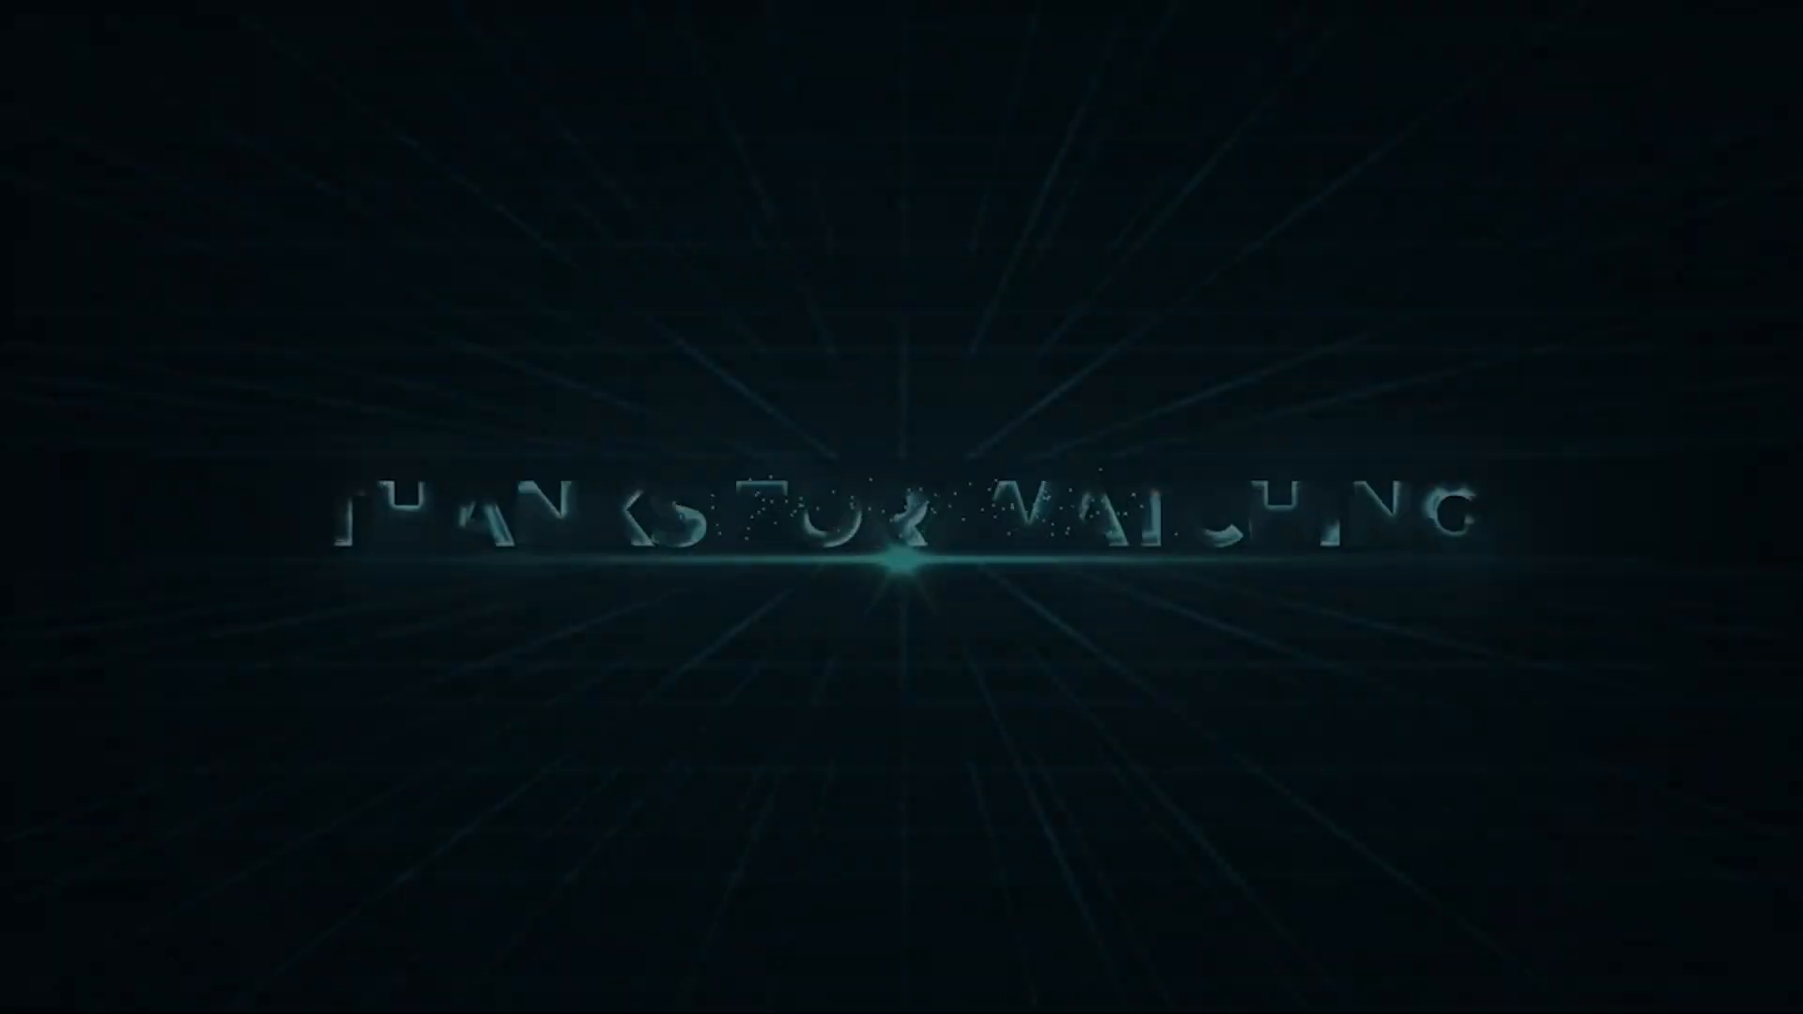